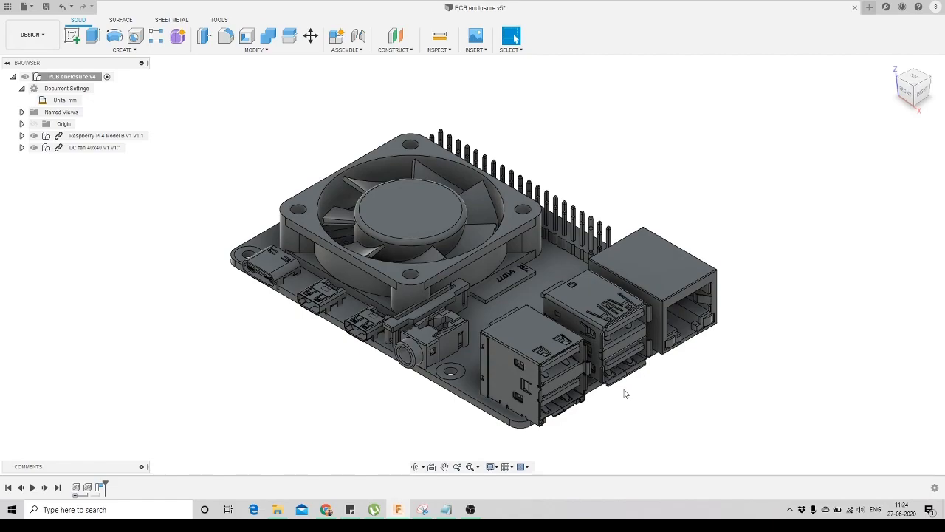
scroll(624, 394, down, 2)
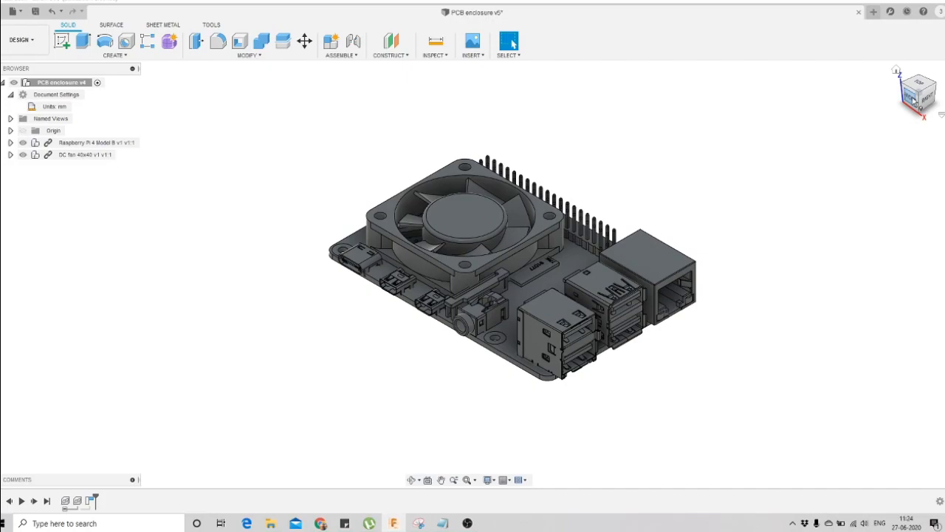
click(913, 98)
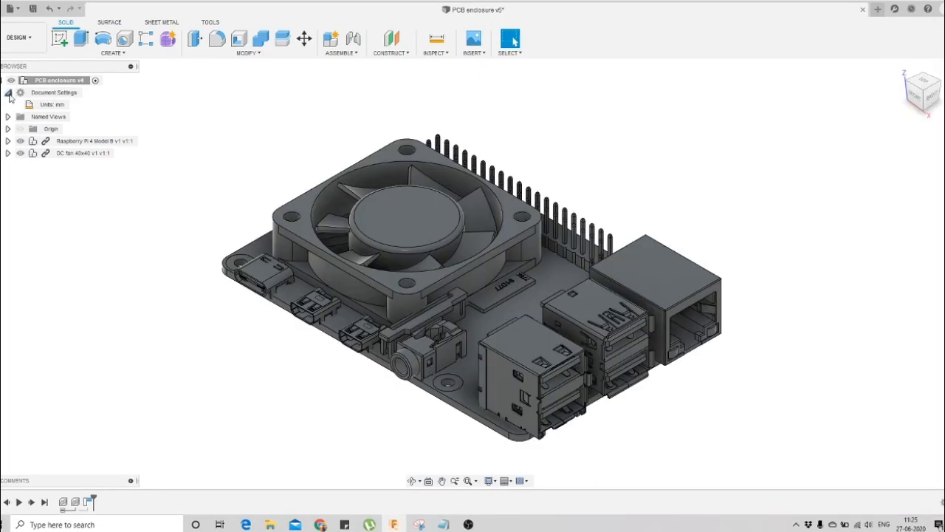
Check the document's active units and the available unit types, leaving the unit type at Millimeter
click(8, 93)
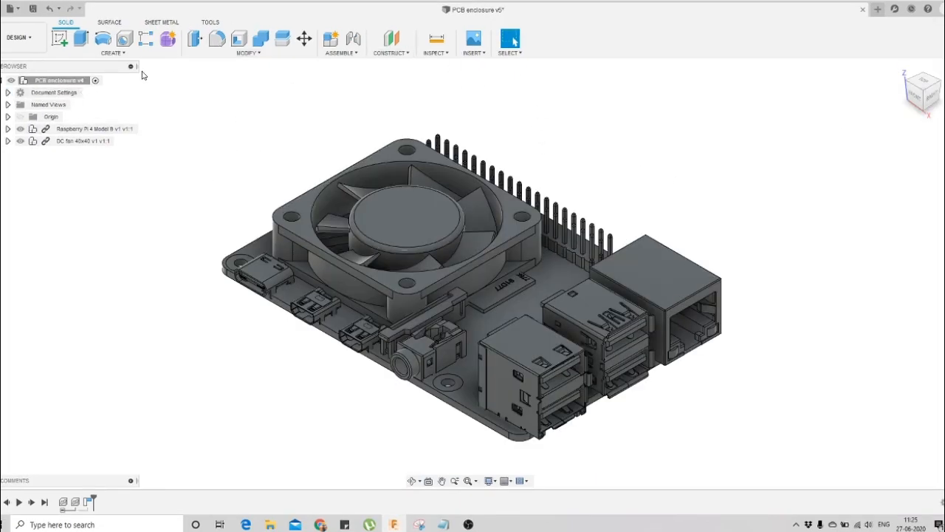
click(8, 93)
mouse_move(43, 107)
click(75, 105)
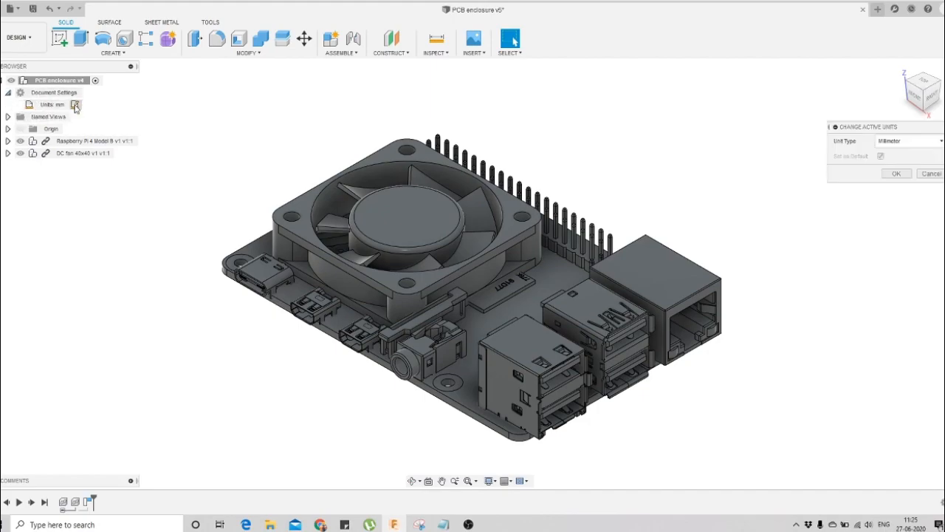
click(929, 148)
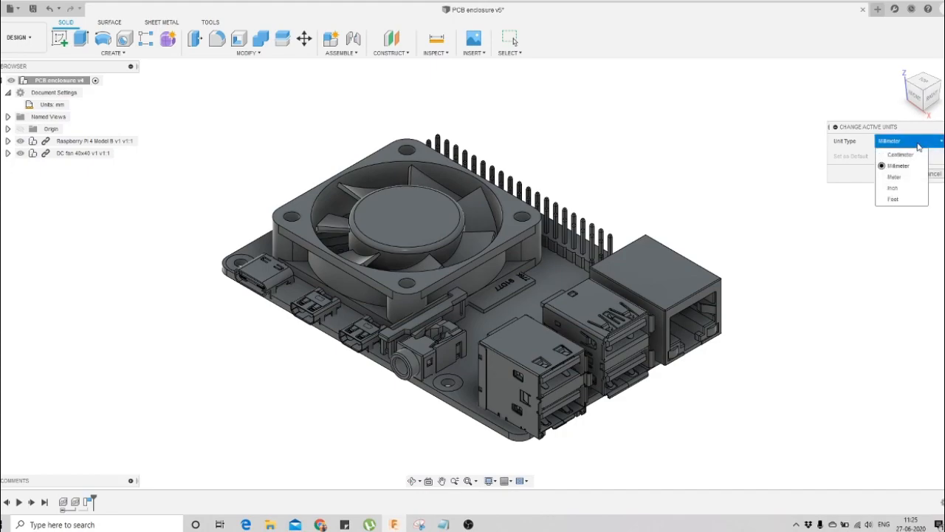
click(891, 219)
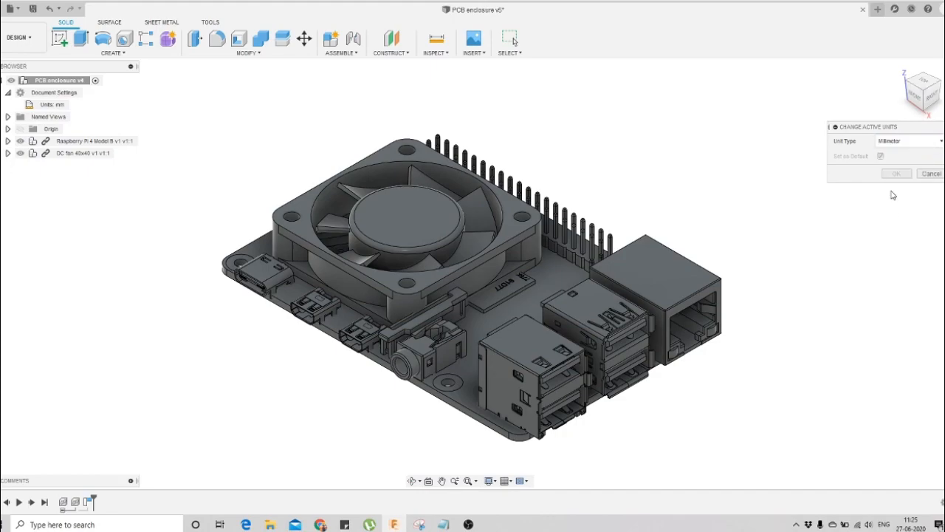
click(925, 175)
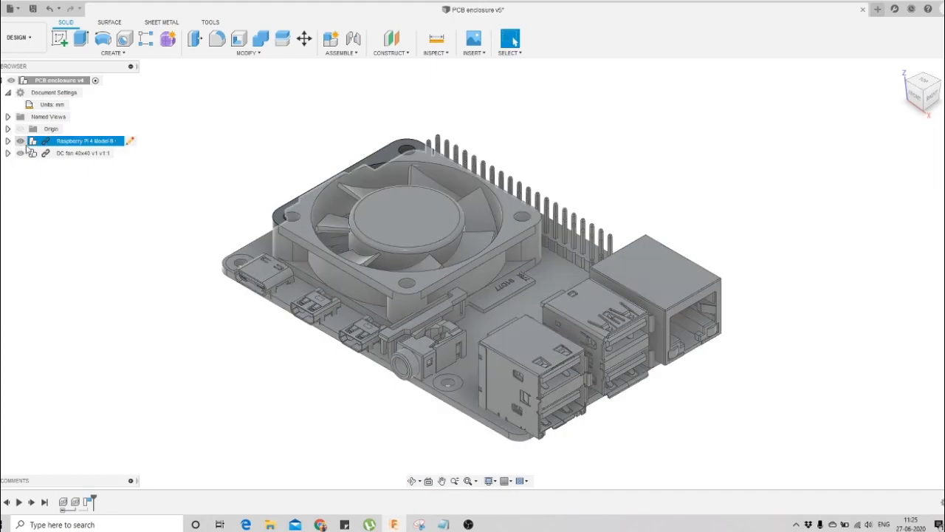
Identify the Raspberry Pi and DC fan components by highlighting each and temporarily hiding them one at a time
click(67, 141)
click(66, 153)
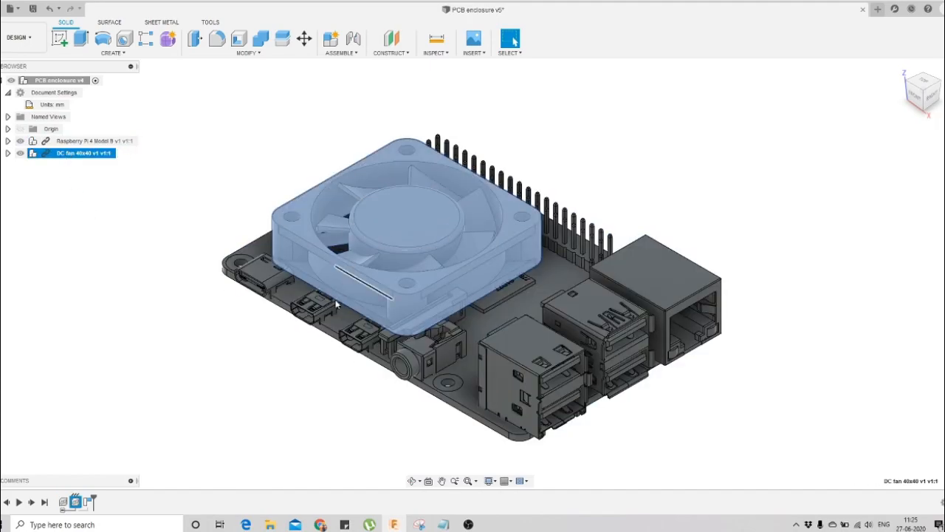
click(118, 292)
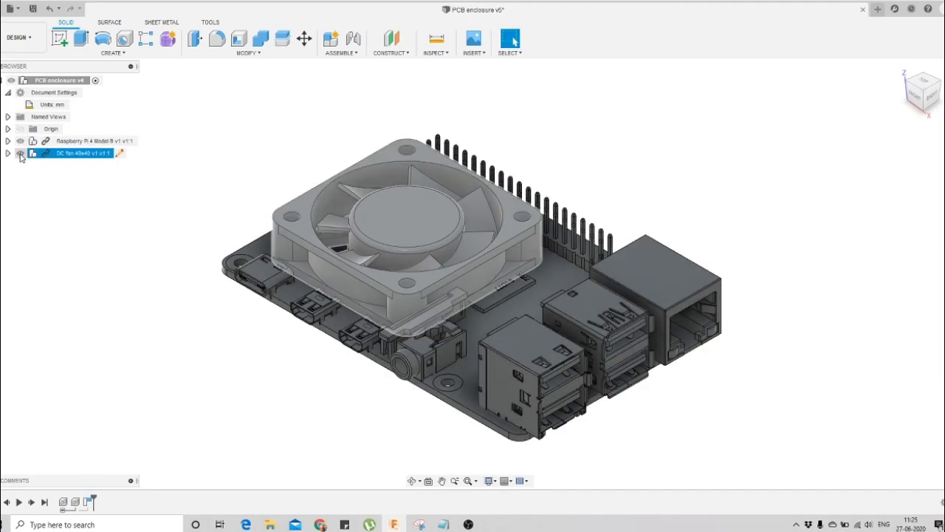
click(20, 154)
click(20, 154)
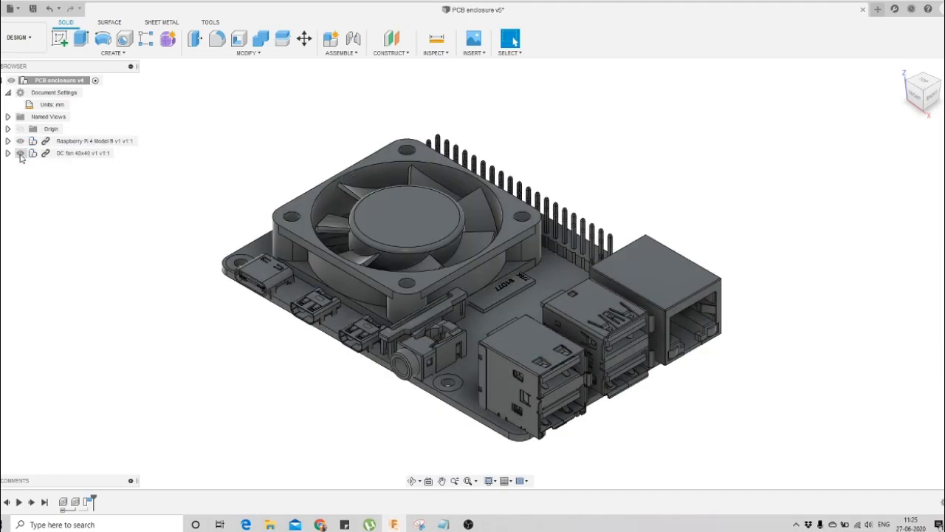
click(20, 141)
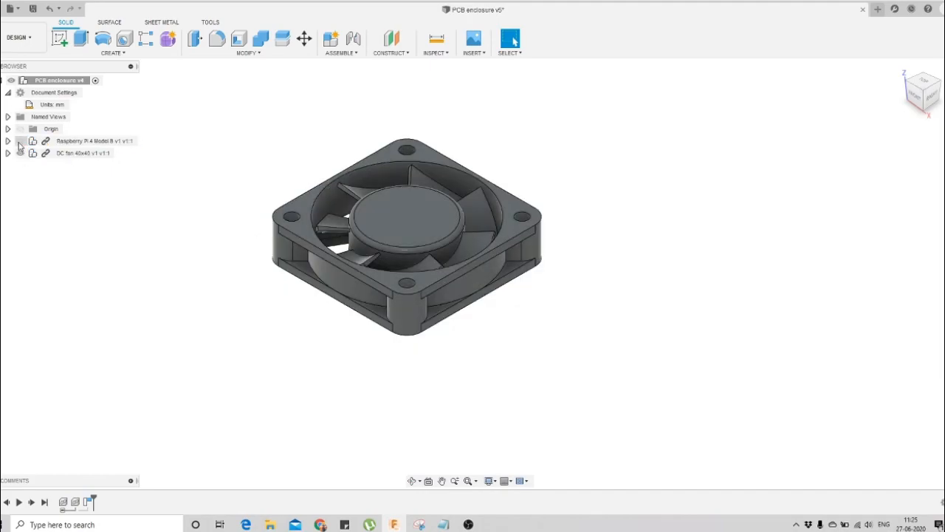
click(20, 141)
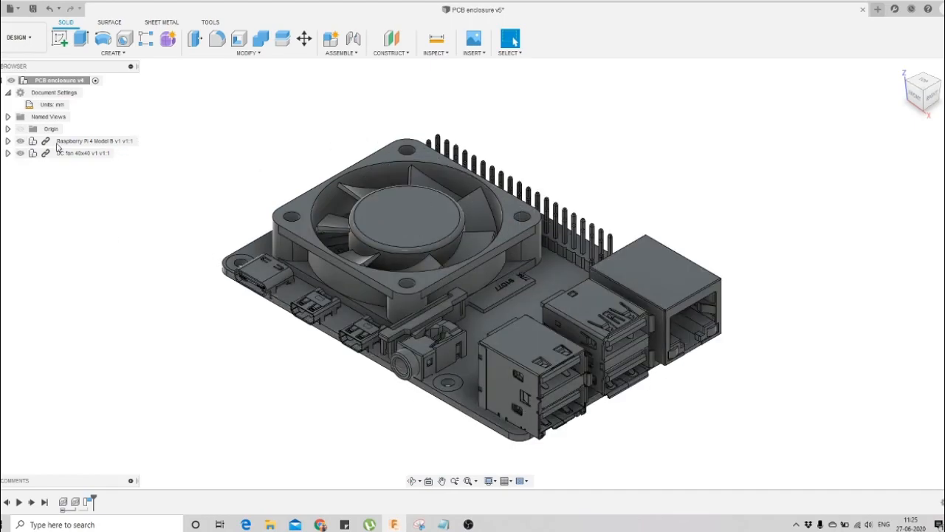
Show the origin planes and axes of the PCB enclosure assembly
click(20, 129)
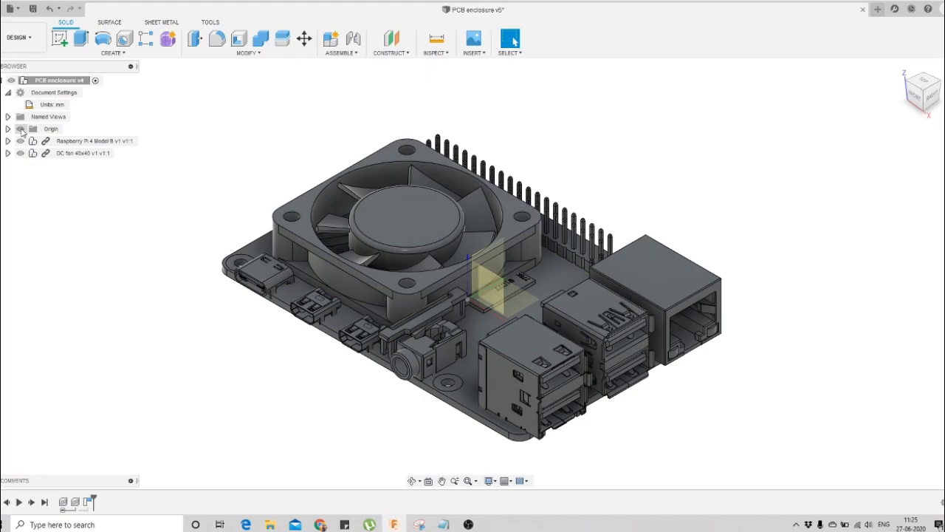
click(21, 129)
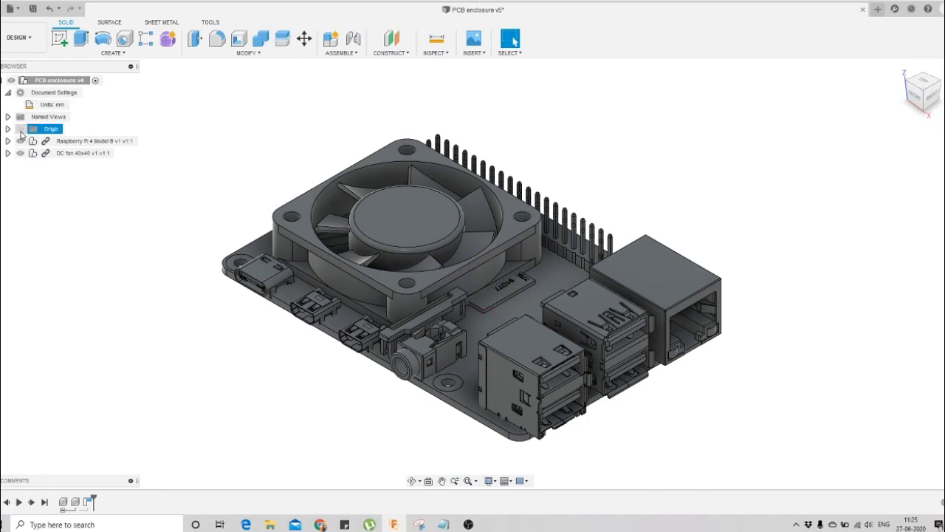
click(20, 129)
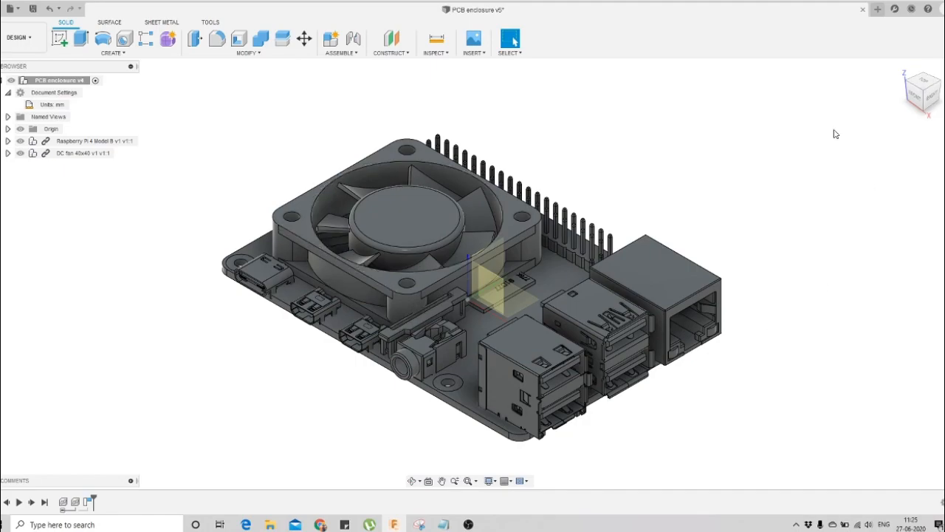
Examine the assembly's orientation relative to the origin from the front, top and right sides
click(922, 97)
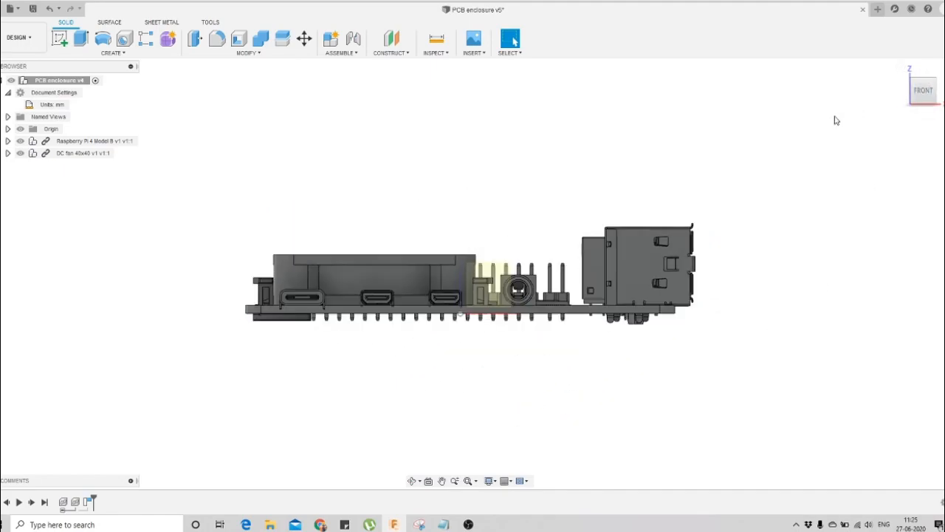
click(924, 72)
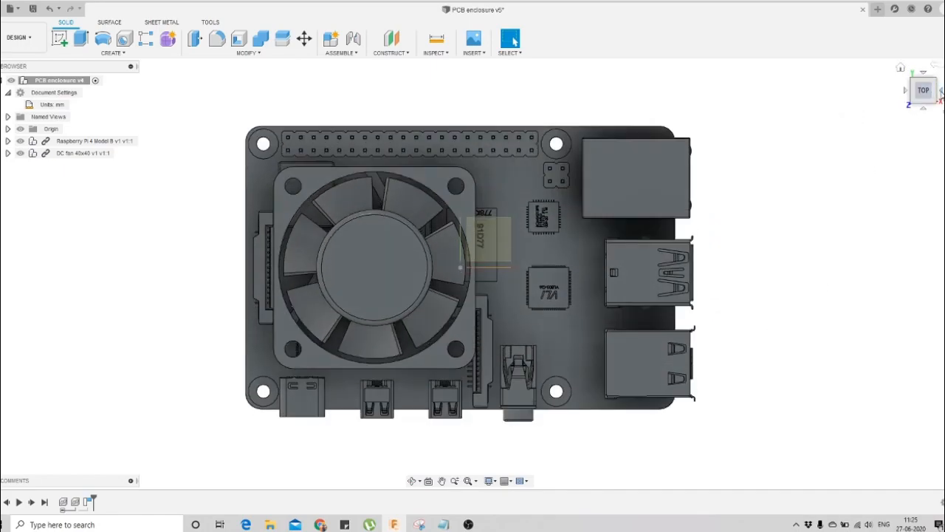
click(941, 90)
click(939, 66)
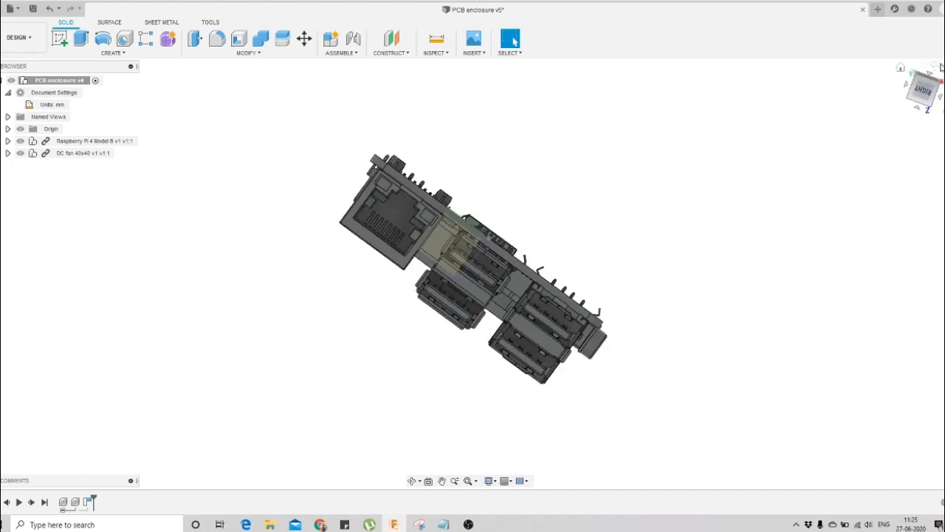
click(901, 69)
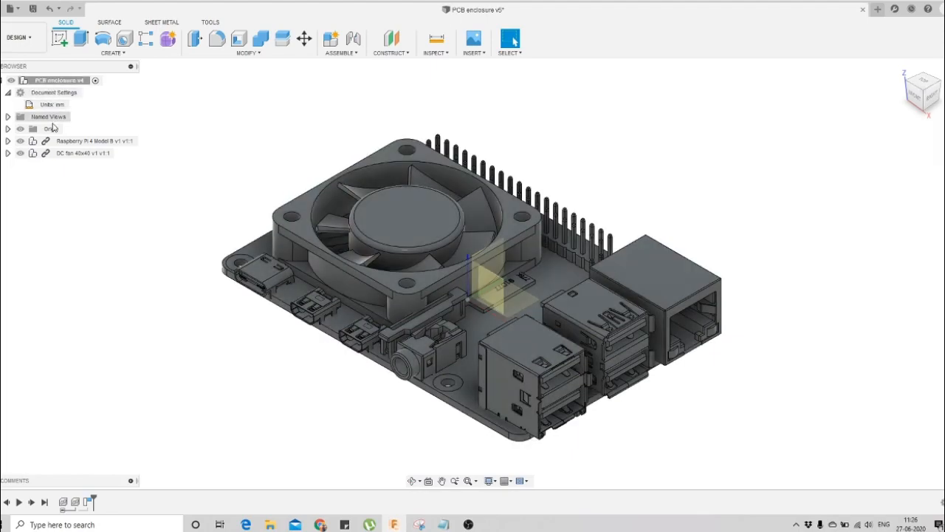
Check the design history capture option of the root PCB enclosure component
right_click(74, 80)
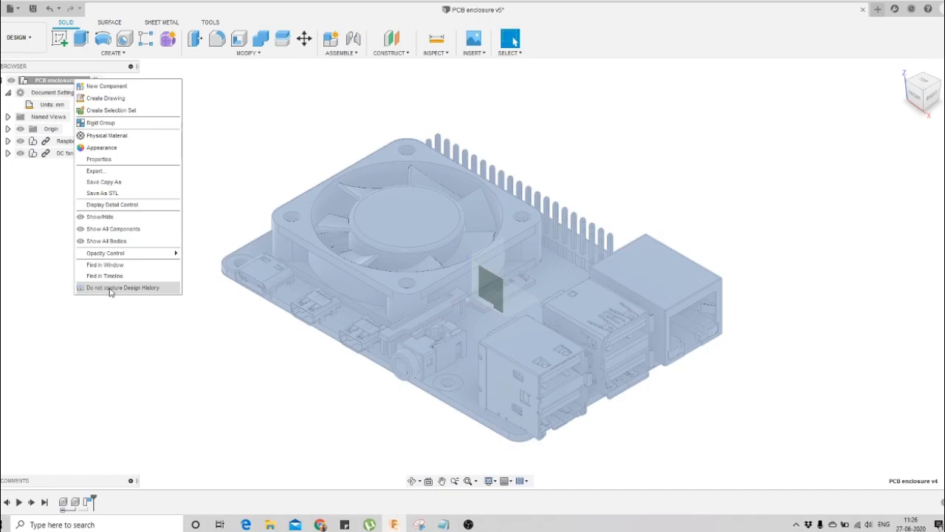
click(164, 342)
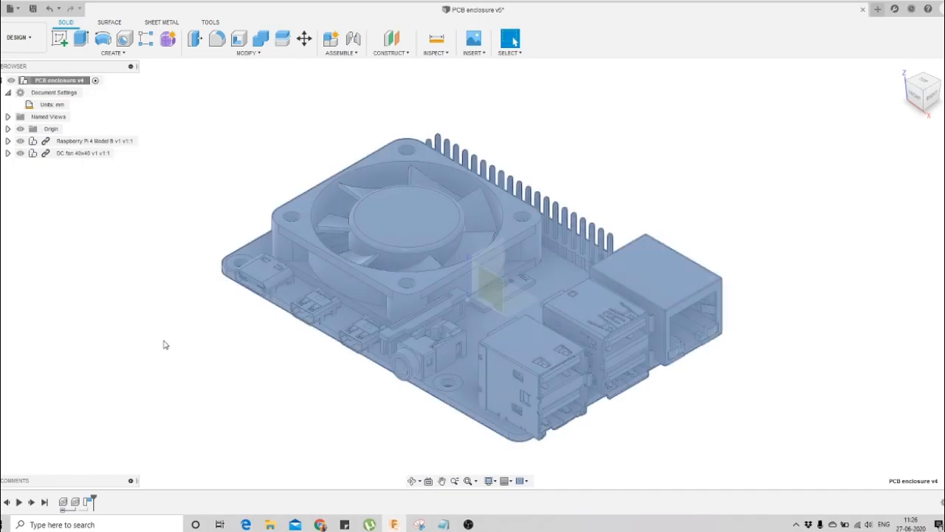
click(310, 444)
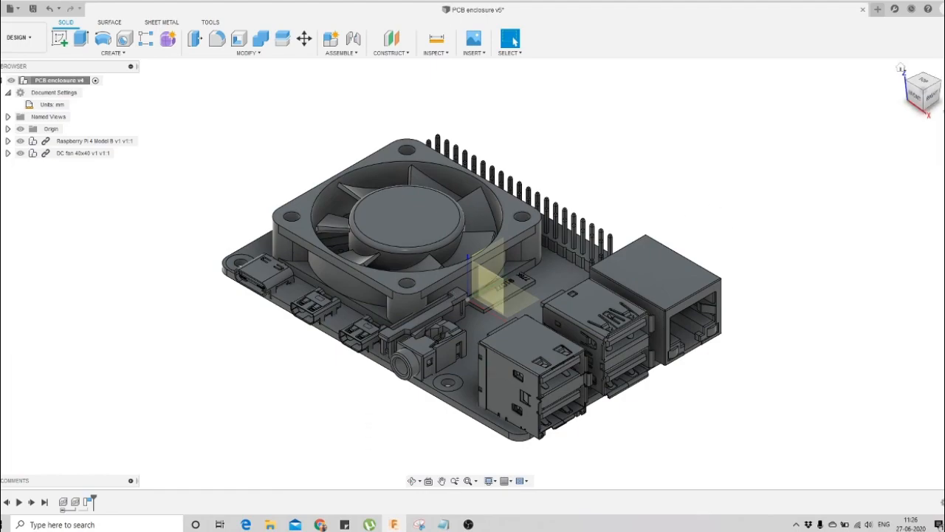
Move the DC fan component 5 mm upward along Z, away from the Raspberry Pi board
click(919, 93)
scroll(262, 287, up, 2)
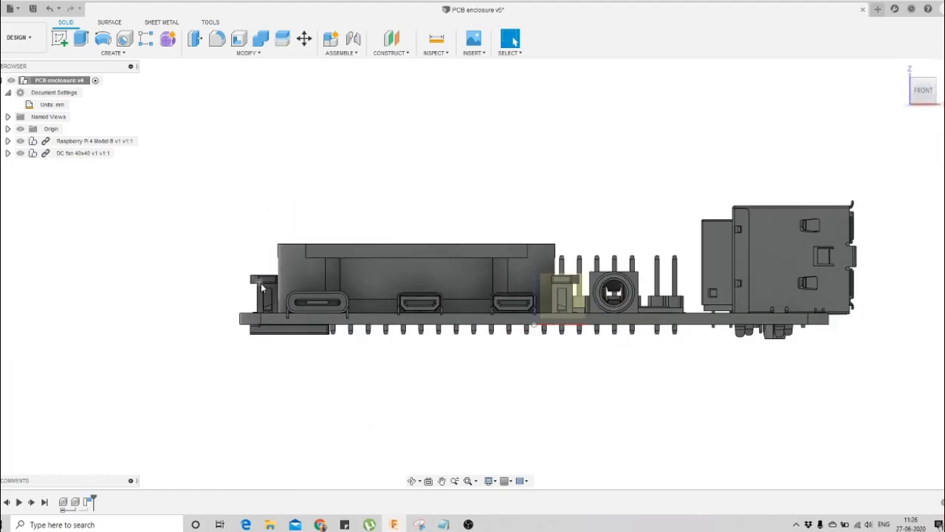
click(83, 152)
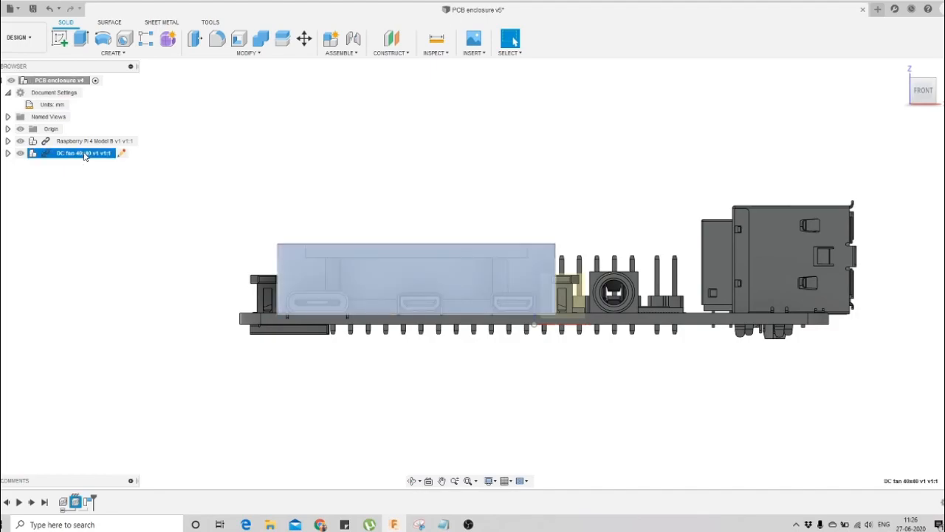
click(305, 41)
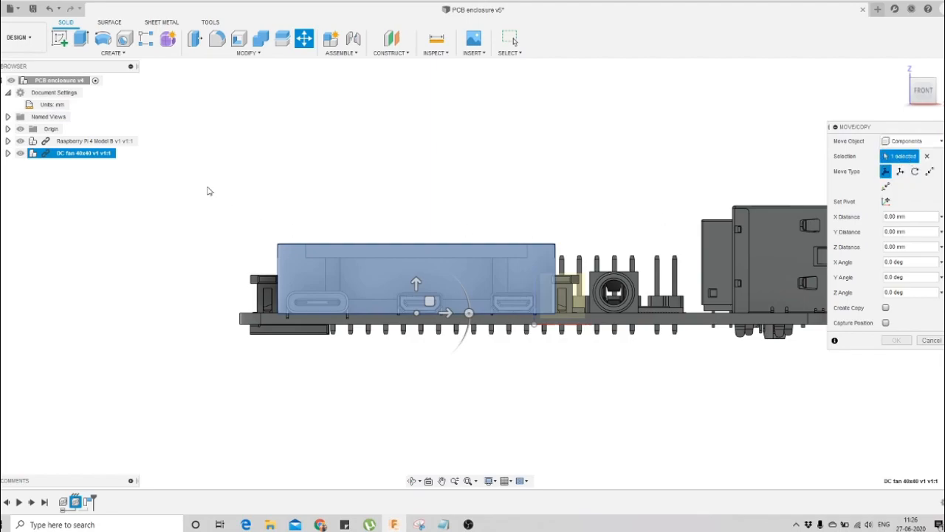
click(886, 174)
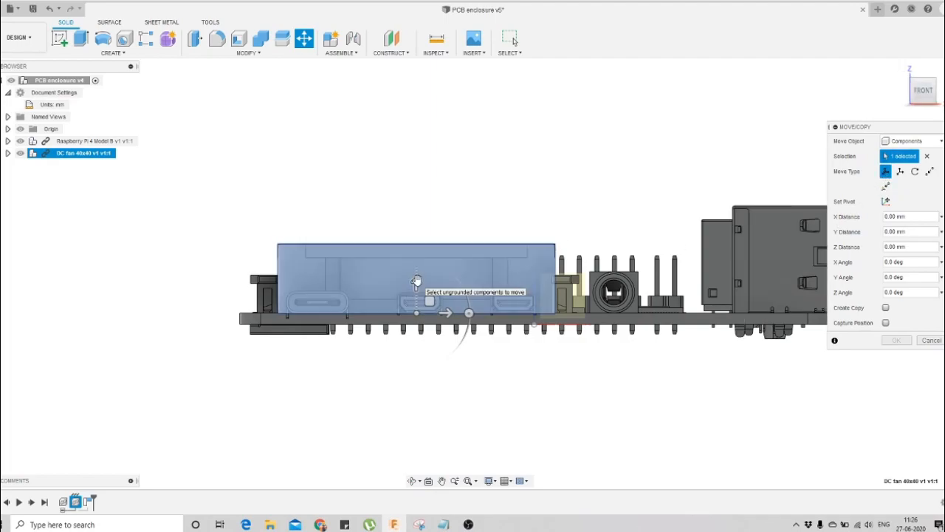
click(417, 280)
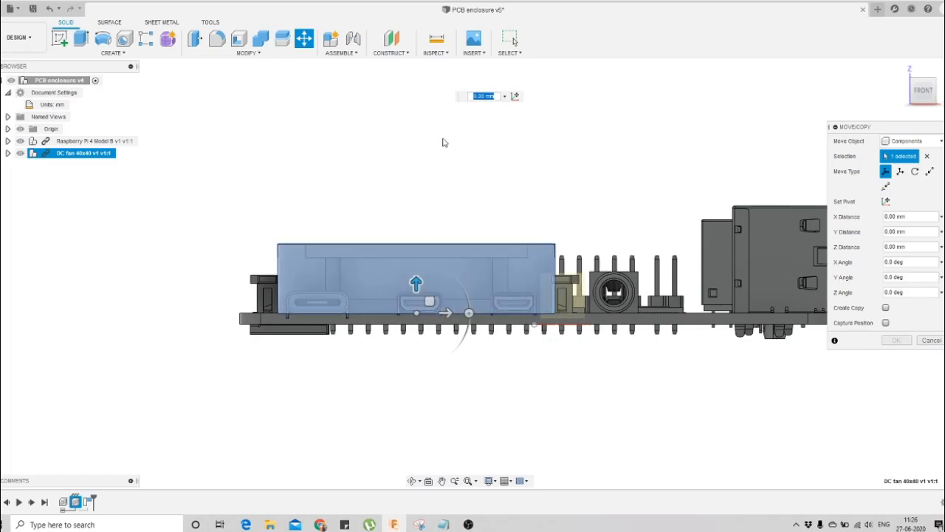
text(5)
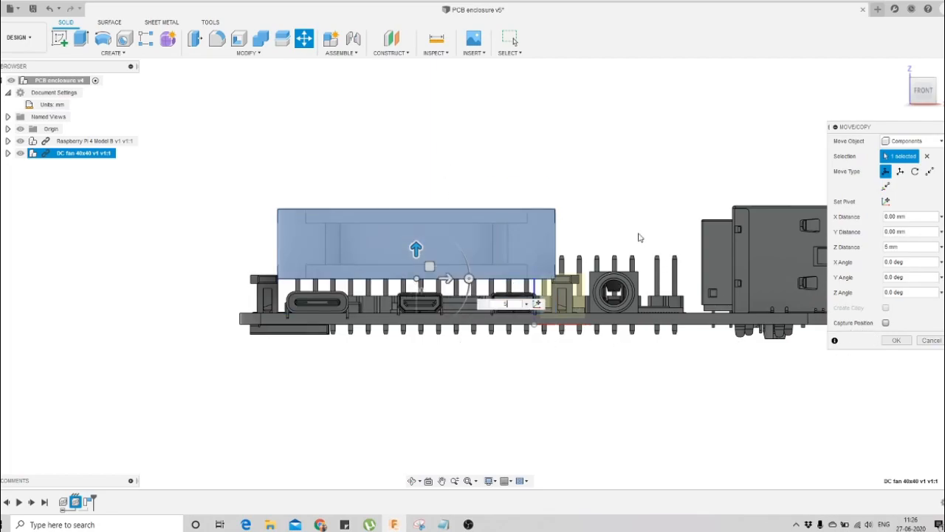
click(897, 341)
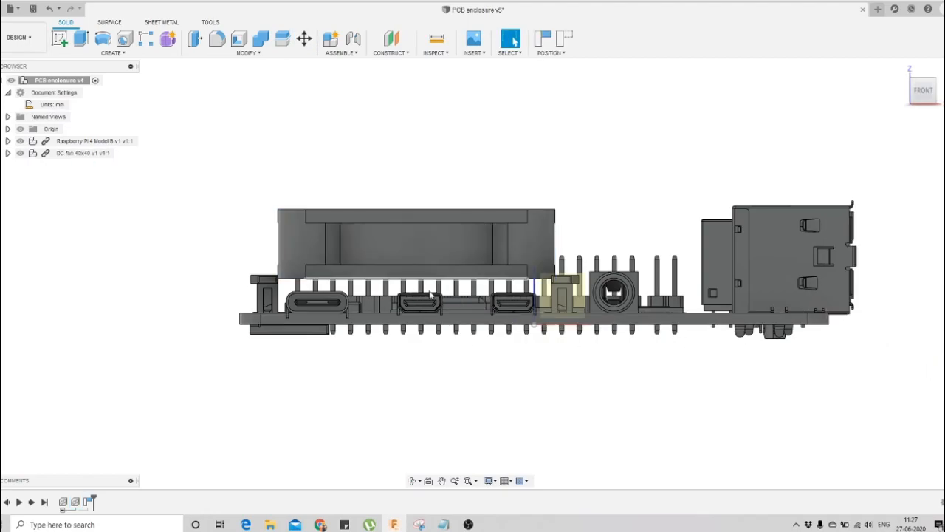
Move the Raspberry Pi board and DC fan components together a few millimetres vertically upward from the origin
click(69, 141)
shift+click(72, 153)
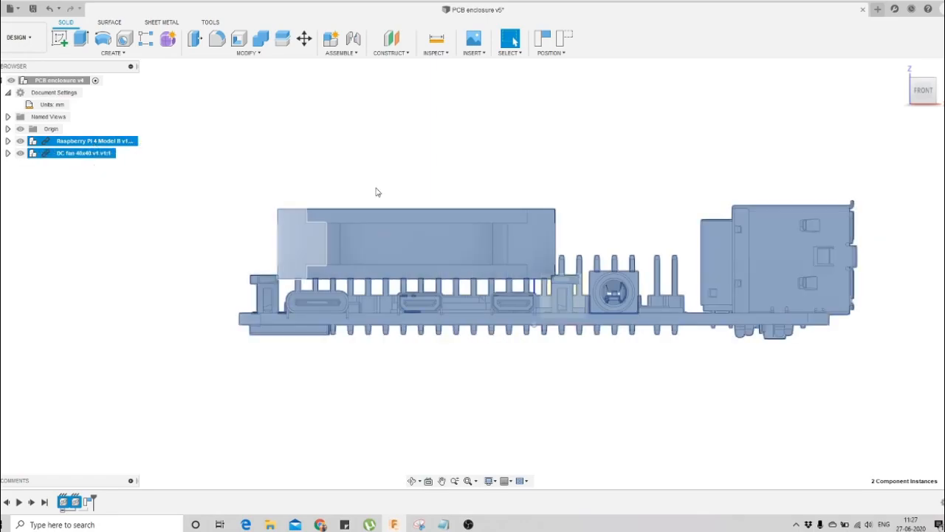
click(305, 41)
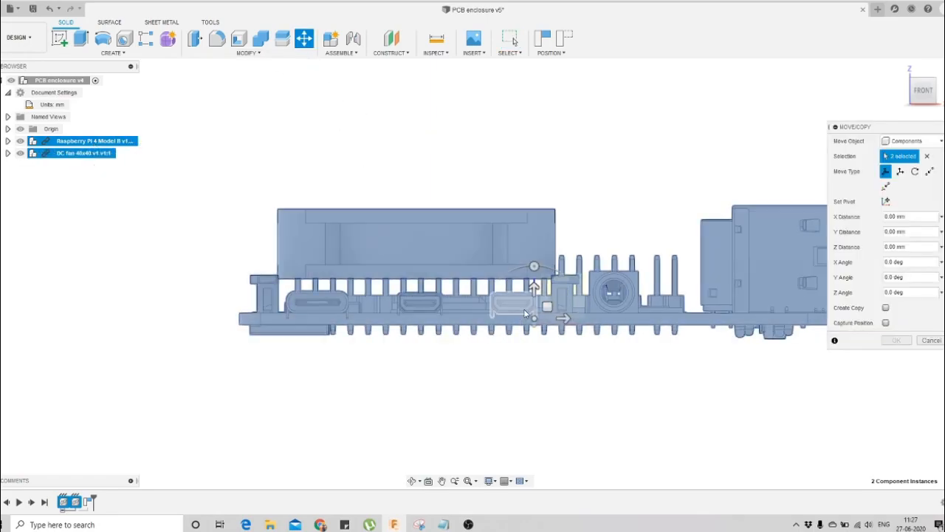
click(534, 288)
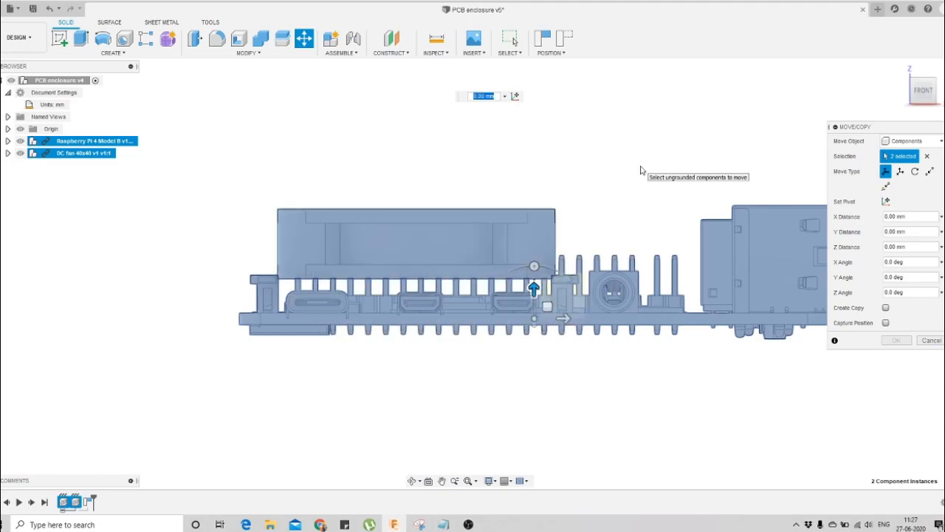
text(5)
key(Return)
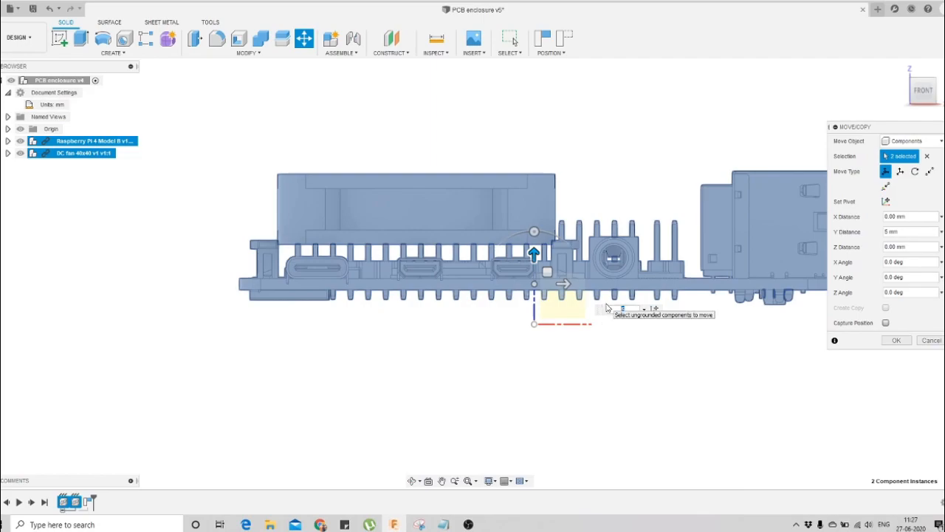
text(3)
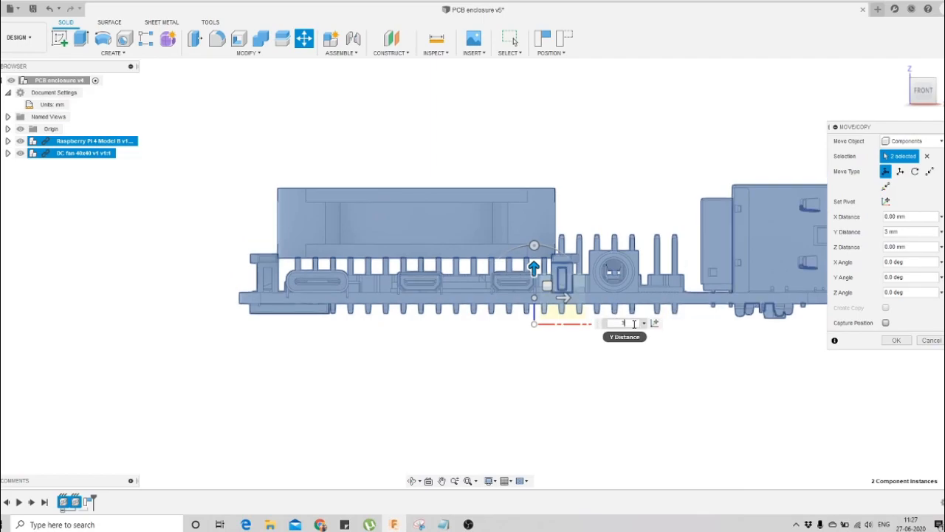
key(Return)
click(896, 340)
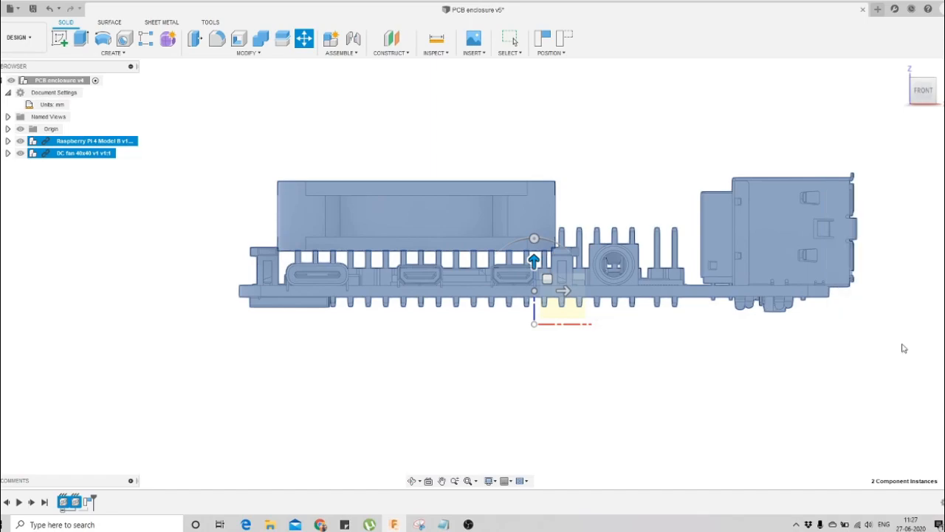
Capture the current position of the moved Raspberry Pi board and DC fan, and inspect the assembly from above and below
scroll(516, 270, down, 1)
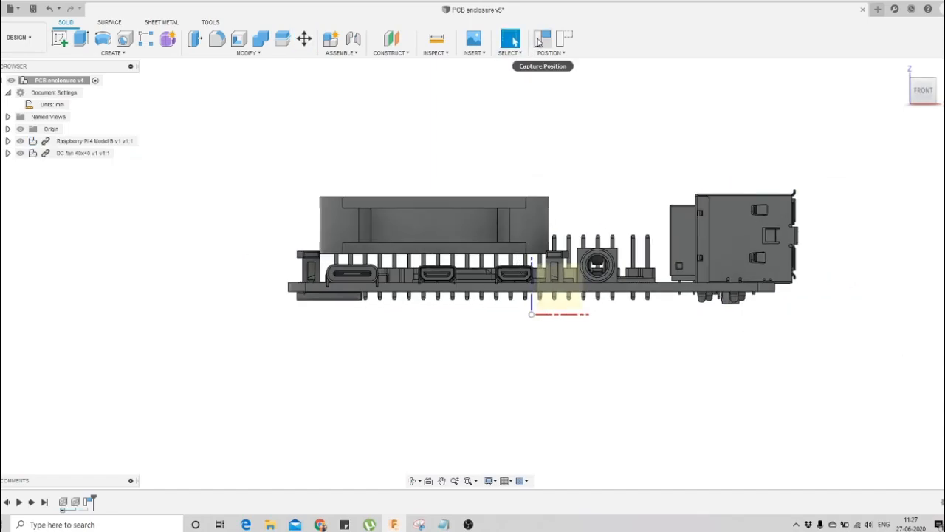
click(539, 42)
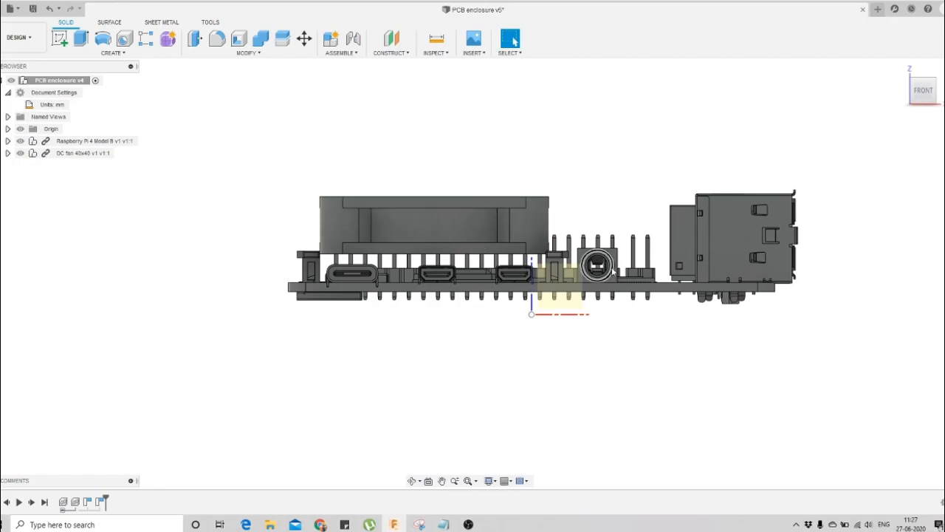
click(414, 481)
shift+middle_drag(471, 267, 480, 332)
drag(480, 288, 486, 337)
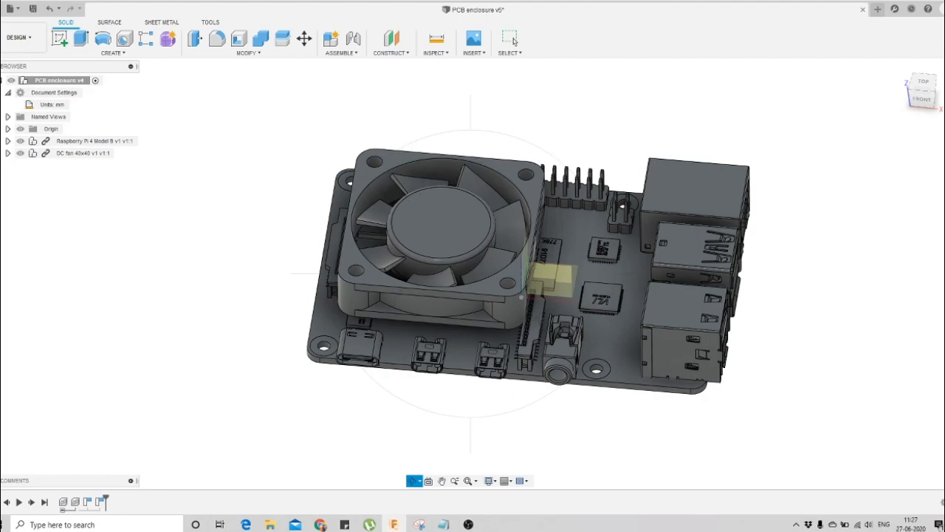
drag(435, 323, 450, 289)
click(512, 40)
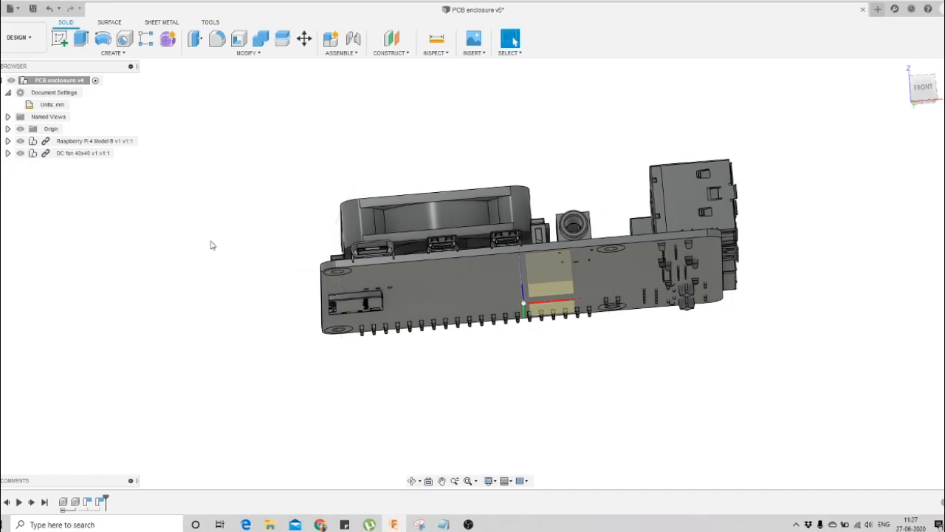
Hide the Raspberry Pi 4 Model B and DC fan components and return to the home view
click(20, 140)
click(20, 153)
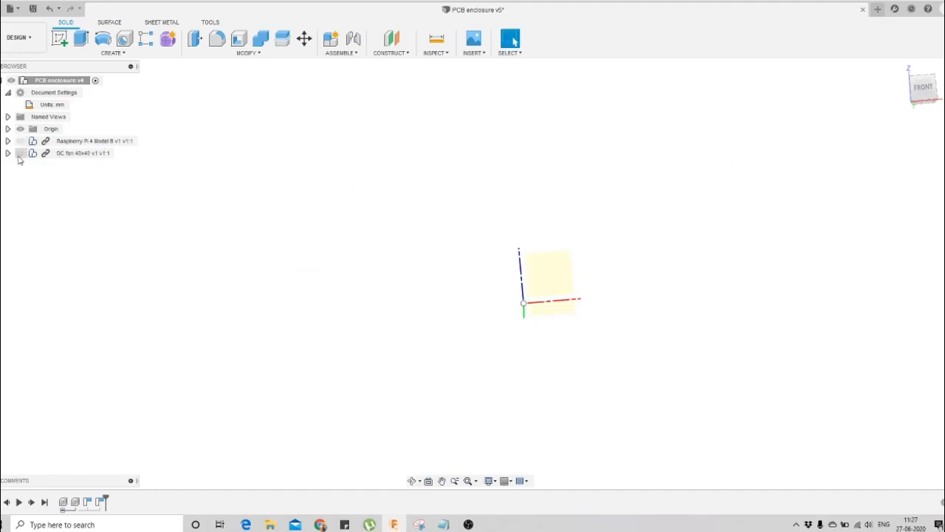
click(901, 68)
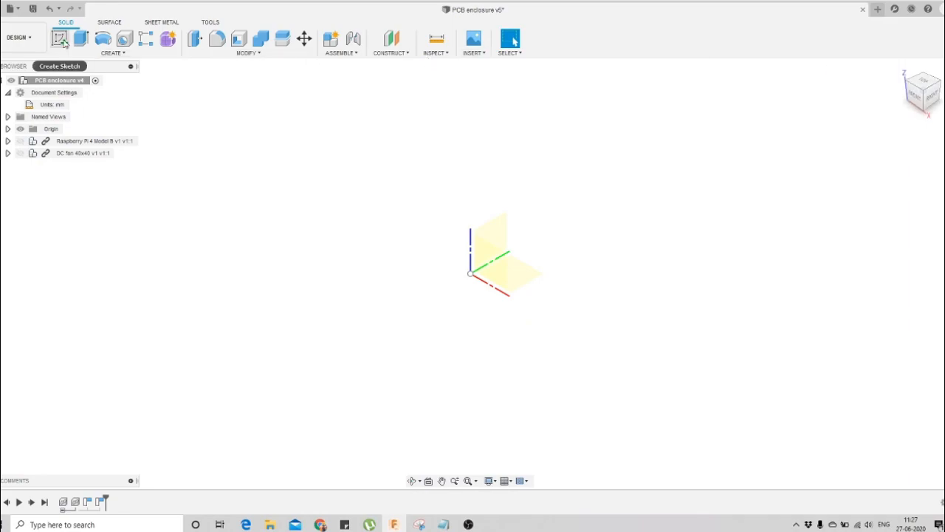
Create a sketch on the horizontal XY origin plane and look straight at it
click(63, 42)
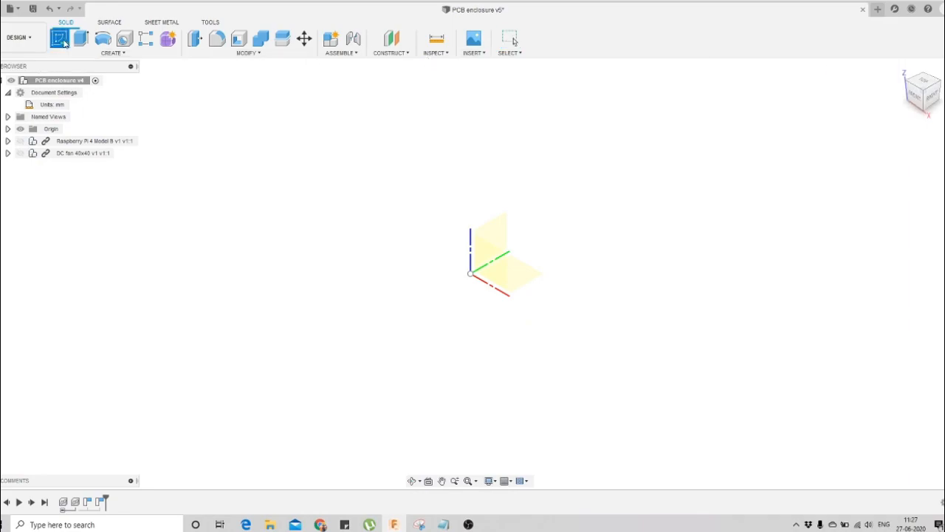
click(523, 278)
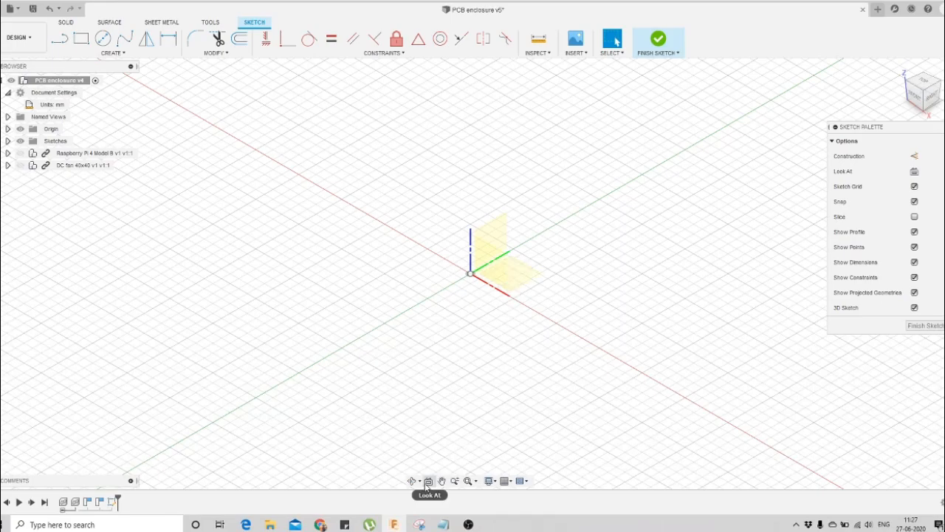
click(428, 482)
click(531, 277)
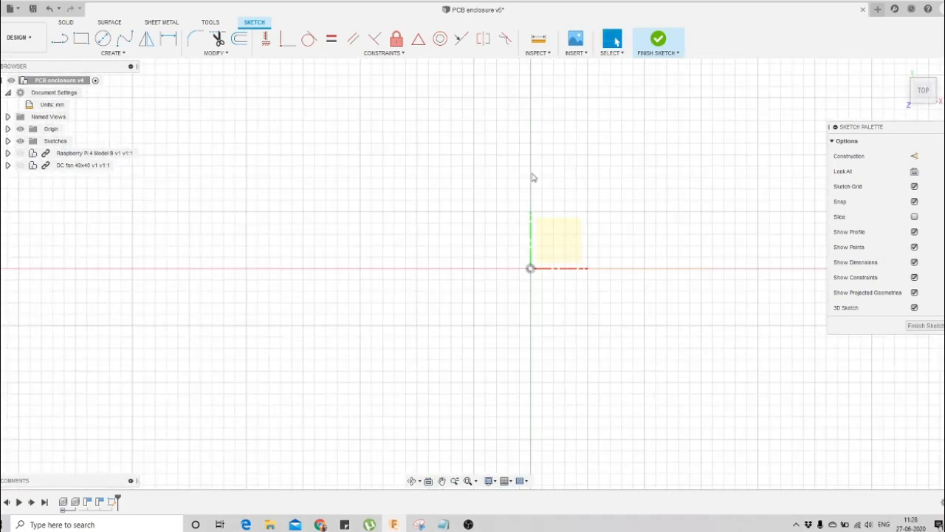
Sketch a center rectangle about 180 mm wide, centred on the origin
click(113, 56)
mouse_move(111, 76)
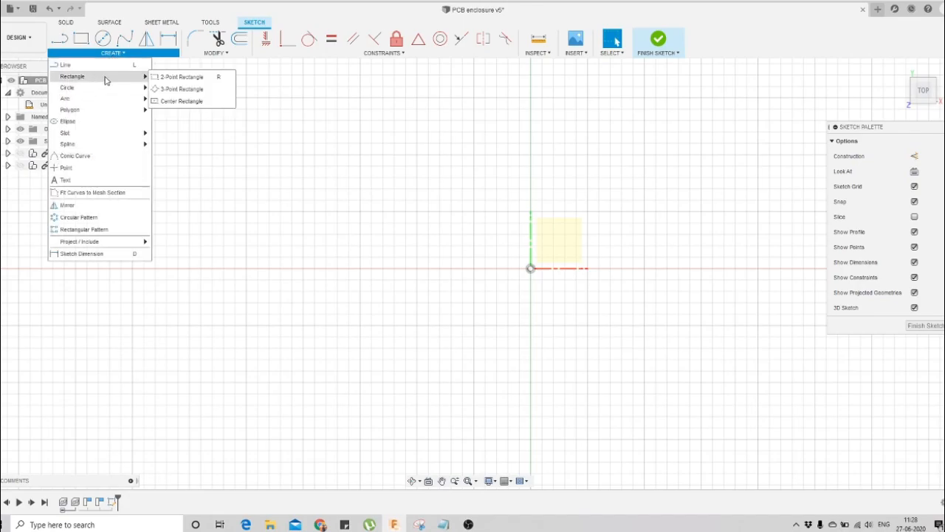
click(168, 104)
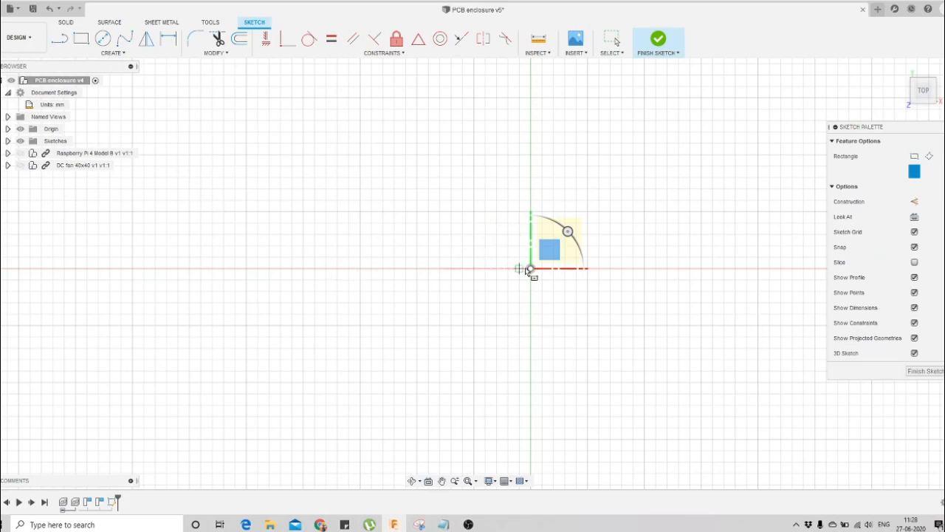
click(530, 269)
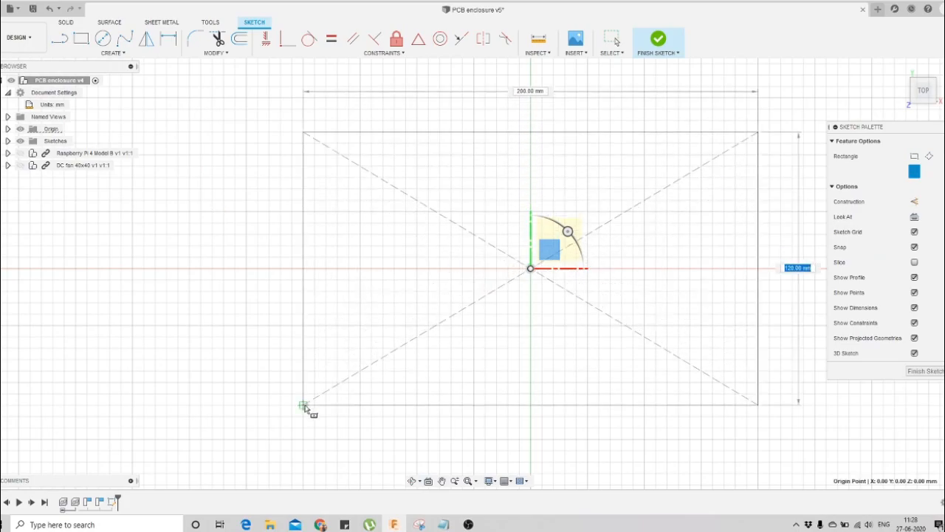
click(326, 393)
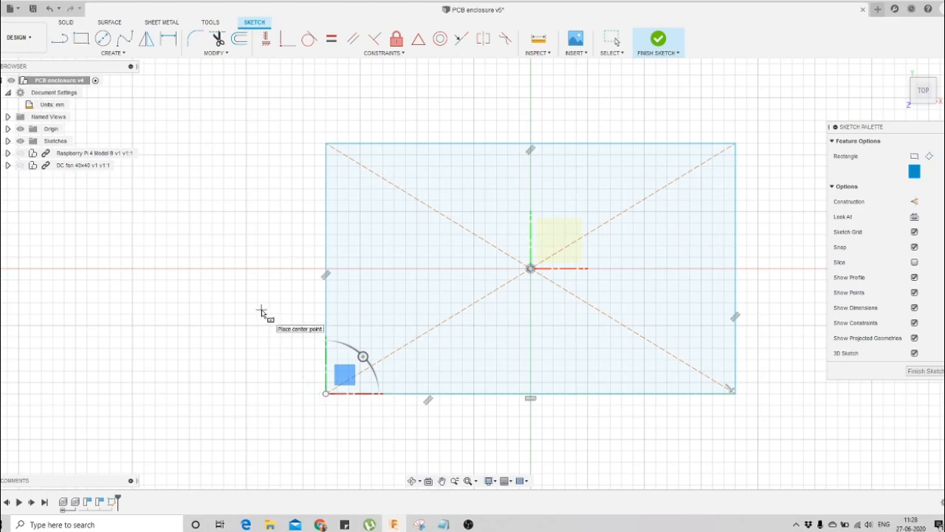
key(Escape)
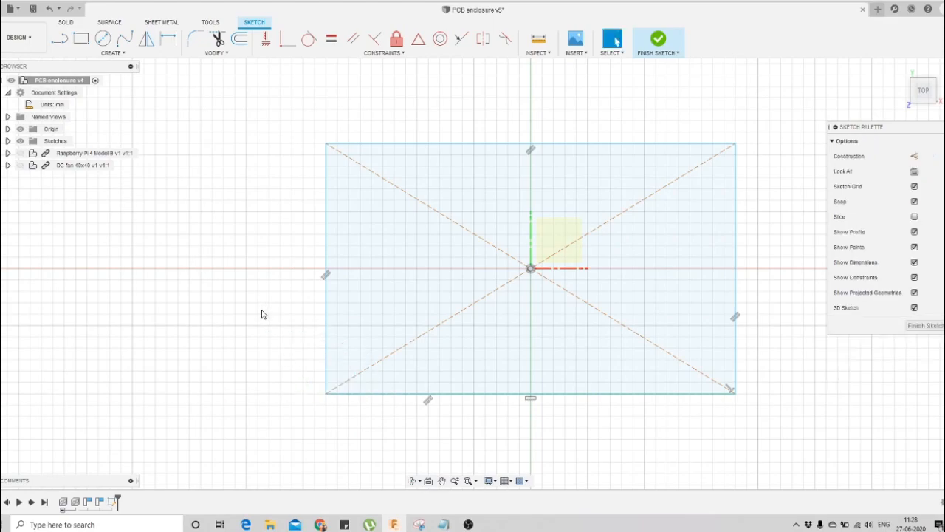
Show the Raspberry Pi 4 Model B component again to compare it with the sketched rectangle
click(20, 154)
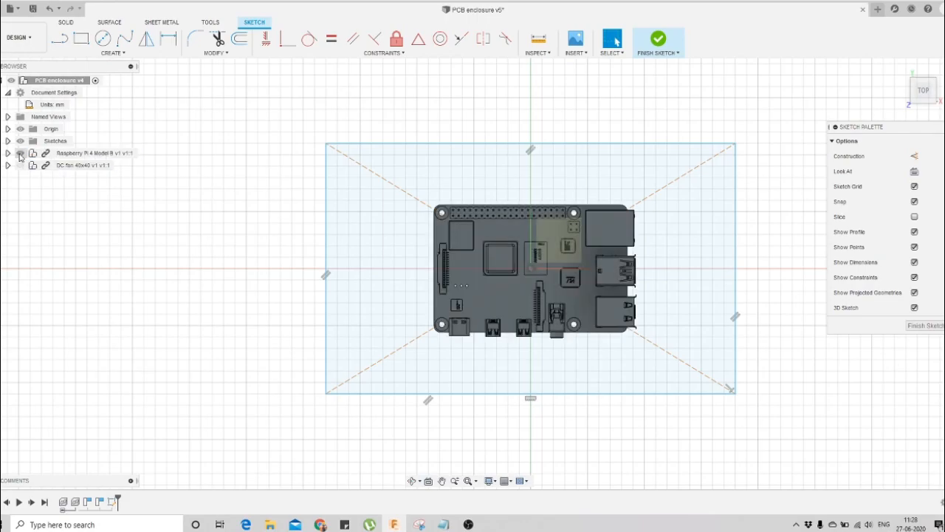
scroll(633, 306, up, 2)
scroll(617, 310, down, 3)
scroll(628, 229, up, 1)
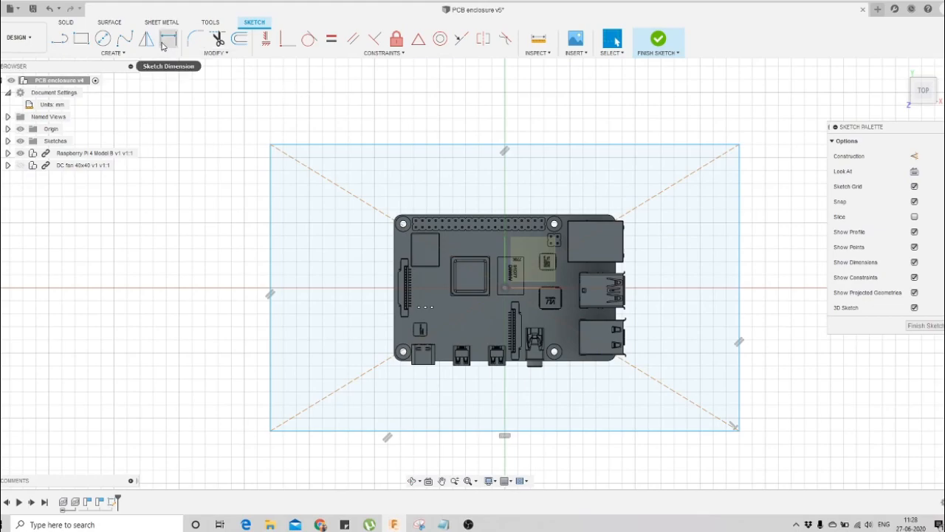
Dimension the rectangle's upper horizontal edge and set its length to 95 mm
click(553, 146)
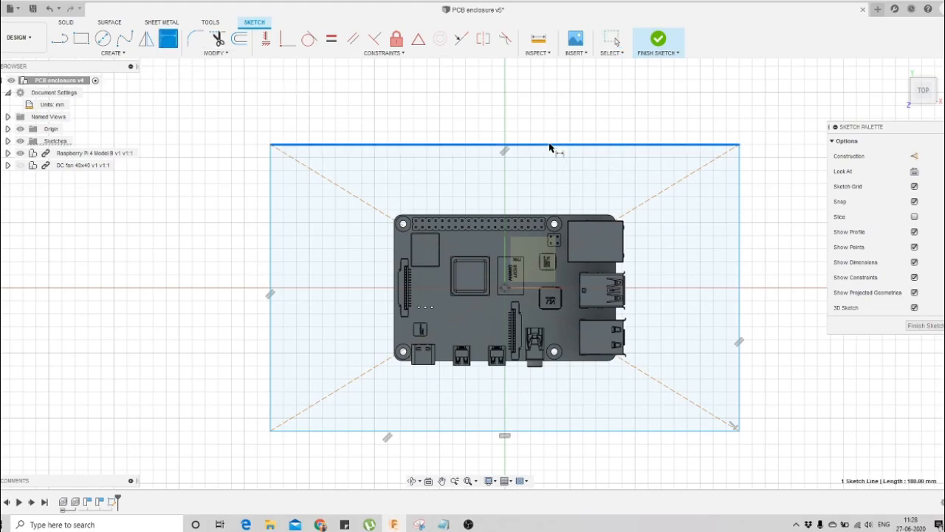
click(170, 42)
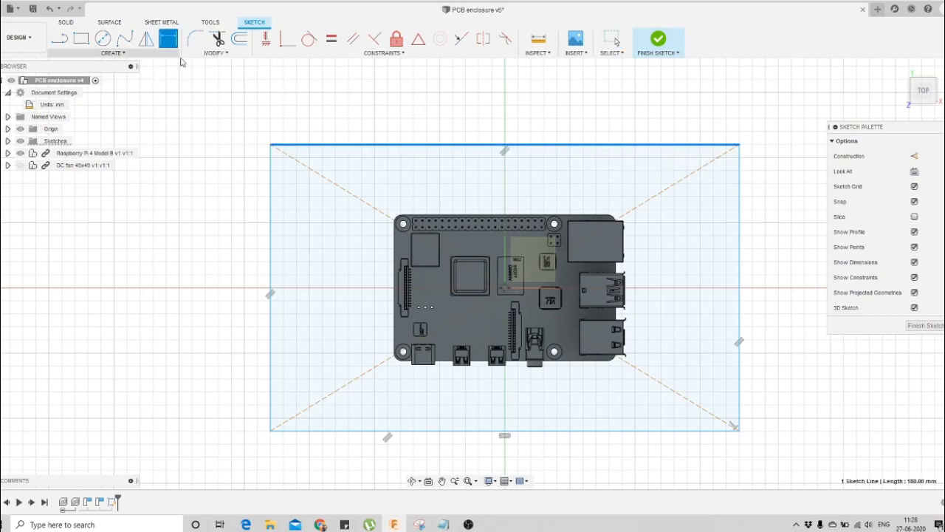
key(Escape)
key(d)
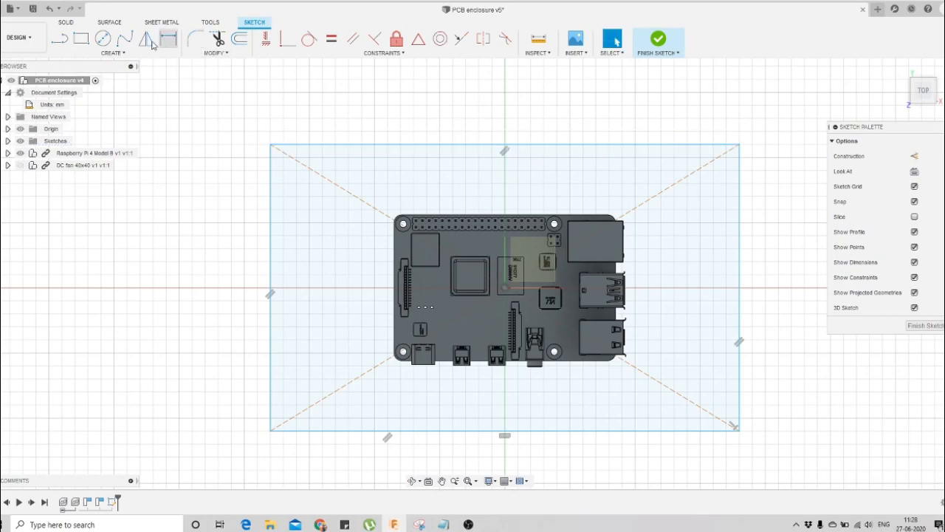
click(476, 145)
click(518, 120)
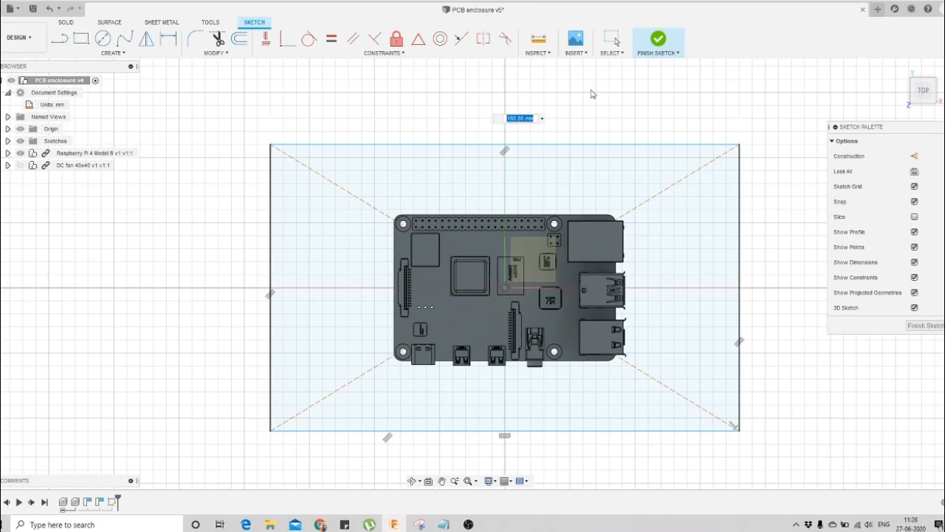
text(95)
key(Return)
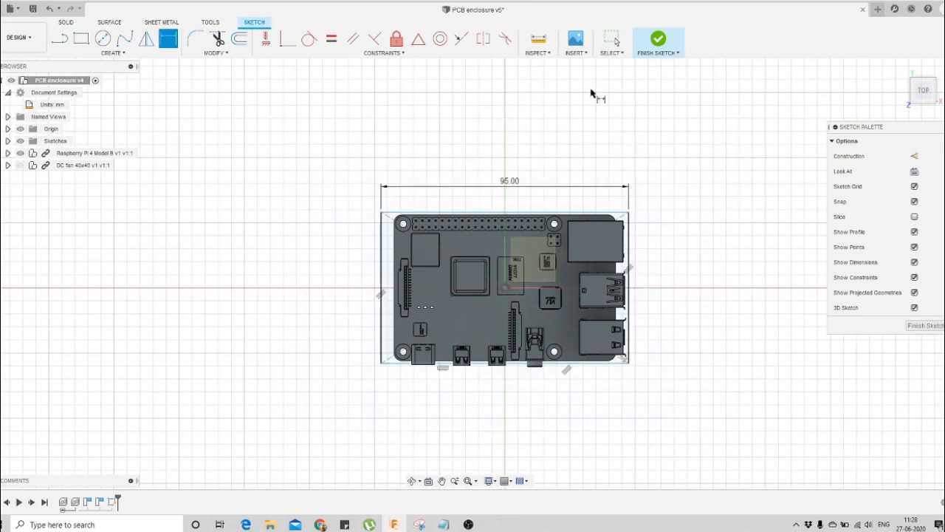
Set the rectangle's horizontal width dimension to 90 mm
scroll(595, 182, up, 4)
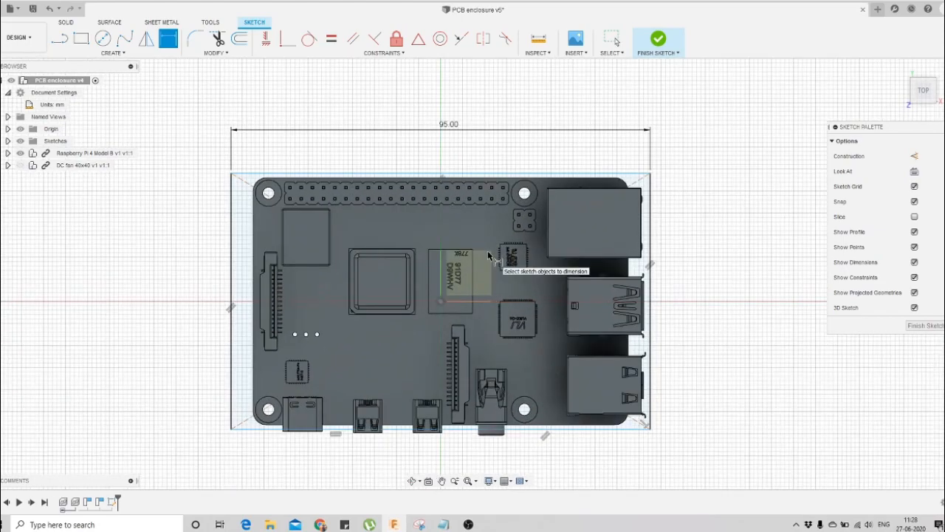
key(Escape)
double_click(453, 128)
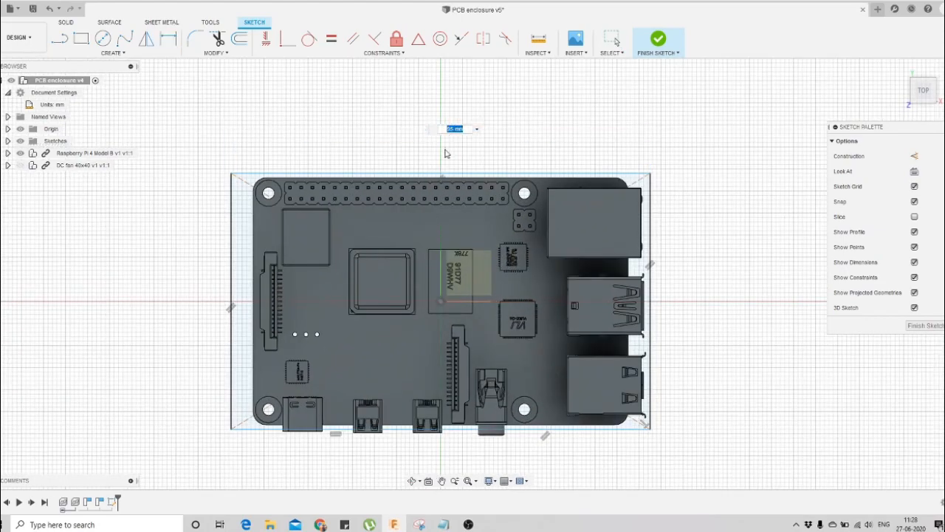
text(90)
key(Return)
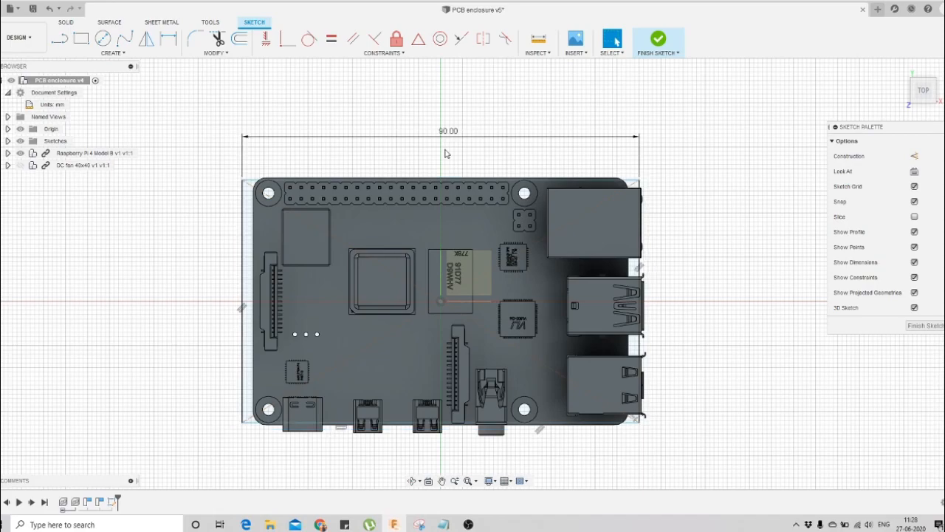
Set the rectangle's horizontal width dimension to 85 mm to match the Raspberry Pi board's edges
scroll(442, 170, up, 2)
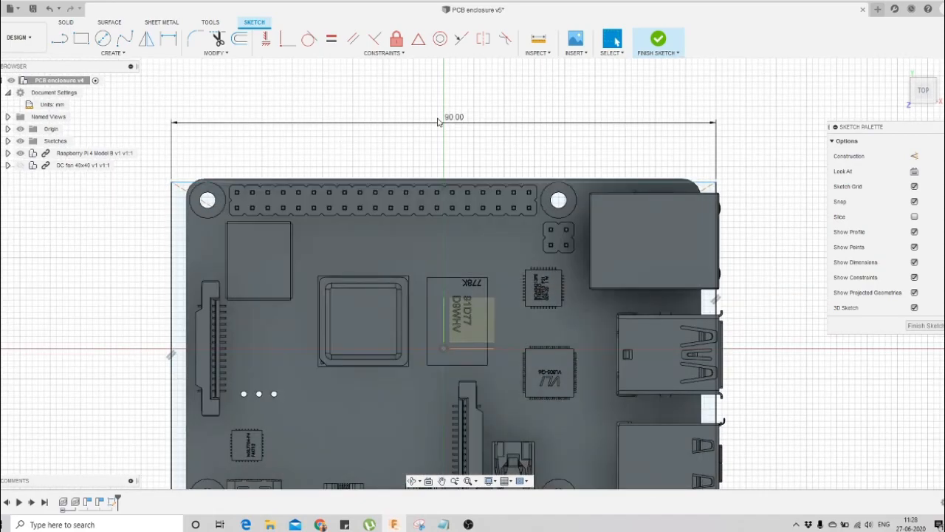
double_click(439, 122)
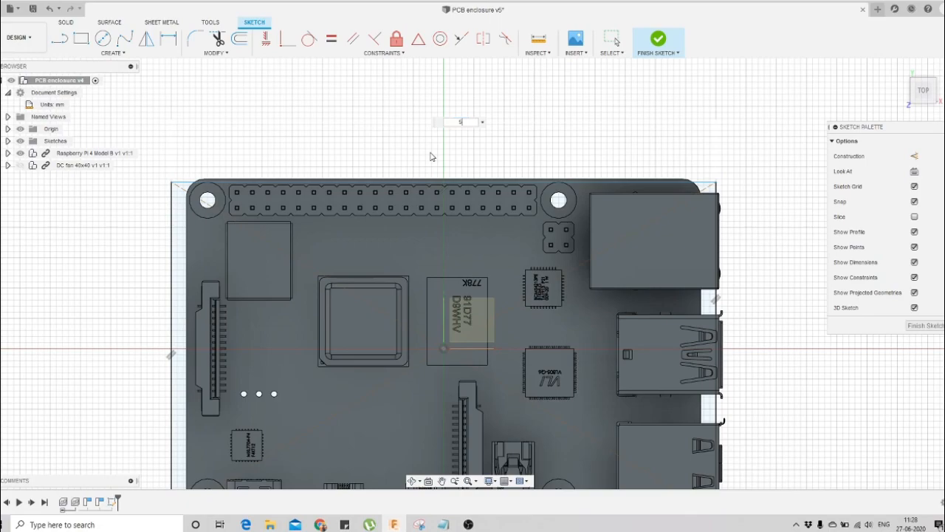
key(Return)
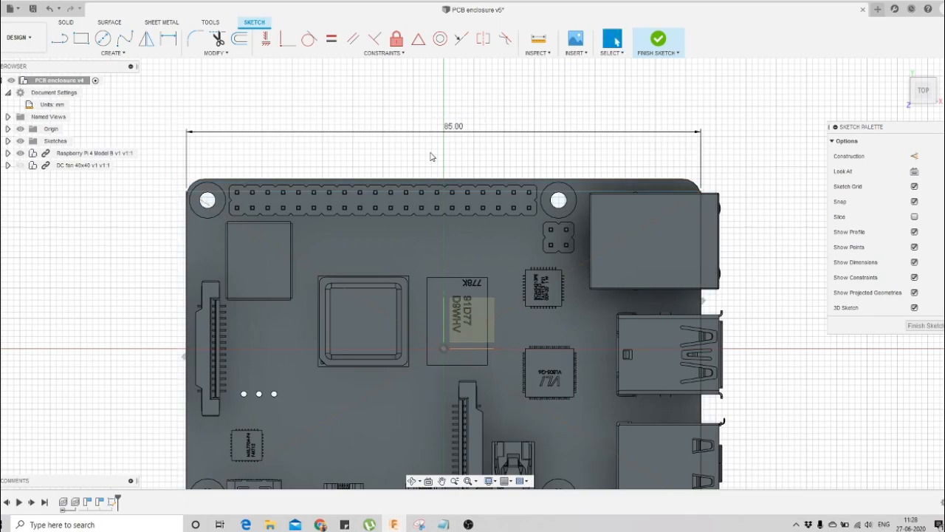
scroll(444, 193, down, 3)
scroll(429, 244, up, 1)
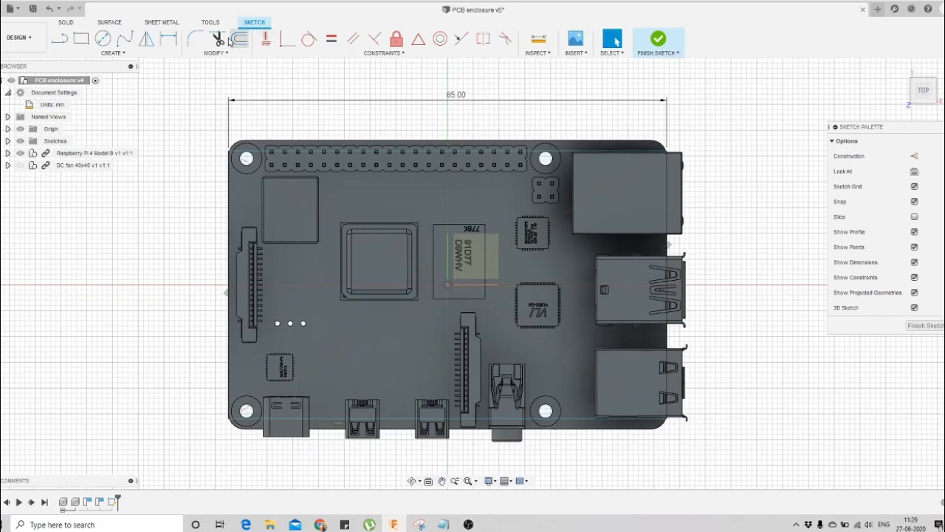
Dimension the rectangle's vertical side beside the USB ports and set its length to 55 mm
click(169, 40)
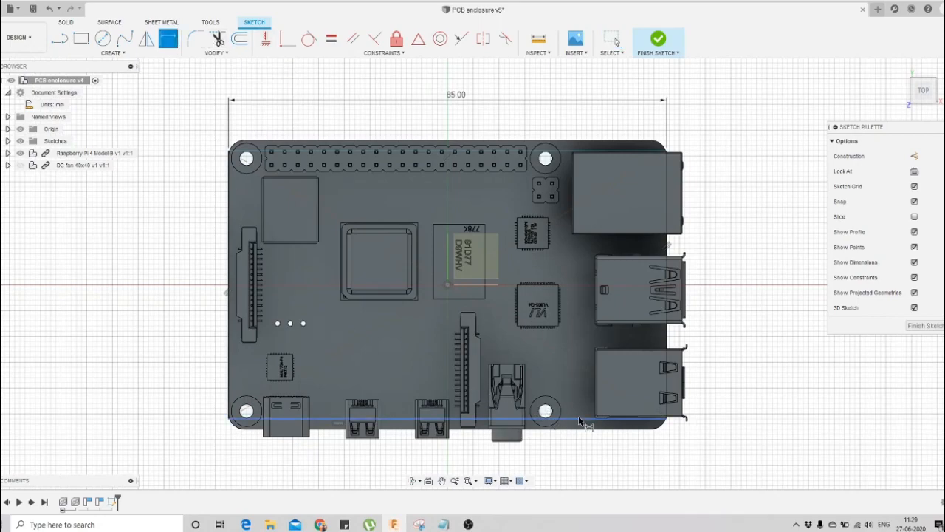
click(672, 335)
click(717, 270)
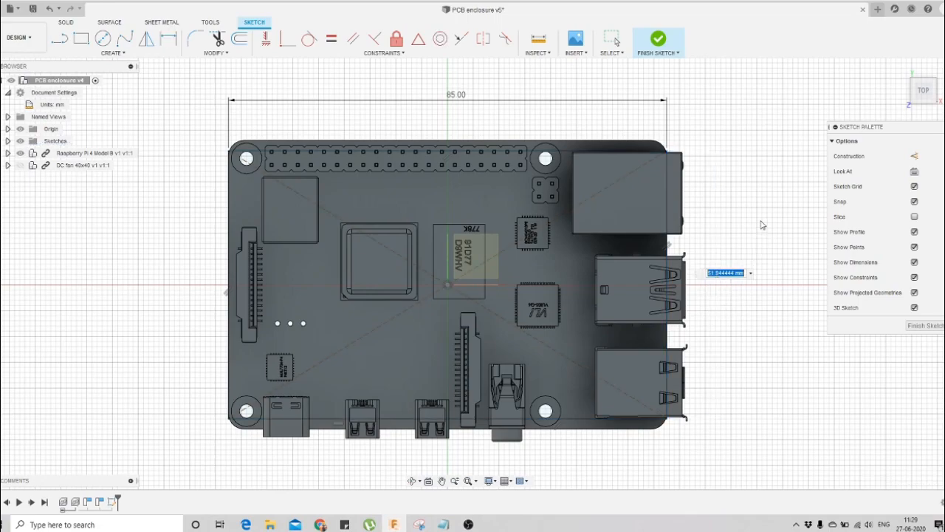
text(53)
key(Return)
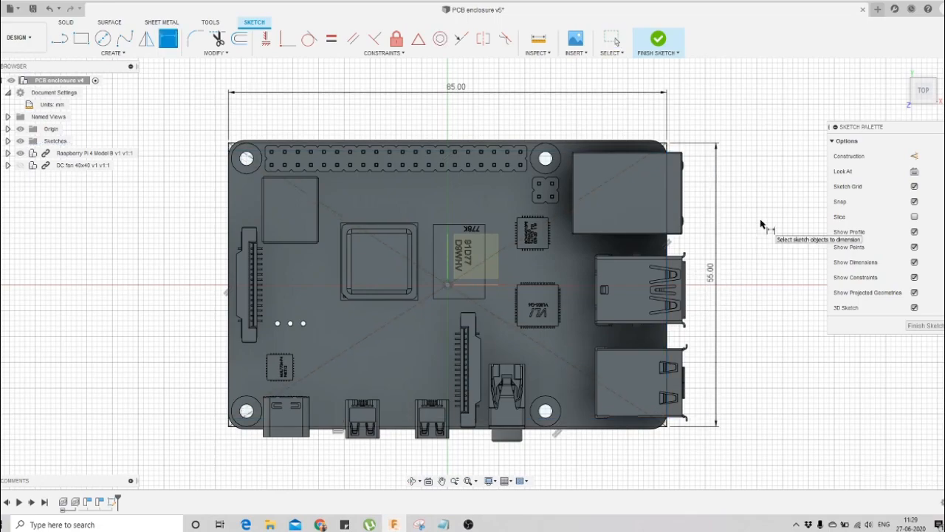
key(Escape)
Set the rectangle's vertical dimension to 56 mm and check its fit at the board's corner near the pin header
double_click(711, 274)
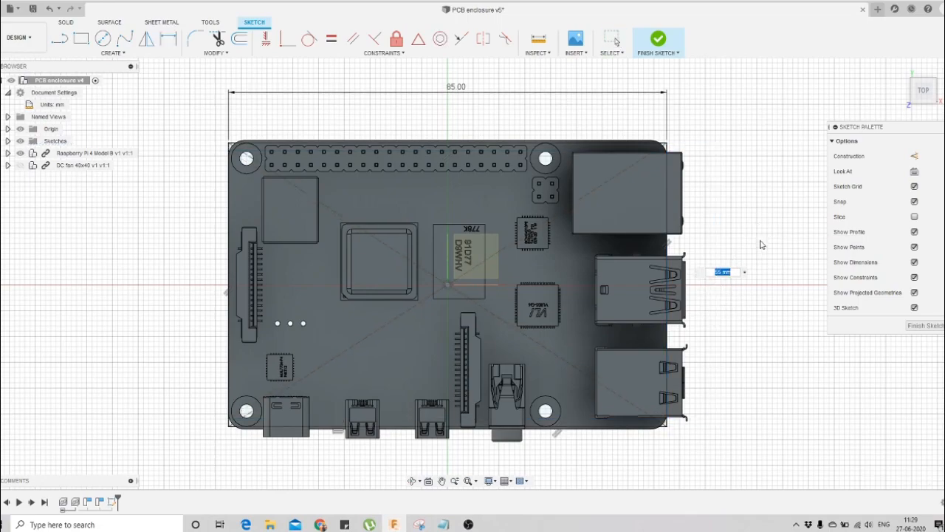
key(Return)
scroll(241, 143, up, 5)
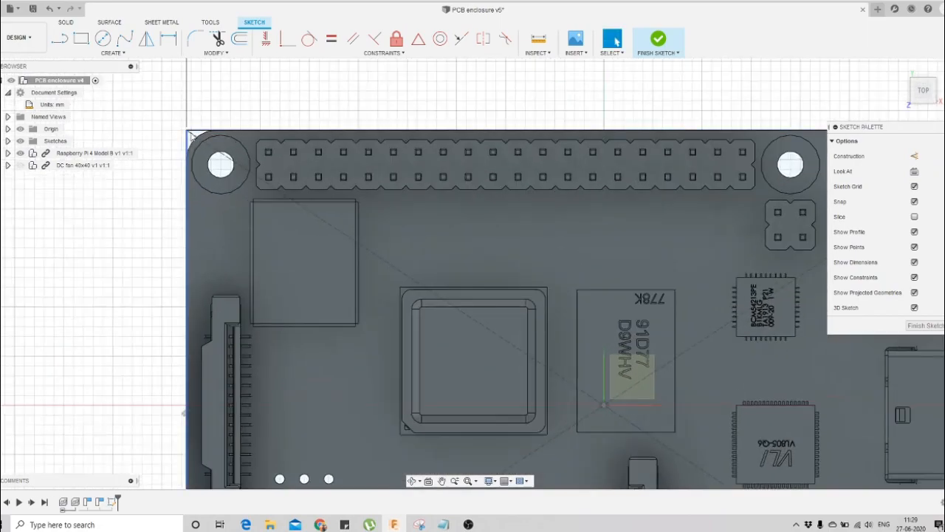
scroll(176, 131, up, 4)
scroll(226, 183, down, 6)
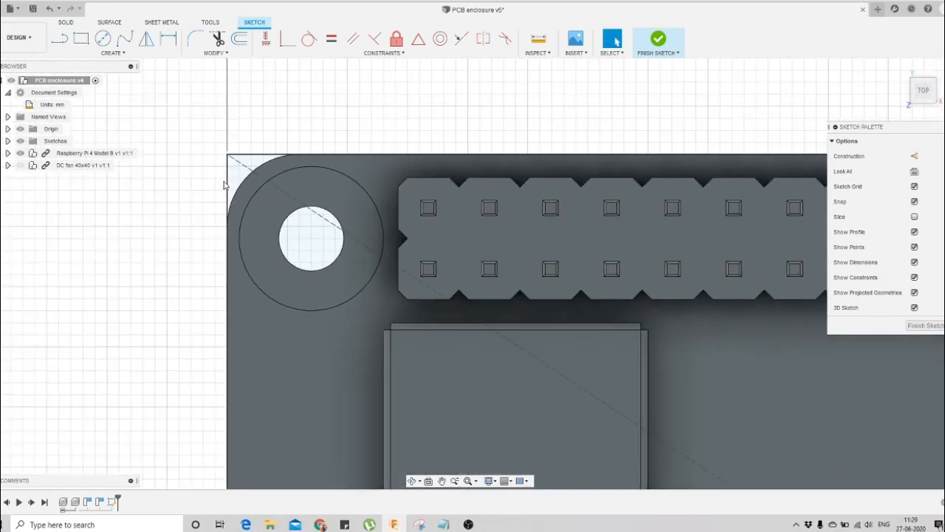
scroll(233, 178, down, 5)
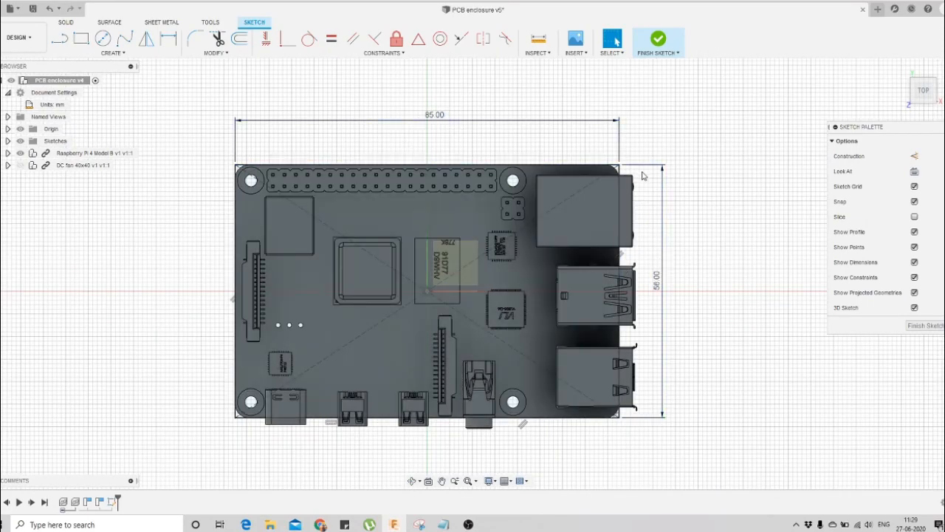
Hide the Raspberry Pi model and offset the 85 by 56 mm rectangle outward by 3 mm
drag(463, 123, 457, 139)
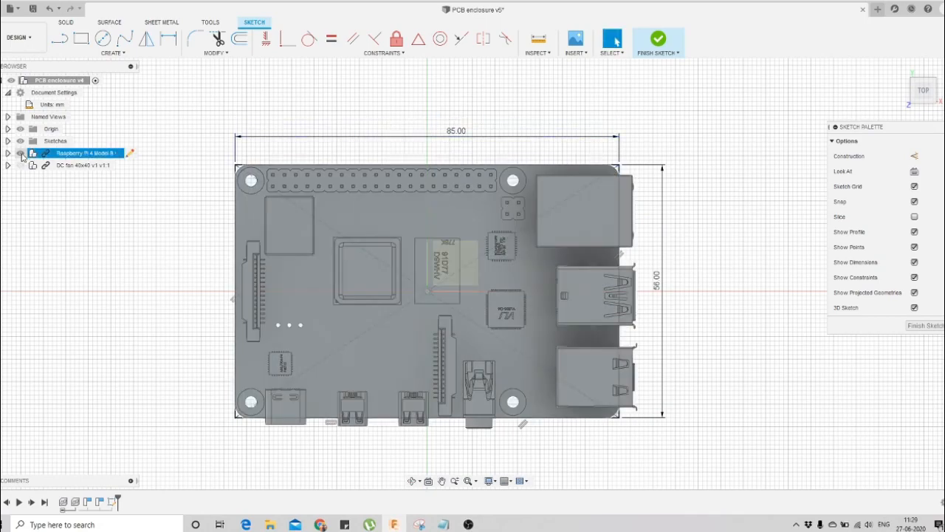
click(21, 153)
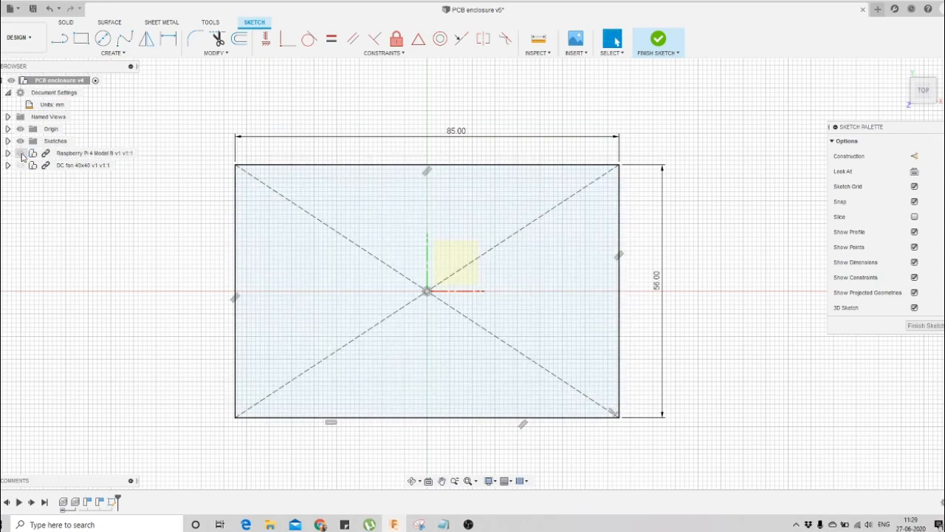
scroll(547, 222, down, 2)
scroll(318, 194, up, 3)
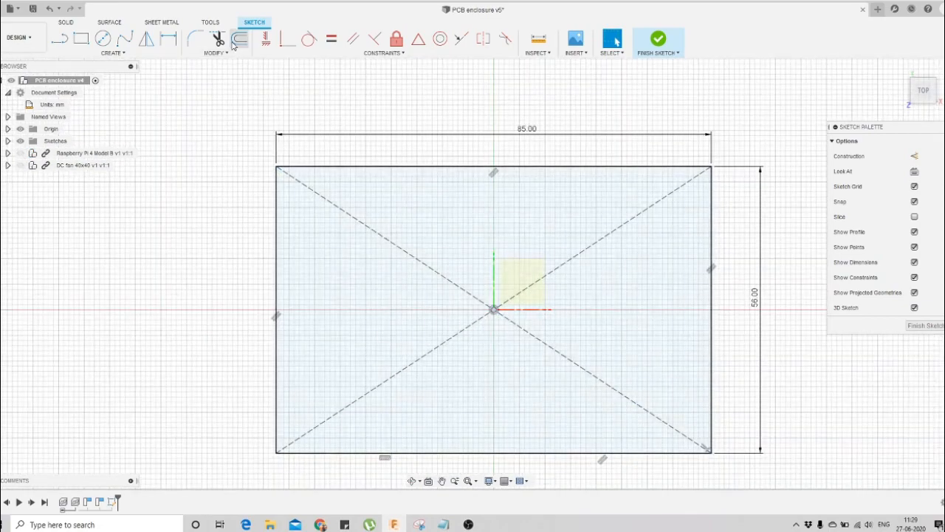
click(237, 46)
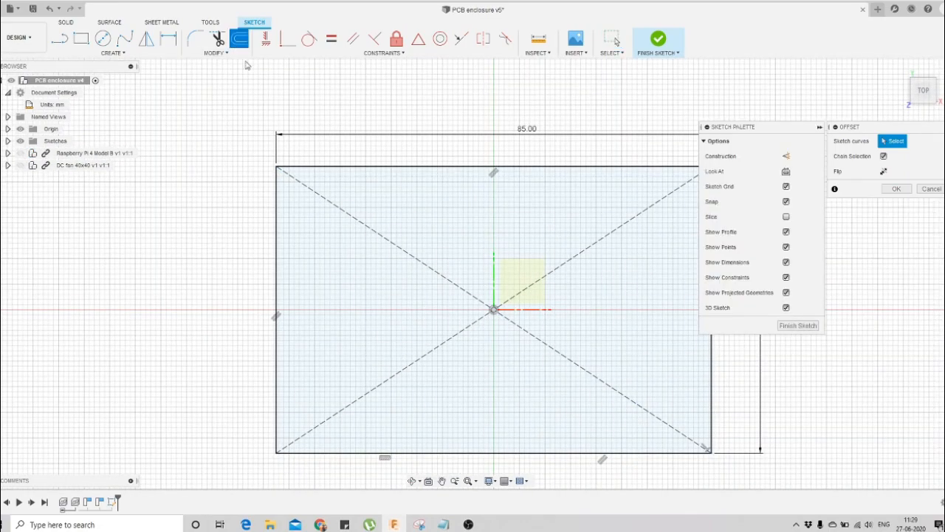
click(361, 168)
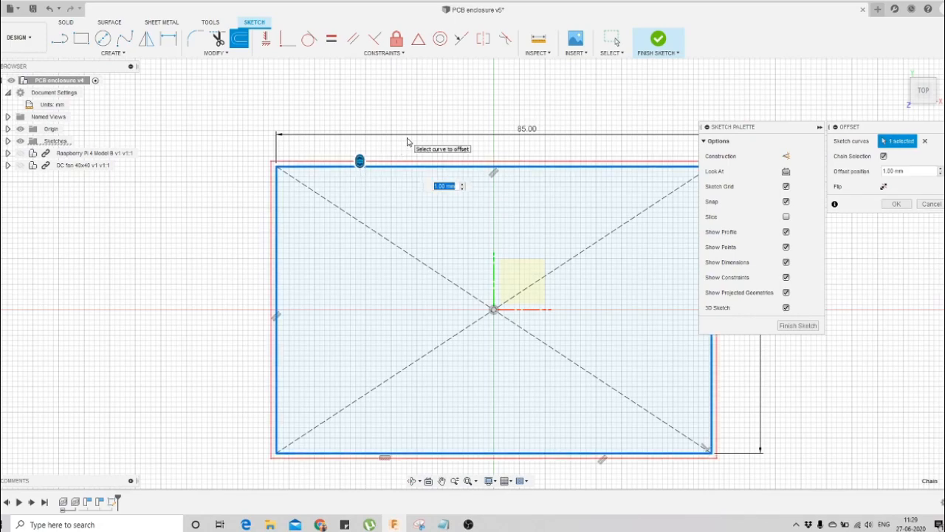
text(3)
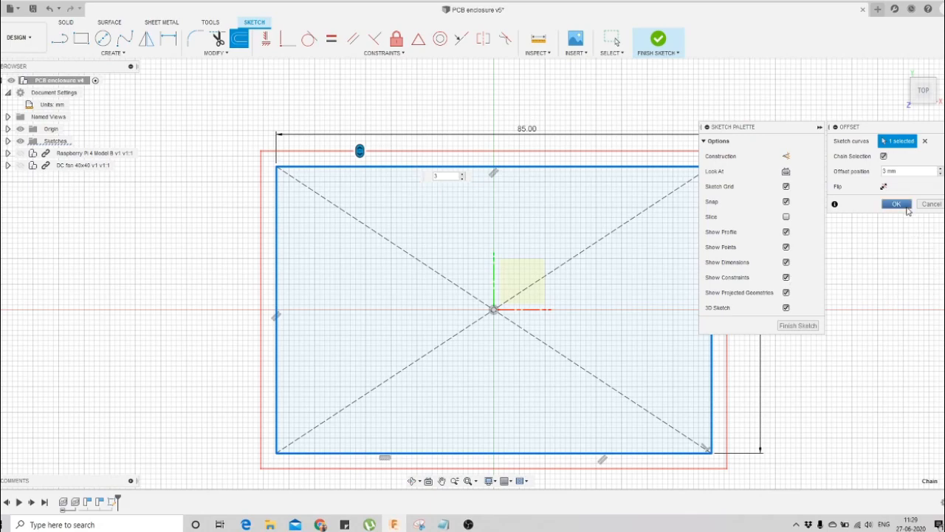
click(907, 207)
scroll(388, 175, down, 2)
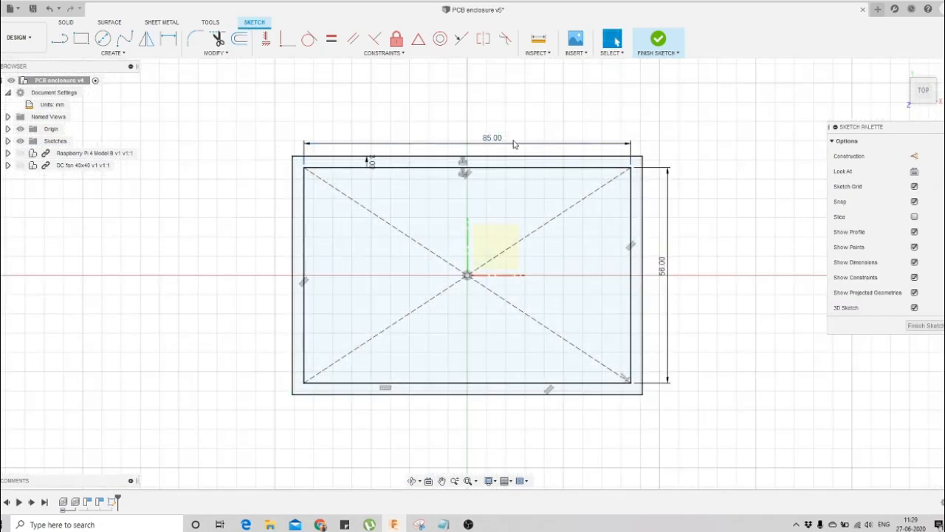
Finish the sketch and show the Raspberry Pi in an isometric view to check the offset outline around the board
click(656, 46)
click(20, 155)
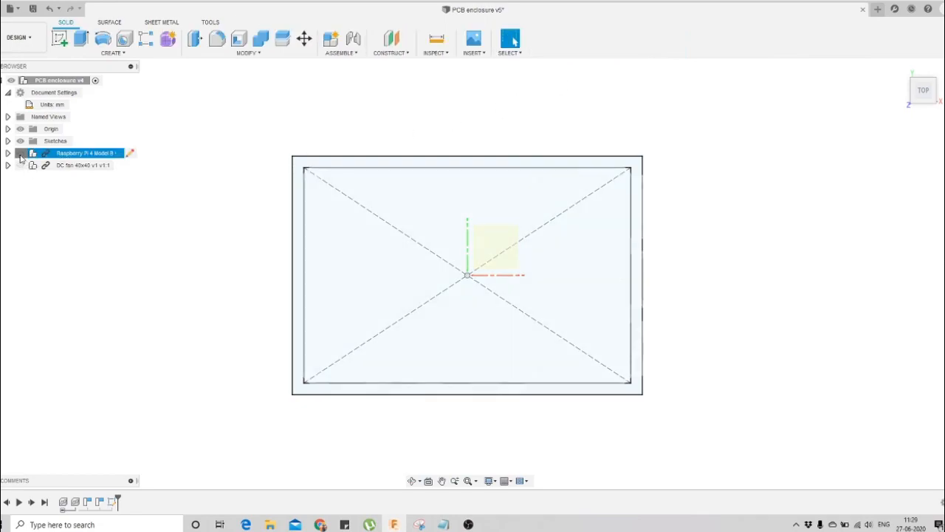
click(20, 154)
click(902, 69)
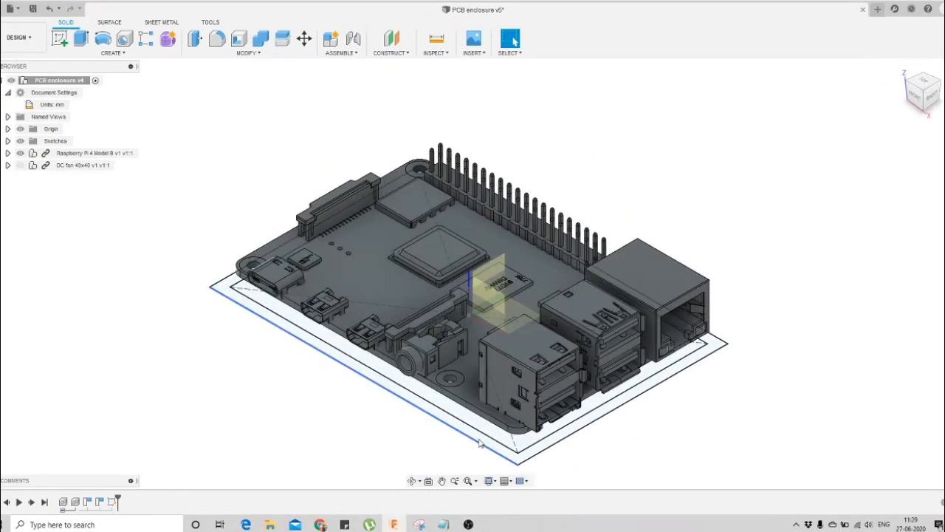
Reopen the base sketch for editing and hide the Raspberry Pi model
right_click(112, 504)
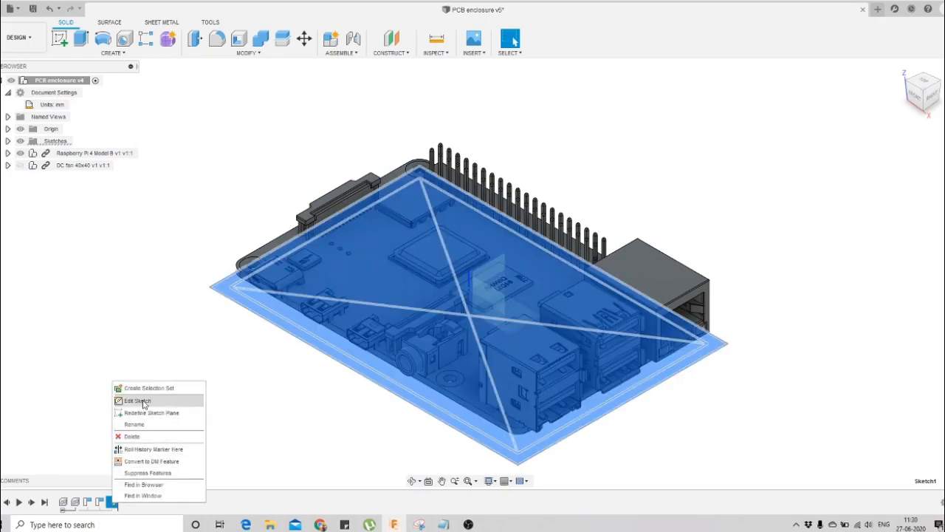
click(137, 401)
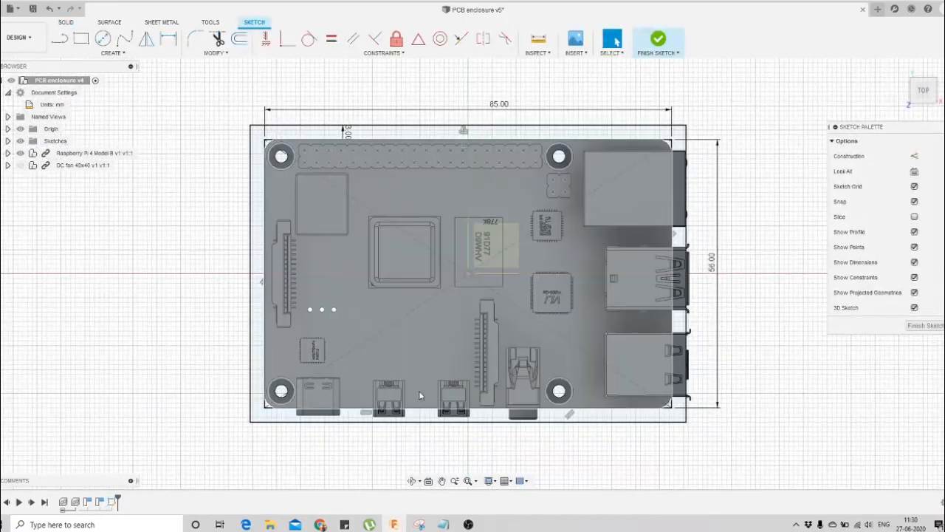
click(20, 153)
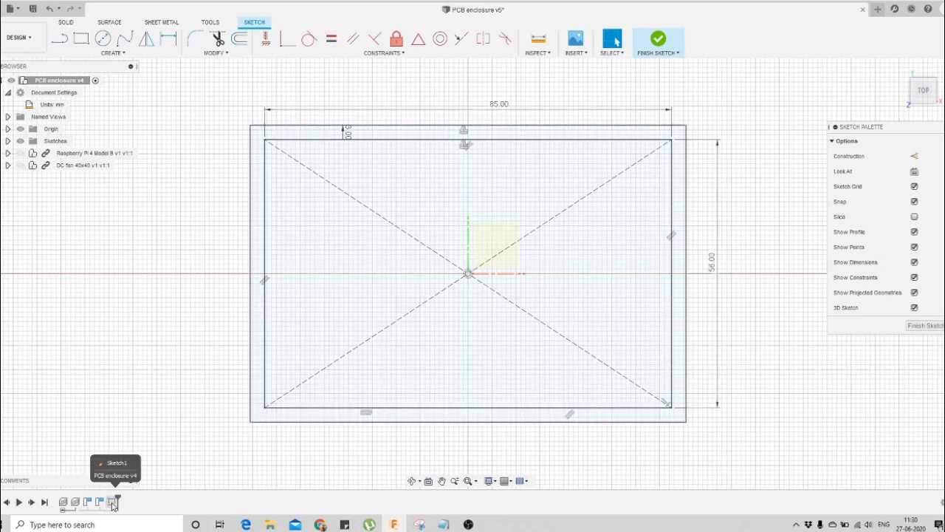
right_click(113, 505)
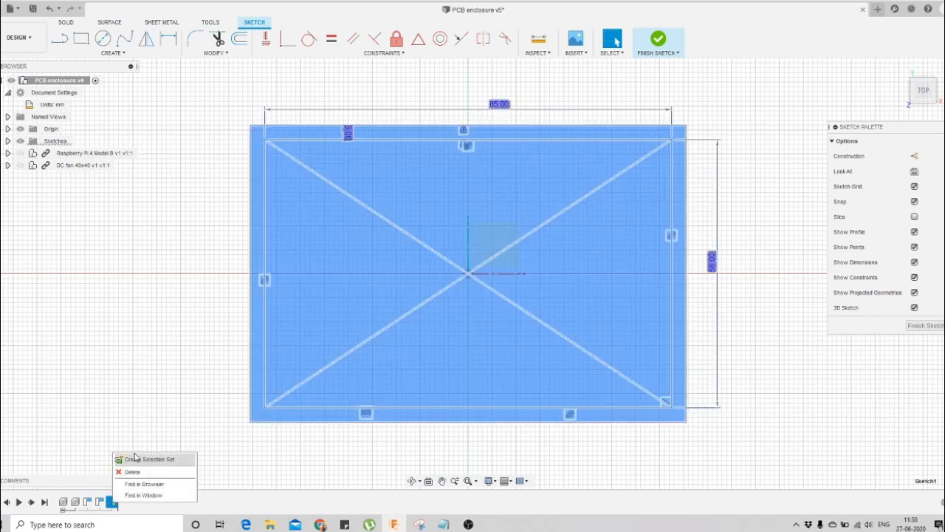
click(758, 194)
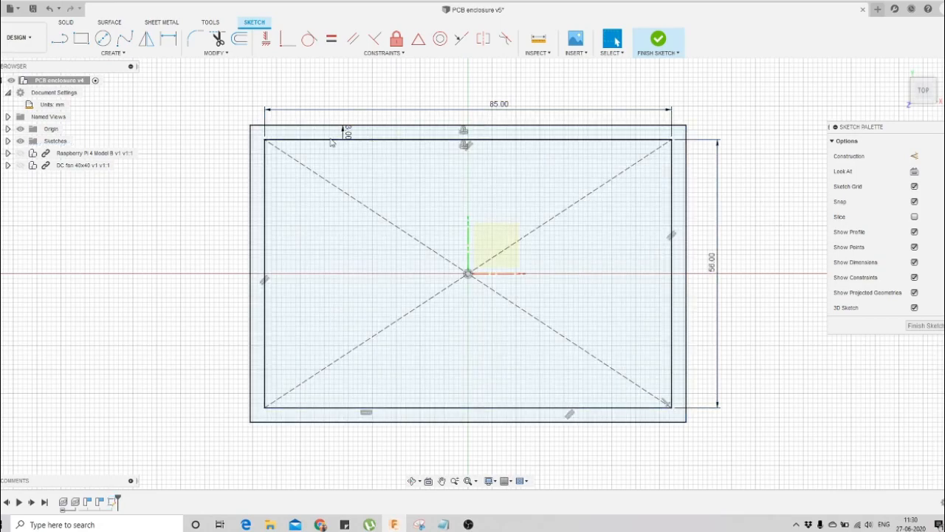
Convert the inner 85 by 56 mm rectangle to construction geometry and finish the sketch
double_click(433, 140)
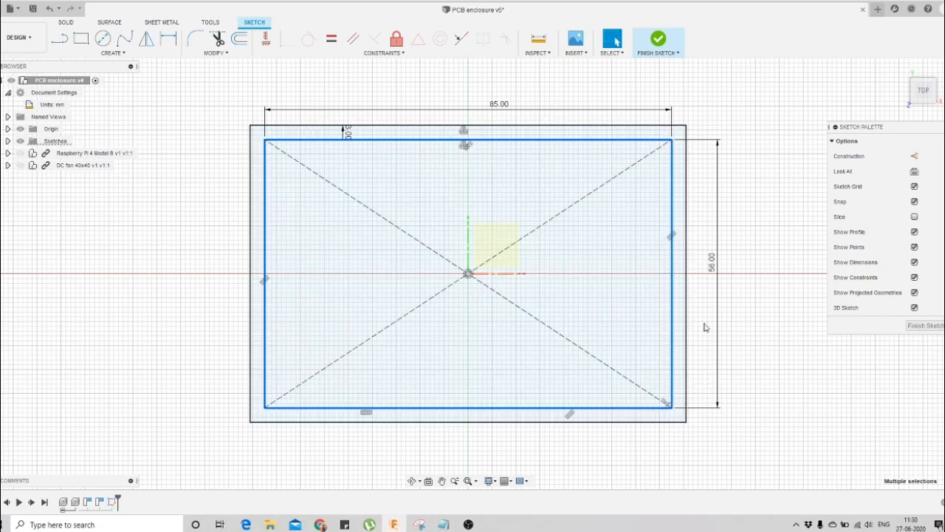
click(916, 158)
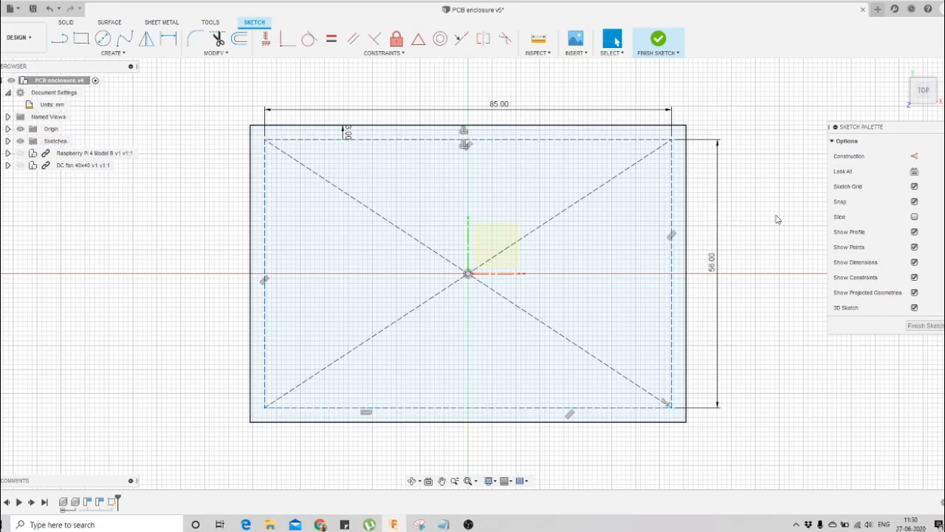
click(207, 163)
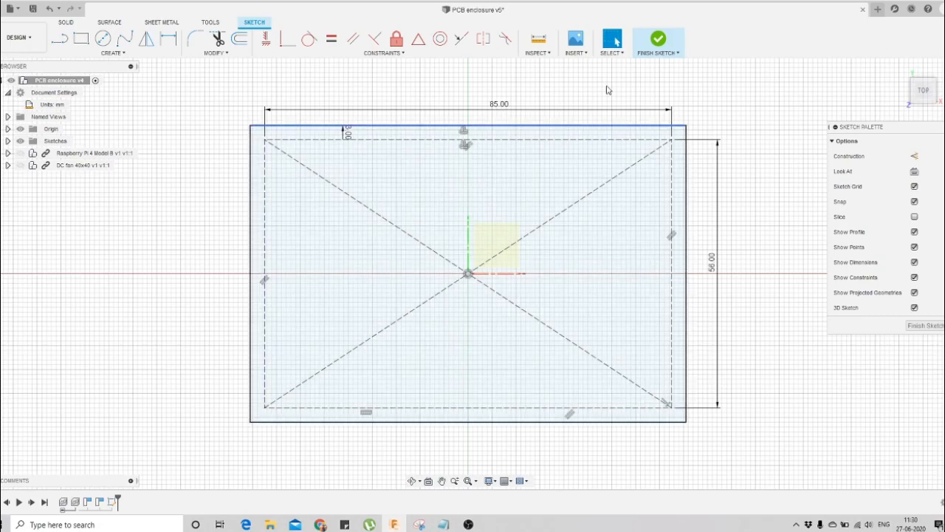
click(660, 41)
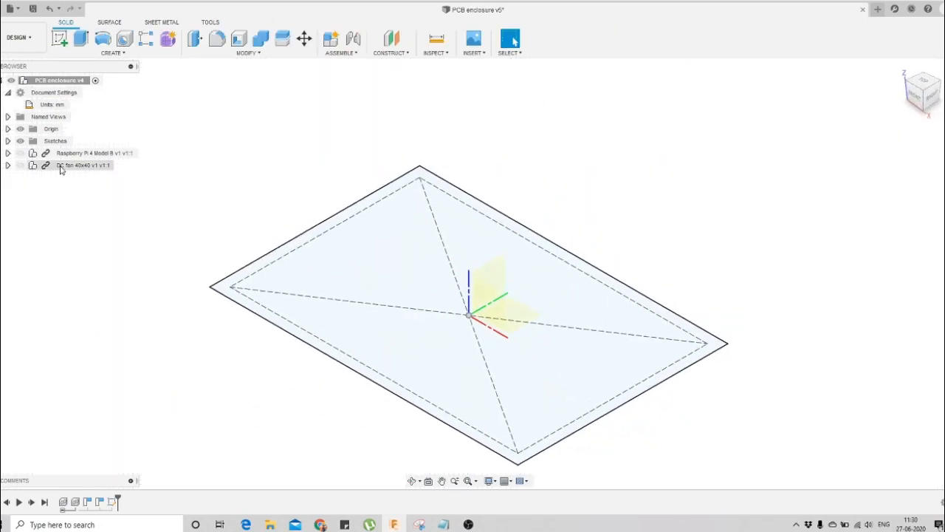
Show the Raspberry Pi model together with the enclosure's base profile
click(23, 154)
click(21, 153)
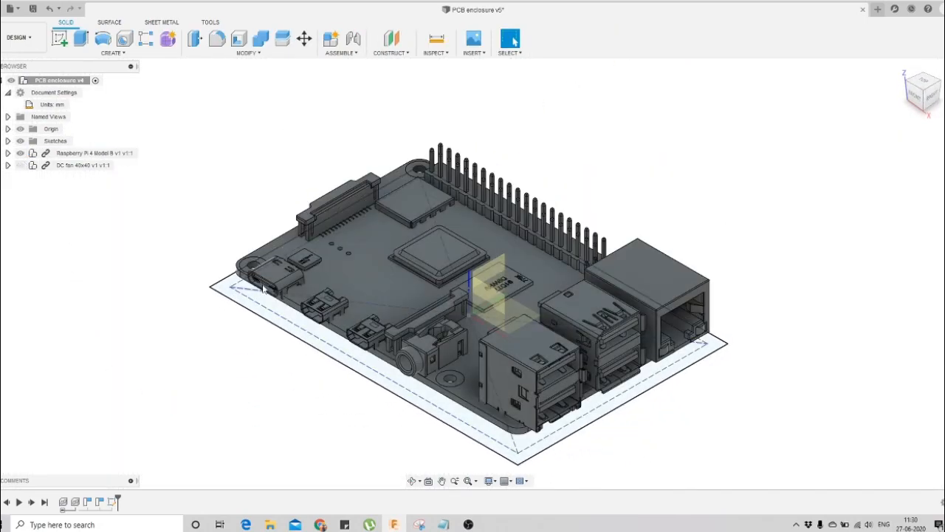
scroll(301, 332, up, 3)
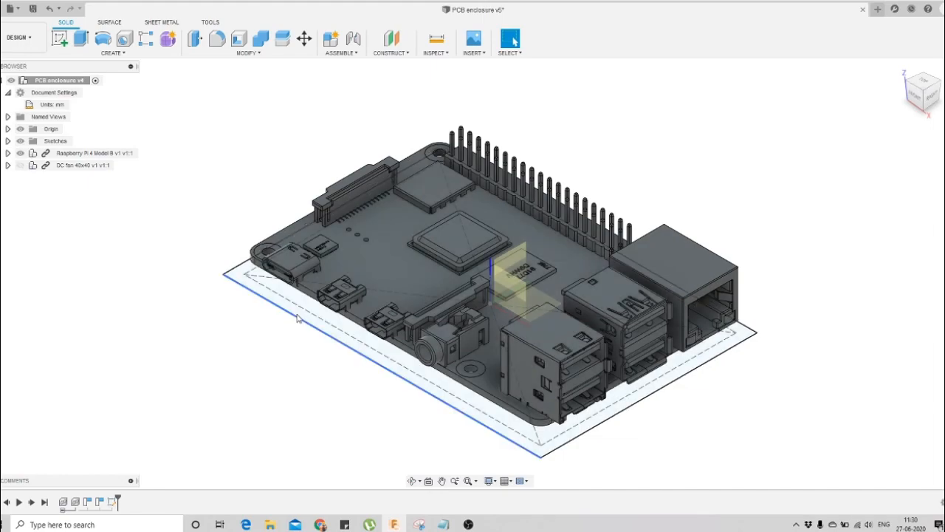
Extrude the base profile 25 mm upward as a new body, judging the height against the board from the front view
click(81, 43)
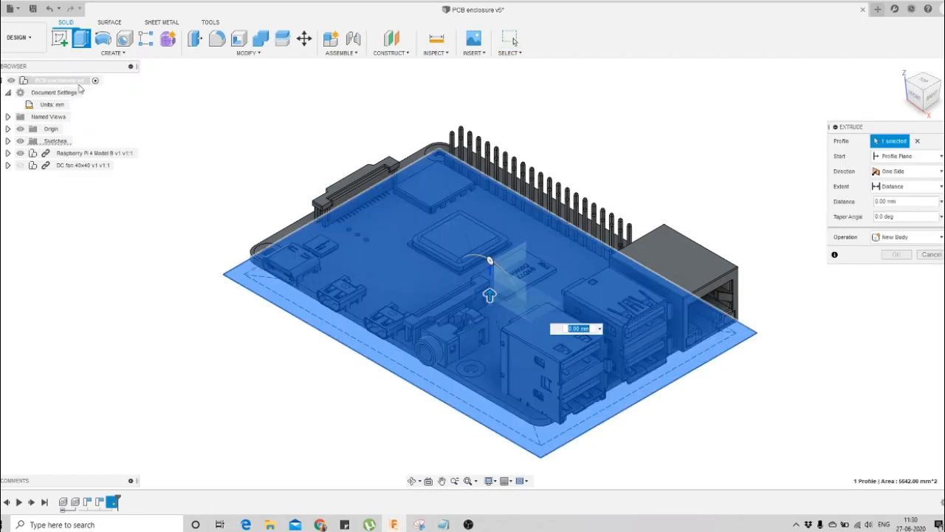
click(918, 141)
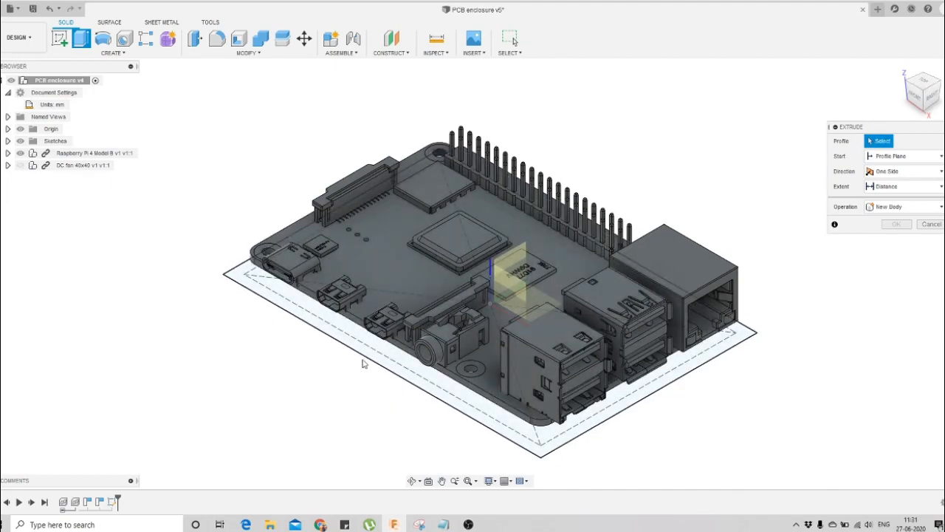
click(362, 375)
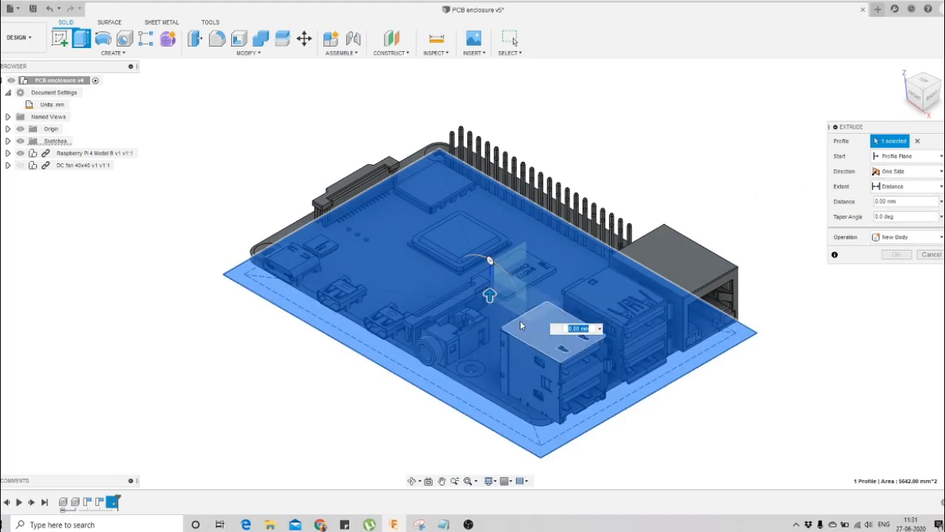
click(591, 329)
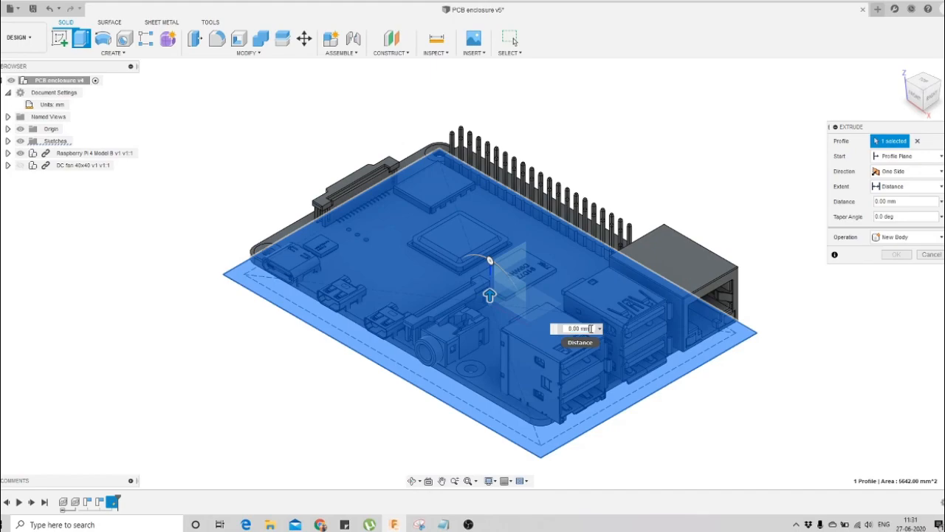
click(916, 95)
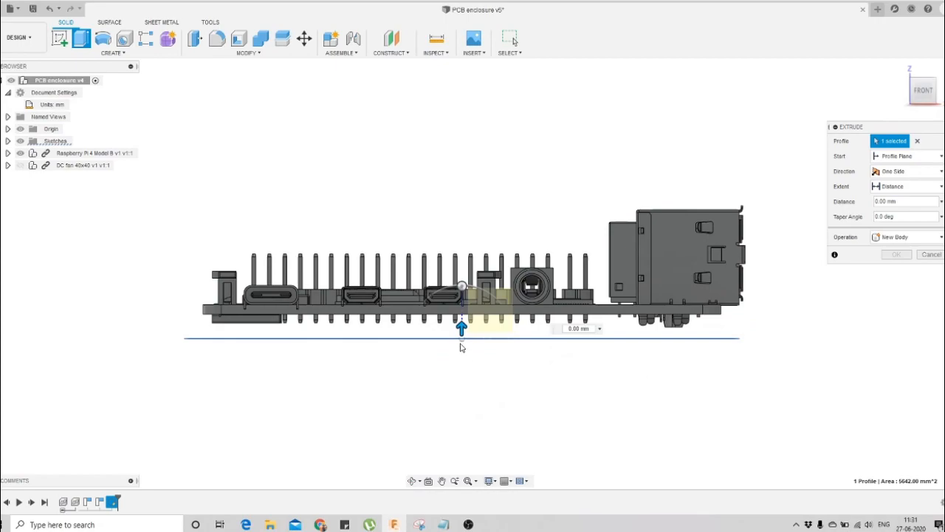
drag(462, 325, 462, 208)
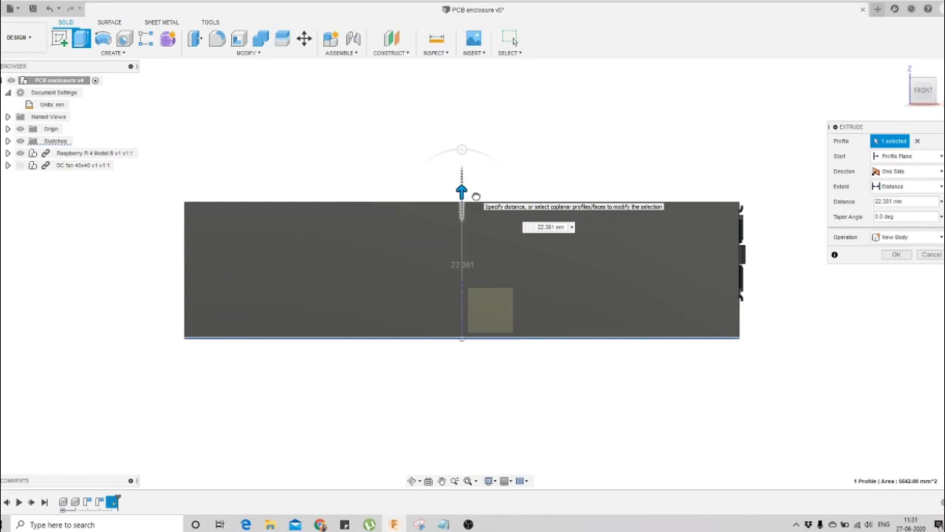
drag(477, 196, 477, 198)
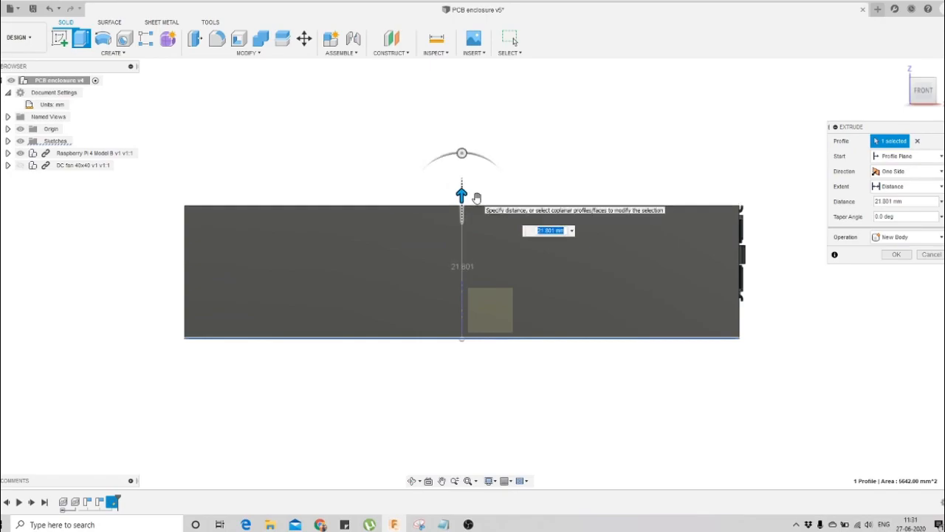
text(25)
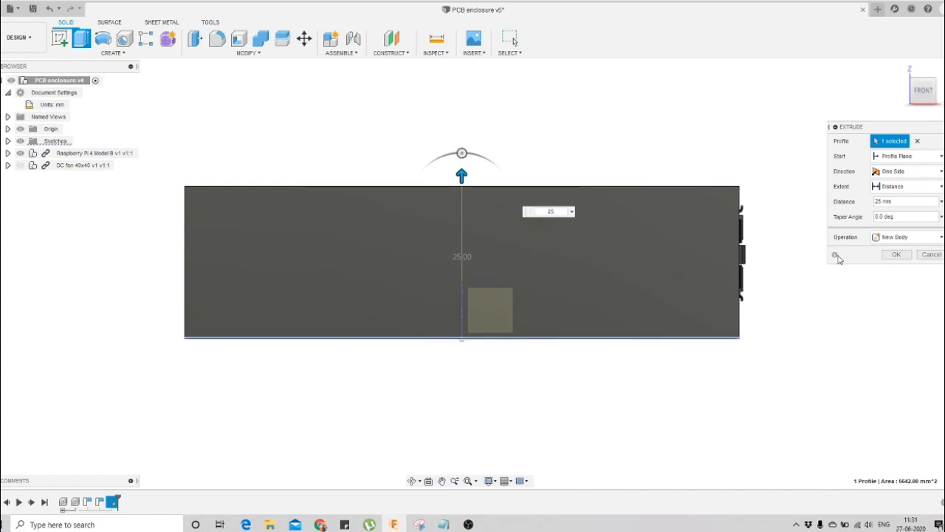
click(894, 255)
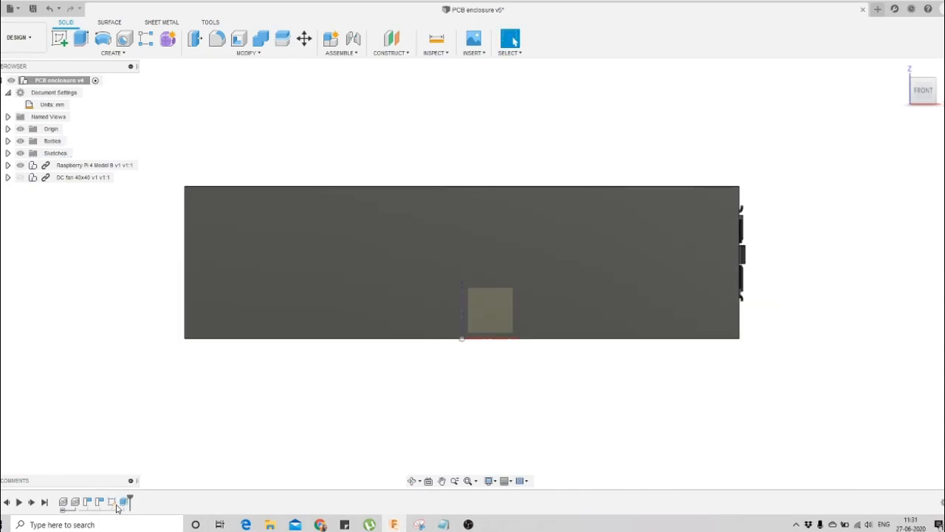
Reopen the extrusion to check its operation options with New Body selected, and list the design's bodies
right_click(124, 505)
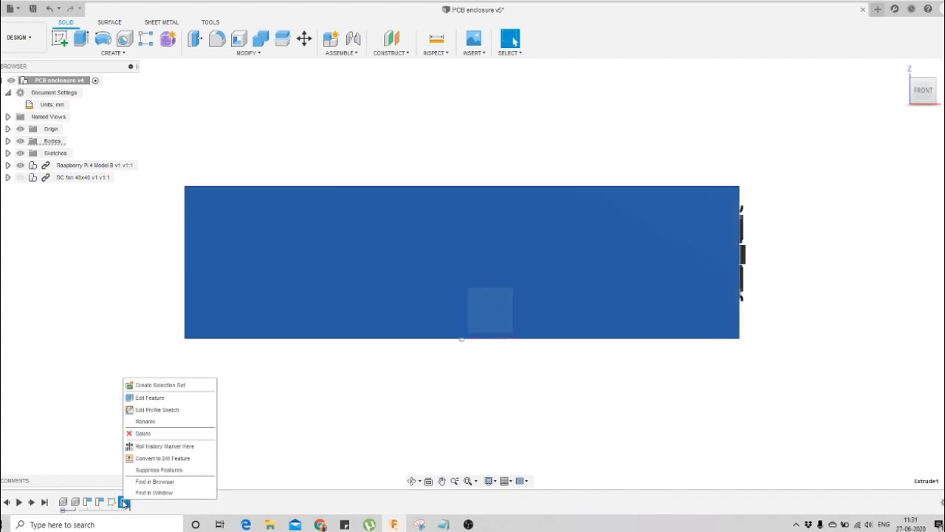
click(148, 404)
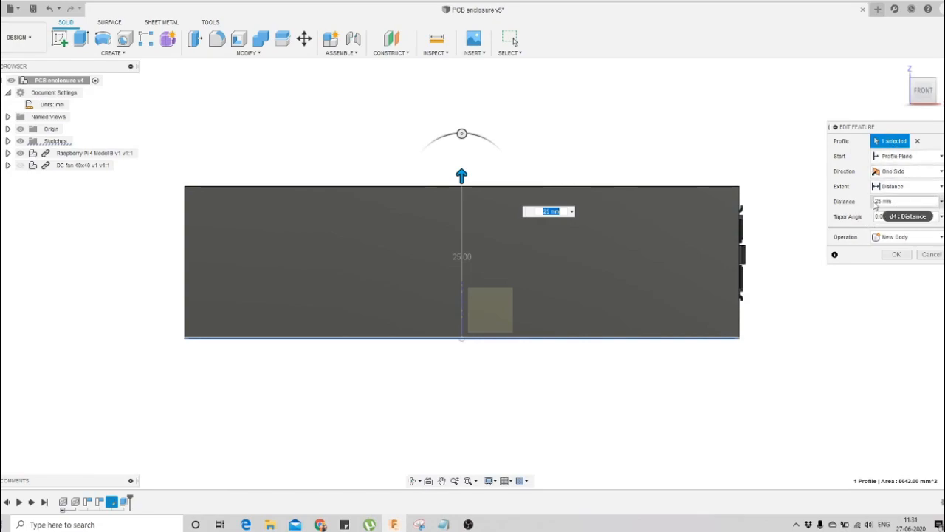
click(907, 237)
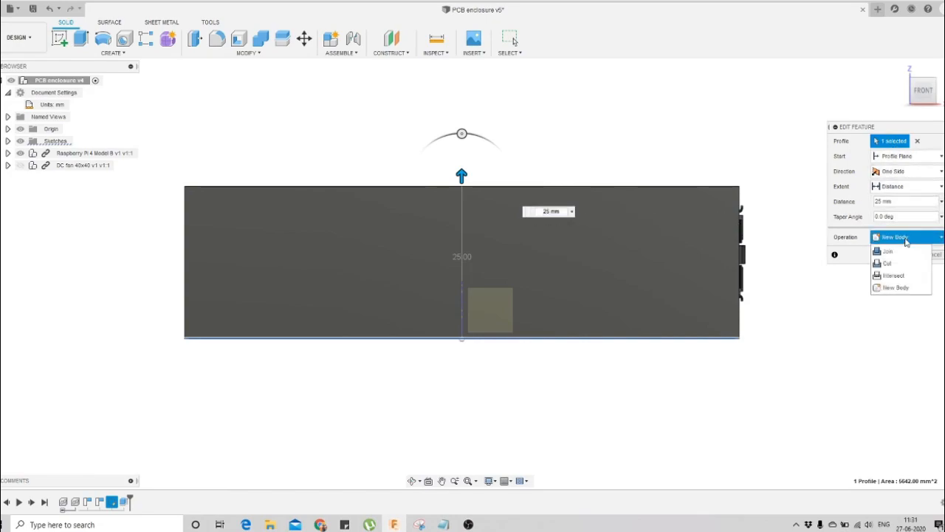
click(895, 288)
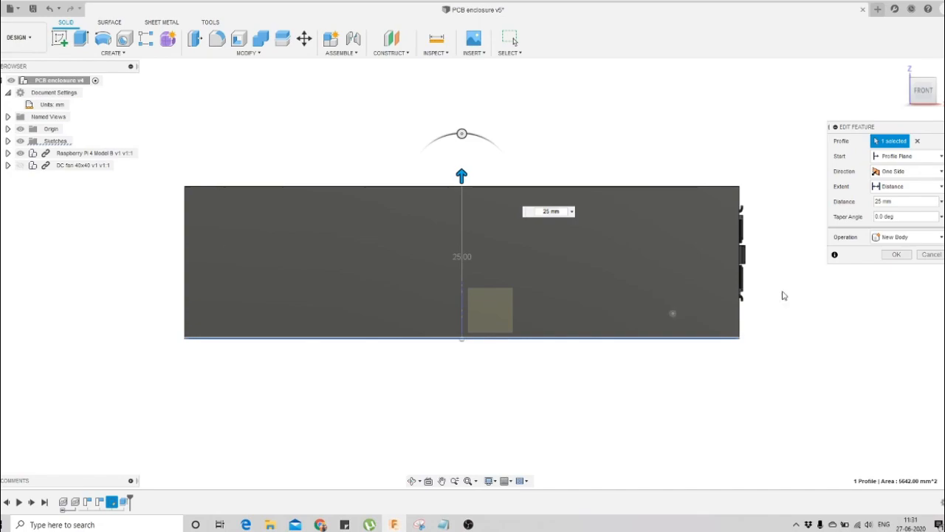
click(897, 255)
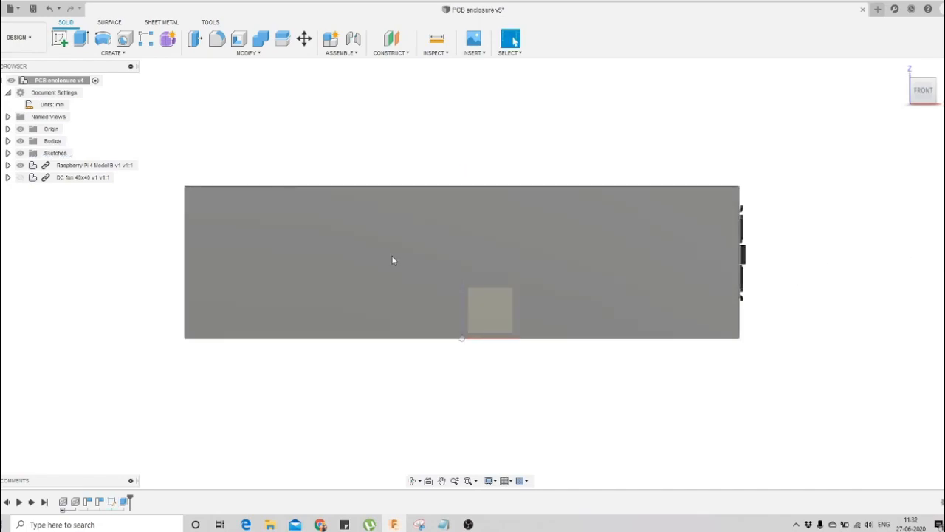
click(8, 141)
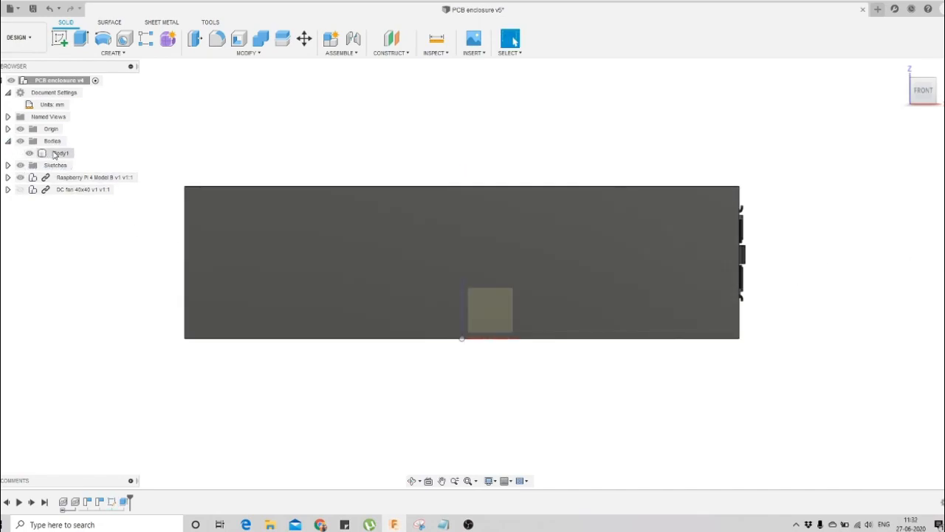
Hide the Raspberry Pi model so that only the enclosure body is displayed
click(30, 154)
click(29, 154)
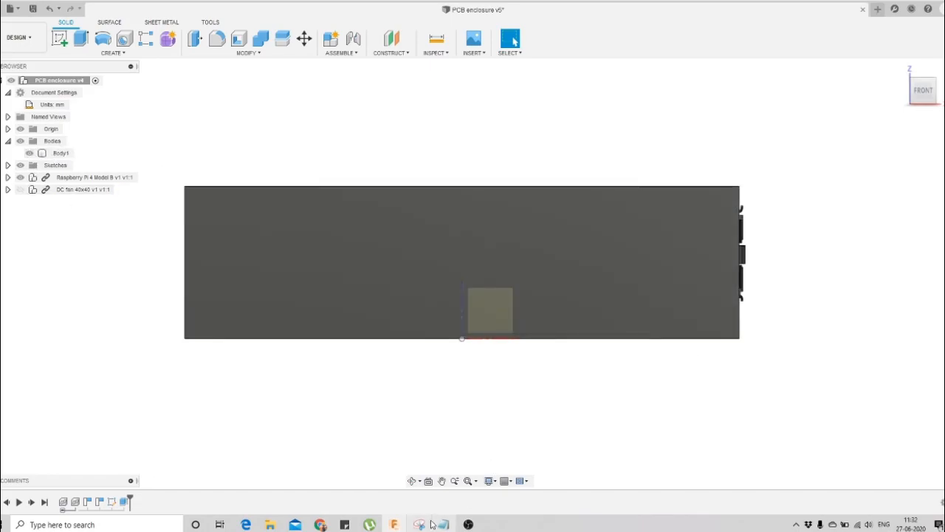
click(901, 67)
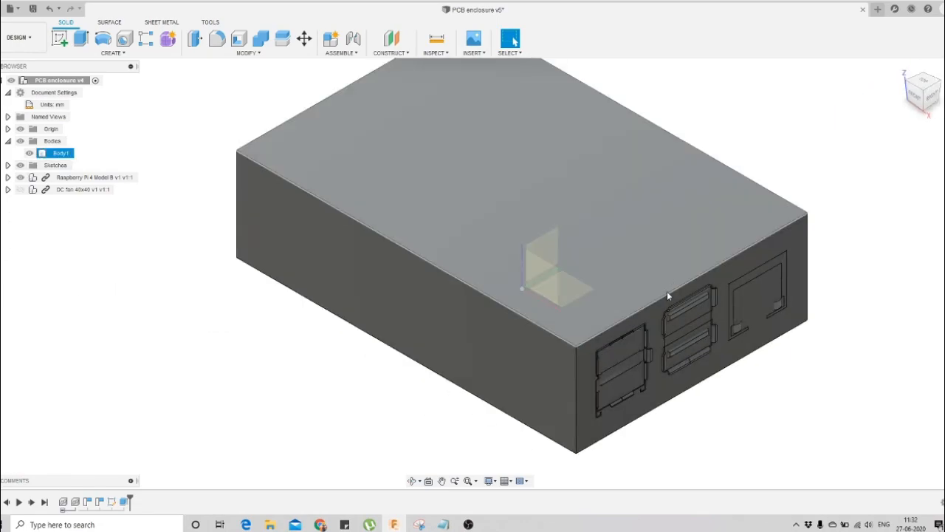
click(21, 179)
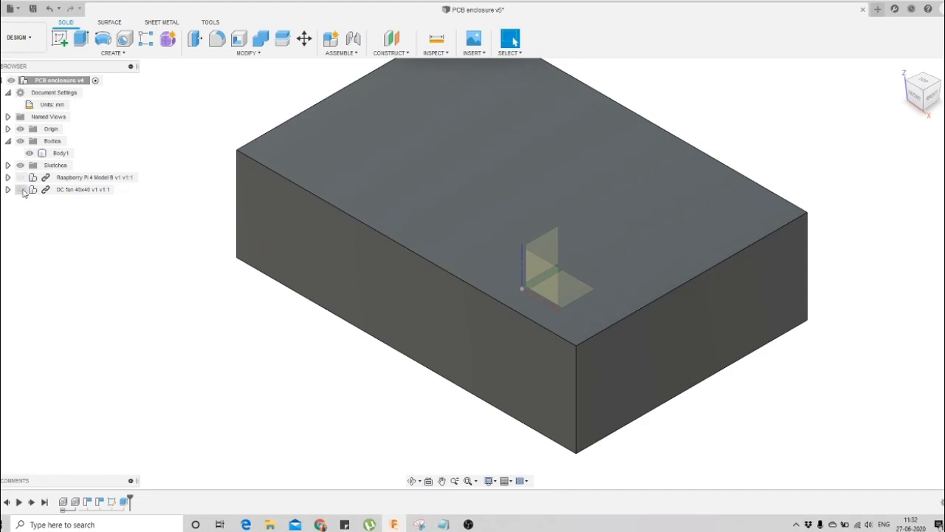
scroll(410, 314, down, 3)
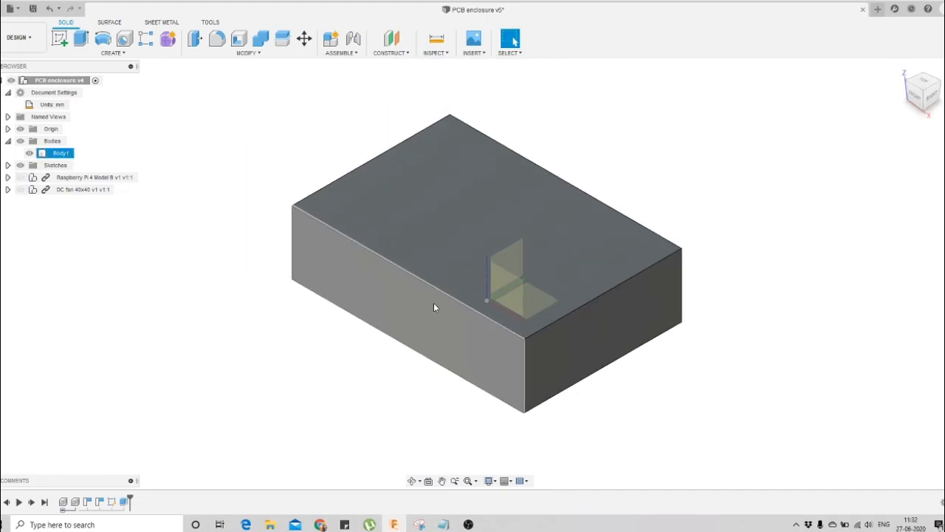
Start a fillet on the enclosure body and select the nine edges visible from the isometric view
scroll(434, 303, up, 2)
click(217, 39)
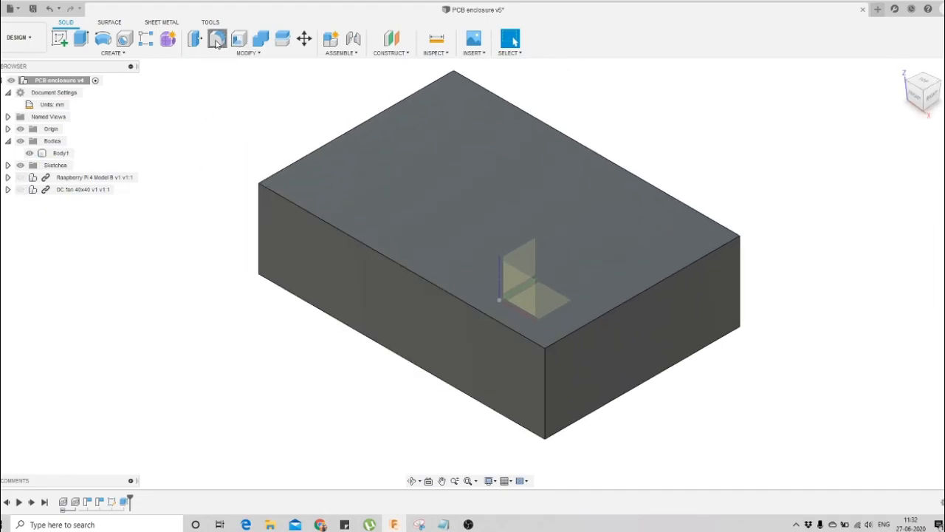
click(258, 278)
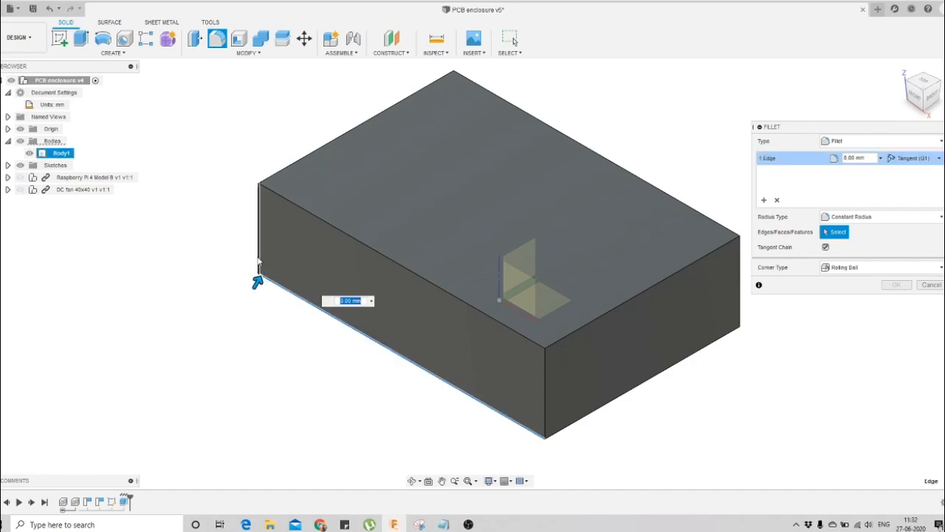
click(290, 202)
click(297, 162)
click(545, 386)
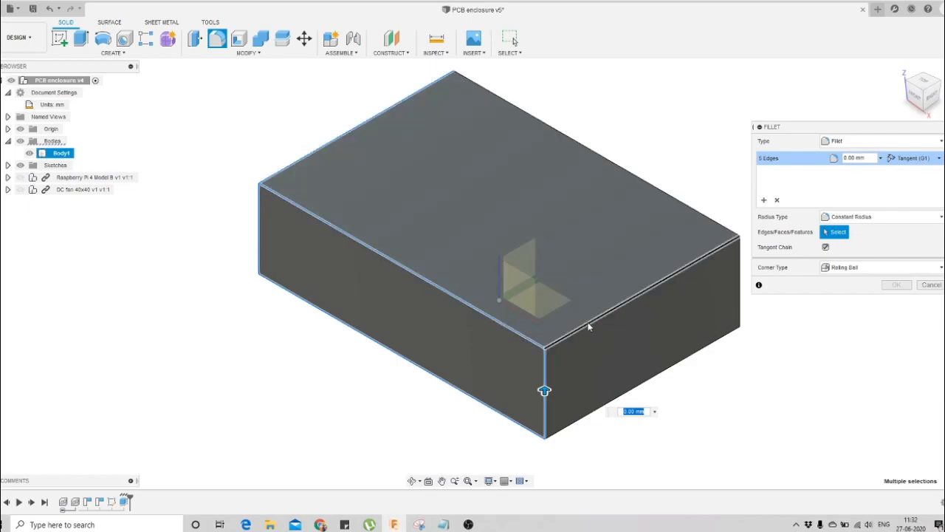
click(591, 322)
click(741, 310)
click(711, 350)
click(714, 225)
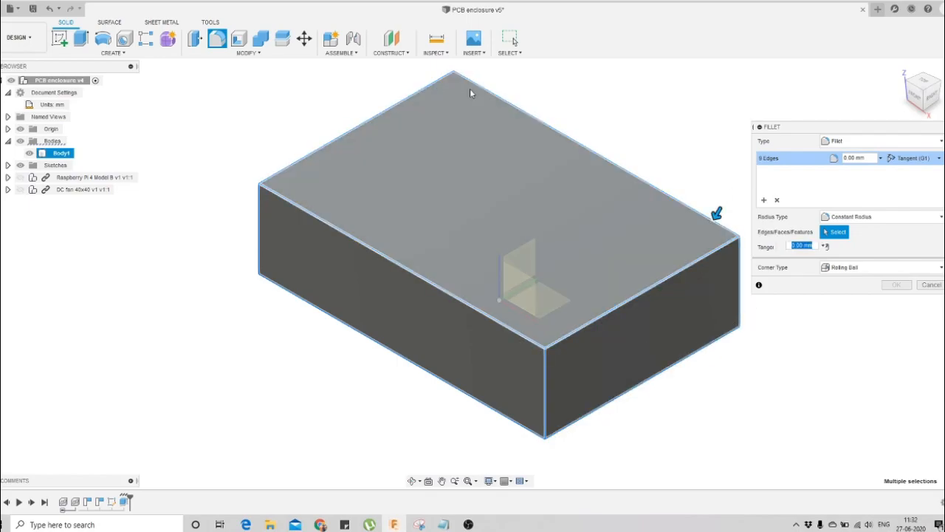
Add the three remaining edges on the far side of the enclosure body to the fillet selection
click(413, 480)
scroll(458, 396, down, 3)
drag(460, 386, 459, 242)
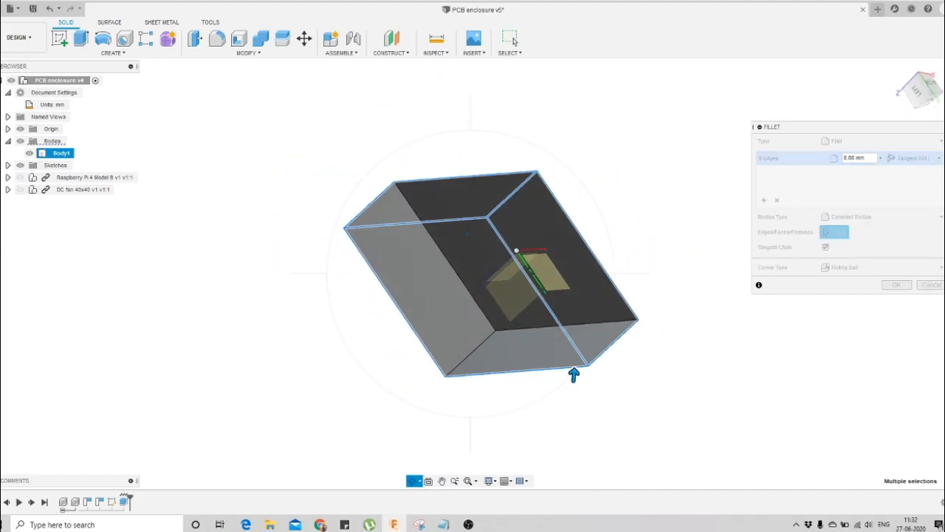
scroll(460, 242, up, 2)
key(Escape)
click(482, 328)
click(529, 352)
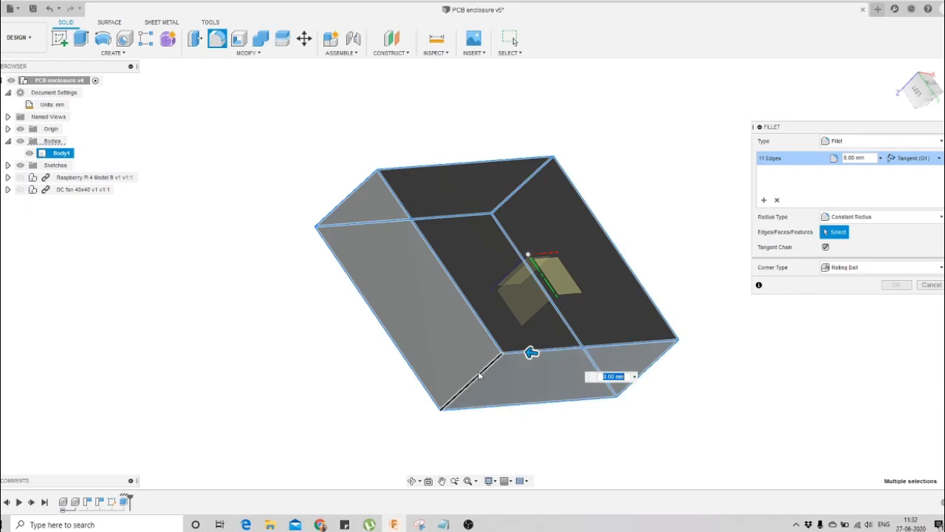
click(481, 375)
click(413, 481)
drag(480, 355, 451, 183)
key(Escape)
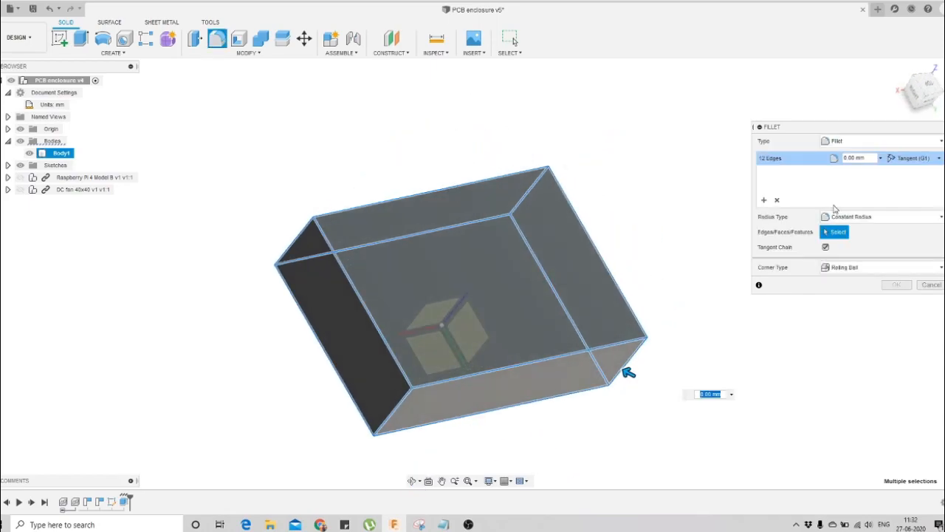
Set the fillet radius to 2 mm for all selected edges and apply the fillet
click(729, 393)
text(1)
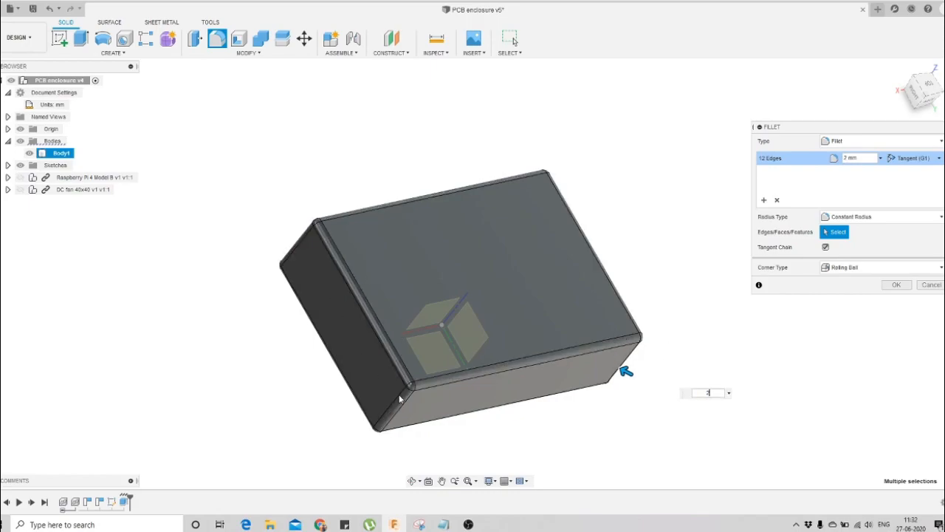
click(413, 481)
scroll(494, 324, up, 1)
drag(491, 354, 457, 301)
drag(675, 237, 640, 335)
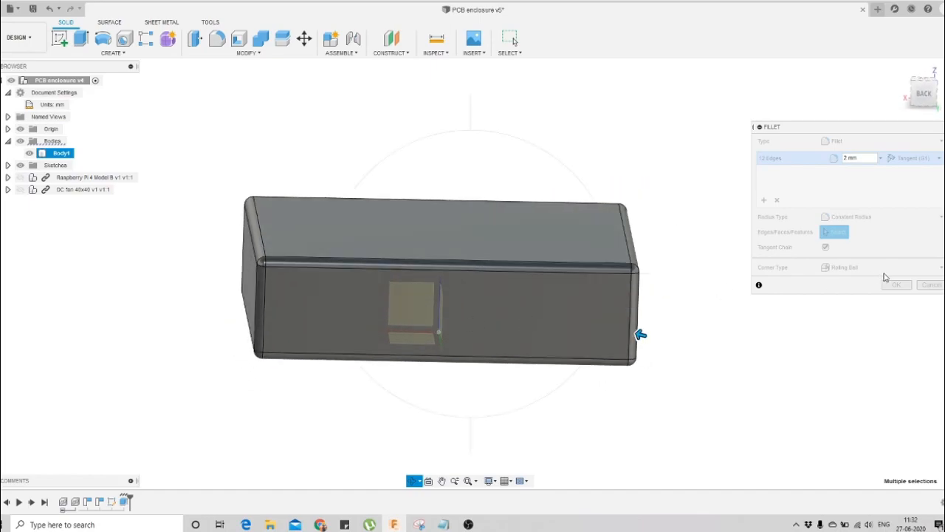
key(Escape)
key(Return)
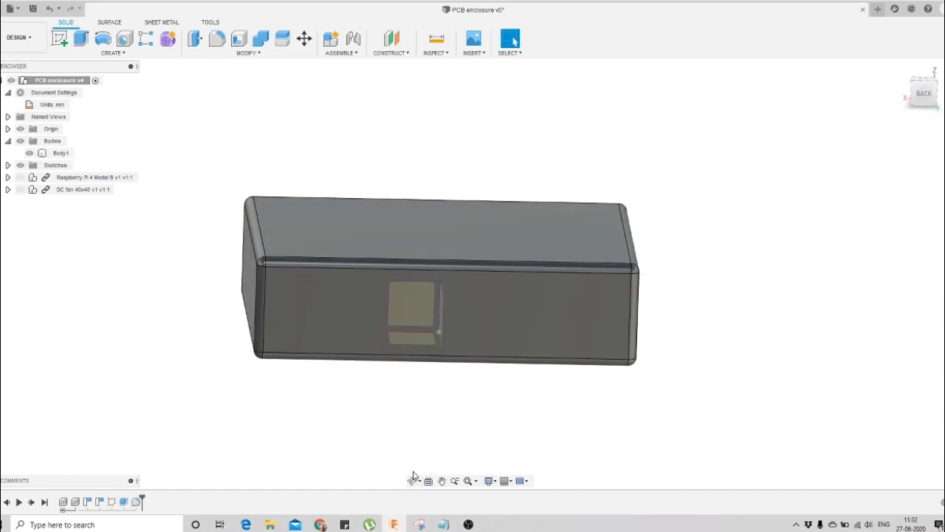
Inspect the rounded edges of the enclosure body from the back, the underside and the corners
click(414, 480)
scroll(594, 256, down, 2)
mouse_move(540, 295)
mouse_down()
mouse_move(468, 276)
mouse_move(499, 227)
mouse_move(591, 332)
mouse_move(672, 390)
mouse_move(731, 334)
mouse_move(539, 378)
mouse_move(411, 337)
mouse_move(471, 320)
mouse_move(505, 355)
mouse_move(532, 287)
mouse_up()
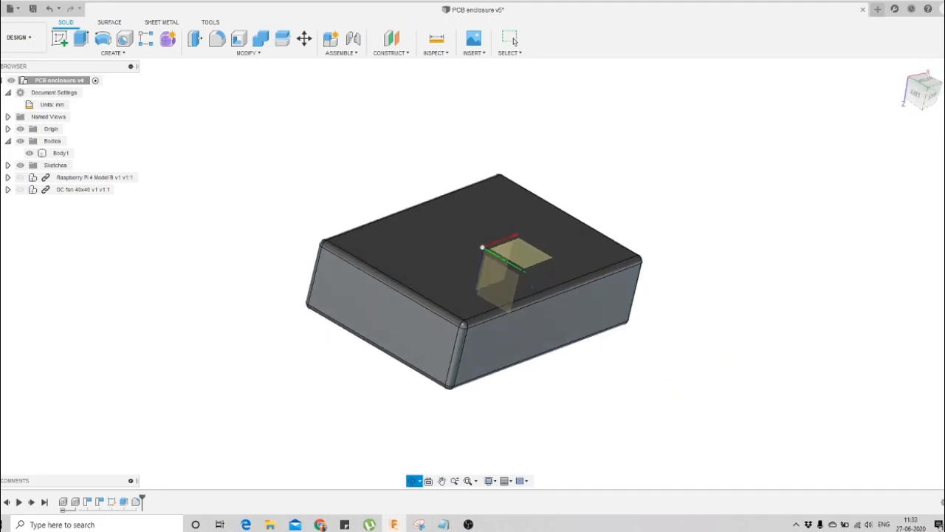
click(514, 42)
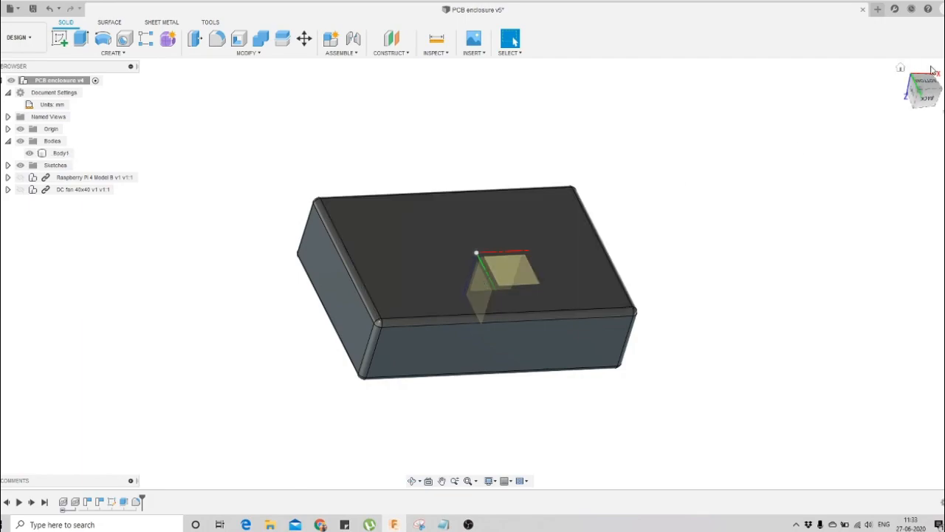
click(928, 98)
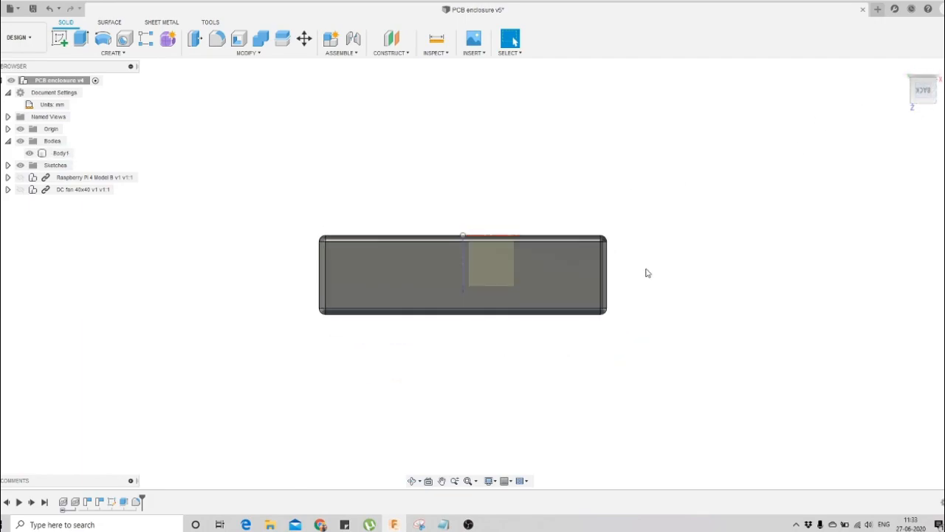
click(413, 481)
drag(546, 217, 466, 282)
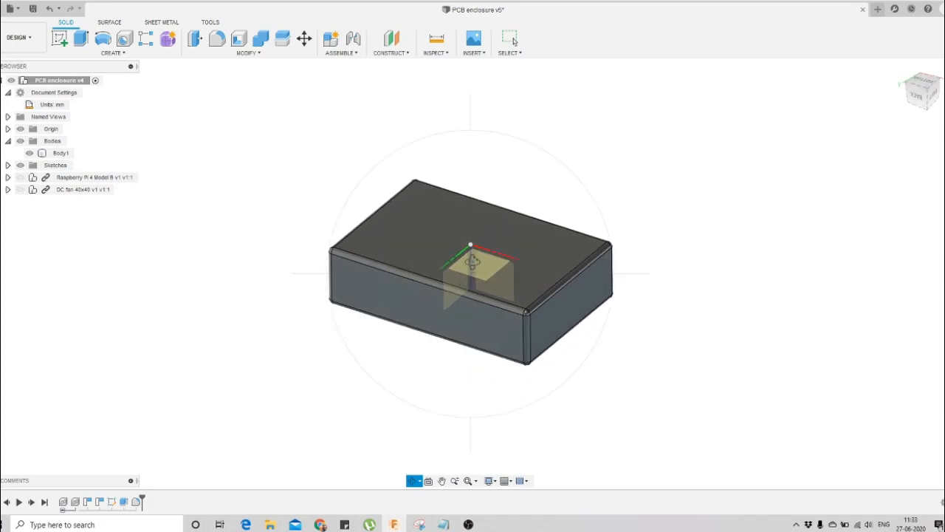
drag(472, 261, 471, 261)
scroll(355, 286, up, 4)
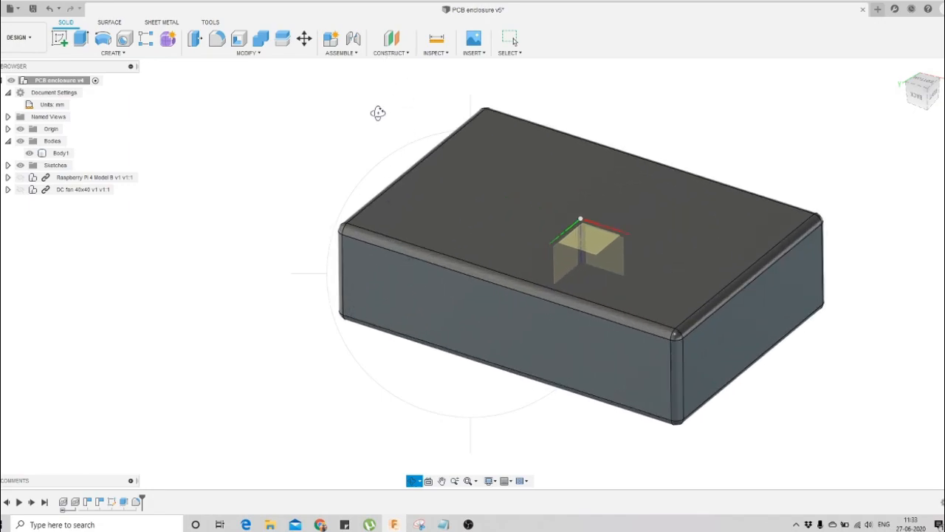
key(Escape)
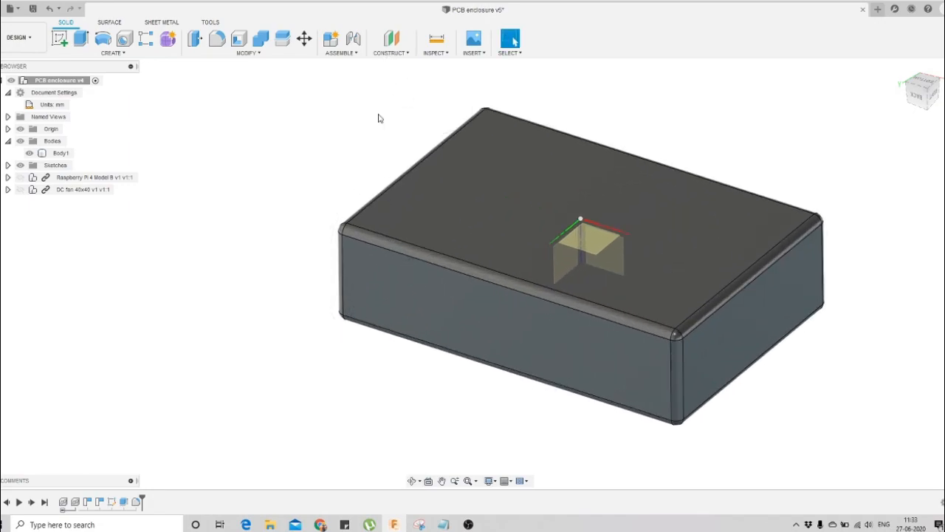
click(389, 55)
click(390, 54)
click(399, 54)
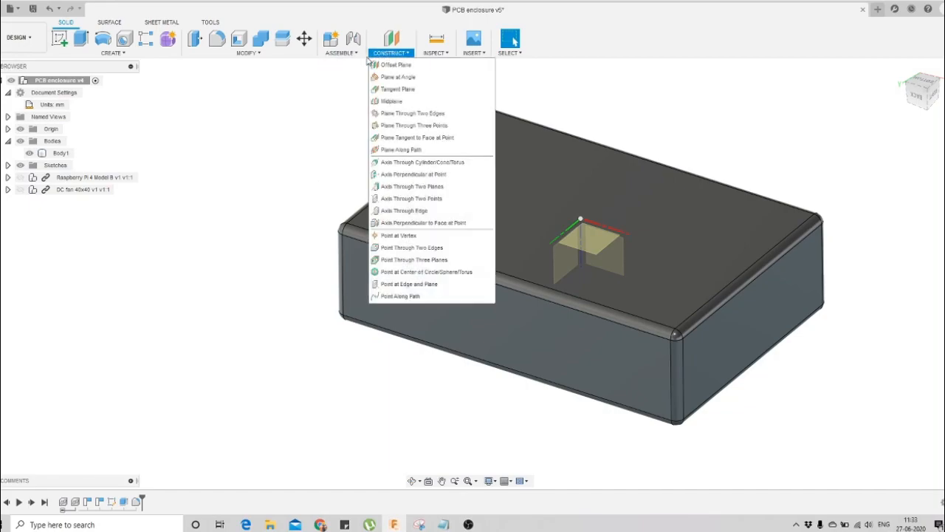
click(251, 54)
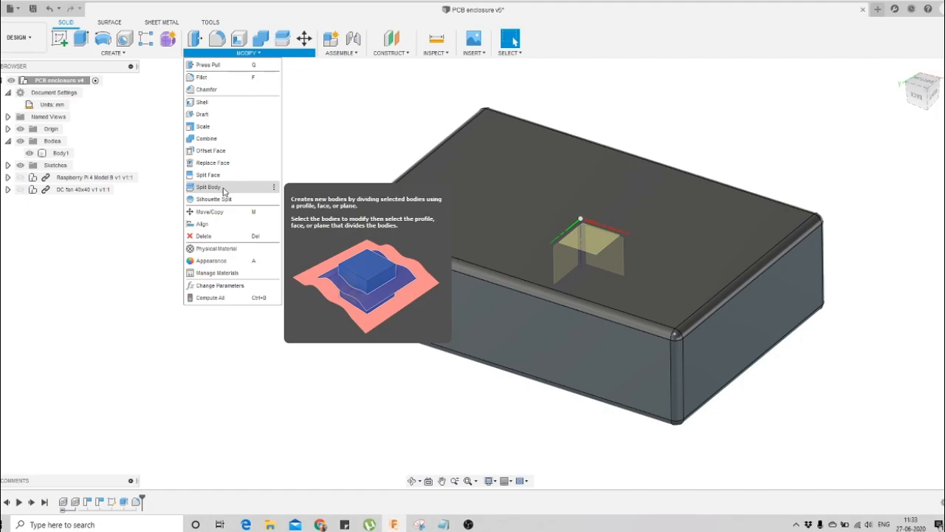
click(393, 96)
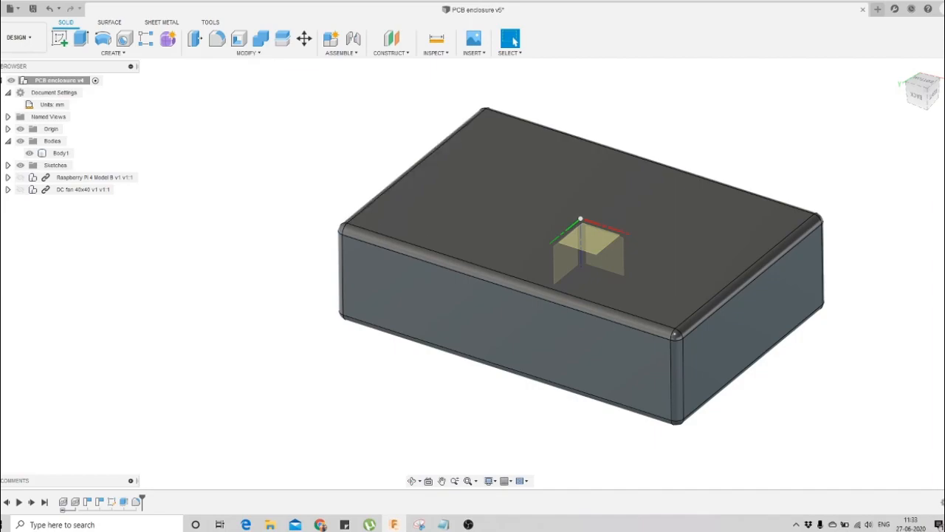
Start an offset construction plane from the top face of the enclosure body
click(413, 481)
drag(547, 310, 399, 193)
drag(459, 331, 473, 411)
key(Escape)
click(901, 68)
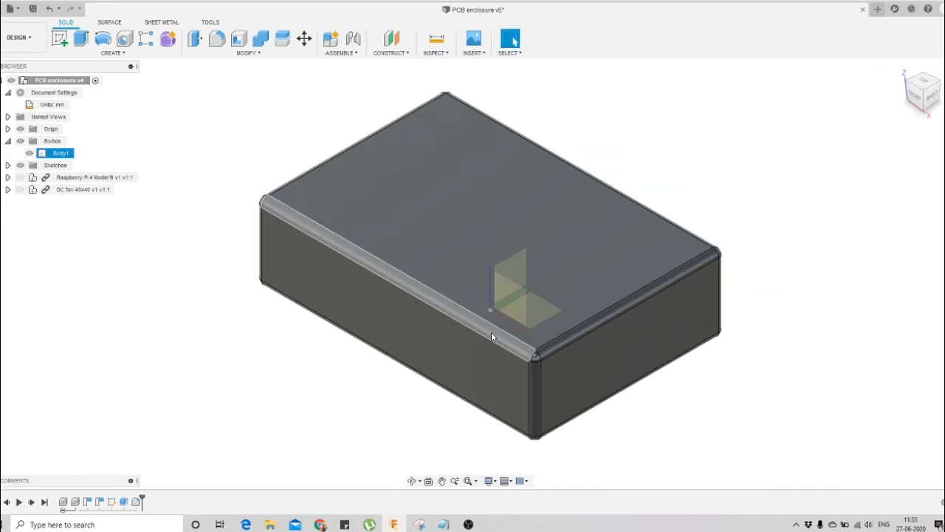
click(405, 177)
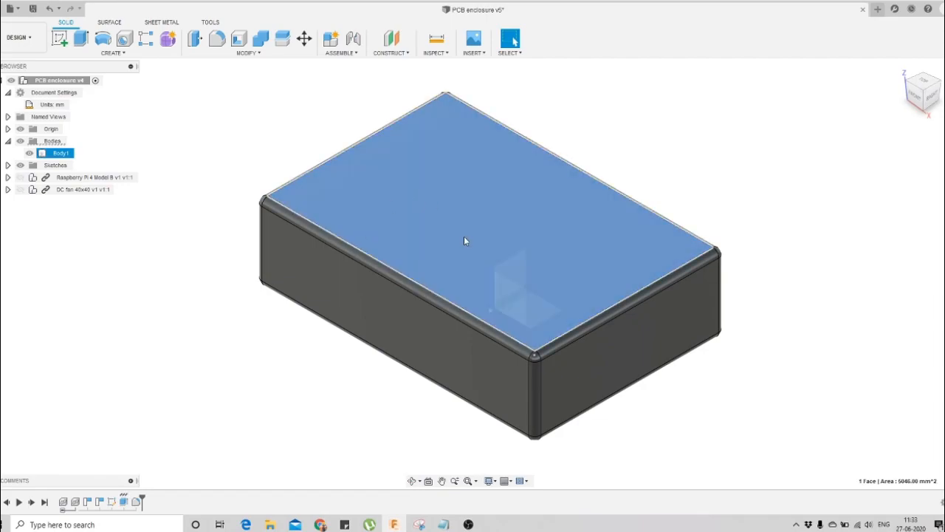
click(392, 52)
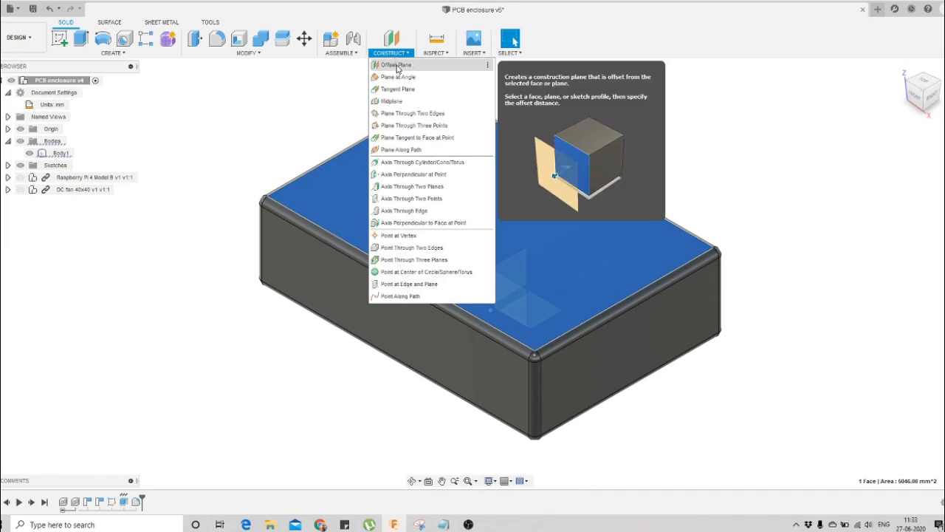
click(396, 65)
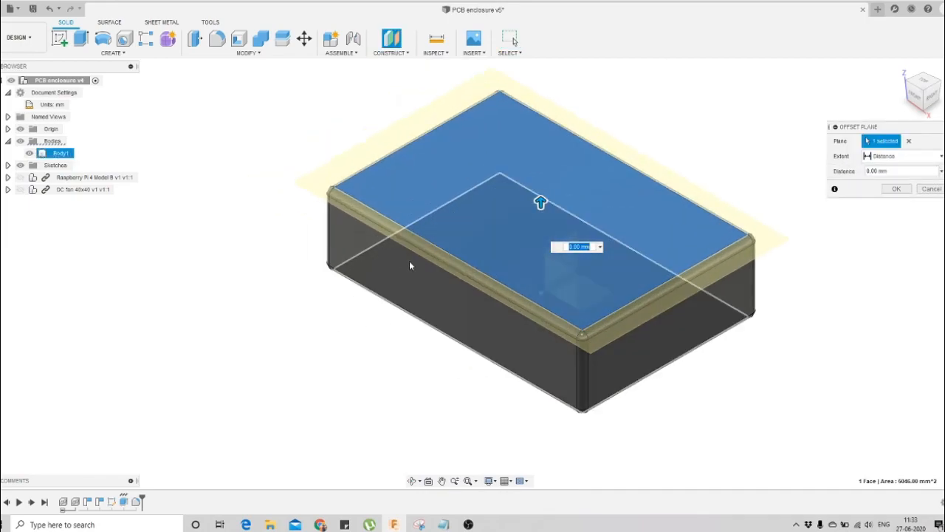
Set the plane's offset distance to -6 mm, below the enclosure's top face, and create it
click(413, 482)
drag(505, 358, 542, 310)
scroll(495, 200, up, 2)
key(Escape)
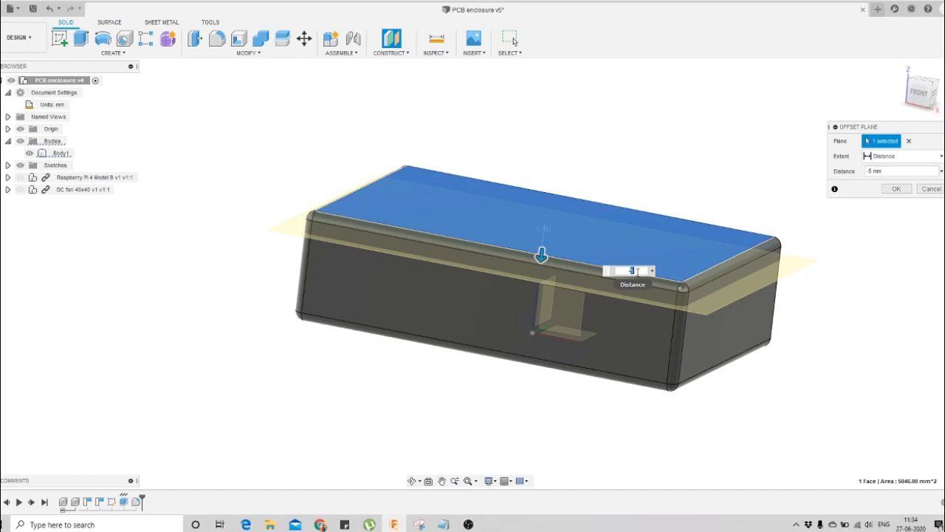
text(6)
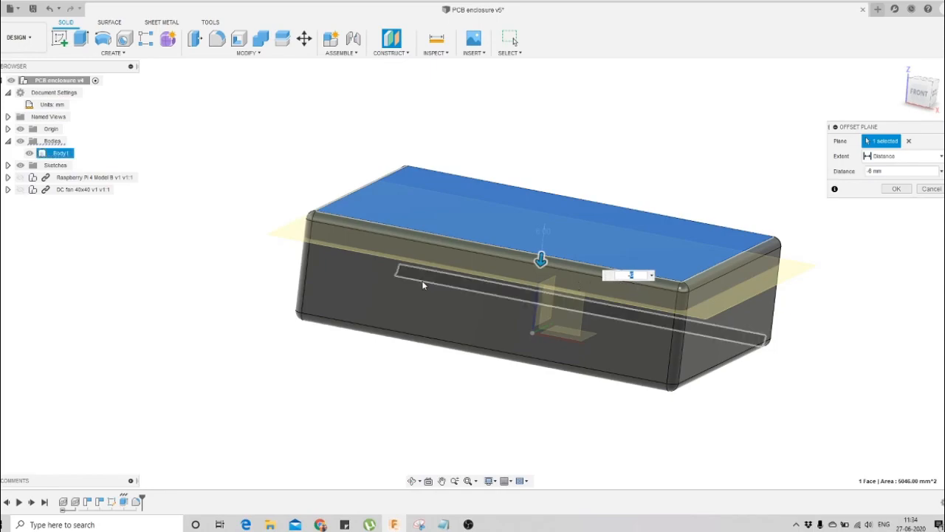
click(896, 189)
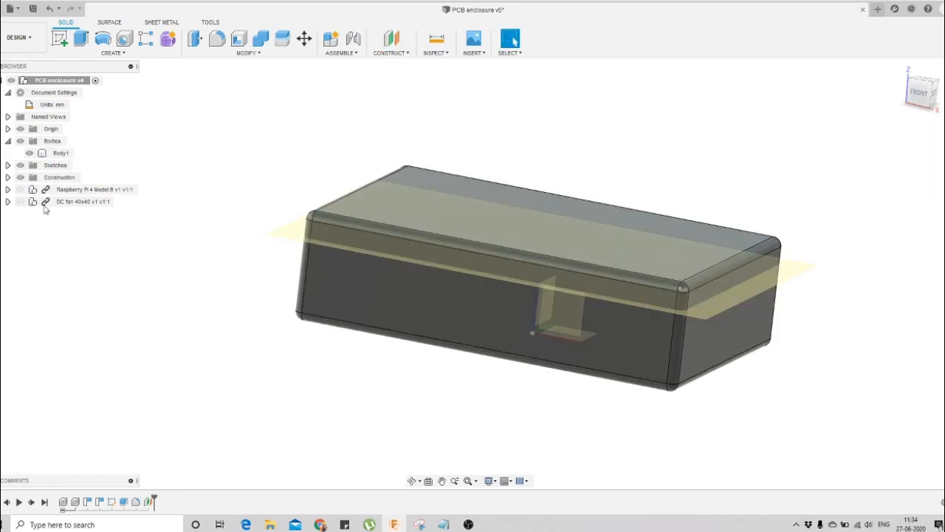
List the design's construction planes, check the offset plane by toggling its display, and hide the origin geometry
click(7, 178)
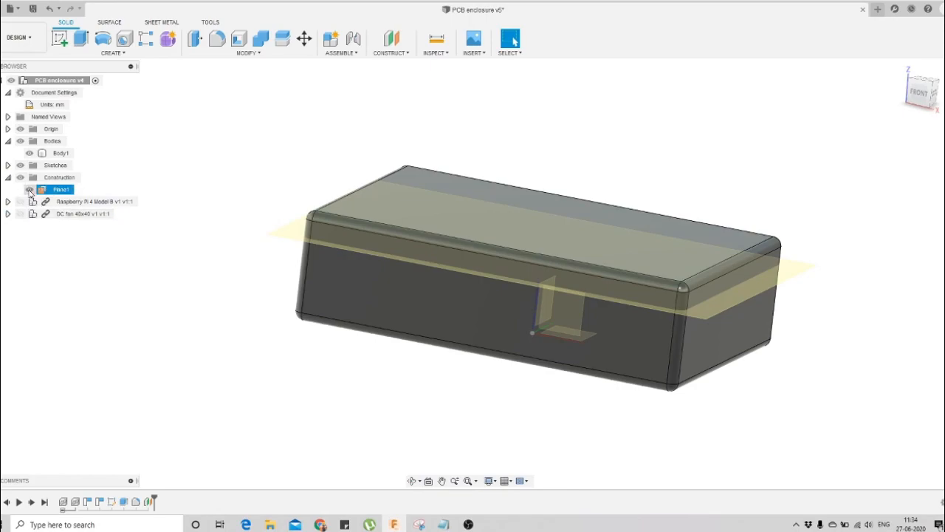
click(30, 190)
click(30, 190)
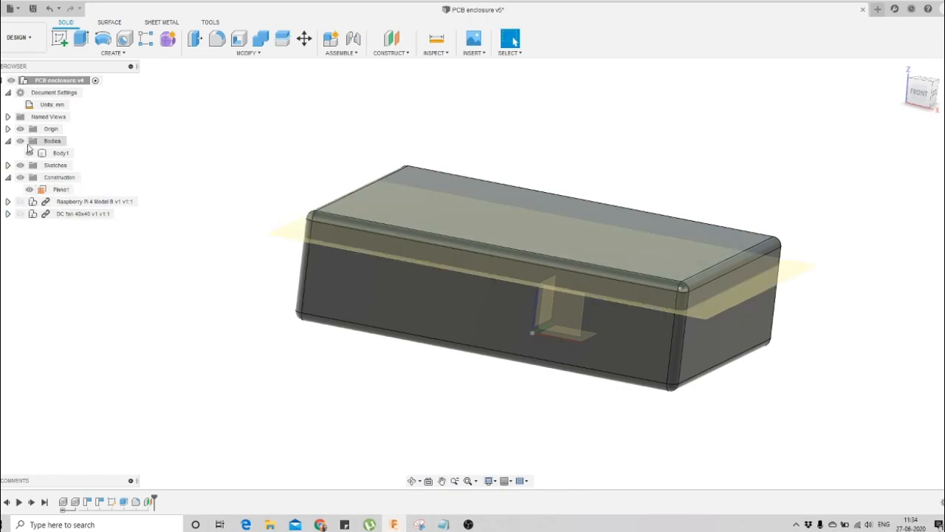
click(20, 130)
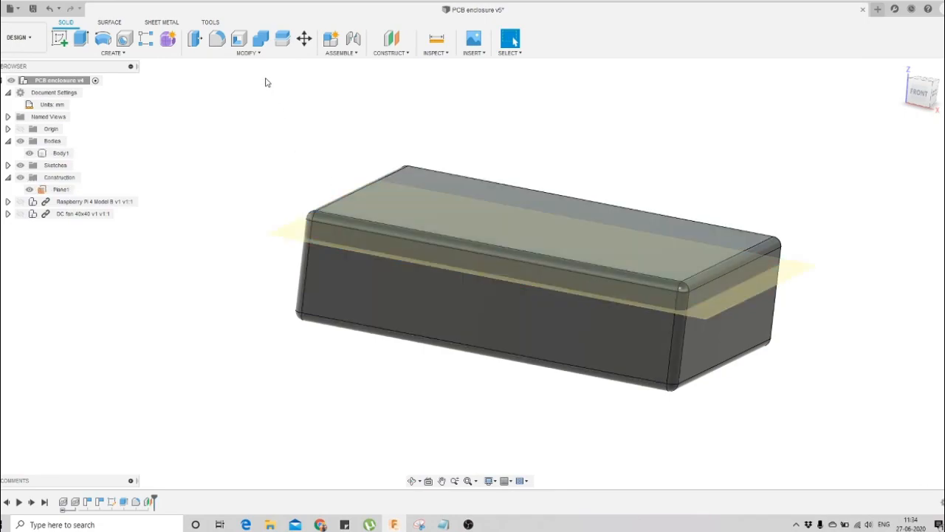
Split the enclosure body in two with Split Body, using the offset construction plane as the splitting tool
click(249, 58)
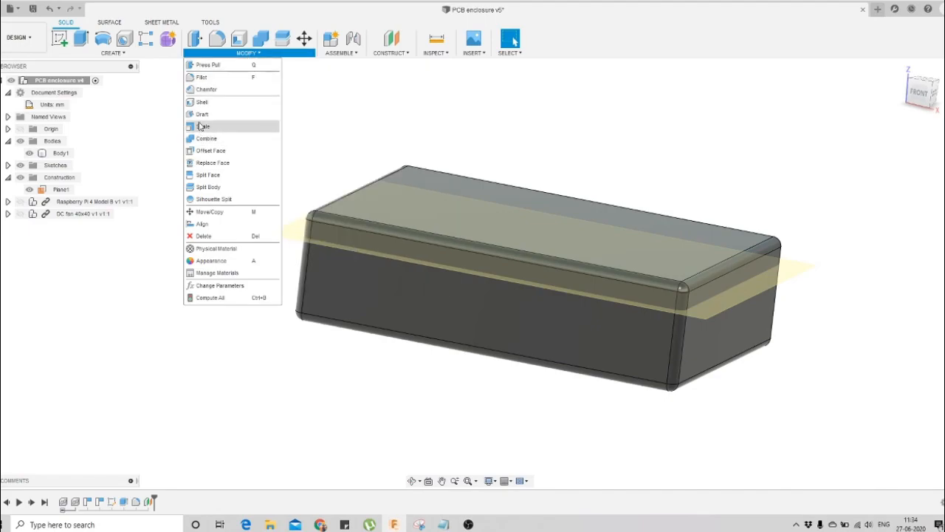
click(216, 189)
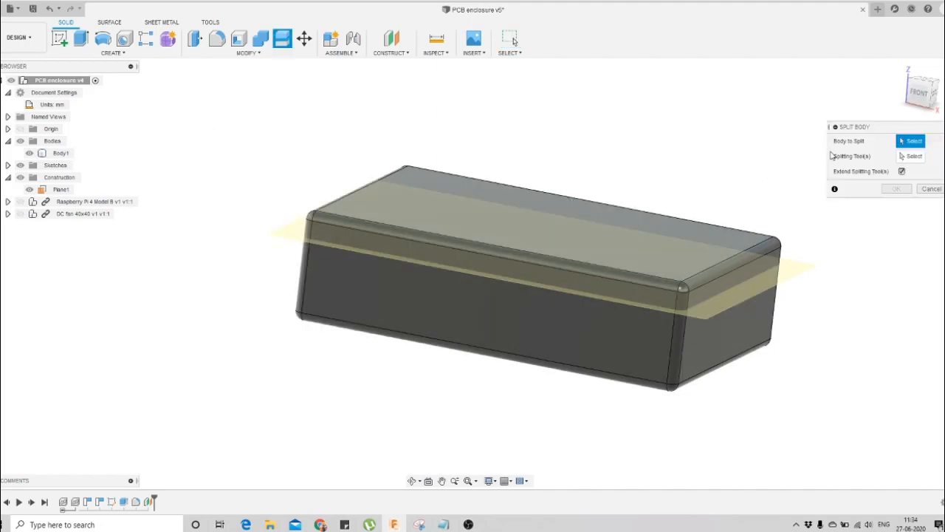
click(726, 246)
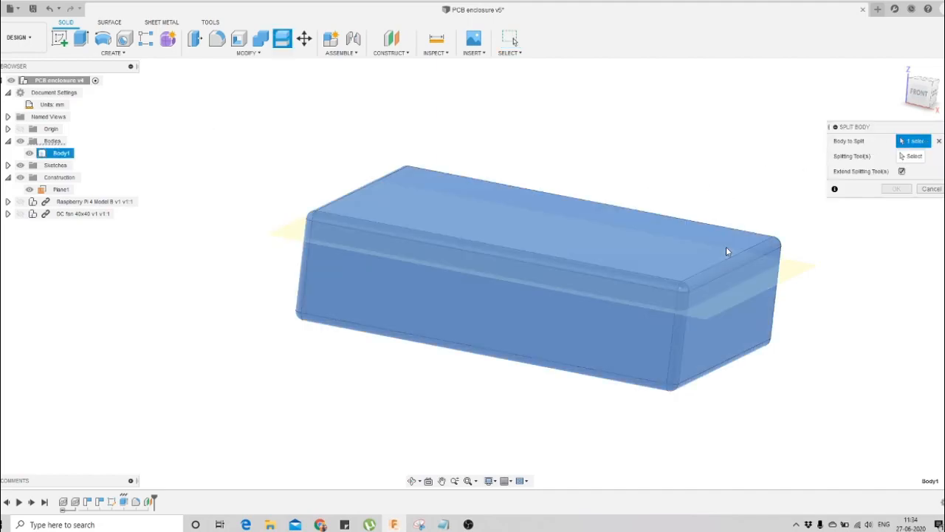
click(913, 156)
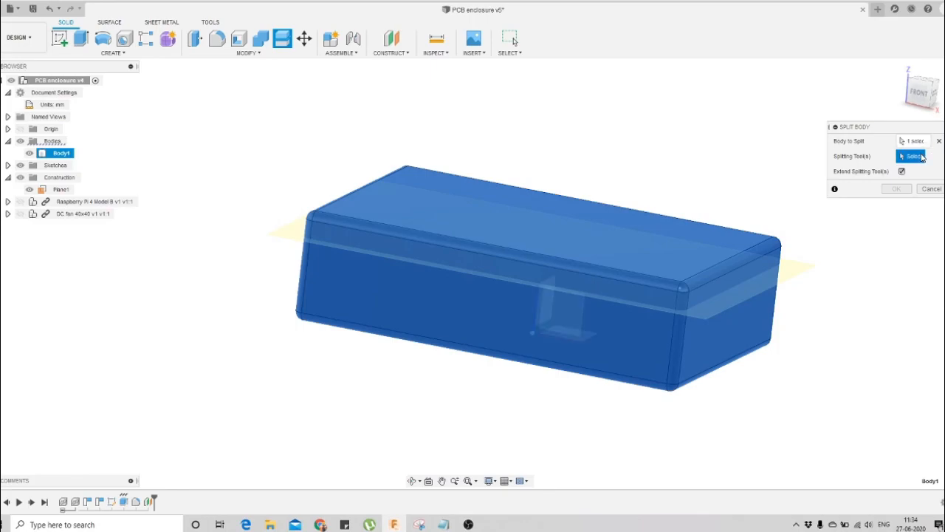
click(808, 273)
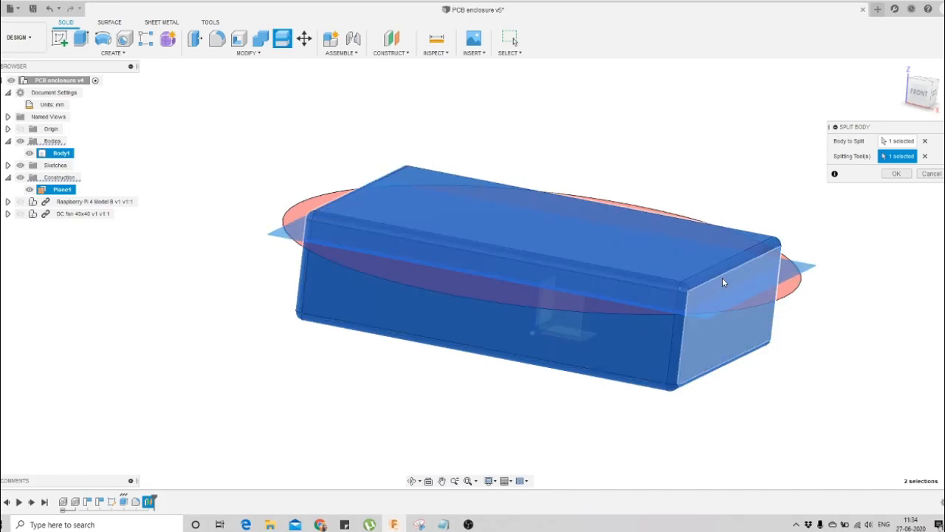
click(896, 174)
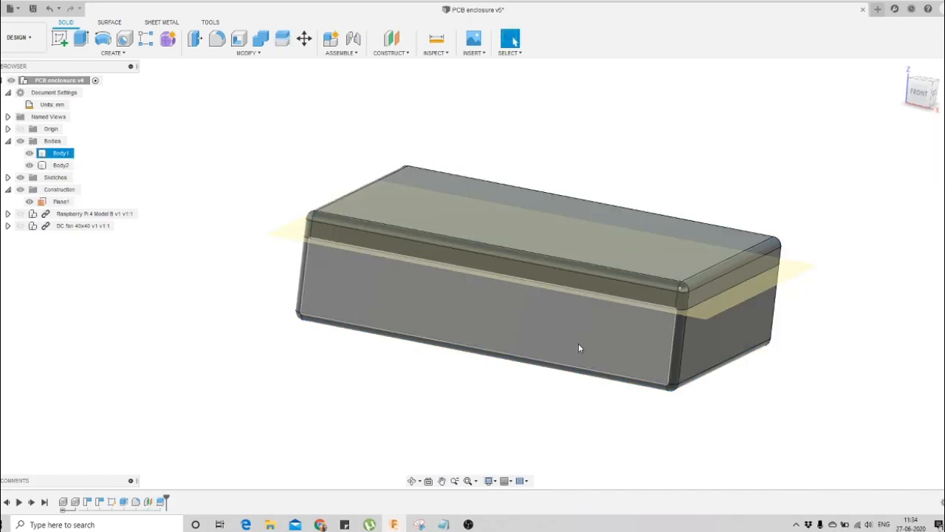
Check the two bodies made by the split by toggling each one's display, and view the enclosure from a higher angle
click(29, 153)
click(30, 153)
click(30, 164)
click(30, 165)
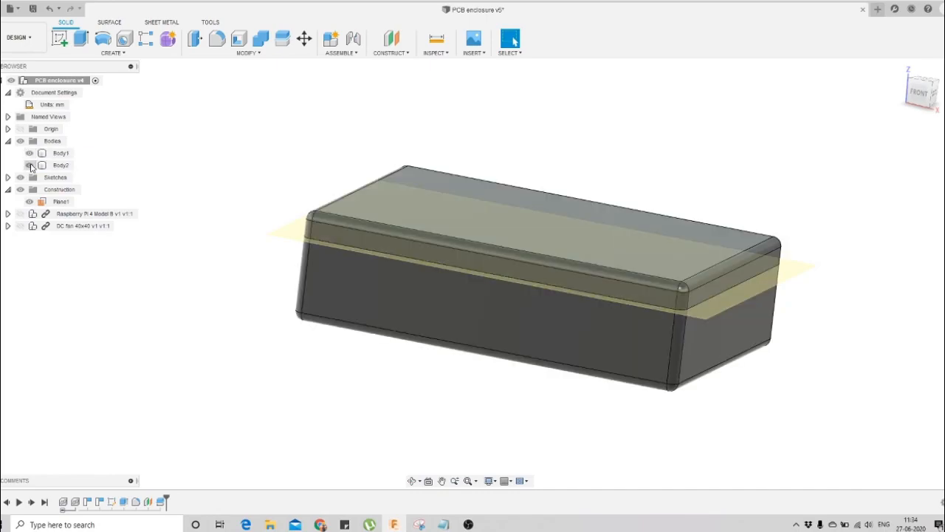
click(412, 481)
drag(454, 267, 514, 41)
drag(421, 281, 423, 308)
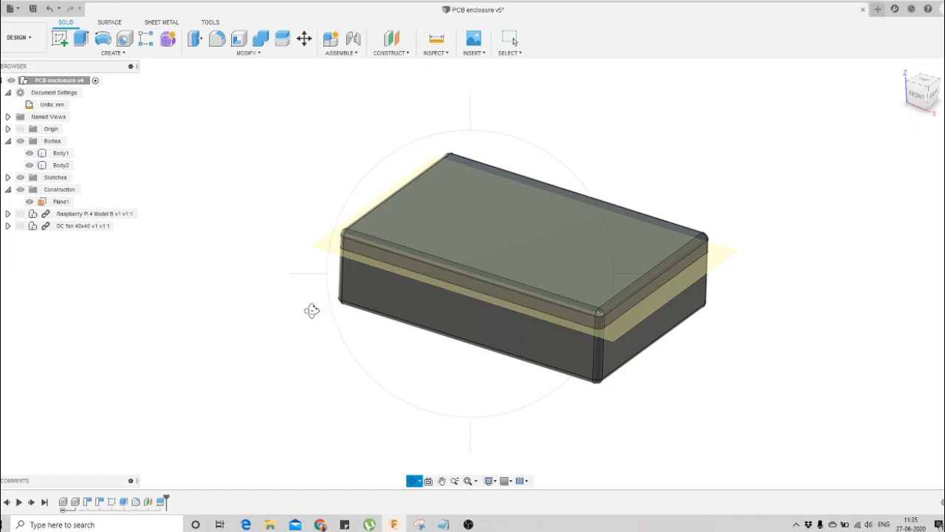
key(Escape)
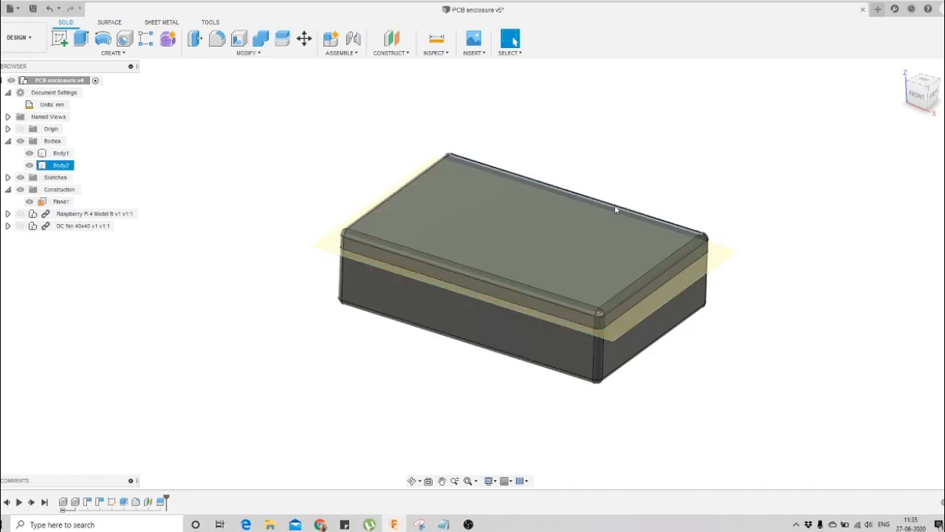
click(274, 188)
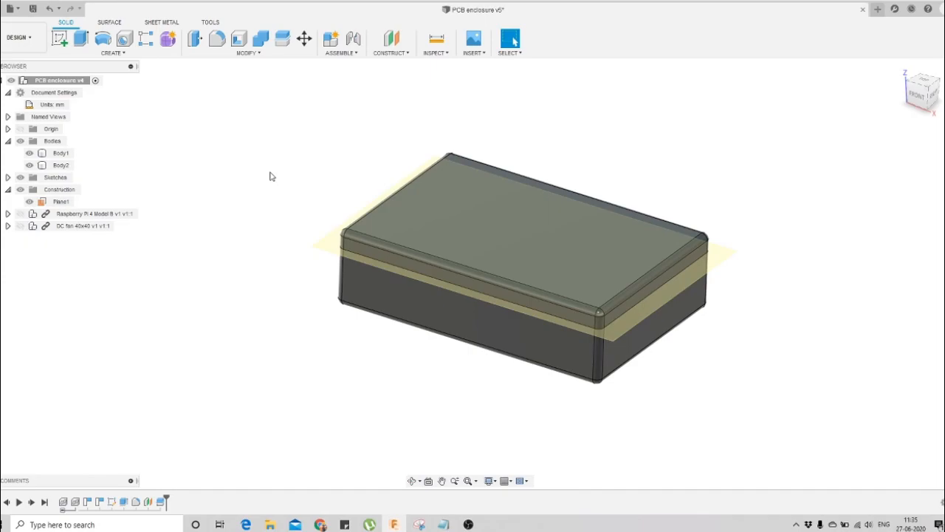
Display the upper and lower bodies alternately, ending with only the lower body shown
click(29, 153)
click(30, 166)
click(29, 154)
click(29, 165)
click(29, 153)
scroll(518, 229, up, 3)
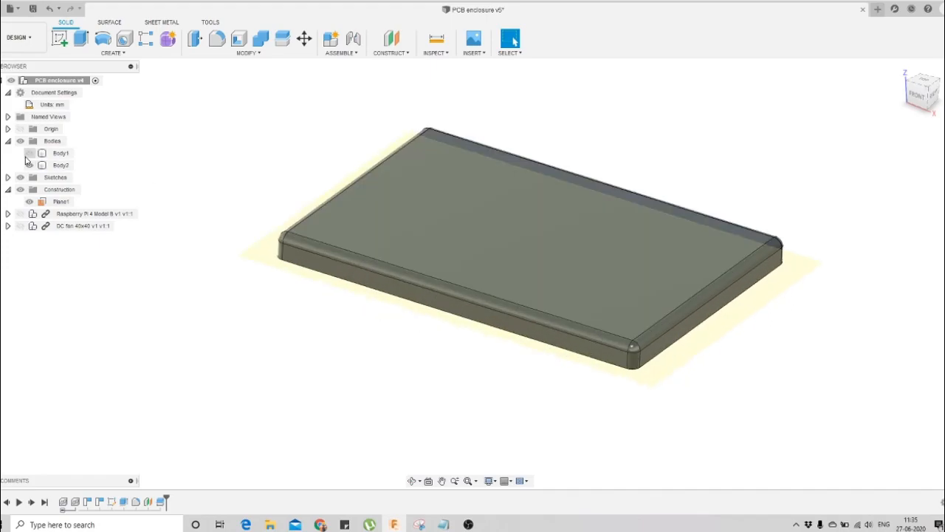
click(28, 153)
click(274, 235)
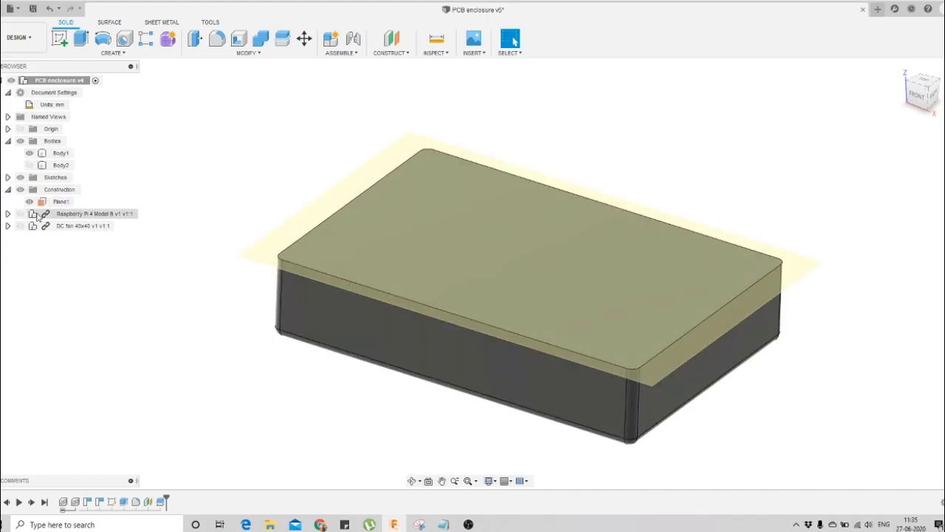
Hide the offset construction plane, check the lower body's solid cut face, and show the upper body again
click(30, 202)
click(60, 153)
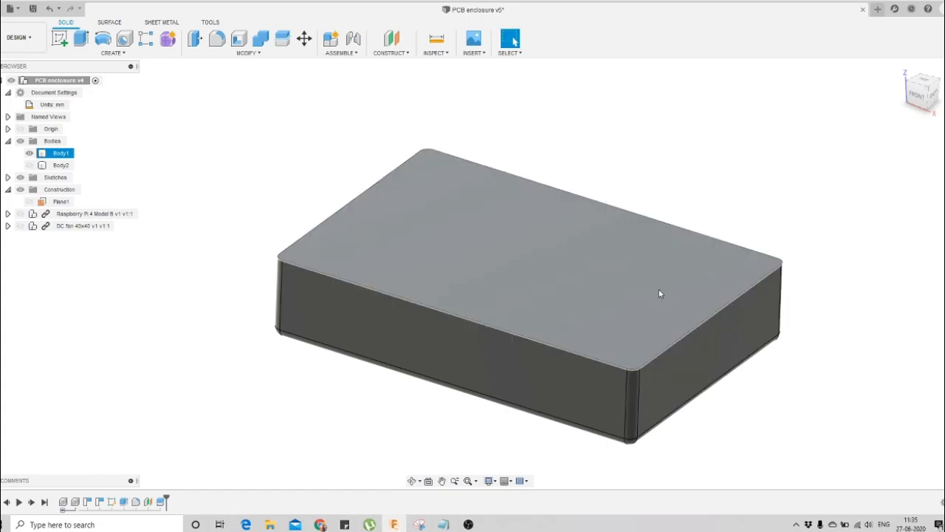
click(491, 263)
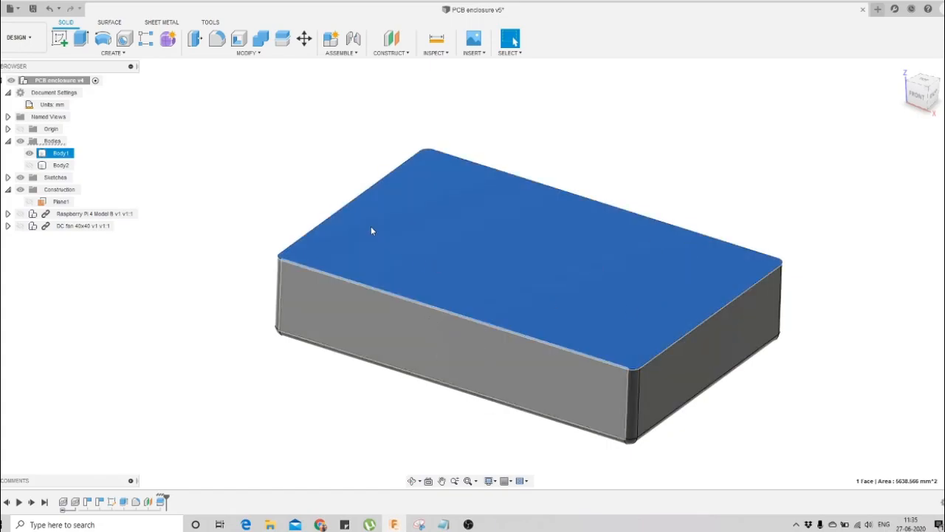
key(Escape)
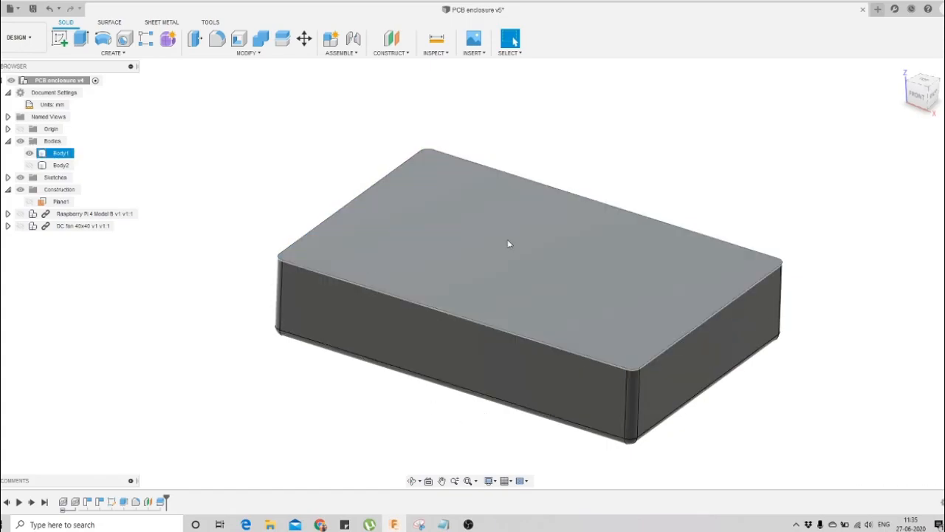
click(29, 165)
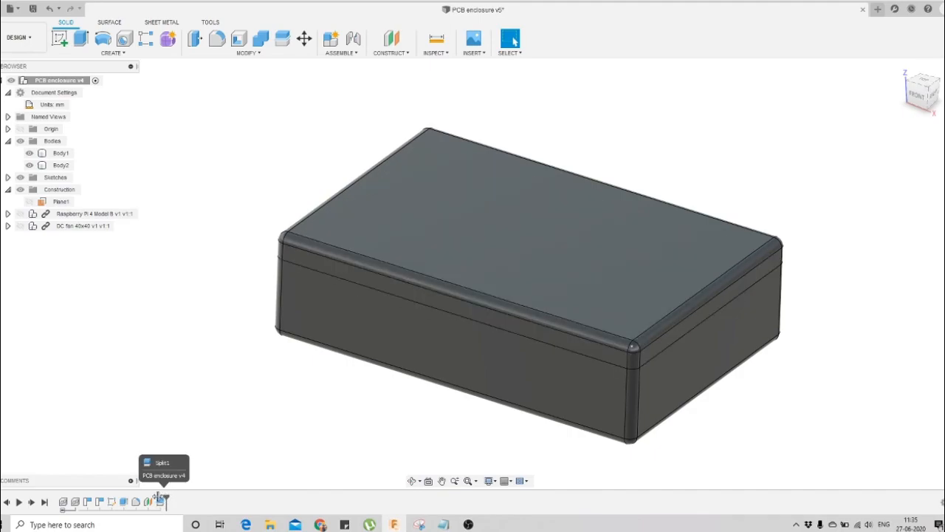
Roll the design history back to before the split and shell the whole enclosure body with a 2 mm inside thickness
drag(160, 501, 152, 498)
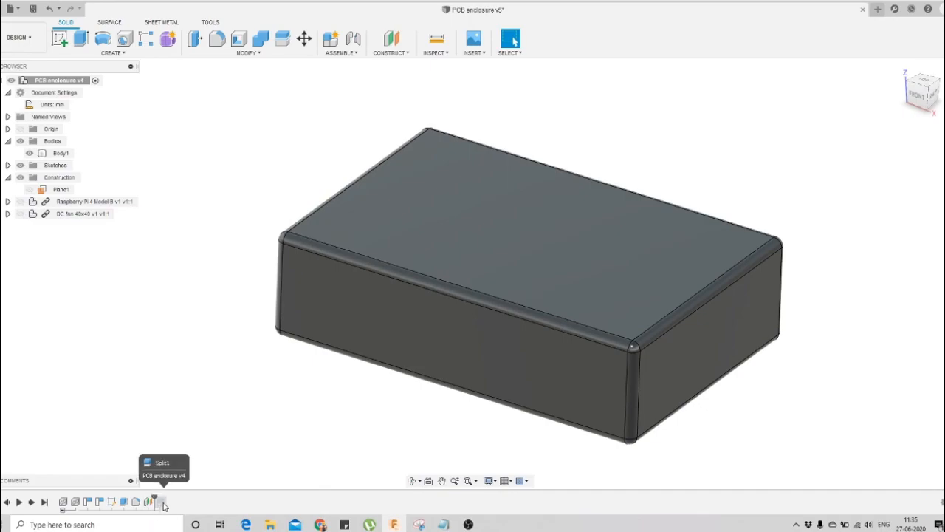
click(240, 45)
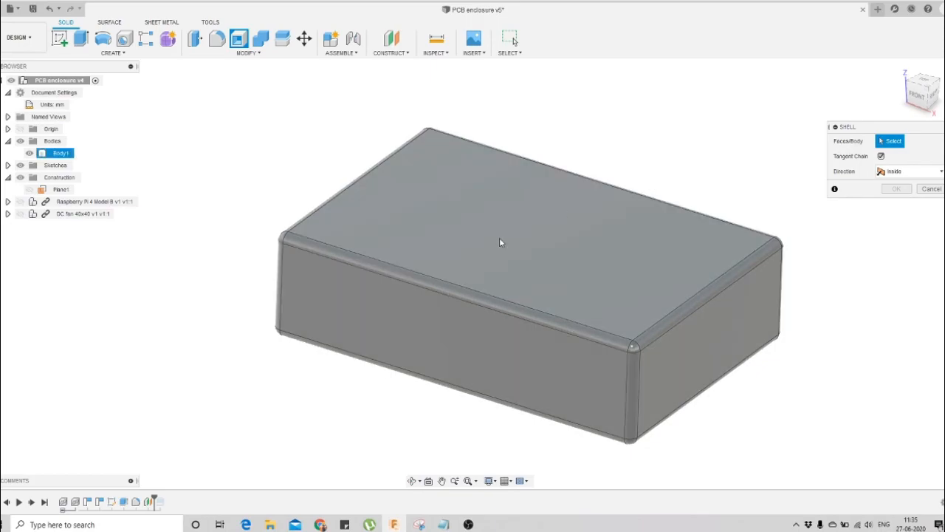
click(500, 238)
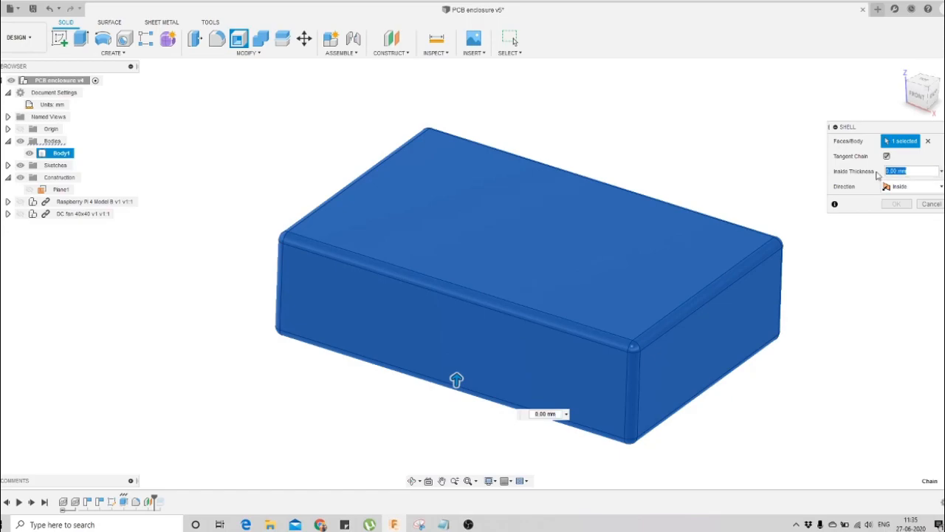
text(2)
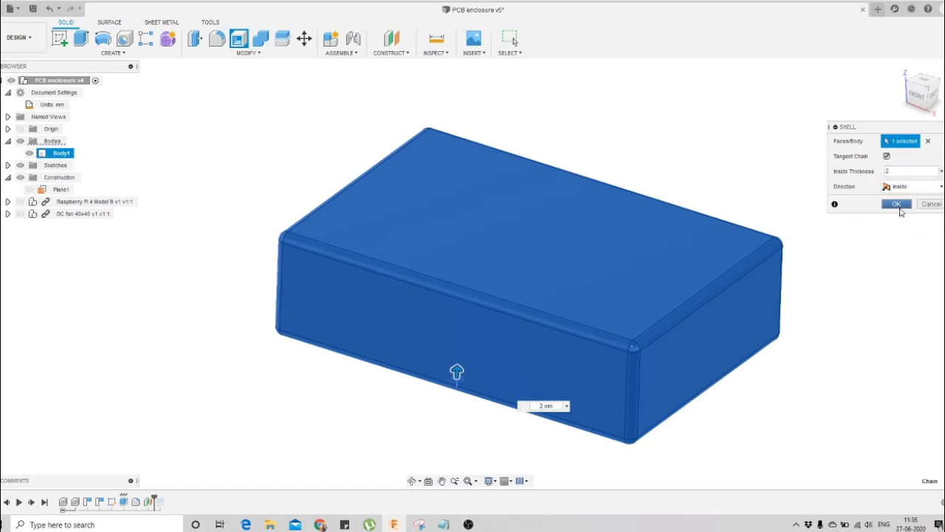
click(897, 204)
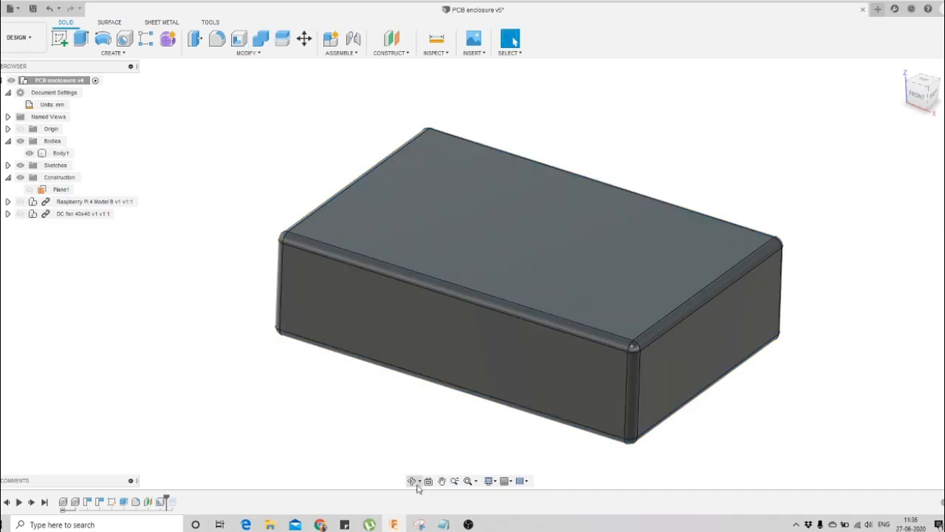
Inspect the shelled walls with a temporary section analysis about 10 mm in from the long front face, and discard it
click(419, 481)
click(443, 451)
drag(437, 449, 500, 321)
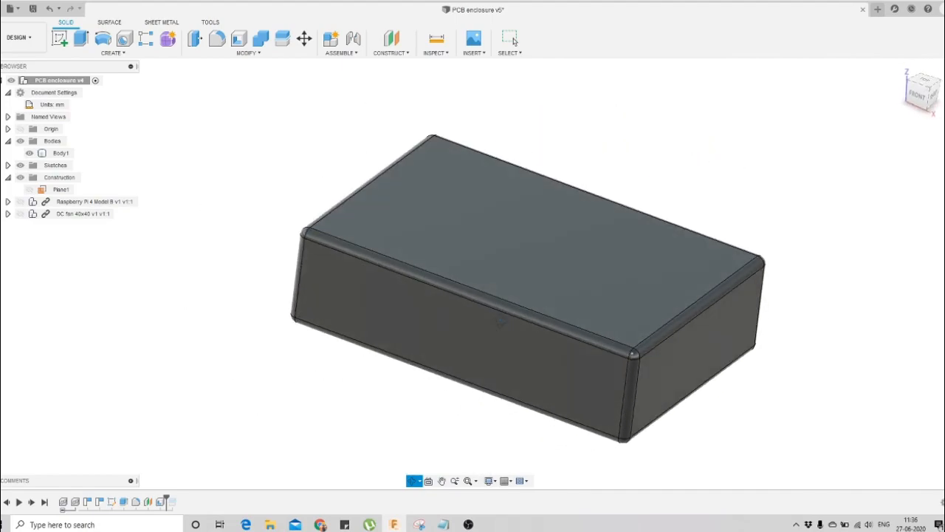
click(514, 40)
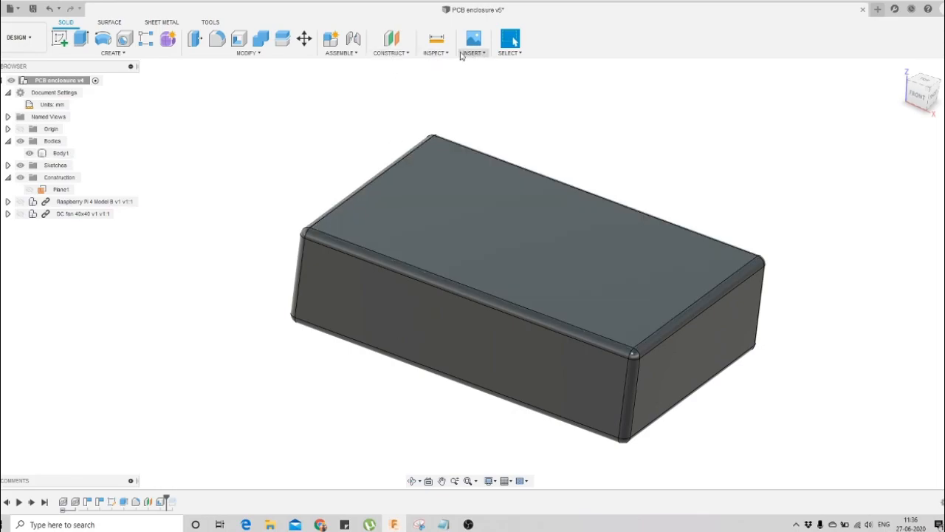
click(433, 54)
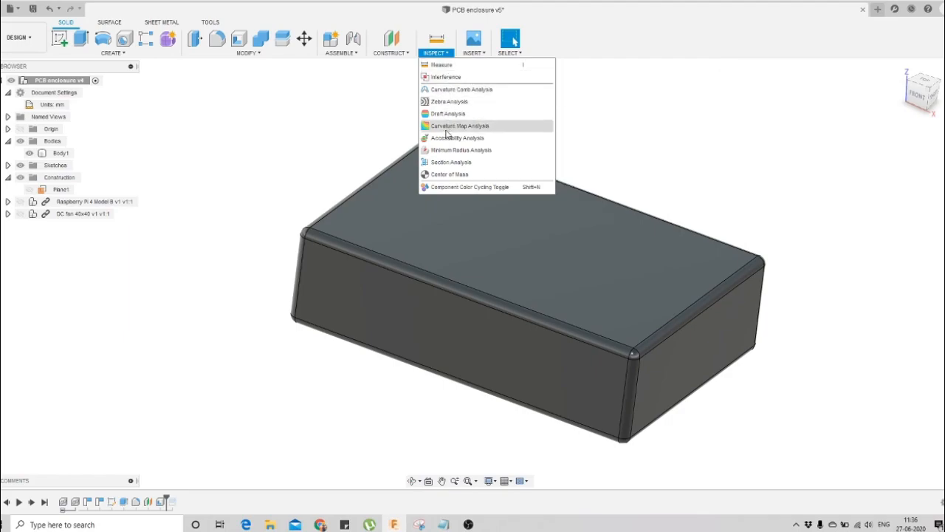
click(451, 162)
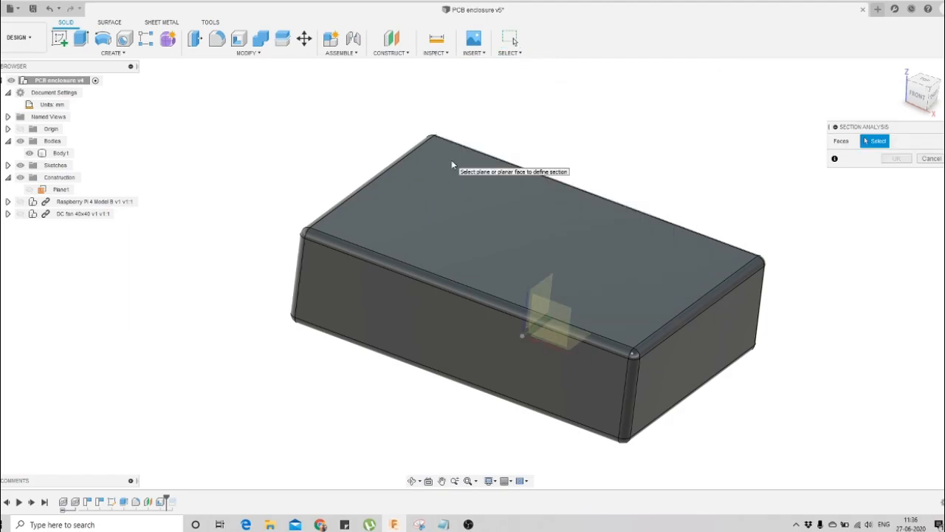
click(431, 315)
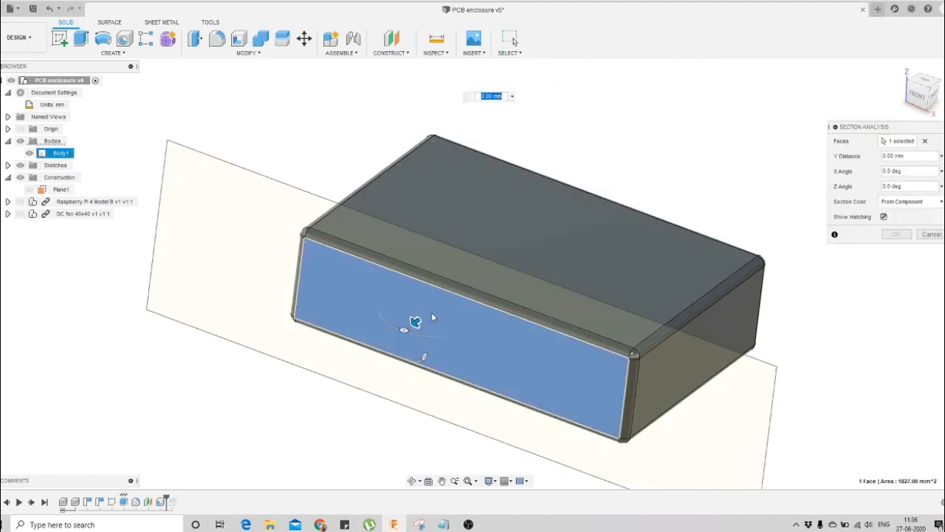
drag(417, 323, 437, 305)
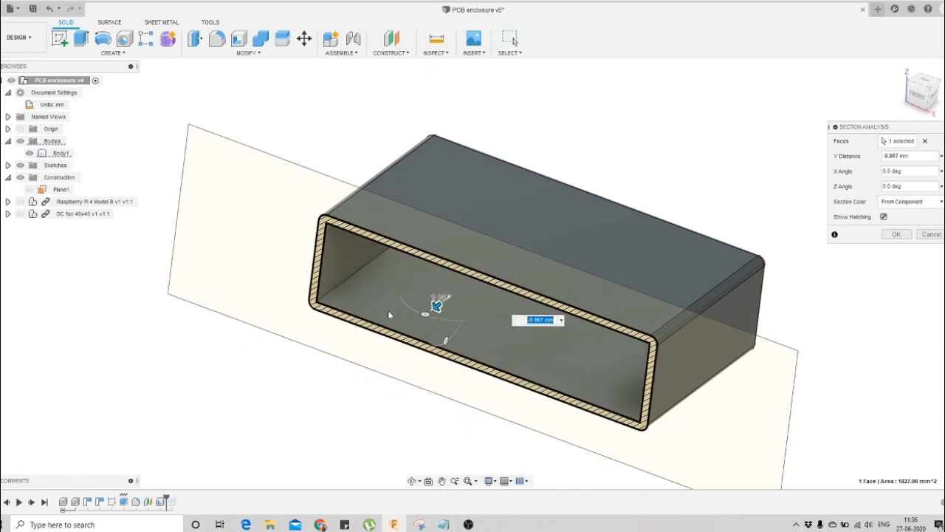
click(413, 481)
drag(449, 373, 495, 225)
click(930, 235)
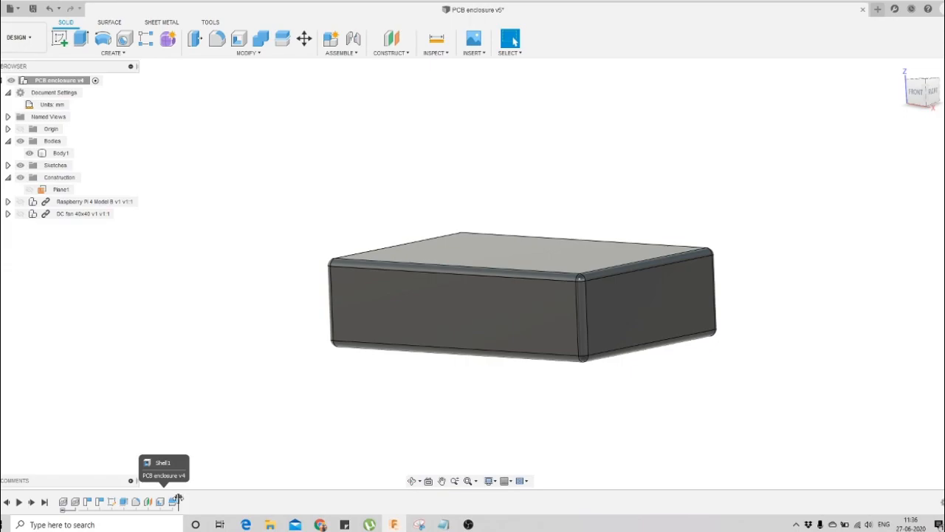
Roll the design history forward past the Split Body feature so the shelled enclosure is split again
drag(179, 499, 182, 500)
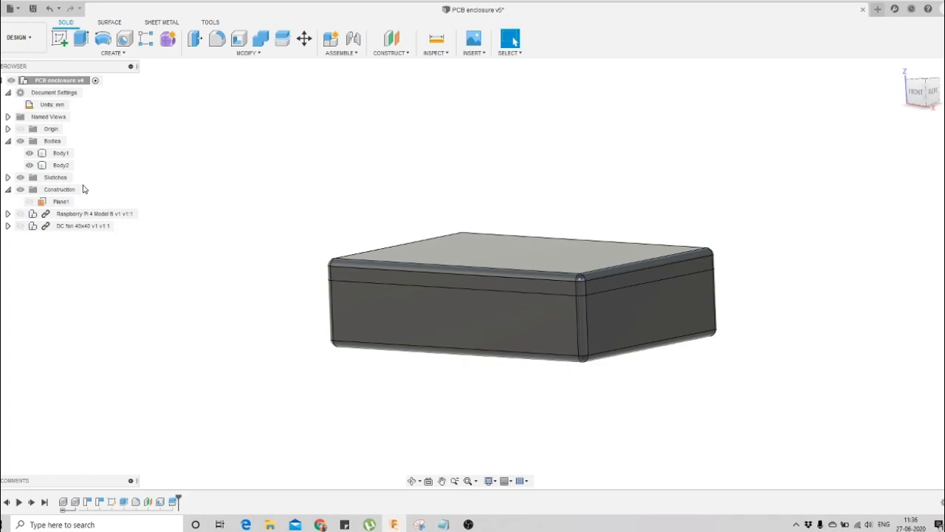
click(413, 481)
scroll(437, 264, down, 2)
drag(438, 264, 425, 299)
scroll(421, 299, up, 2)
key(Escape)
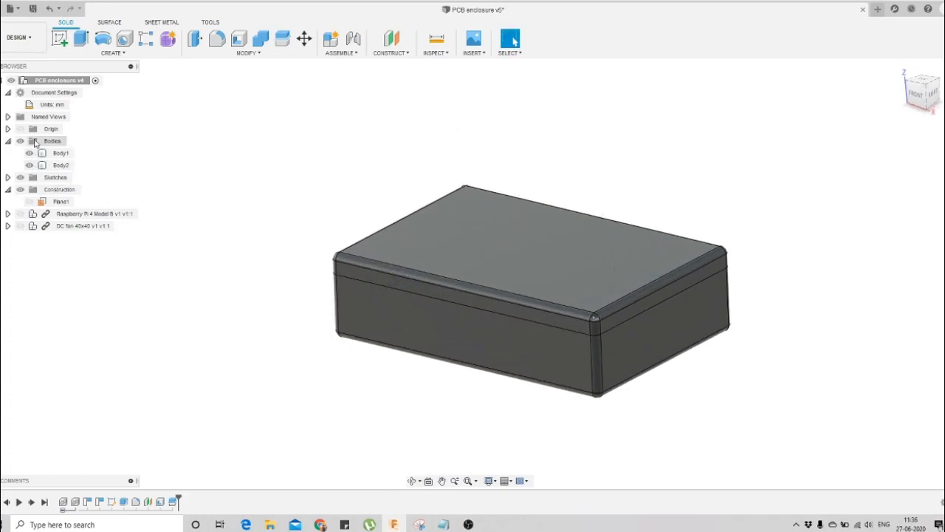
Hide the upper body of the enclosure and examine the hollow interior of the lower body from above
click(29, 153)
click(30, 153)
click(30, 165)
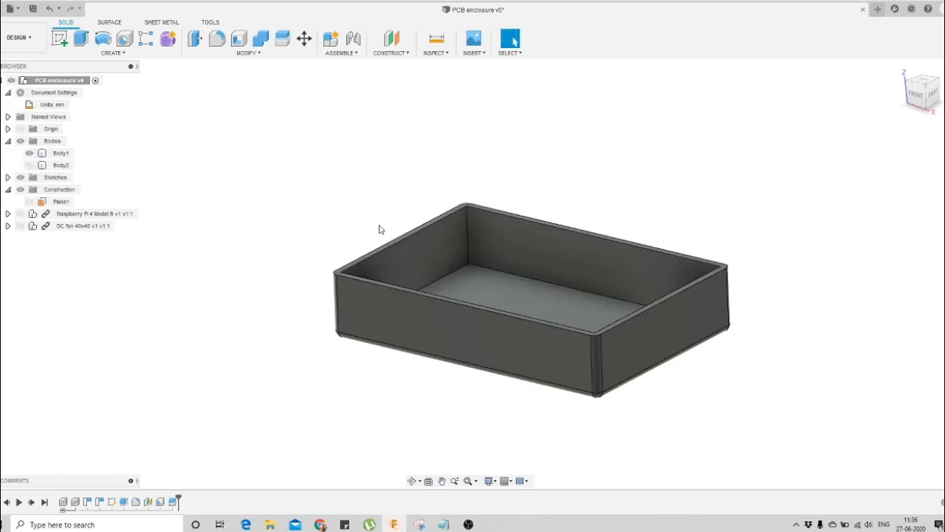
scroll(380, 228, up, 3)
click(410, 481)
drag(500, 352, 509, 382)
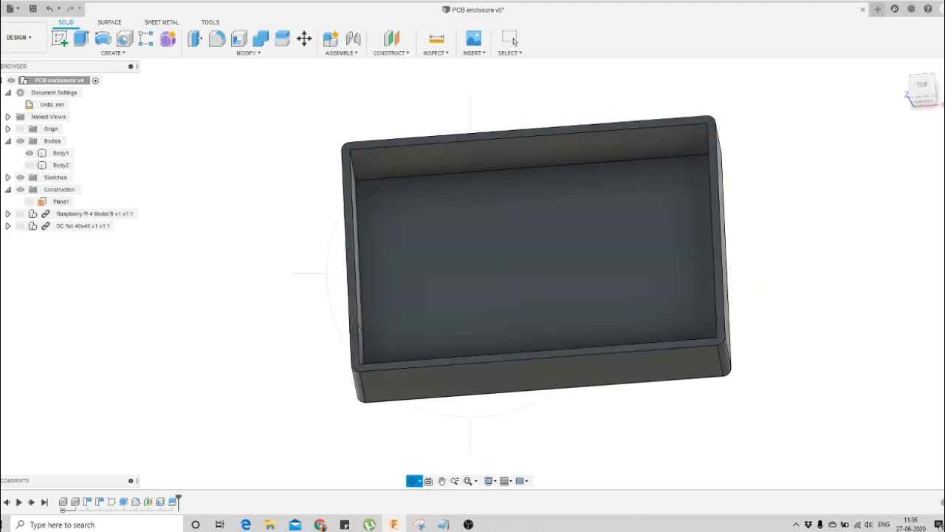
click(513, 41)
Show the Raspberry Pi 4 Model B component inside the lower body and view the assembly from the top
click(20, 214)
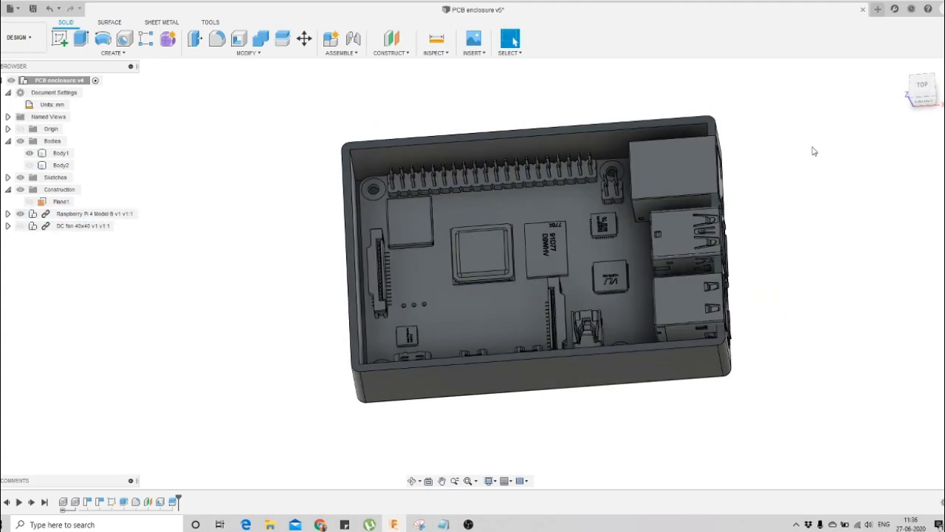
click(920, 86)
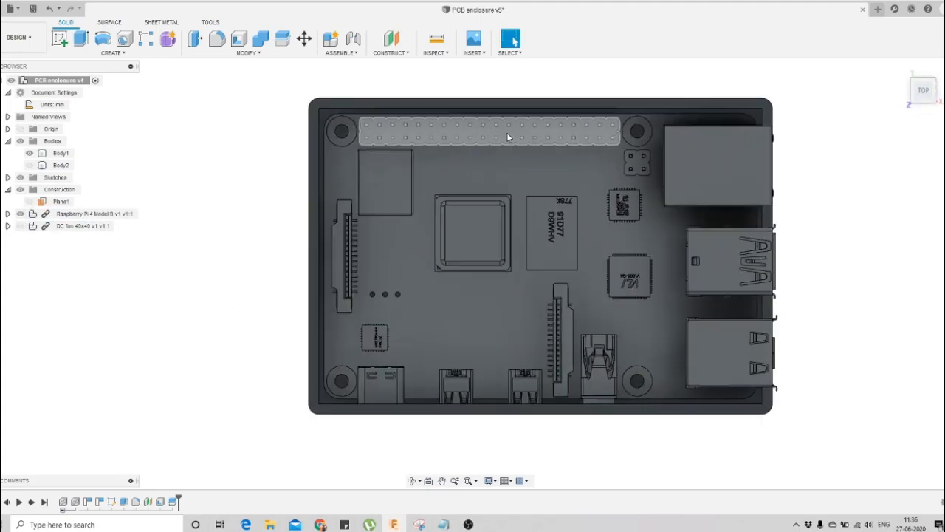
scroll(302, 163, down, 2)
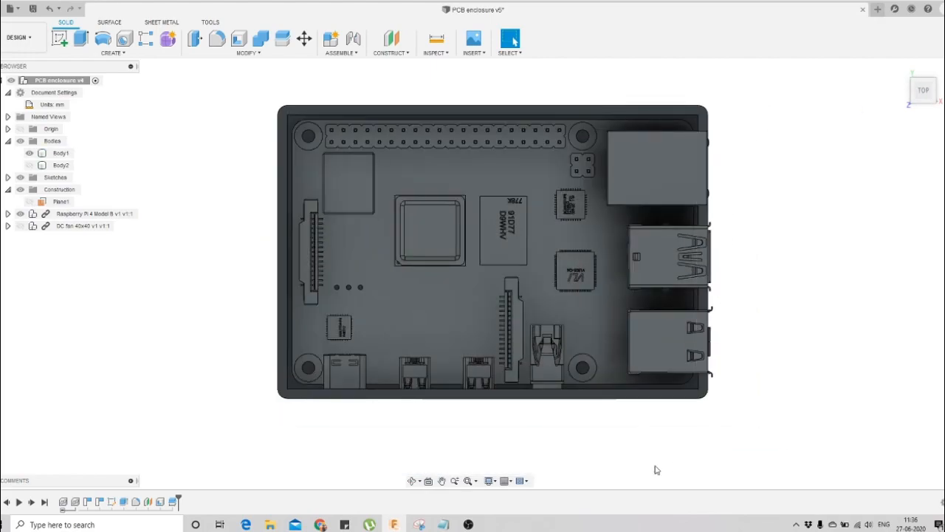
Show the DC fan 40x40 component above the Raspberry Pi and inspect its fit in the lower body at an angle
scroll(327, 406, up, 2)
scroll(302, 411, down, 3)
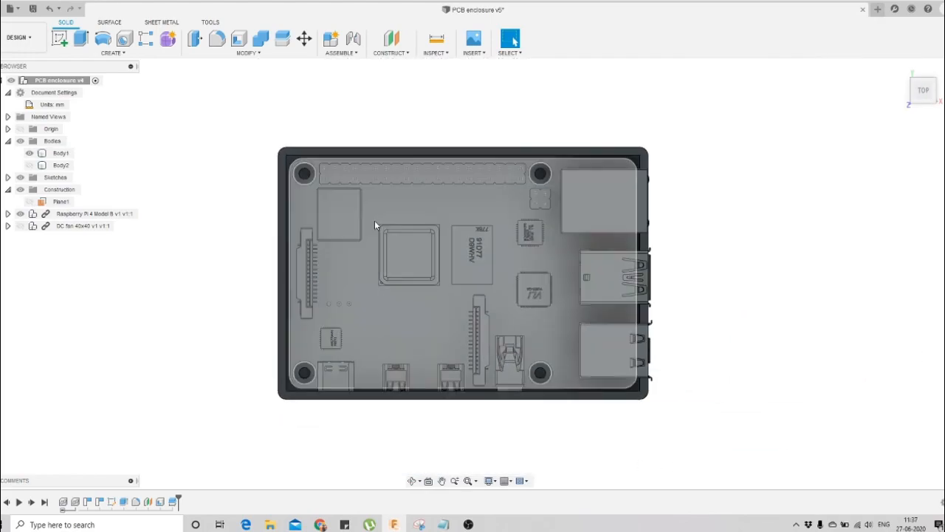
scroll(375, 224, up, 1)
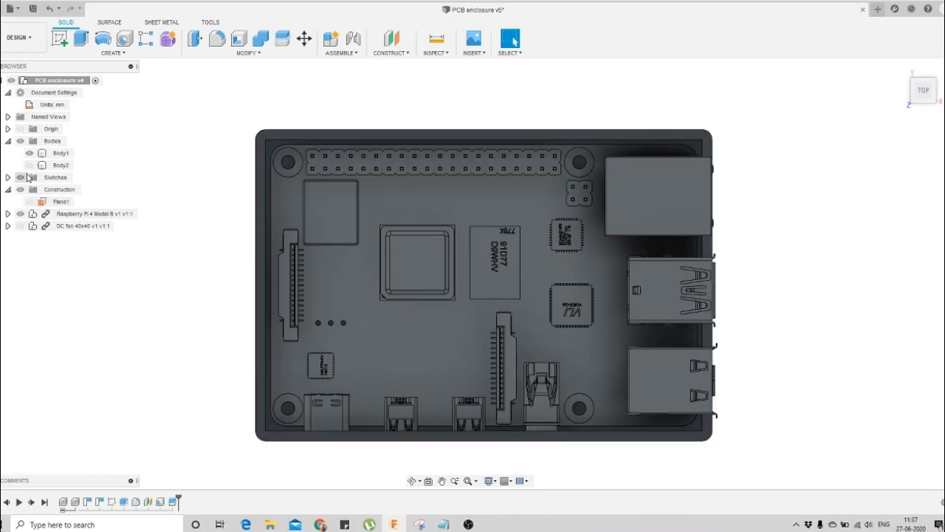
click(19, 225)
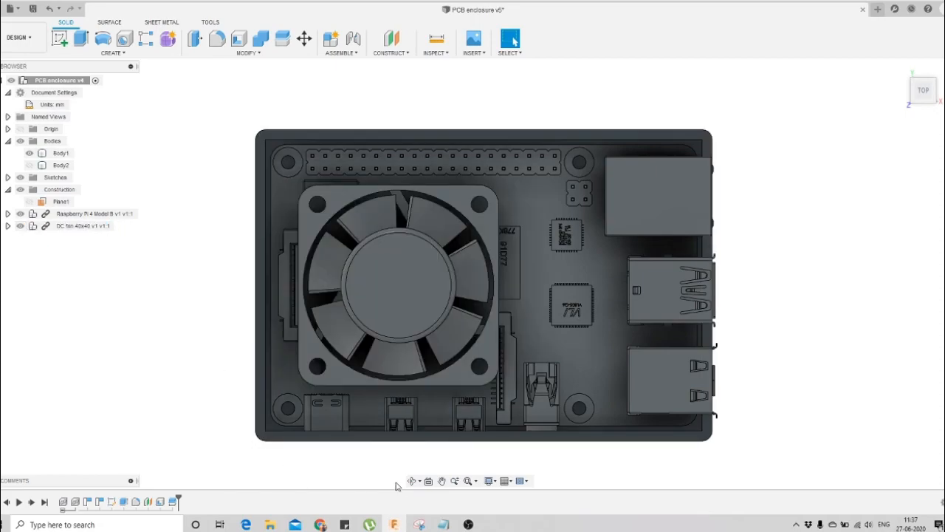
click(413, 481)
scroll(481, 301, down, 3)
drag(484, 317, 458, 211)
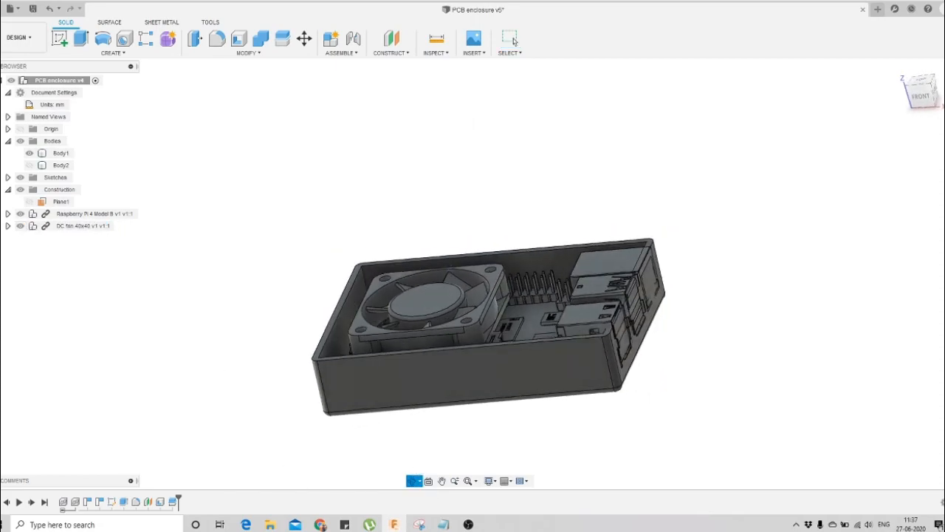
Make the upper body, Body2, visible over the board and fan
click(512, 40)
click(60, 164)
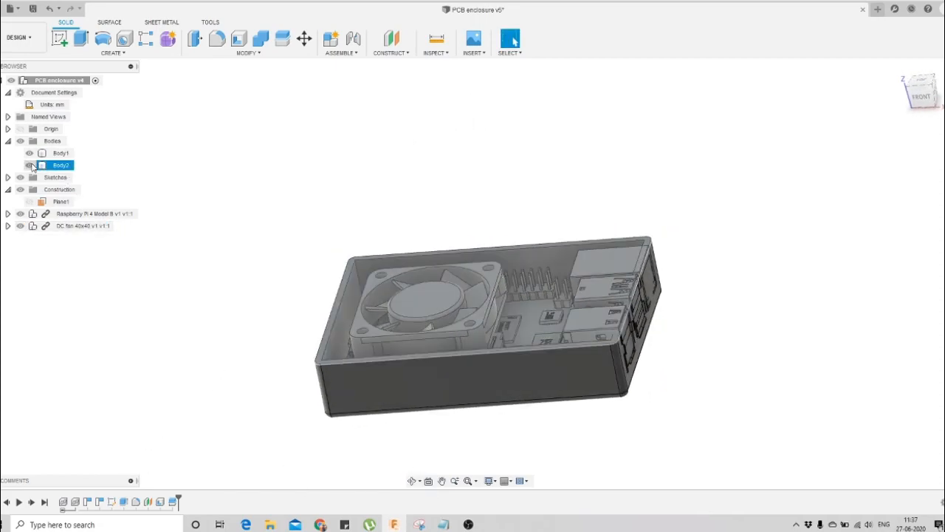
click(29, 165)
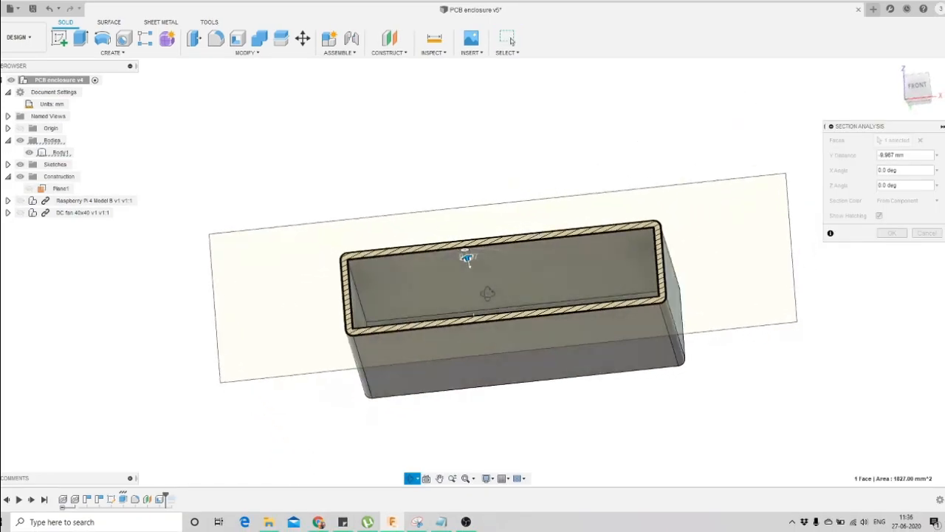
Discard the section analysis of the shelled walls and roll the design history forward past the Split Body feature
shift+middle_drag(427, 326, 459, 240)
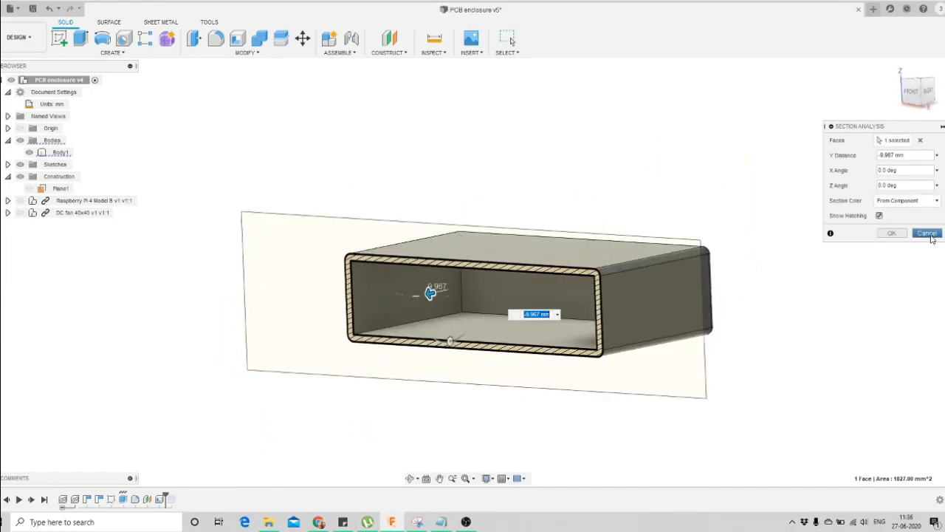
click(932, 237)
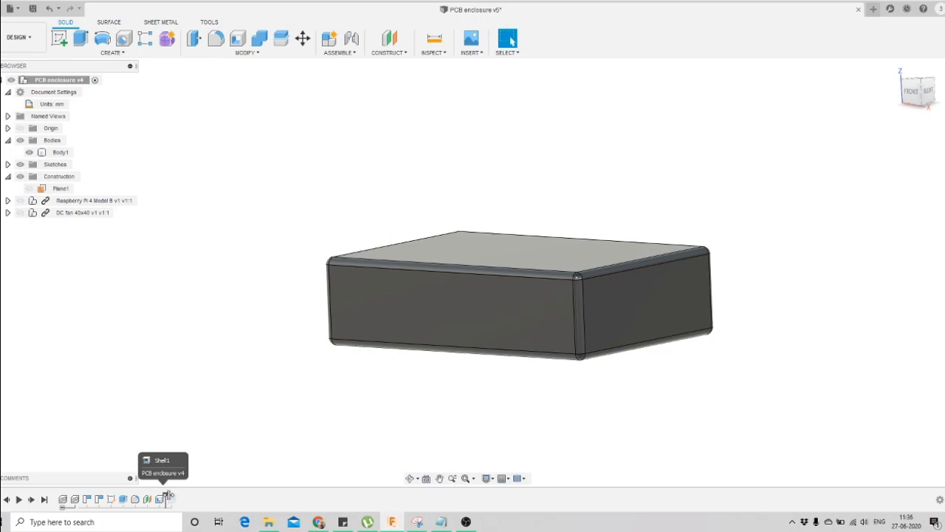
drag(181, 496, 183, 497)
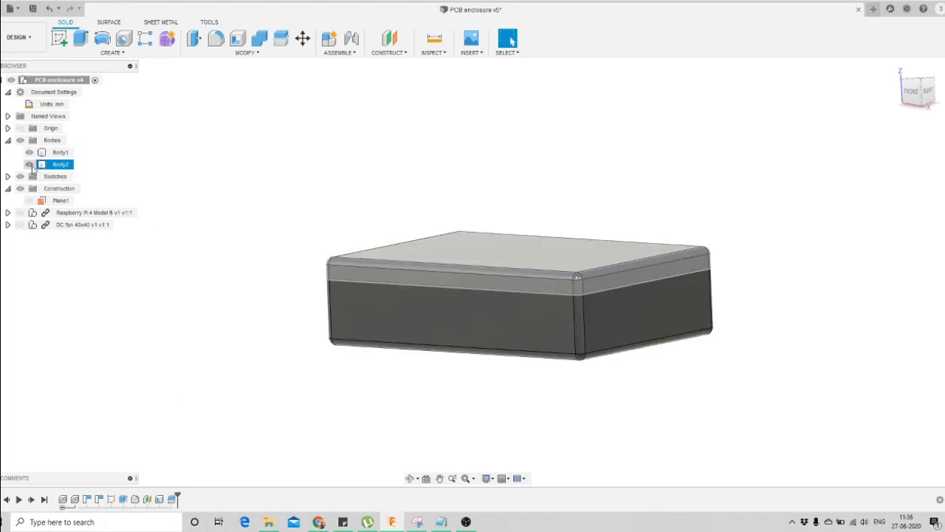
Check Body1 and Body2 separately by toggling their visibility, leaving only the hollow lower body shown and viewed from above
click(411, 479)
drag(433, 263, 296, 276)
key(Escape)
click(30, 152)
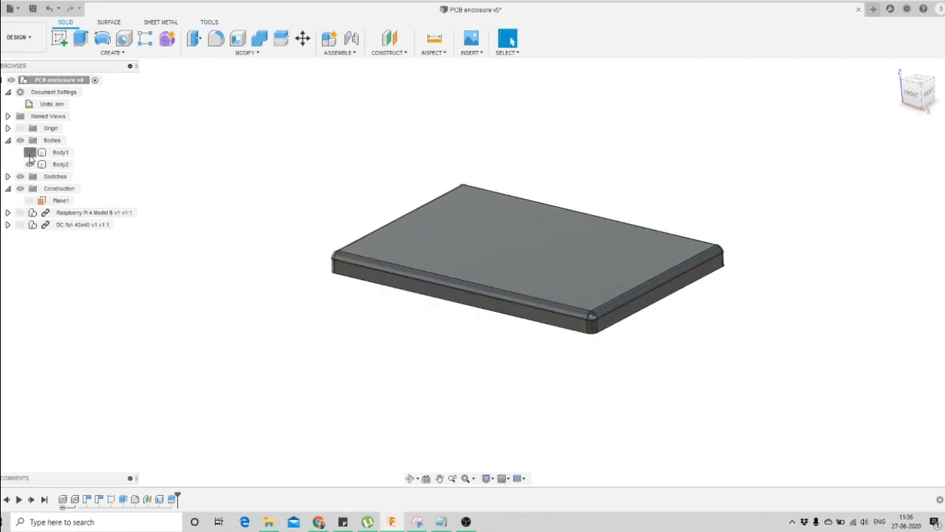
click(30, 152)
click(29, 164)
scroll(463, 223, up, 3)
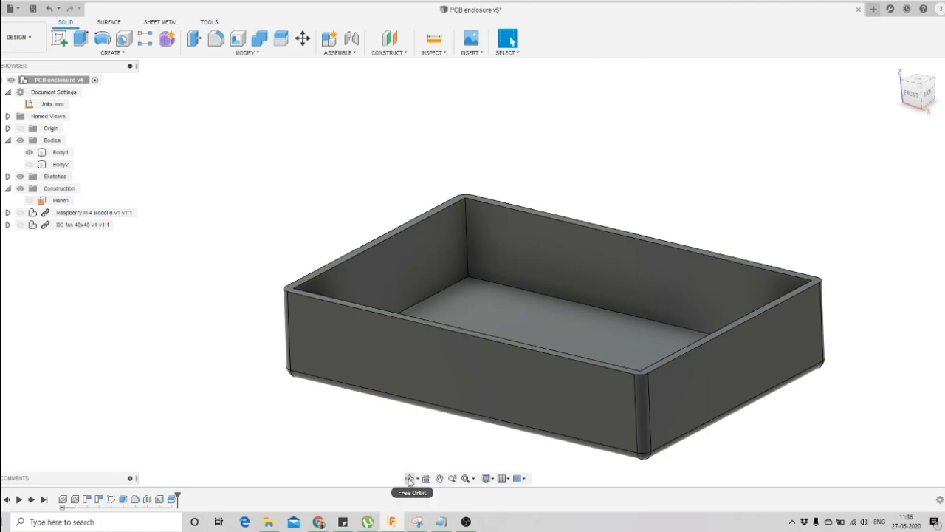
click(410, 479)
drag(480, 281, 508, 393)
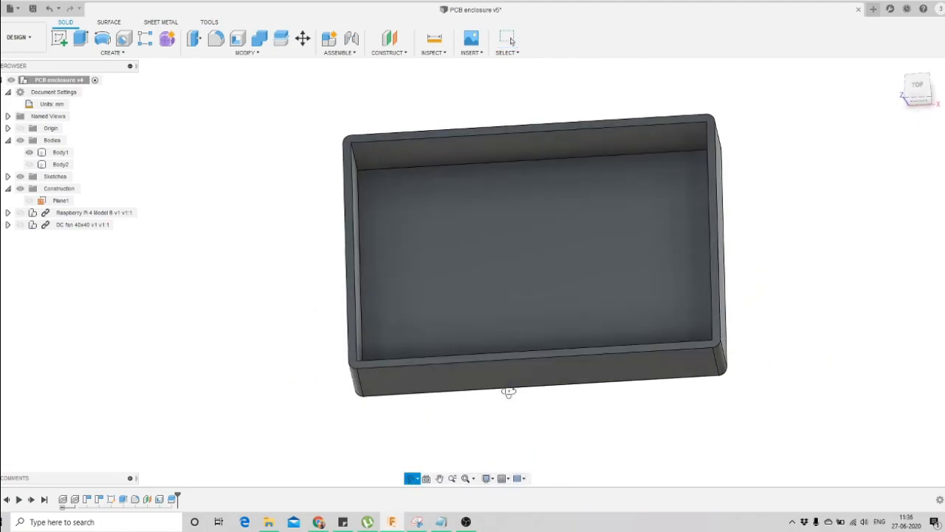
key(Escape)
Show the Raspberry Pi 4 Model B component and inspect its clearance to the lower body's walls in the top view
click(20, 212)
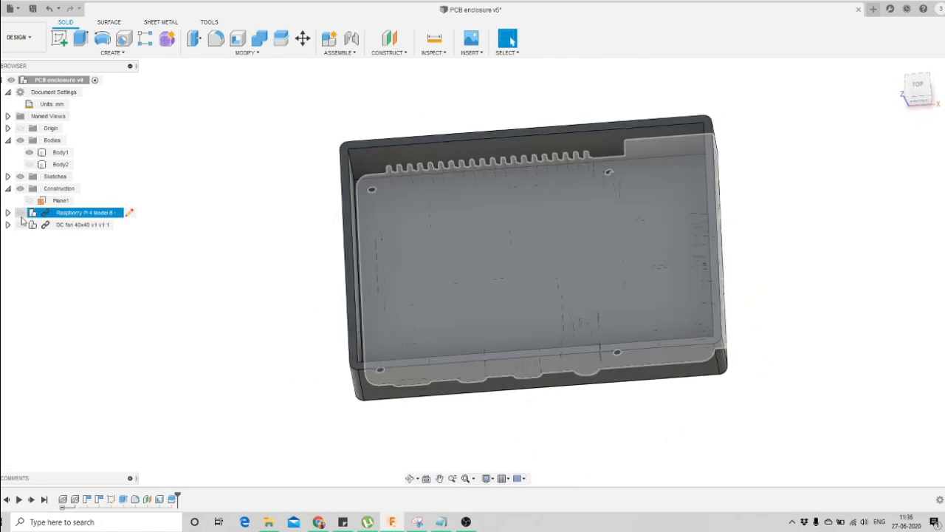
click(20, 212)
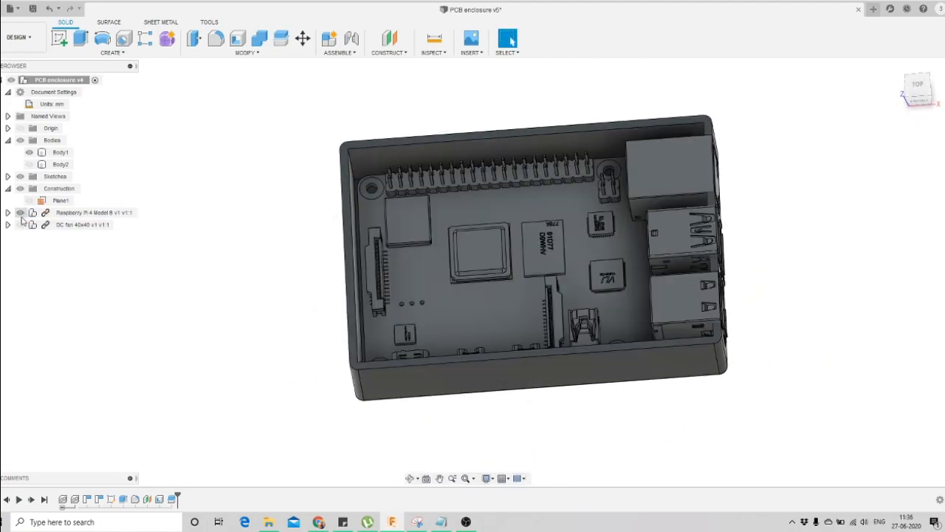
click(919, 87)
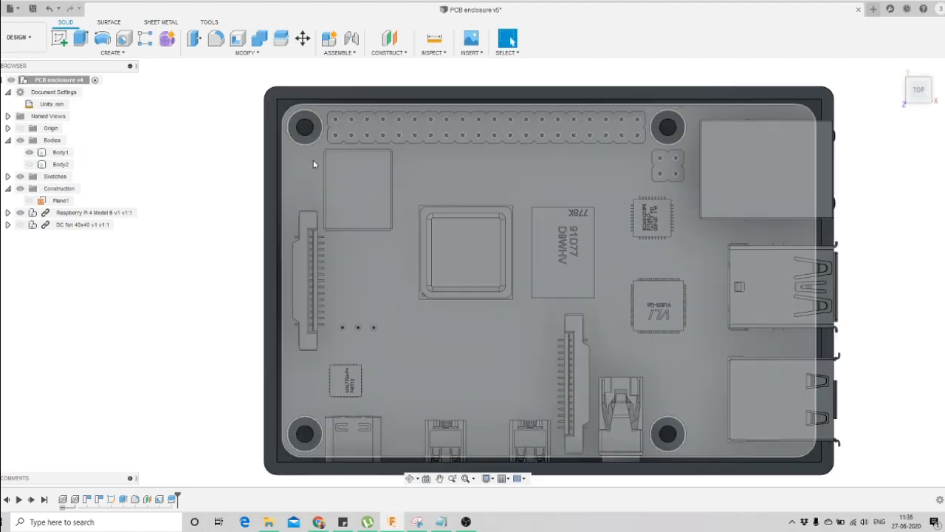
scroll(313, 405, up, 3)
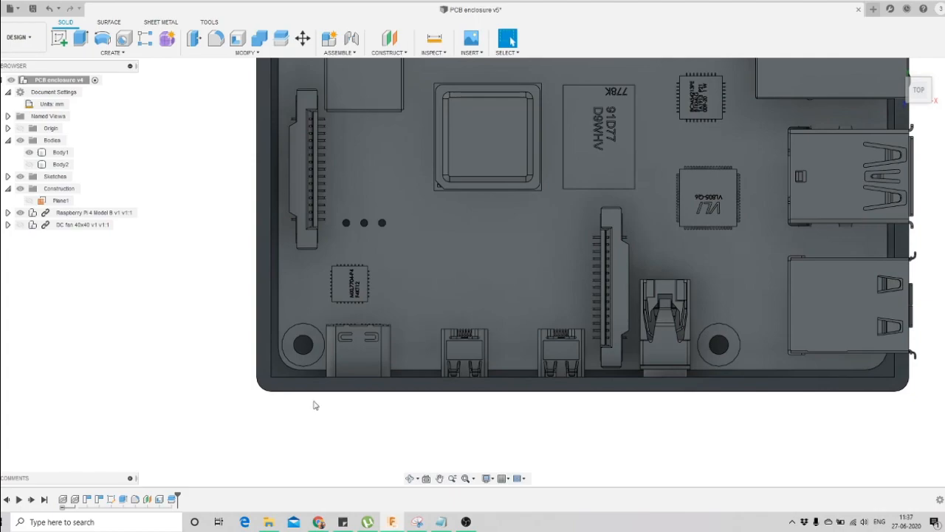
scroll(314, 404, down, 3)
scroll(372, 221, up, 1)
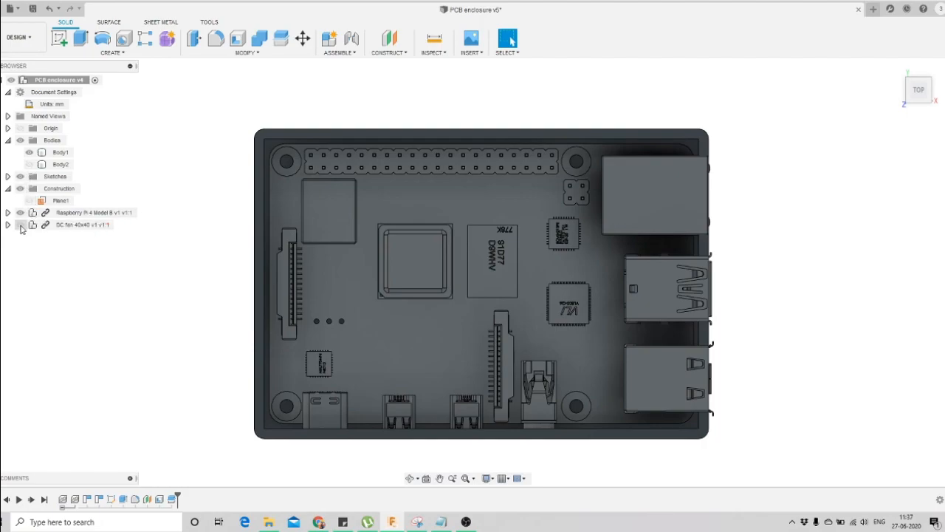
Show the DC fan 40x40 component in the lower body and close the enclosure by showing the upper body, Body2
click(21, 225)
click(410, 478)
scroll(421, 449, down, 2)
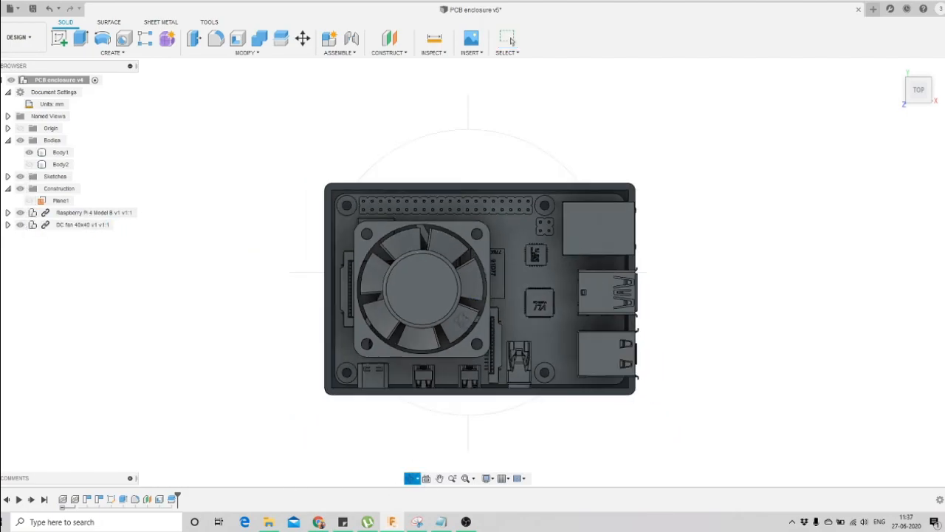
key(F6)
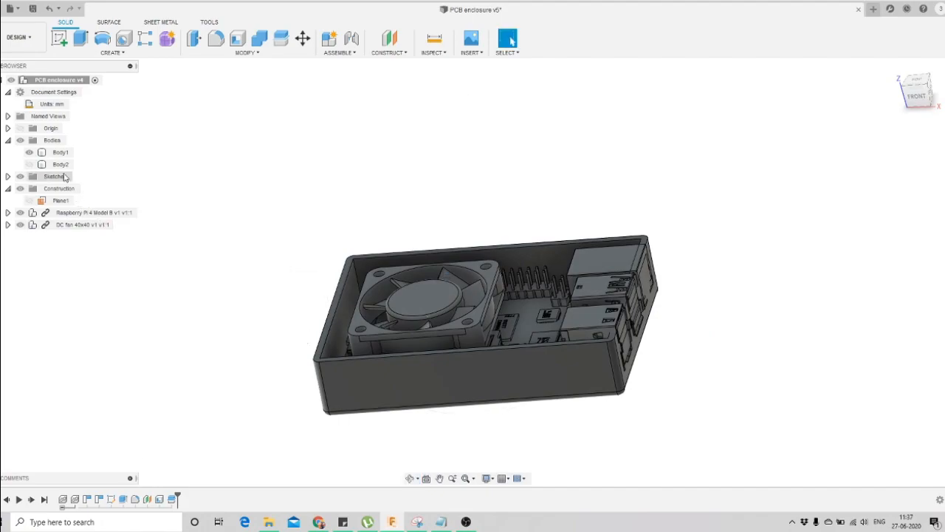
click(29, 164)
click(558, 350)
scroll(558, 351, up, 2)
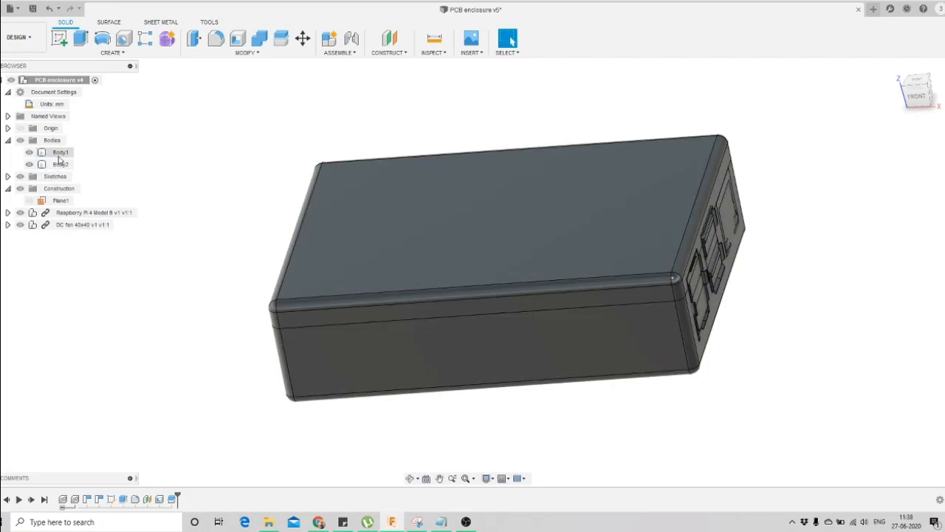
Rename Body1 as "Bottom body" and Body2 as "top body"
click(63, 153)
click(67, 153)
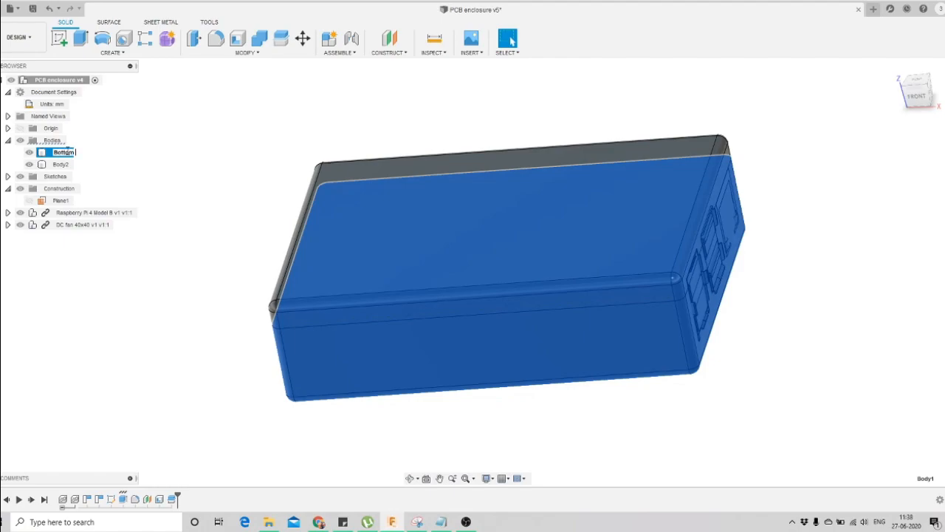
click(100, 193)
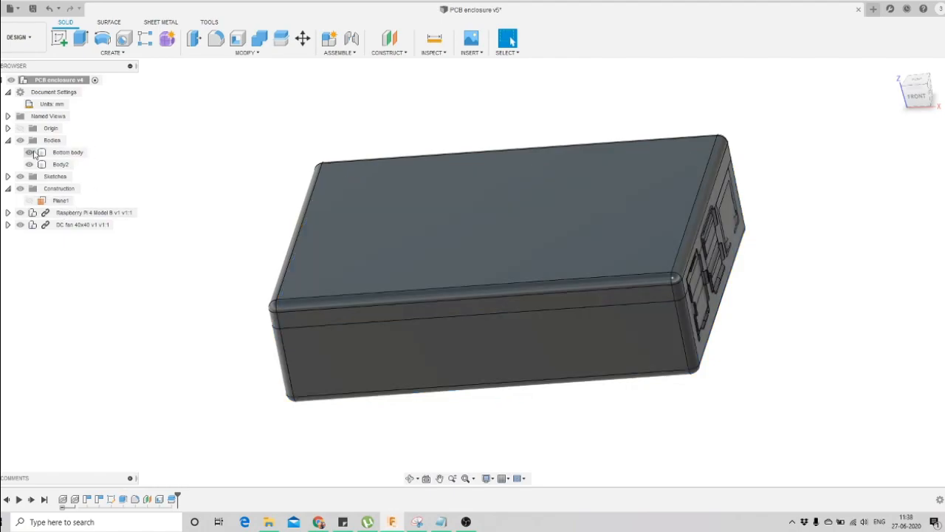
double_click(59, 165)
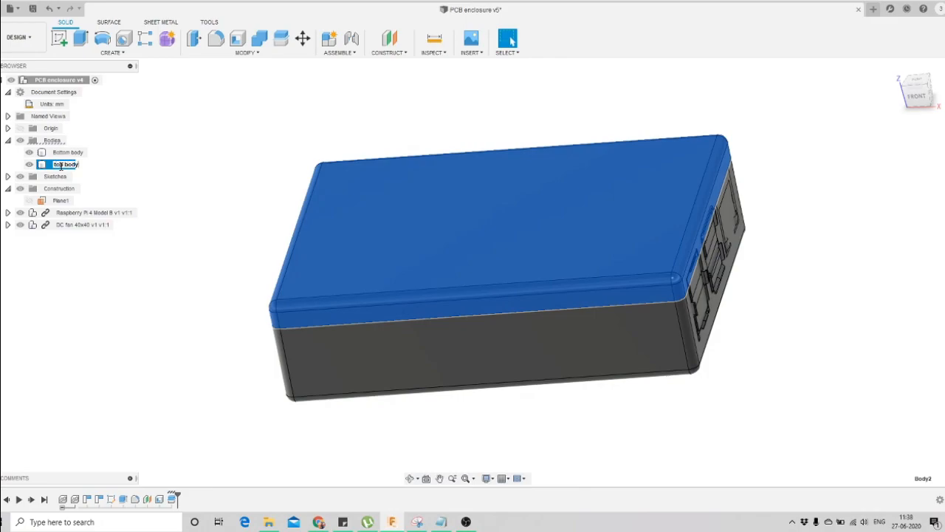
click(145, 191)
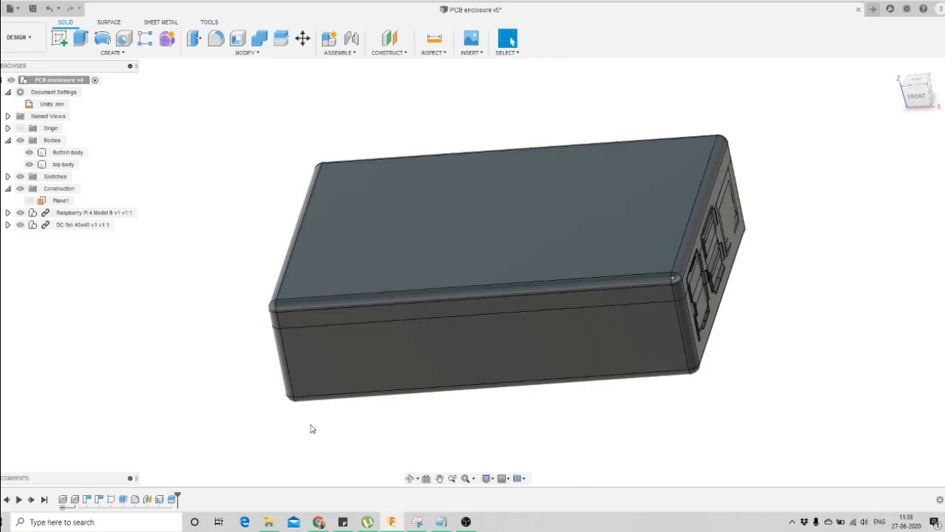
Check the renamed top and bottom bodies by hiding and reshowing each, and view the closed enclosure's port side
click(29, 164)
click(30, 164)
click(29, 152)
click(29, 152)
click(408, 478)
drag(549, 219, 471, 308)
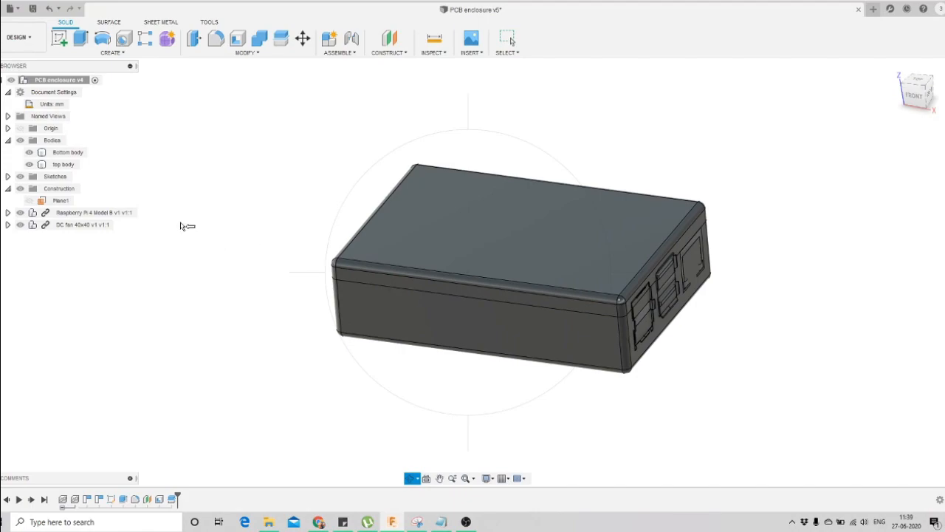
key(Escape)
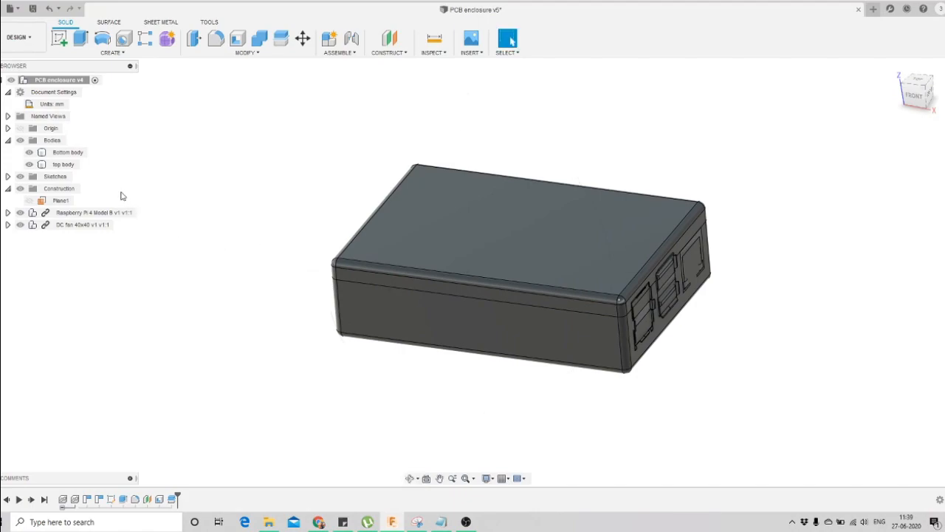
click(63, 164)
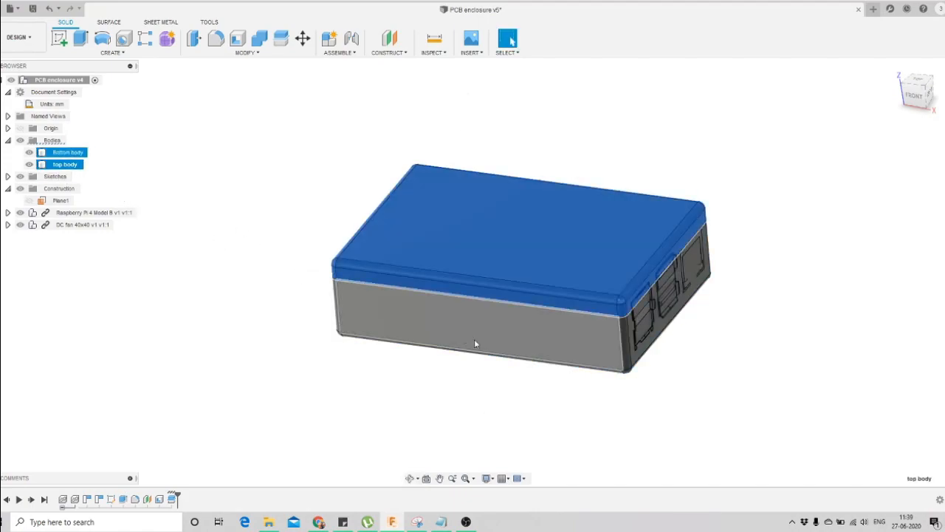
click(503, 399)
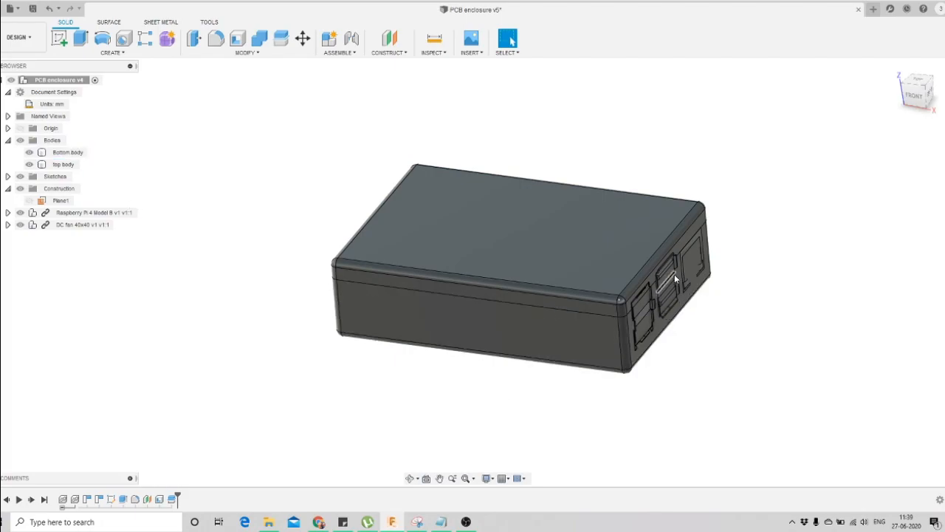
scroll(771, 252, up, 2)
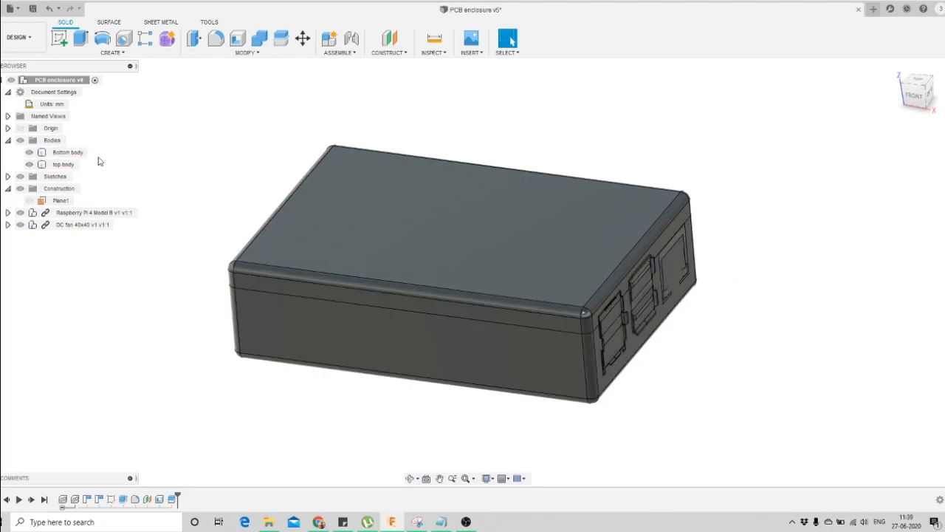
click(70, 154)
ctrl+click(65, 164)
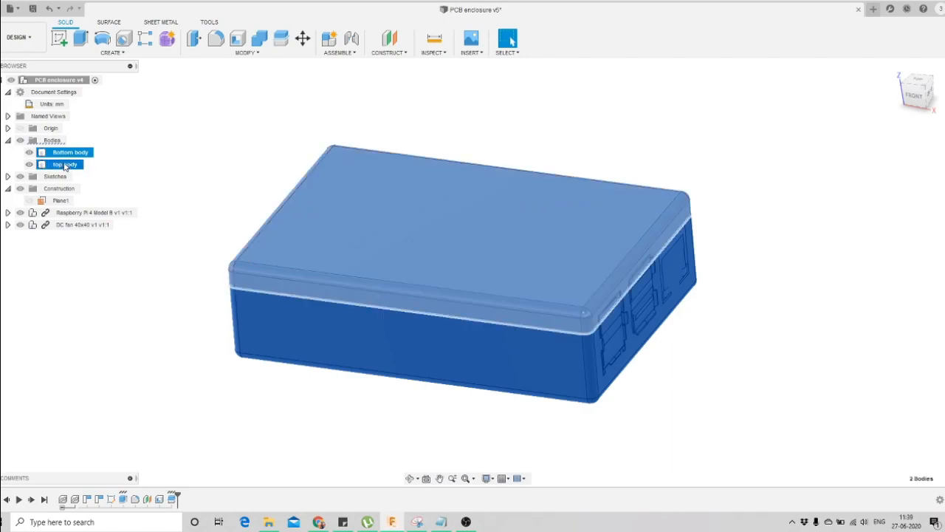
right_click(65, 165)
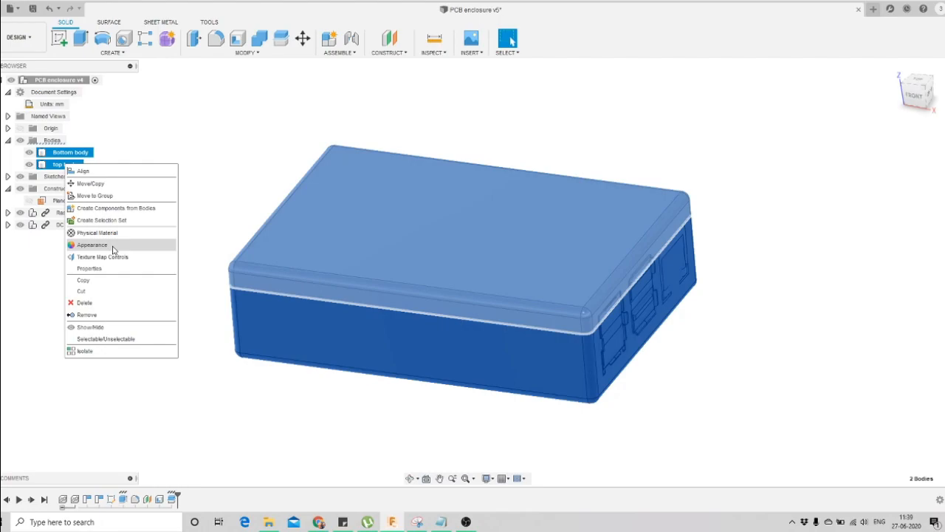
click(131, 387)
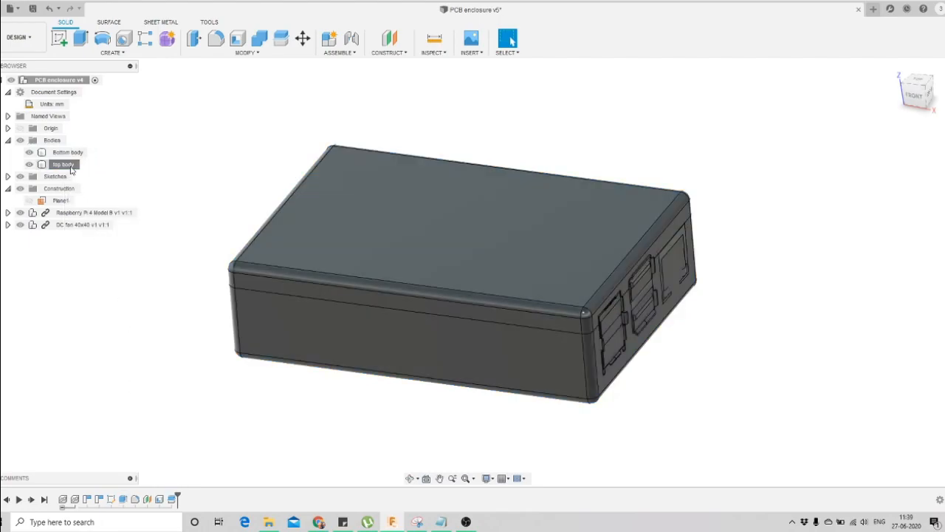
Set the opacity of the bottom body to 90%
click(69, 156)
right_click(70, 156)
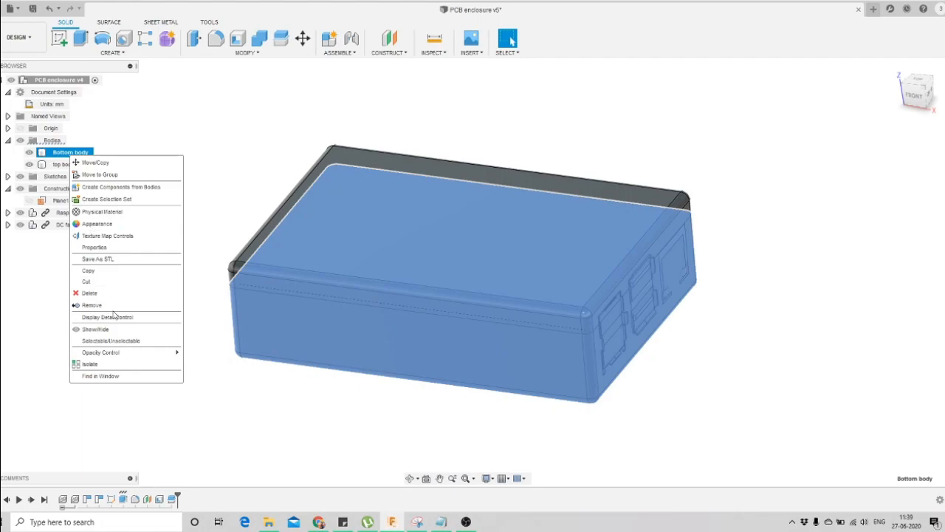
mouse_move(138, 354)
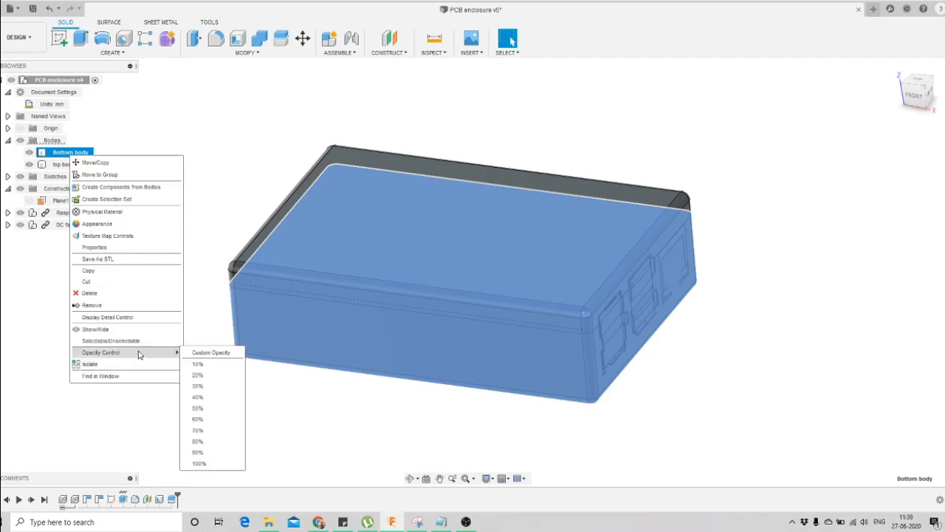
click(204, 452)
click(322, 433)
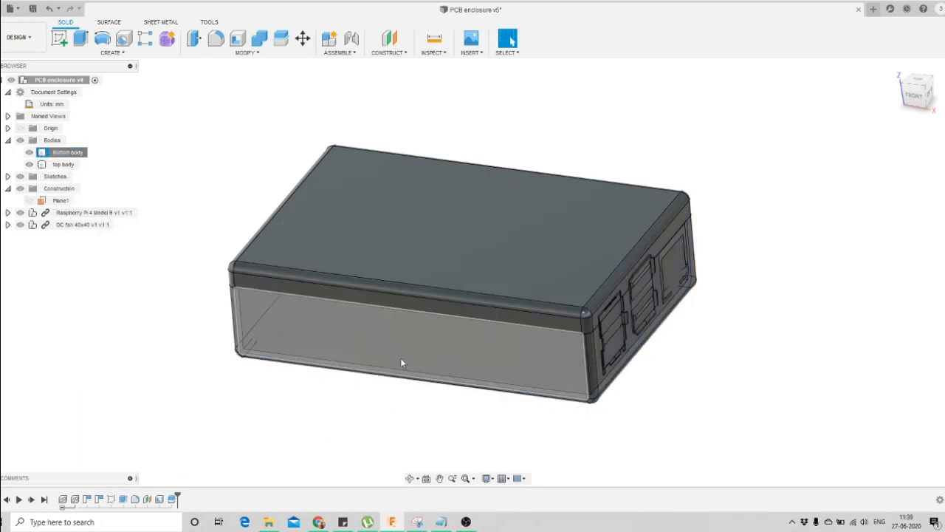
Set the opacity of the bottom body to 70%
click(410, 481)
scroll(496, 295, up, 3)
drag(496, 296, 547, 284)
click(508, 40)
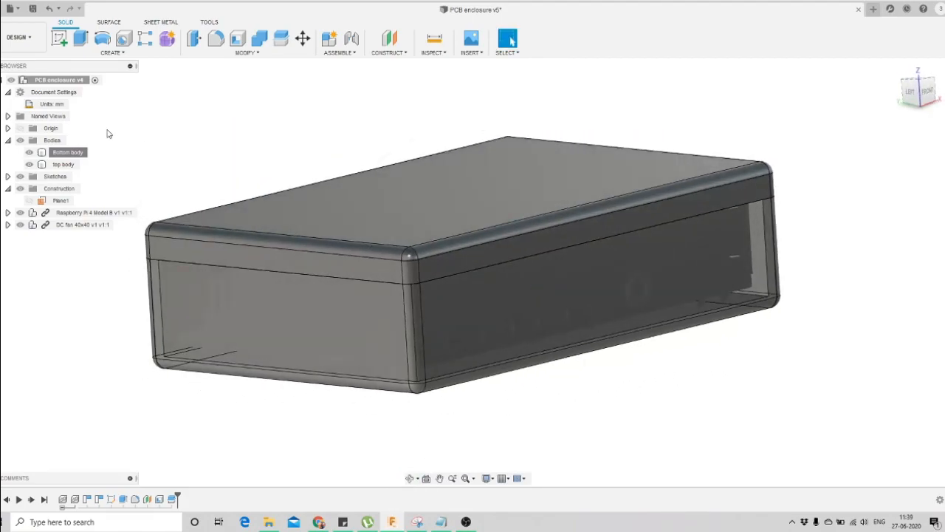
right_click(78, 153)
mouse_move(150, 348)
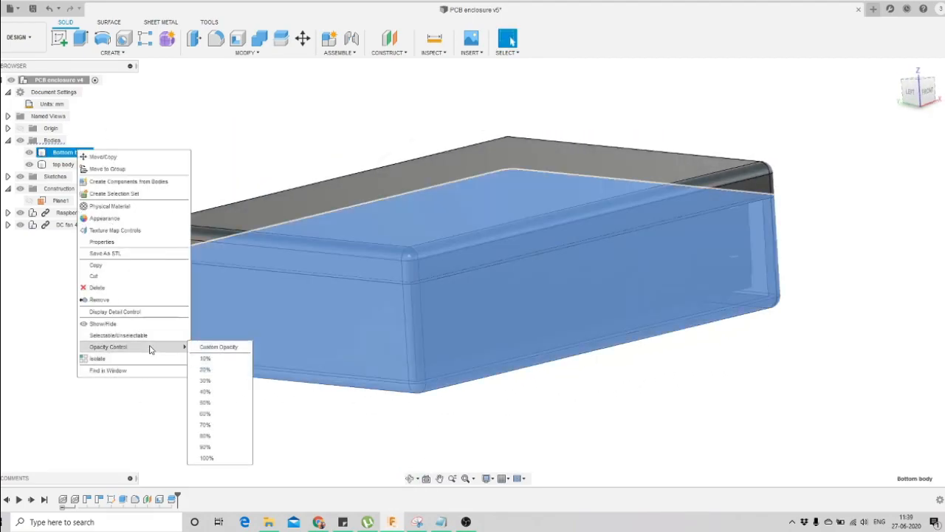
click(217, 425)
key(Escape)
Set the opacity of the top body to 70%
click(410, 481)
drag(542, 326, 446, 291)
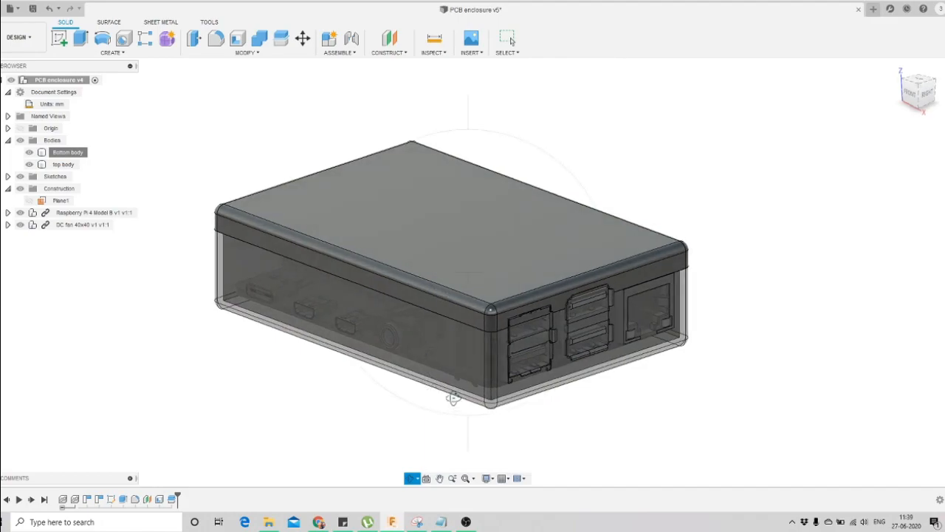
drag(438, 329, 476, 346)
click(512, 41)
right_click(63, 165)
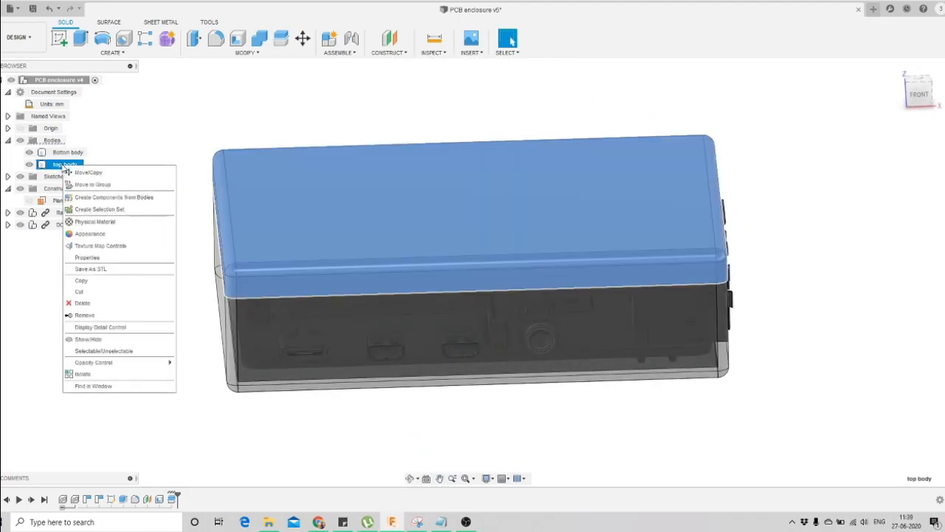
mouse_move(143, 367)
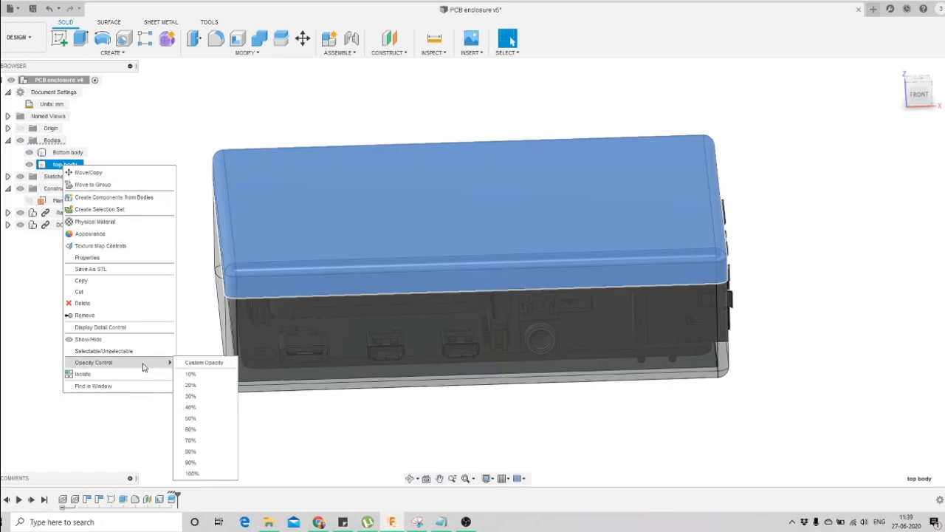
click(192, 440)
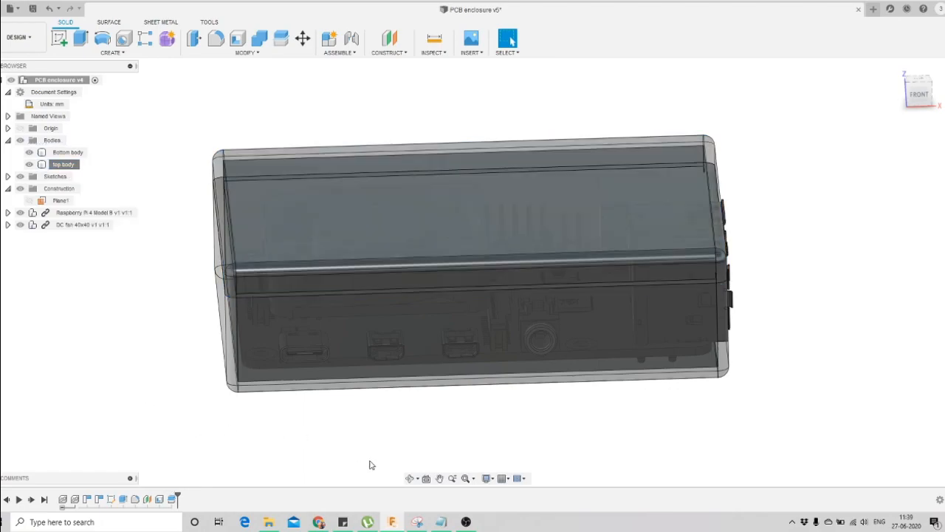
Examine the translucent closed enclosure from its USB/Ethernet side and its power/HDMI side
click(410, 480)
drag(477, 278, 565, 194)
drag(512, 251, 401, 238)
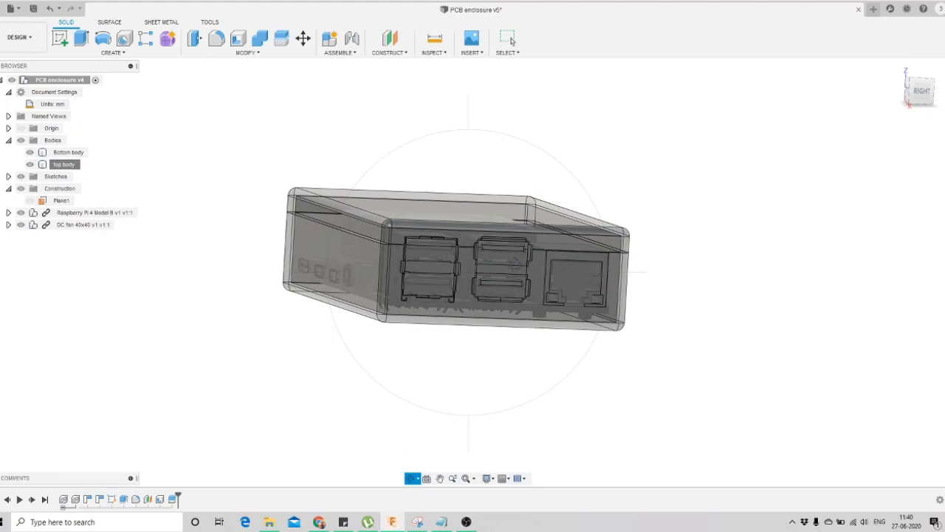
drag(376, 257, 343, 303)
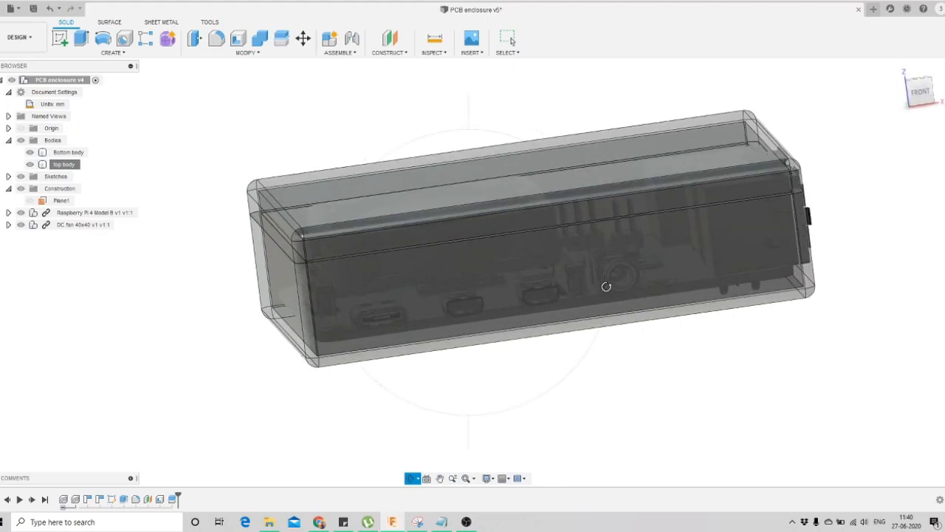
scroll(343, 298, down, 3)
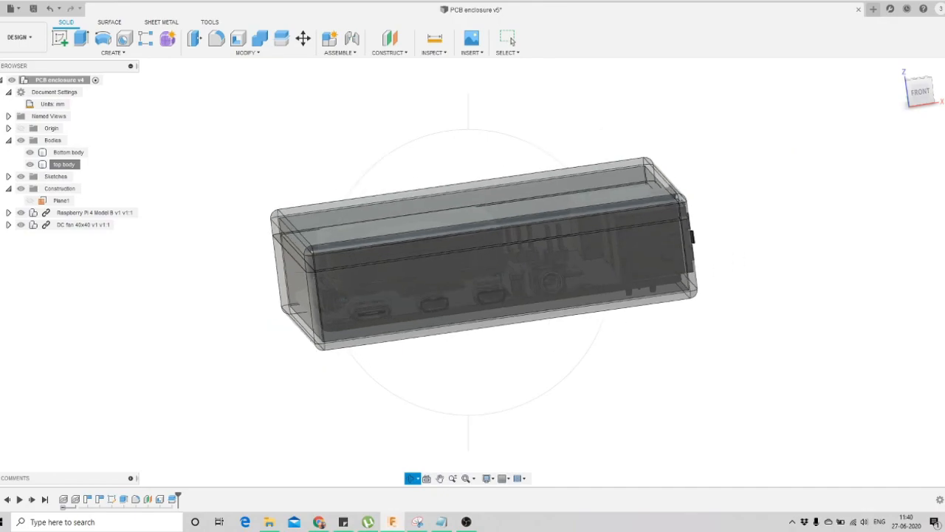
scroll(440, 280, down, 4)
drag(440, 279, 411, 303)
key(Escape)
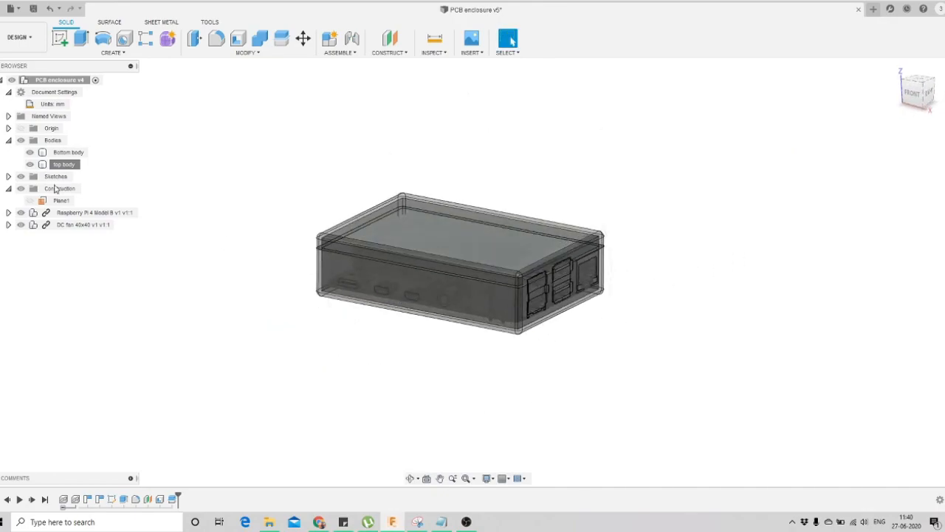
Hide the top body, keeping the bottom body shown with the fan and Raspberry Pi inside it
click(30, 153)
click(31, 165)
click(30, 165)
scroll(433, 278, up, 3)
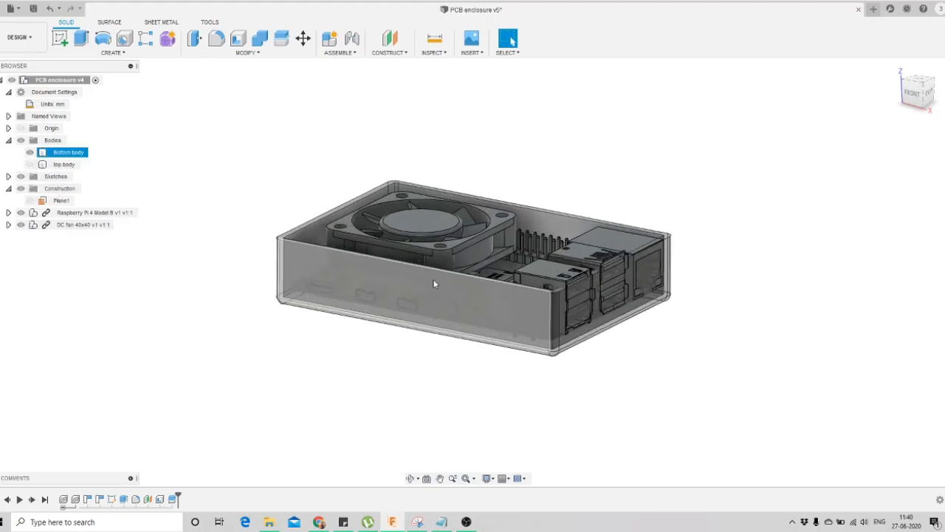
Start a sketch on the bottom body's long outer face beside the power and HDMI ports, and view it straight on
click(416, 478)
scroll(561, 293, up, 3)
drag(561, 293, 624, 338)
shift+middle_drag(624, 337, 535, 277)
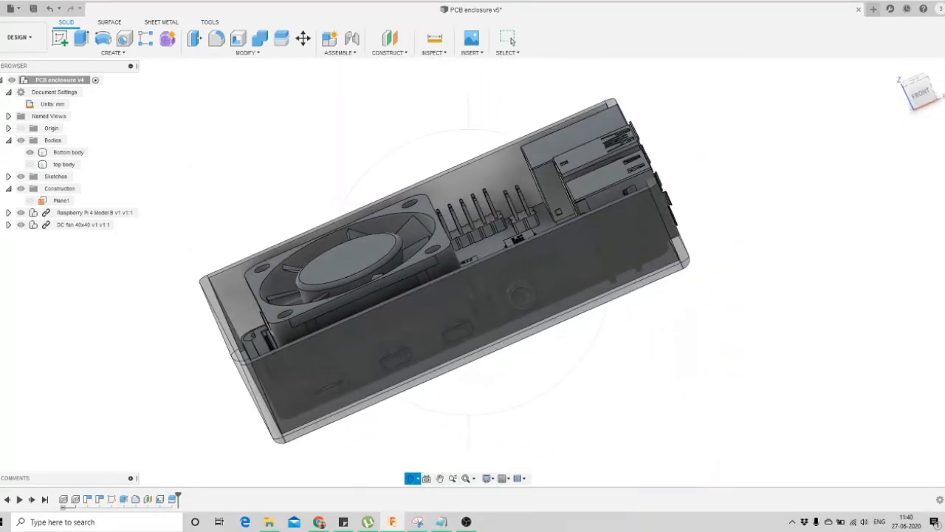
scroll(535, 278, up, 3)
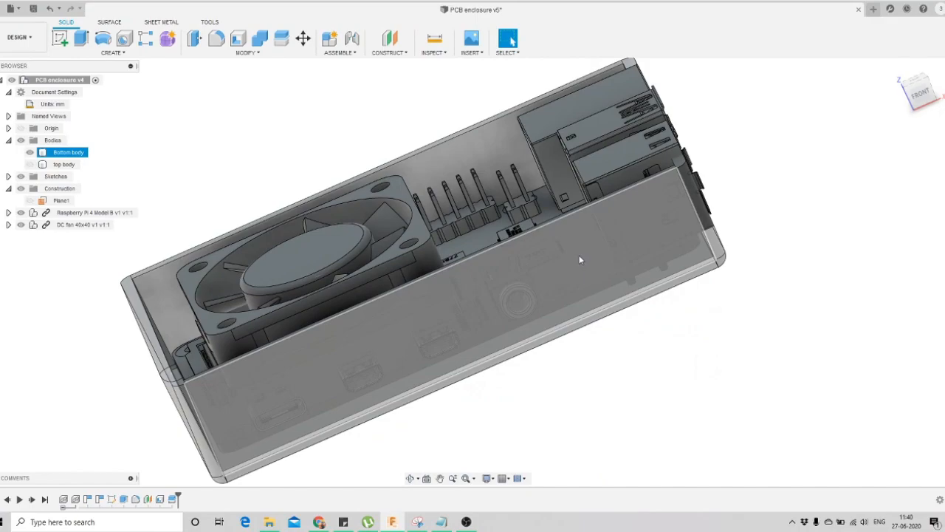
click(557, 249)
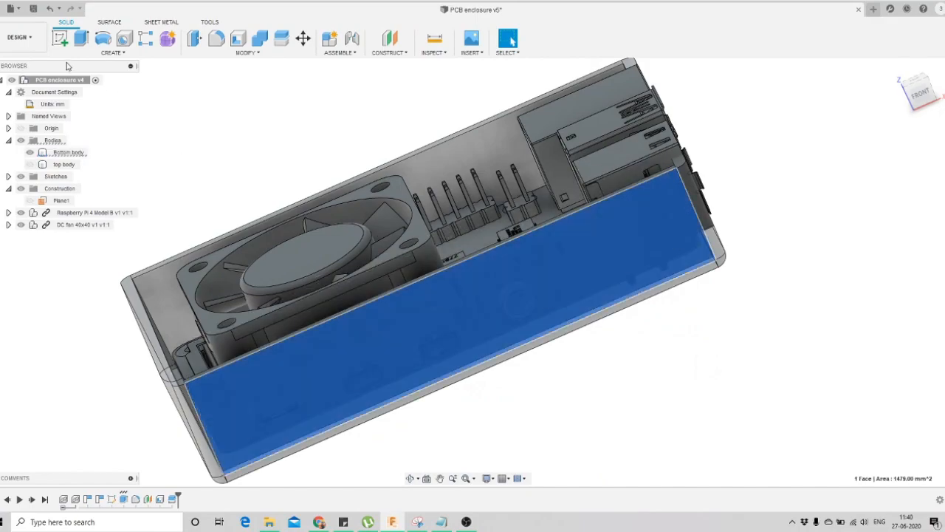
click(60, 40)
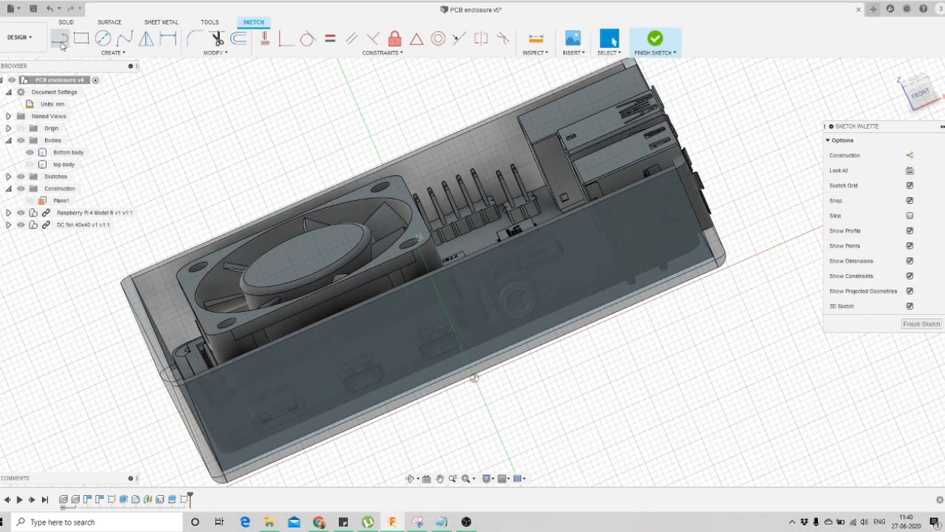
click(427, 479)
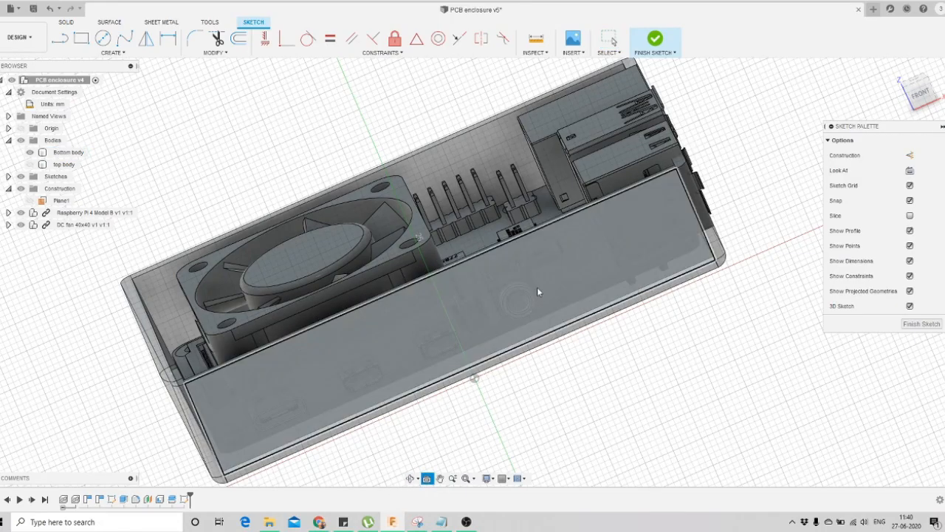
scroll(327, 291, up, 4)
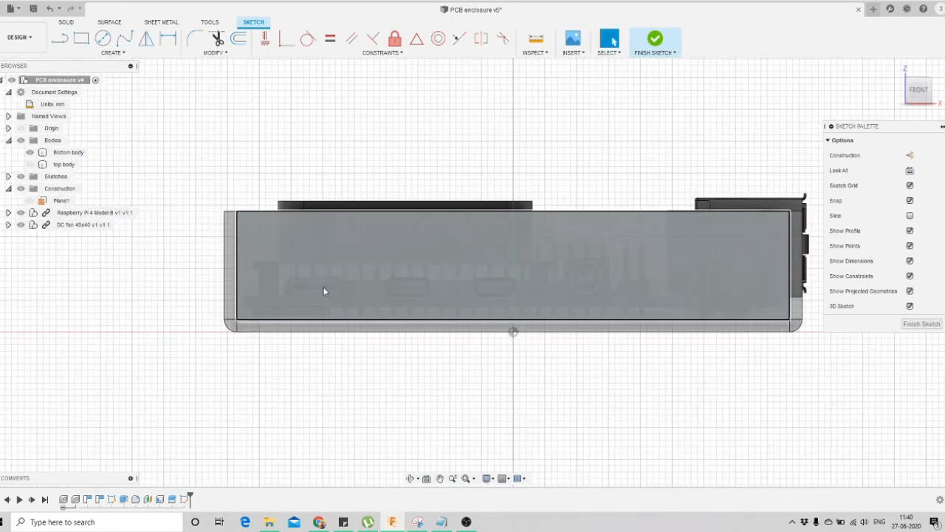
scroll(266, 286, down, 2)
scroll(506, 271, up, 2)
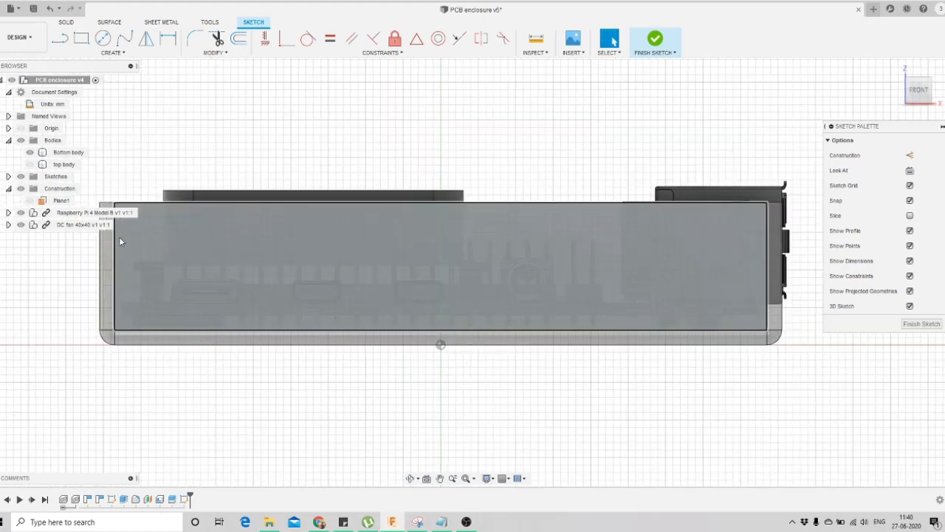
Sketch a rectangle about 37.5 × 4.4 mm around the USB-C and two micro-HDMI ports on the face
click(81, 38)
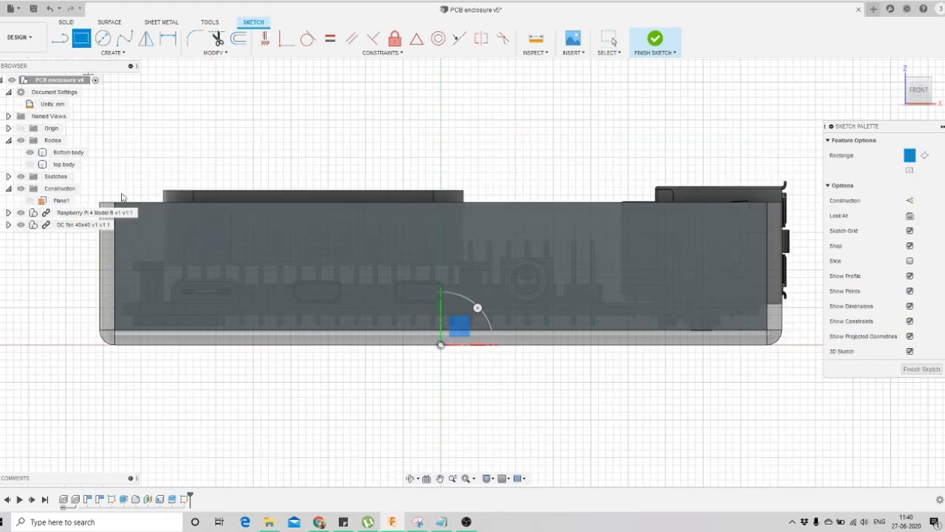
scroll(209, 303, up, 2)
click(153, 266)
scroll(352, 319, down, 1)
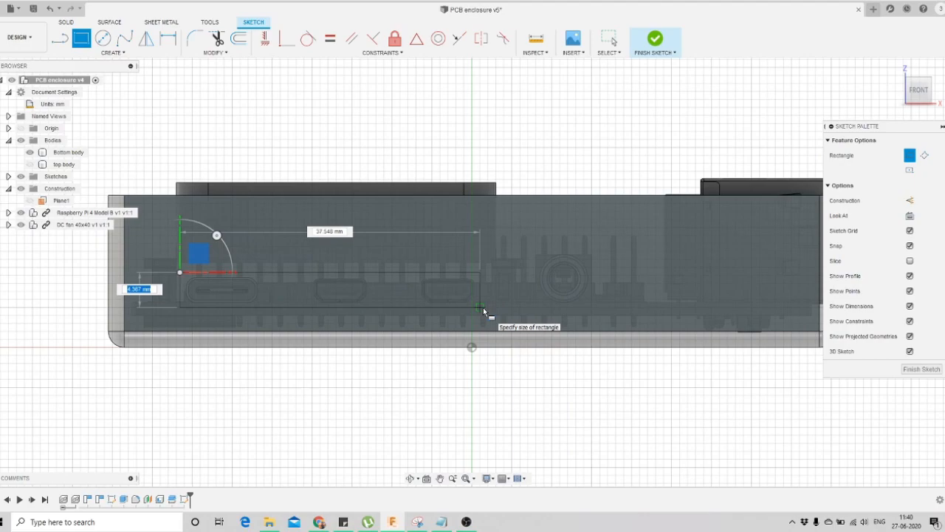
click(483, 307)
scroll(473, 308, down, 2)
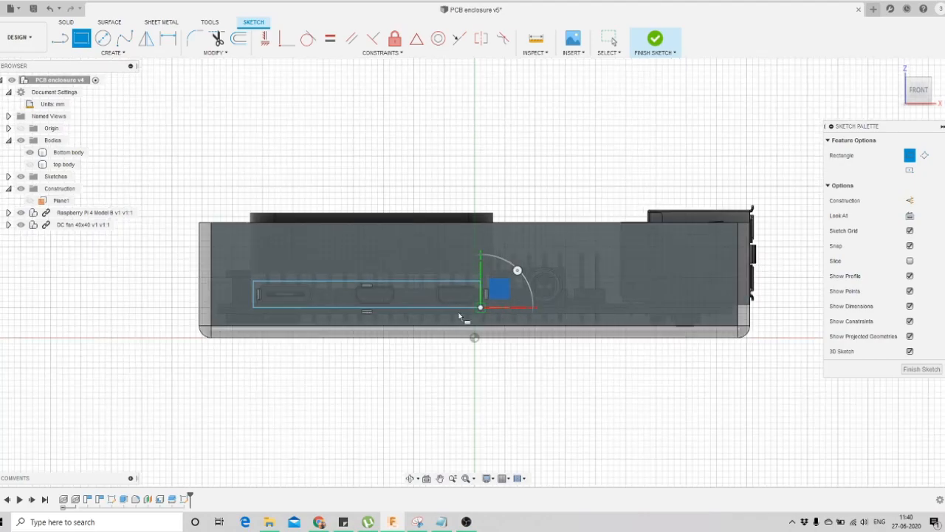
scroll(371, 308, up, 3)
key(Escape)
scroll(376, 310, up, 2)
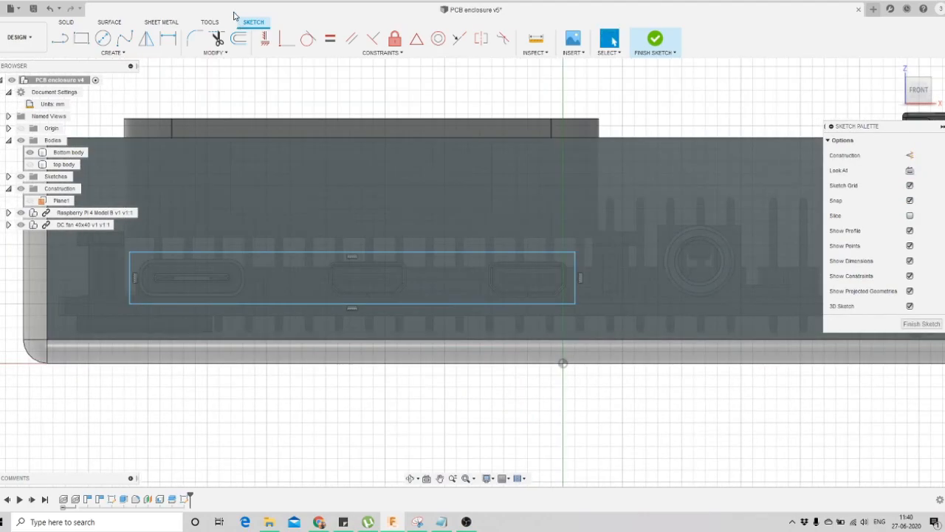
Dimension the rectangle's bottom edge 5 mm above the sketch origin and set the rectangle's width to 36 mm
click(165, 43)
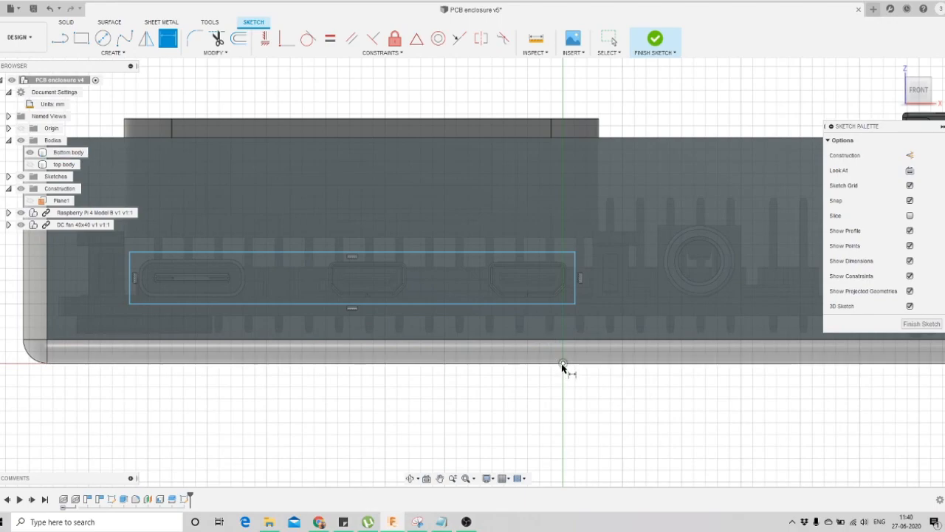
click(565, 305)
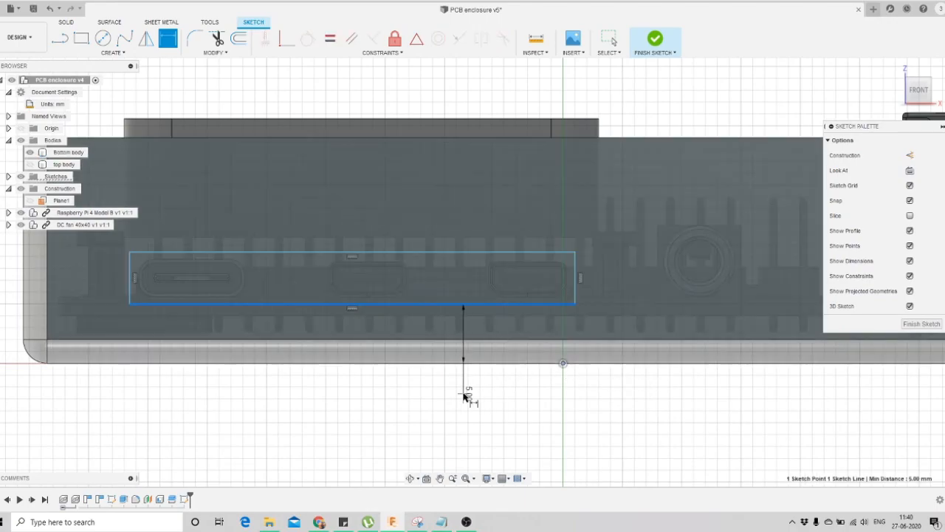
click(455, 394)
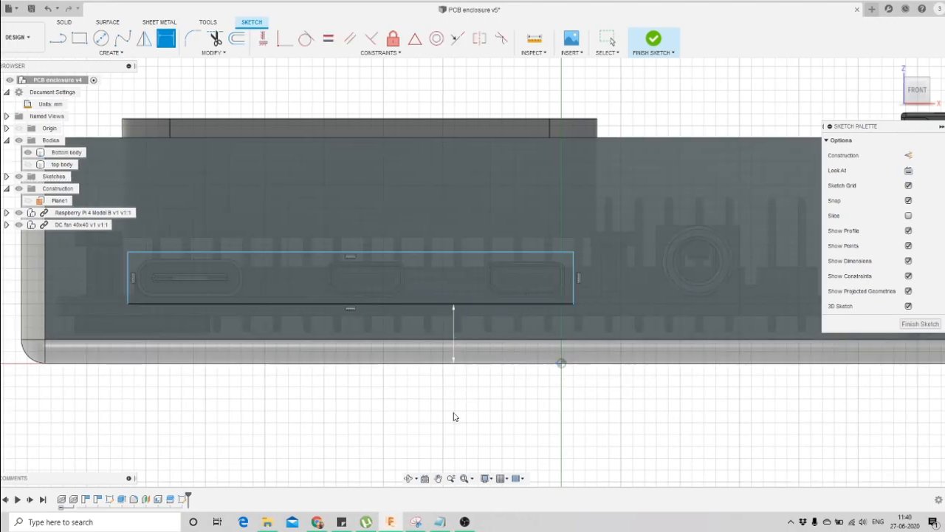
key(Return)
click(509, 253)
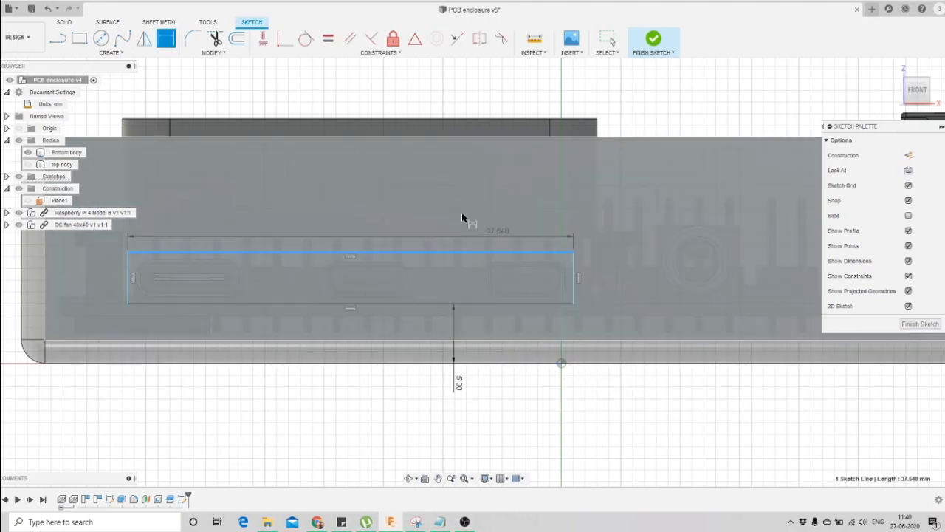
click(333, 209)
text(36)
key(Return)
Try to position the rectangle's right edge with a horizontal dimension from the sketch origin
click(555, 285)
click(561, 364)
click(540, 402)
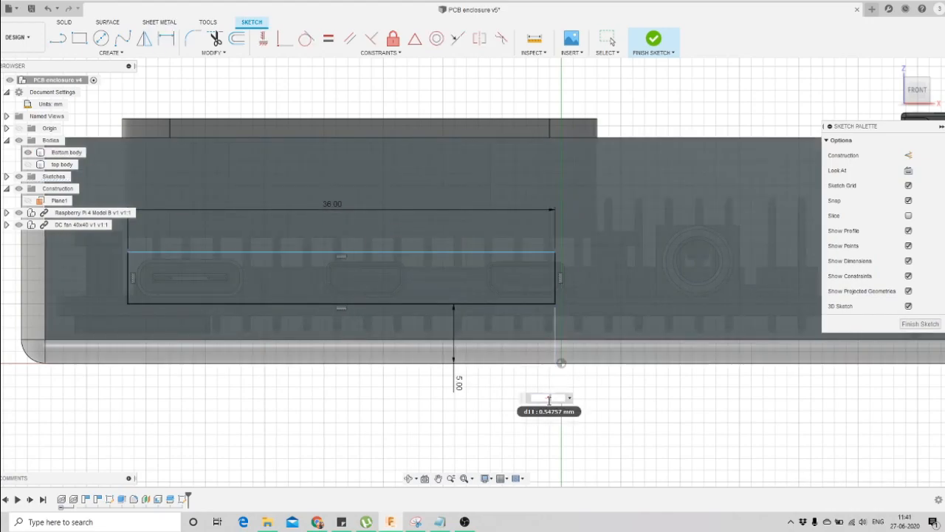
key(Return)
double_click(527, 398)
text(1)
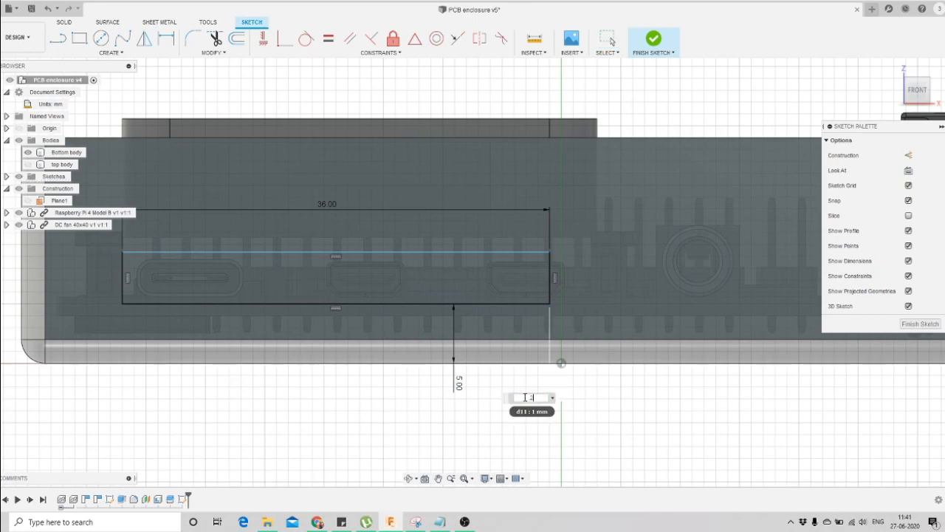
text(0.2)
key(Return)
Move the rectangle so its right edge lies just to the right of the origin, and delete the horizontal offset dimension
drag(560, 283, 578, 279)
click(554, 396)
key(Delete)
Dimension the rectangle's right edge 1 mm from the sketch origin
click(166, 43)
key(Escape)
click(167, 44)
key(Escape)
key(Escape)
click(166, 45)
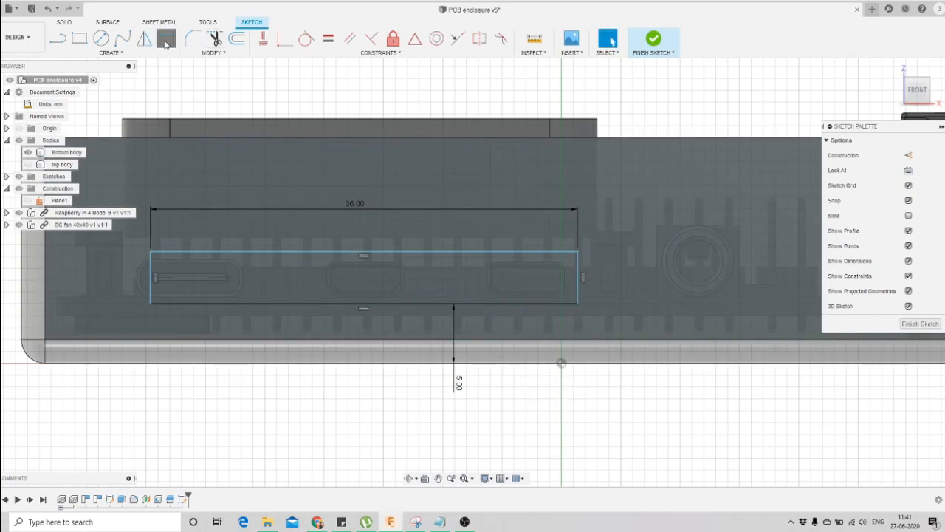
click(579, 294)
click(561, 363)
click(576, 399)
text(1)
key(Return)
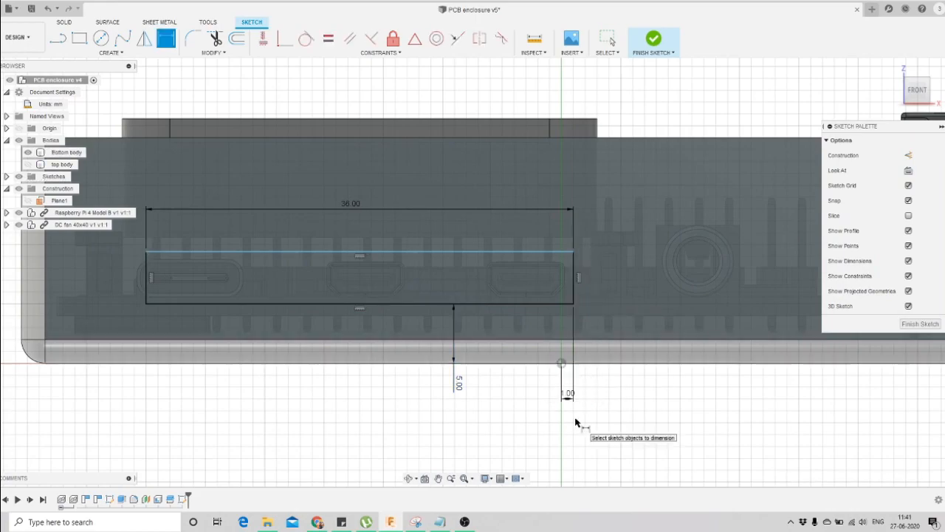
key(Escape)
Set the rectangle's width to 37 mm
double_click(351, 204)
text(37)
key(Return)
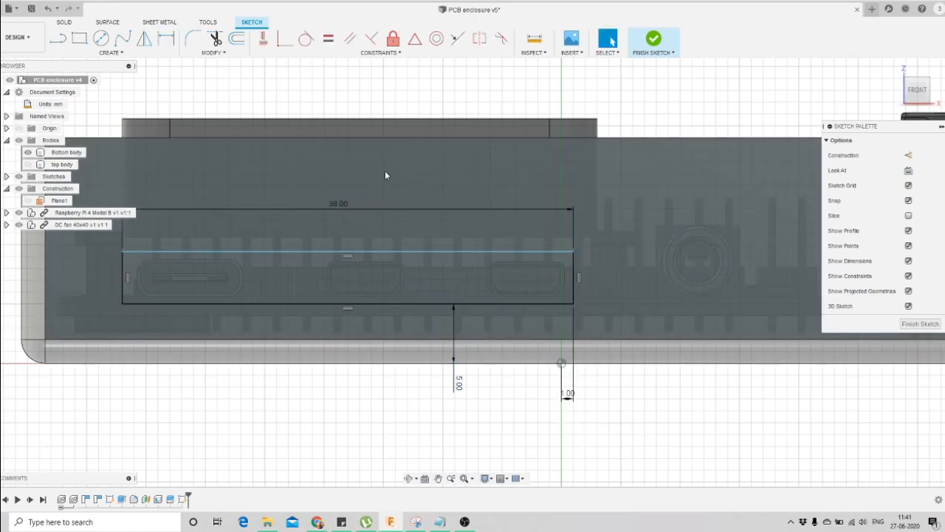
double_click(351, 206)
key(Escape)
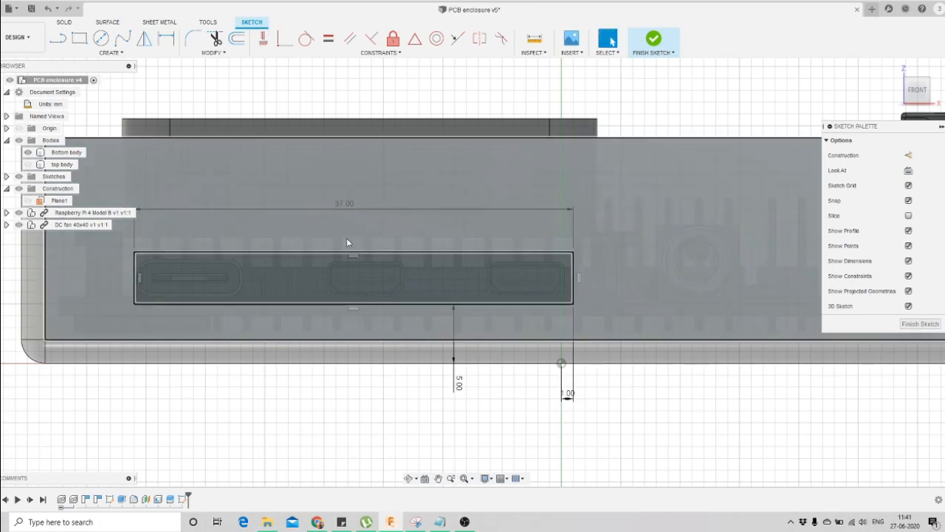
Dimension the rectangle's height on its left edge and set it to 4.4 mm
scroll(330, 245, up, 1)
middle_drag(329, 245, 451, 239)
click(166, 39)
click(228, 268)
click(211, 266)
text(4.58)
key(Return)
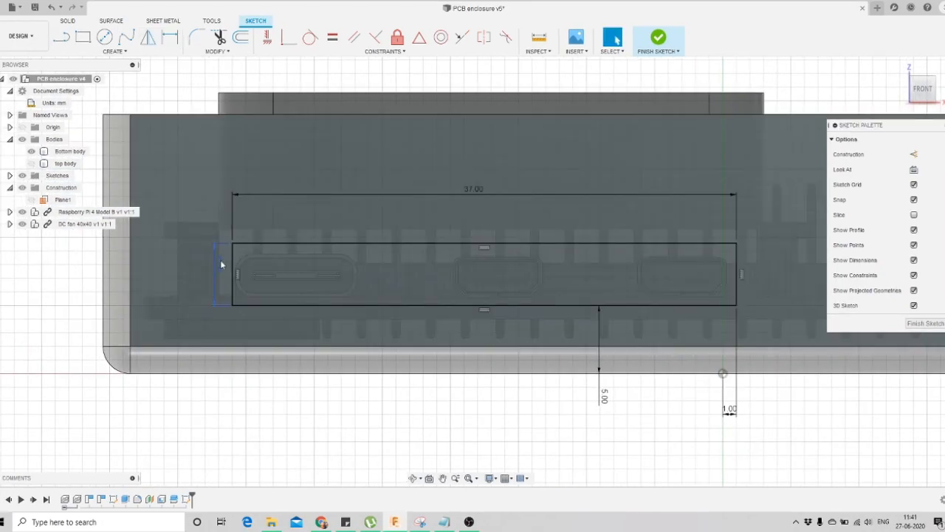
double_click(219, 261)
text(4.4)
key(Return)
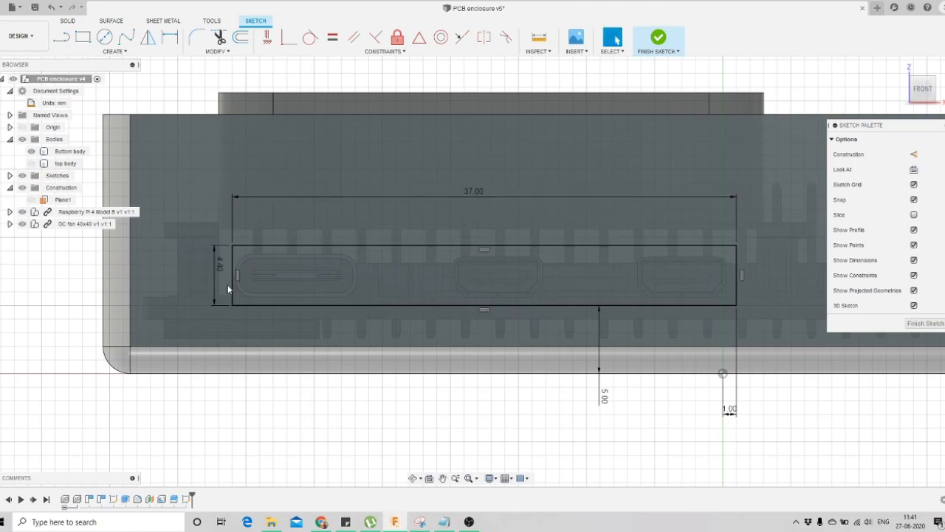
scroll(228, 284, down, 1)
scroll(233, 289, down, 1)
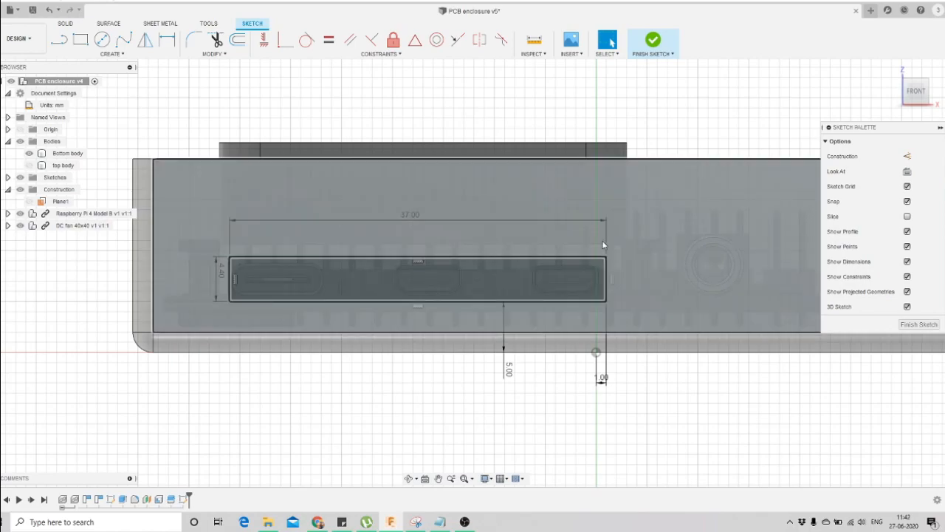
Fillet all four corners of the port opening rectangle with a 1.5 mm radius and finish the sketch
scroll(236, 288, up, 3)
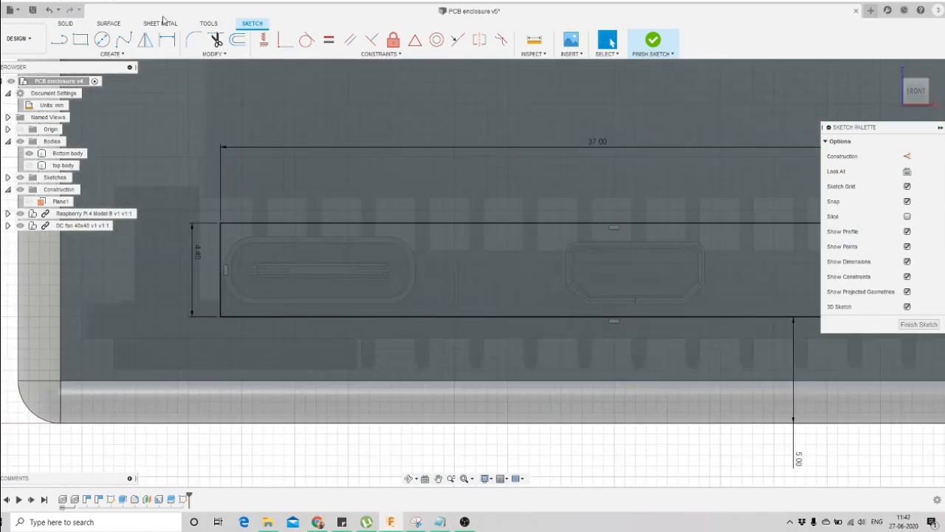
click(231, 224)
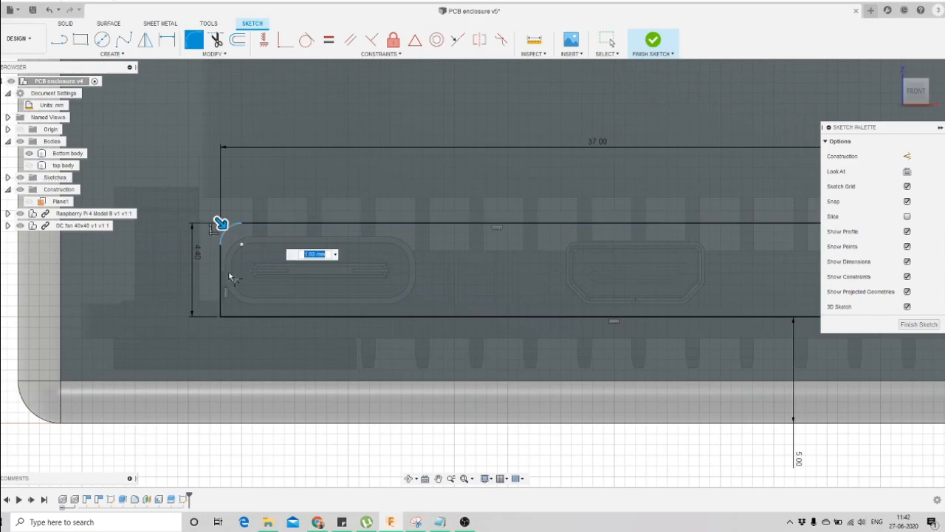
click(224, 311)
click(236, 318)
scroll(189, 273, down, 3)
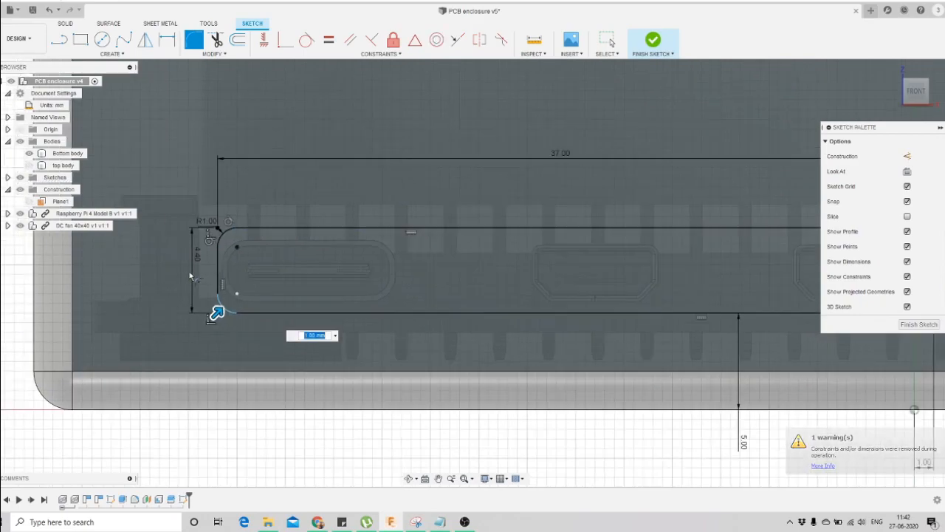
scroll(540, 262, up, 3)
click(562, 249)
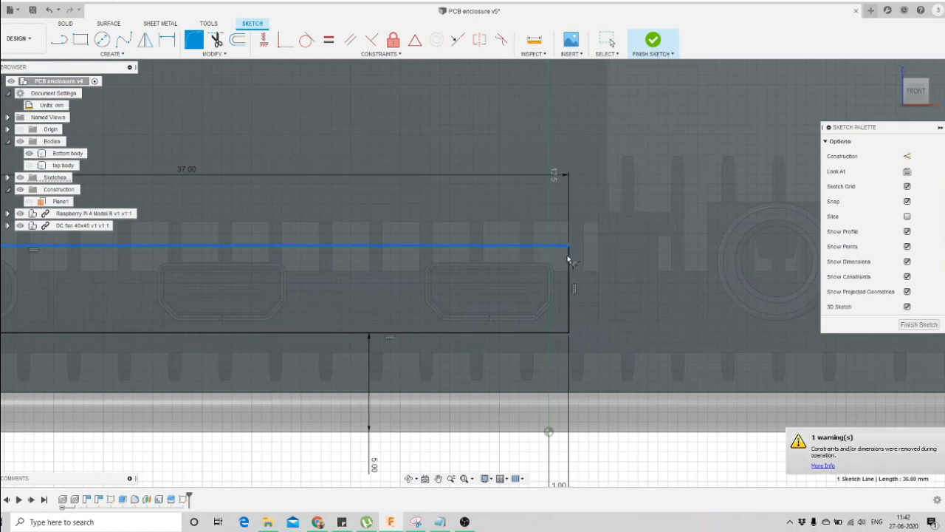
click(566, 288)
click(555, 332)
click(569, 299)
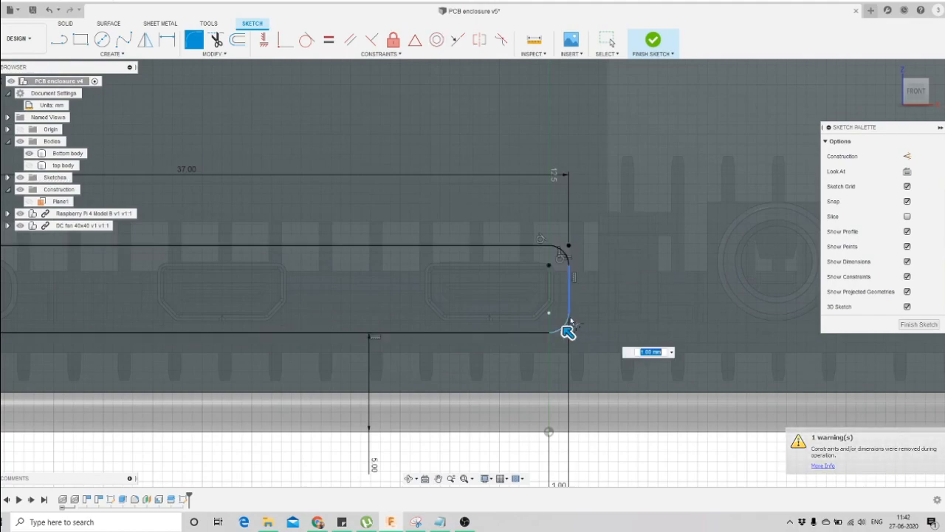
text(1.5)
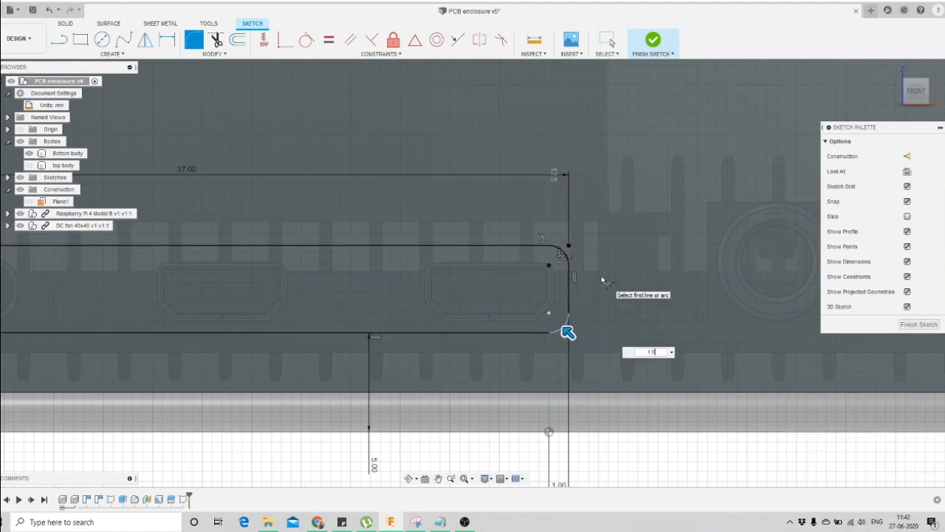
key(Return)
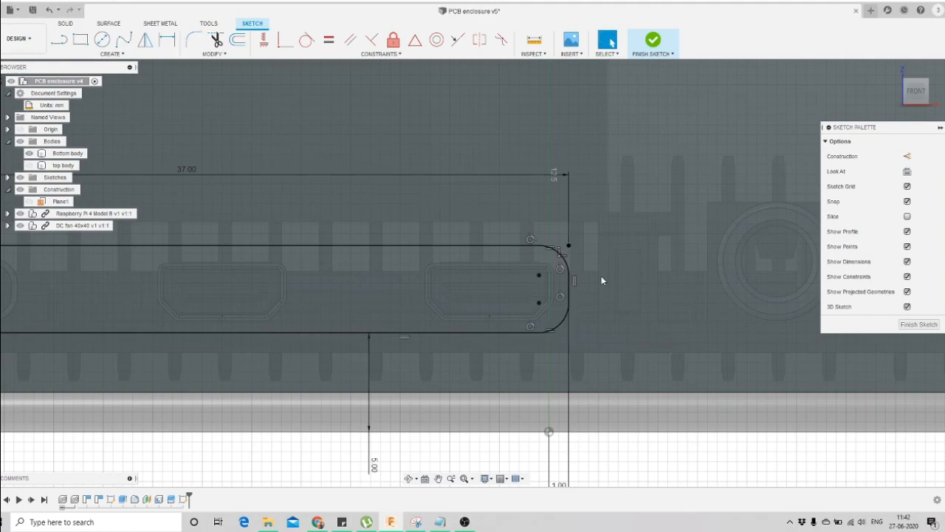
scroll(601, 276, down, 4)
click(653, 40)
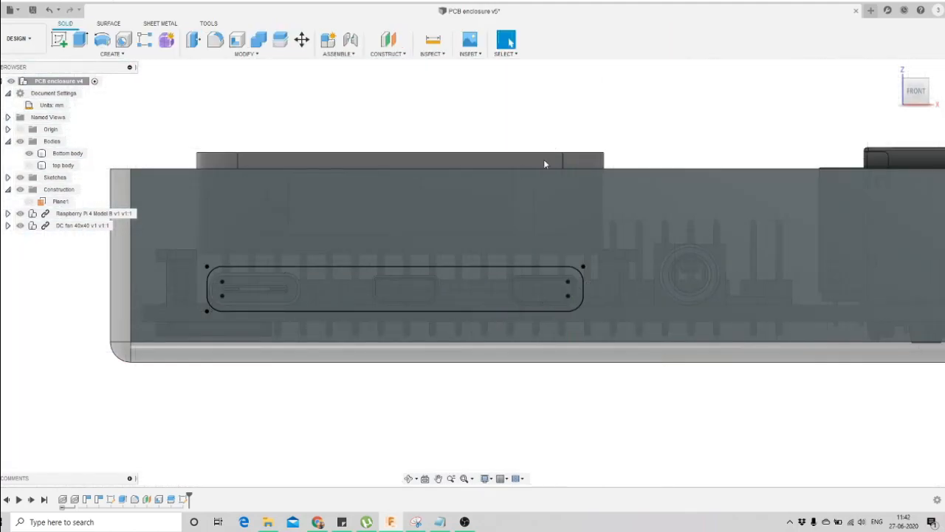
Hide the Raspberry Pi and fan components, and extrude-cut the rounded slot profile -2 mm through the bottom body's front wall
scroll(447, 274, down, 2)
shift+middle_drag(455, 289, 494, 339)
scroll(472, 325, up, 2)
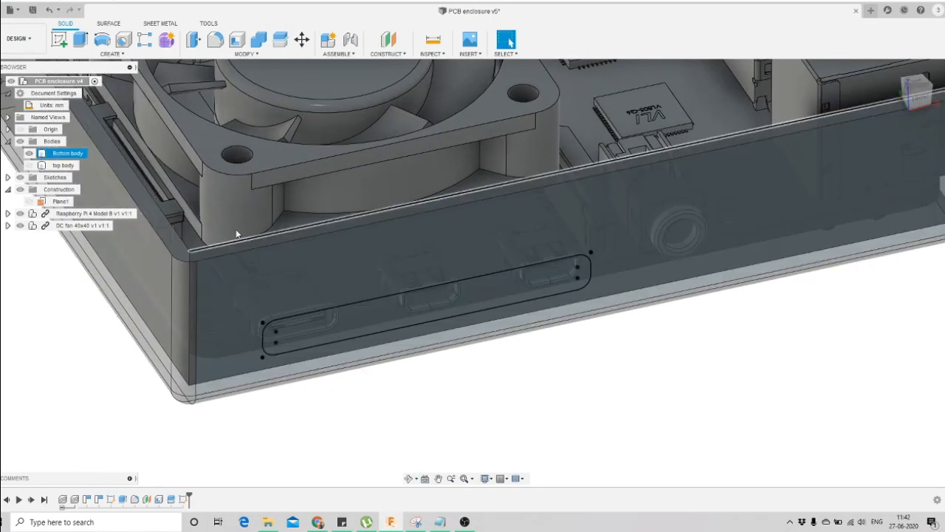
click(79, 41)
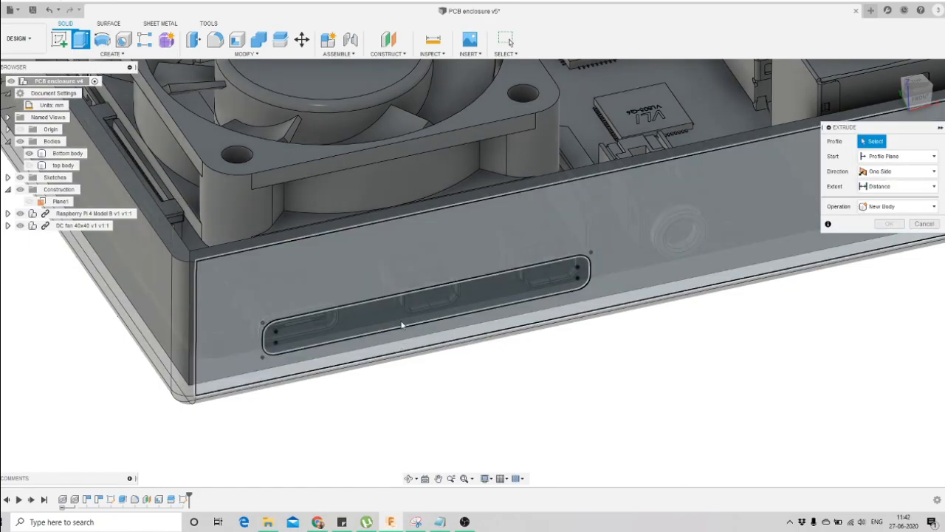
click(390, 322)
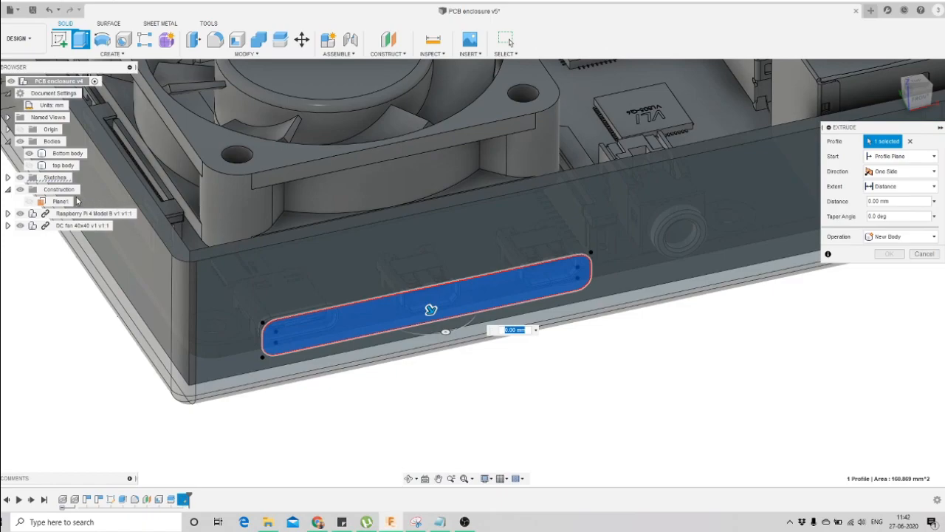
click(20, 214)
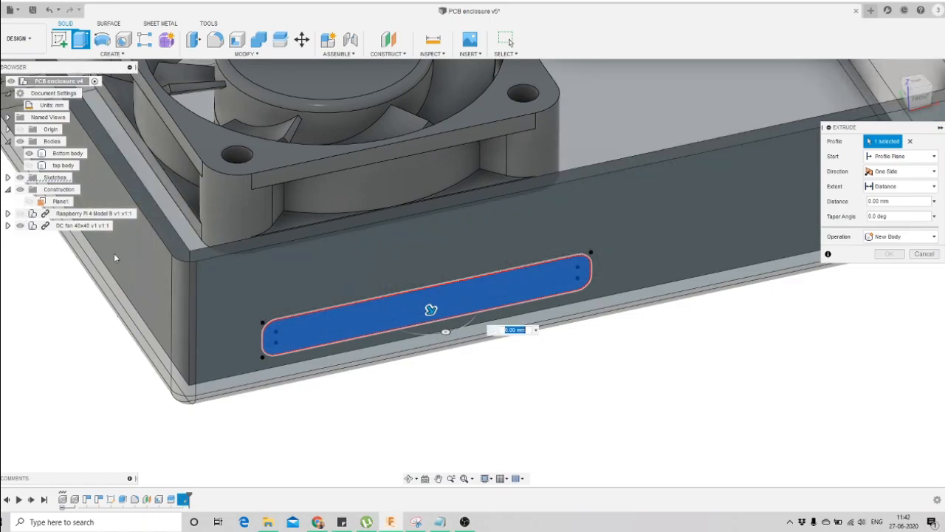
click(20, 226)
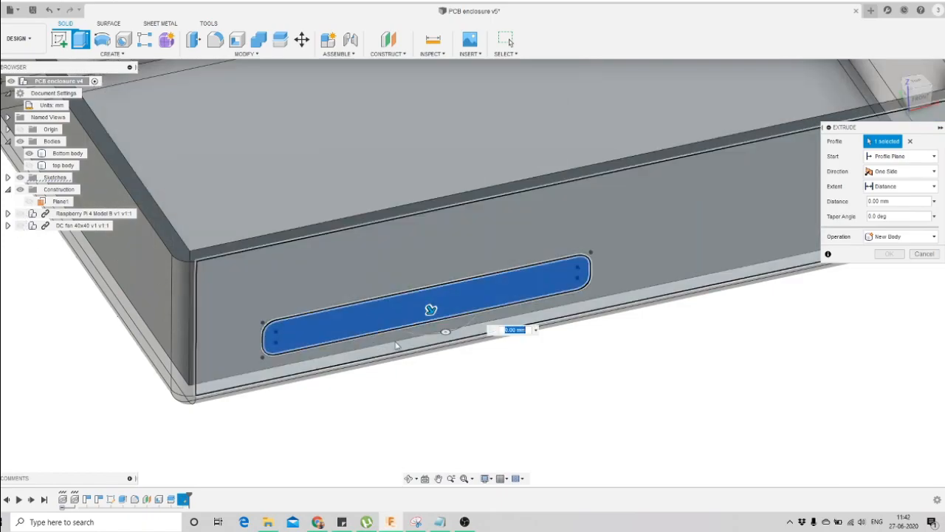
drag(431, 308, 410, 278)
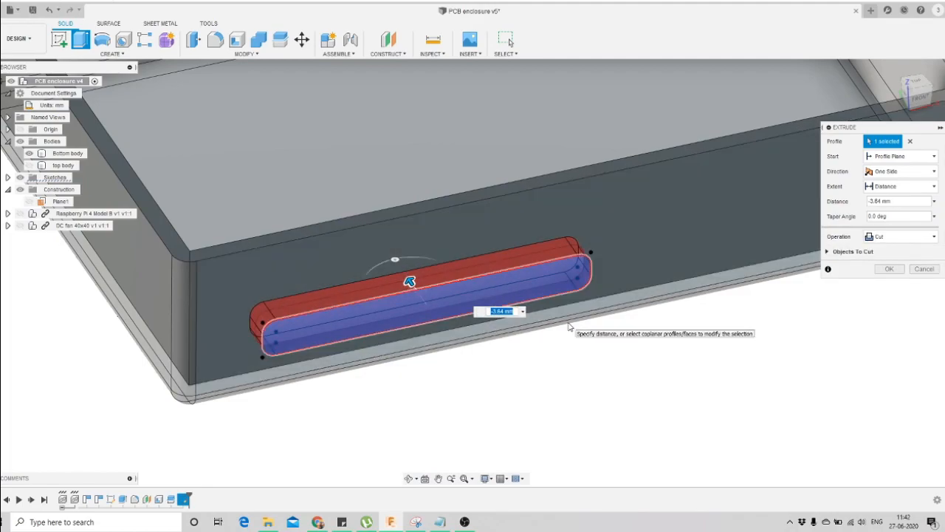
text(-2)
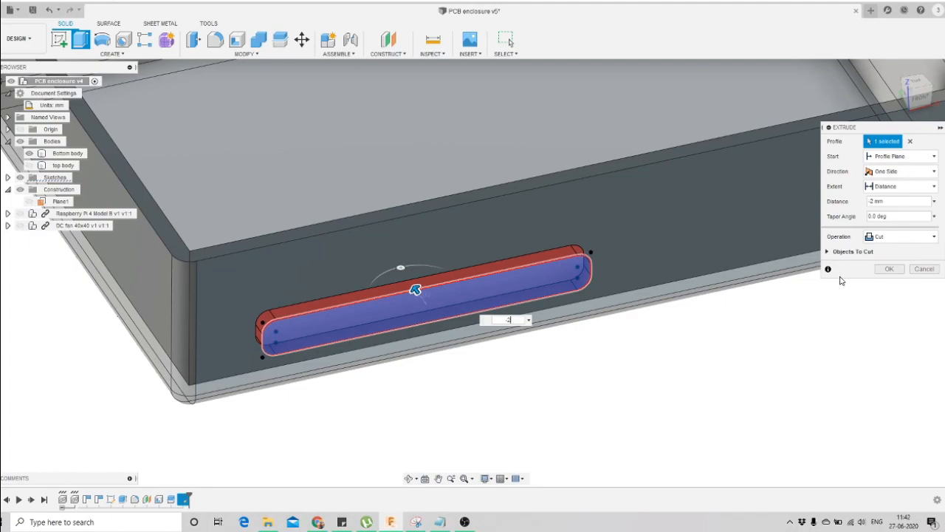
click(879, 272)
Show the Raspberry Pi and fan components again and examine how the slot lines up with the ports
click(411, 479)
drag(432, 369, 441, 305)
key(Escape)
click(20, 213)
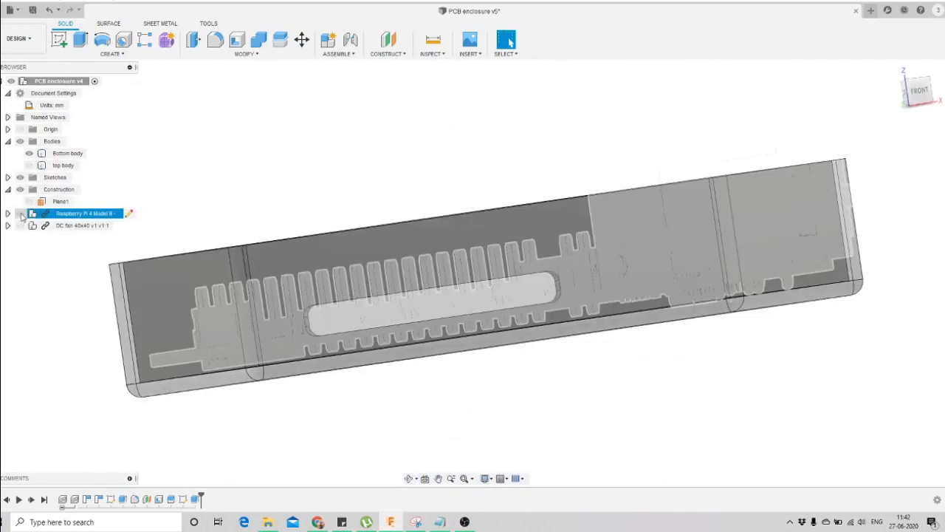
click(20, 225)
click(410, 479)
drag(362, 369, 374, 343)
scroll(553, 326, down, 3)
drag(556, 325, 612, 261)
scroll(602, 299, up, 3)
scroll(602, 300, down, 2)
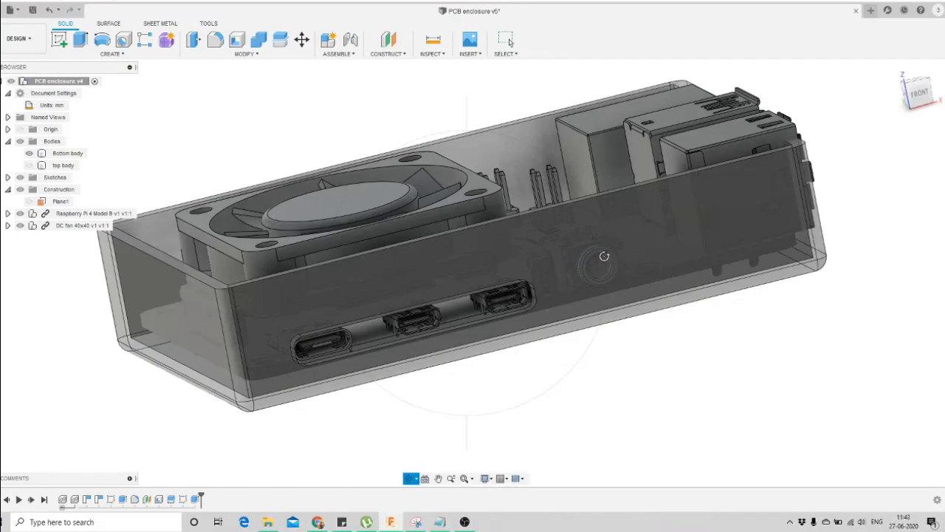
key(Escape)
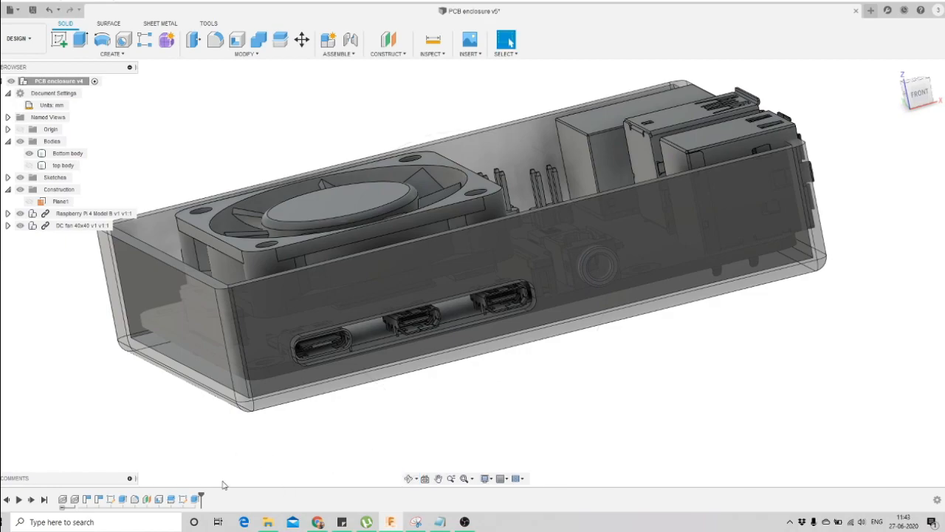
Reopen the front wall's port opening sketch for editing
click(184, 500)
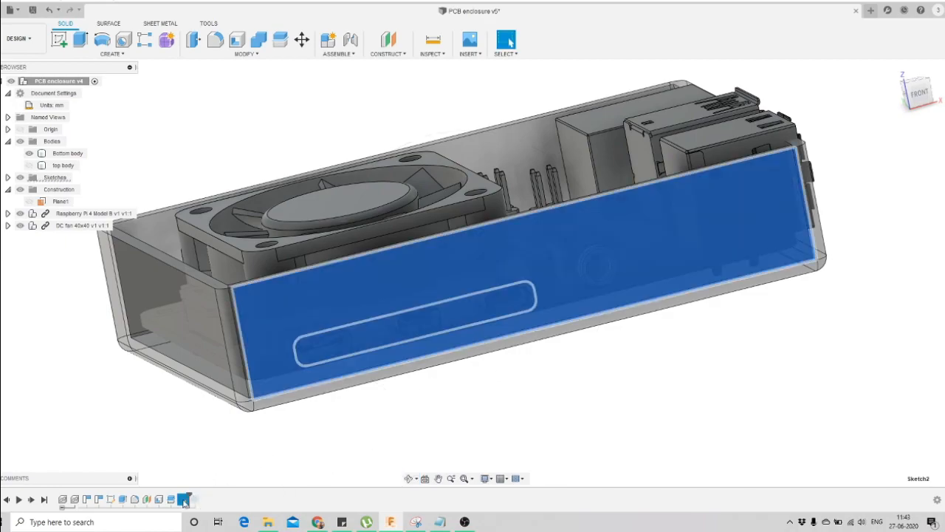
right_click(184, 499)
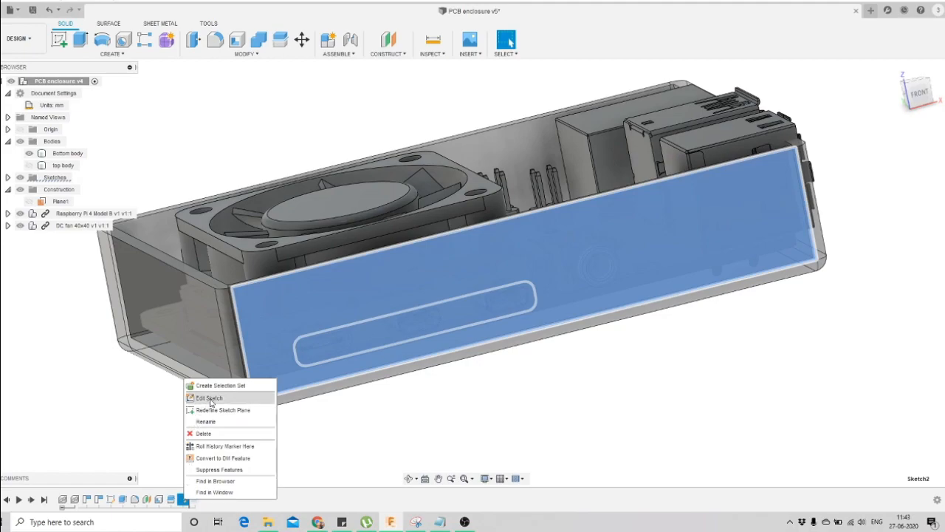
click(209, 398)
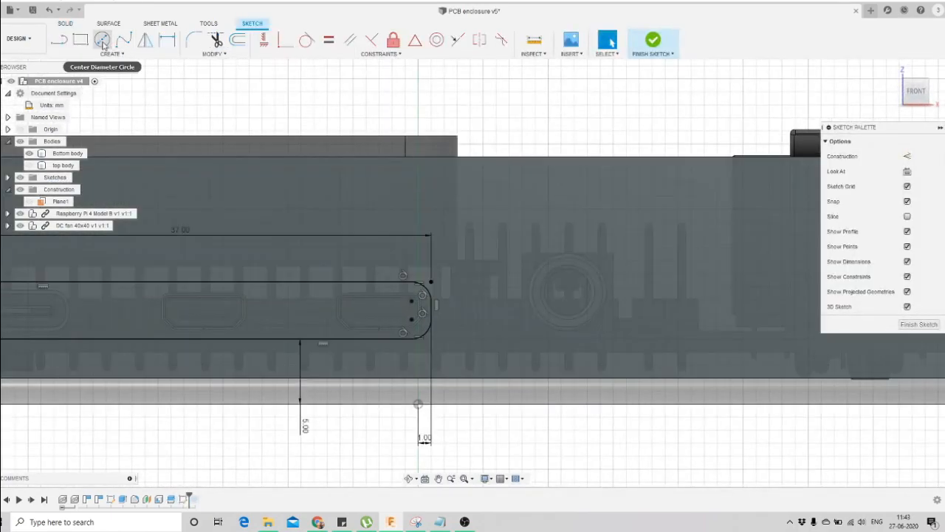
click(102, 39)
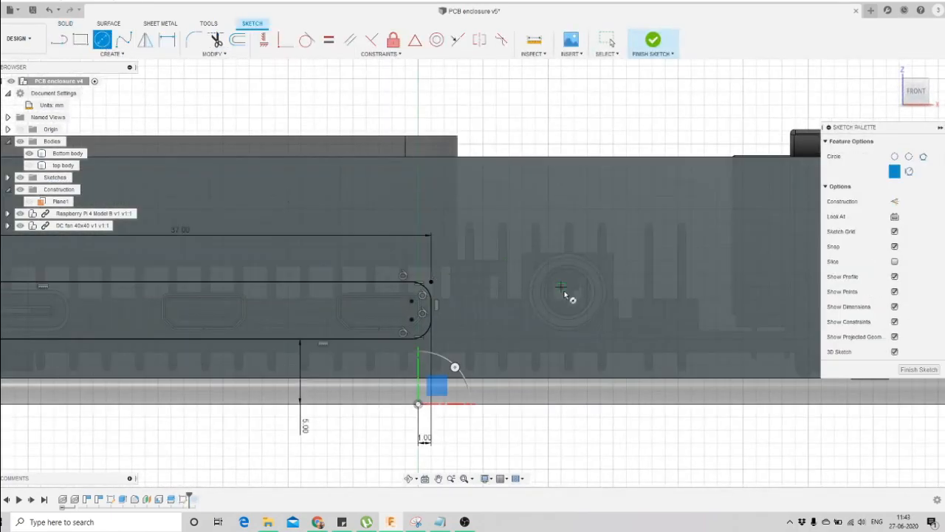
key(Escape)
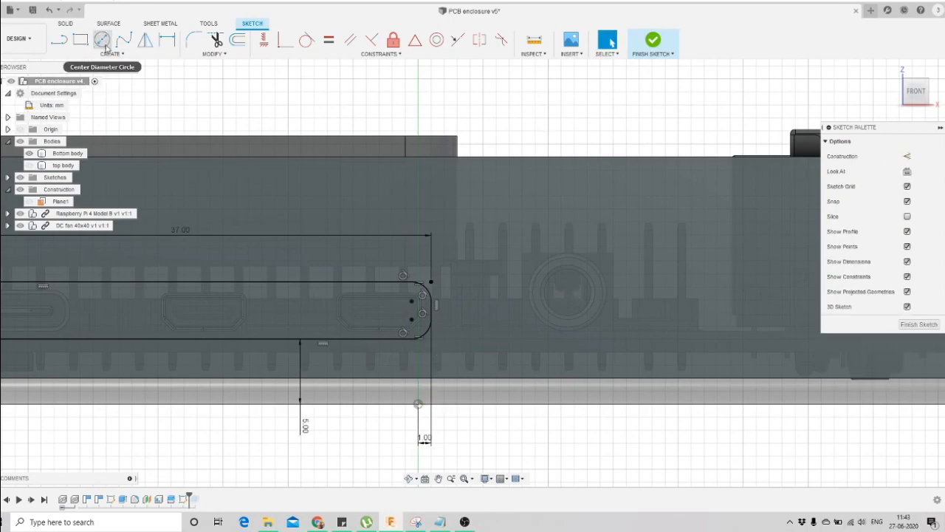
click(103, 41)
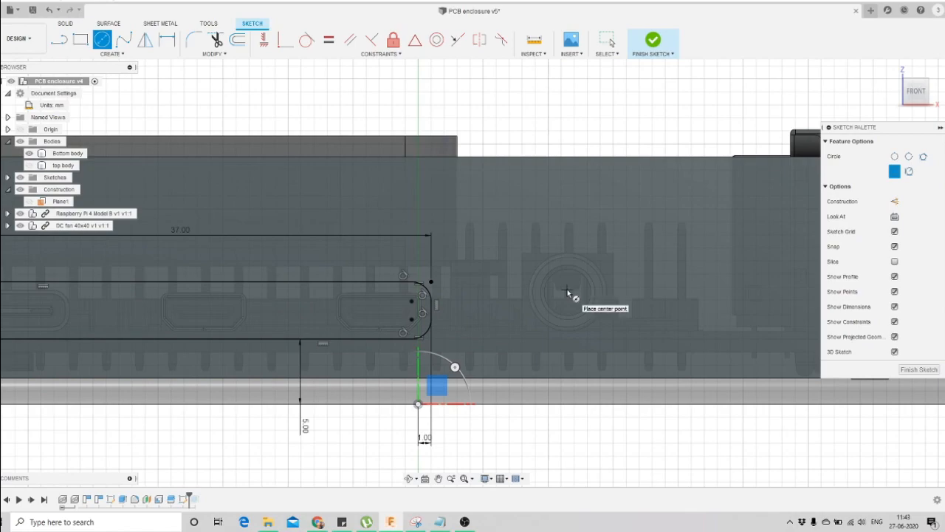
scroll(613, 279, up, 2)
key(Escape)
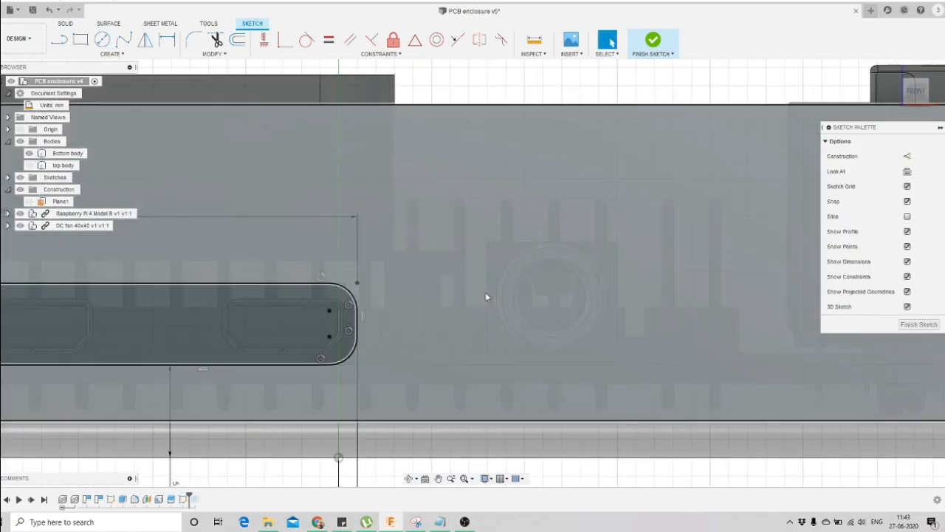
scroll(484, 295, down, 2)
scroll(547, 295, up, 2)
scroll(509, 293, down, 3)
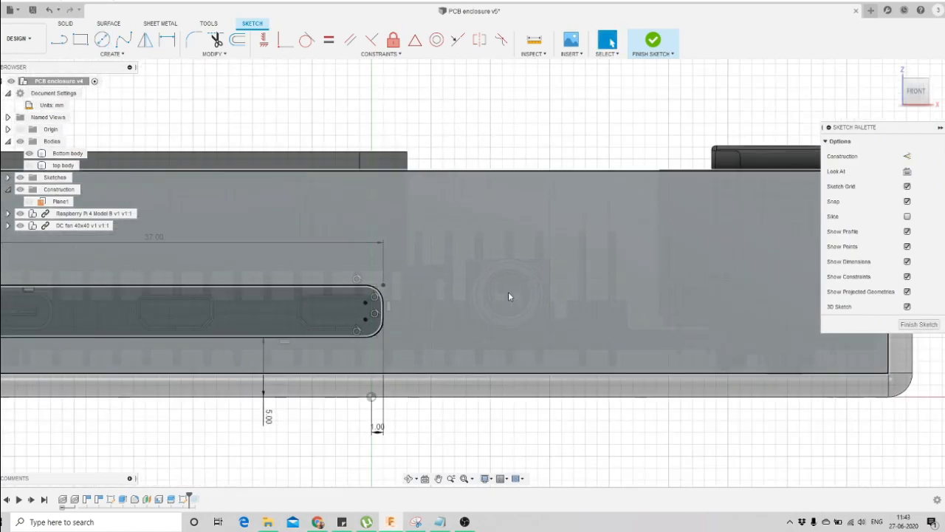
scroll(528, 286, up, 2)
scroll(522, 287, up, 2)
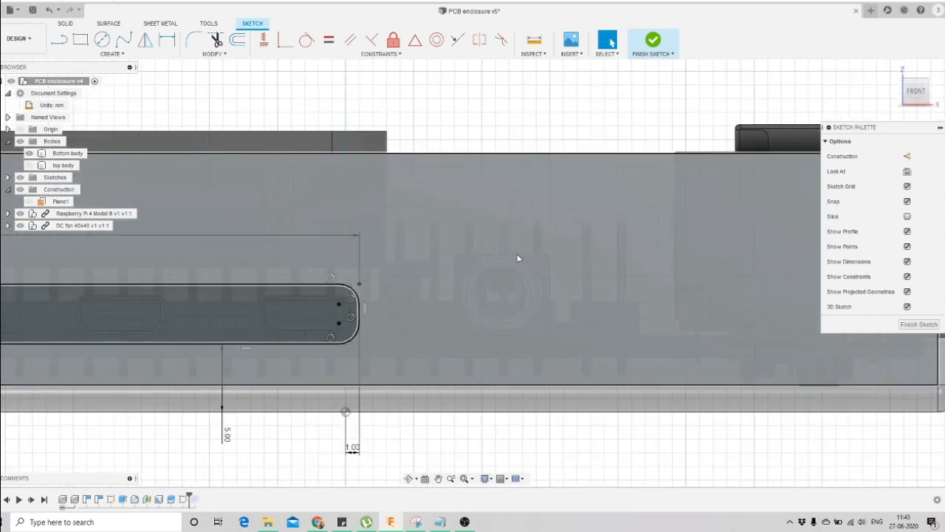
click(608, 223)
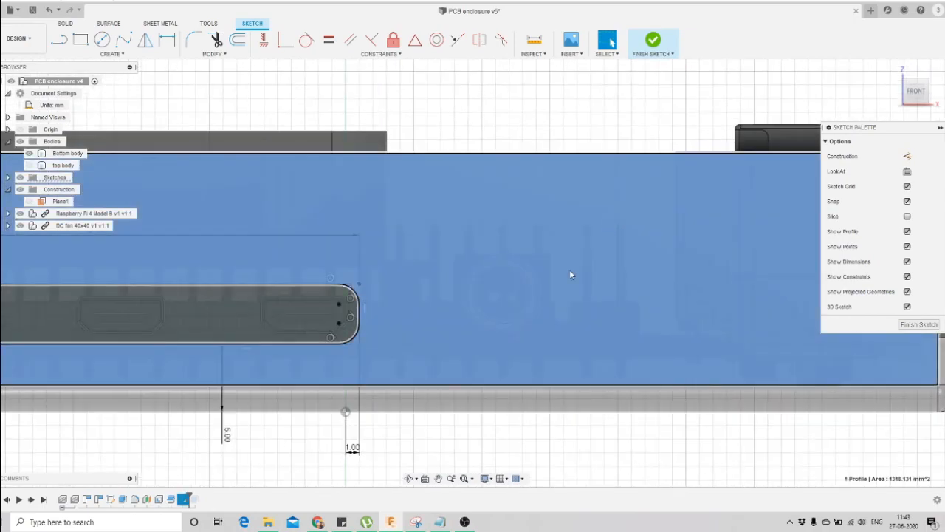
click(417, 456)
Hide the bottom body and the sketches to expose the Raspberry Pi's round audio jack
click(410, 478)
drag(403, 136, 428, 200)
shift+middle_drag(532, 266, 526, 294)
scroll(523, 291, up, 2)
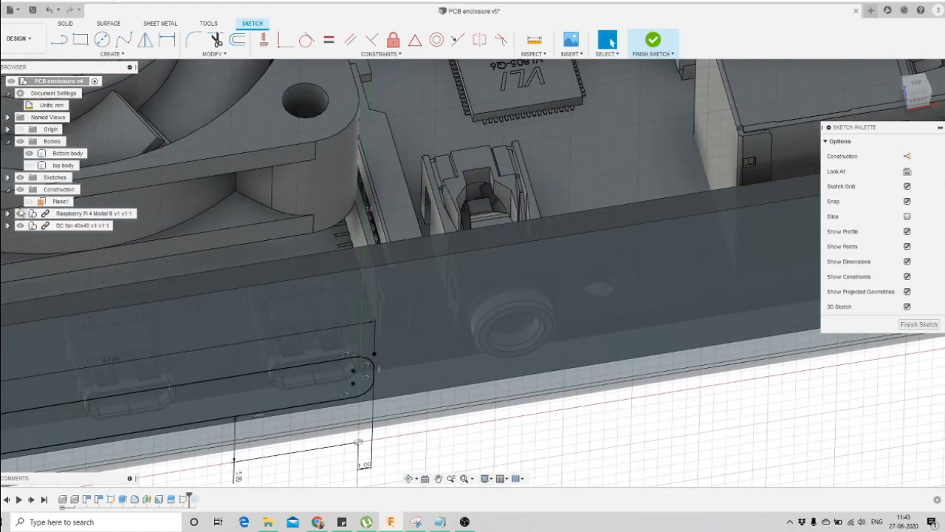
click(29, 154)
scroll(534, 320, up, 1)
scroll(496, 299, up, 2)
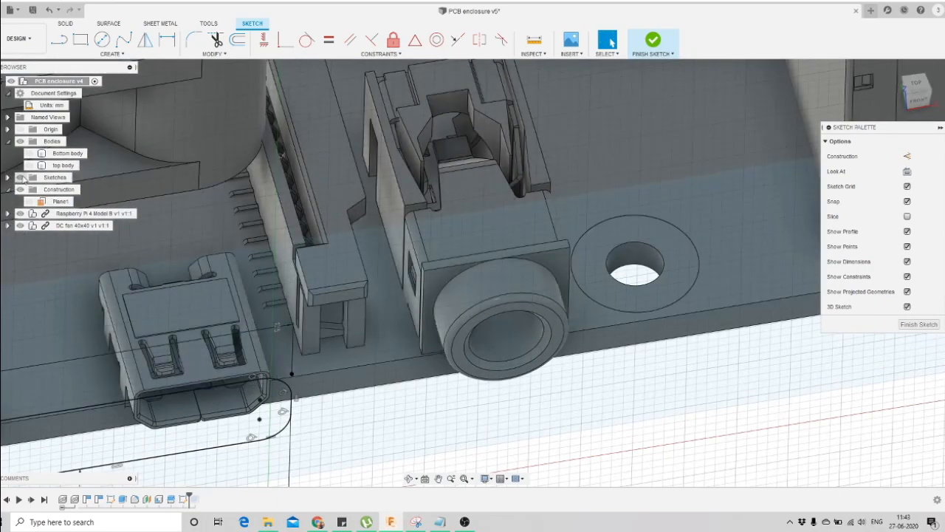
click(21, 177)
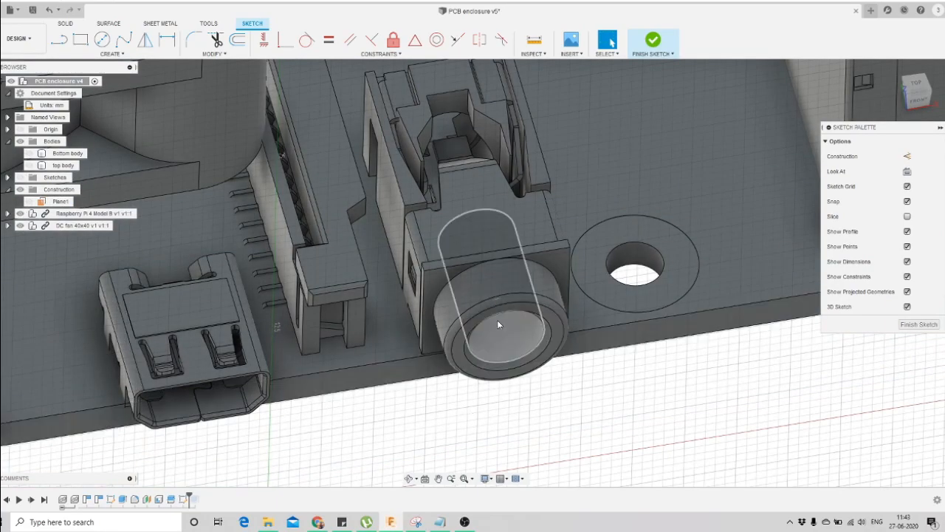
Show the bottom body and examine its front wall against the audio jack's outer rim
click(488, 299)
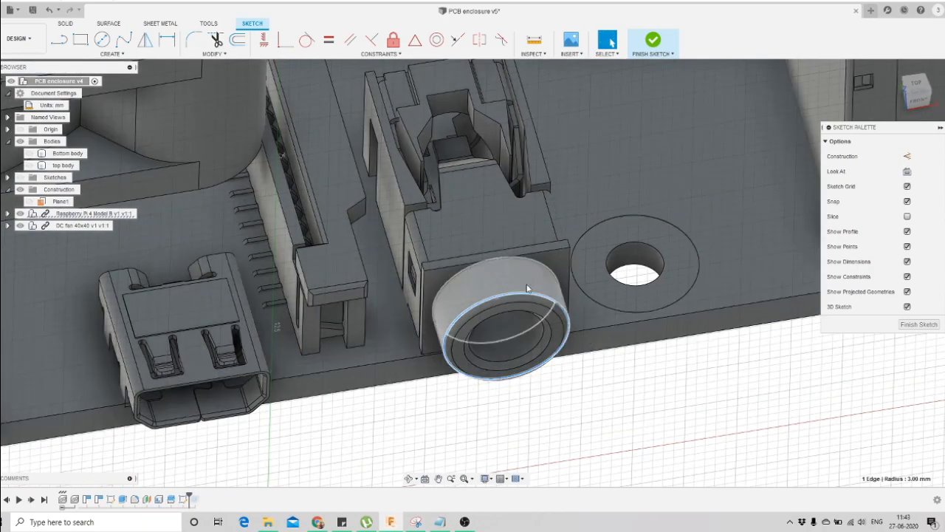
scroll(498, 323, down, 5)
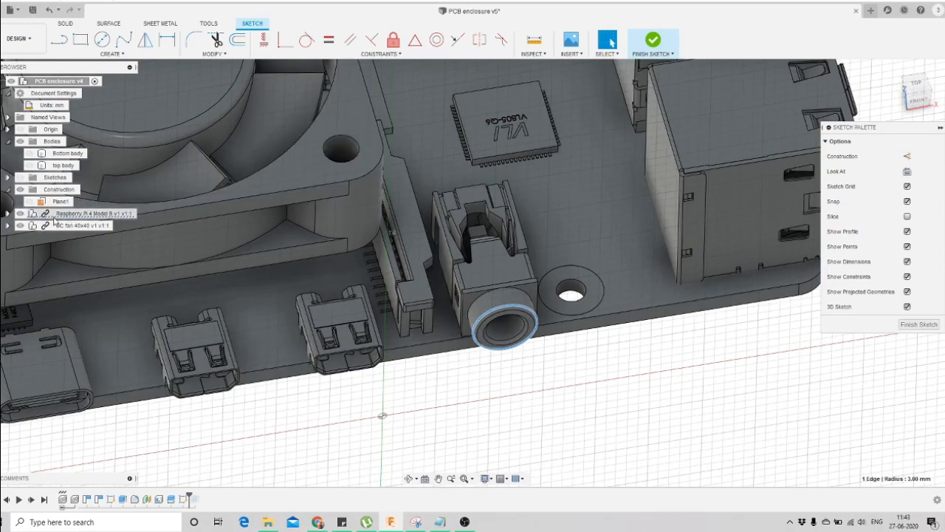
click(30, 165)
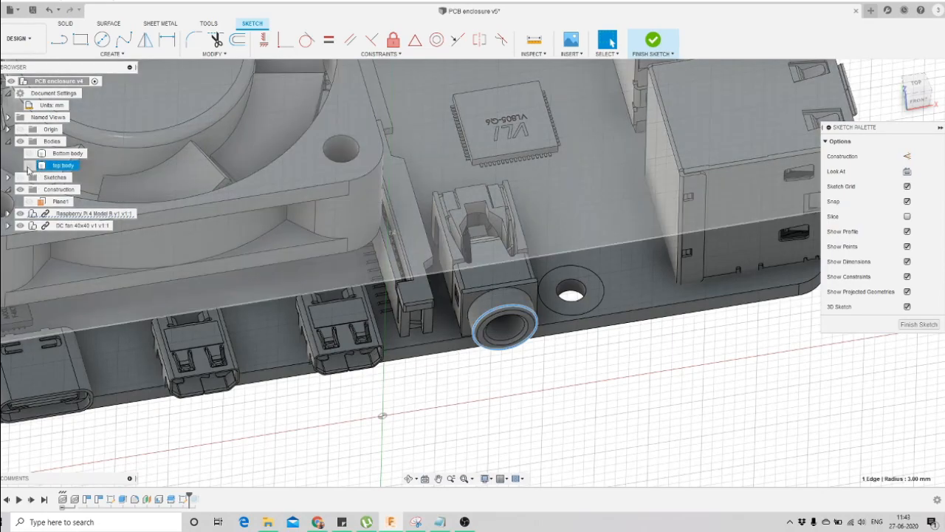
click(30, 166)
click(30, 153)
scroll(597, 275, up, 1)
click(598, 276)
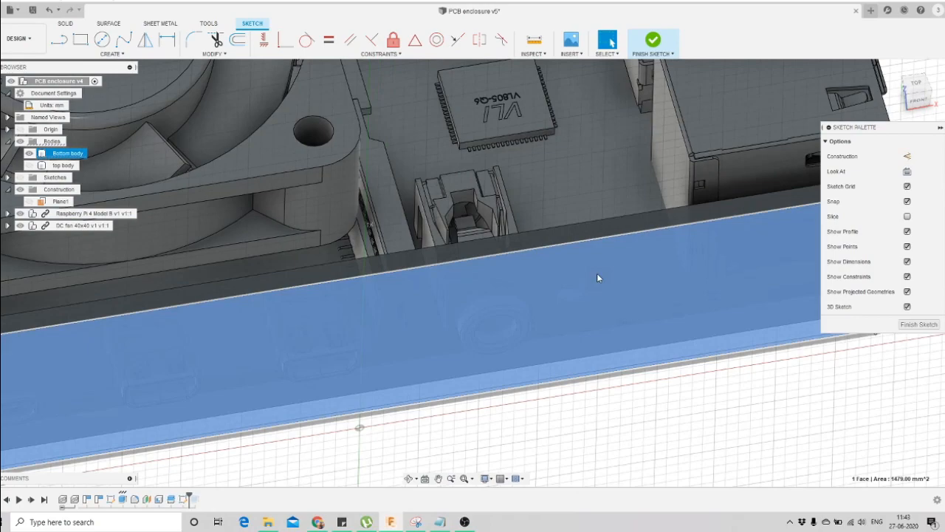
key(Escape)
Project the audio jack's outer circular edge onto the front wall sketch, with the bottom body hidden while picking the edge
click(122, 55)
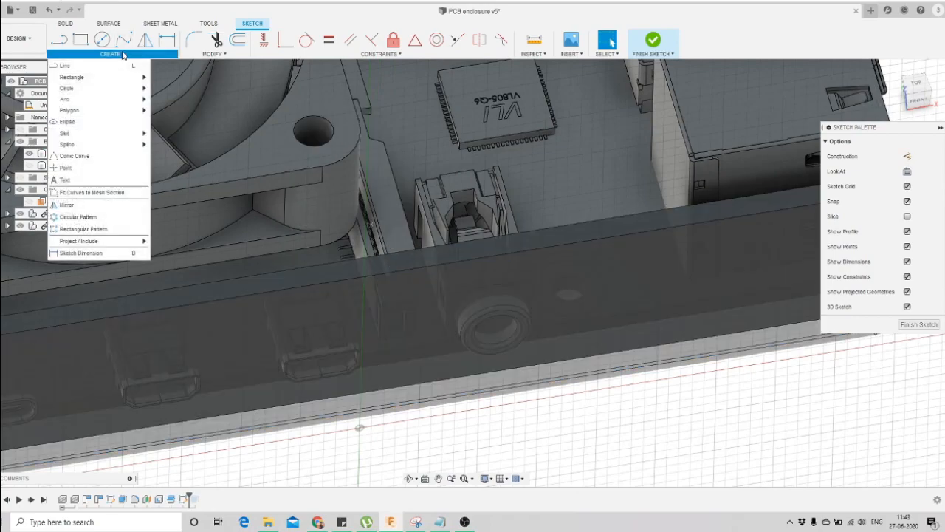
mouse_move(118, 244)
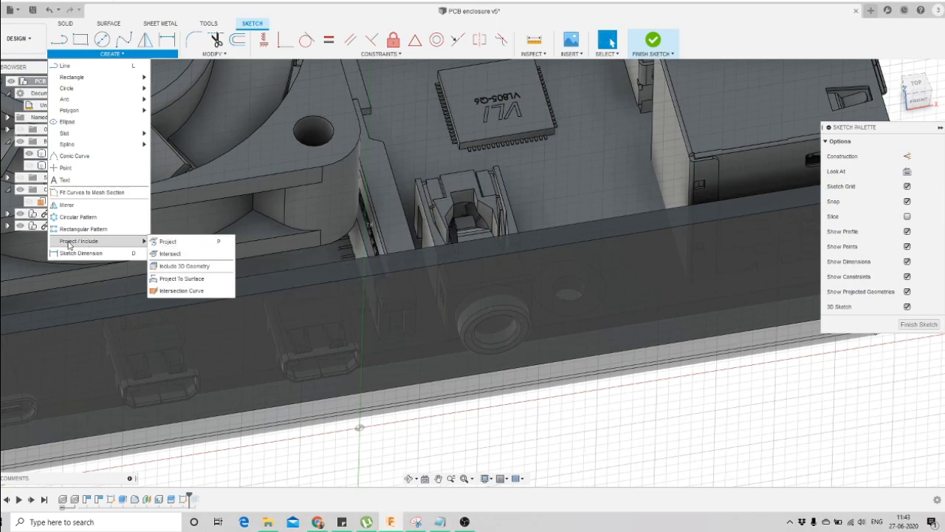
click(168, 241)
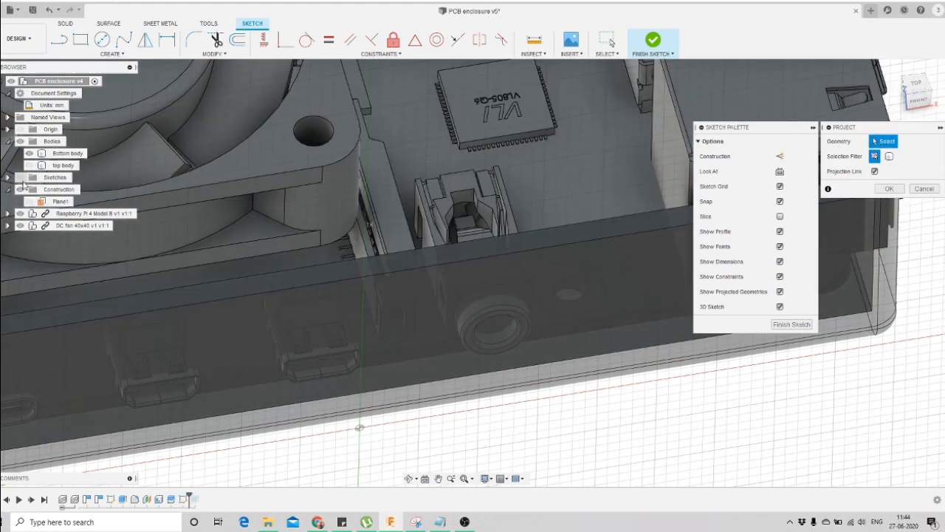
click(377, 360)
click(29, 154)
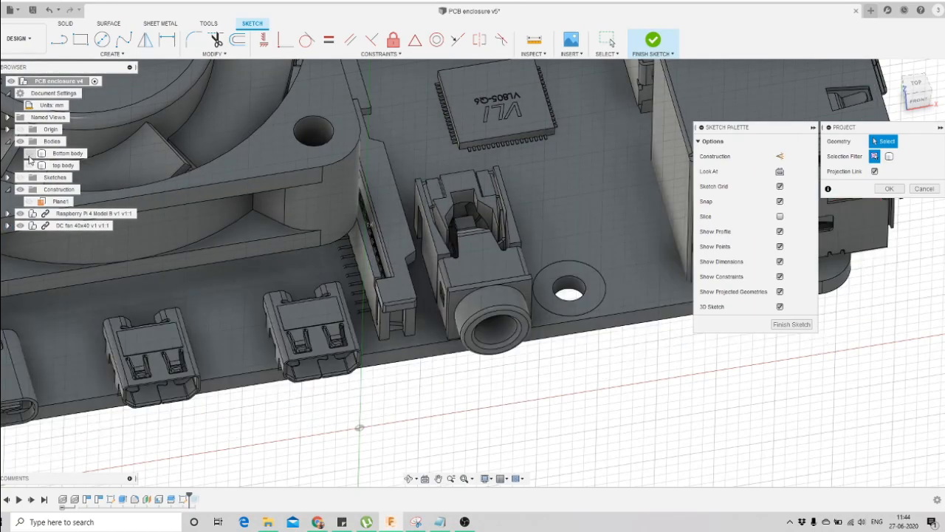
scroll(517, 303, up, 5)
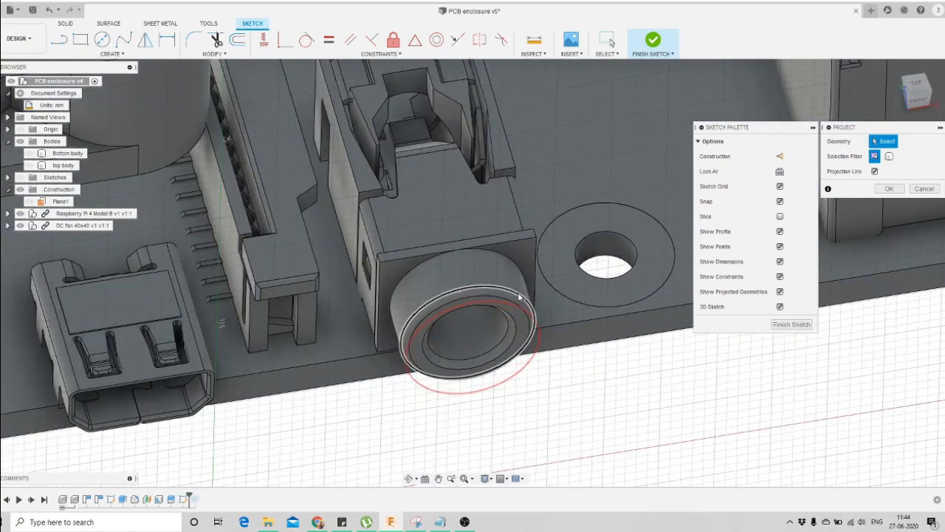
click(461, 294)
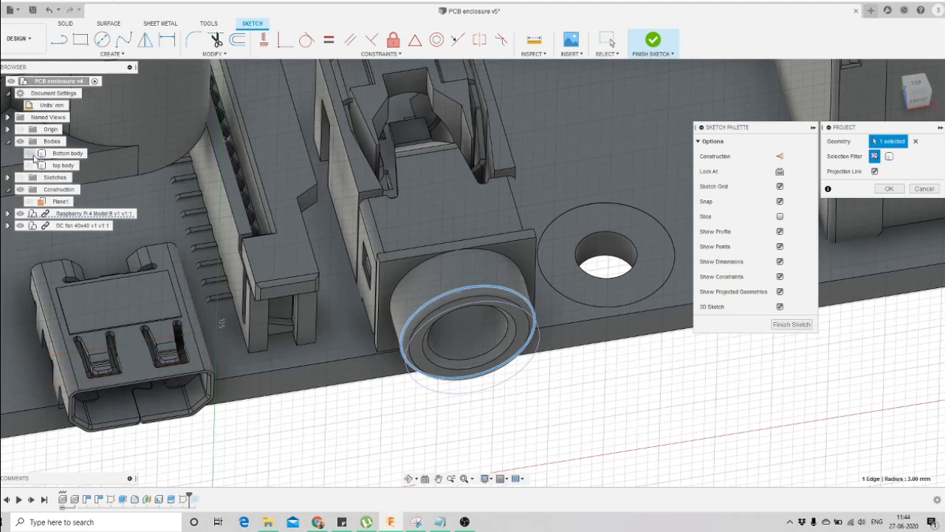
click(29, 154)
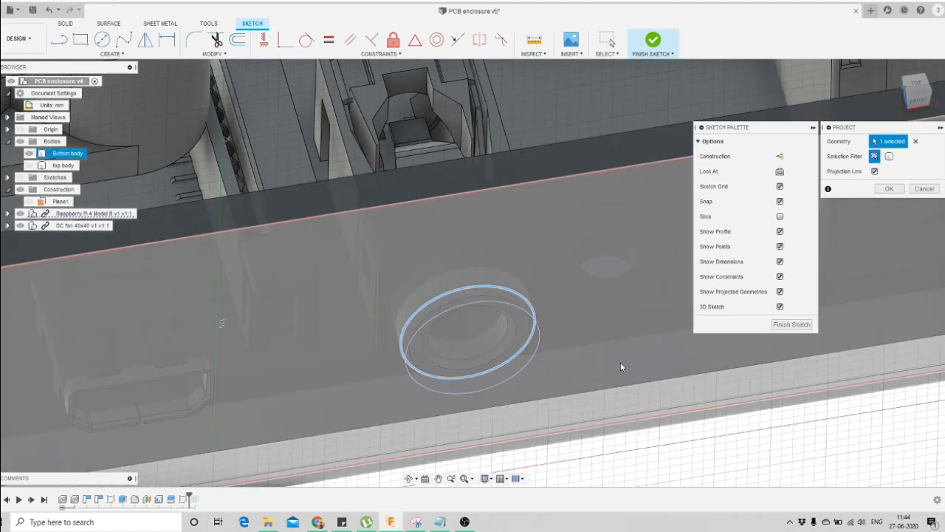
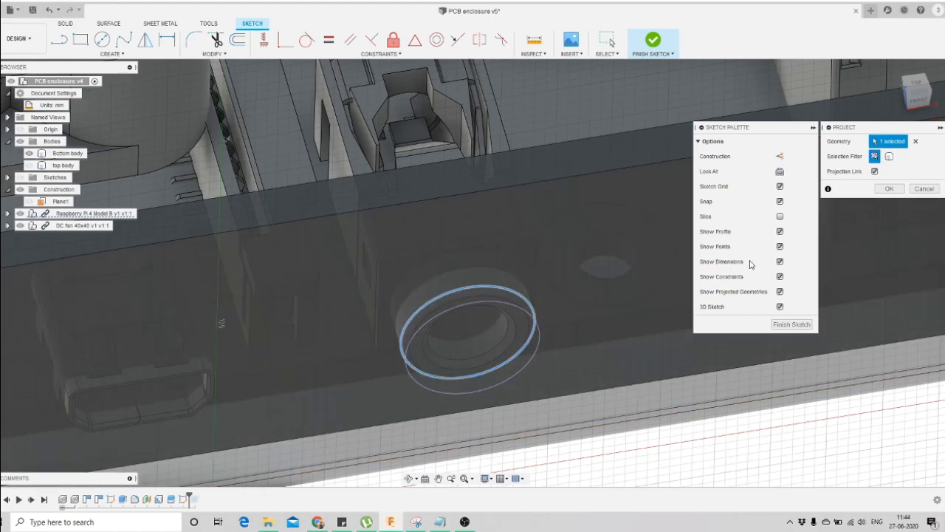
click(888, 190)
Make the sketches visible and view the projected audio jack circle straight from the front
scroll(508, 328, up, 5)
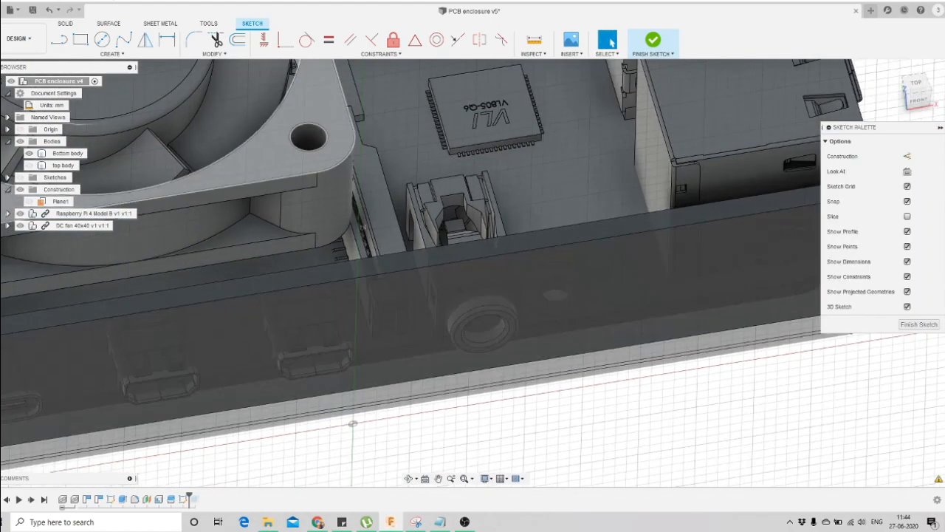
click(21, 179)
scroll(519, 336, up, 3)
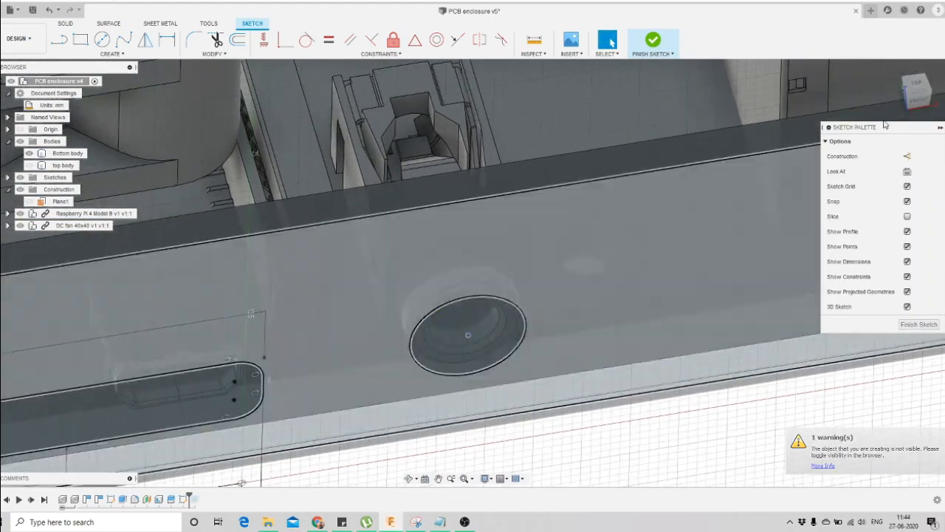
click(919, 104)
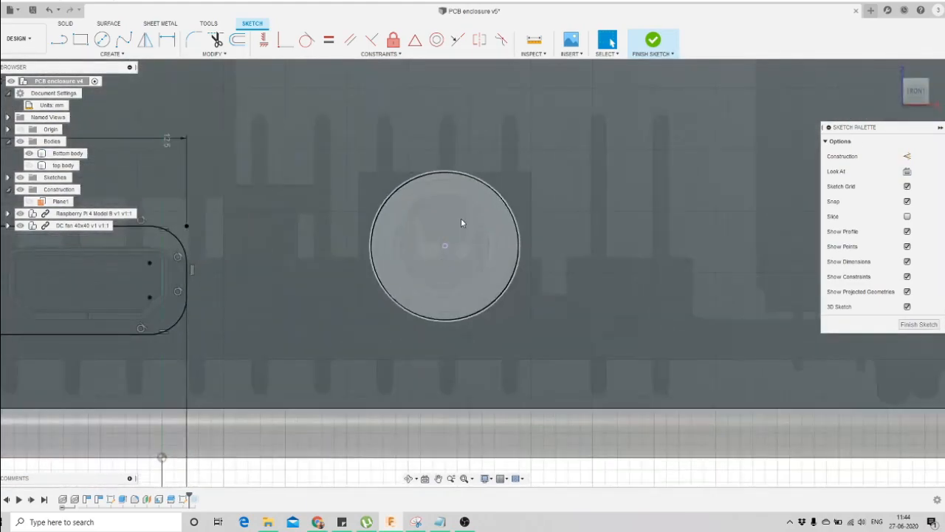
scroll(506, 313, down, 2)
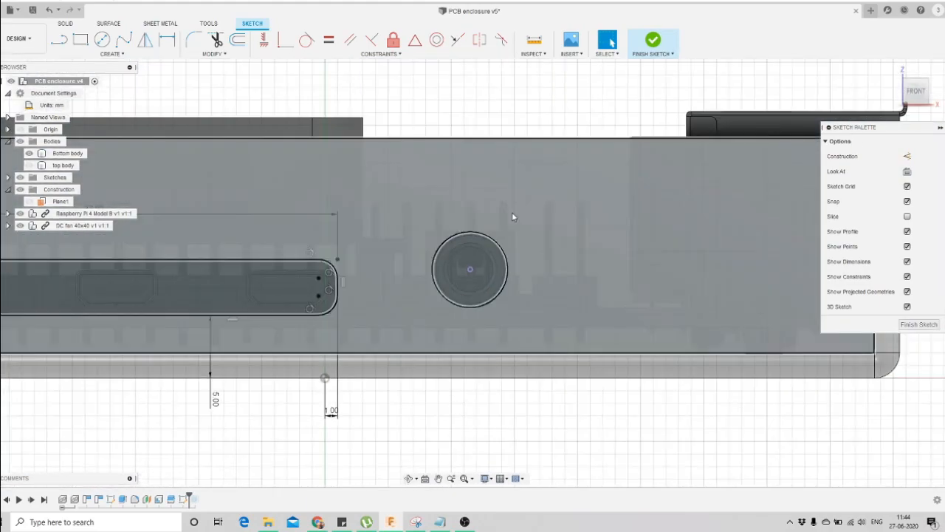
scroll(473, 270, up, 2)
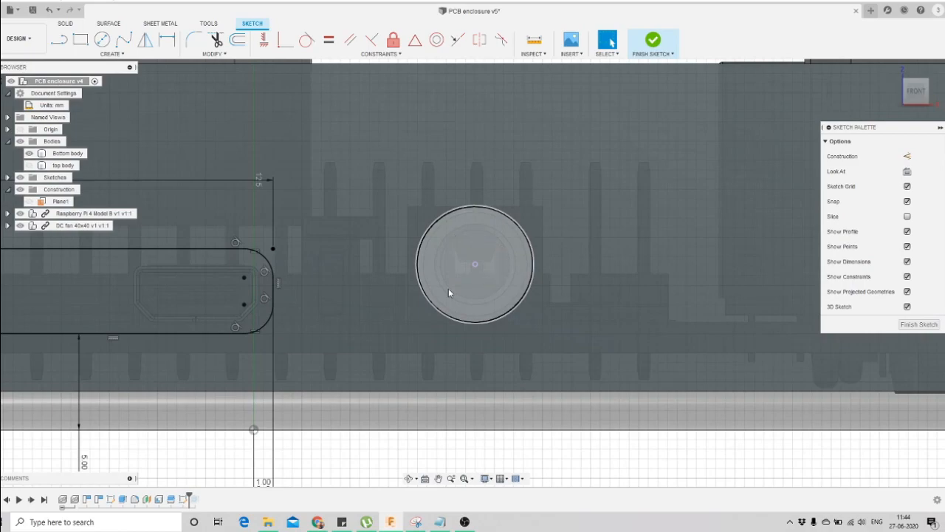
scroll(487, 277, down, 2)
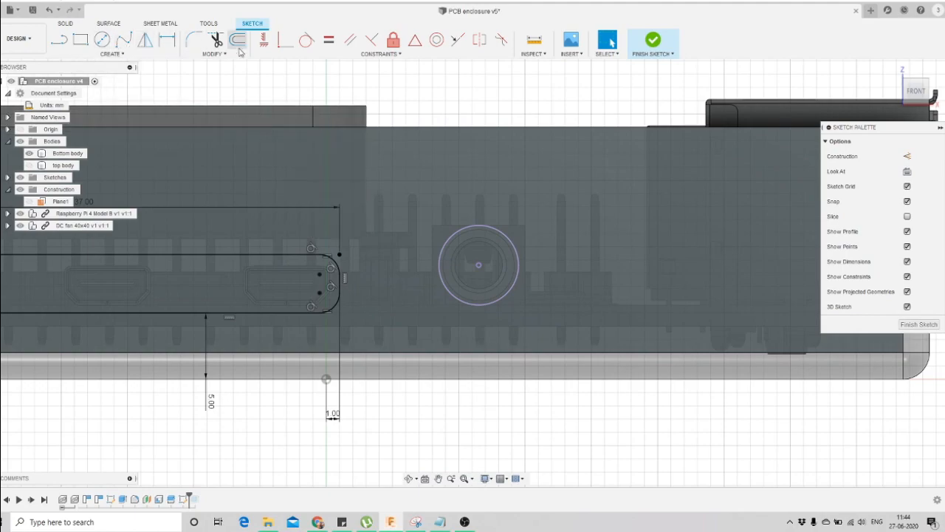
Offset the projected audio jack circle outward by 0.8 mm
click(237, 39)
click(507, 297)
scroll(511, 259, up, 3)
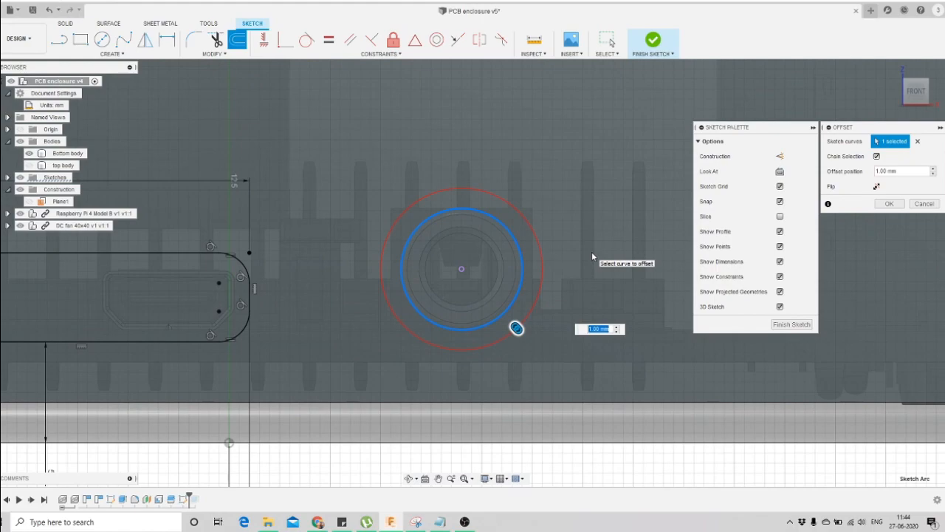
text(.5)
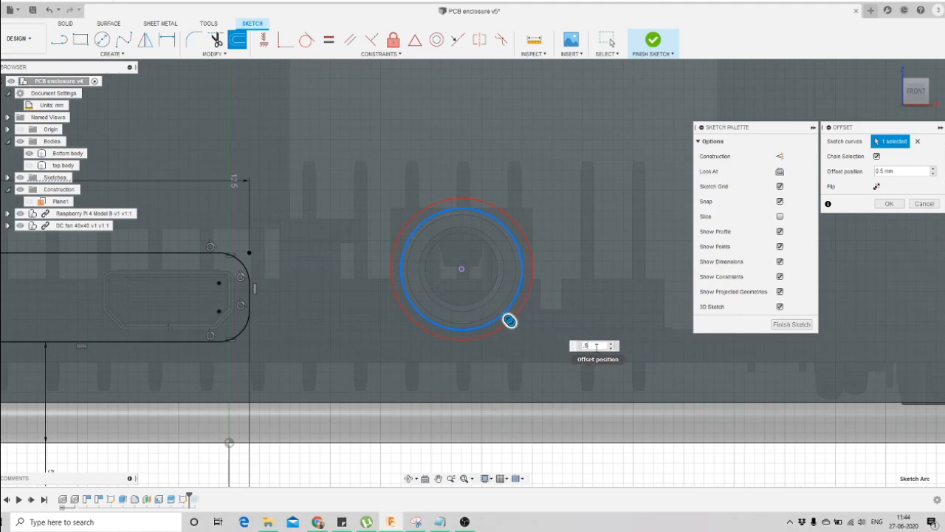
drag(596, 345, 572, 347)
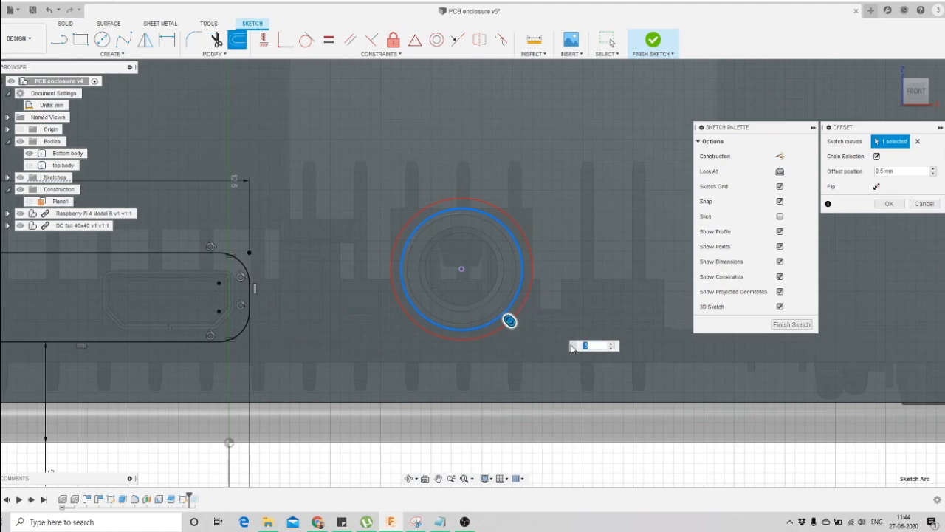
text(.8)
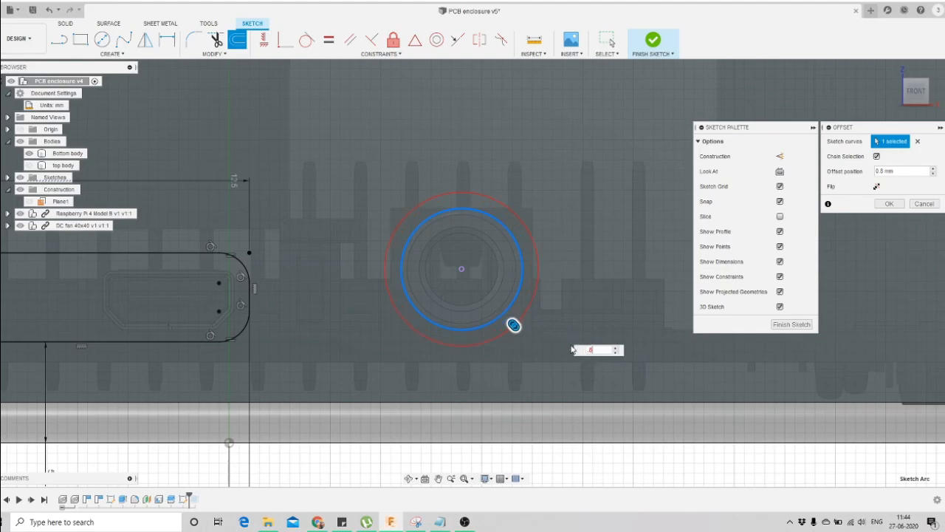
click(901, 206)
scroll(456, 321, down, 5)
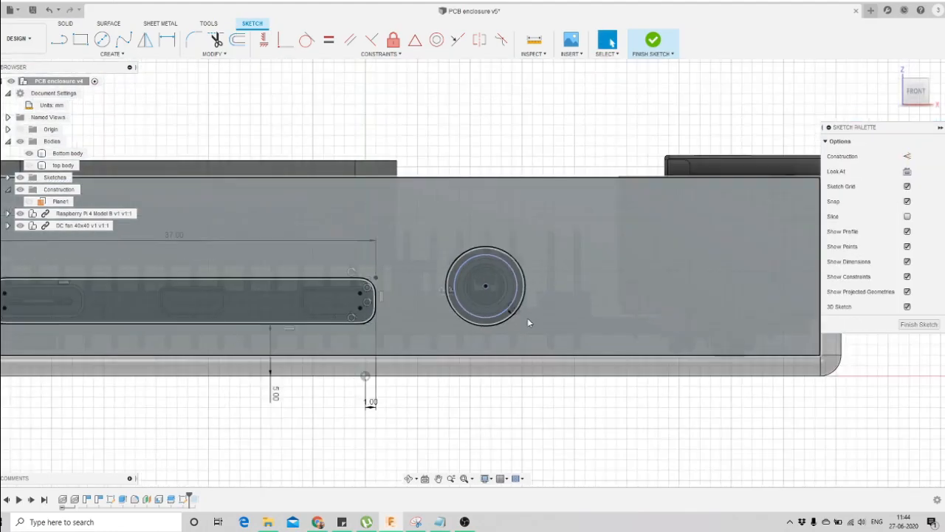
Finish the sketch and roll the history marker forward past the port slot's cut feature
shift+middle_drag(501, 300, 550, 380)
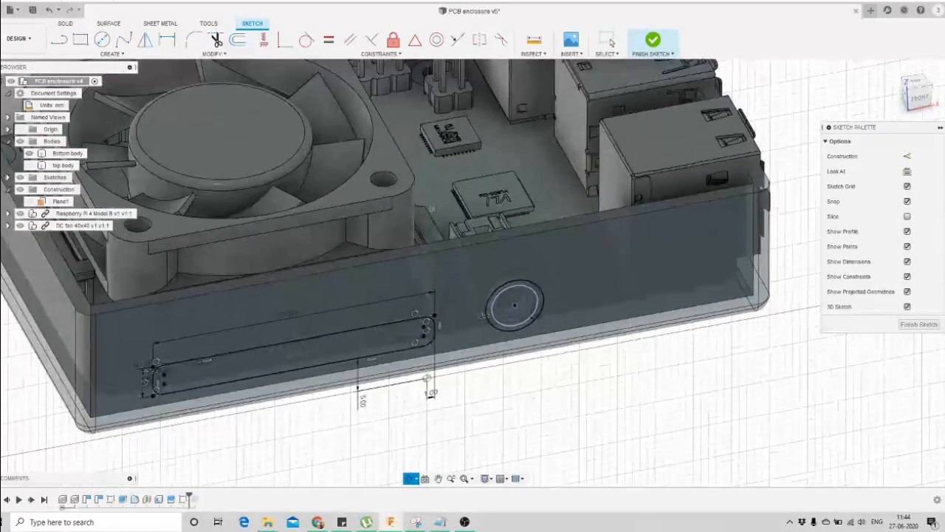
click(653, 41)
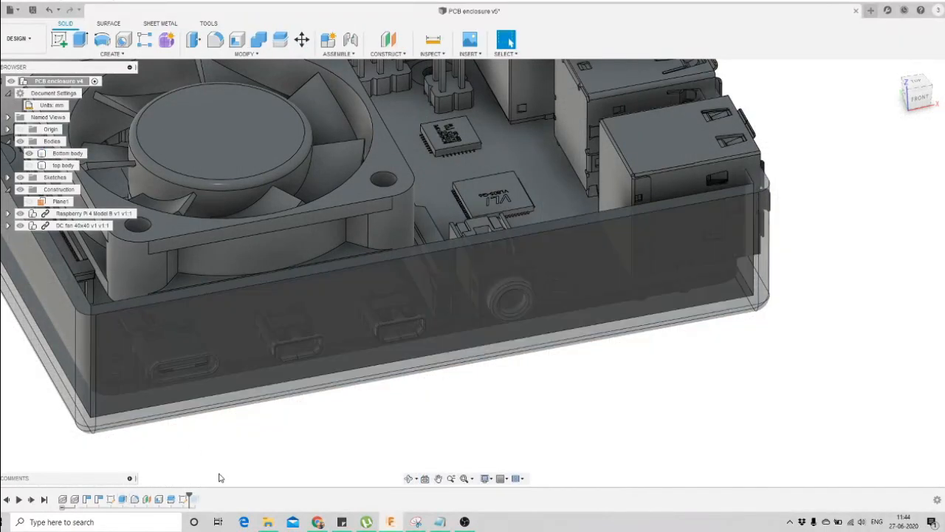
drag(189, 498, 200, 499)
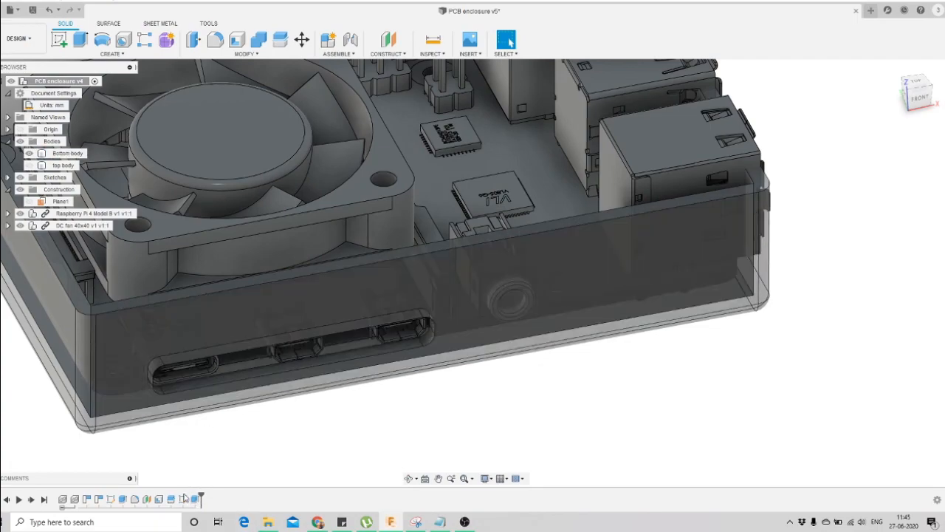
Edit the port slot's cut feature to also include the audio jack circle and its surrounding offset ring as profiles
right_click(197, 500)
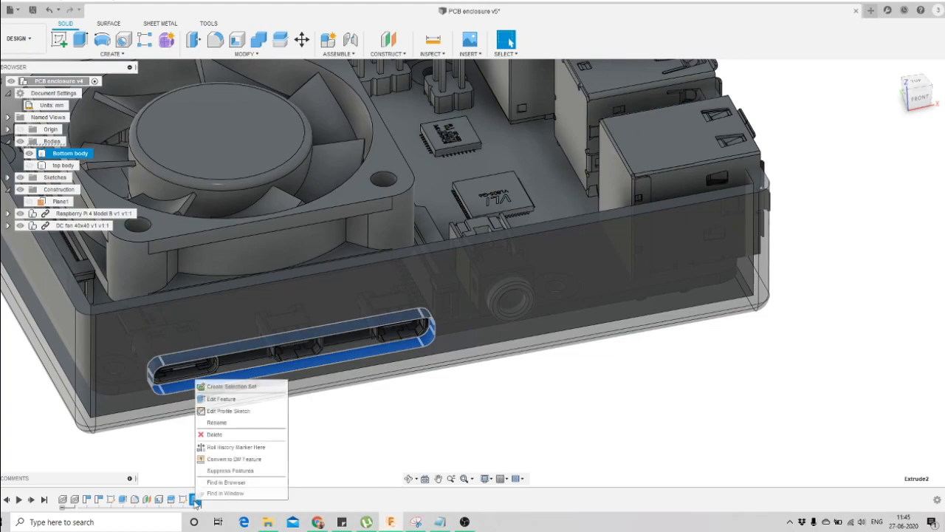
click(221, 400)
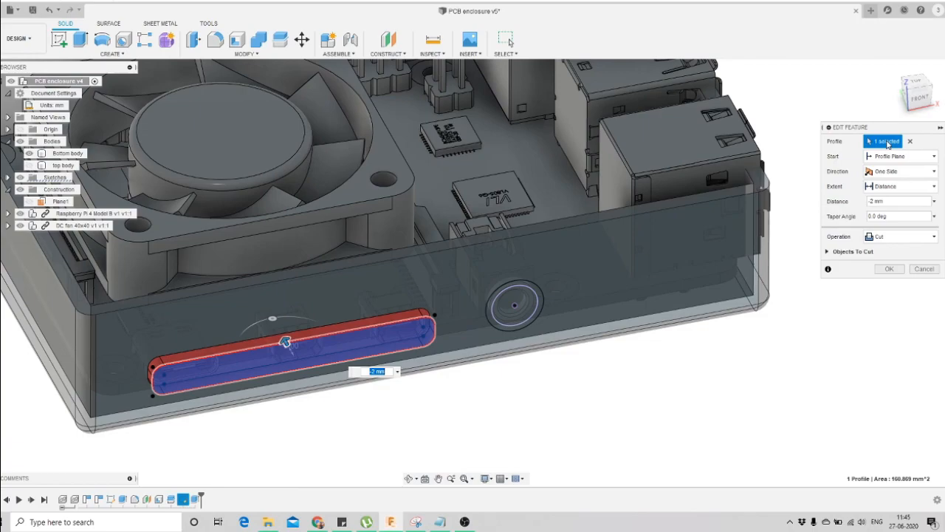
scroll(497, 287, up, 5)
click(517, 308)
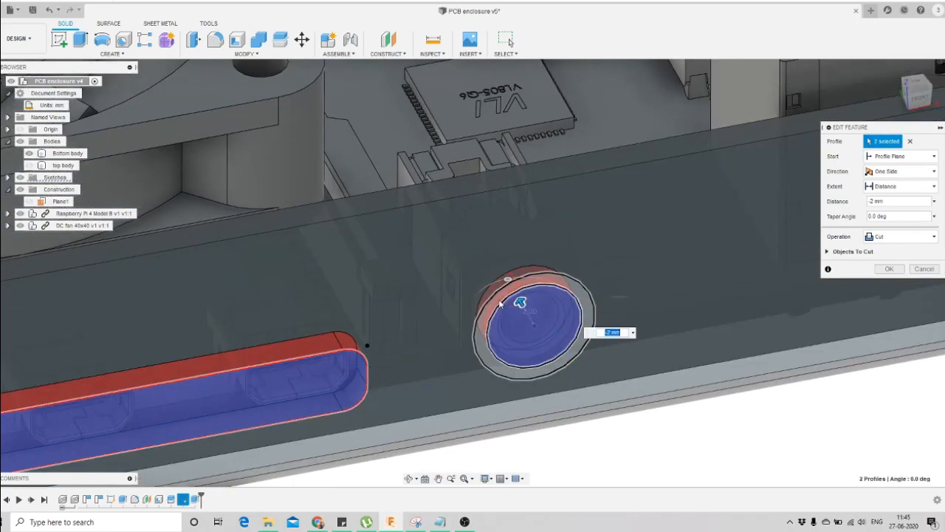
click(500, 302)
scroll(499, 300, down, 5)
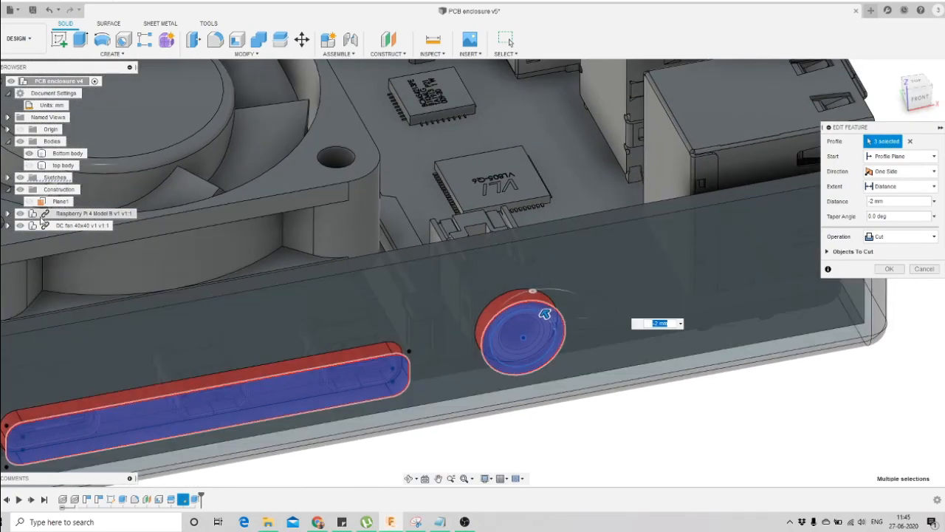
Hide the Raspberry Pi component to limit the cut to the bottom body, and apply the edited feature
scroll(436, 341, down, 5)
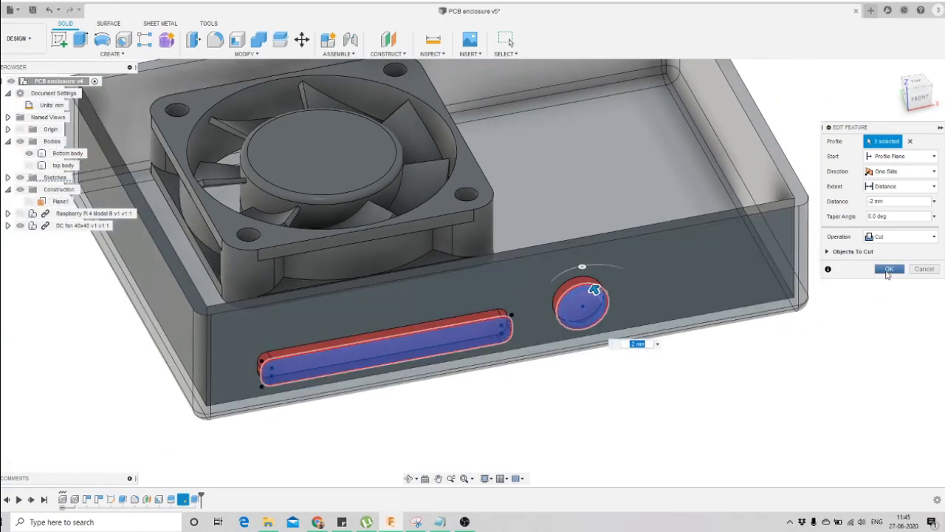
click(828, 252)
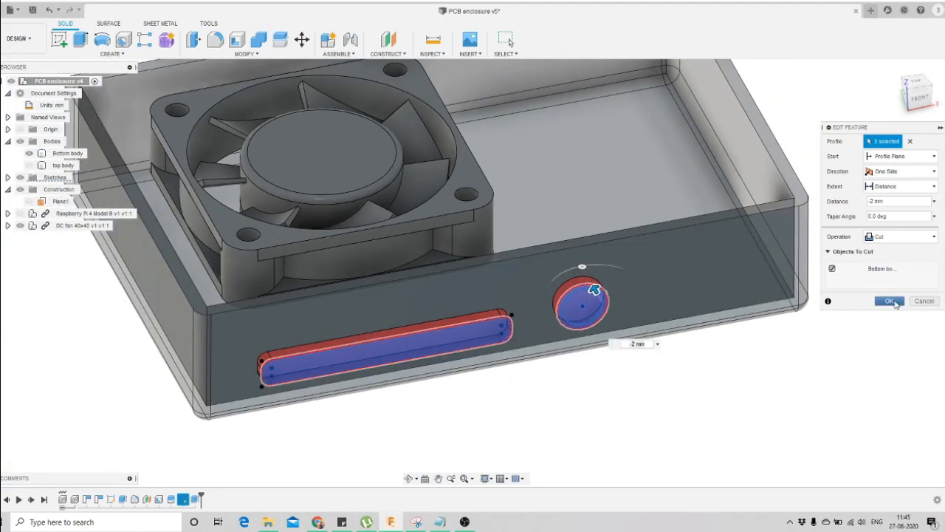
click(890, 302)
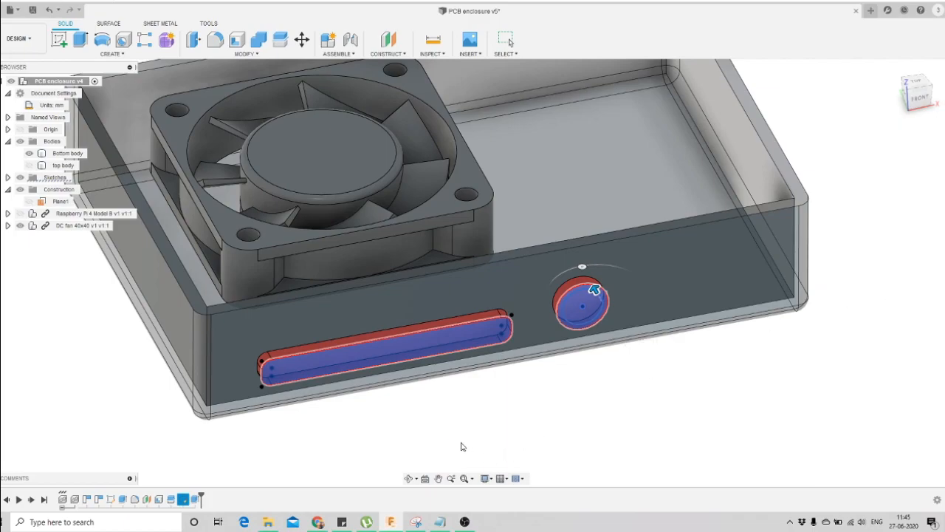
Inspect the openings in the front wall and show the Raspberry Pi component again to compare them with its ports
click(410, 478)
scroll(580, 284, down, 3)
drag(476, 373, 534, 286)
shift+middle_drag(534, 286, 536, 366)
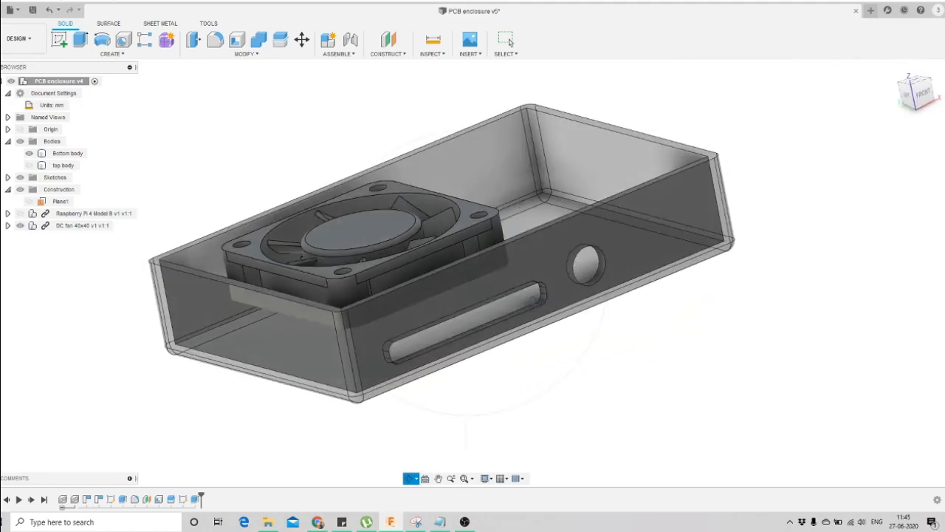
click(20, 215)
scroll(569, 236, up, 4)
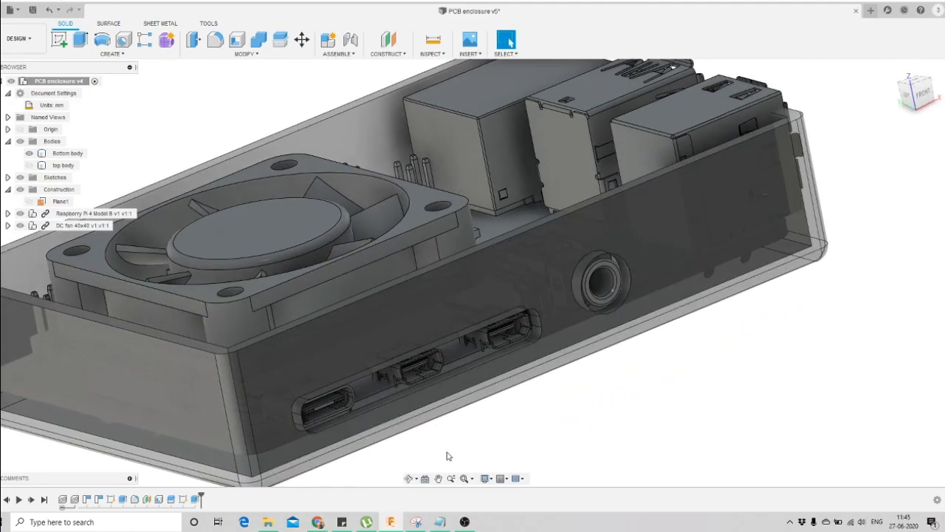
Examine the port openings in the front wall and the right wall beside the USB and Ethernet ports
click(411, 479)
scroll(568, 251, down, 3)
shift+middle_drag(565, 295, 543, 285)
scroll(405, 356, up, 2)
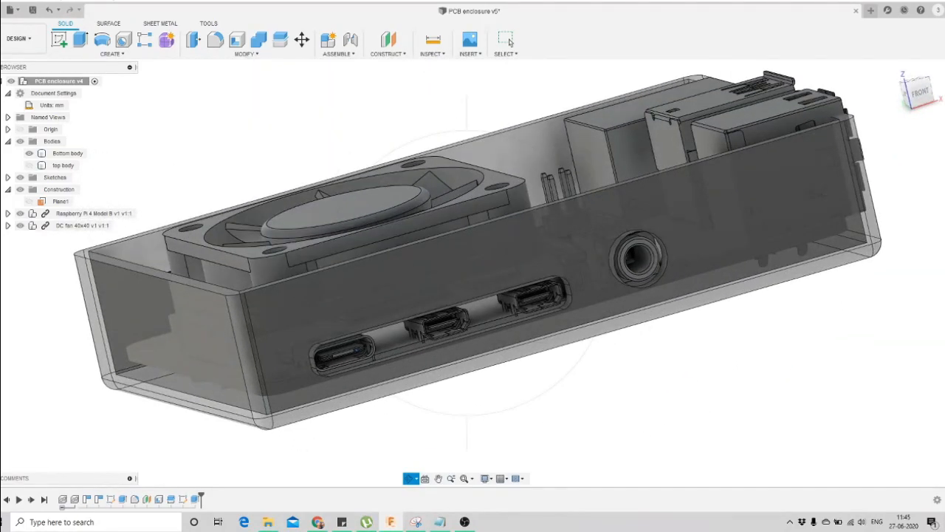
scroll(616, 266, down, 3)
scroll(562, 306, up, 3)
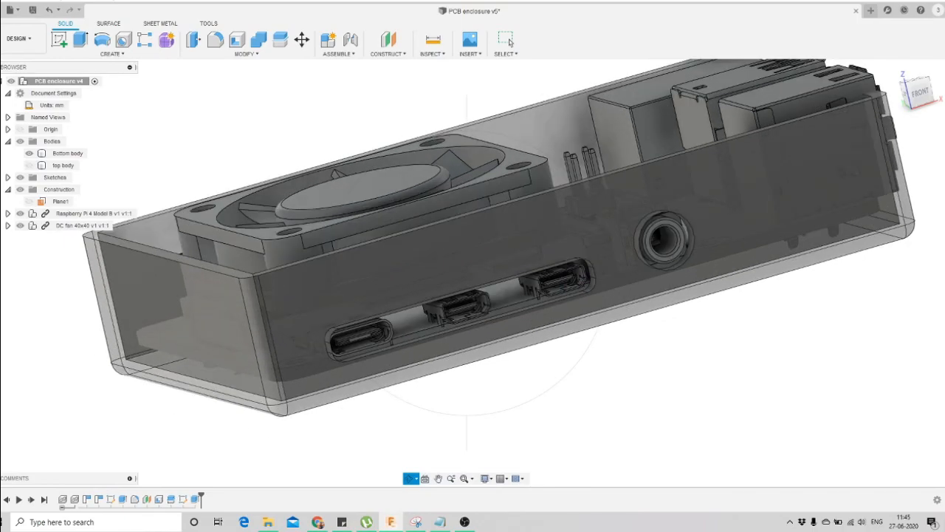
scroll(709, 219, up, 4)
drag(591, 266, 521, 329)
drag(683, 379, 676, 281)
scroll(543, 296, down, 4)
scroll(676, 282, down, 3)
scroll(792, 275, up, 3)
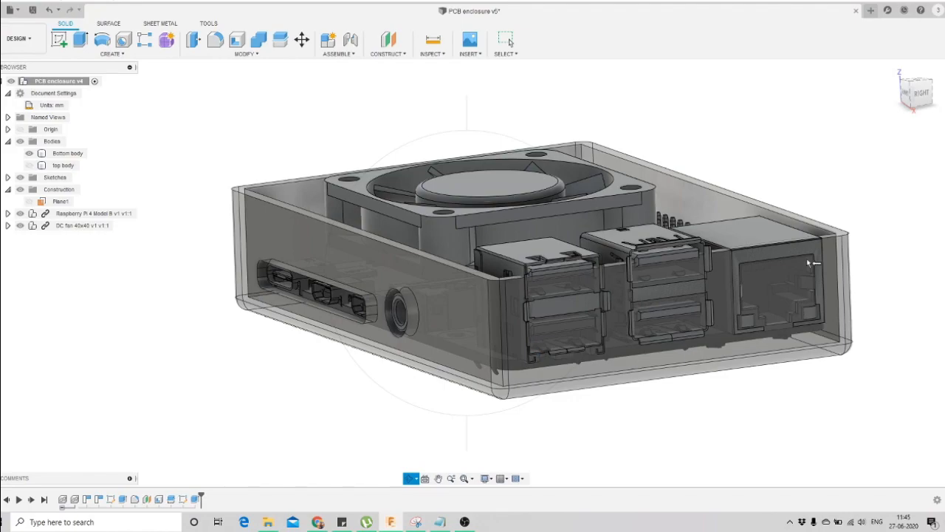
scroll(485, 301, down, 3)
mouse_move(473, 315)
mouse_down()
mouse_move(464, 289)
mouse_move(555, 336)
mouse_move(591, 383)
mouse_move(548, 324)
mouse_move(484, 318)
mouse_up()
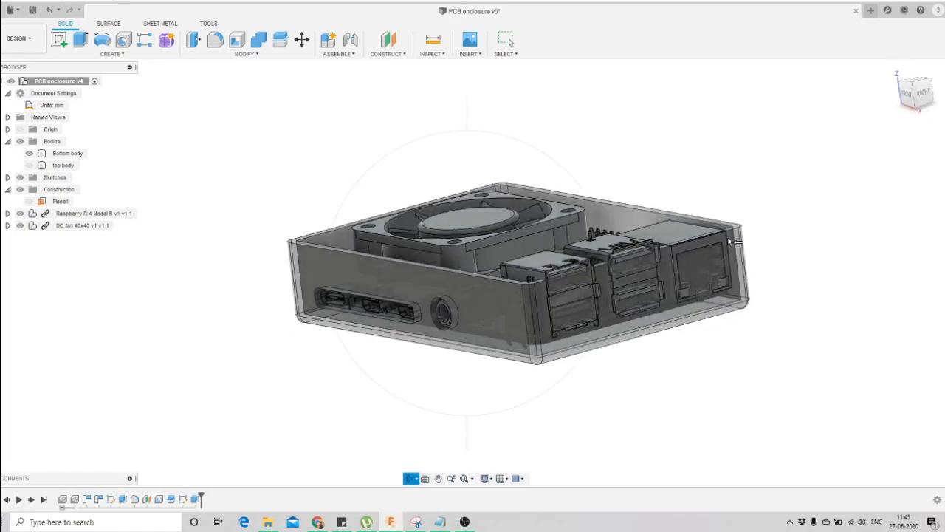
scroll(734, 241, up, 4)
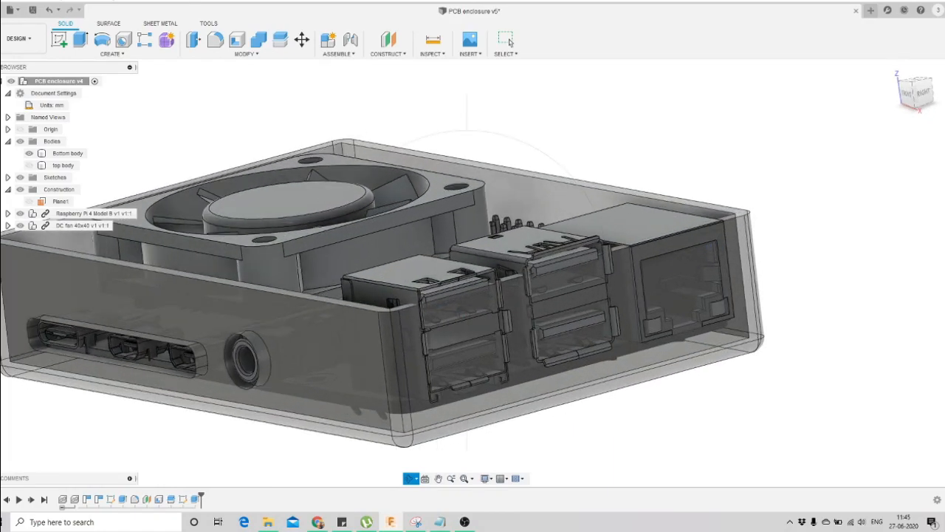
scroll(449, 311, down, 3)
drag(457, 367, 422, 378)
key(Escape)
Show the top body and start a sketch on the bottom body's right wall face, viewed straight on
click(63, 165)
click(28, 164)
click(660, 302)
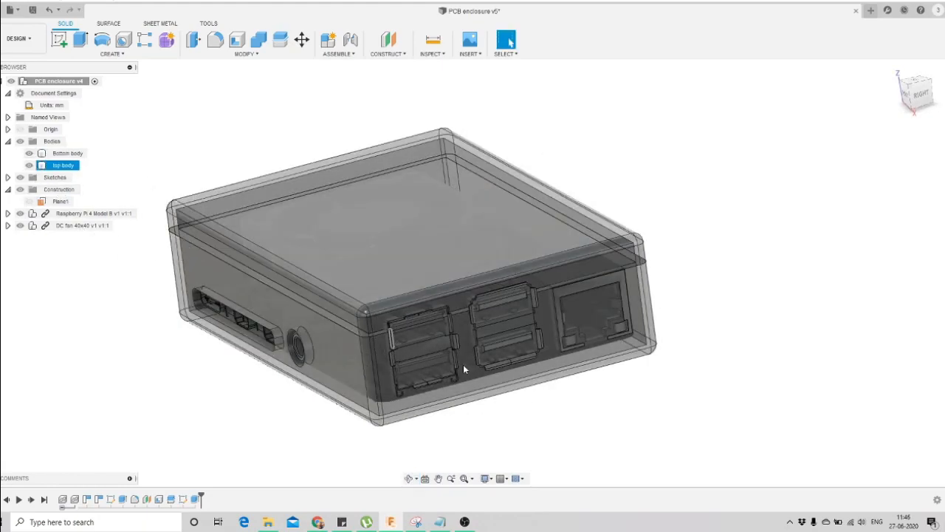
click(463, 364)
scroll(458, 362, up, 2)
click(377, 325)
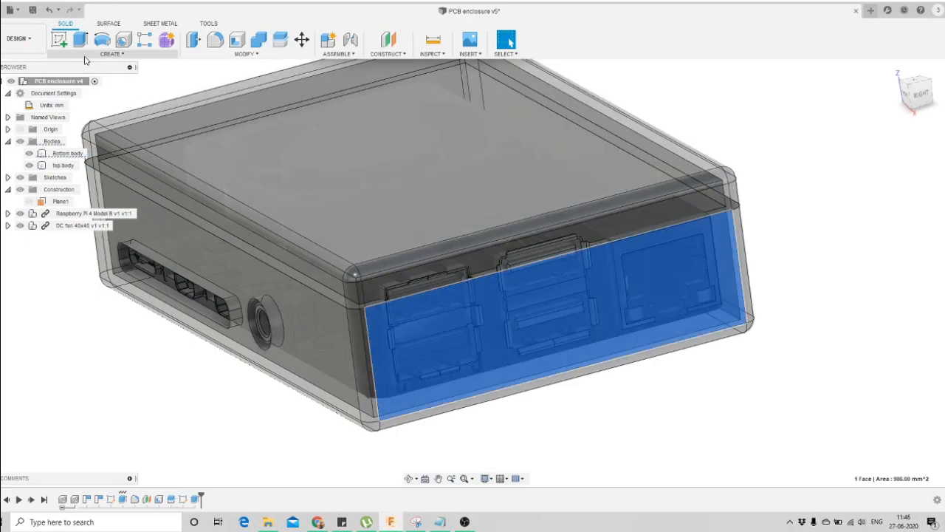
click(60, 42)
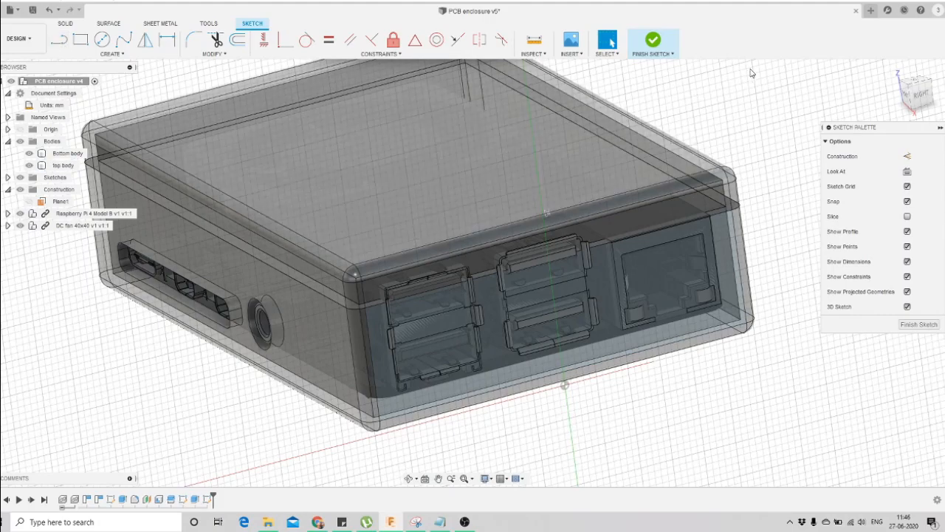
click(425, 478)
click(379, 347)
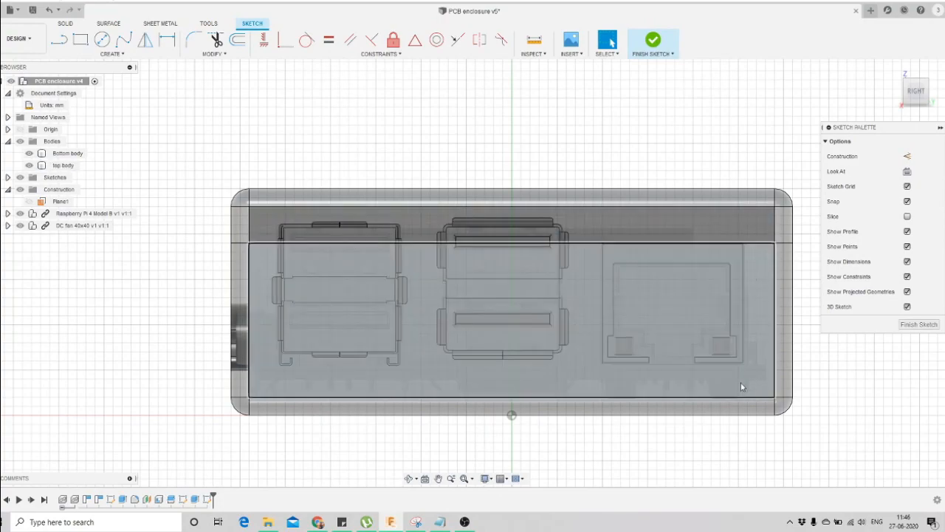
Draw connected lines around the USB and Ethernet ports for the left, bottom and right edges and the lower top edge over Ethernet
click(60, 42)
scroll(316, 314, up, 3)
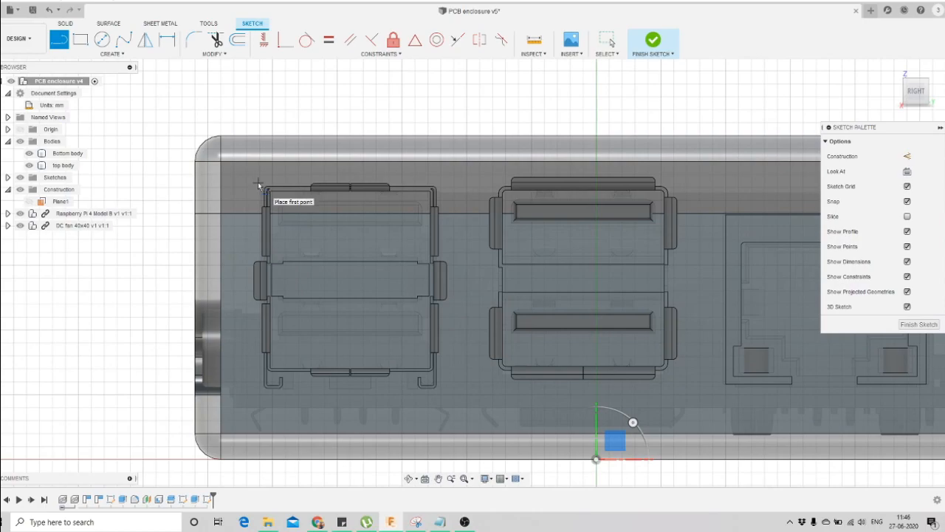
click(251, 181)
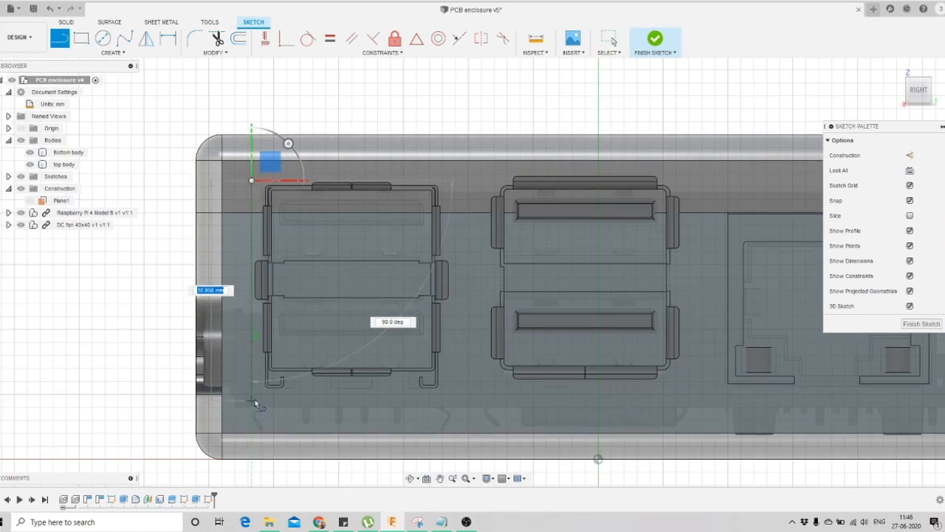
click(251, 400)
scroll(296, 395, down, 3)
scroll(728, 390, up, 3)
scroll(738, 362, down, 4)
click(682, 372)
click(682, 236)
click(522, 236)
scroll(521, 215, up, 3)
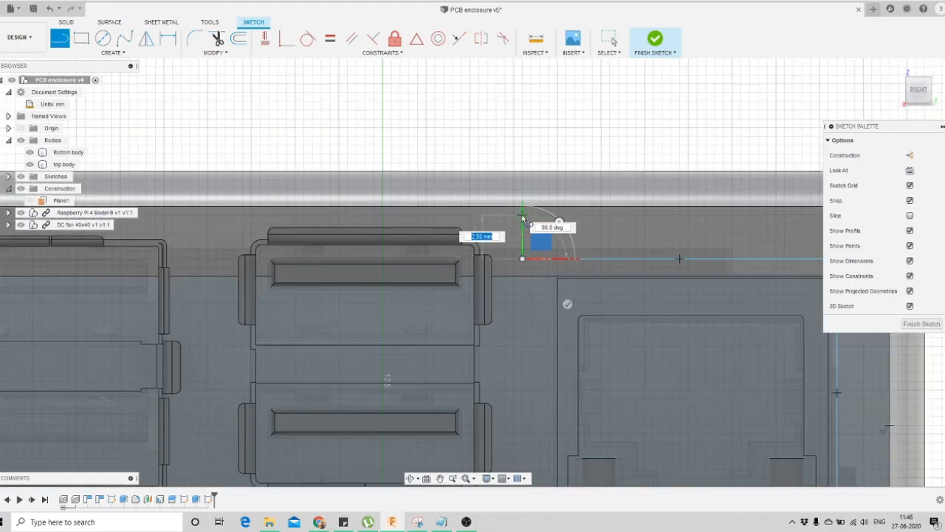
Continue the outline with a short step up beside the Ethernet port and a higher top edge over both USB ports
click(523, 218)
scroll(510, 218, down, 4)
scroll(300, 223, up, 2)
scroll(303, 222, up, 2)
click(309, 217)
key(Escape)
scroll(325, 245, down, 4)
scroll(302, 255, down, 1)
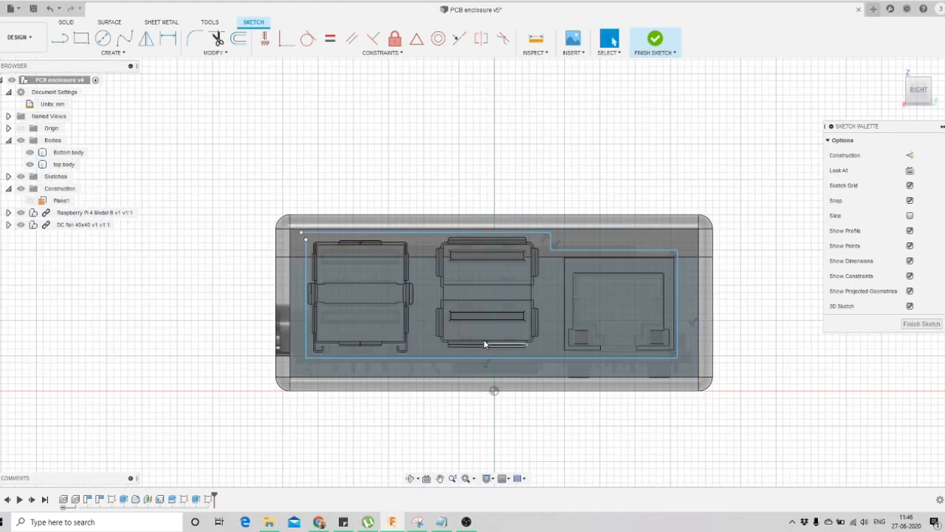
Extend the outline's left edge up to the top line and trim the top line's overhang at that corner
scroll(286, 233, up, 4)
click(215, 52)
click(212, 88)
click(326, 252)
scroll(330, 218, up, 2)
click(218, 38)
click(308, 239)
Dimension the outline's right edge 26 mm and its left edge 27 mm horizontally from the sketch origin
scroll(284, 199, down, 5)
click(169, 39)
click(489, 379)
click(704, 333)
click(574, 406)
text(26)
key(Return)
click(269, 328)
click(489, 380)
click(394, 409)
text(27)
key(Return)
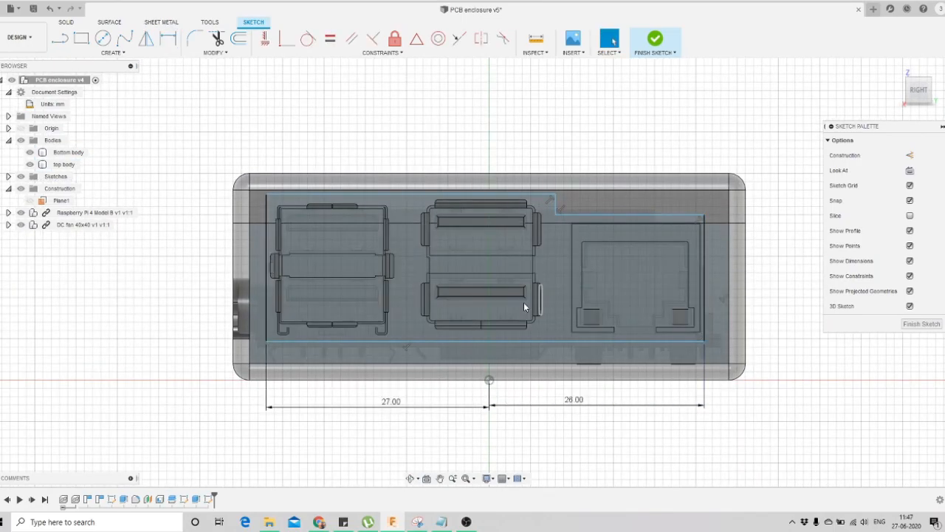
Dimension the outline's bottom edge 4.5 mm above the sketch origin
click(489, 379)
click(669, 342)
click(780, 362)
text(4.5)
key(Return)
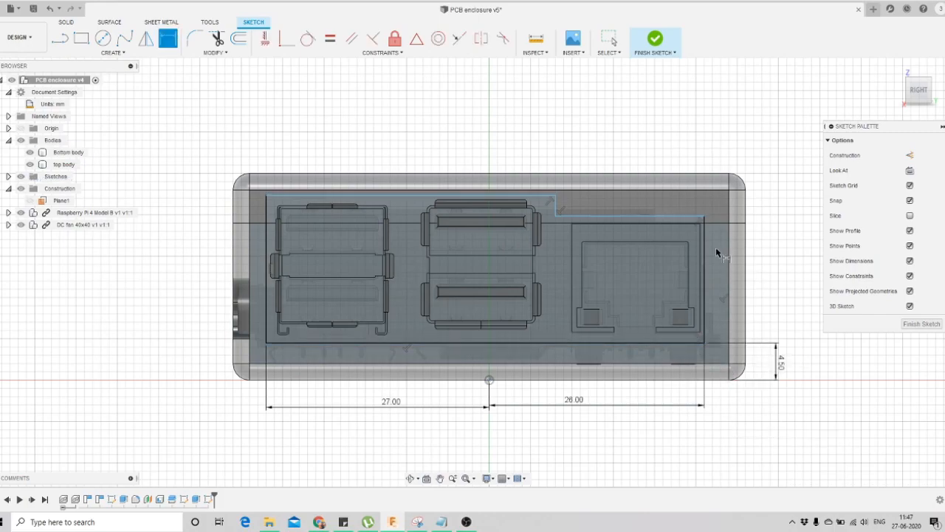
Set the outline's left edge height to 17.4 mm and its right edge height to 15 mm
click(264, 246)
click(188, 269)
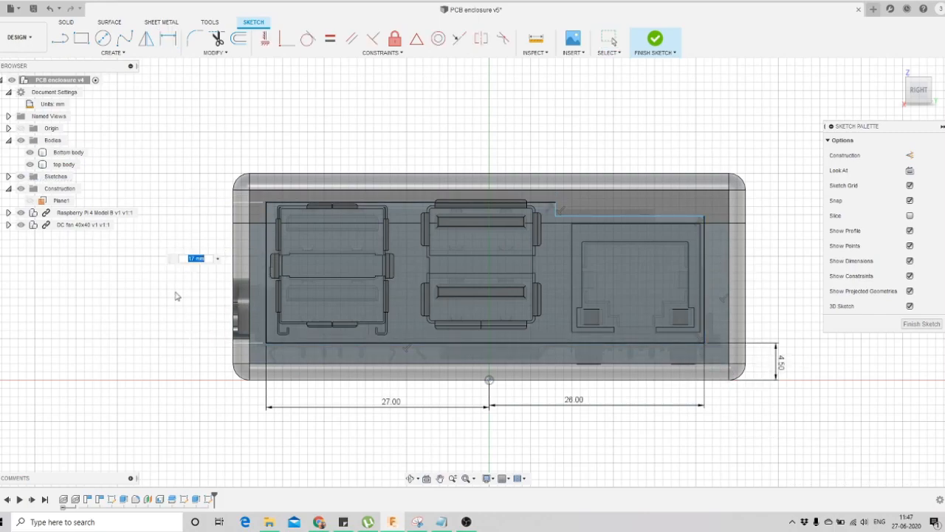
text(17.4)
key(Return)
click(705, 281)
click(787, 275)
text(15)
key(Return)
click(167, 38)
scroll(563, 201, up, 3)
click(548, 206)
click(578, 211)
click(541, 267)
scroll(513, 207, down, 3)
scroll(513, 207, up, 3)
scroll(517, 207, down, 3)
key(Escape)
Dimension the lower section over the Ethernet port 18 mm wide, from the short step to the right edge
key(d)
click(522, 205)
click(724, 251)
click(592, 121)
key(Escape)
scroll(491, 309, down, 5)
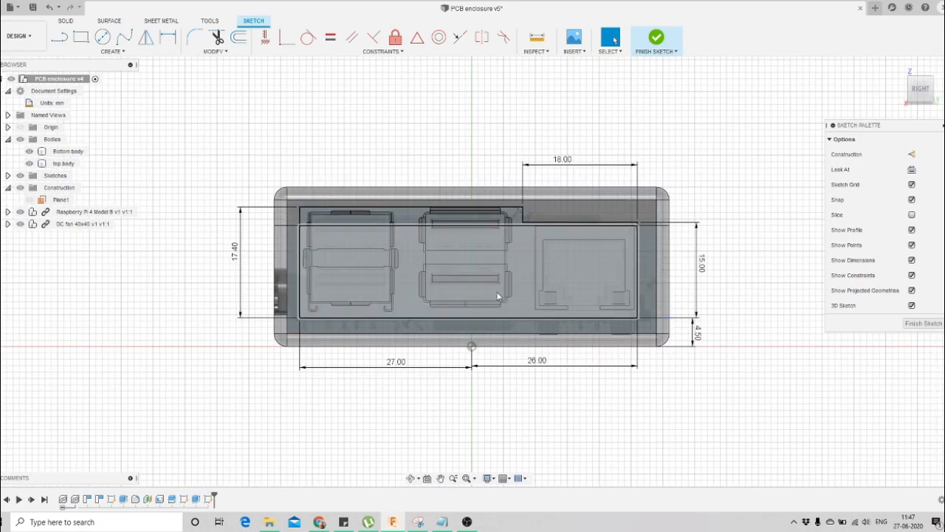
Finish the sketch and hide the Raspberry Pi component to expose the outline on the right wall
click(656, 39)
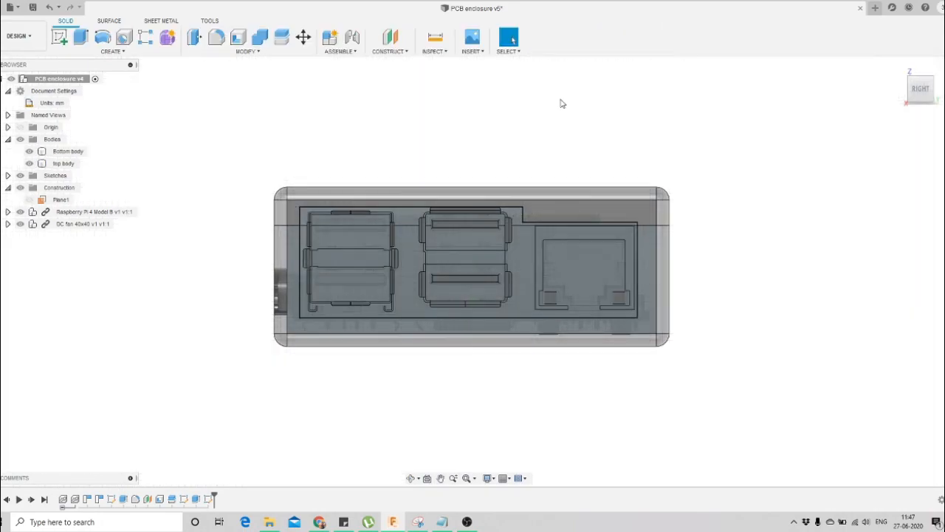
drag(431, 264, 502, 294)
scroll(354, 261, up, 1)
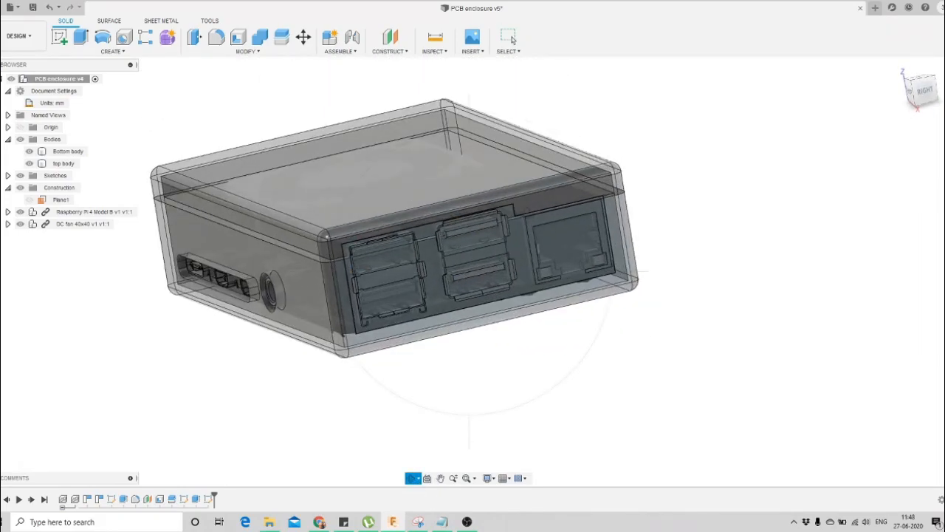
click(19, 212)
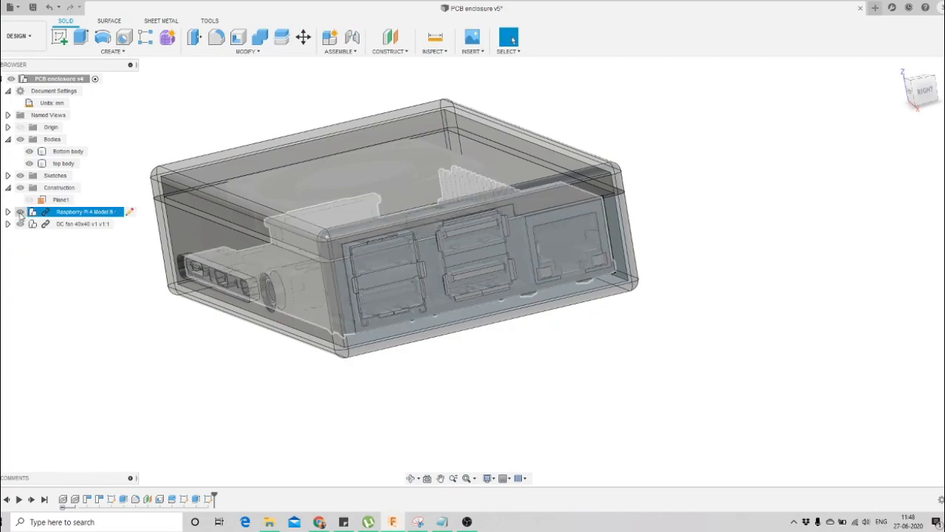
scroll(376, 221, up, 4)
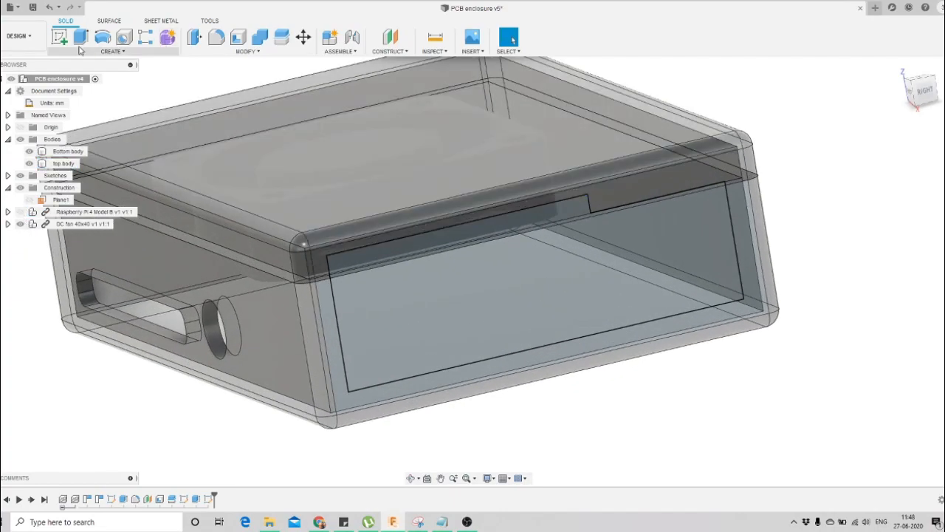
Extrude both outline profiles by -2 mm as a cut through the bottom body and the top body
click(86, 42)
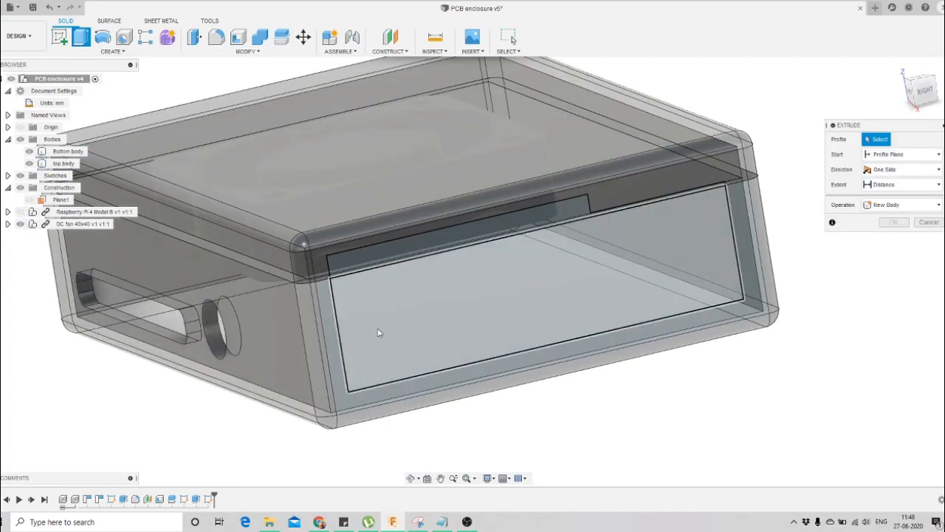
click(413, 295)
click(417, 244)
scroll(467, 293, down, 3)
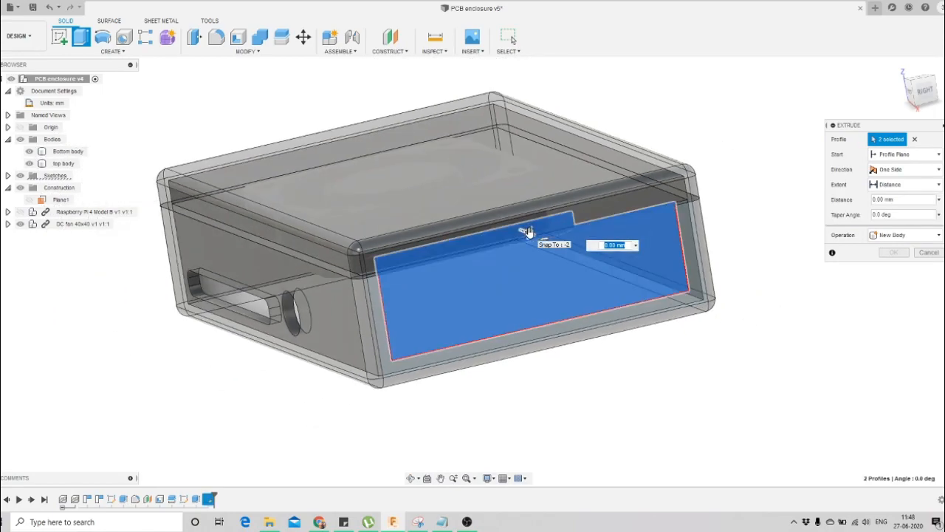
text(-)
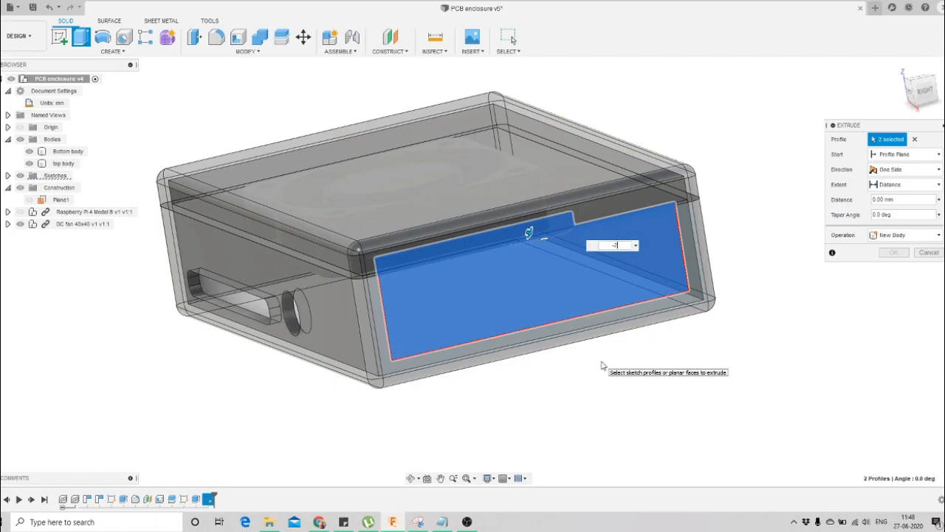
text(2)
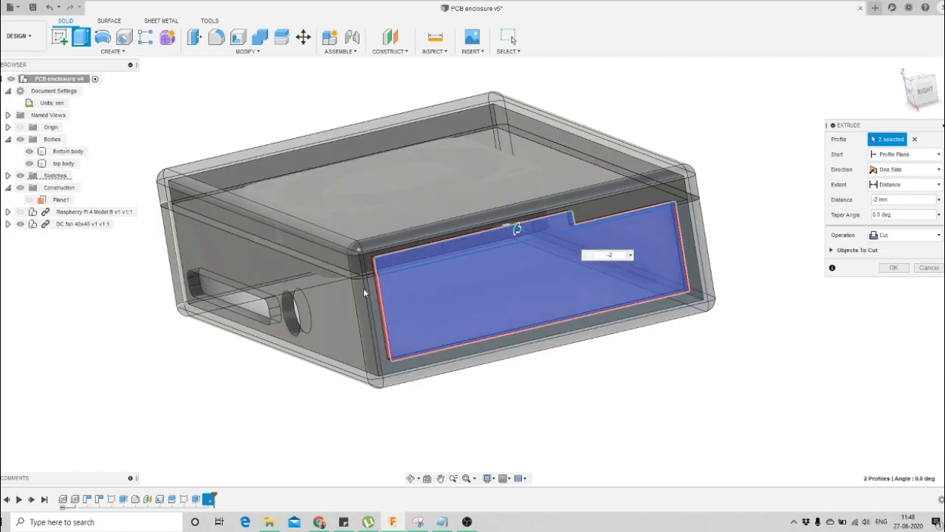
click(833, 250)
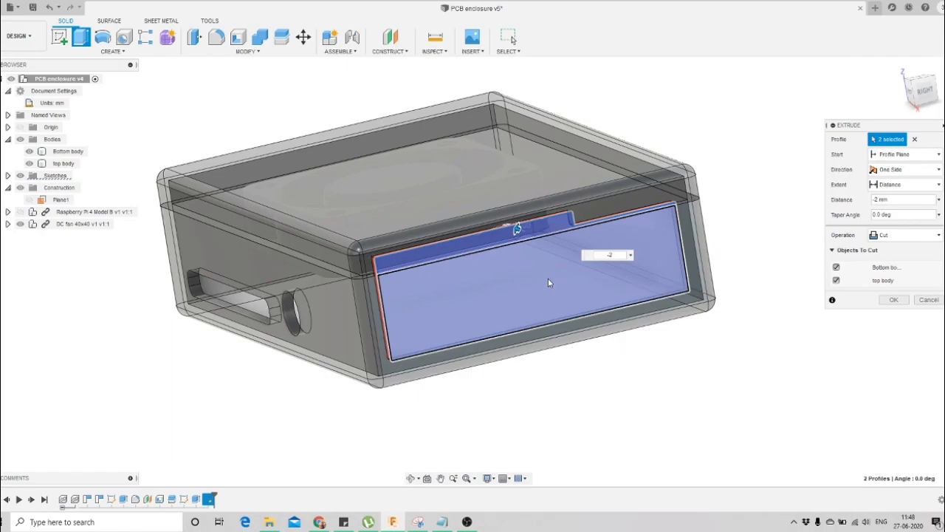
click(885, 304)
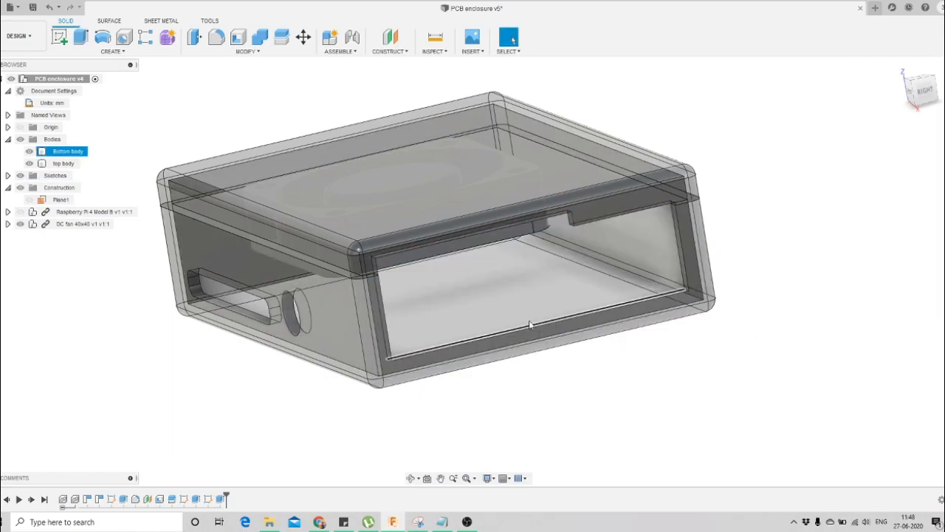
Hide the bottom body and the DC fan, and examine the stepped cutout in the top body
click(29, 152)
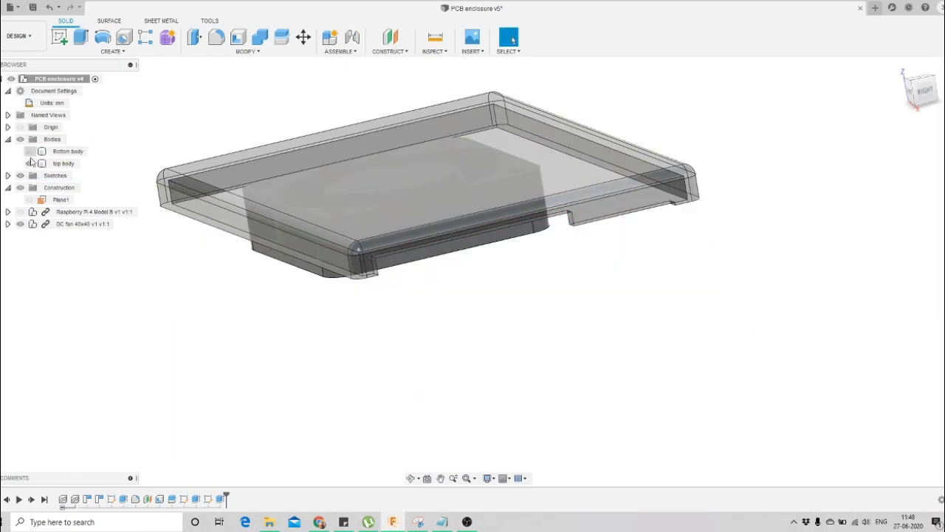
click(21, 224)
scroll(494, 310, up, 2)
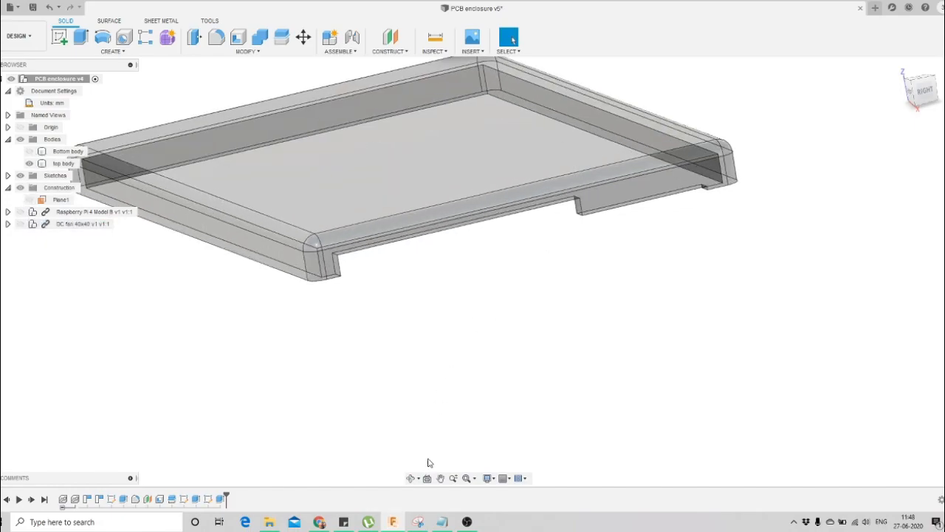
click(414, 480)
scroll(562, 252, down, 2)
drag(487, 249, 509, 251)
key(Escape)
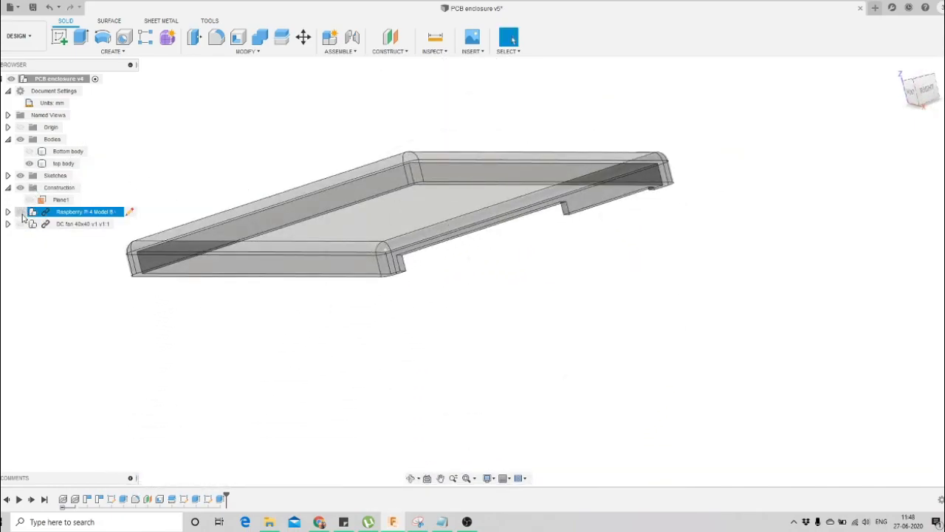
Show the bottom body and the Raspberry Pi component again, with the right wall opening in view
click(30, 151)
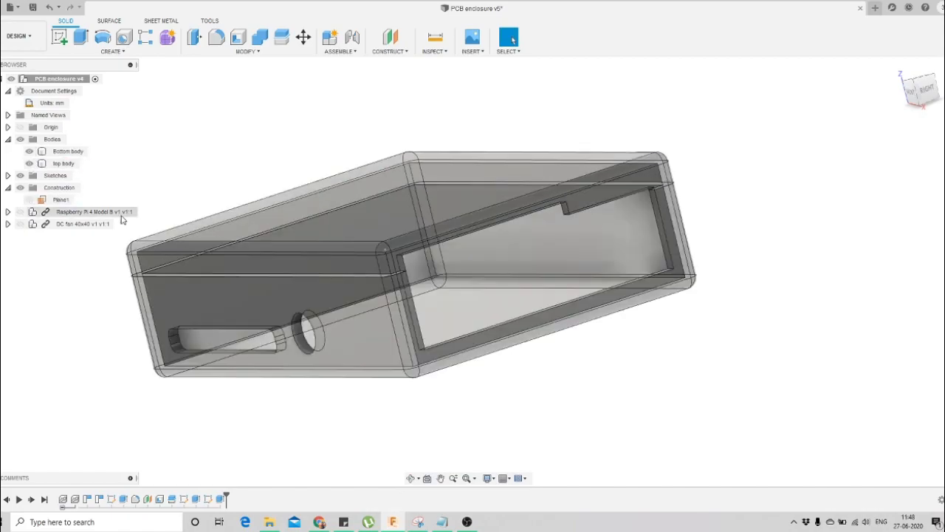
click(411, 481)
drag(462, 357, 421, 302)
key(Escape)
click(20, 212)
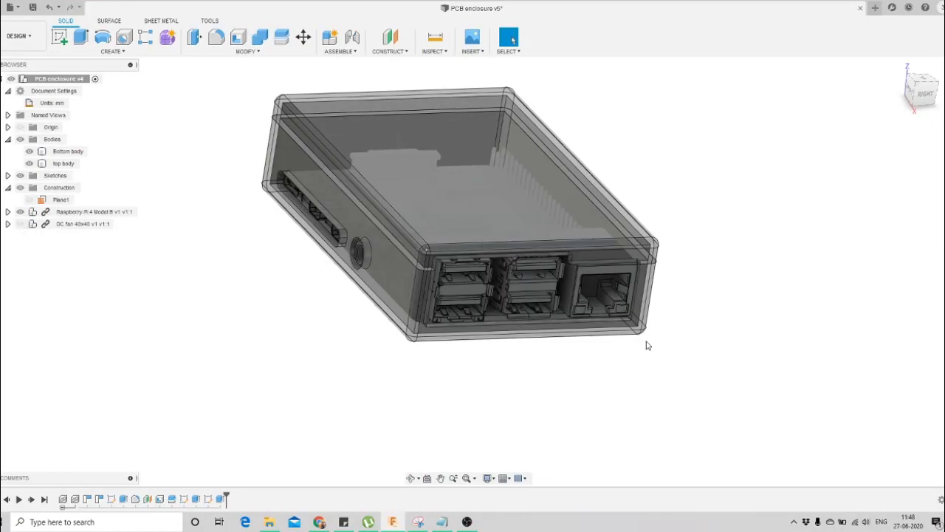
Examine the closed enclosure from several sides, comparing the front and right wall openings with the Raspberry Pi's ports
scroll(648, 346, down, 2)
click(411, 479)
drag(461, 377, 755, 250)
scroll(599, 308, down, 1)
drag(510, 266, 582, 266)
scroll(311, 296, up, 1)
drag(386, 308, 392, 374)
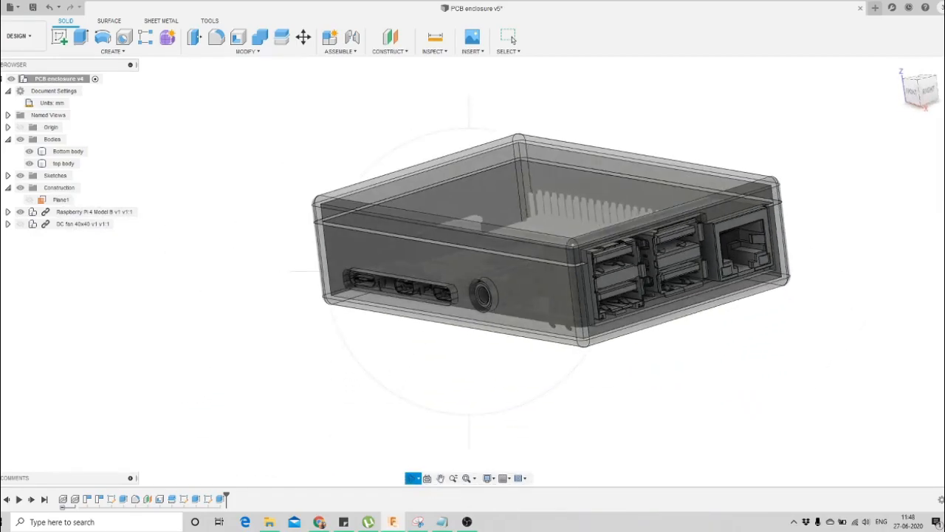
scroll(489, 236, down, 2)
scroll(489, 237, up, 4)
mouse_move(490, 290)
mouse_down()
mouse_move(500, 251)
mouse_move(505, 299)
mouse_up()
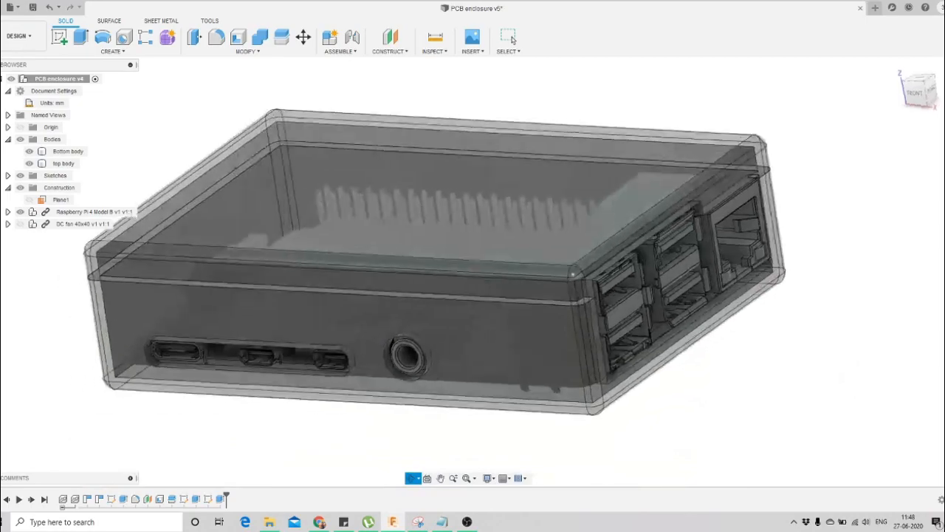
scroll(555, 248, down, 4)
drag(555, 251, 591, 292)
shift+middle_drag(569, 299, 537, 341)
drag(537, 341, 529, 334)
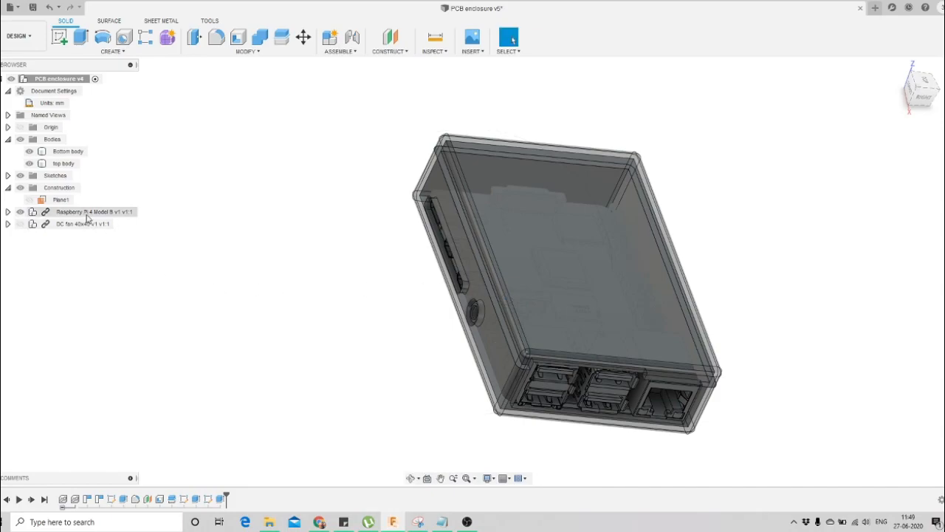
Show the DC fan component again and bring the enclosure's top face into view
click(20, 225)
click(20, 224)
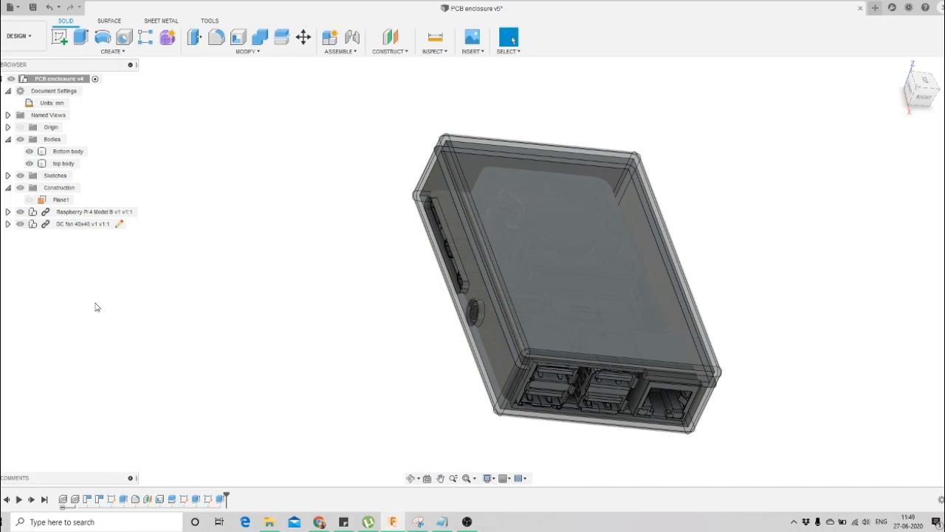
click(413, 481)
scroll(522, 285, up, 3)
drag(521, 285, 505, 312)
scroll(506, 314, down, 3)
click(509, 37)
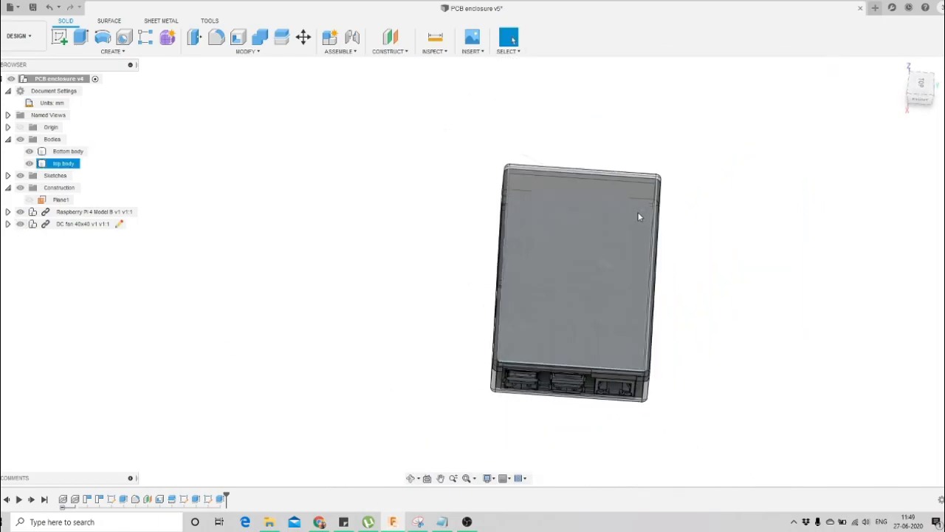
Start a sketch on the top body's upper face and view it straight on
click(632, 214)
click(669, 323)
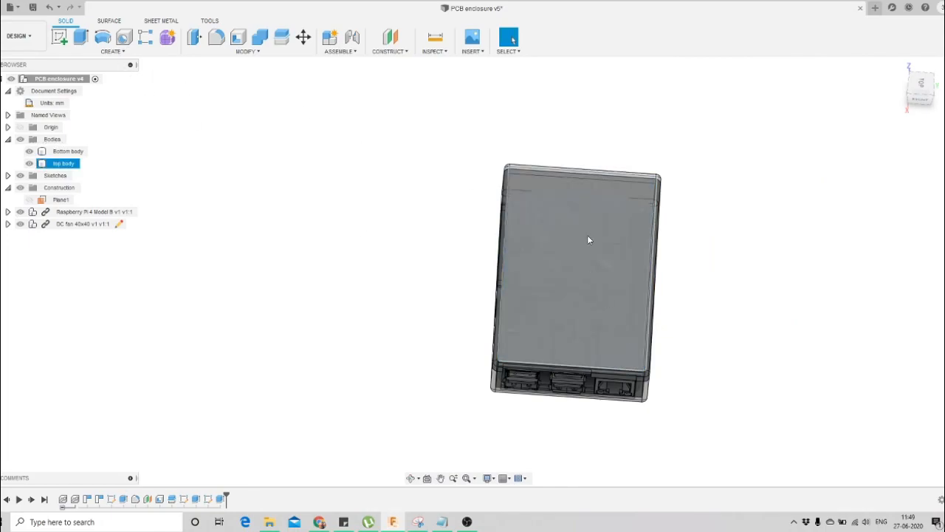
click(640, 209)
click(61, 38)
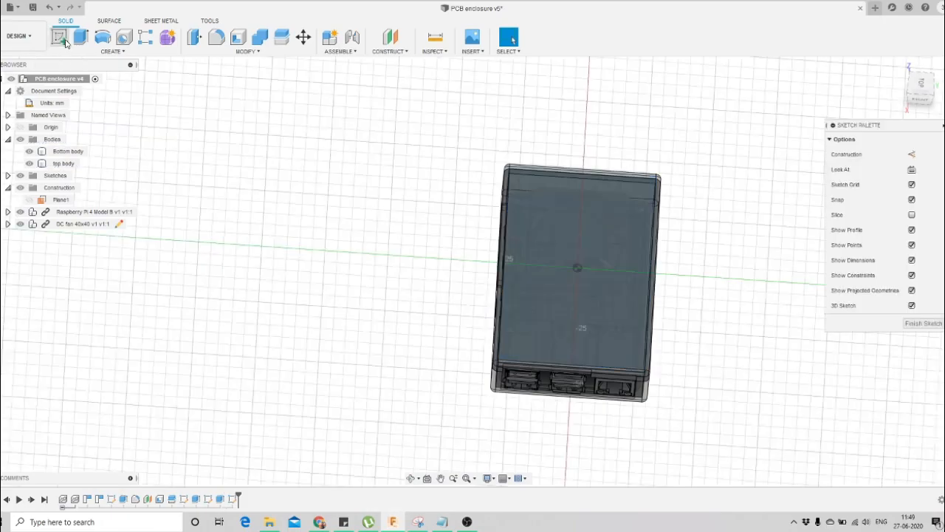
click(427, 478)
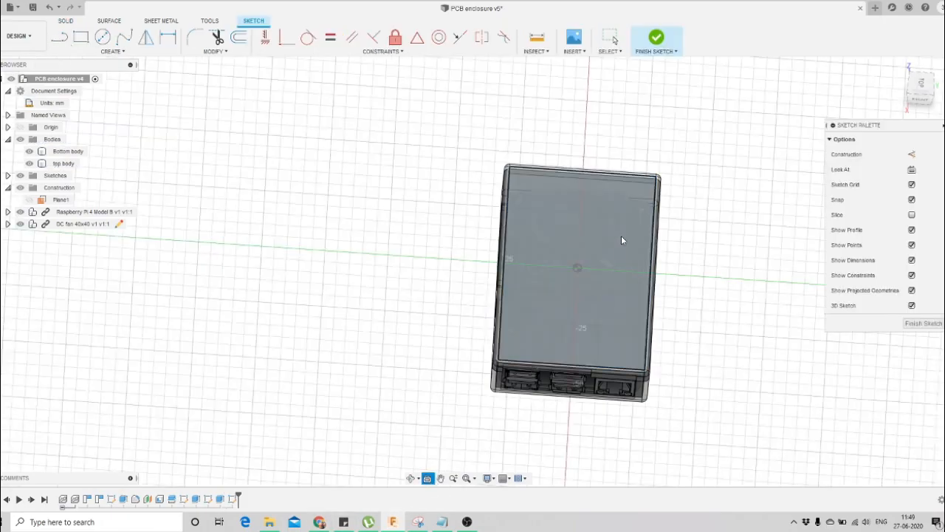
click(622, 235)
scroll(358, 213, up, 5)
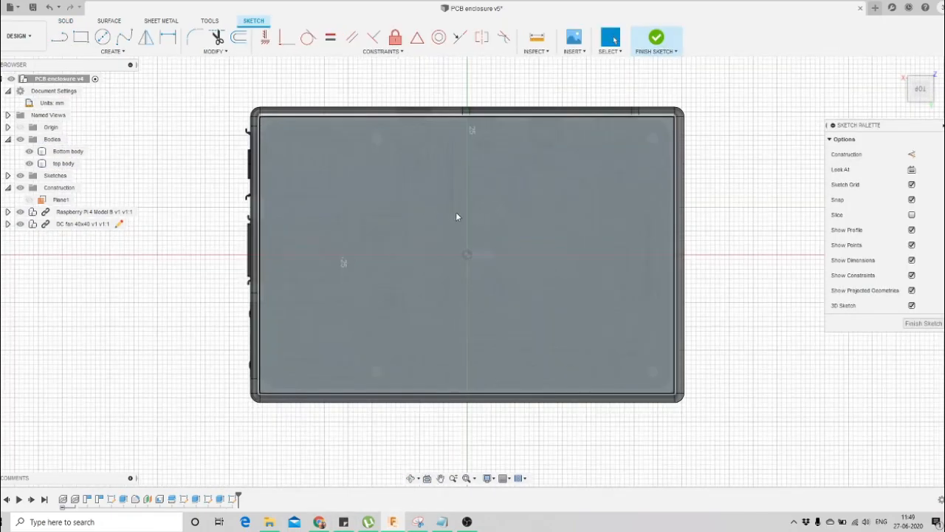
scroll(452, 244, down, 2)
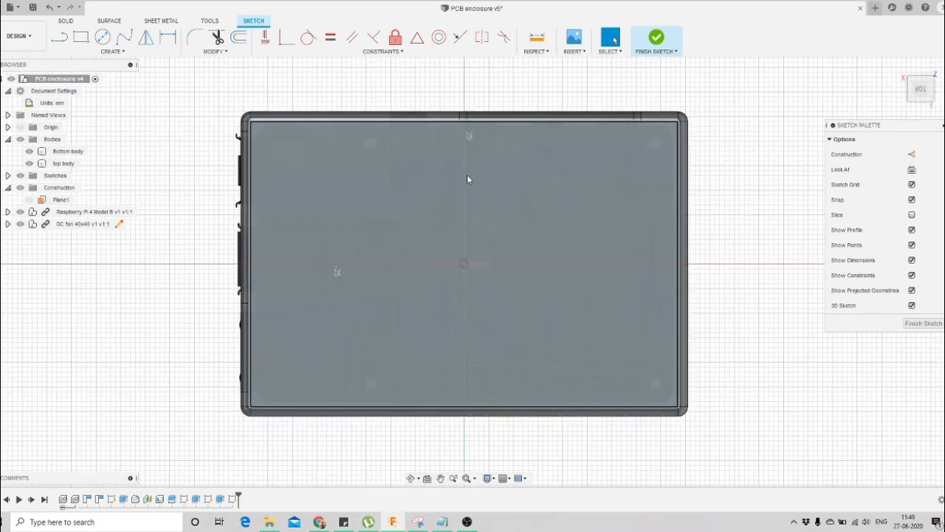
Hide the bottom body and set the top body's opacity to 50%
click(28, 152)
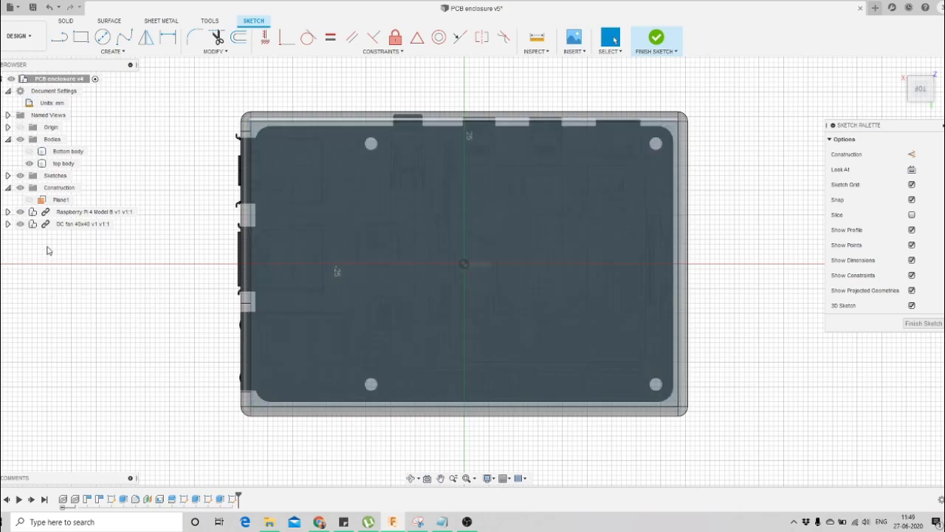
right_click(57, 165)
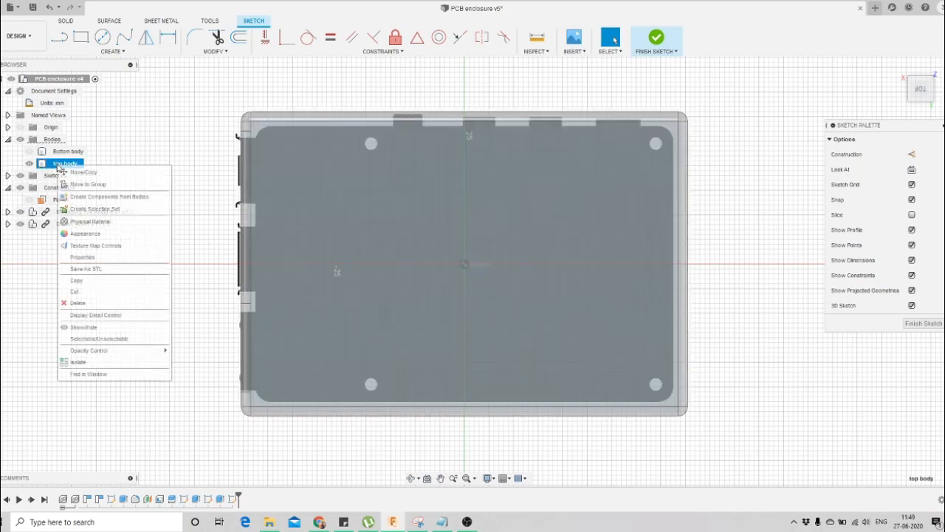
mouse_move(135, 352)
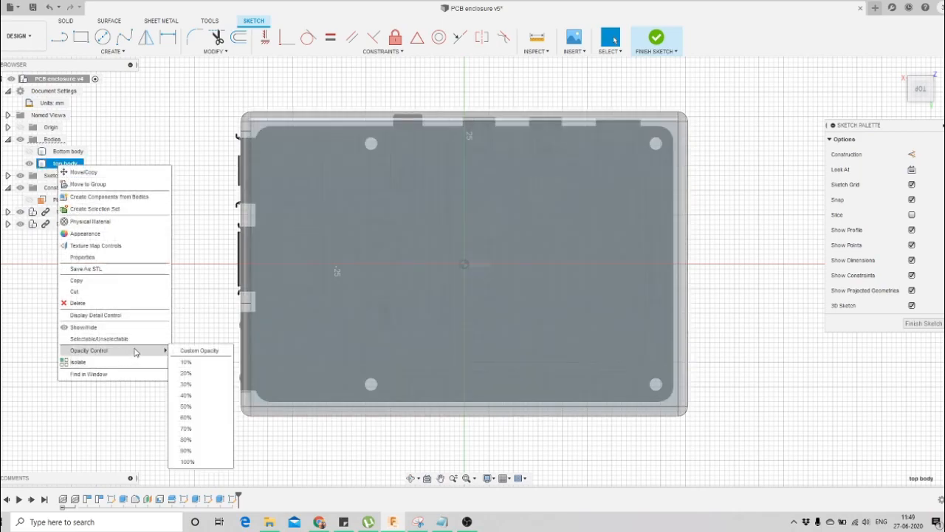
click(186, 407)
click(721, 248)
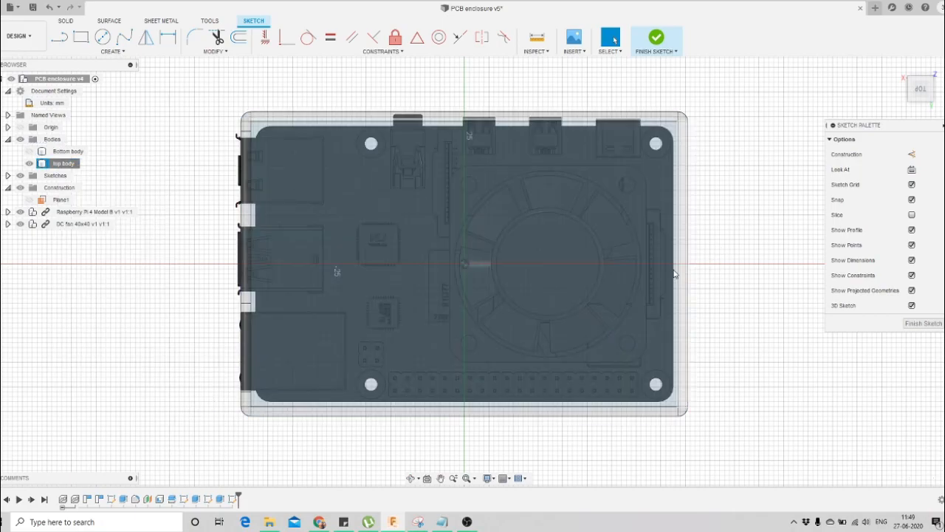
scroll(668, 259, up, 2)
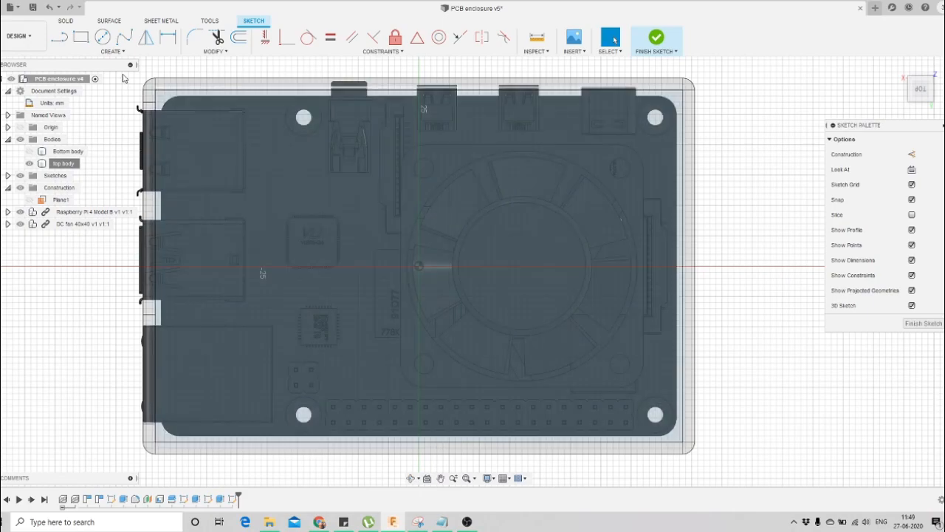
Project the fan frame's outer edges and rounded corners into the sketch, hiding the top body only while selecting them
click(115, 52)
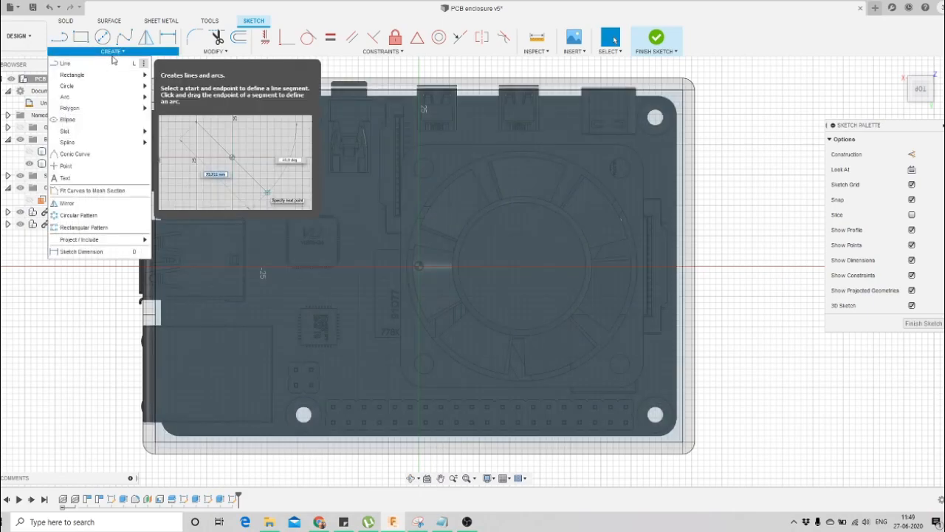
mouse_move(108, 245)
click(171, 241)
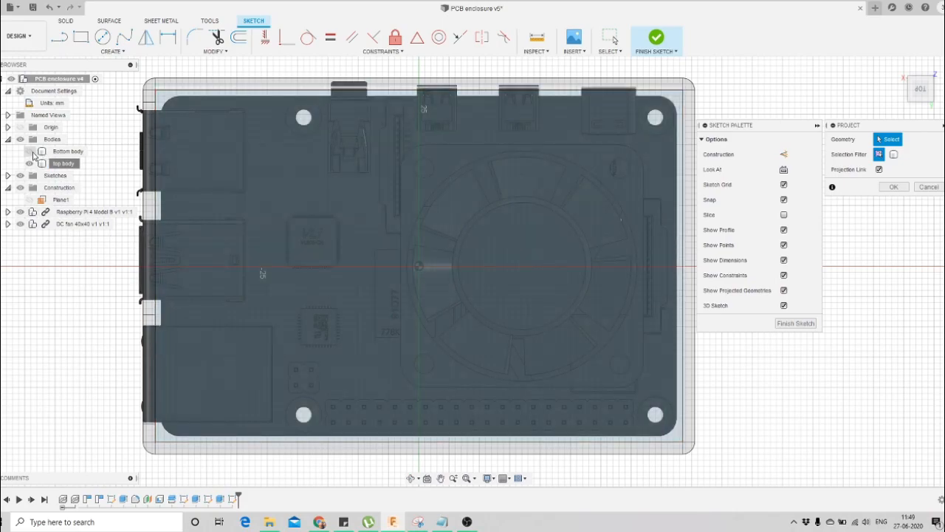
click(29, 163)
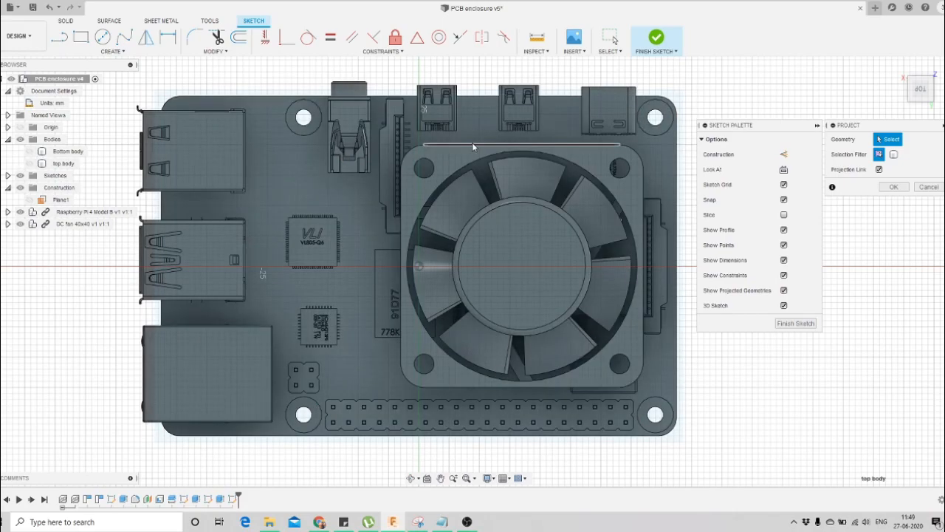
click(400, 260)
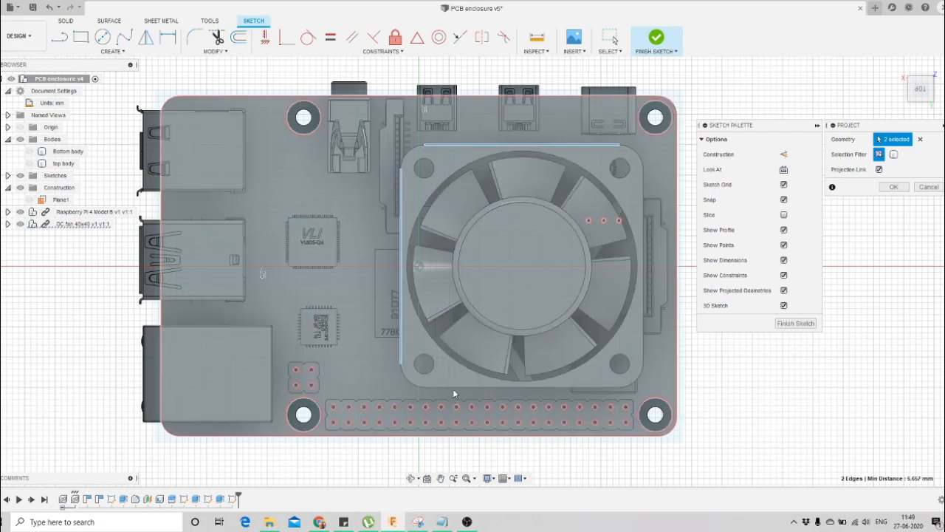
click(453, 387)
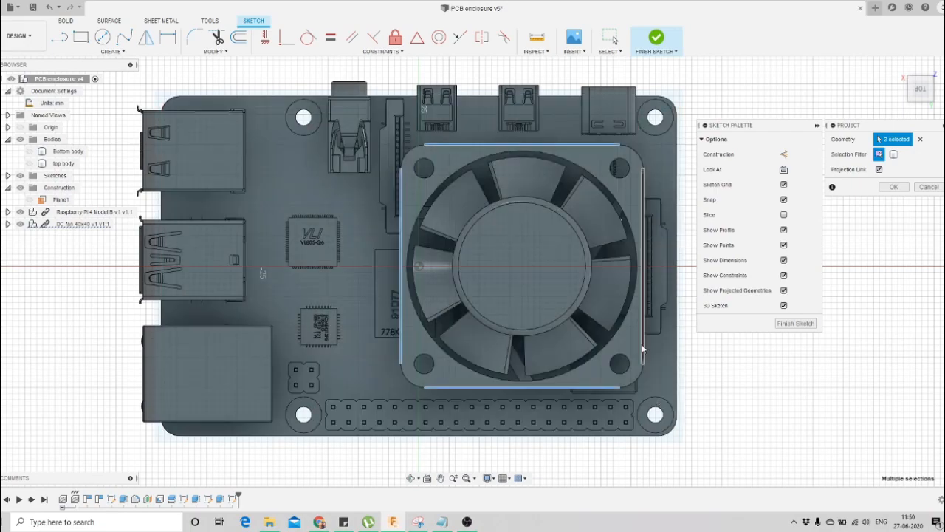
click(643, 347)
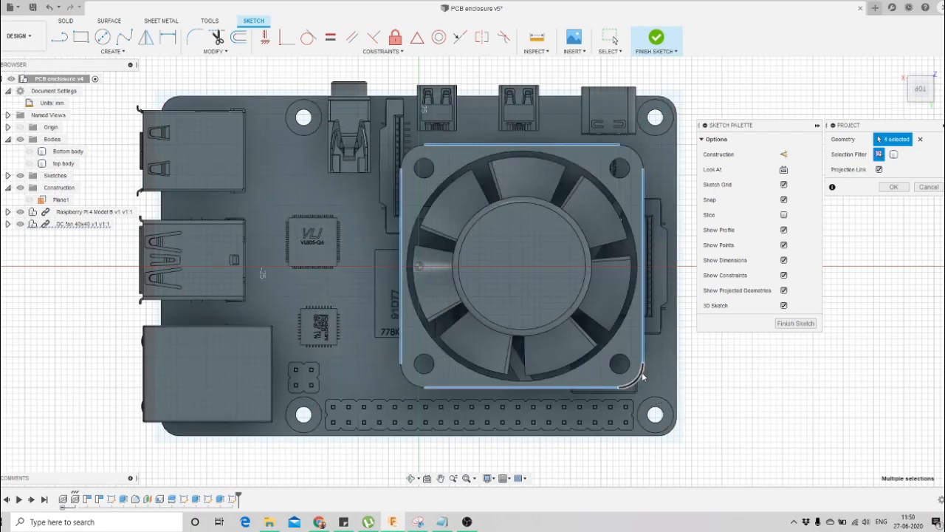
click(629, 148)
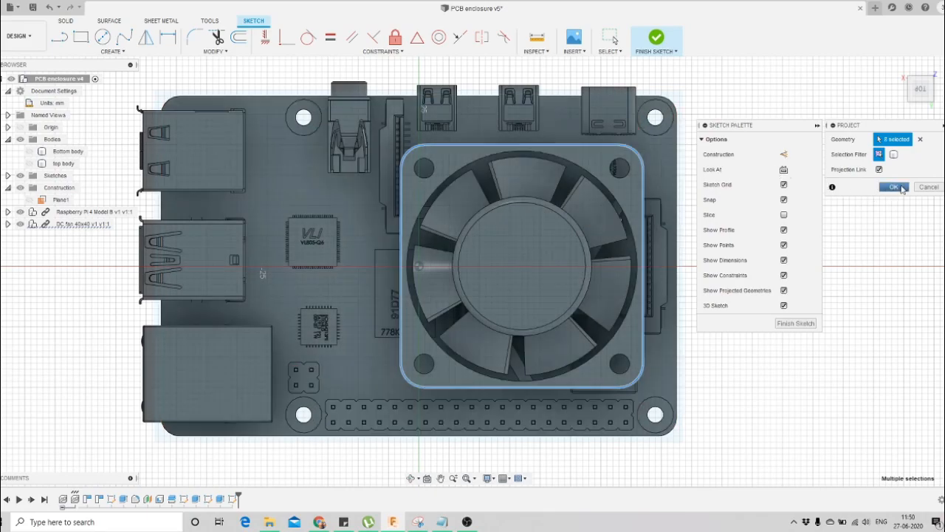
click(902, 188)
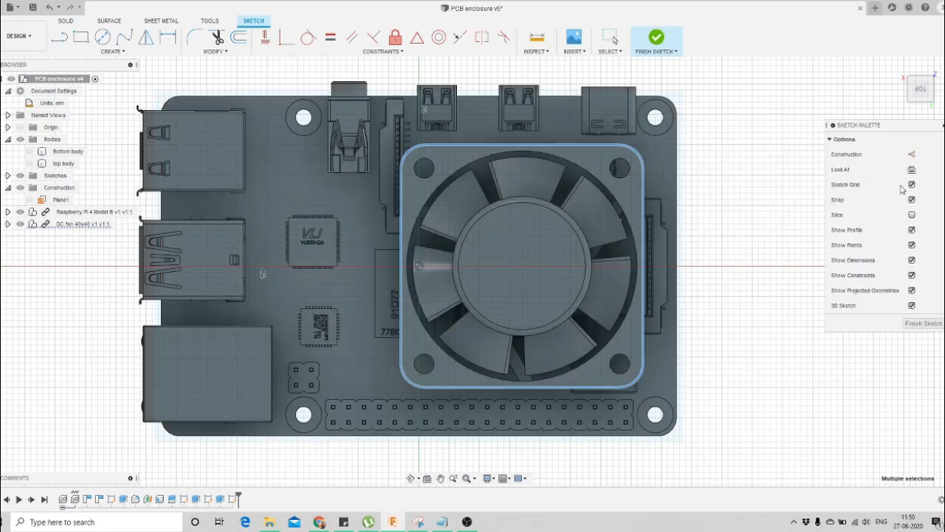
click(31, 165)
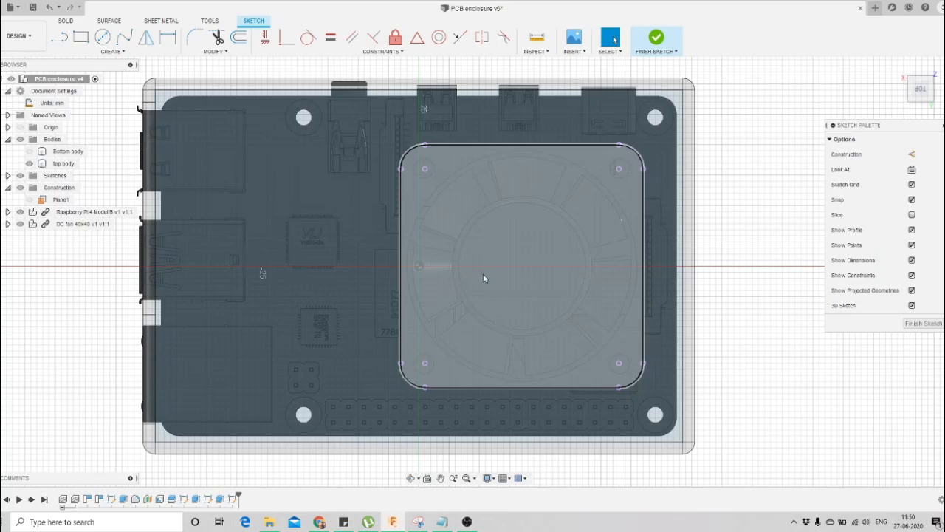
Examine the projected fan frame outline against the top body from a tilted angle
scroll(484, 277, down, 2)
click(418, 479)
click(424, 454)
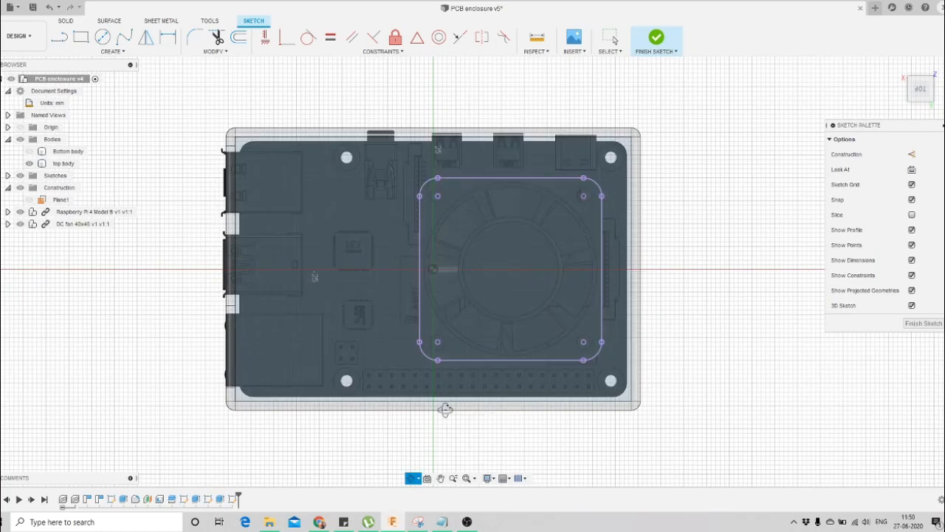
scroll(508, 309, up, 2)
drag(509, 421, 509, 376)
scroll(509, 295, up, 2)
scroll(522, 262, down, 2)
mouse_move(520, 264)
mouse_down()
mouse_move(455, 319)
mouse_move(451, 310)
mouse_up()
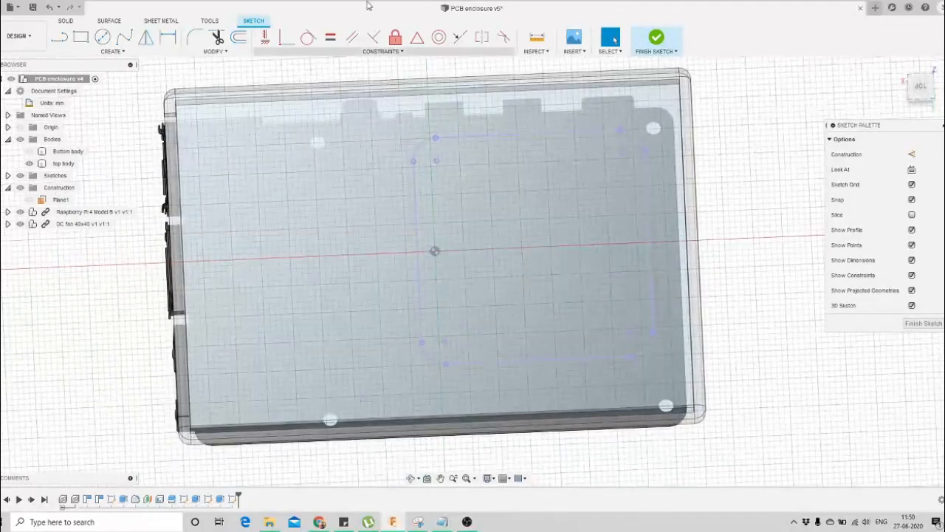
click(238, 37)
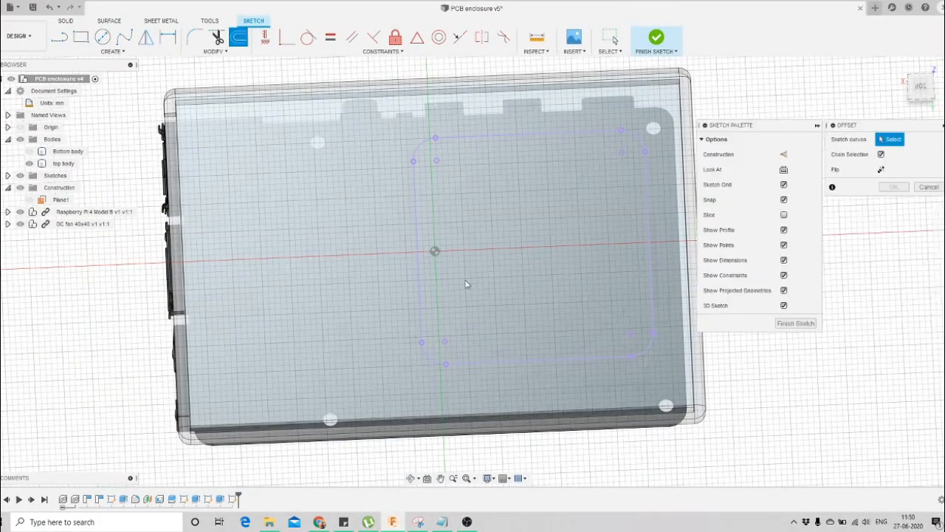
click(417, 238)
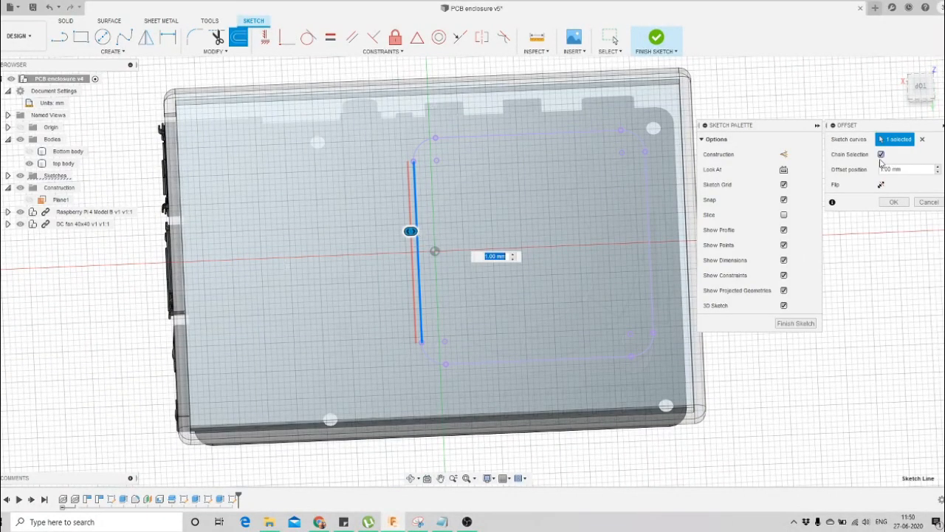
click(418, 150)
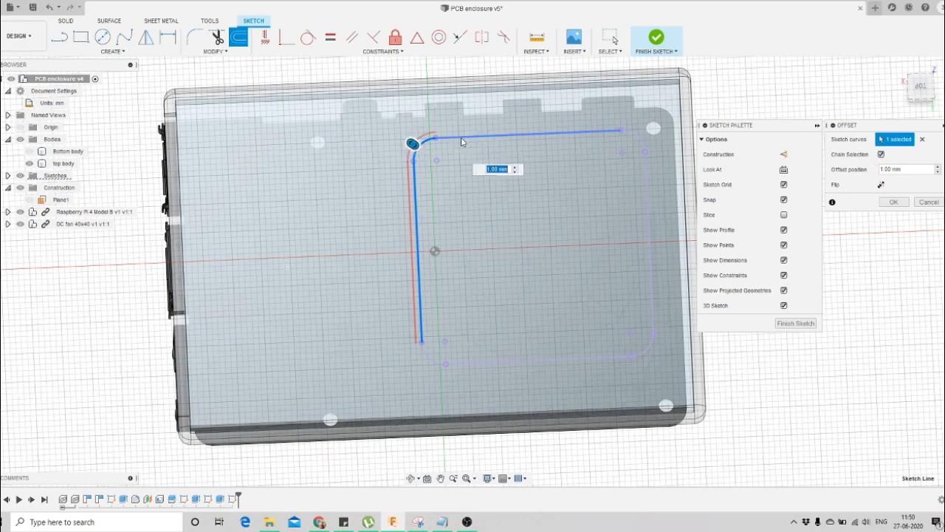
click(640, 142)
click(648, 352)
click(423, 359)
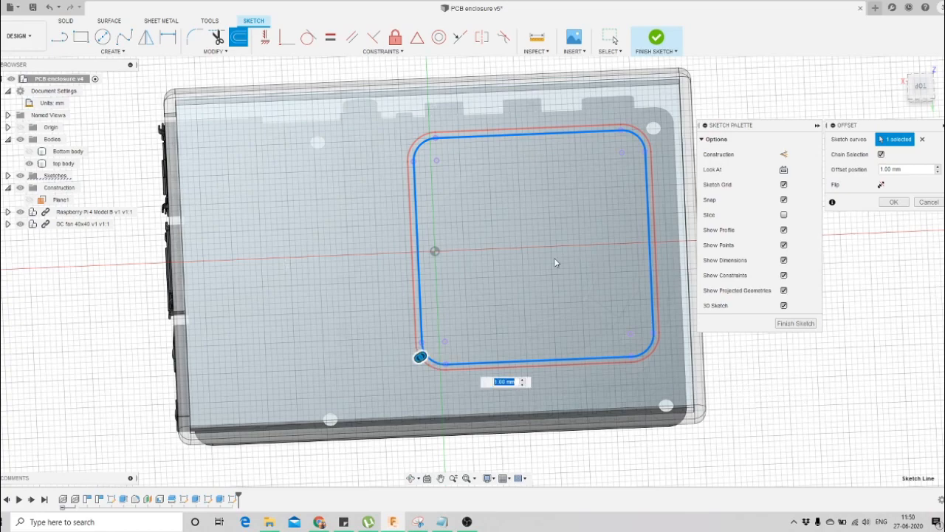
scroll(549, 259, up, 2)
scroll(545, 262, down, 3)
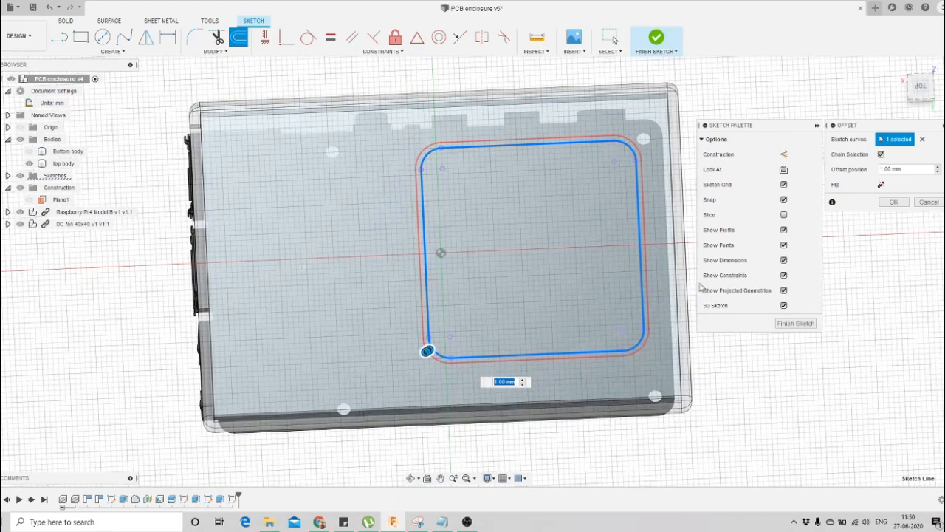
text(1)
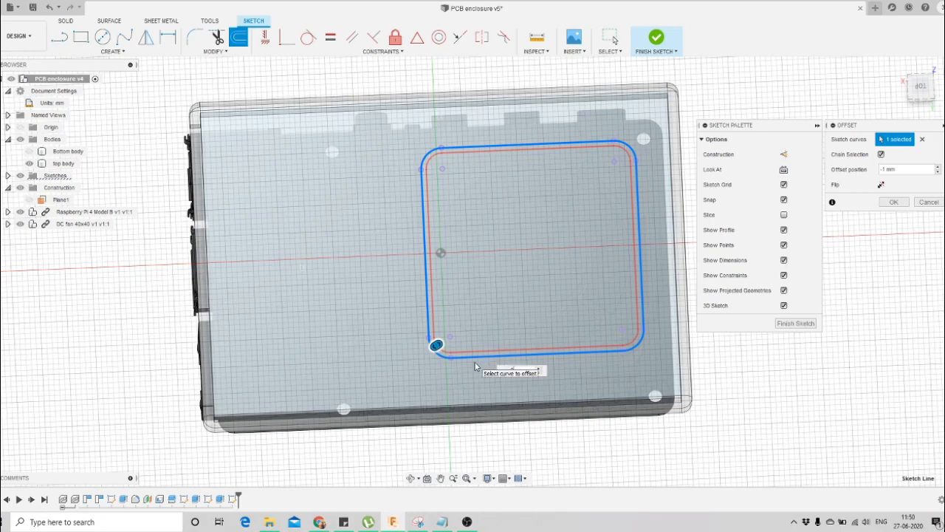
text(2)
click(920, 87)
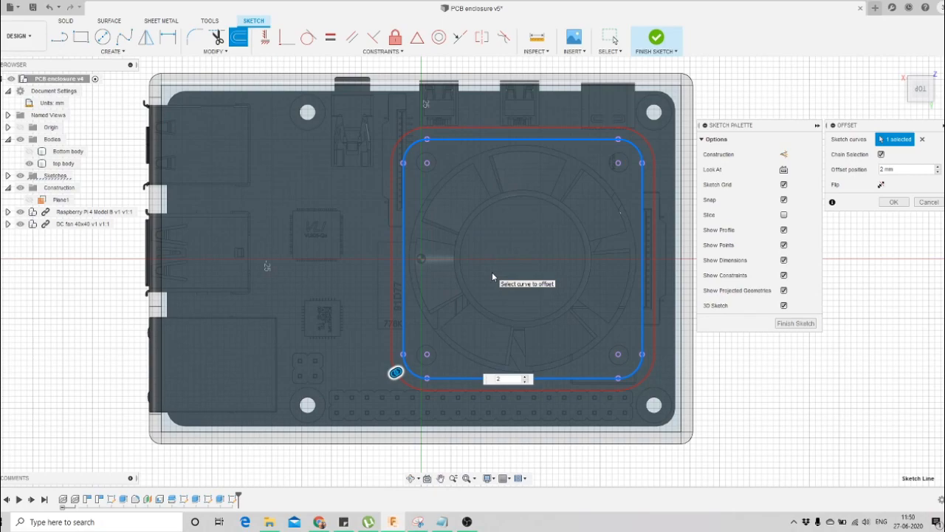
drag(397, 372, 427, 355)
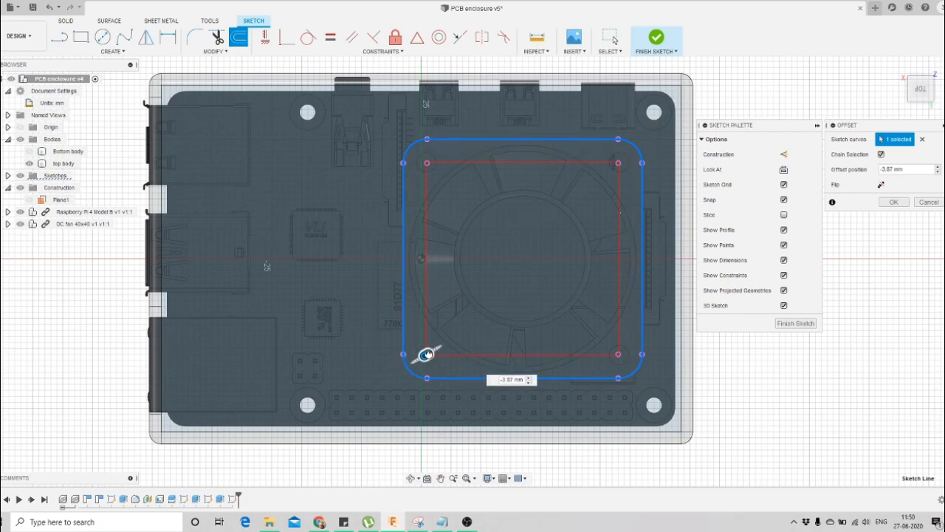
key(Return)
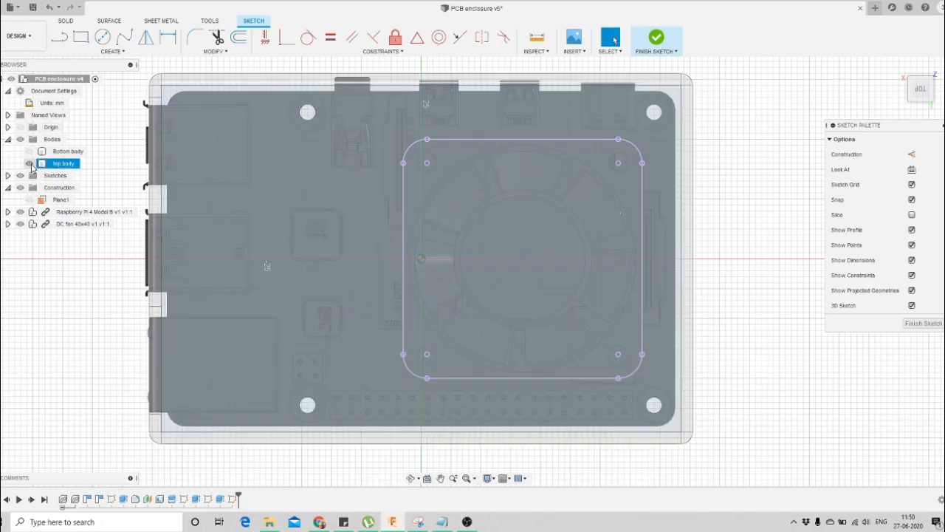
Hide the top body and project the fan's large circular opening edge into the sketch
click(30, 164)
click(108, 51)
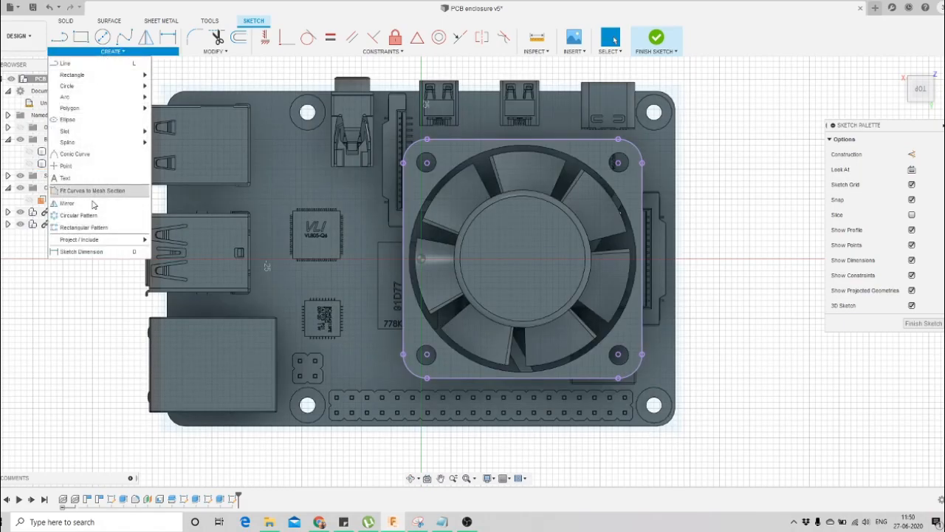
mouse_move(88, 240)
click(177, 240)
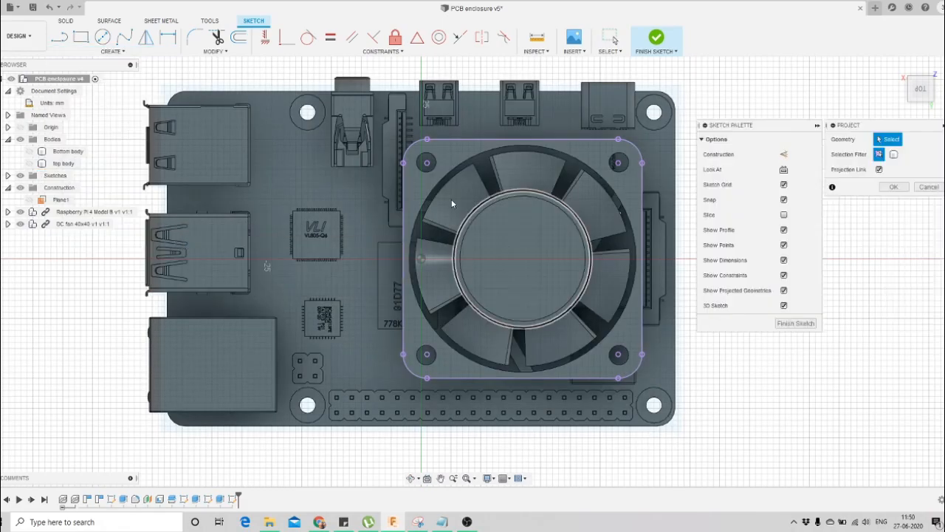
click(591, 170)
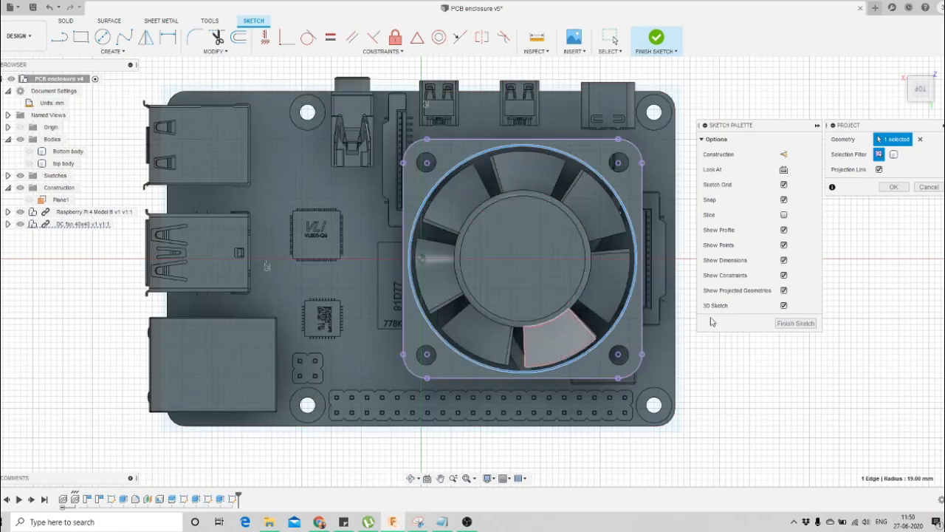
click(893, 187)
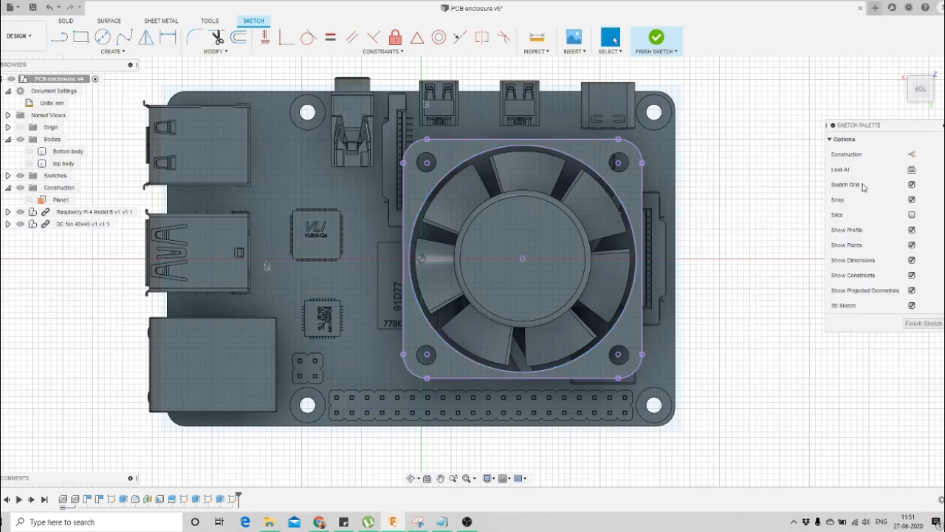
Project the circles of the fan's four corner mounting holes, finishing the sketch with the top body shown again
click(107, 51)
mouse_move(96, 239)
click(170, 243)
click(421, 167)
click(618, 162)
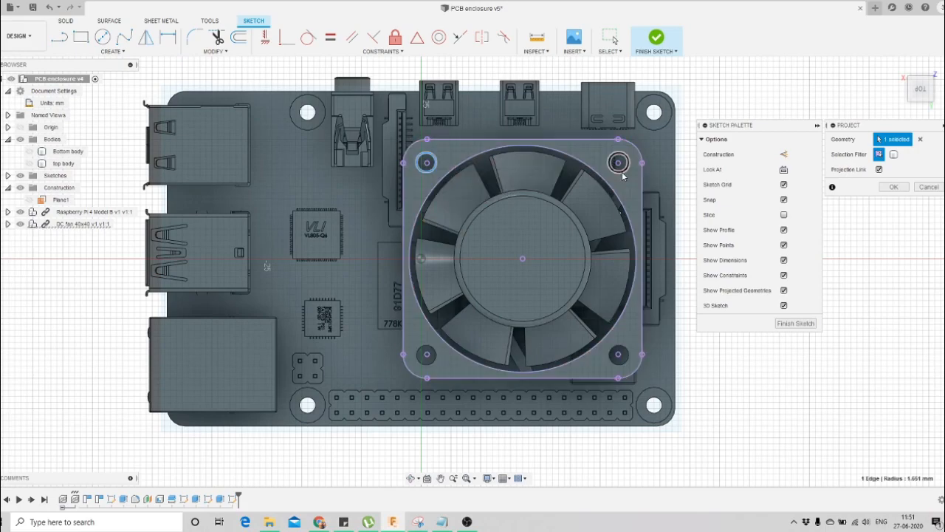
click(619, 355)
click(425, 355)
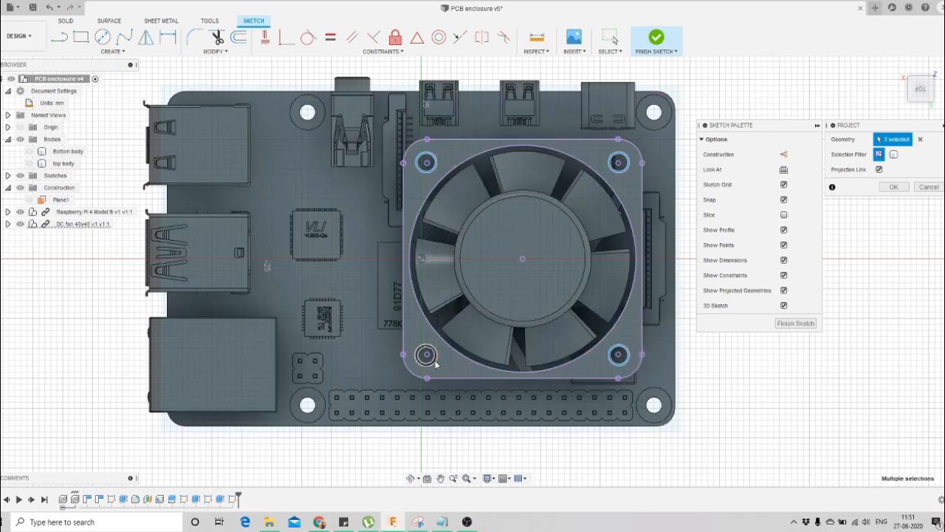
click(893, 187)
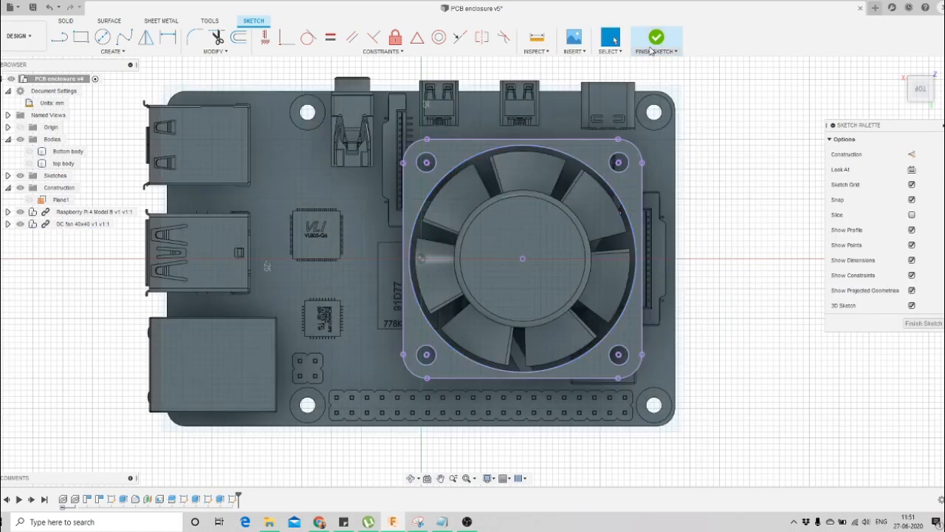
click(656, 38)
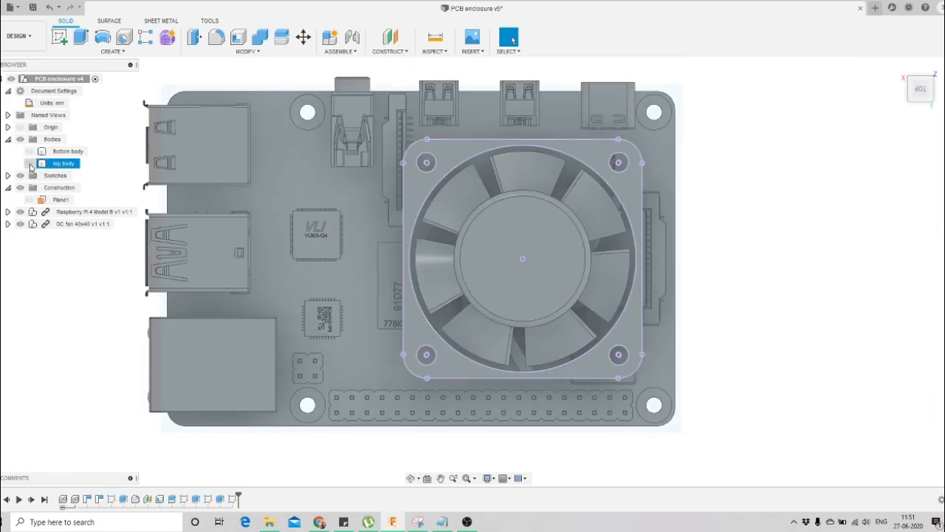
click(29, 164)
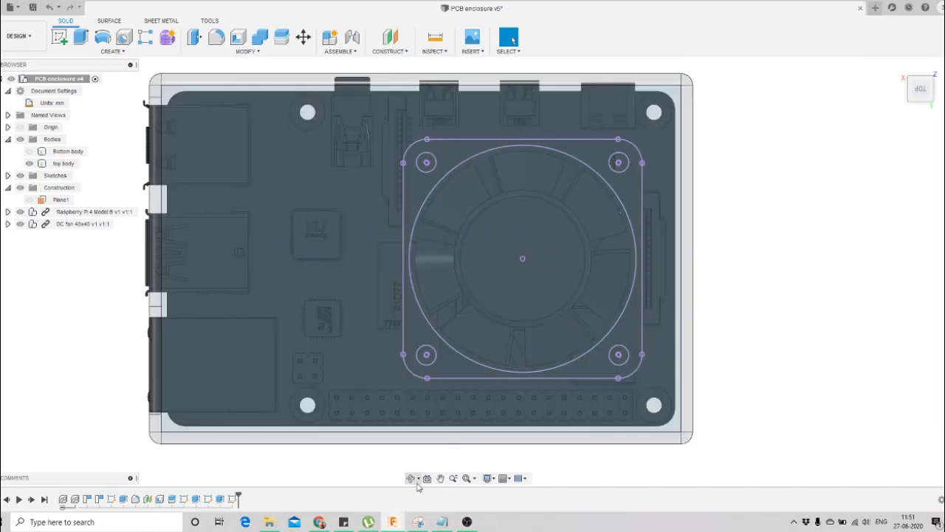
Cut the projected fan circle through the top body with a -2 mm Extrude
shift+middle_drag(490, 318, 423, 257)
key(Escape)
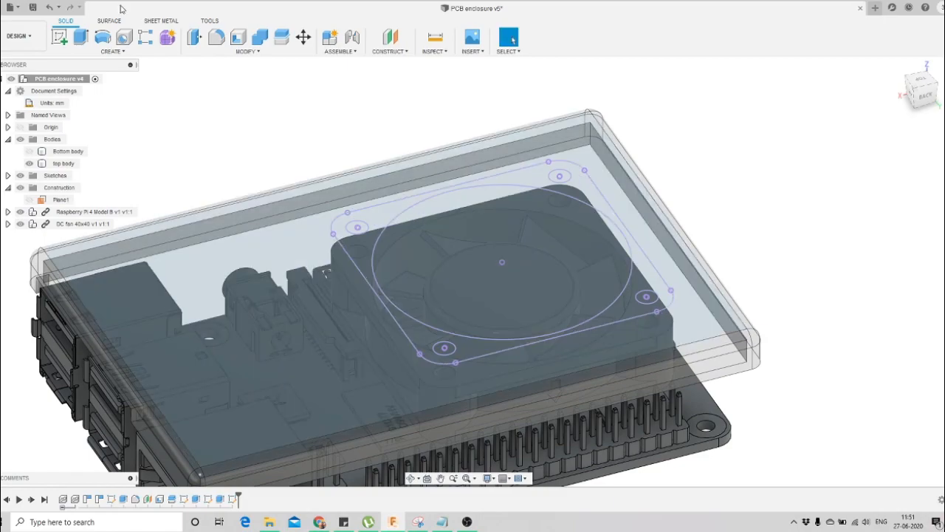
click(79, 43)
click(426, 257)
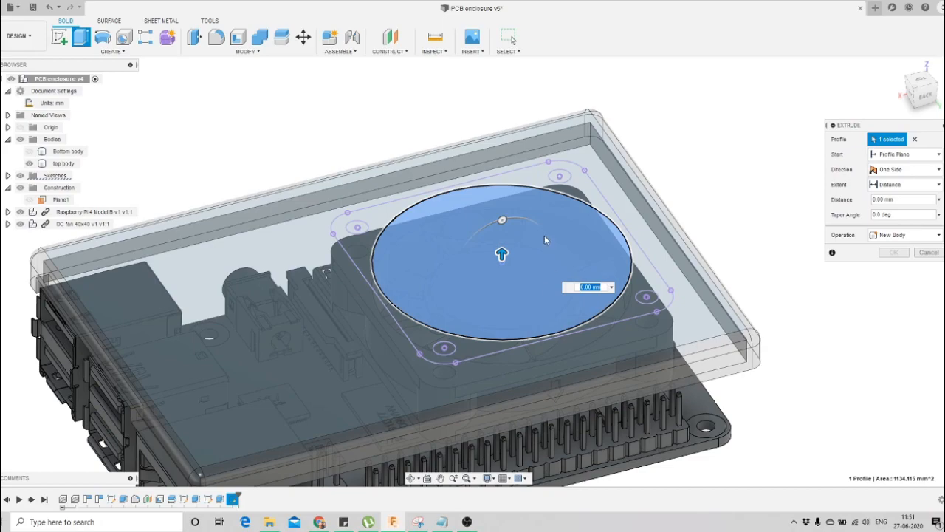
text(-2)
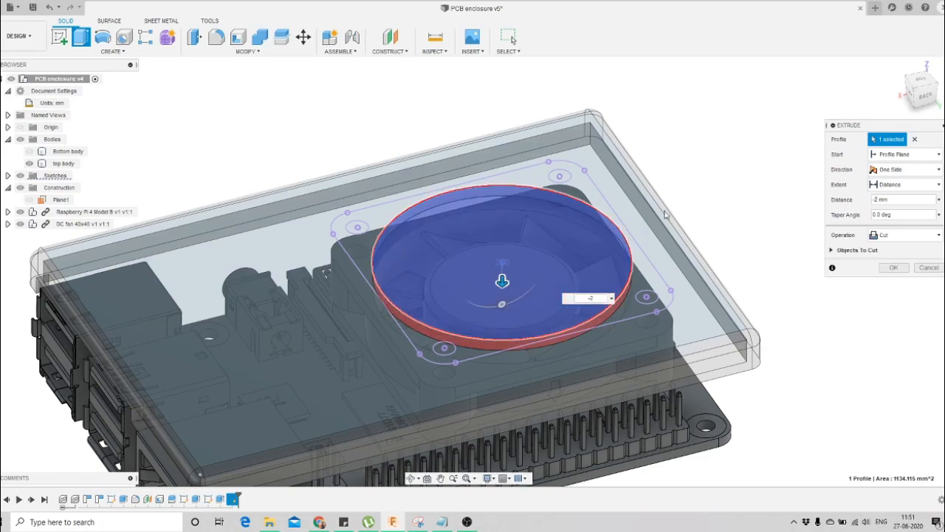
click(894, 268)
Examine the circular fan opening in the top body from above and from tilted angles
scroll(483, 291, down, 3)
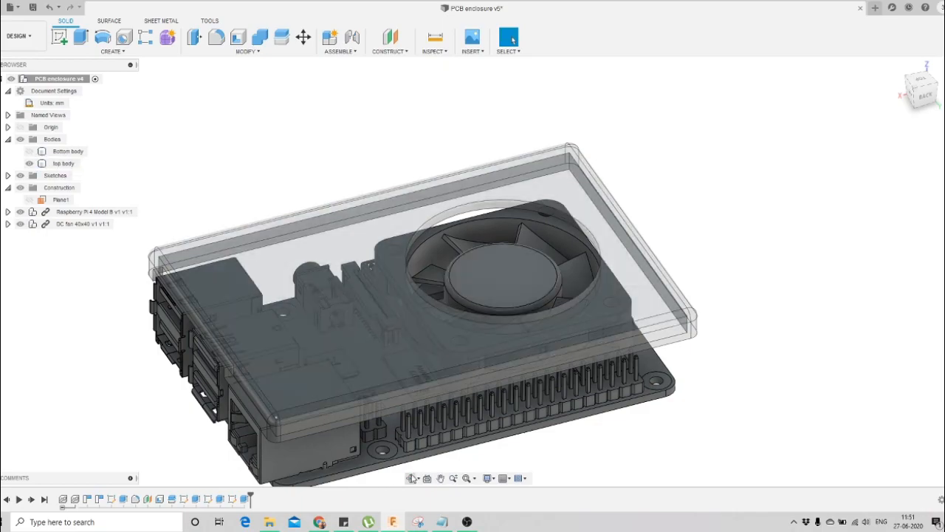
click(413, 479)
scroll(387, 294, down, 2)
drag(388, 293, 506, 256)
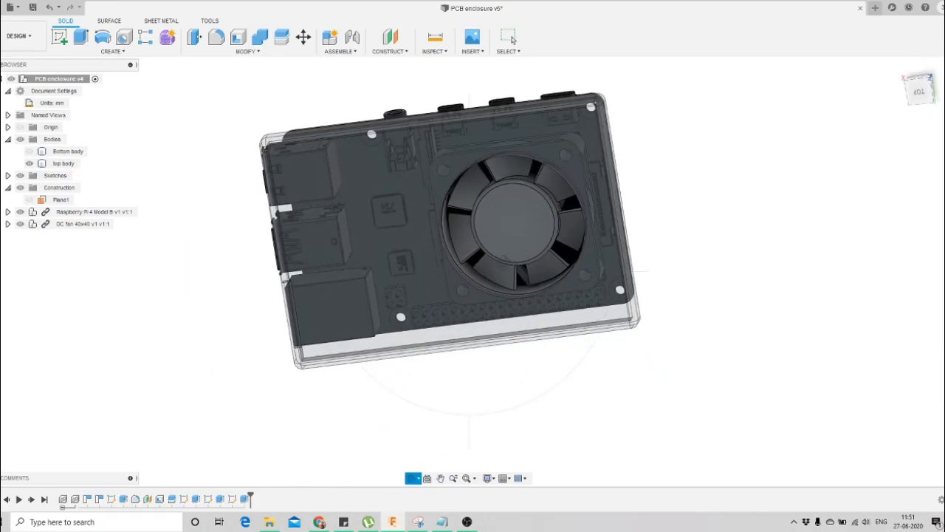
scroll(523, 195, up, 3)
scroll(507, 232, down, 3)
drag(481, 287, 471, 152)
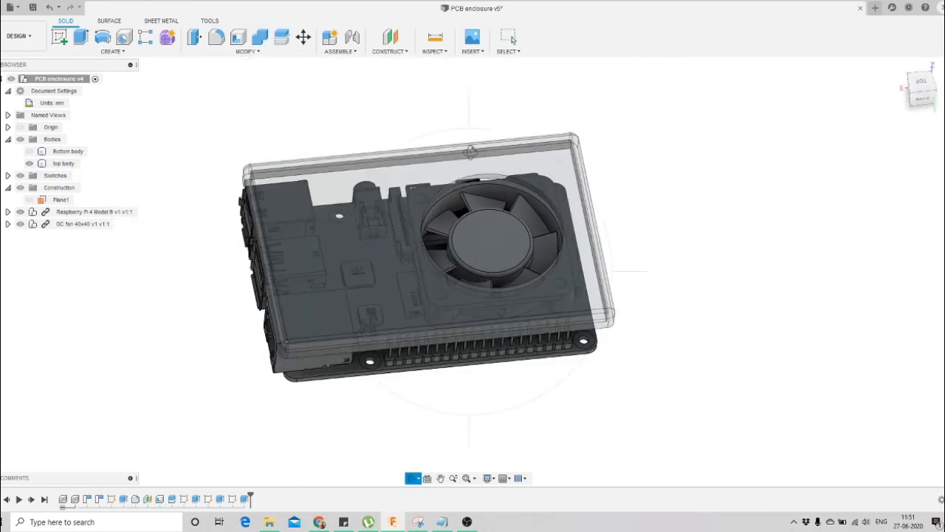
key(Escape)
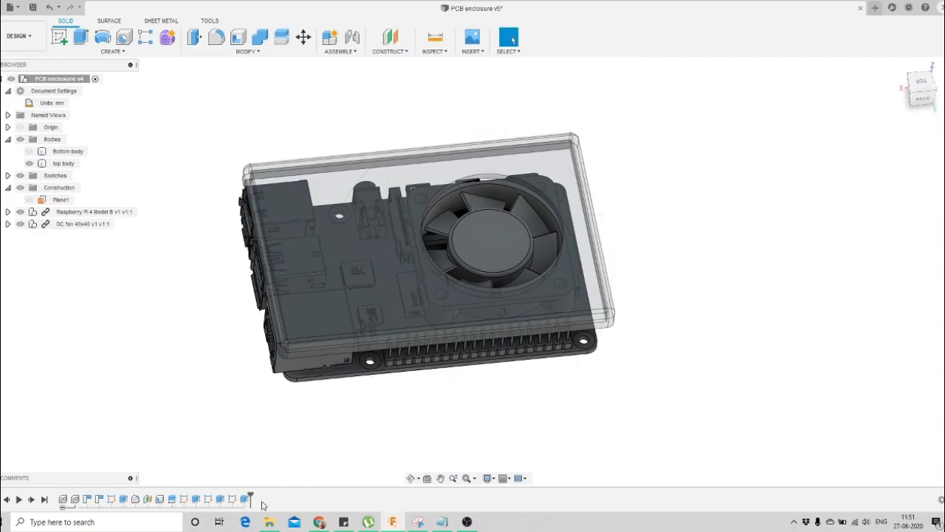
Reopen the fan opening sketch and draw a horizontal line across the upper part of the fan circle
double_click(232, 499)
scroll(402, 323, up, 4)
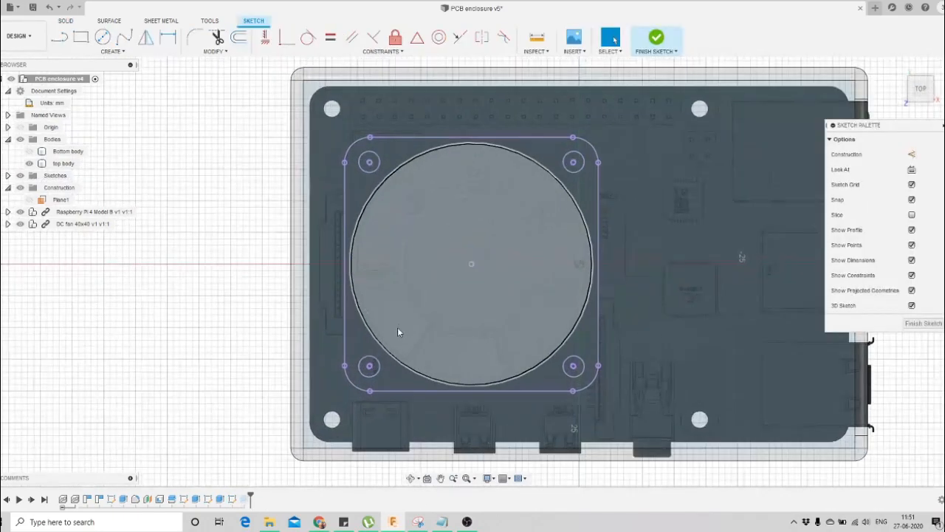
click(60, 37)
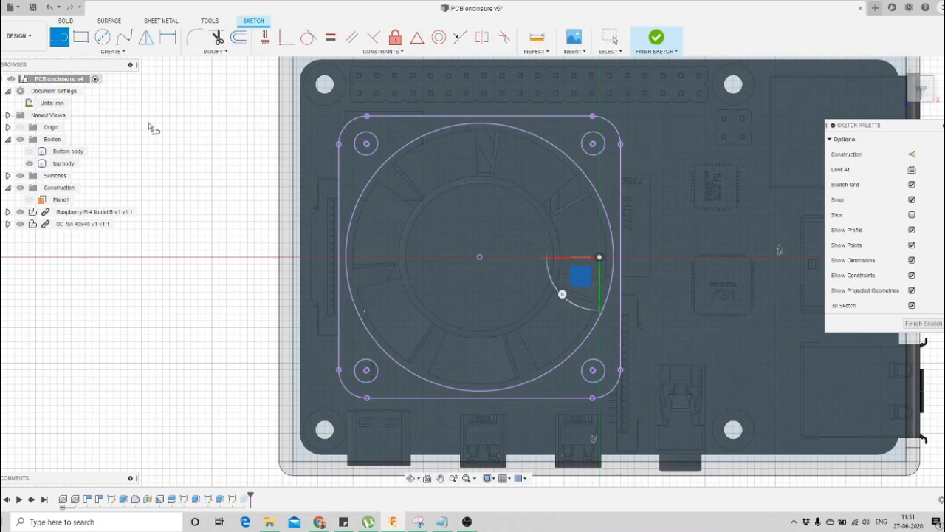
click(373, 175)
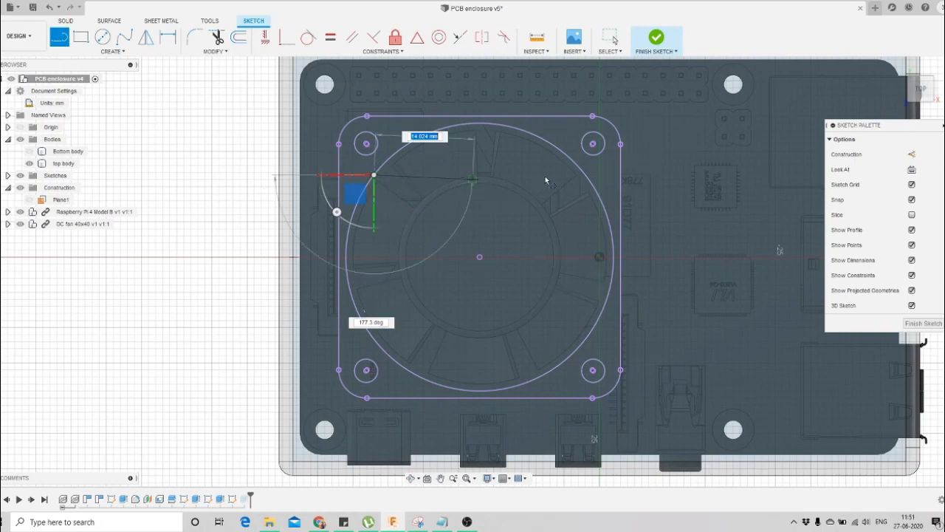
click(585, 177)
key(Escape)
scroll(463, 199, down, 3)
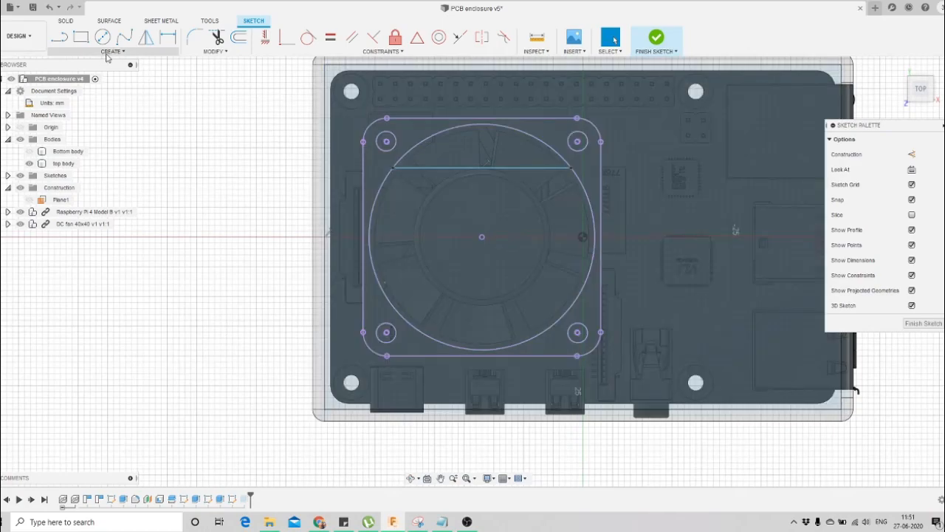
Move the horizontal line up near the top of the fan circle, making it about 14.8 mm long
click(212, 53)
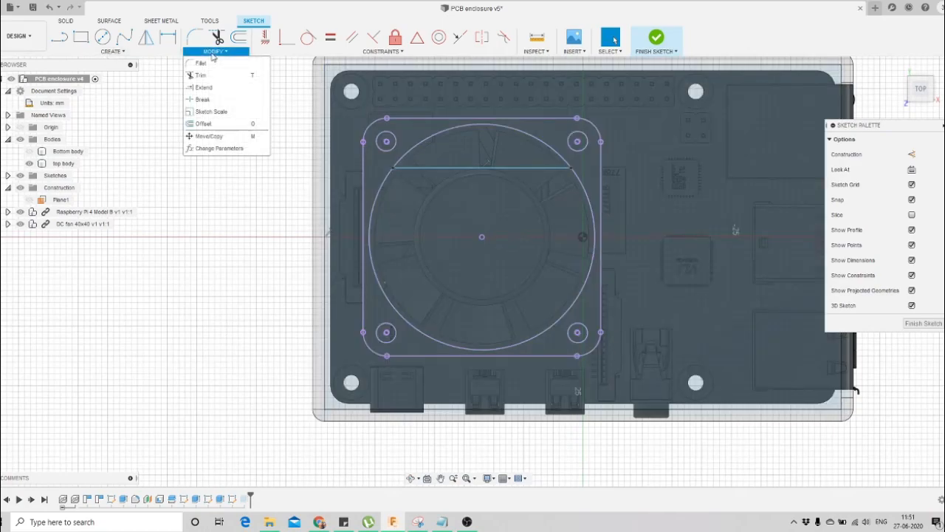
drag(483, 165, 482, 136)
click(220, 52)
Create a rectangular pattern of 15 lines from the horizontal line, spread downward over about 34.7 mm inside the fan circle
click(111, 51)
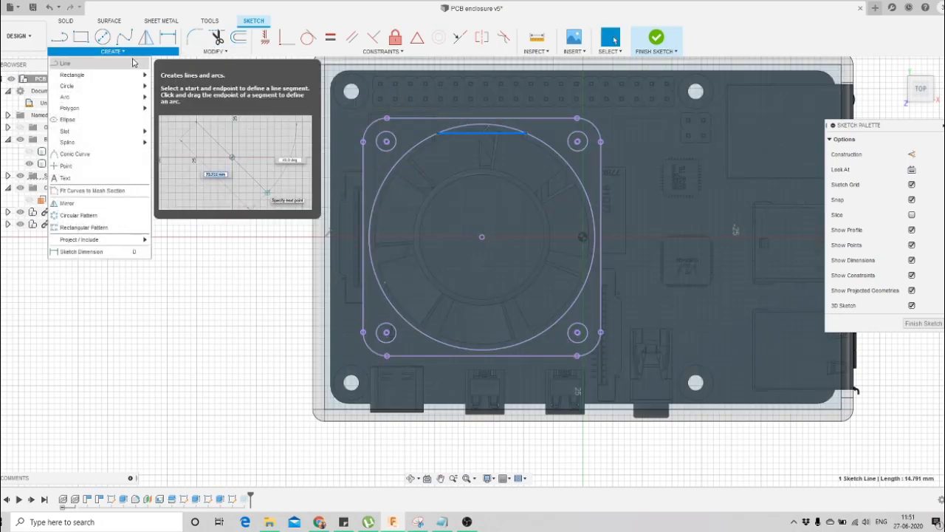
click(85, 229)
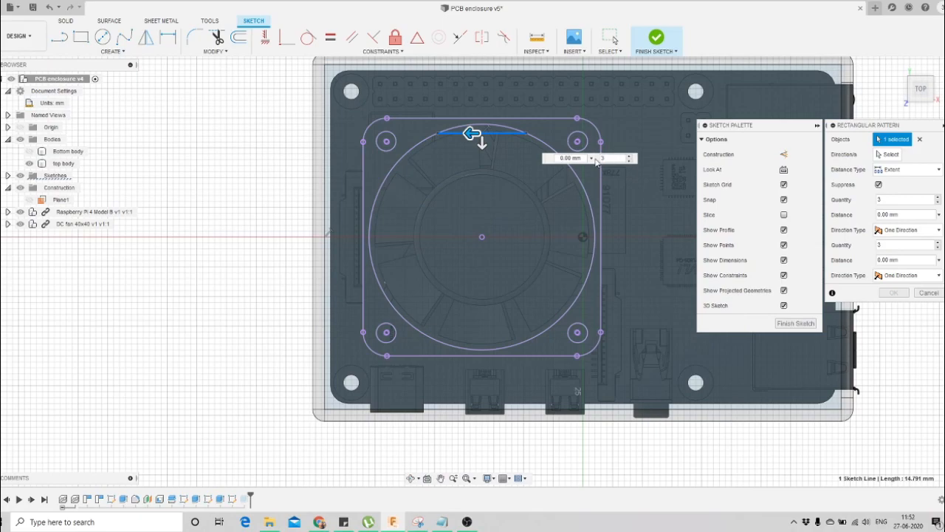
text(10)
drag(483, 142, 481, 257)
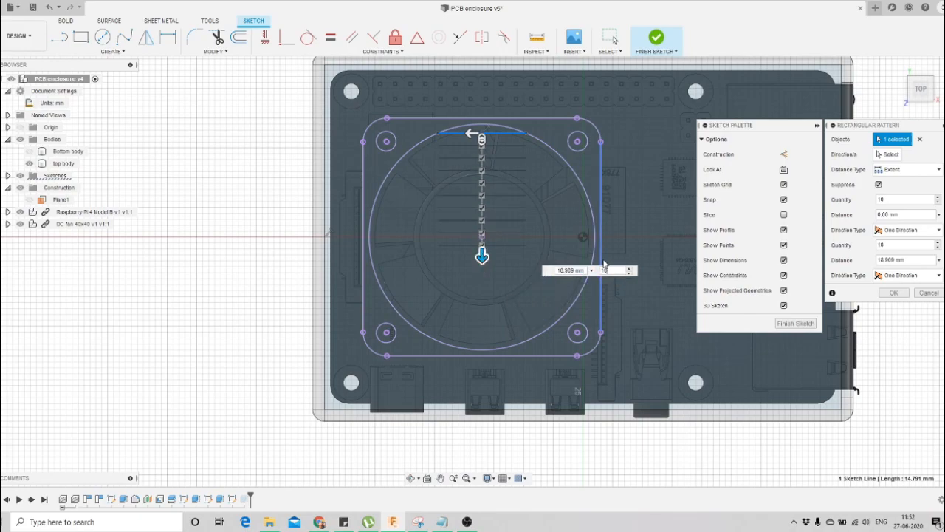
drag(481, 258, 484, 347)
click(602, 363)
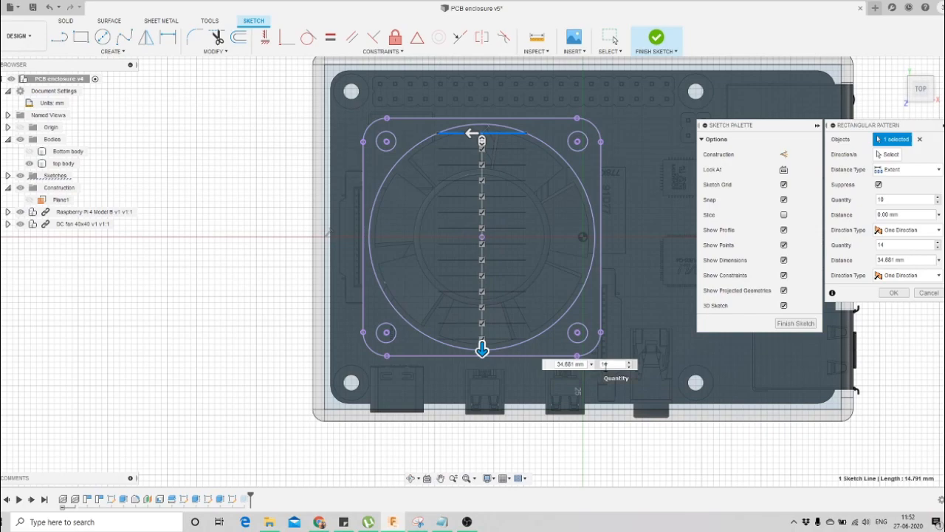
click(893, 293)
Extend both ends of the patterned horizontal lines toward the fan circle
click(207, 52)
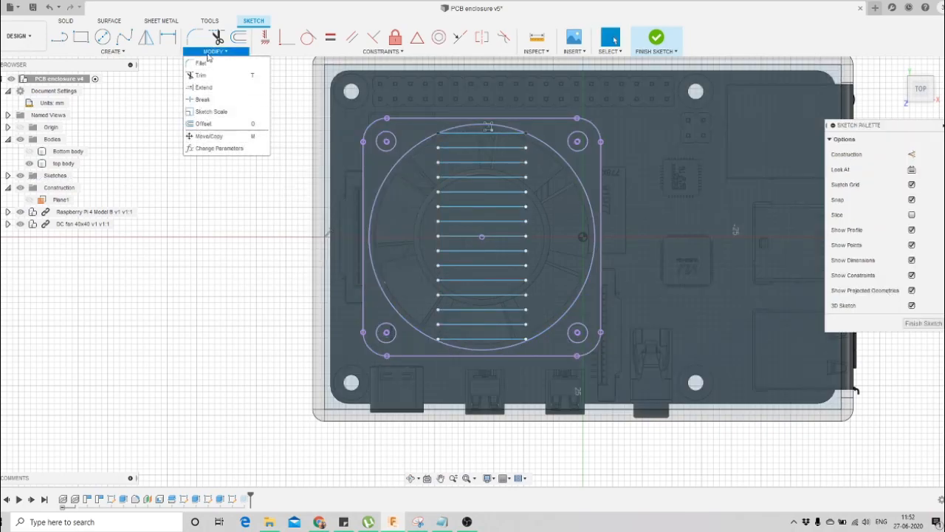
click(203, 87)
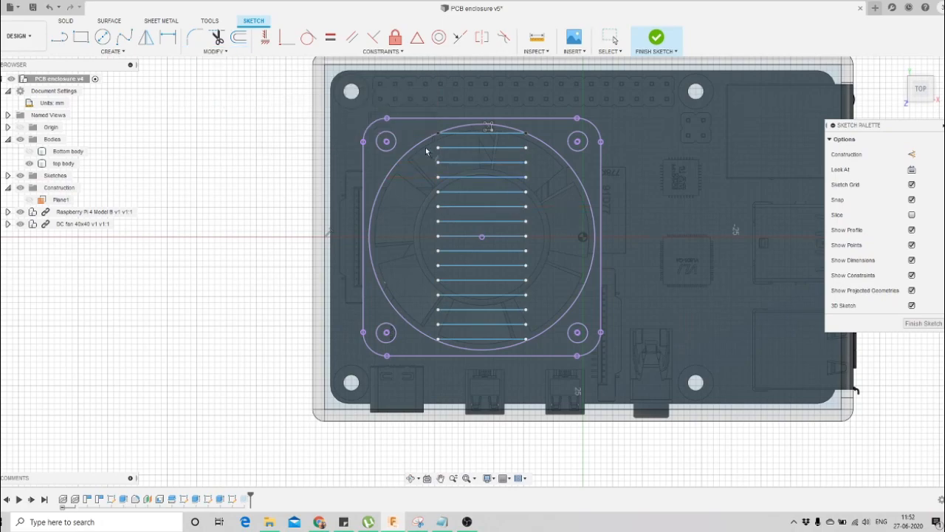
click(446, 161)
click(476, 177)
click(454, 191)
click(521, 178)
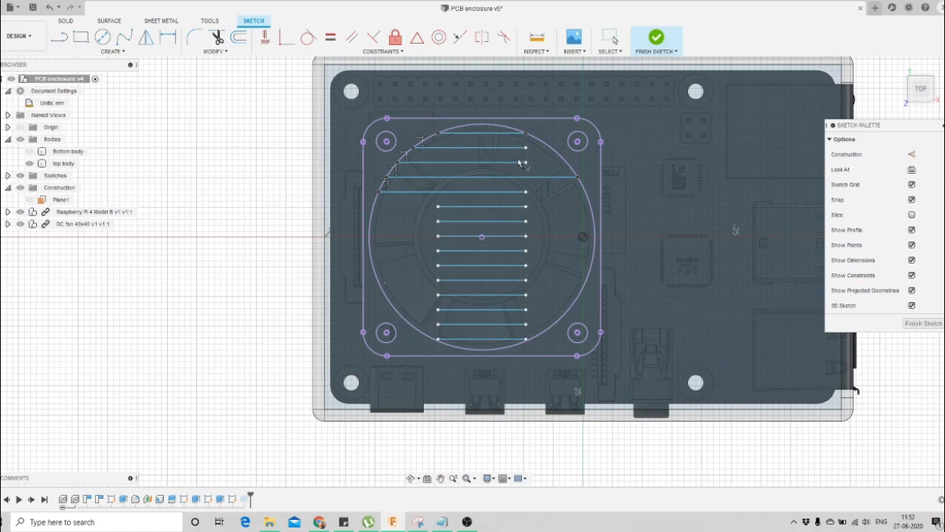
click(510, 207)
click(473, 221)
click(509, 221)
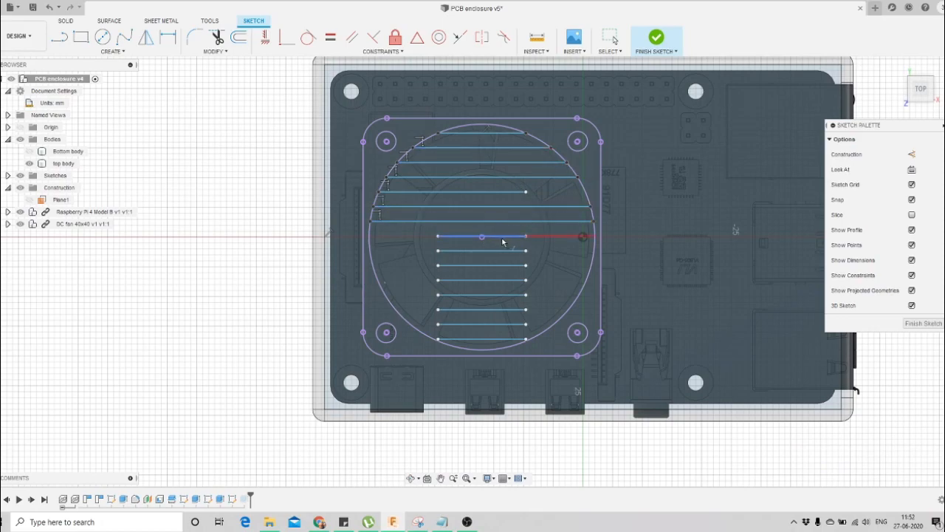
click(460, 239)
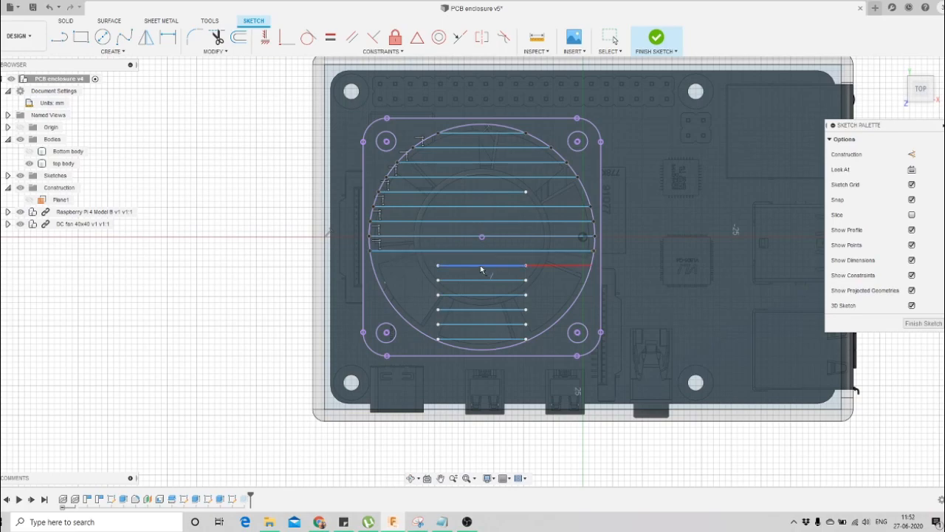
click(453, 267)
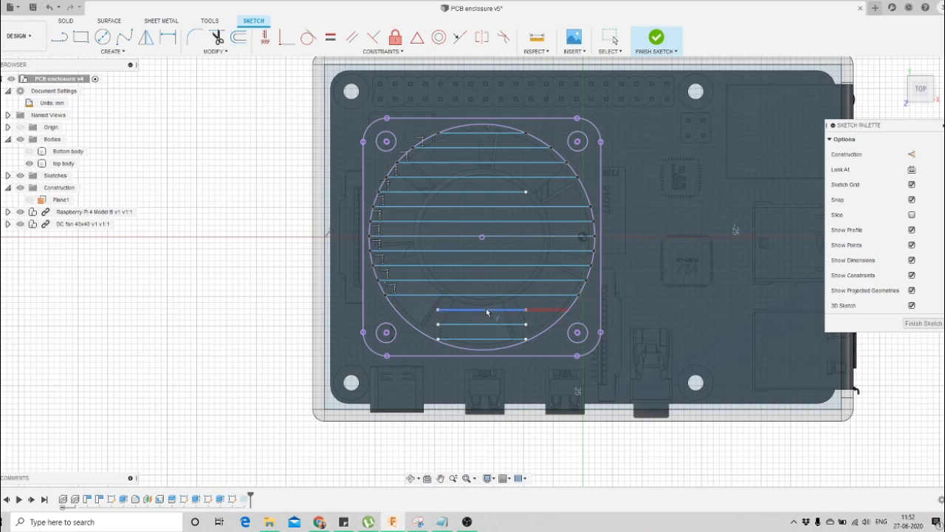
click(466, 310)
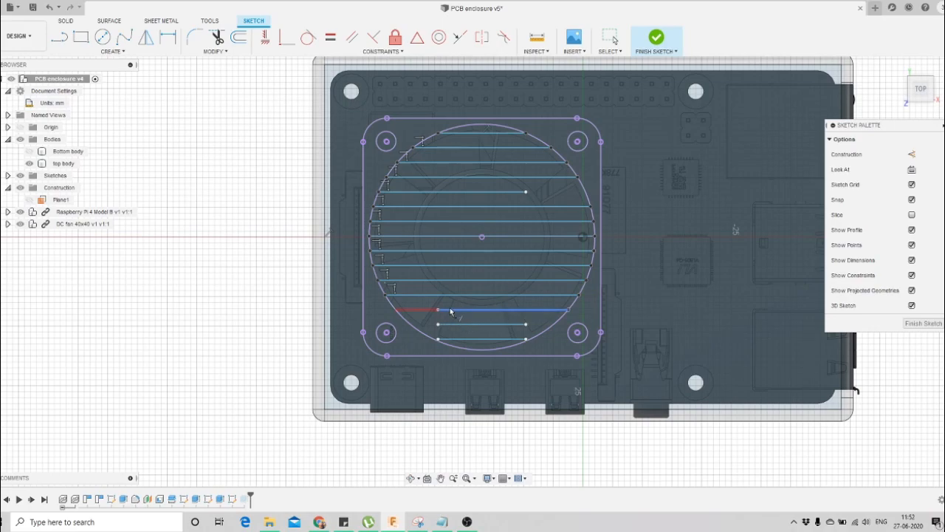
click(500, 326)
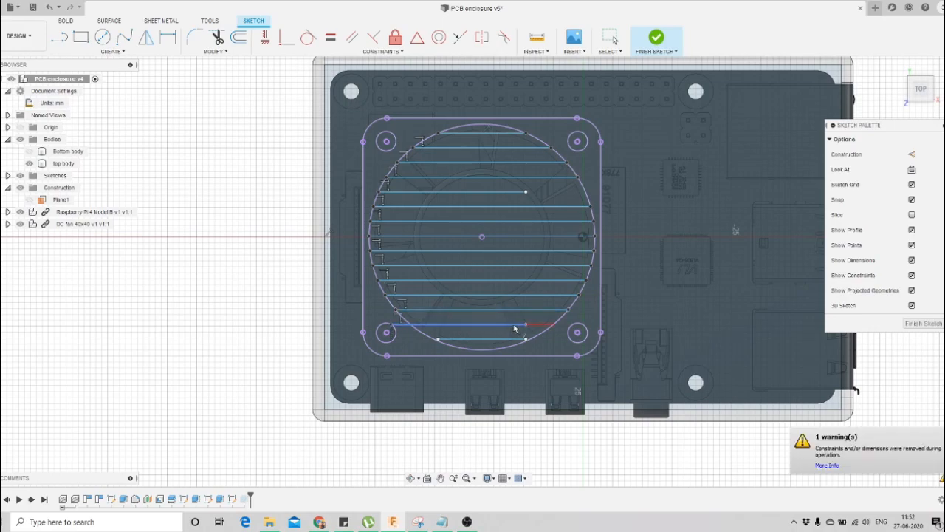
click(480, 340)
click(448, 340)
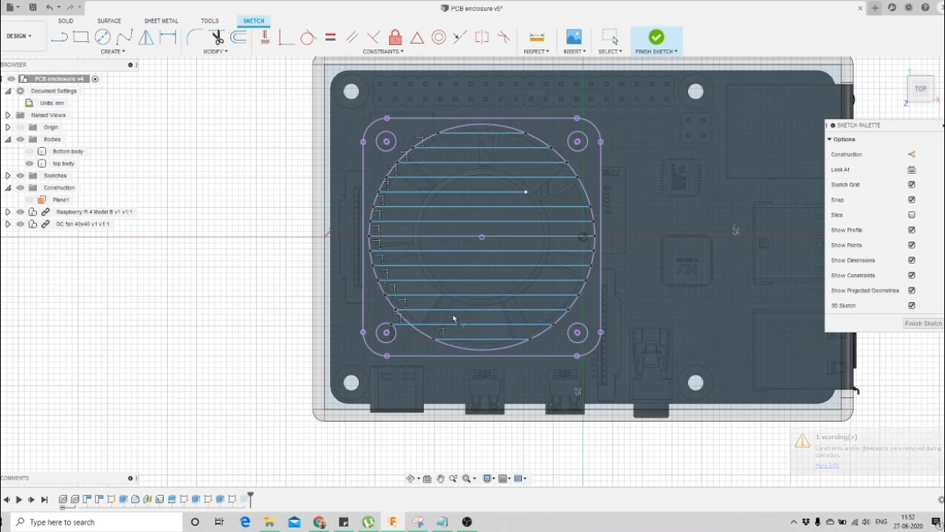
Trim the part of the second-lowest grille line that overshoots the fan circle and finish the sketch
click(217, 37)
scroll(410, 344, up, 5)
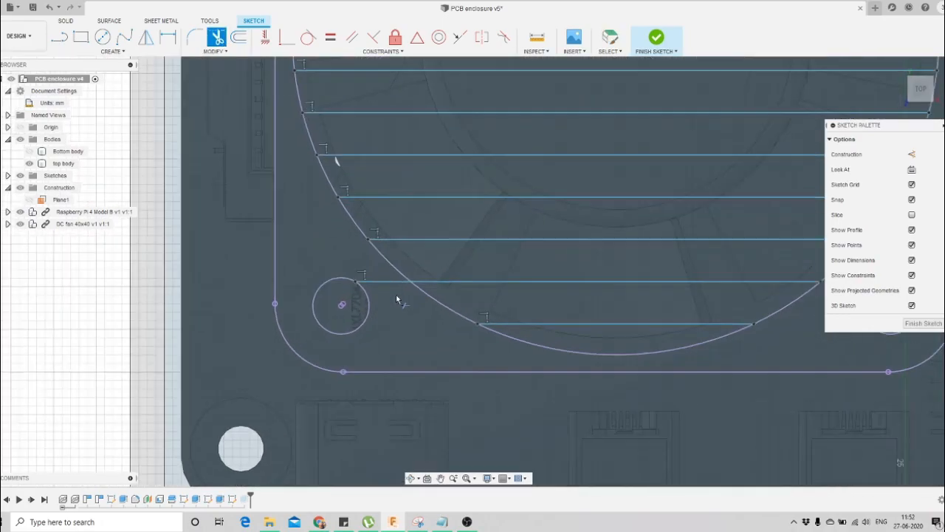
click(382, 279)
scroll(388, 347, down, 6)
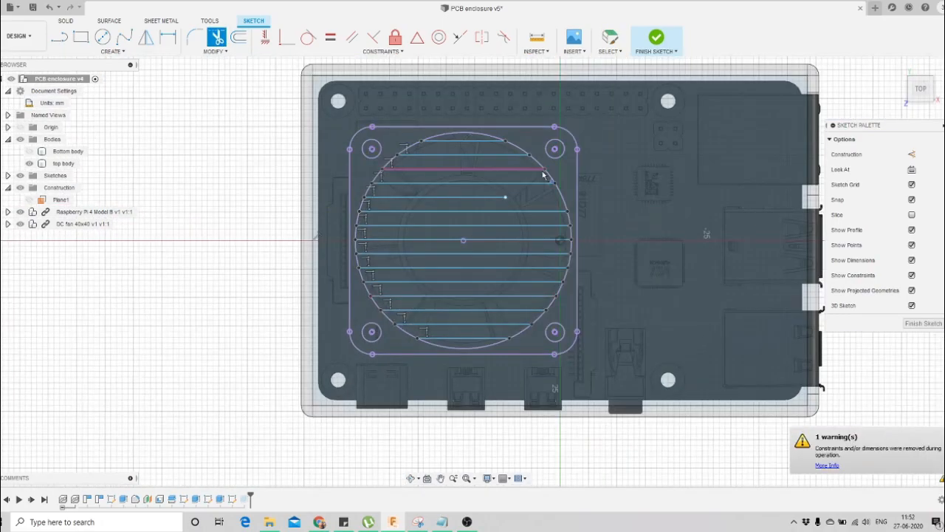
click(657, 37)
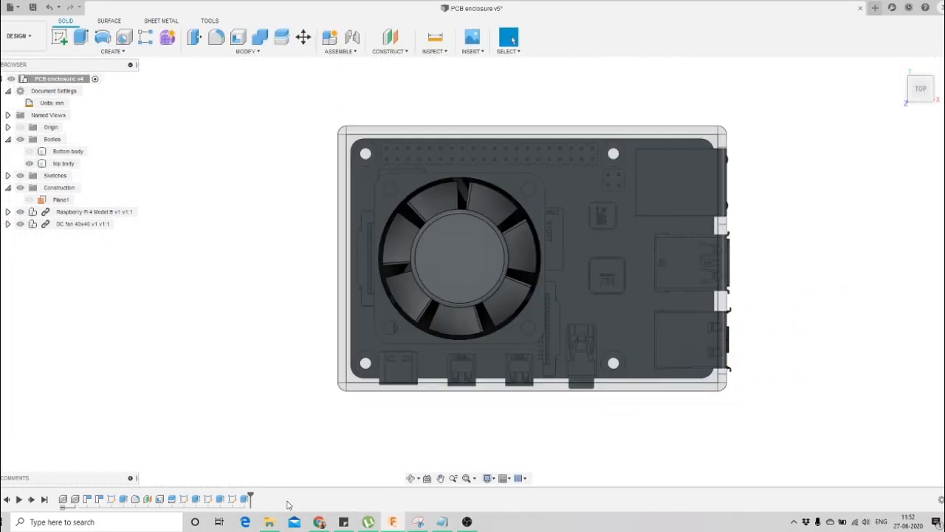
Try to remove alternate strips between the grille lines from the fan opening's cut
double_click(246, 500)
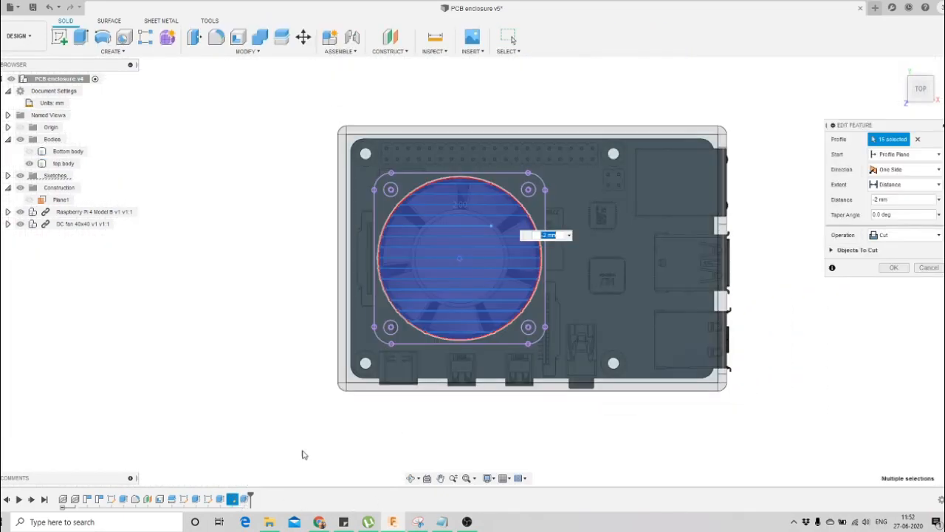
scroll(394, 325, up, 2)
scroll(394, 325, up, 1)
click(411, 478)
drag(475, 285, 480, 206)
scroll(480, 205, up, 3)
key(Escape)
click(482, 169)
click(466, 195)
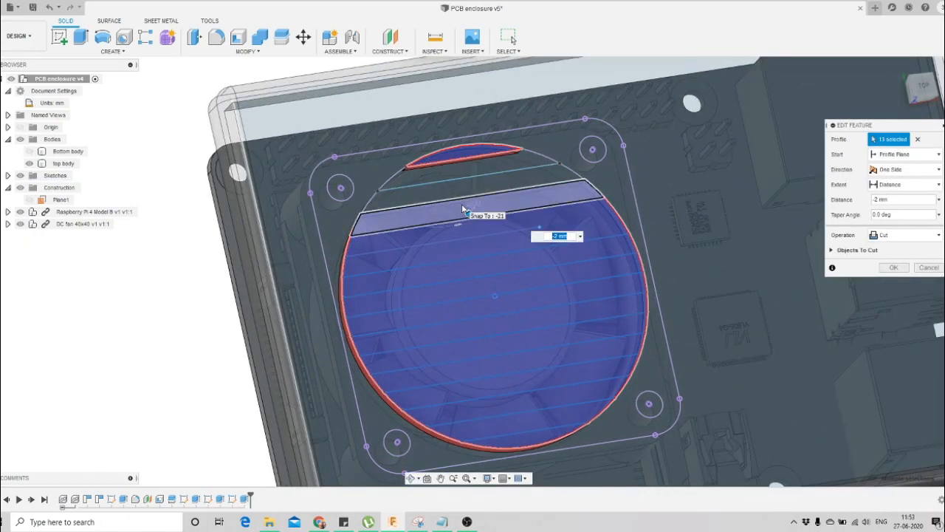
click(463, 192)
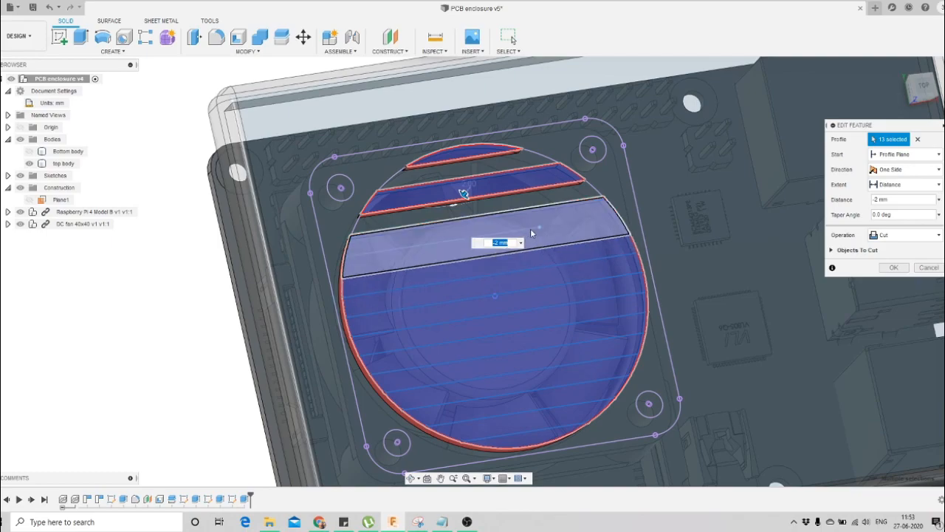
key(Return)
Reopen the fan opening sketch, extend the short fifth grille line to the fan circle, and finish the sketch
double_click(233, 500)
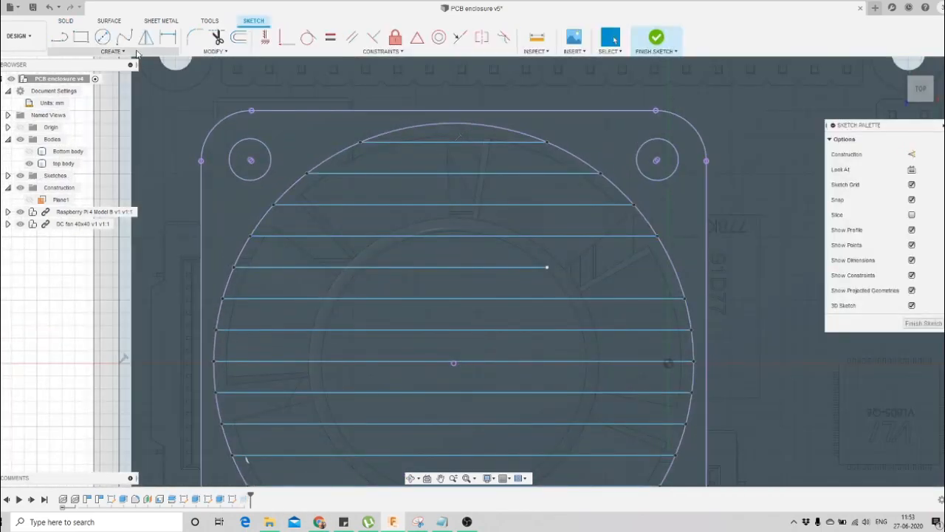
click(215, 50)
click(210, 80)
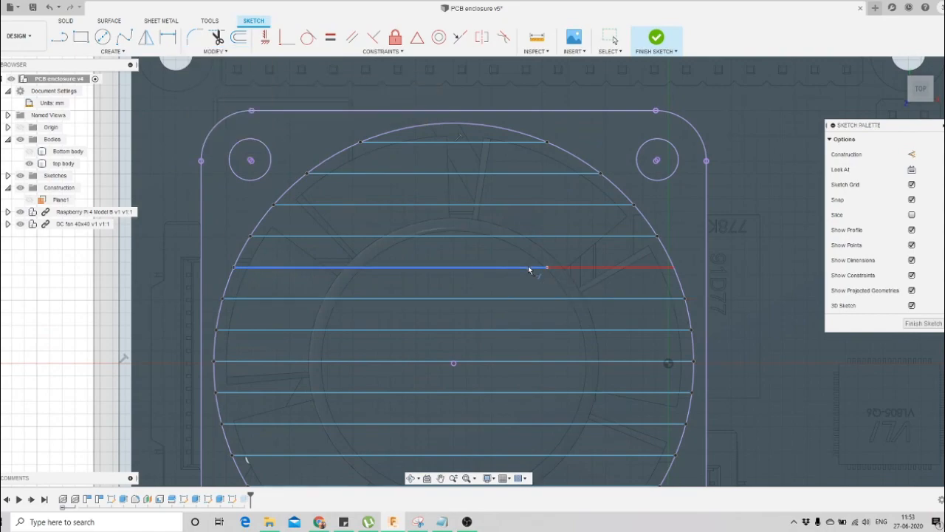
scroll(529, 271, down, 5)
click(656, 37)
Edit the fan opening's cut, removing every second strip from its profiles starting with the second-lowest, leaving eight profiles cut at -2 mm
click(411, 478)
scroll(482, 318, down, 3)
drag(482, 317, 501, 259)
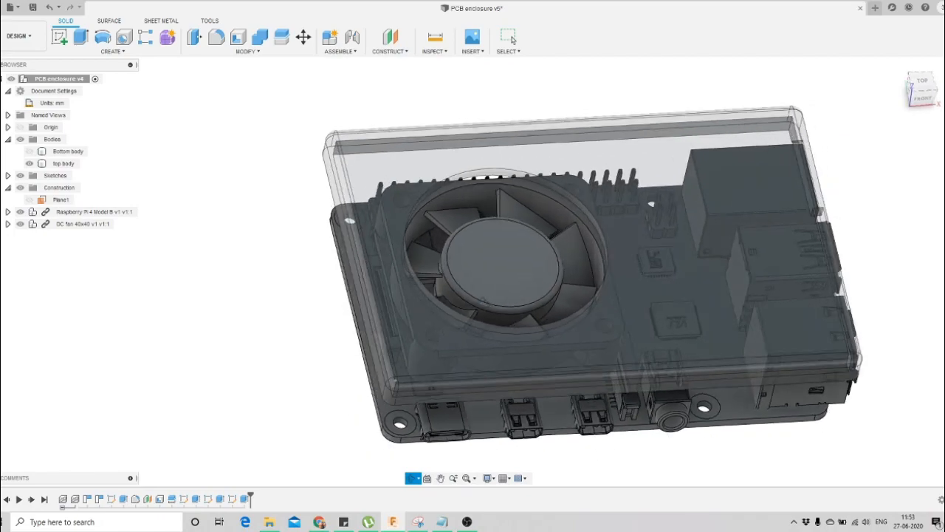
scroll(502, 259, up, 2)
key(Escape)
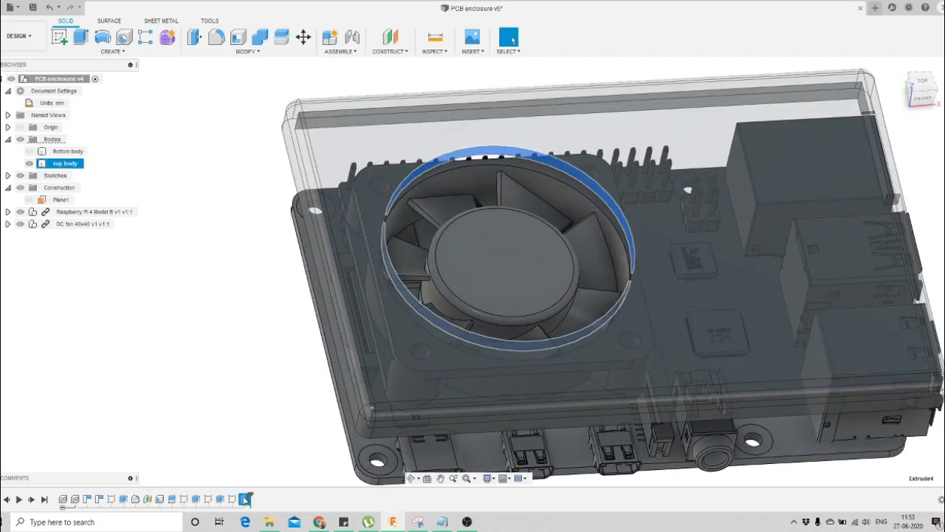
double_click(232, 499)
click(479, 392)
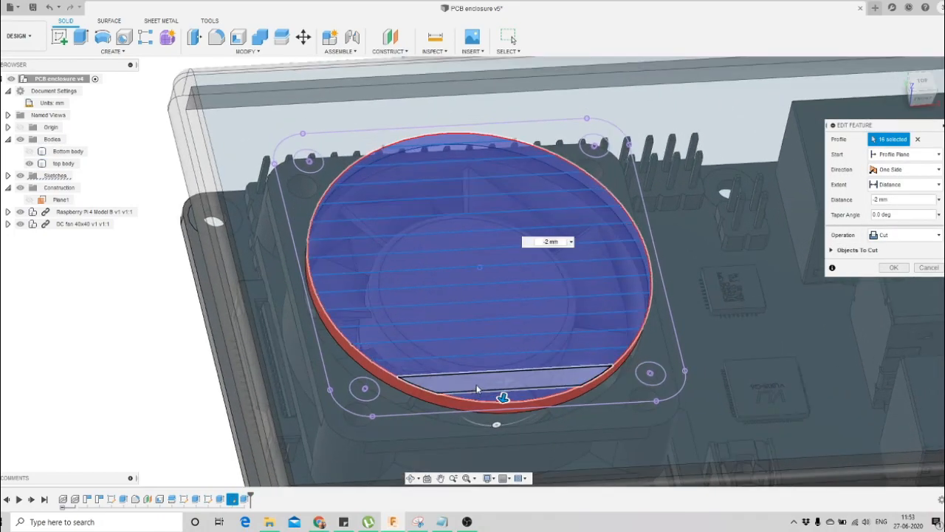
click(472, 347)
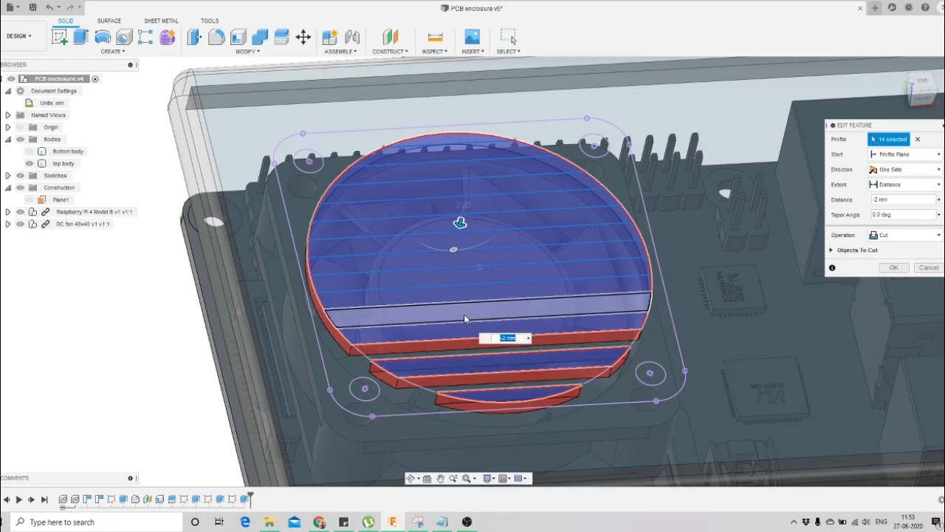
click(463, 313)
click(453, 278)
click(435, 247)
click(405, 214)
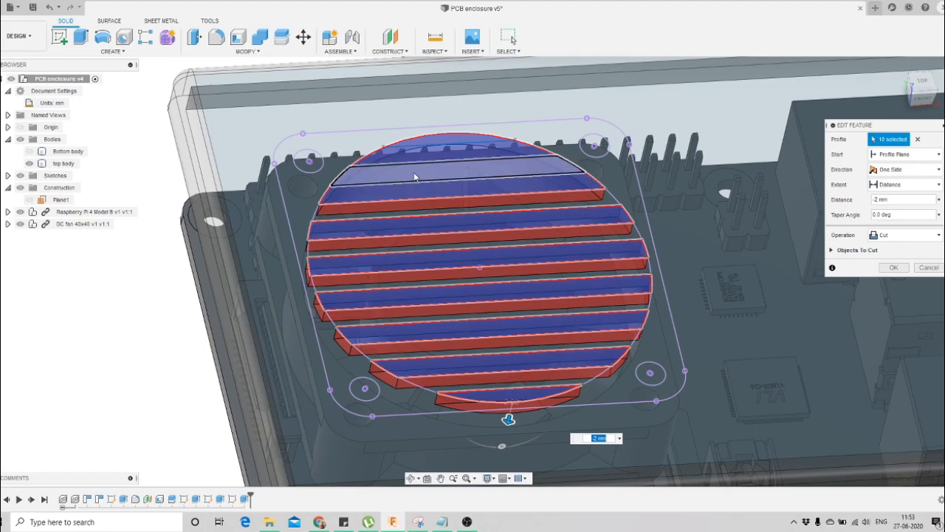
click(416, 179)
click(441, 142)
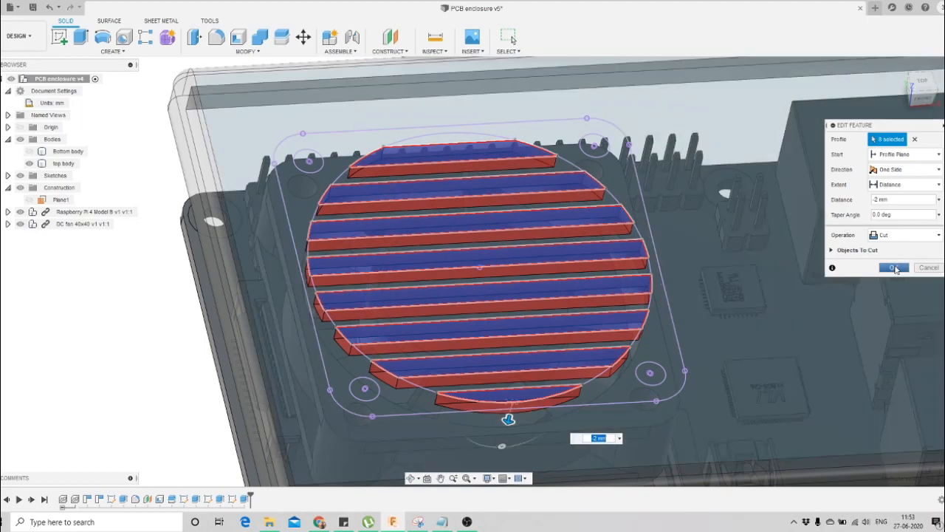
click(895, 268)
Set the top body's opacity to 100%
scroll(396, 253, down, 3)
click(411, 480)
drag(509, 251, 510, 299)
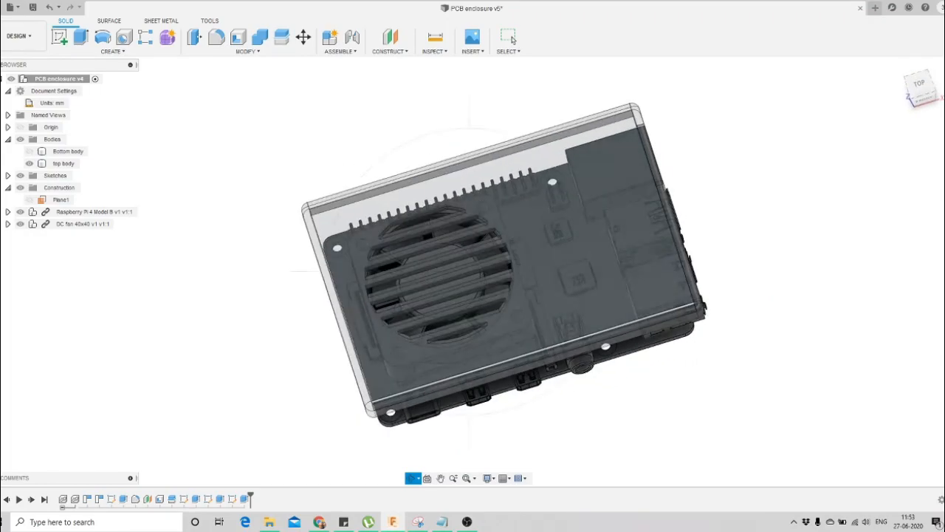
scroll(311, 345, up, 3)
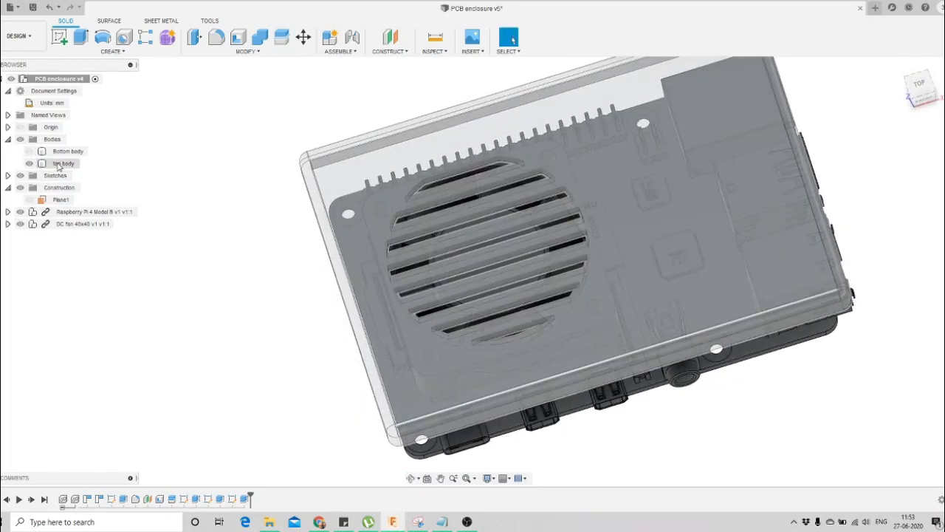
click(61, 163)
right_click(60, 163)
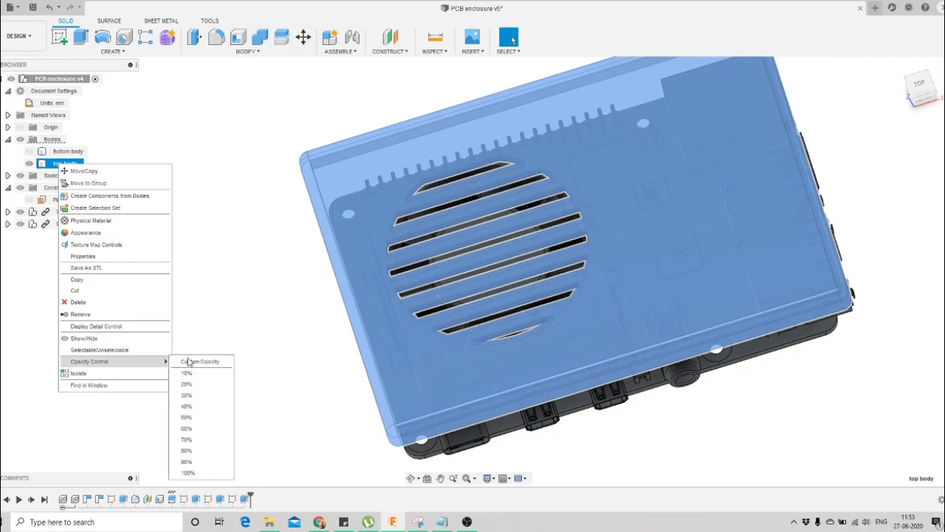
click(190, 472)
click(468, 463)
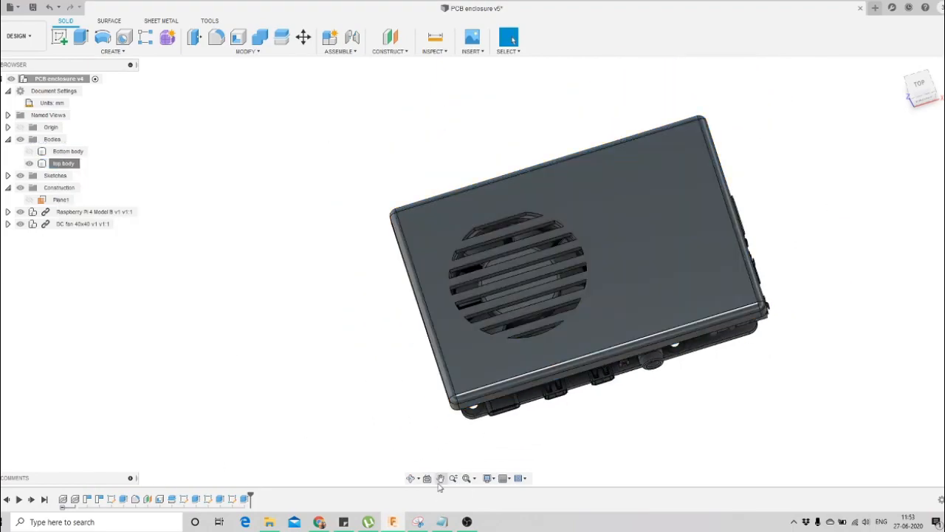
Show the bottom body of the enclosure again
click(428, 453)
drag(435, 413, 428, 257)
drag(464, 305, 548, 290)
key(Escape)
click(30, 150)
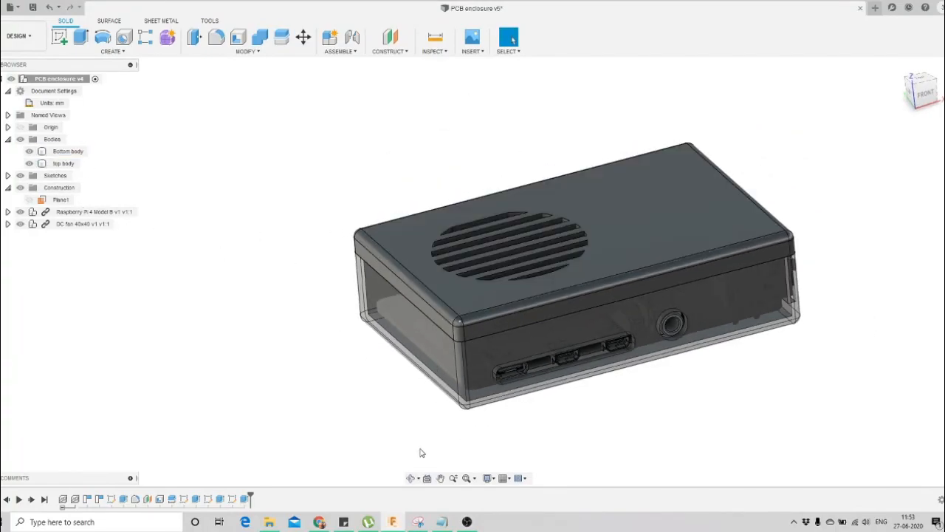
Set the bottom body's opacity to 100%
click(410, 479)
drag(444, 384, 505, 311)
drag(468, 364, 409, 342)
scroll(602, 270, down, 3)
scroll(355, 266, up, 3)
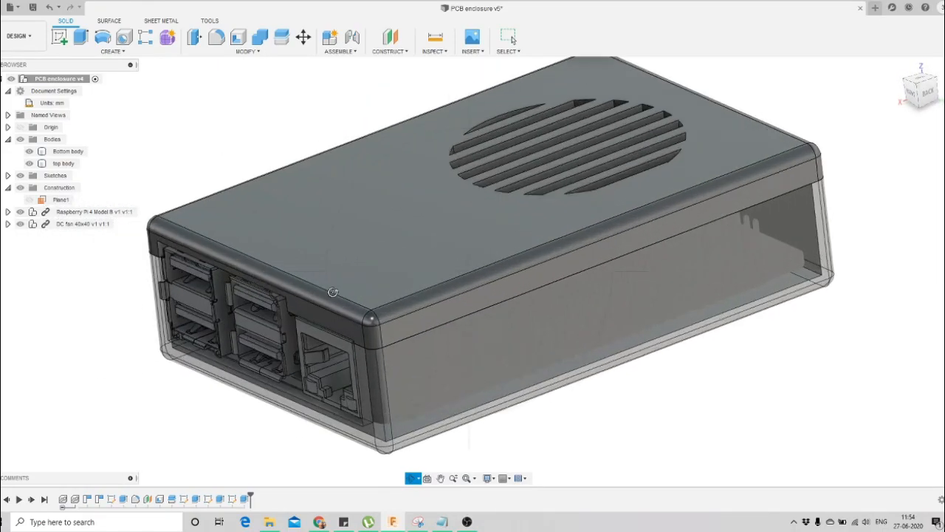
scroll(450, 260, down, 3)
click(68, 152)
right_click(68, 151)
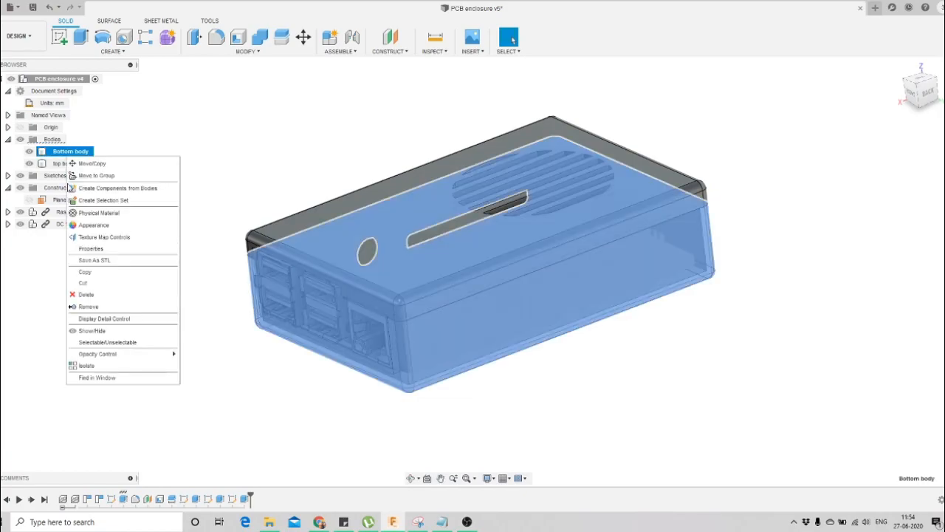
mouse_move(130, 357)
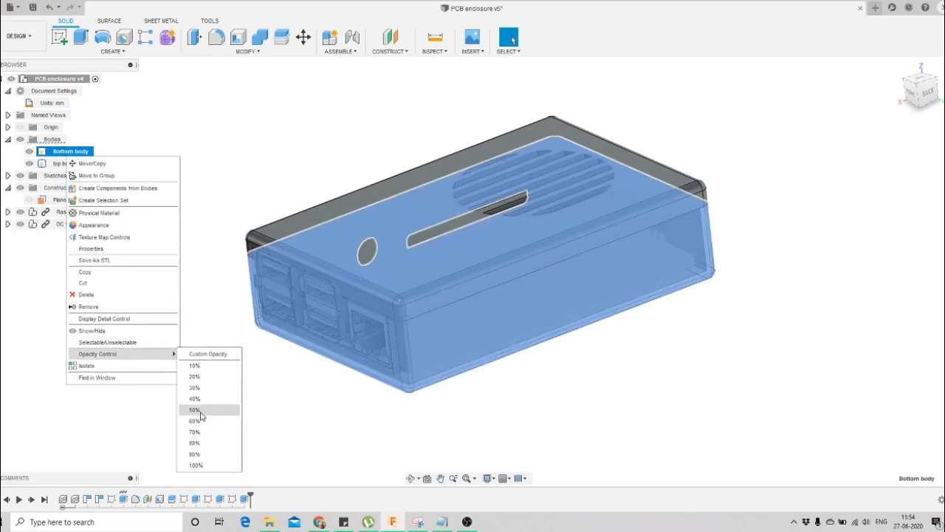
click(196, 465)
Open the appearance settings, search the library for "red", and apply a red appearance to the top body
click(412, 481)
drag(391, 285, 501, 281)
right_click(70, 152)
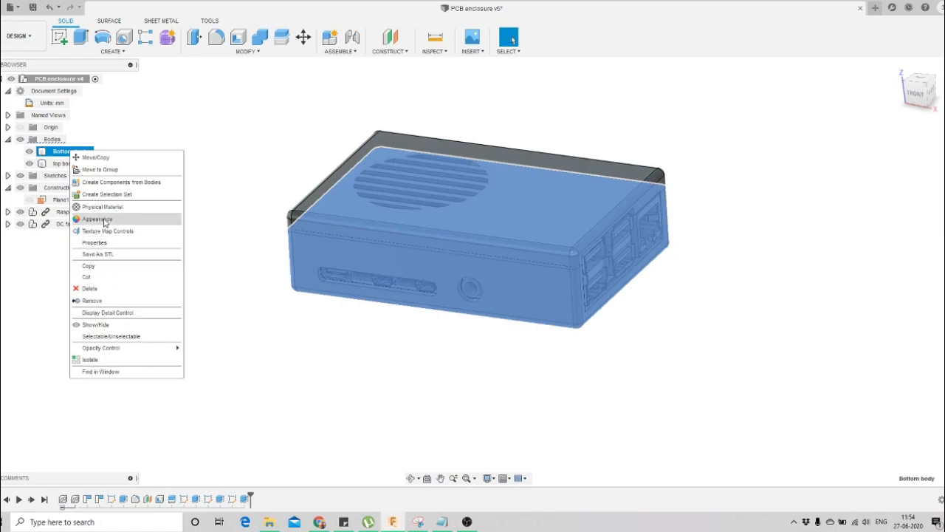
click(48, 150)
right_click(54, 150)
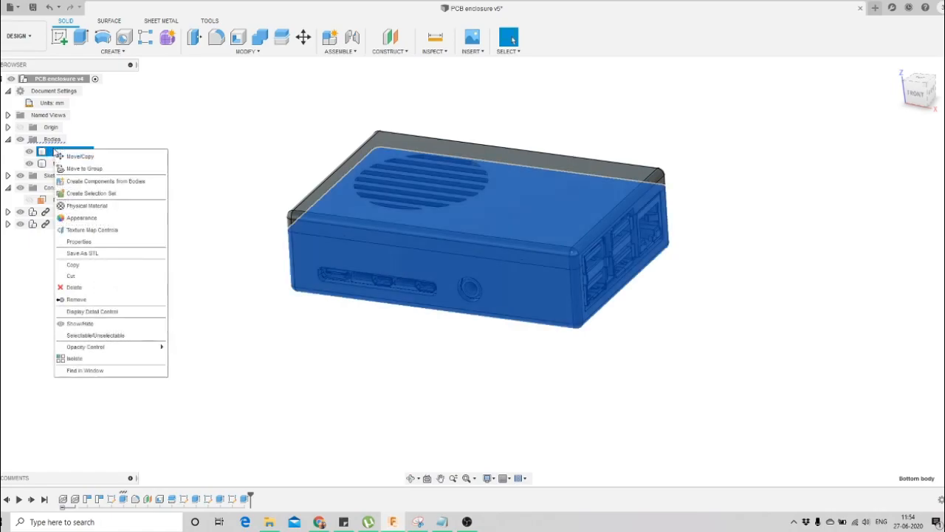
click(81, 218)
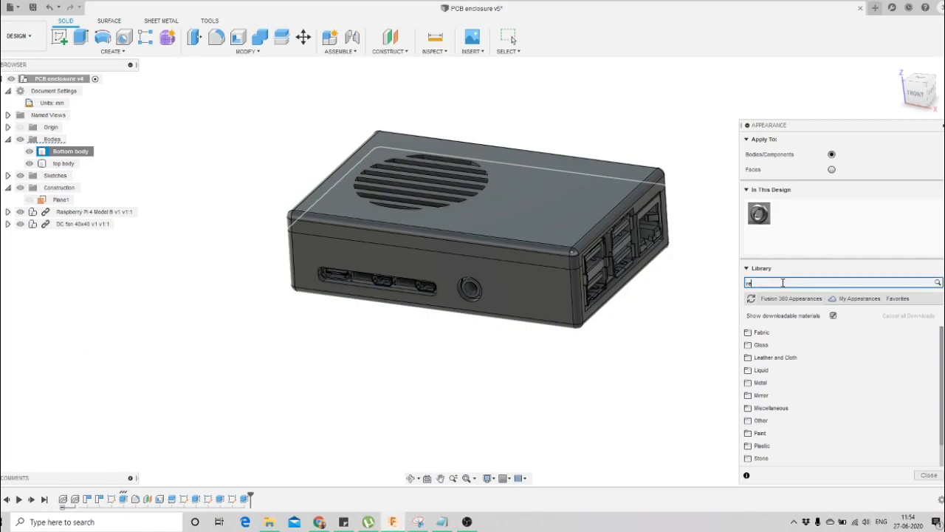
key(Return)
scroll(813, 369, down, 5)
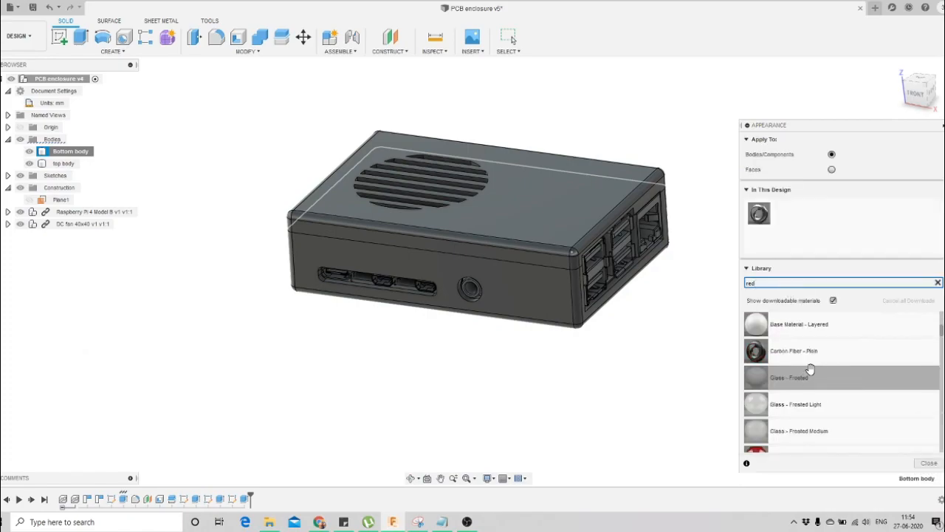
scroll(813, 369, down, 3)
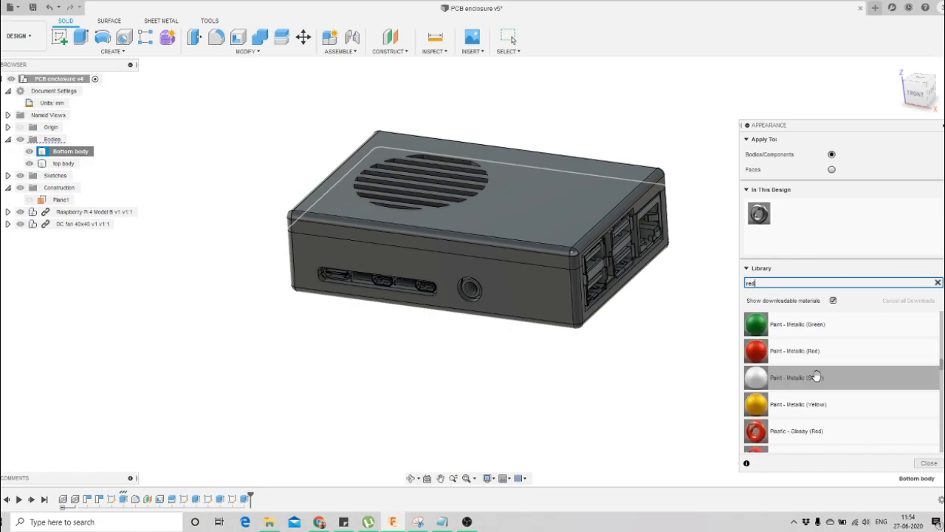
scroll(816, 377, down, 3)
drag(813, 377, 520, 240)
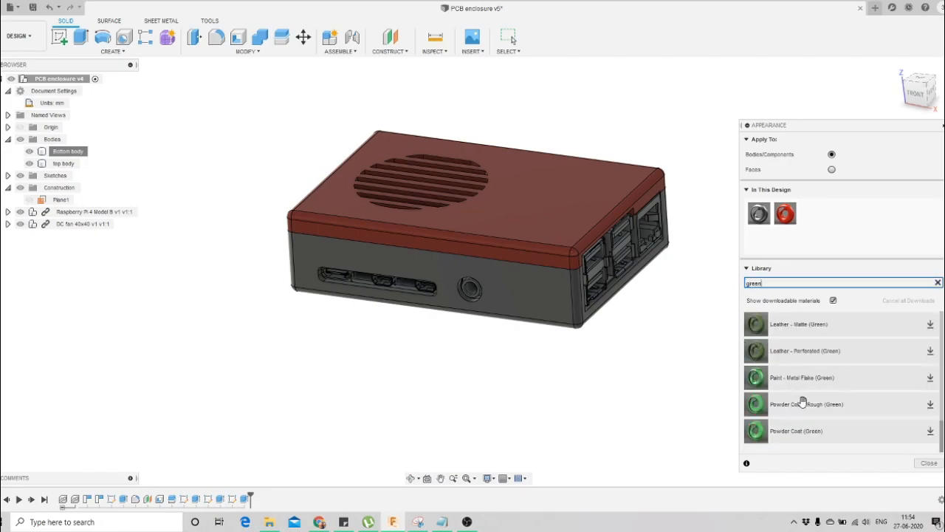
Search the appearance library for "green", apply Plastic - Matte (Green) to the bottom body, and close the appearance settings
scroll(850, 388, up, 5)
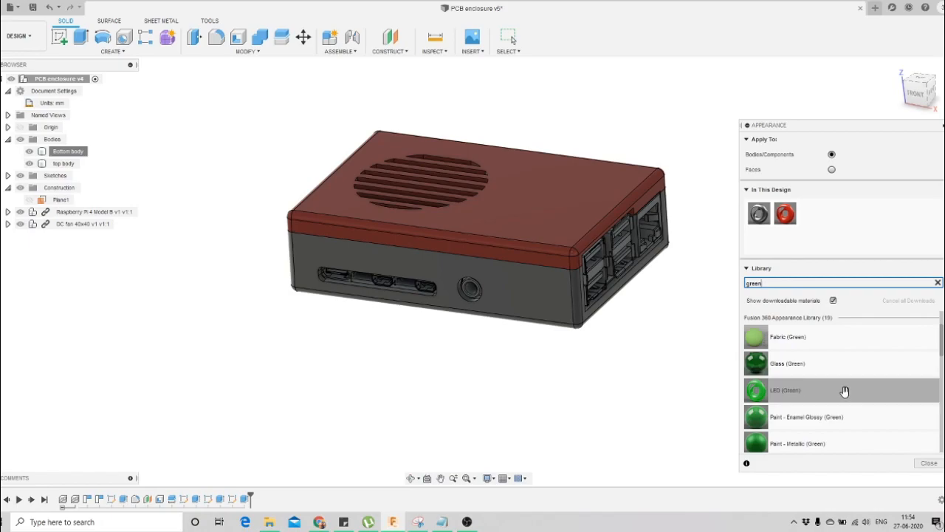
scroll(816, 443, down, 3)
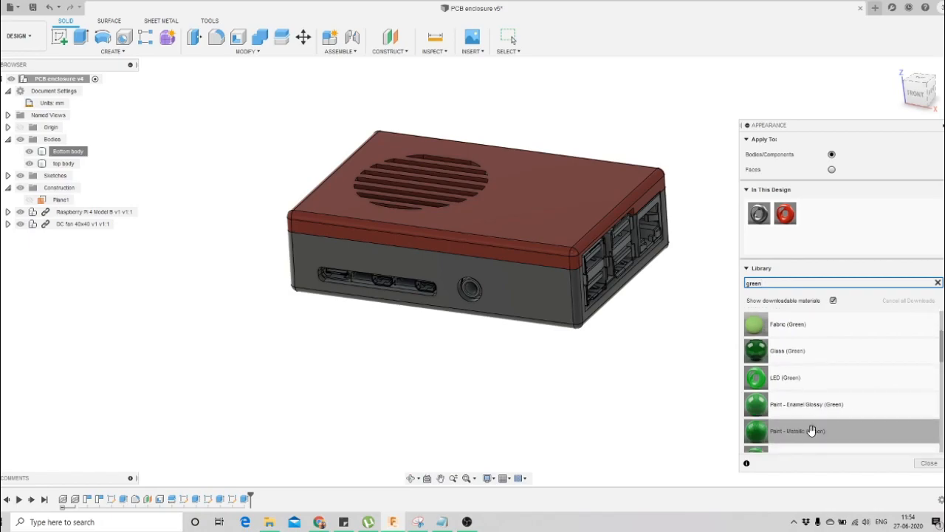
drag(811, 405, 561, 314)
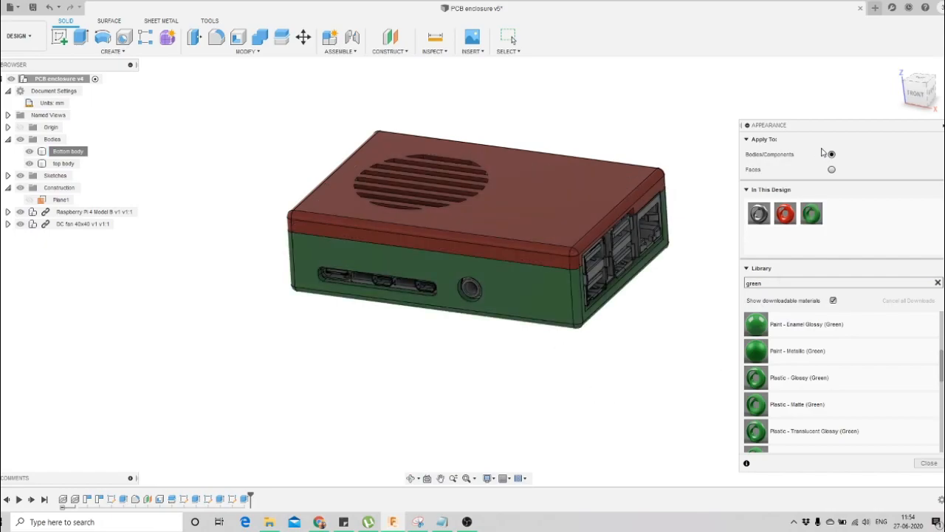
click(943, 126)
Inspect the coloured enclosure from several sides and hide the bottom body
scroll(611, 230, up, 3)
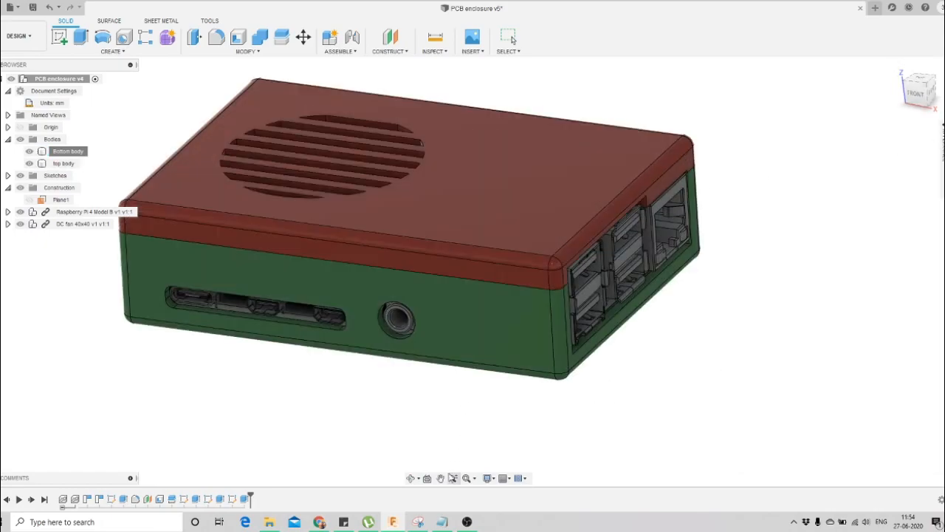
scroll(529, 280, down, 2)
shift+middle_drag(529, 279, 480, 292)
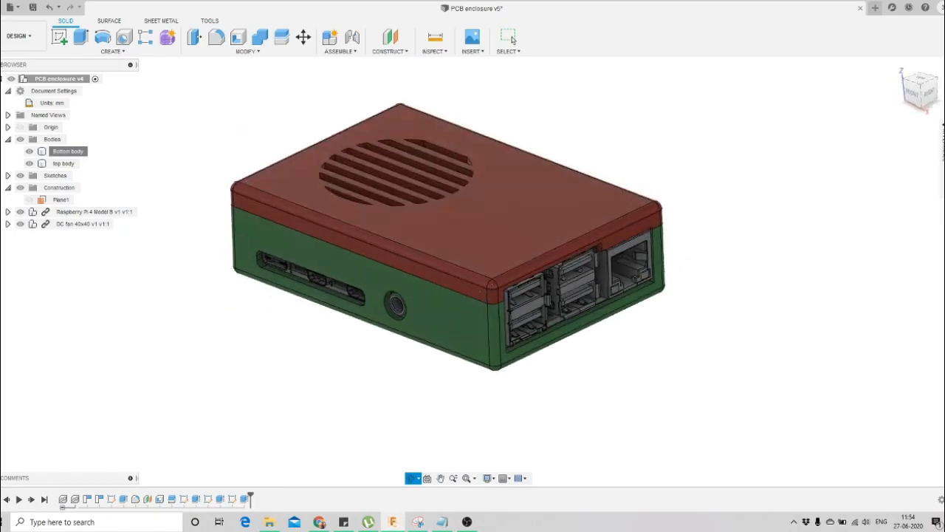
shift+middle_drag(425, 326, 515, 282)
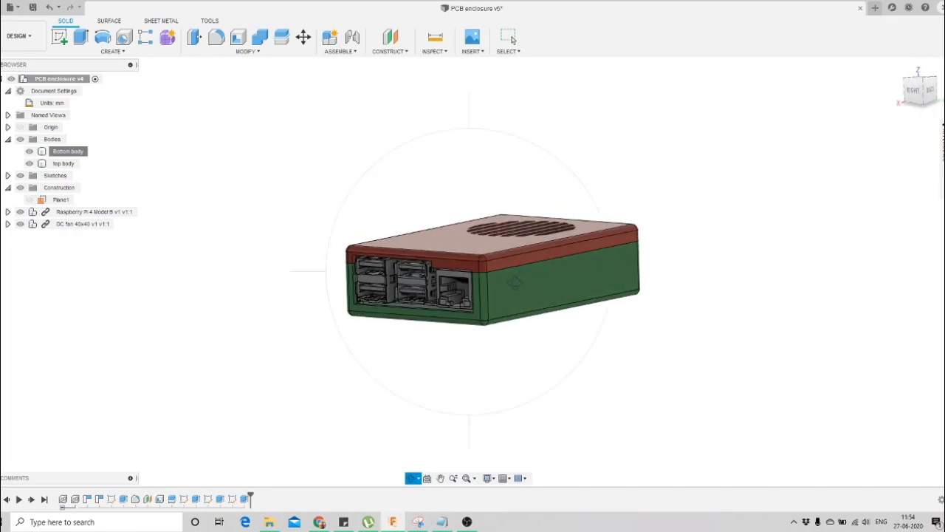
click(34, 152)
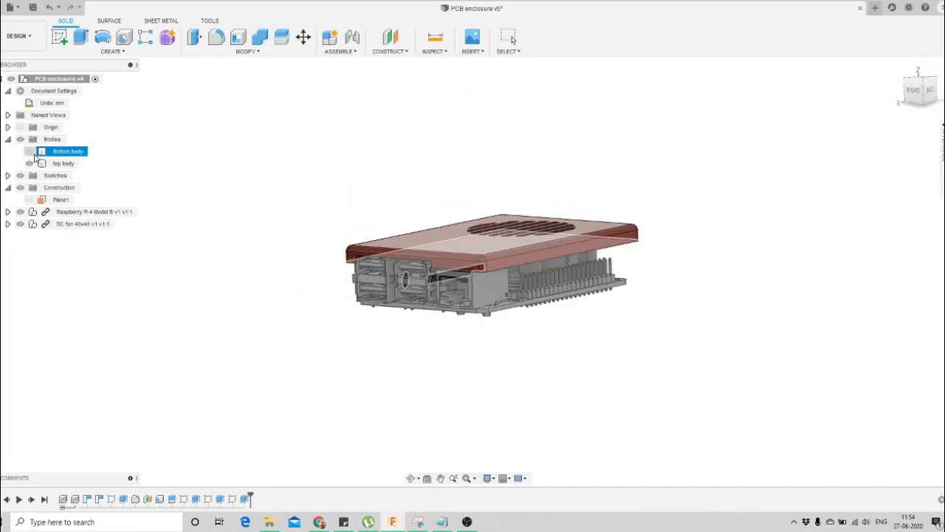
Hide the bottom body and the Raspberry Pi board, leaving the top body's underside with the fan in view
click(20, 212)
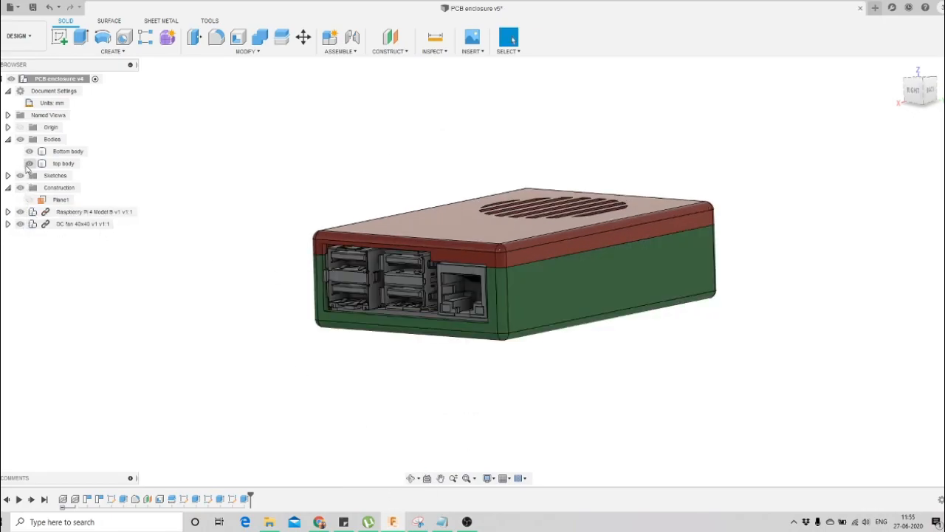
click(29, 151)
click(20, 212)
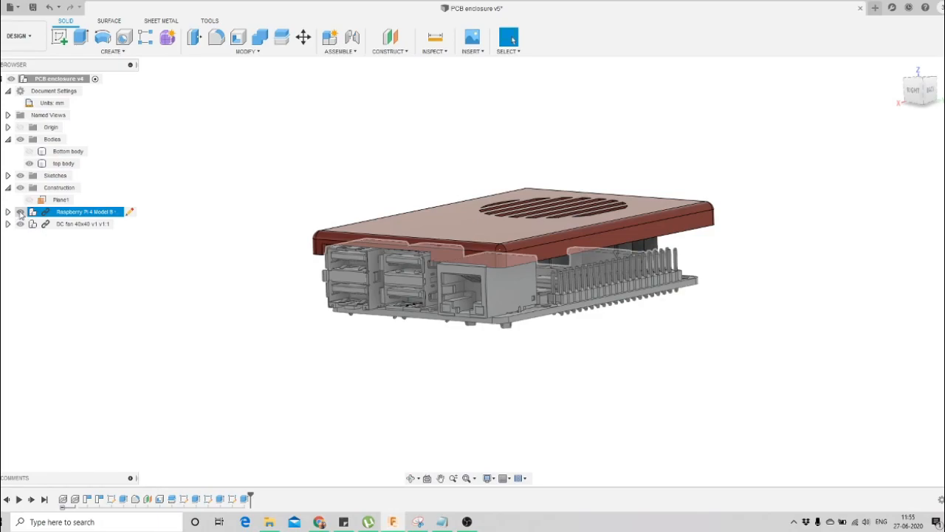
click(415, 483)
scroll(576, 214, up, 3)
drag(546, 317, 560, 158)
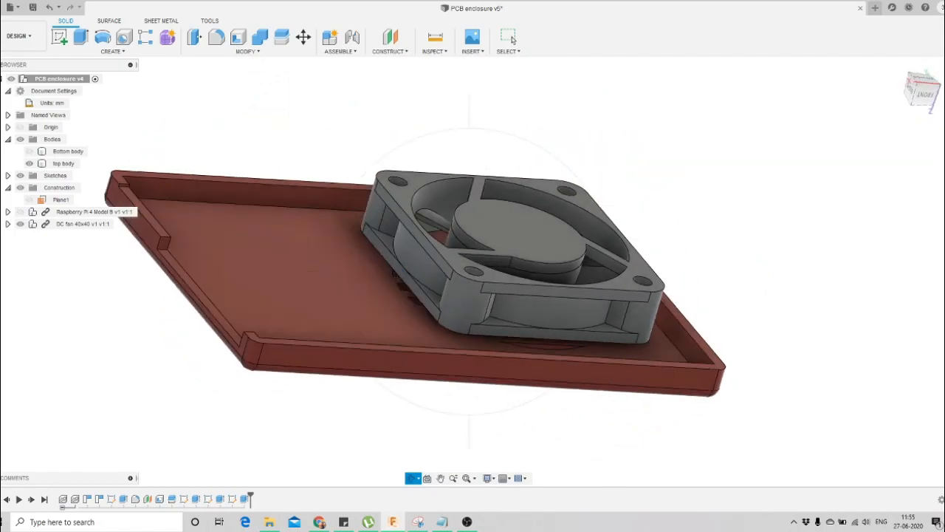
scroll(458, 251, up, 5)
scroll(468, 257, down, 3)
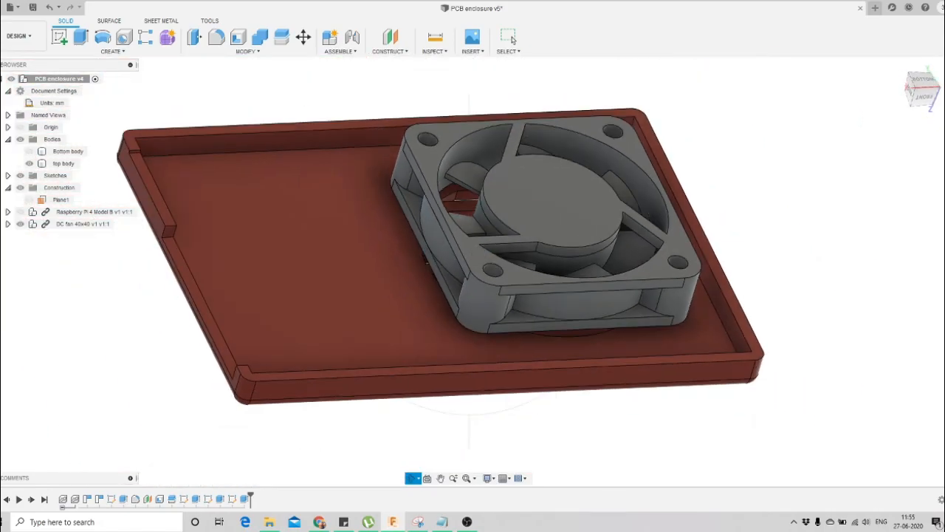
key(Escape)
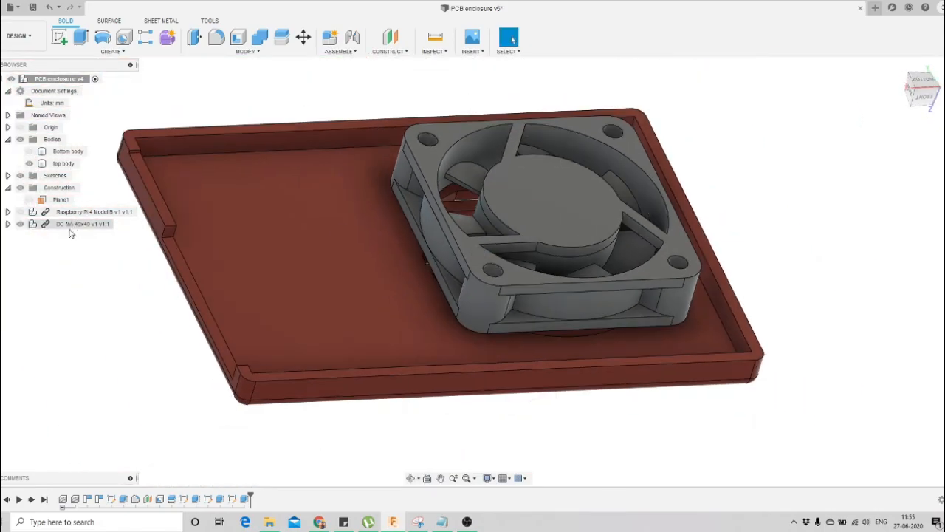
Show Sketch4 and hide the DC fan to expose the grille and mounting-hole outlines on the top body
click(8, 175)
click(30, 224)
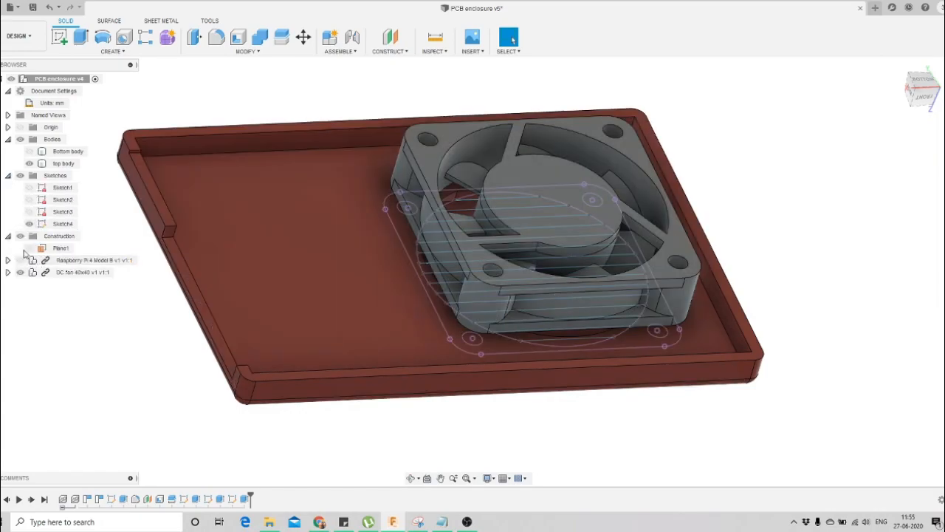
click(20, 272)
scroll(502, 211, up, 2)
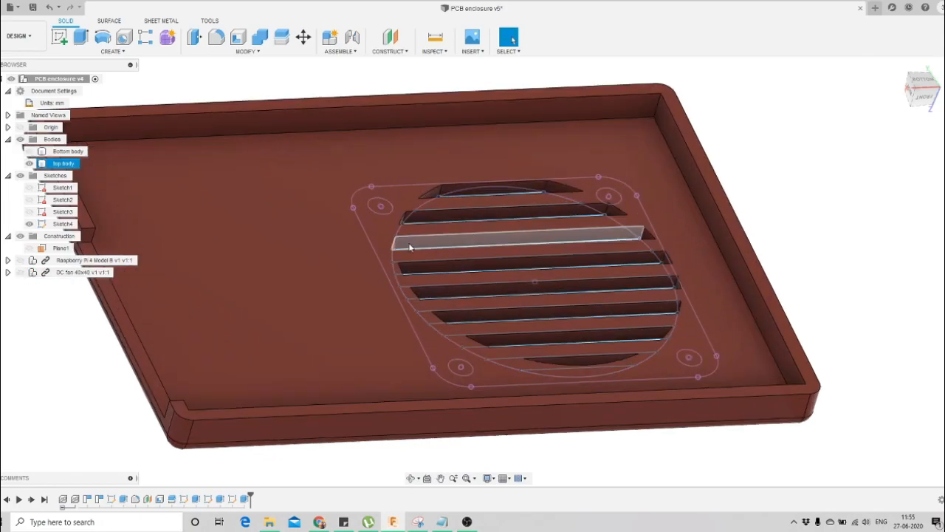
scroll(436, 232, down, 1)
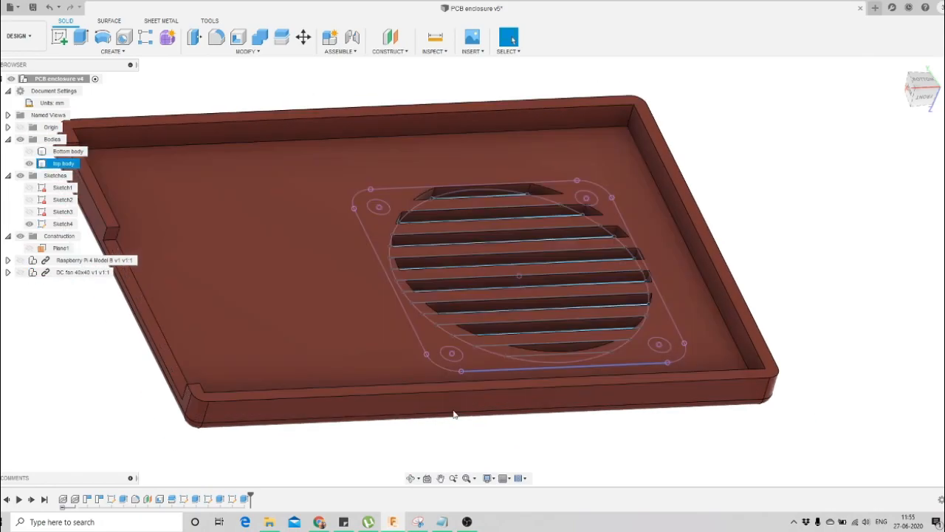
View the top body squarely from below and open the fan grille sketch for editing
click(923, 79)
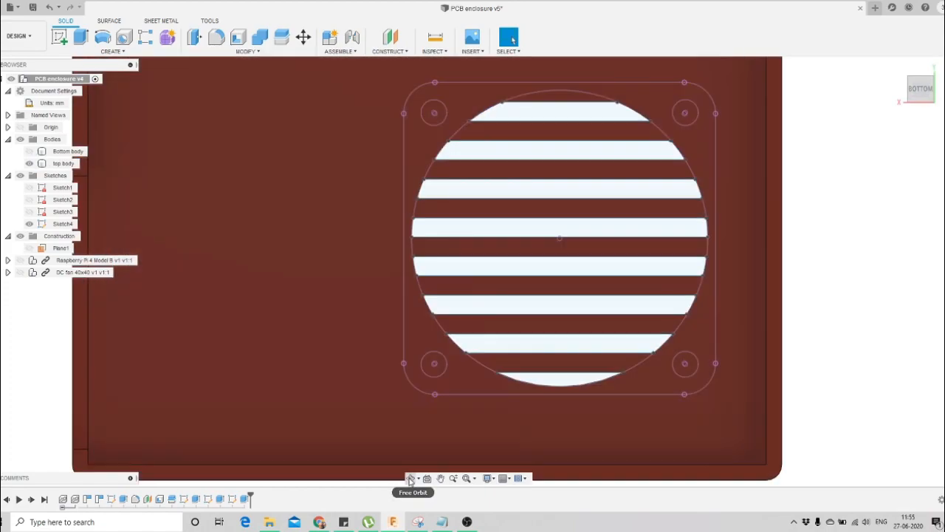
click(410, 481)
scroll(428, 380, down, 3)
key(Escape)
double_click(243, 500)
Offset the first two fan mounting-hole circles outward by 1 mm
key(o)
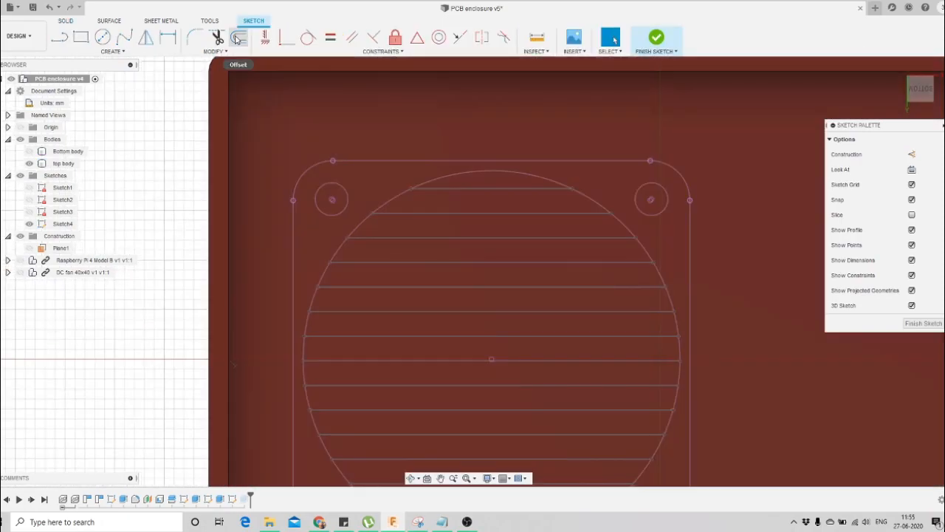
click(344, 217)
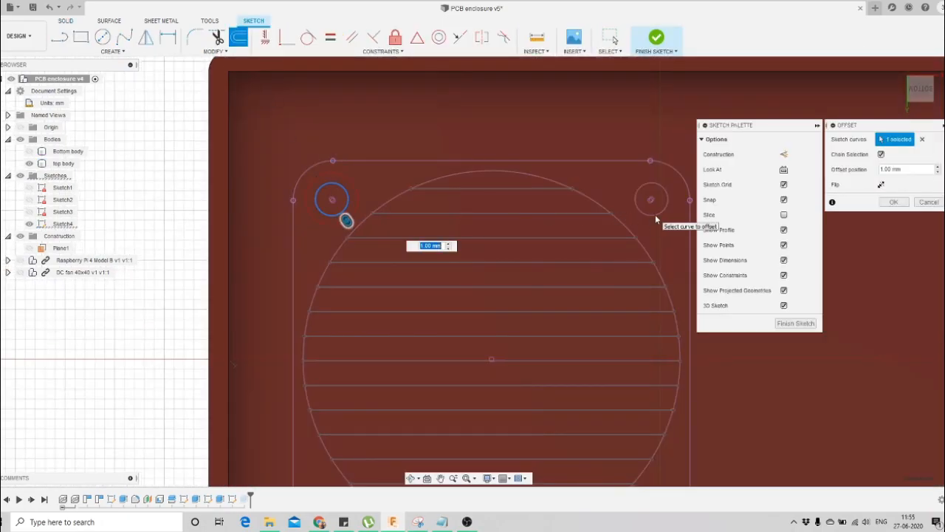
scroll(373, 219, down, 2)
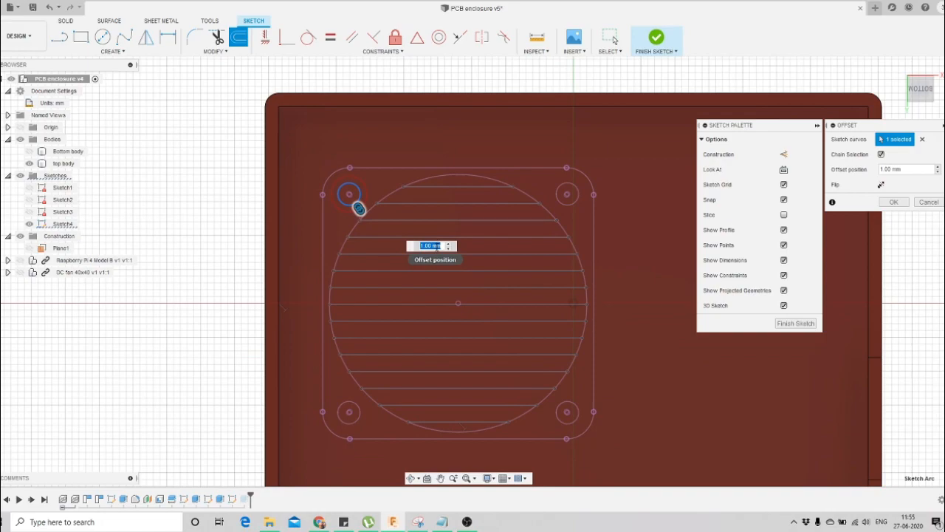
key(Return)
click(237, 42)
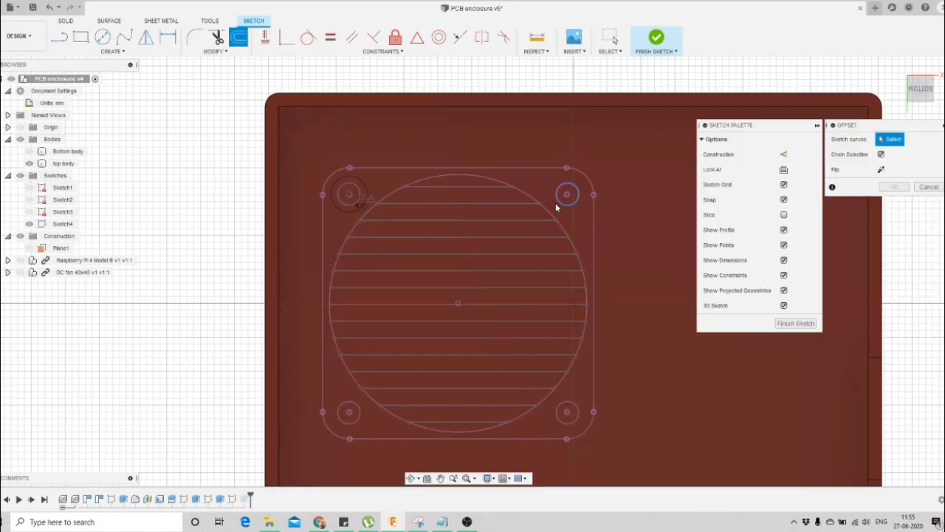
click(556, 204)
click(894, 201)
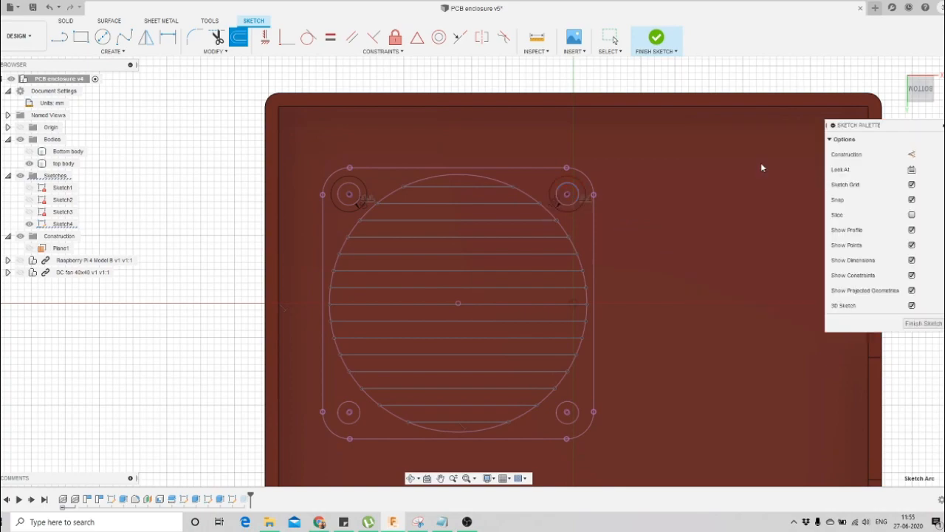
Offset the remaining two fan mounting-hole circles outward by 1 mm and finish the sketch
key(o)
click(358, 423)
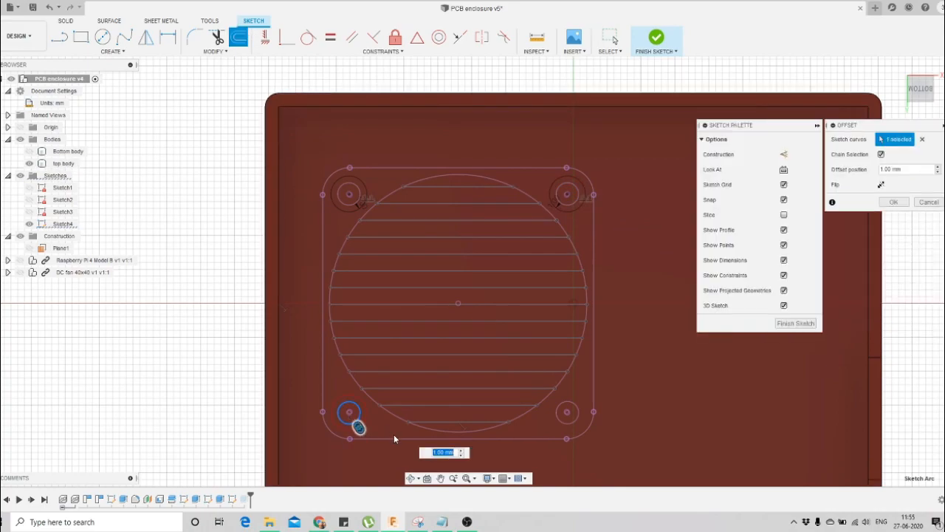
click(890, 203)
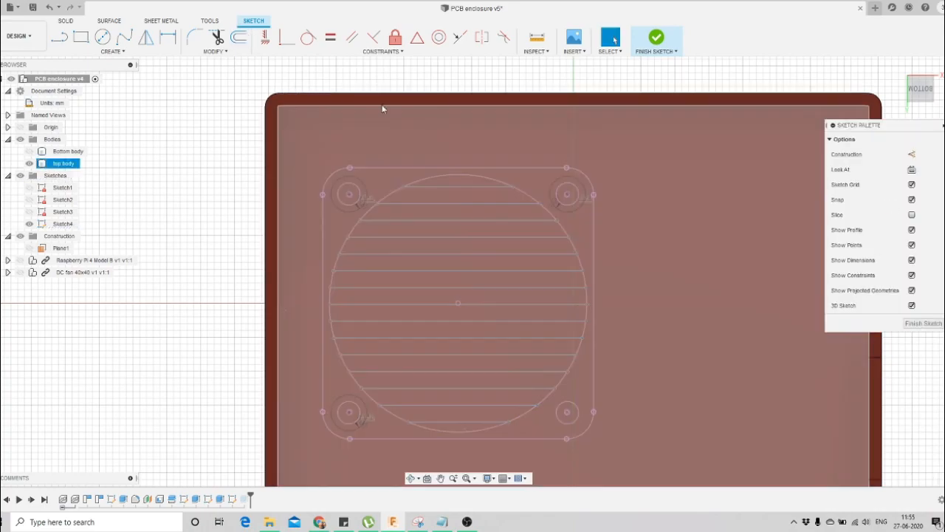
key(o)
click(574, 426)
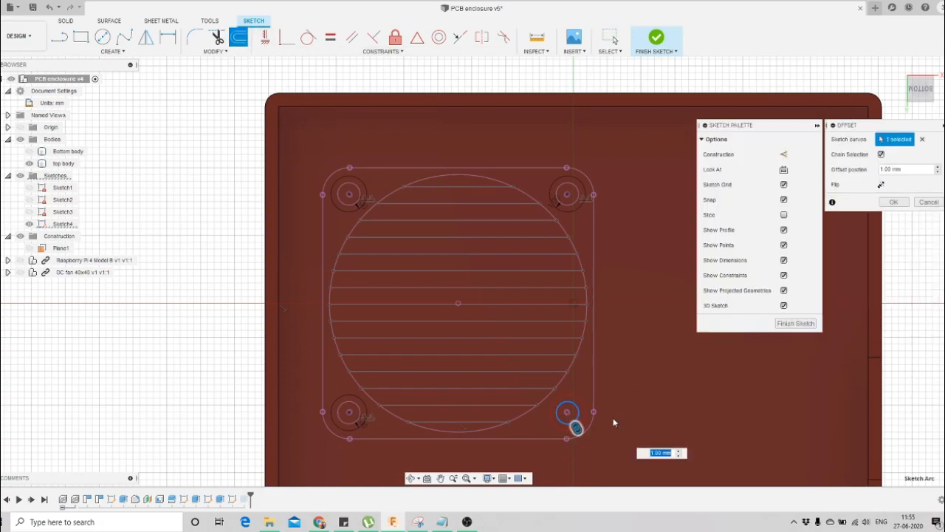
click(894, 202)
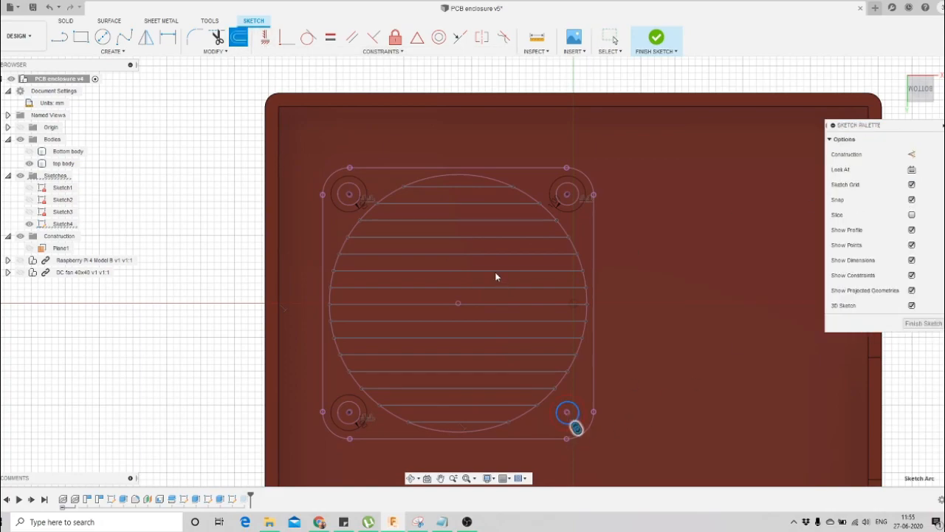
click(657, 38)
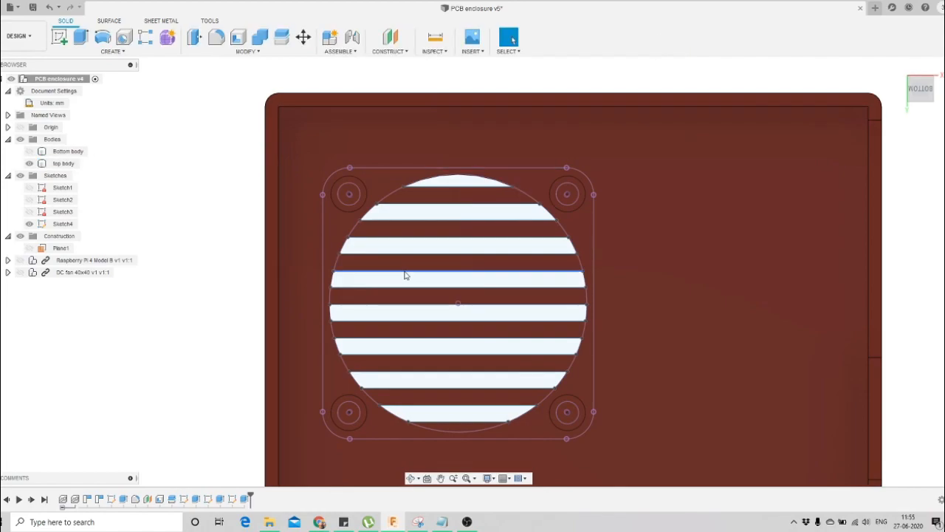
Start an extrusion and select the four ring profiles around the fan mounting holes
click(412, 480)
scroll(443, 332, down, 2)
drag(444, 333, 517, 192)
scroll(510, 196, up, 2)
click(513, 40)
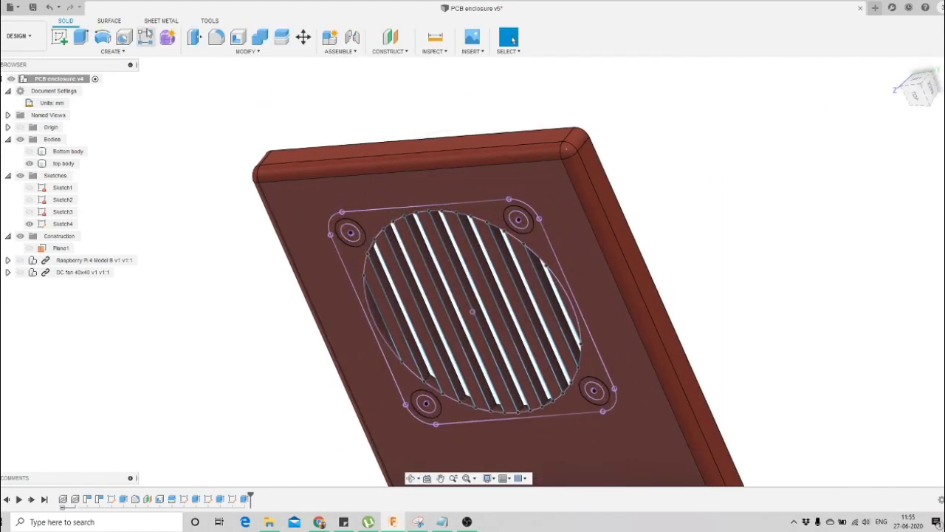
click(82, 37)
scroll(334, 235, up, 3)
click(355, 237)
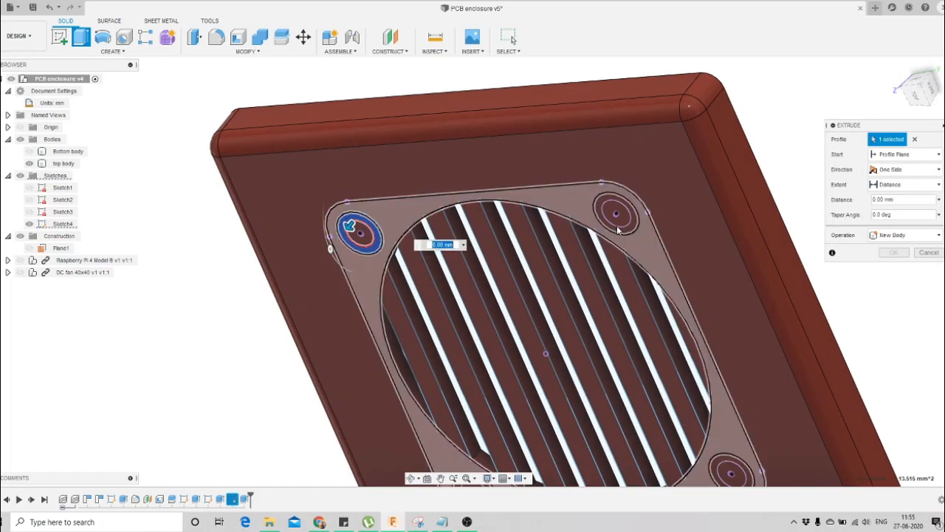
click(627, 229)
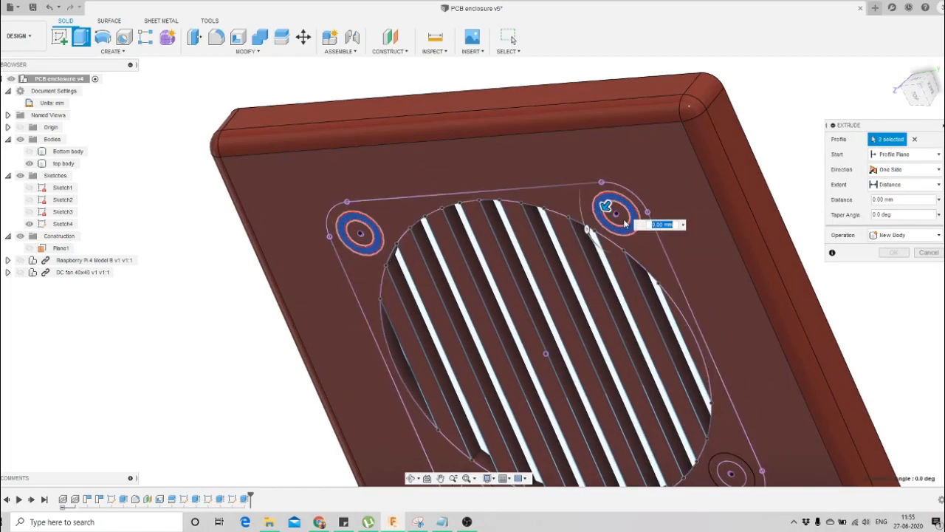
scroll(596, 181, down, 1)
scroll(596, 181, down, 1)
scroll(675, 318, up, 3)
click(675, 316)
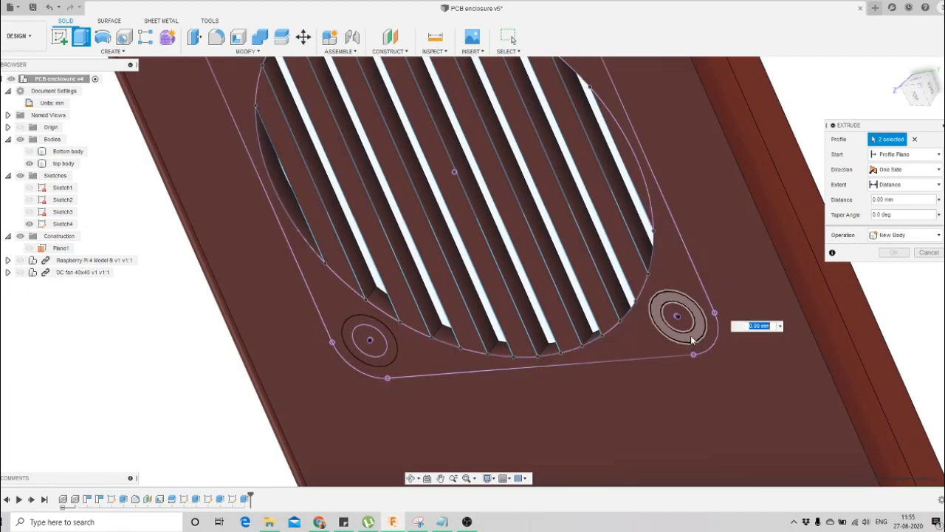
click(372, 364)
scroll(377, 354, down, 3)
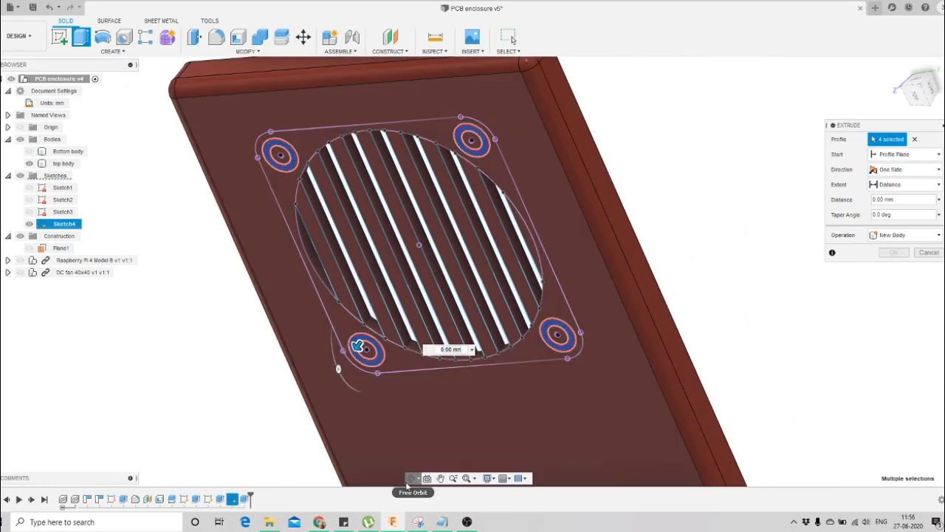
Extend the four ring extrusions about 8.09 mm towards the inside of the top body with the Join operation
shift+middle_drag(400, 336, 467, 302)
drag(468, 302, 507, 258)
click(907, 246)
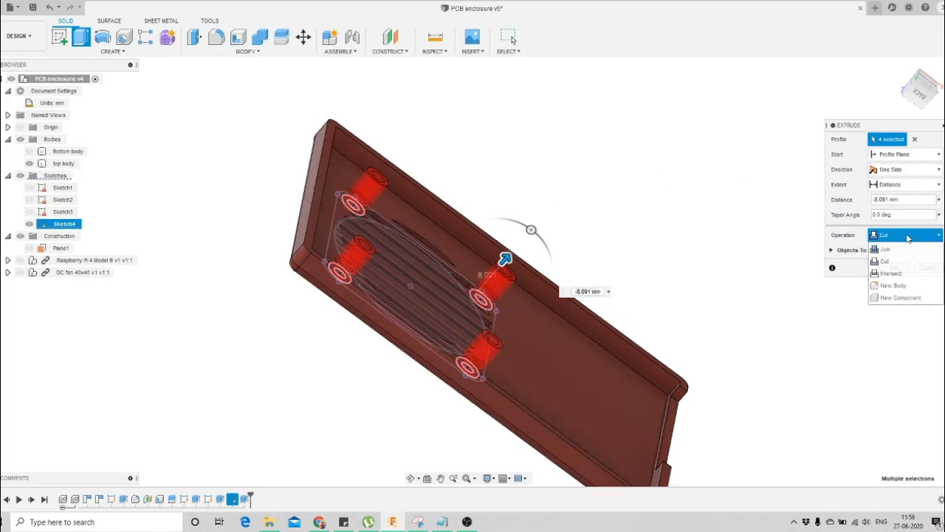
click(896, 252)
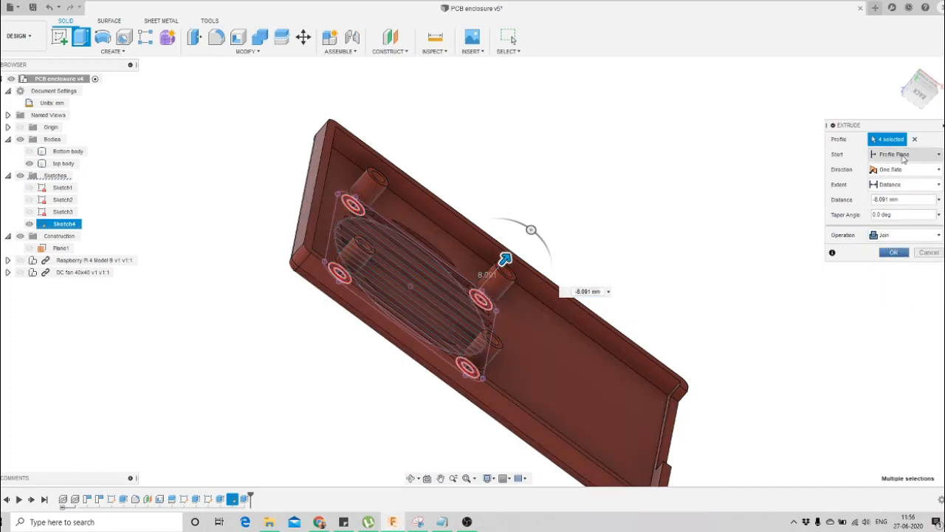
Show the DC fan again and set the ring extrusion's extent to To Object in the One Side direction
click(20, 272)
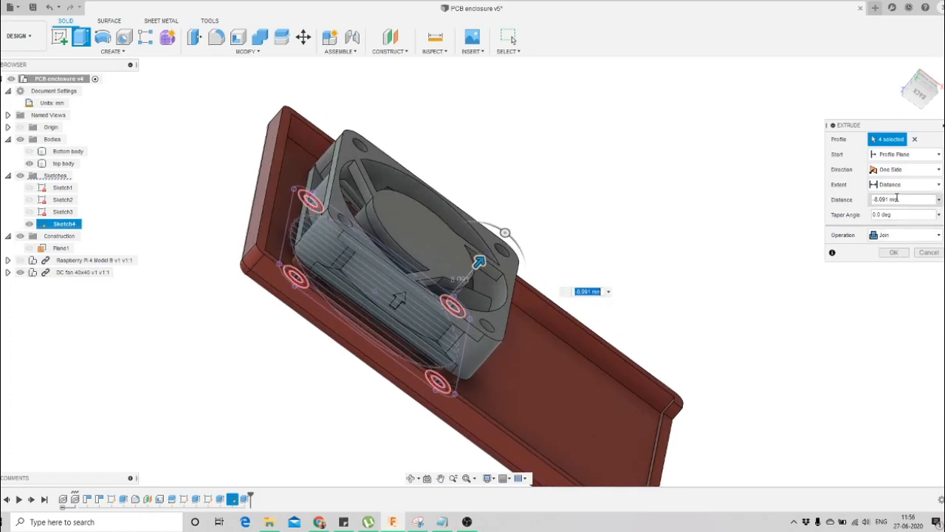
click(899, 172)
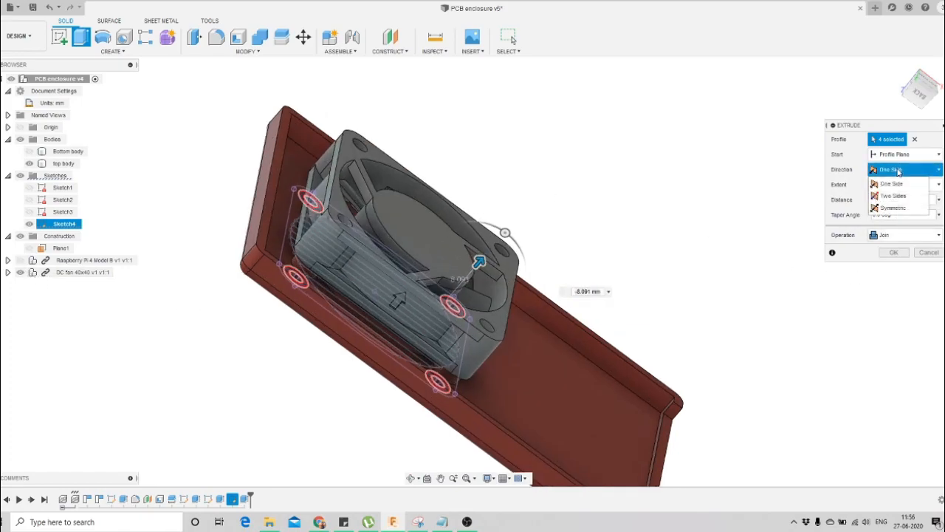
click(894, 183)
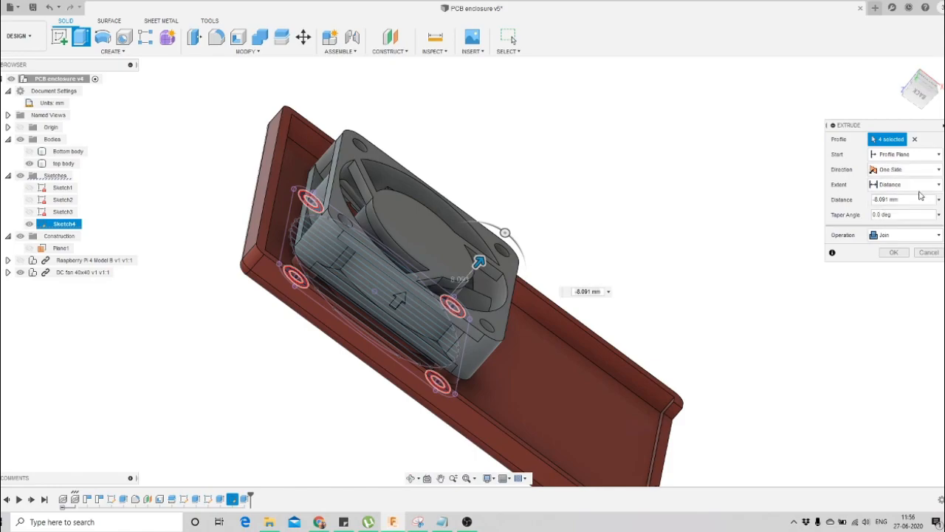
click(907, 185)
click(894, 200)
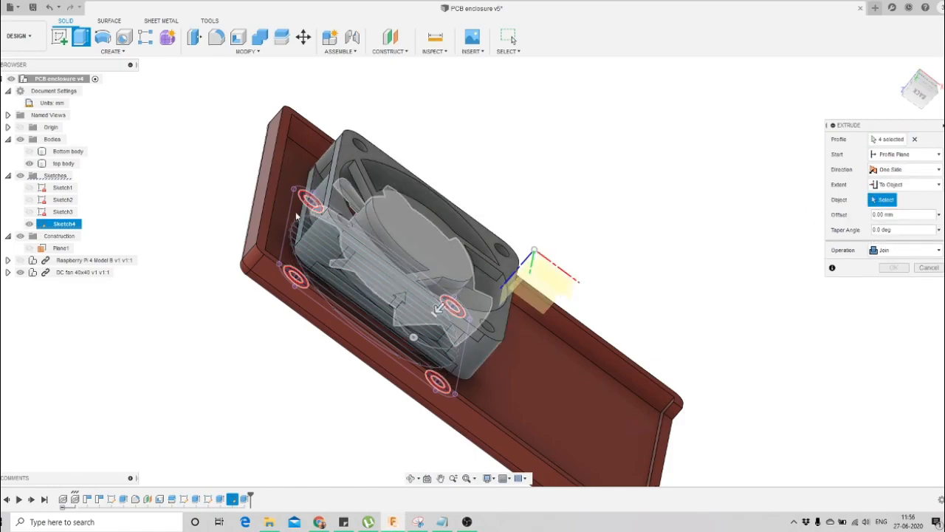
Hide the top body and pick the fan's flange face towards the grille as the extrusion's end object
scroll(317, 214, up, 3)
click(30, 163)
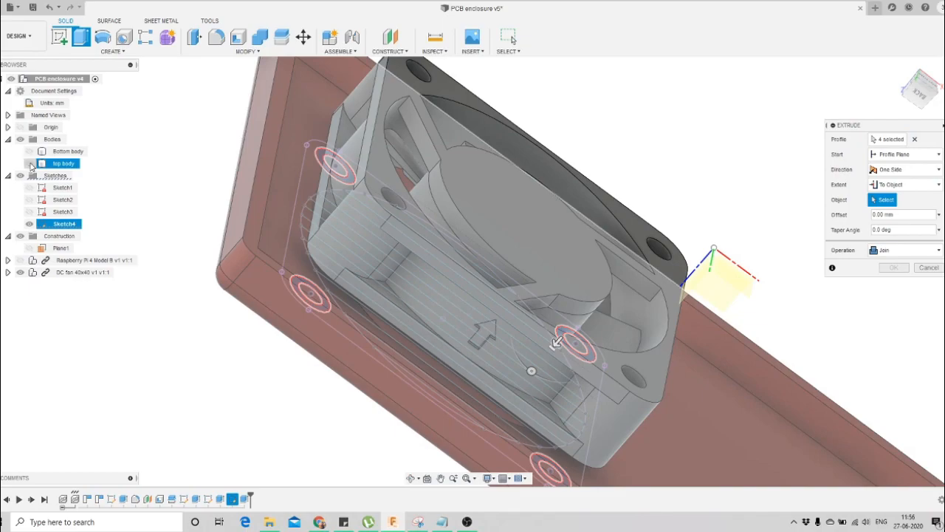
click(412, 479)
drag(374, 396, 401, 314)
scroll(530, 210, up, 2)
key(Escape)
click(531, 230)
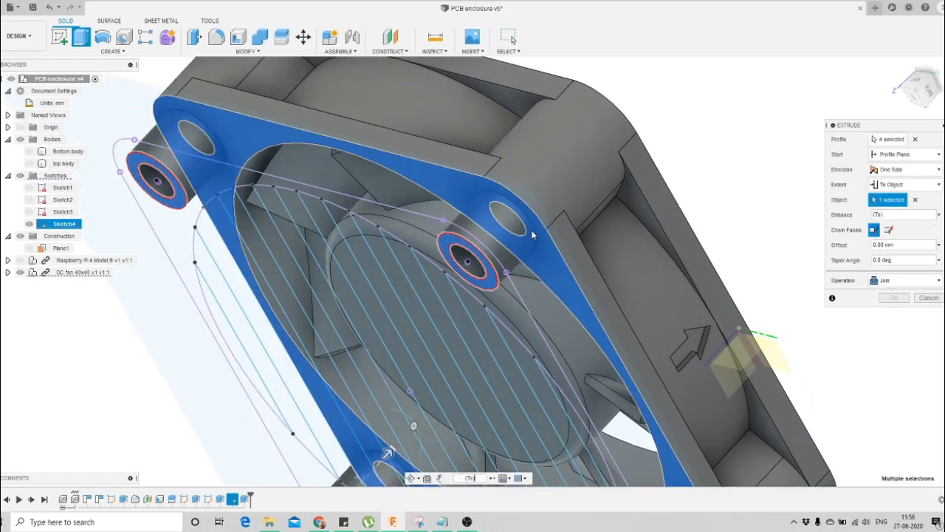
Show the top body, hide the DC fan and complete the joined ring extrusion up to the fan's flange face
click(28, 163)
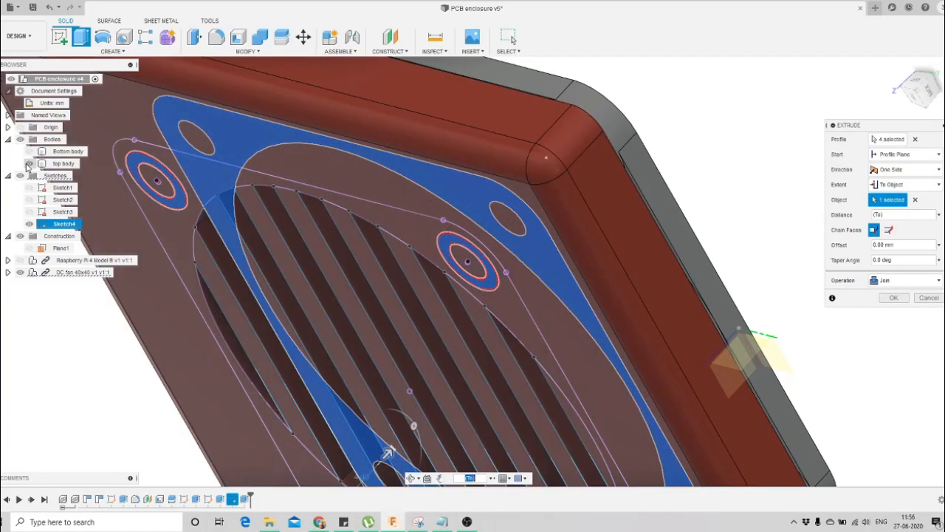
scroll(437, 234, down, 3)
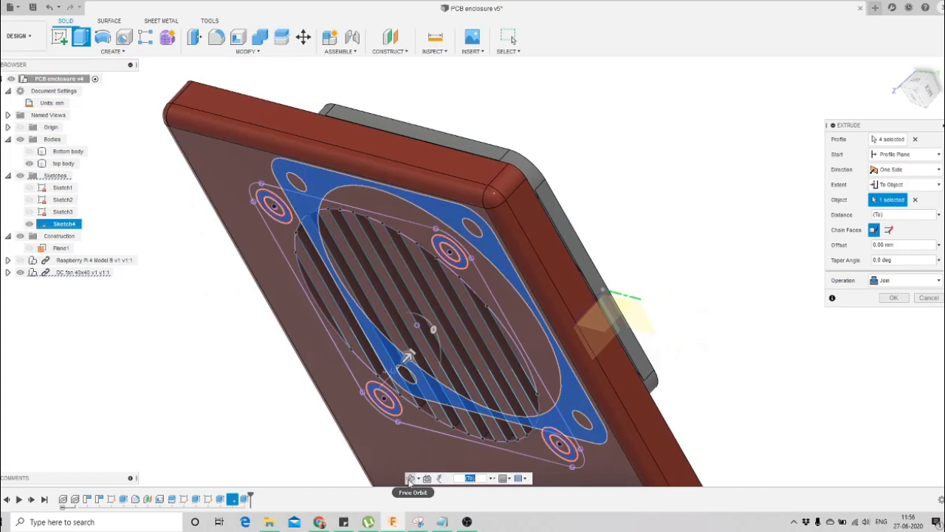
click(412, 478)
scroll(486, 205, down, 2)
drag(486, 207, 440, 246)
scroll(412, 237, up, 2)
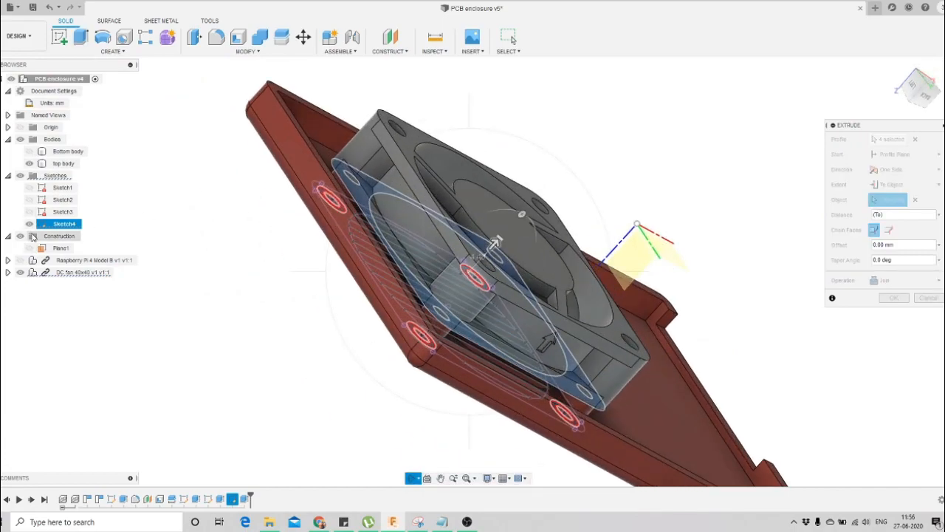
click(21, 272)
scroll(607, 263, up, 2)
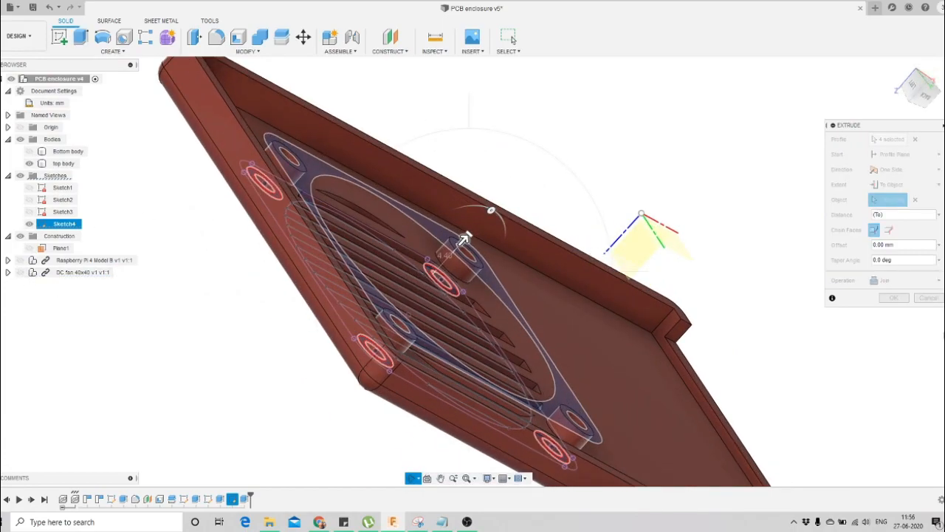
key(Escape)
click(896, 298)
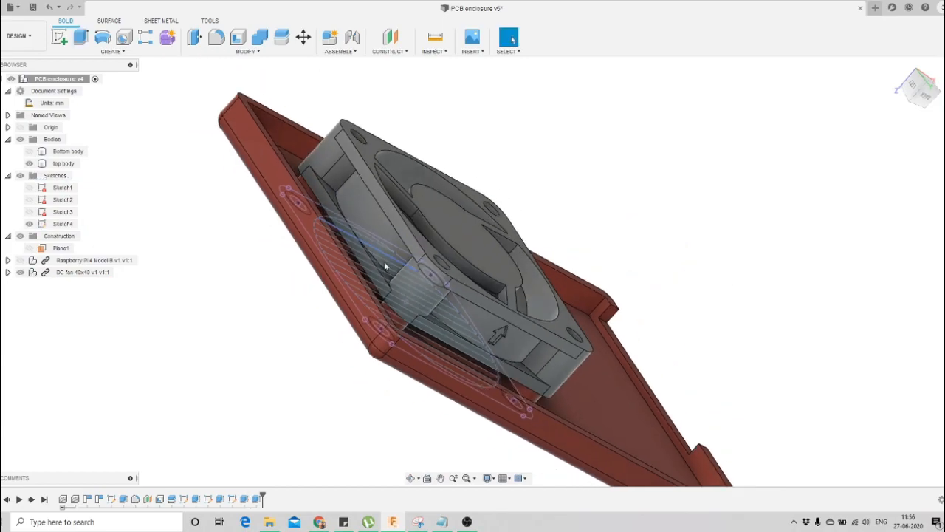
Hide the DC fan and Sketch4, and view the four fan standoffs inside the top body
click(21, 272)
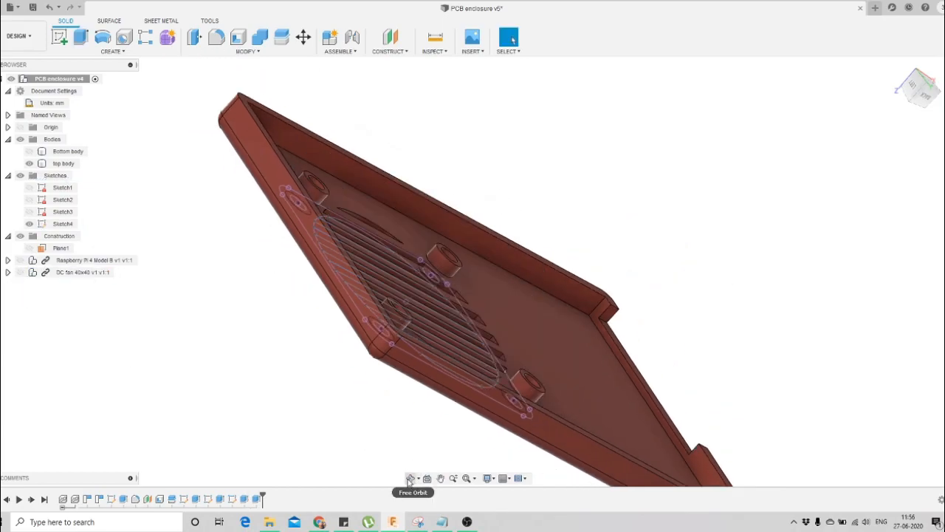
click(30, 224)
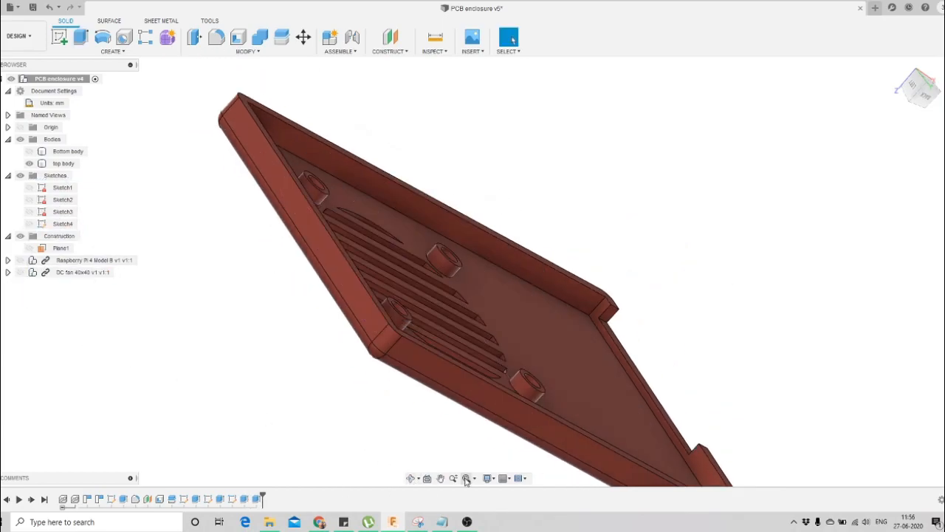
click(412, 479)
scroll(441, 320, down, 3)
drag(433, 199, 286, 160)
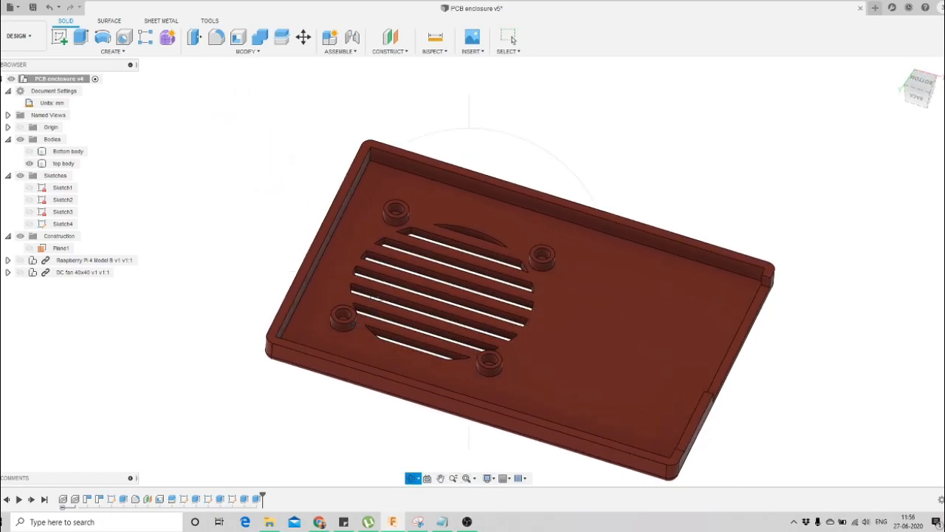
scroll(363, 343, down, 2)
scroll(360, 370, down, 1)
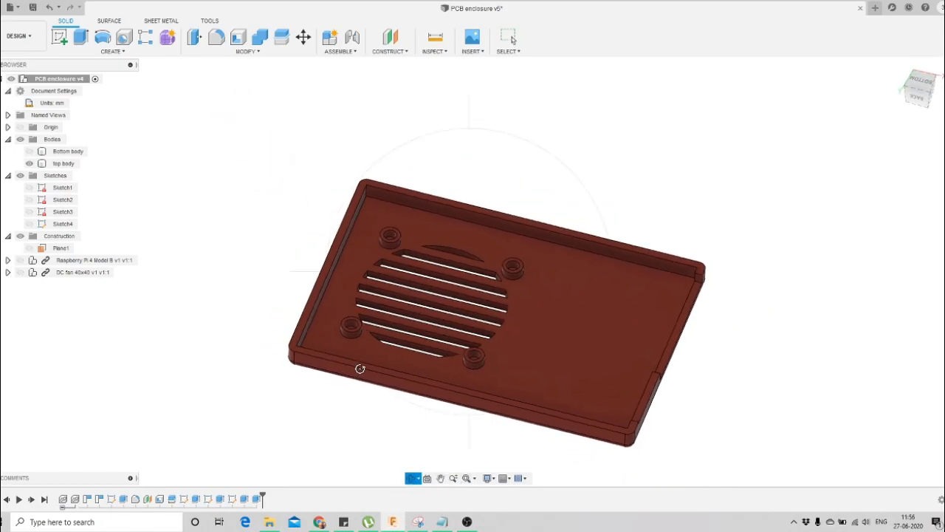
Show the DC fan again and check how it sits on the standoffs in the top body
click(20, 272)
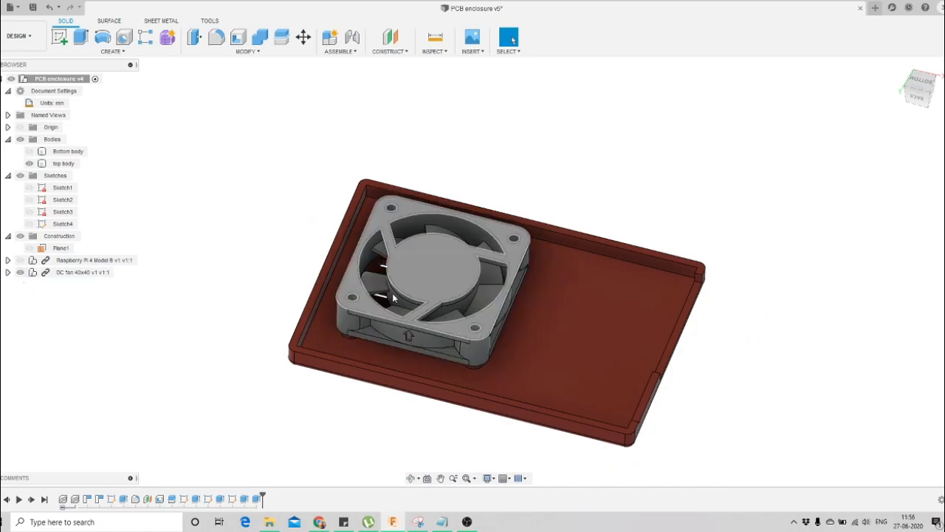
scroll(431, 456, up, 1)
click(413, 479)
scroll(500, 296, up, 2)
drag(554, 252, 427, 319)
shift+middle_drag(517, 410, 492, 317)
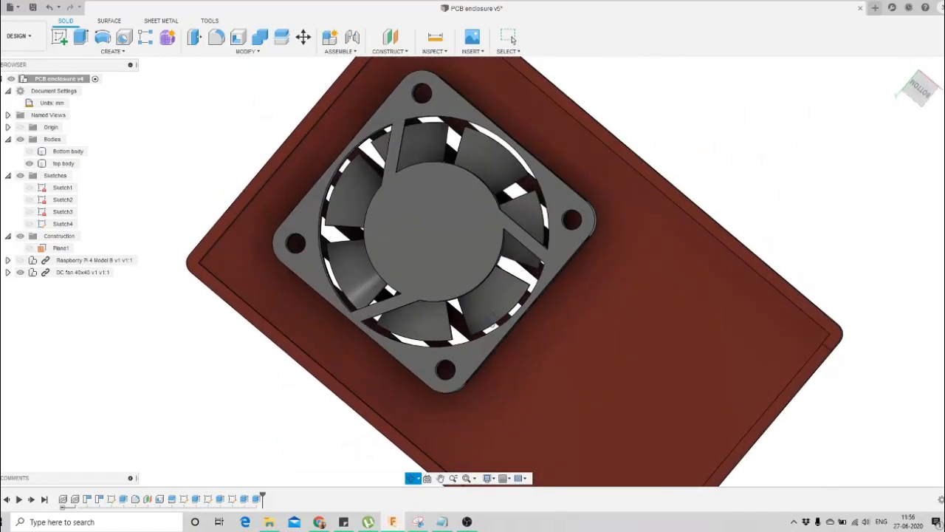
Show the Raspberry Pi 4 board and examine its position relative to the fan and top body from above and below
click(20, 260)
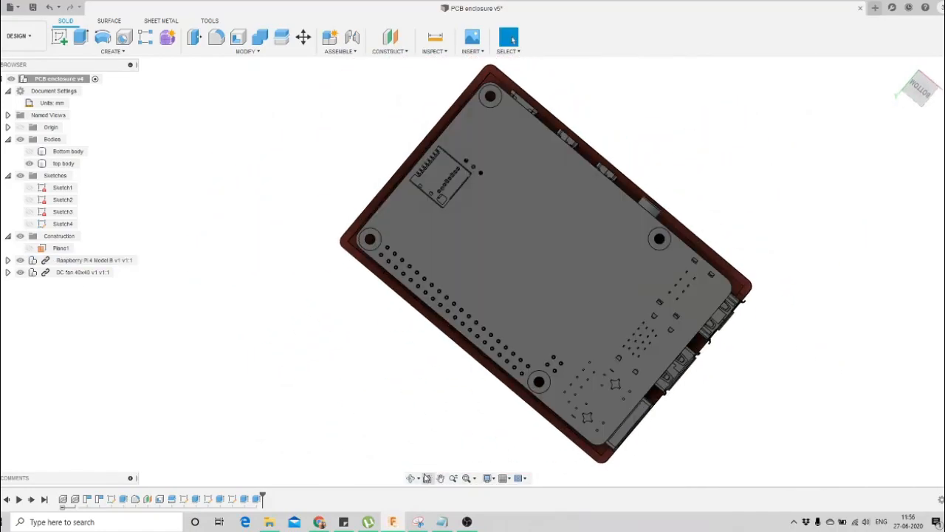
shift+middle_drag(549, 316, 577, 422)
shift+middle_drag(484, 375, 464, 389)
scroll(461, 390, up, 3)
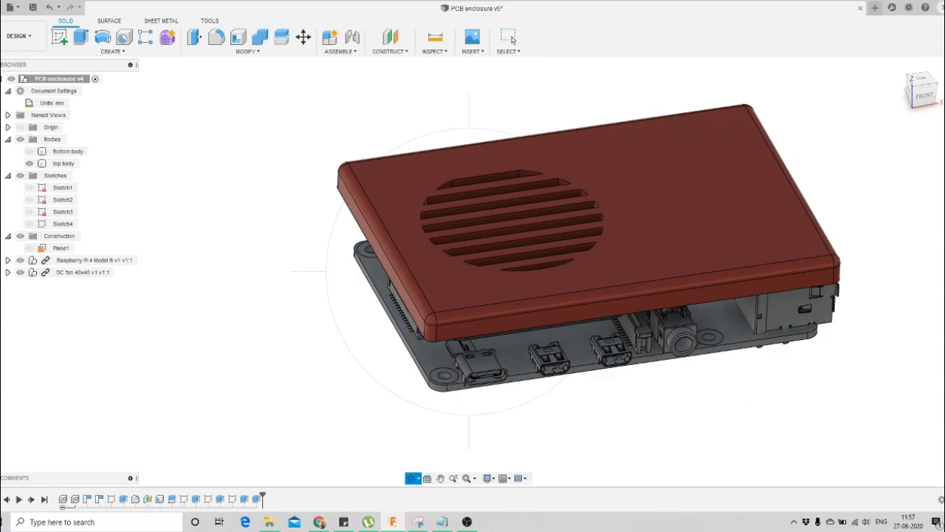
scroll(461, 390, down, 2)
shift+middle_drag(461, 390, 462, 313)
scroll(463, 313, up, 2)
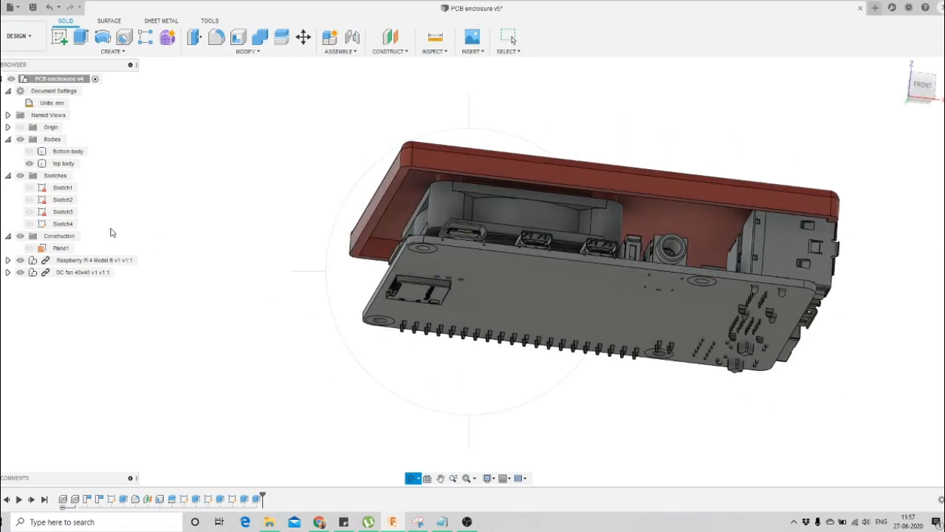
Show the bottom body and hide the top body to view the fan and board inside the enclosure
click(30, 150)
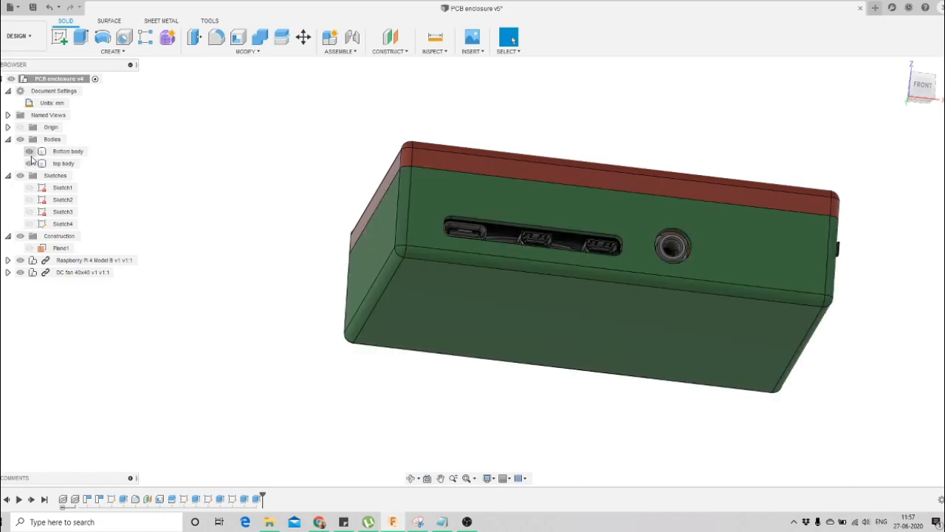
click(31, 163)
click(30, 163)
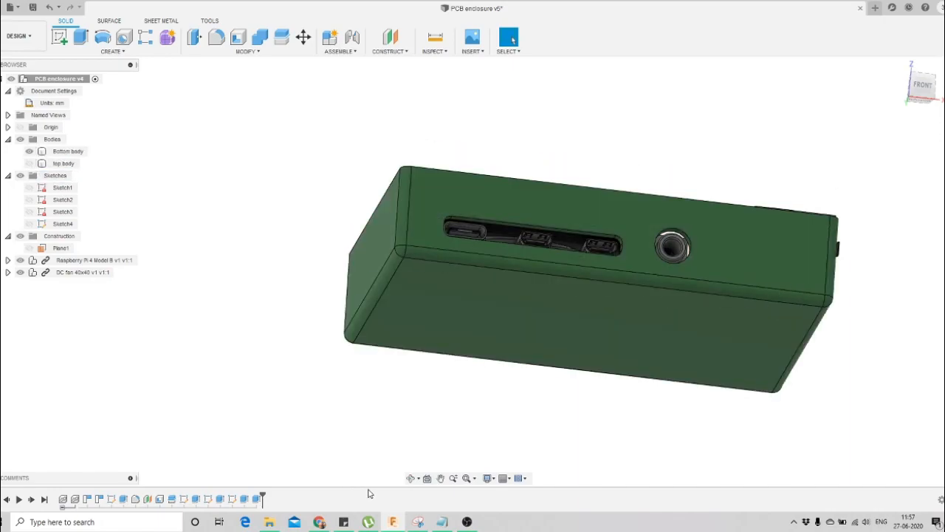
click(410, 480)
scroll(508, 318, down, 2)
drag(473, 159, 439, 274)
scroll(439, 267, up, 3)
scroll(429, 247, down, 2)
drag(497, 284, 468, 297)
scroll(468, 305, up, 1)
scroll(469, 305, down, 1)
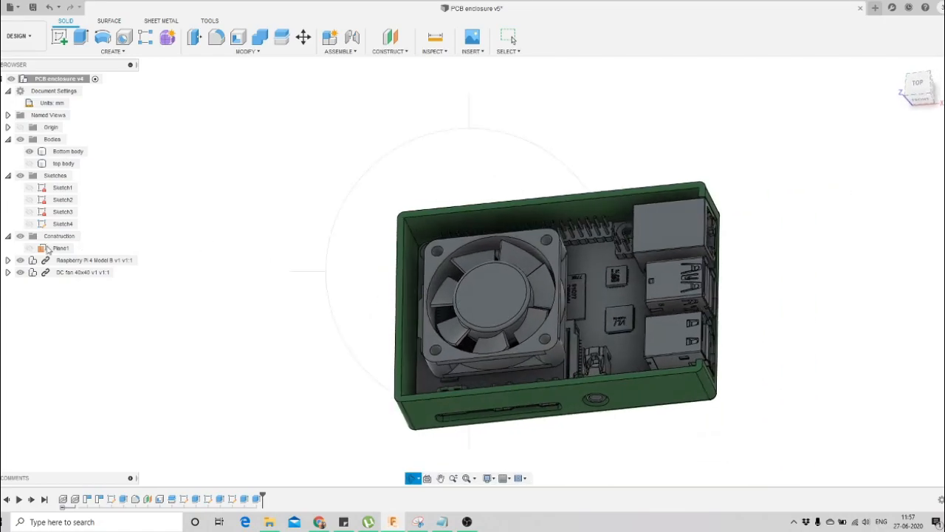
Hide the DC fan and examine the board's corner mounting hole beside the pin header from above
click(19, 272)
click(412, 482)
drag(467, 218, 474, 258)
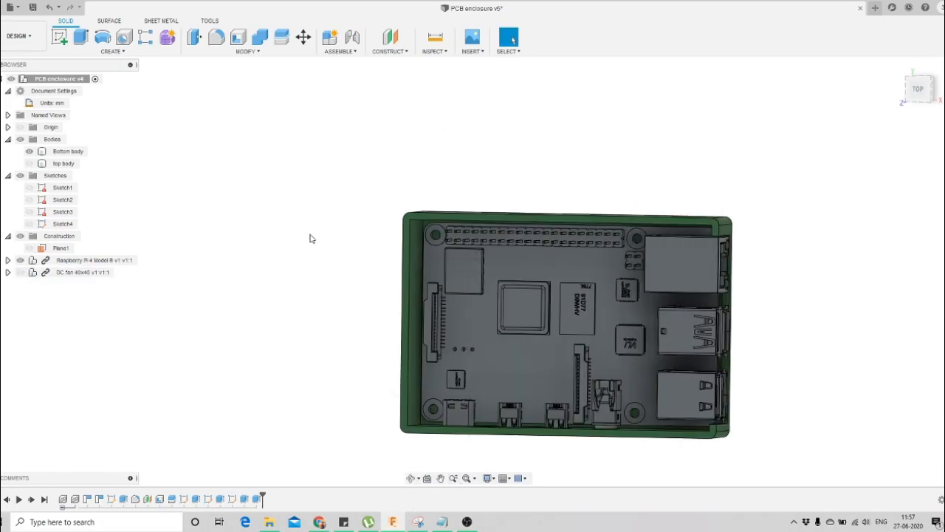
scroll(429, 233, up, 4)
click(373, 214)
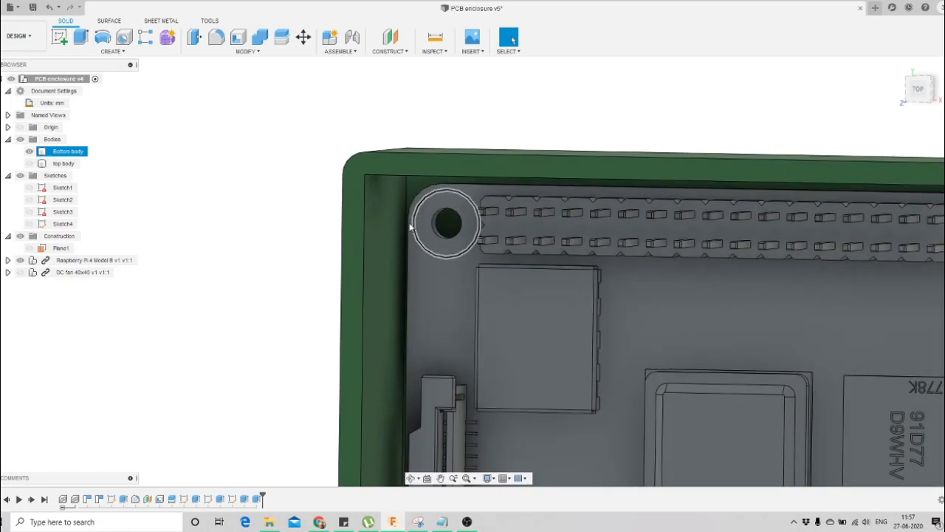
scroll(373, 215, down, 2)
Hide the Raspberry Pi and start a sketch on the inner floor face of the bottom body
click(20, 260)
scroll(435, 280, down, 3)
click(567, 261)
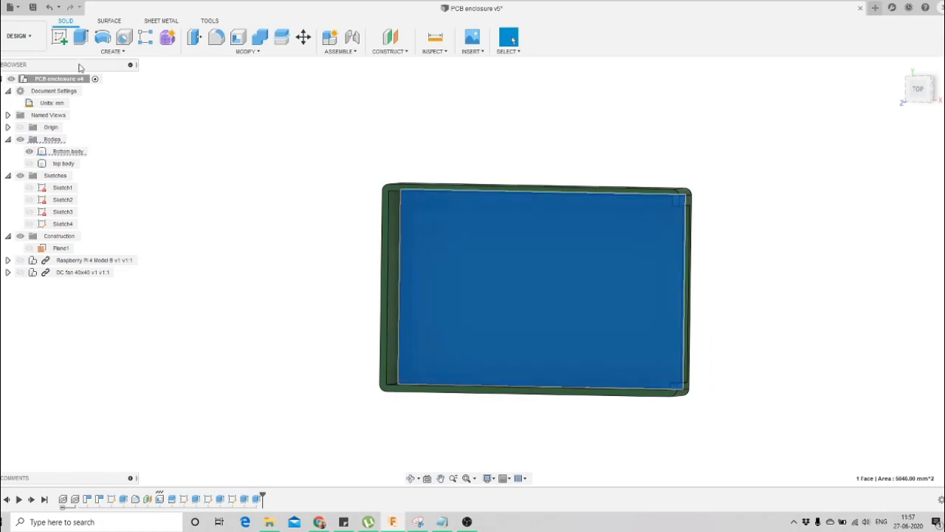
click(57, 42)
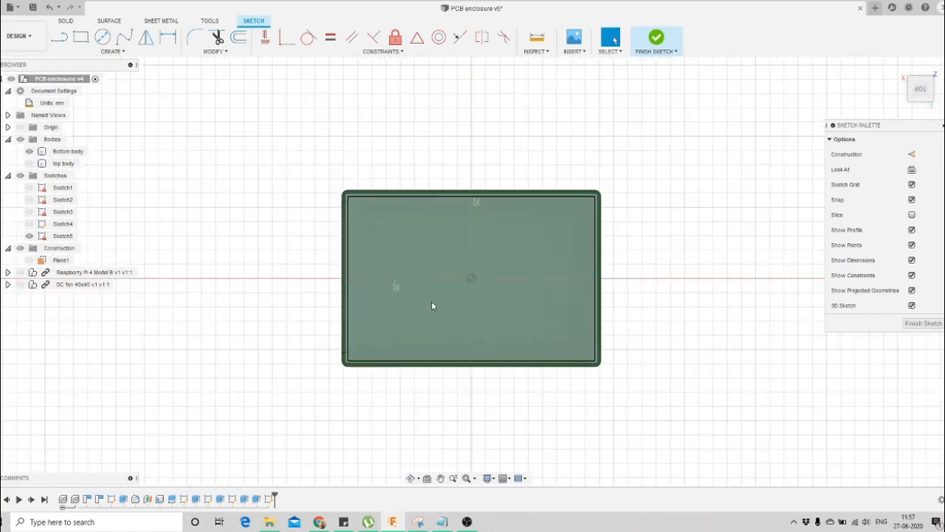
Show the Raspberry Pi and pick its two port-side mounting hole edges for projection into the sketch
click(20, 272)
scroll(700, 254, down, 2)
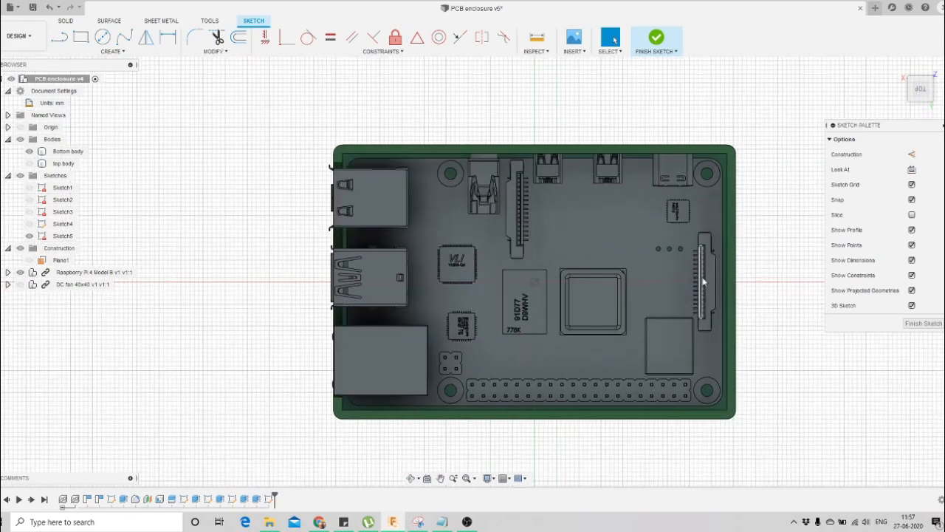
scroll(703, 279, up, 2)
click(124, 51)
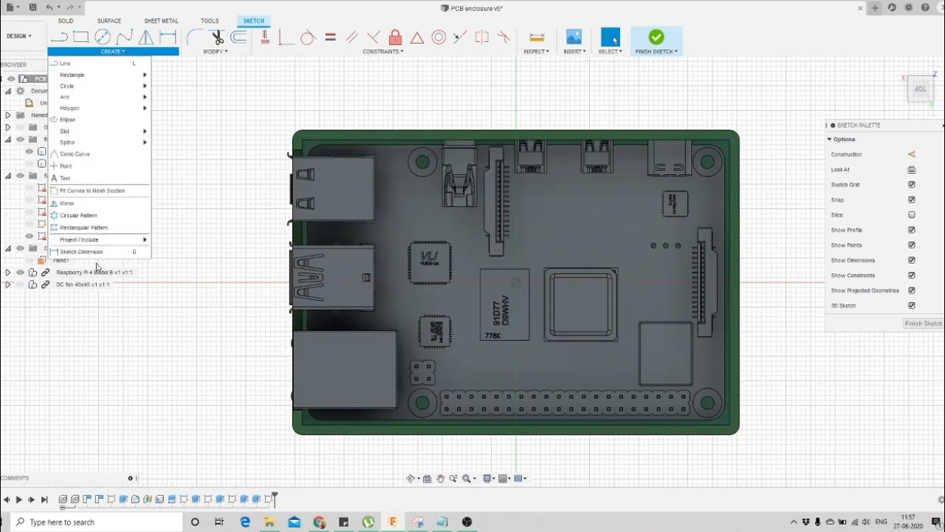
mouse_move(101, 241)
click(162, 238)
scroll(414, 178, up, 4)
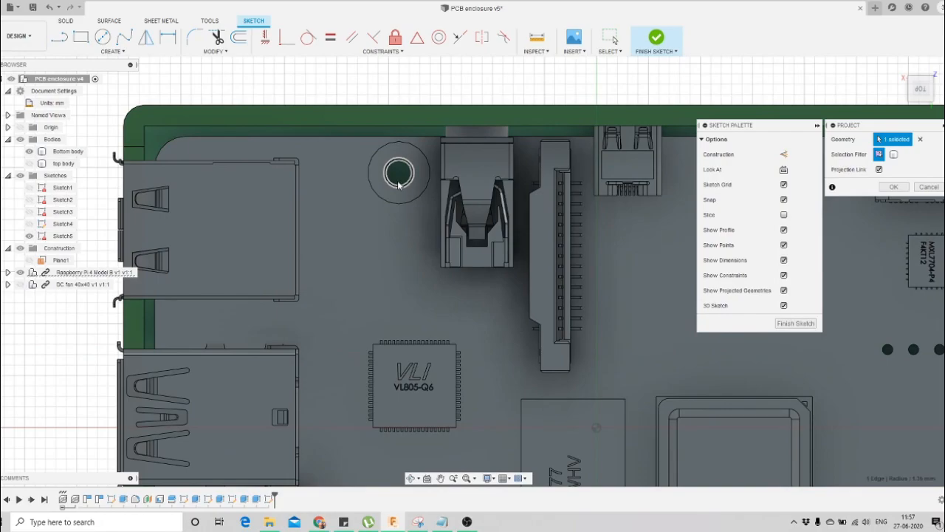
scroll(400, 185, down, 4)
scroll(653, 182, up, 5)
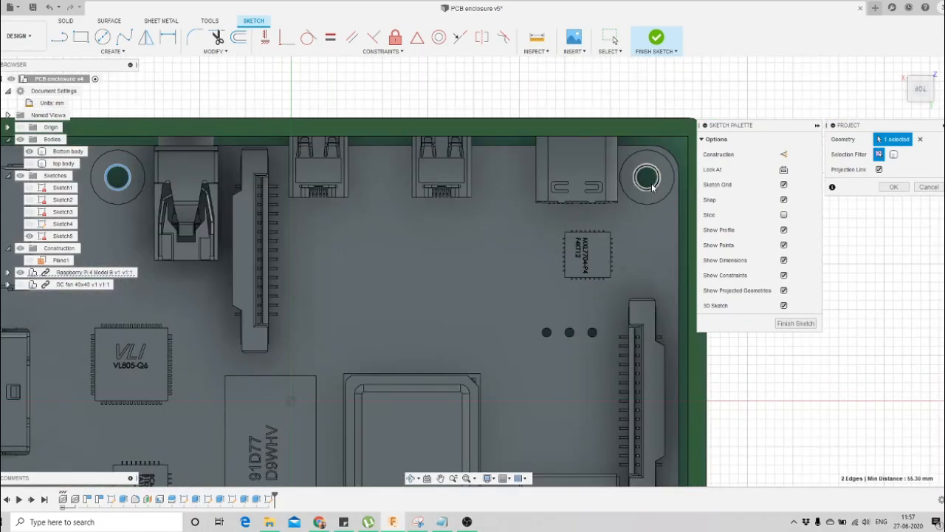
click(654, 188)
Add the two mounting hole edges beside the pin header and project all four into the sketch
scroll(654, 188, down, 3)
scroll(629, 372, up, 5)
click(636, 374)
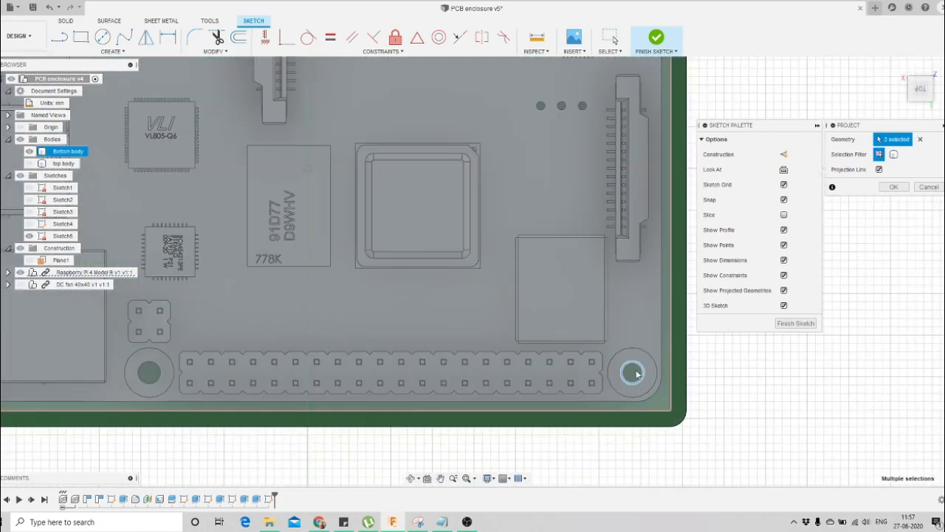
scroll(637, 376, down, 3)
scroll(362, 347, up, 5)
click(362, 336)
scroll(362, 337, down, 5)
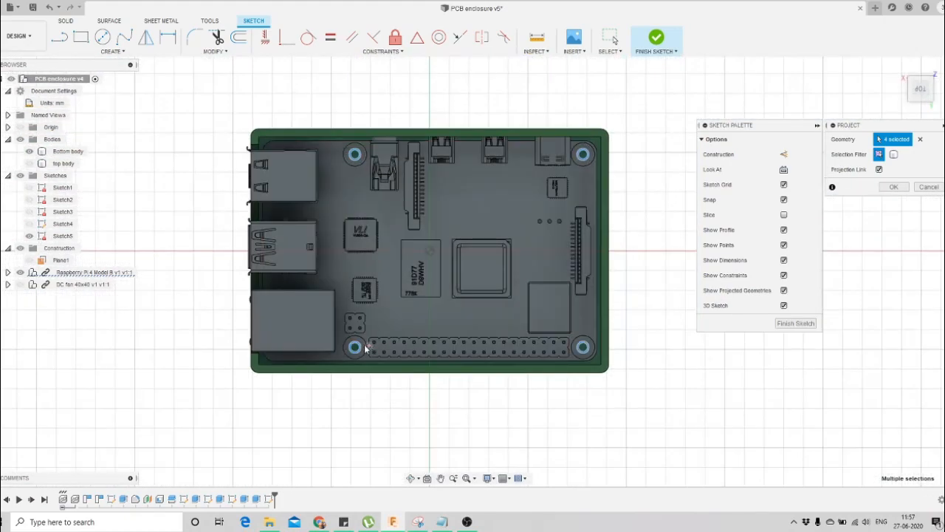
click(896, 187)
Hide the Raspberry Pi and offset the projected port-side hole circle nearest the USB end outward by 1 mm
click(22, 273)
scroll(358, 164, up, 2)
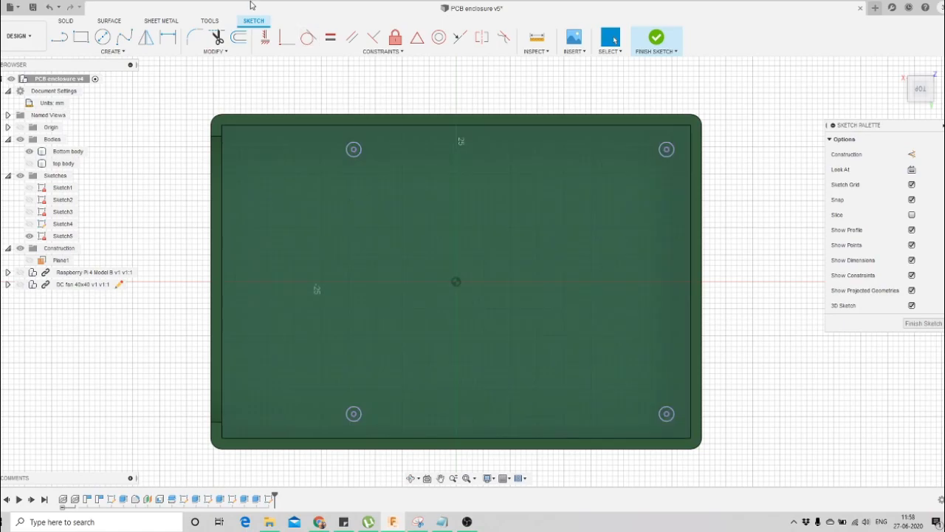
click(238, 39)
click(365, 165)
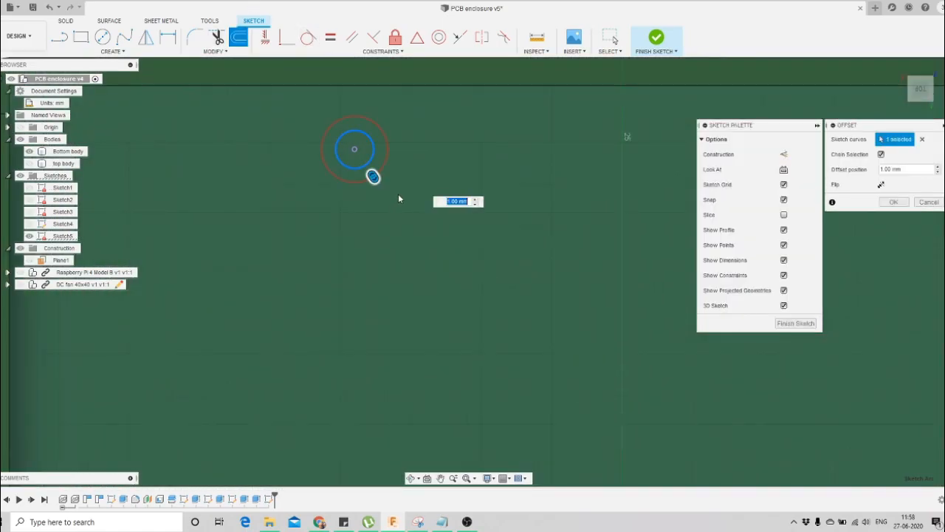
click(895, 203)
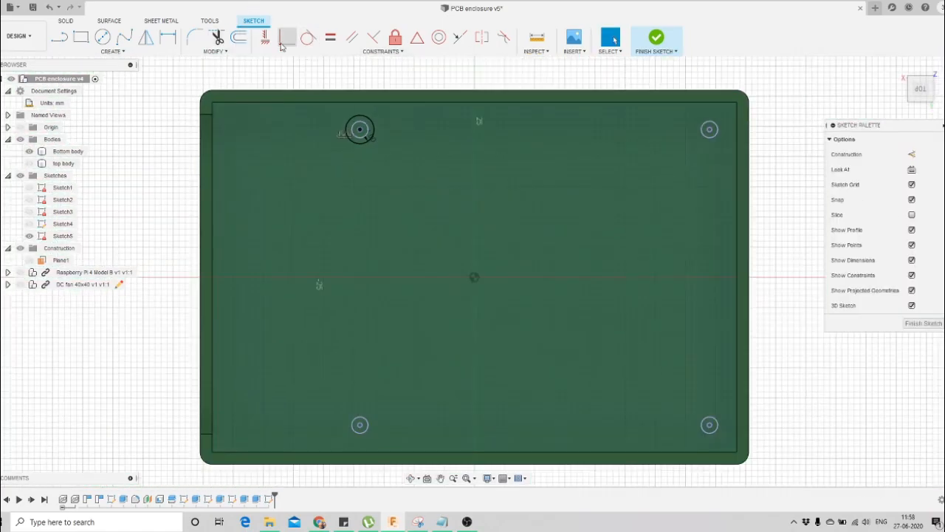
Offset the other port-side mounting hole circle outward by 1 mm
click(235, 43)
scroll(441, 174, down, 3)
scroll(634, 151, up, 3)
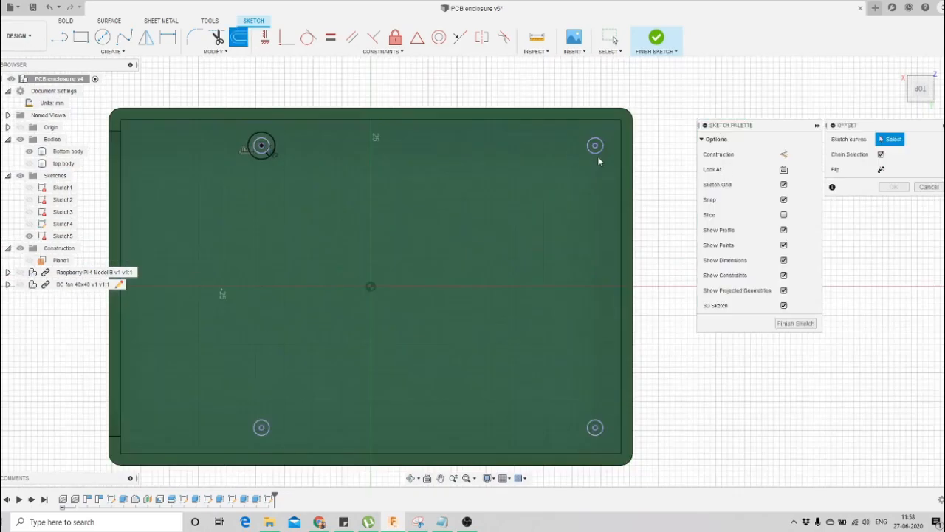
click(595, 146)
click(894, 202)
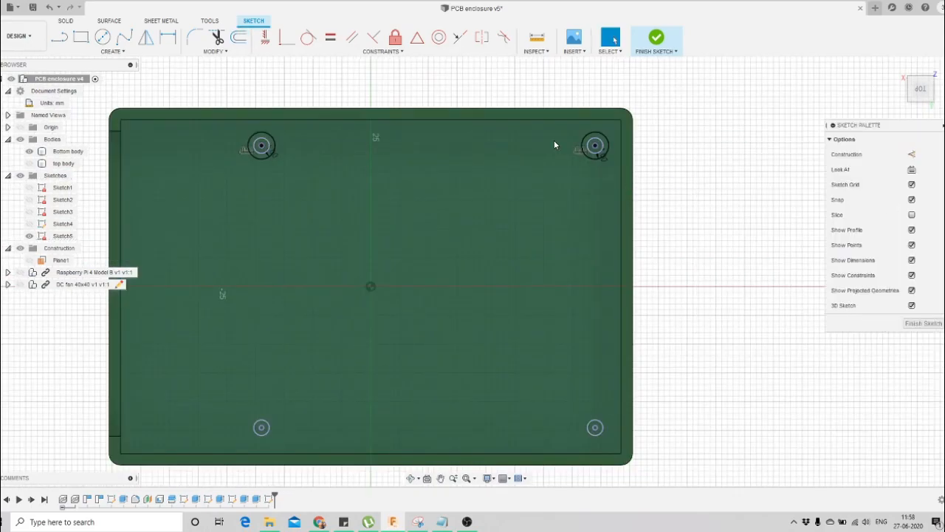
Offset the two remaining mounting hole circles on the pin-header side outward by 1 mm each
click(238, 38)
click(262, 428)
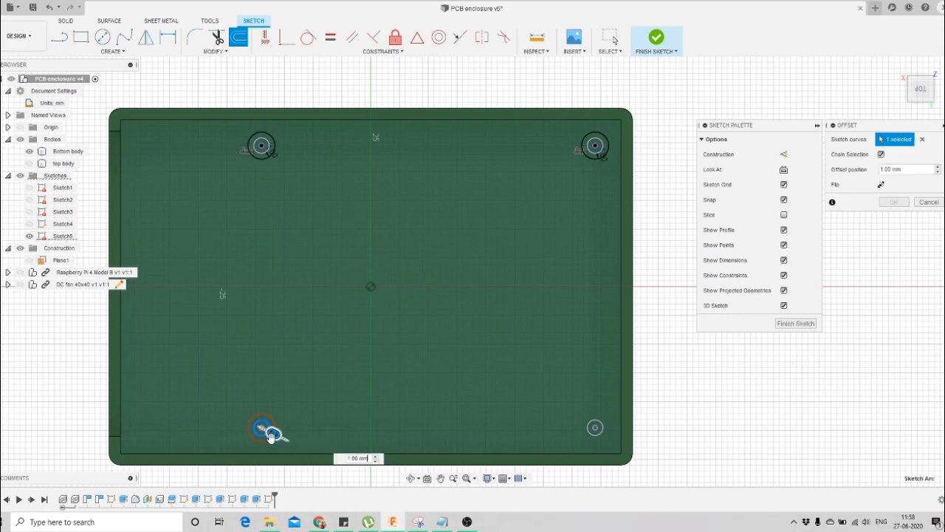
click(894, 202)
click(238, 38)
click(592, 439)
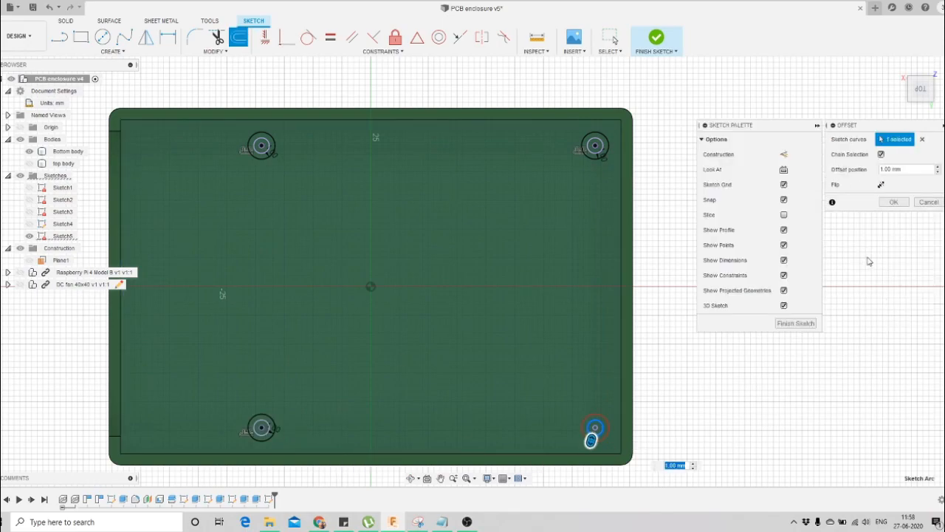
click(894, 204)
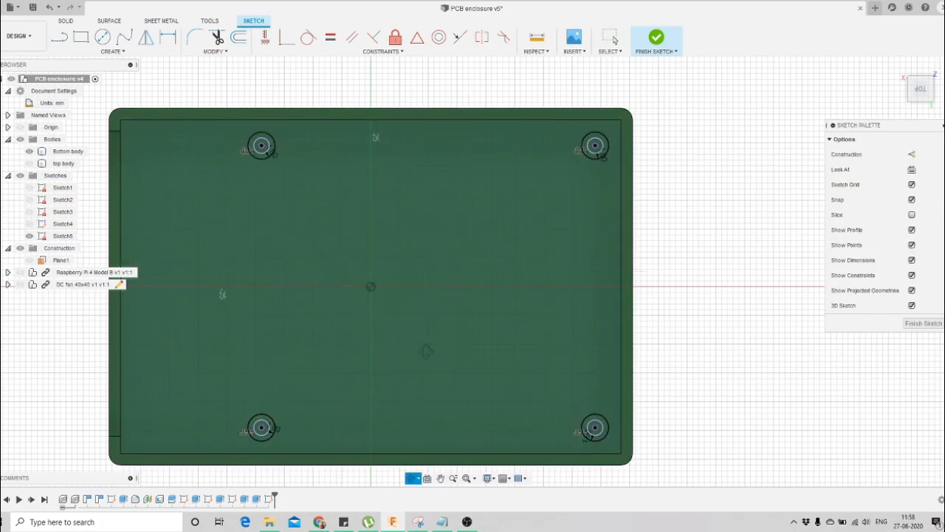
Finish the sketch containing the four offset mounting hole circles on the enclosure floor
scroll(426, 352, down, 1)
drag(414, 362, 302, 359)
scroll(267, 340, down, 1)
scroll(336, 290, up, 3)
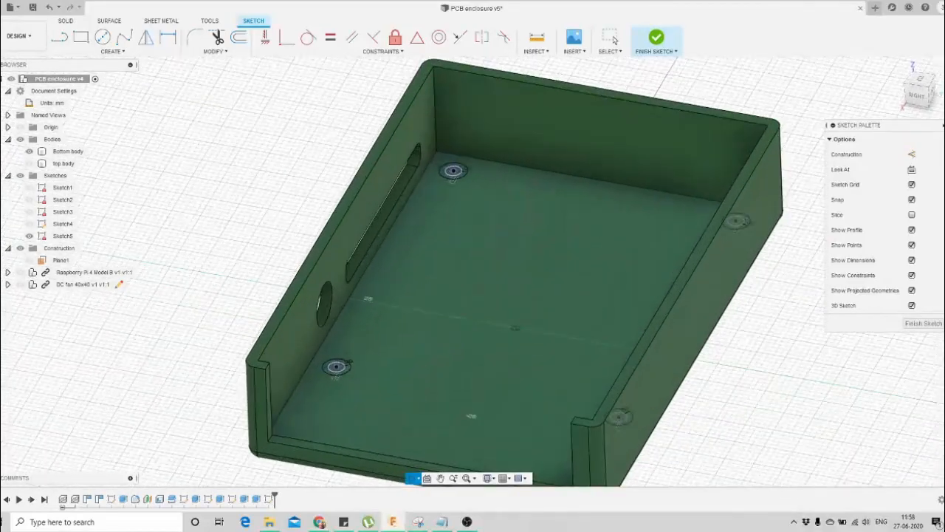
click(657, 39)
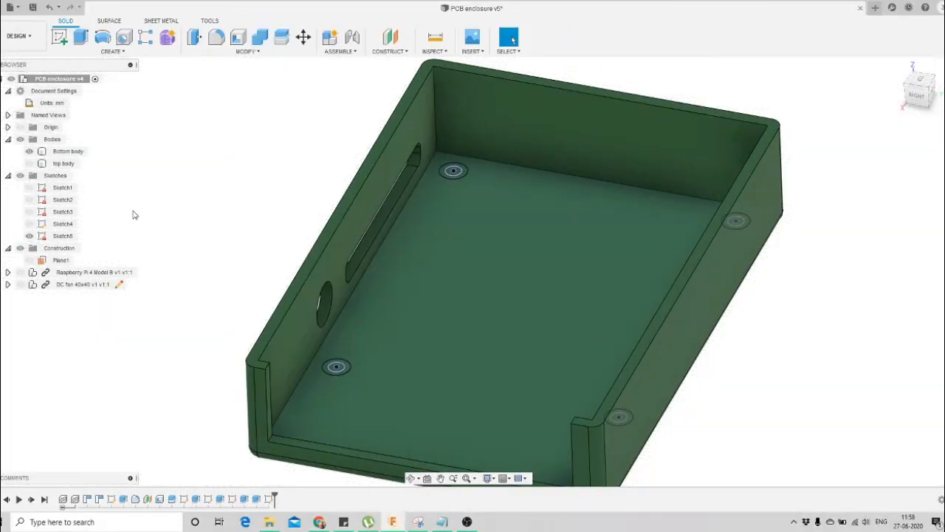
Start an extrusion using the two ring profiles around the port-side mounting holes
click(80, 38)
scroll(322, 385, up, 3)
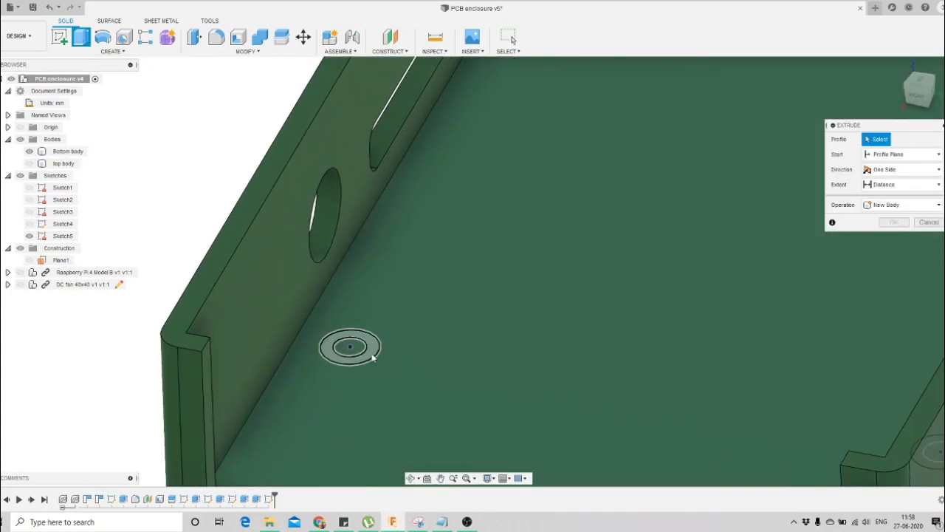
click(373, 355)
scroll(337, 379, down, 3)
scroll(336, 380, down, 2)
scroll(439, 200, up, 5)
click(464, 219)
scroll(347, 195, down, 5)
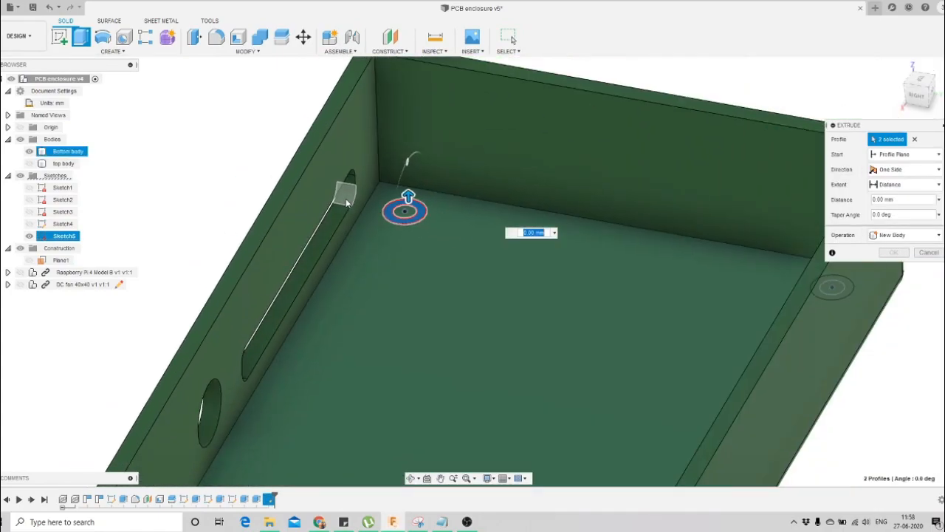
Add the two ring profiles on the pin-header side to the extrusion selection
scroll(456, 359, down, 3)
click(412, 478)
drag(473, 427, 663, 354)
scroll(663, 354, up, 5)
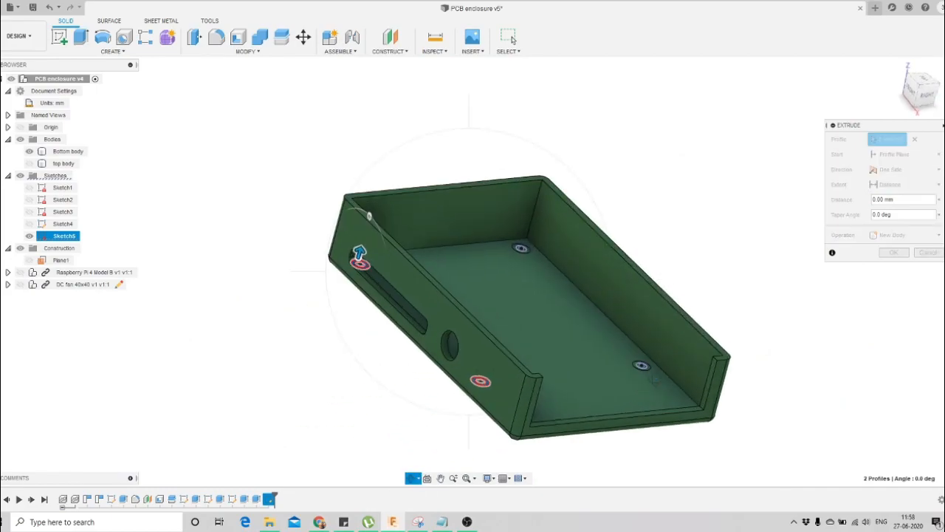
key(Escape)
click(620, 364)
scroll(616, 363, down, 4)
scroll(443, 235, up, 7)
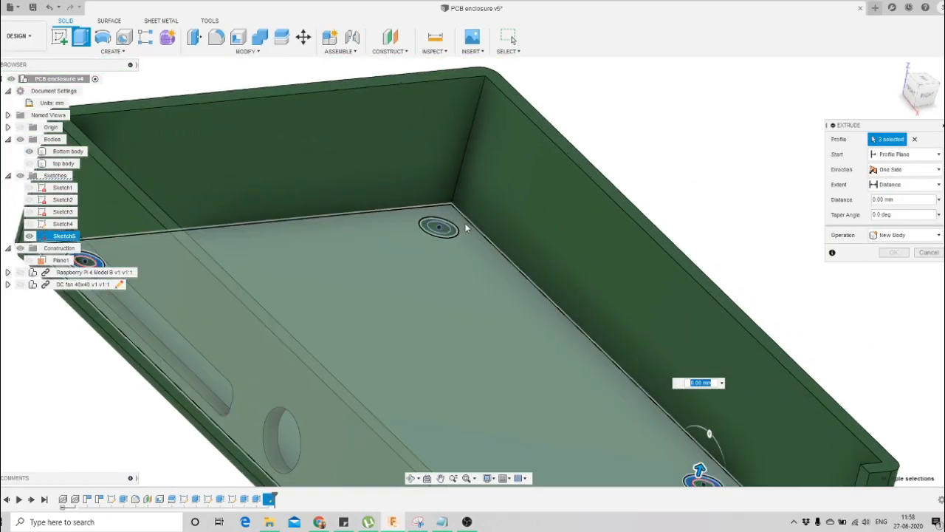
click(445, 235)
scroll(443, 235, down, 8)
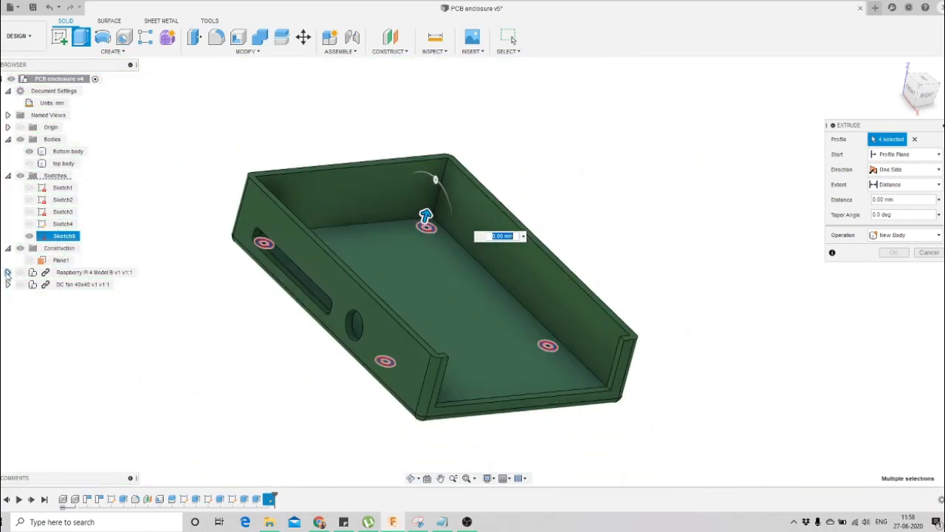
With the bottom body hidden and the Raspberry Pi shown, set the extrusion extent To Object, ending at the board's underside
click(30, 151)
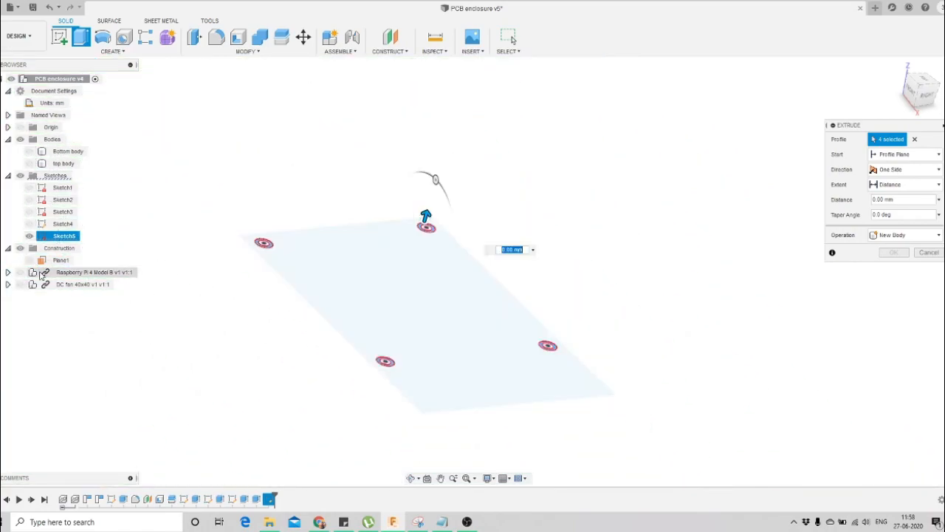
click(20, 273)
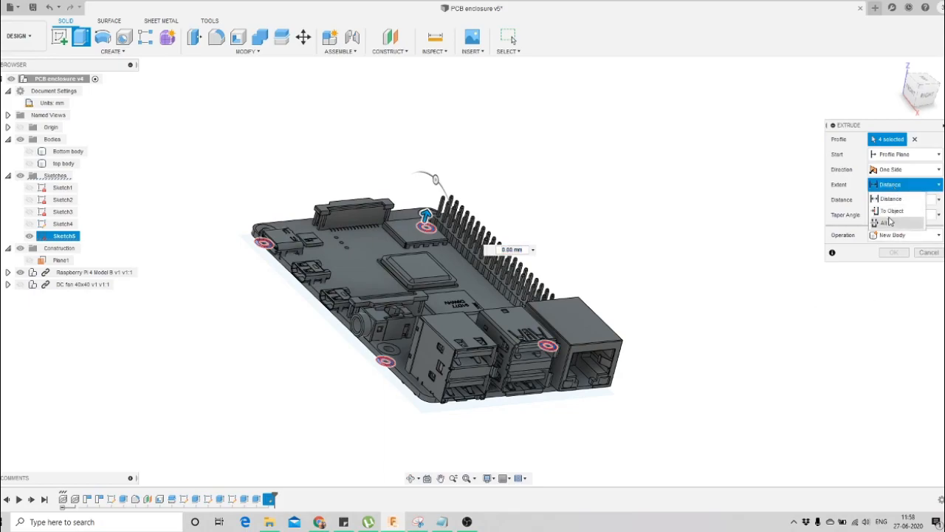
click(892, 212)
click(412, 478)
drag(451, 372, 498, 243)
scroll(497, 243, up, 3)
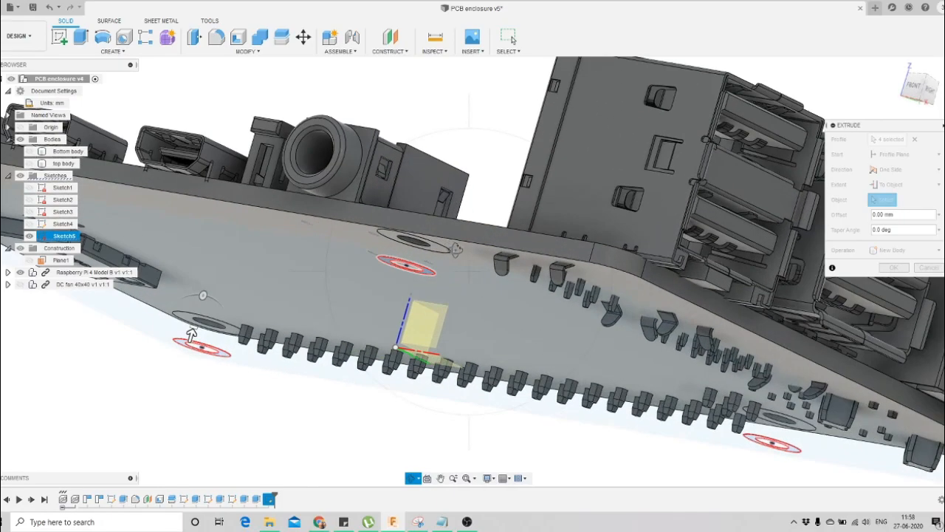
key(Escape)
click(467, 249)
scroll(434, 260, down, 4)
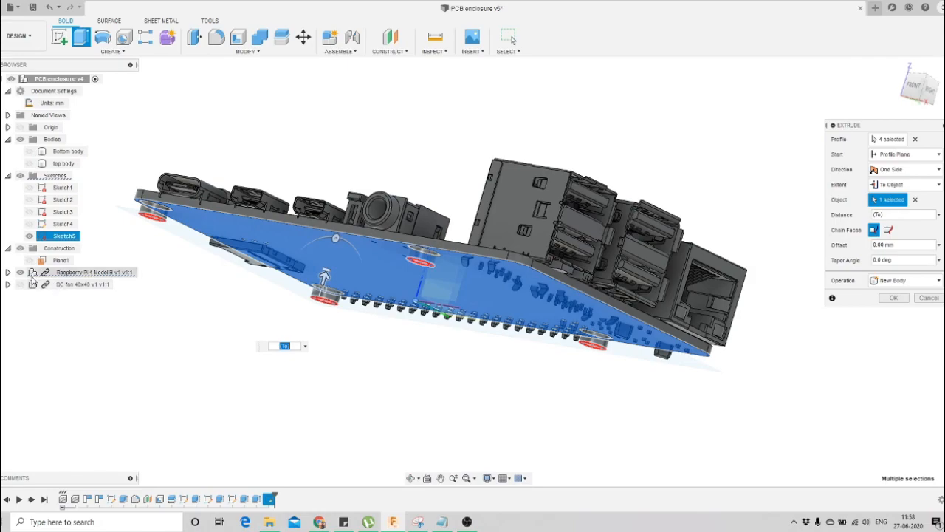
Hide the Raspberry Pi, show the bottom body again and complete the extrusion of the four standoffs
click(20, 273)
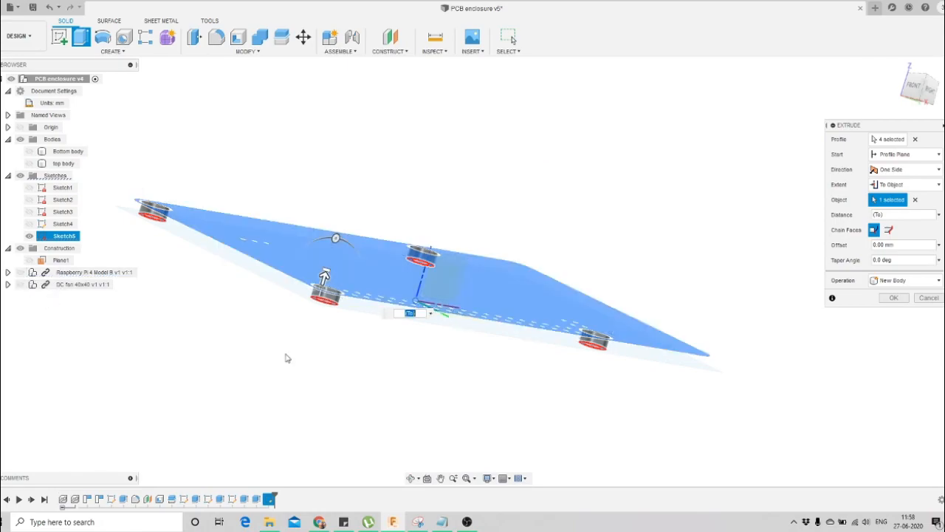
click(31, 151)
click(893, 297)
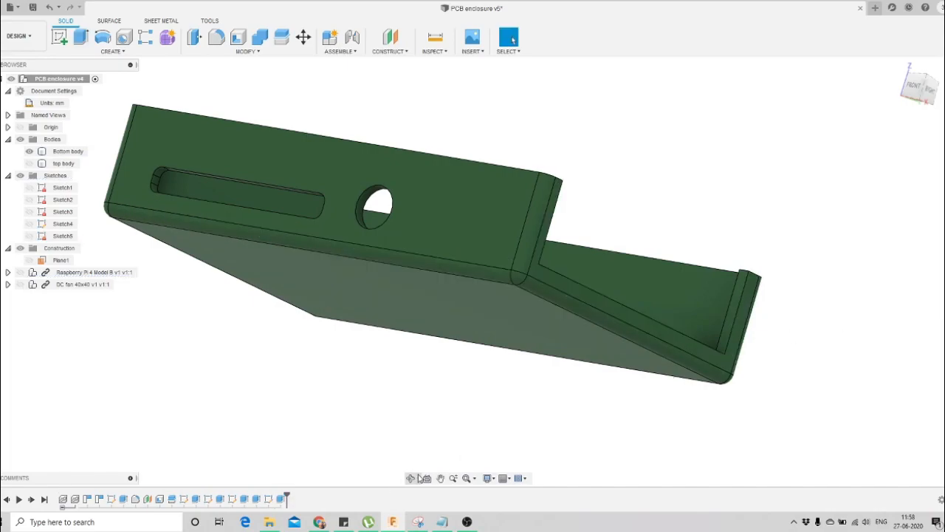
shift+middle_drag(437, 424, 399, 362)
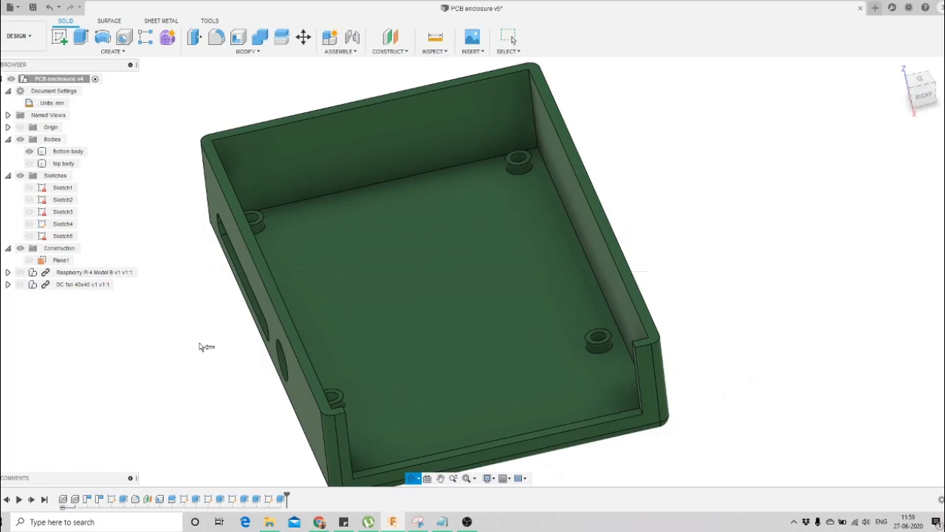
shift+middle_drag(259, 337, 257, 339)
Show the Raspberry Pi inside the bottom body and view the enclosure from its closed short end
click(32, 272)
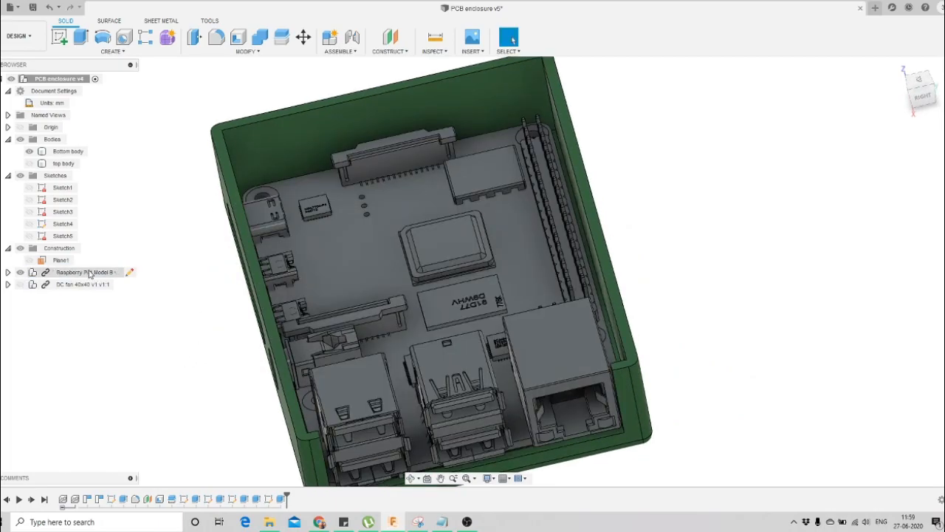
scroll(349, 211, down, 3)
click(410, 479)
drag(443, 280, 198, 470)
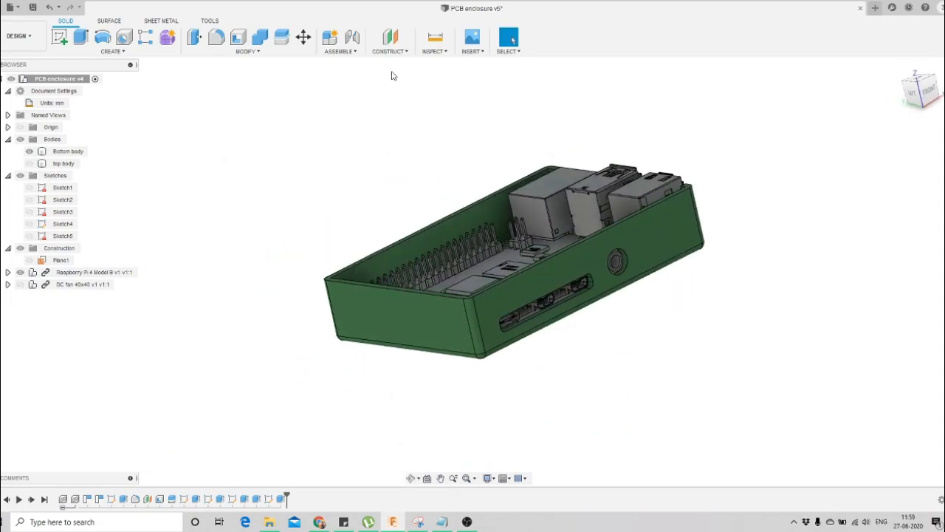
Create a section analysis from the closed short end wall, with the cutting plane moved inward through the nearest board standoffs
click(435, 51)
click(447, 161)
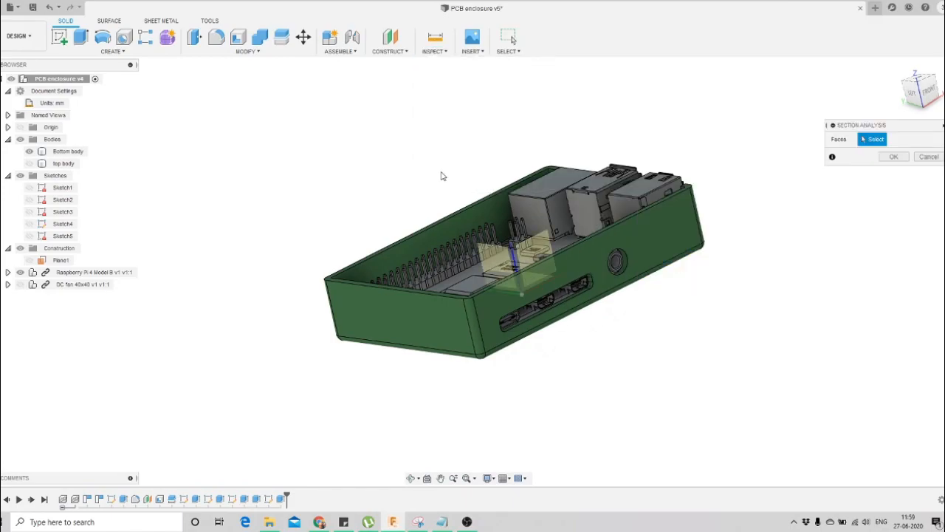
click(422, 312)
mouse_move(408, 319)
mouse_down()
mouse_move(467, 291)
mouse_move(411, 332)
mouse_move(424, 328)
mouse_up()
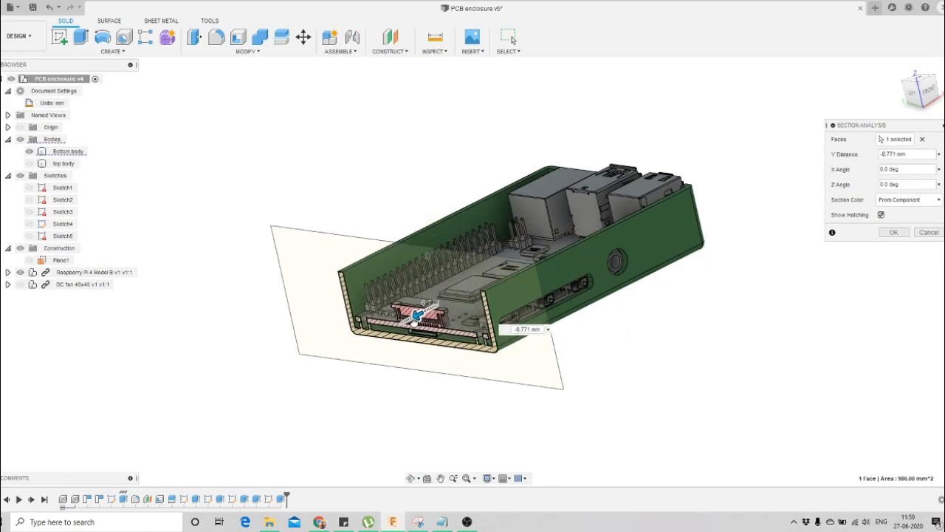
scroll(436, 355, up, 2)
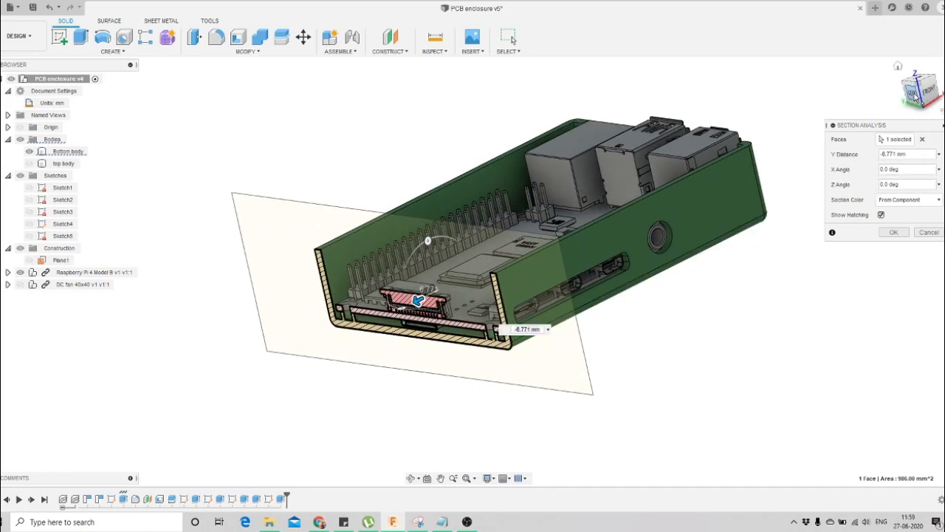
click(914, 94)
scroll(423, 302, up, 6)
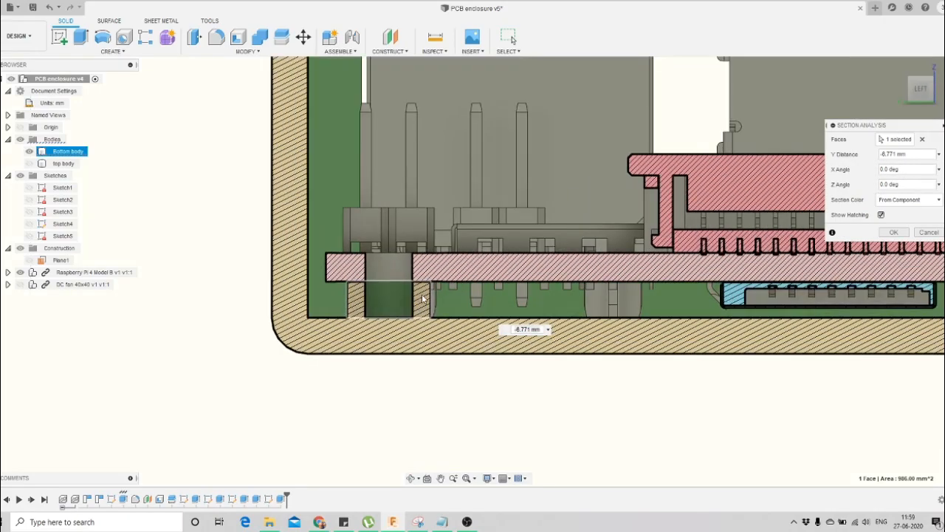
scroll(423, 302, down, 4)
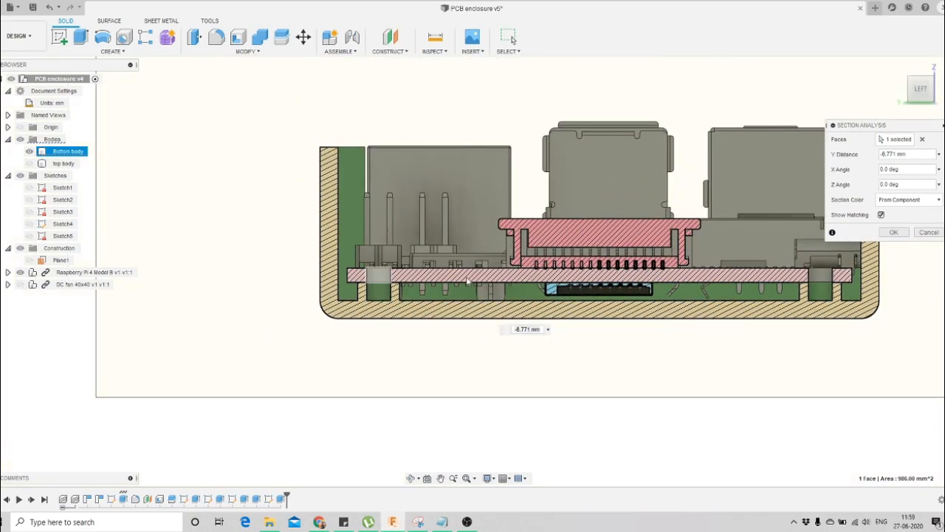
click(894, 232)
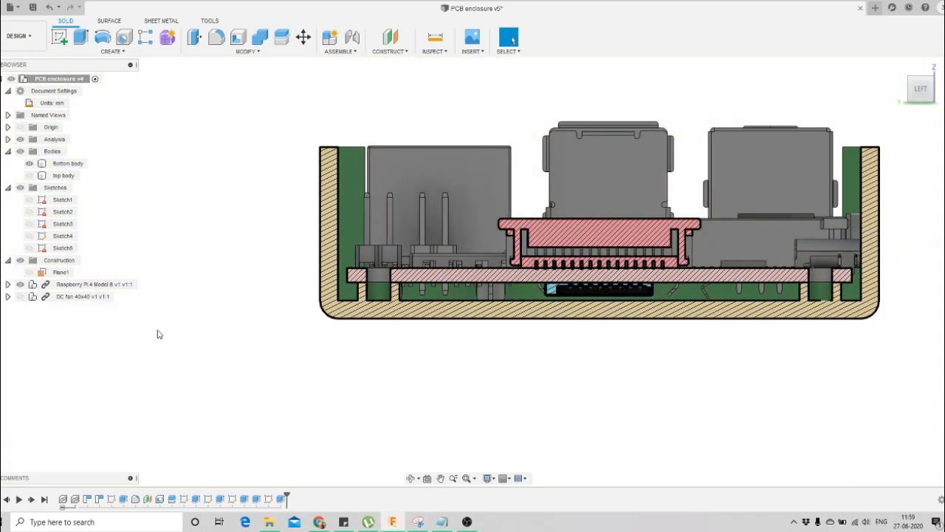
Hide the section analysis so the full bottom body is displayed with the board inside
click(411, 479)
scroll(484, 274, down, 2)
drag(485, 274, 458, 325)
scroll(458, 325, down, 2)
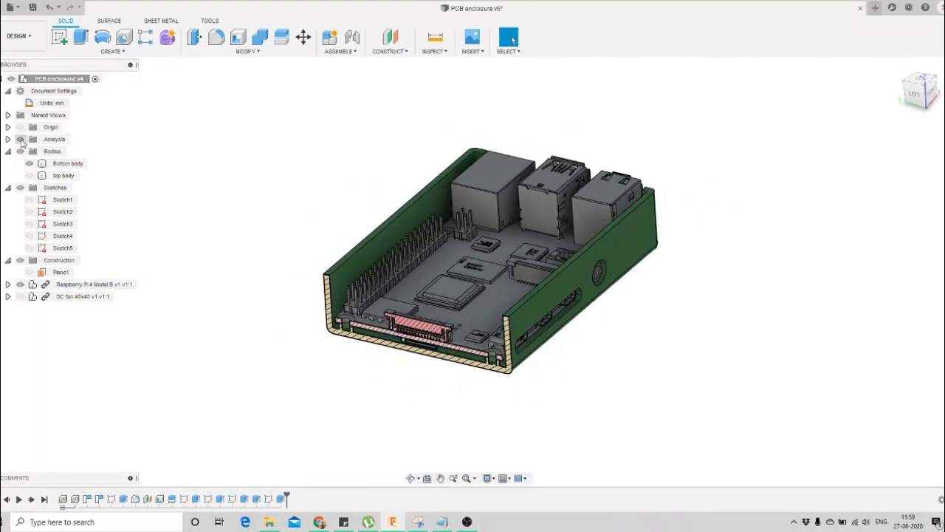
click(8, 140)
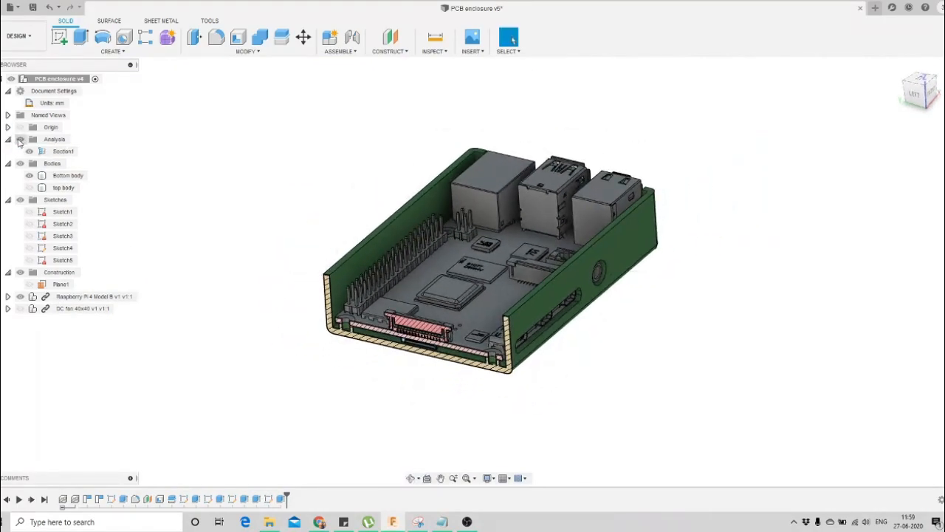
click(412, 481)
scroll(476, 302, down, 2)
drag(477, 299, 354, 322)
drag(441, 315, 403, 299)
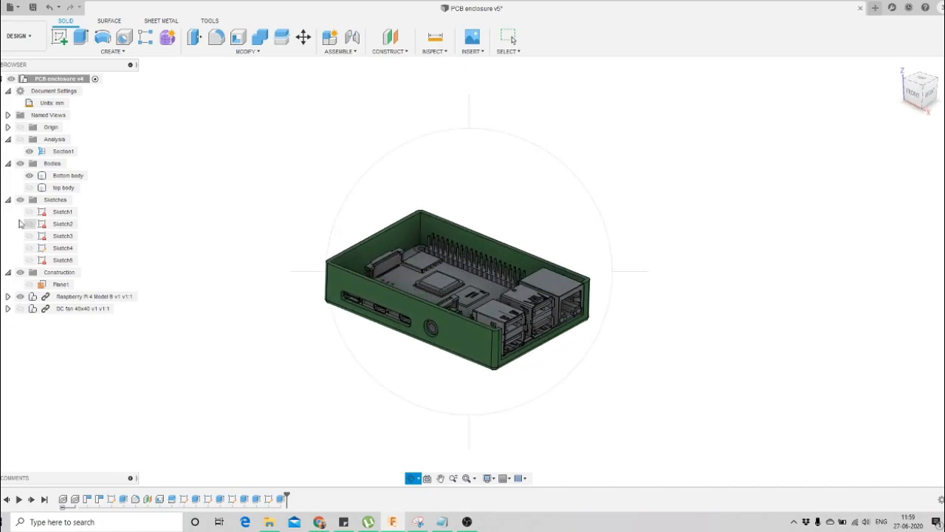
Show the top body and examine the closed enclosure's port openings and fan grille from several sides
click(29, 188)
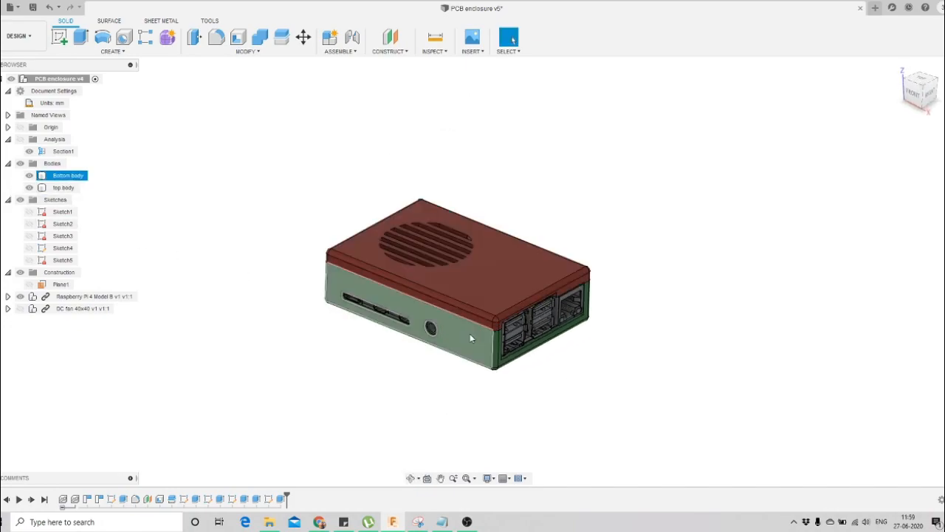
scroll(441, 267, up, 2)
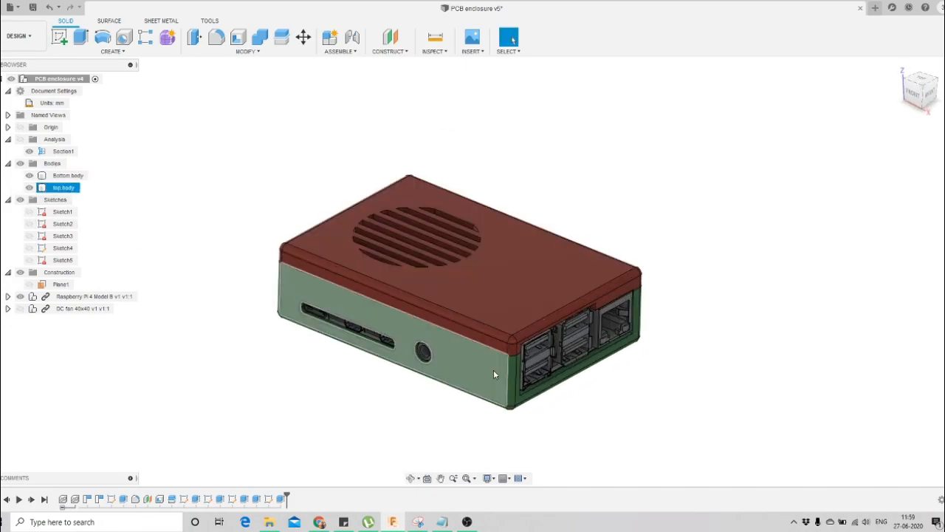
click(411, 478)
drag(440, 362, 541, 361)
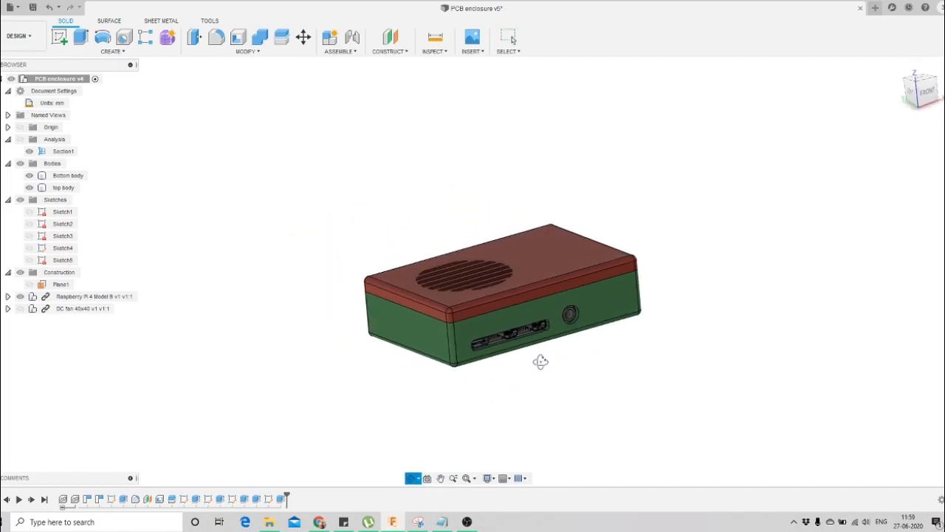
scroll(424, 330, up, 3)
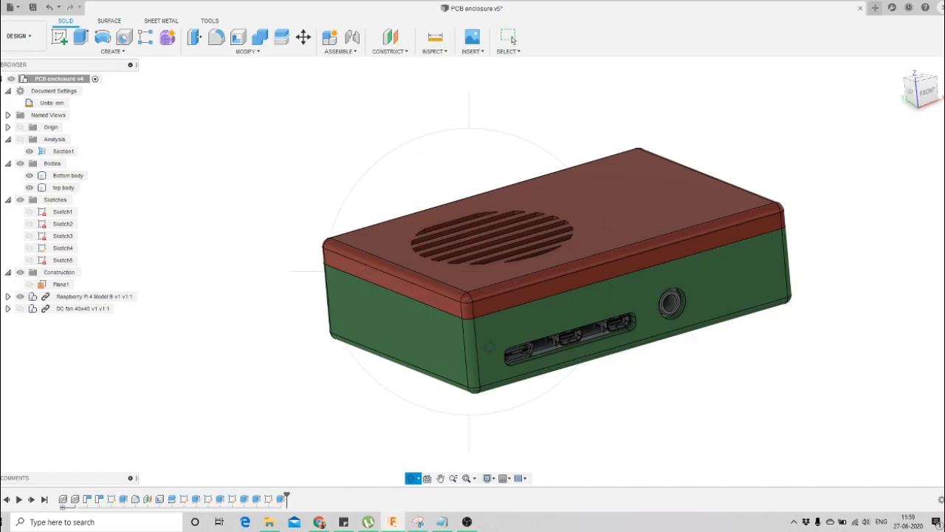
scroll(509, 343, down, 3)
drag(510, 360, 413, 370)
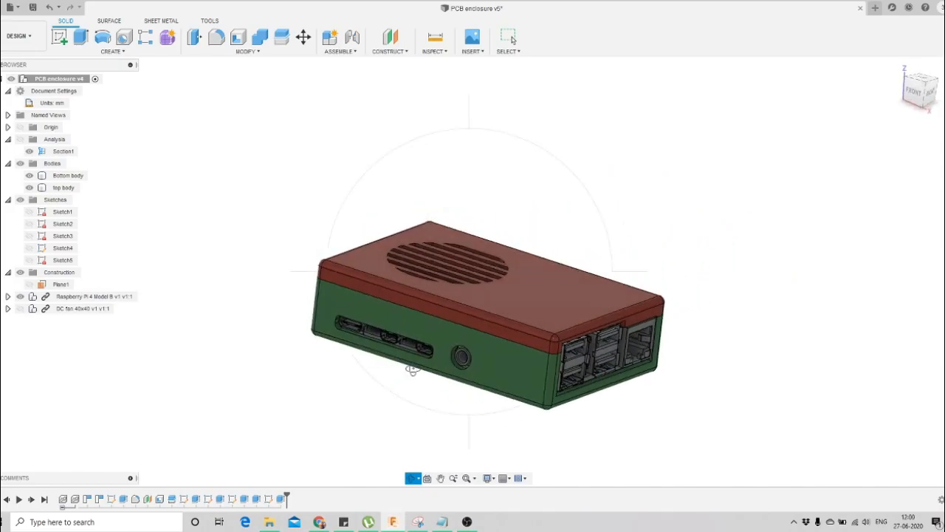
scroll(544, 289, down, 2)
drag(544, 289, 504, 345)
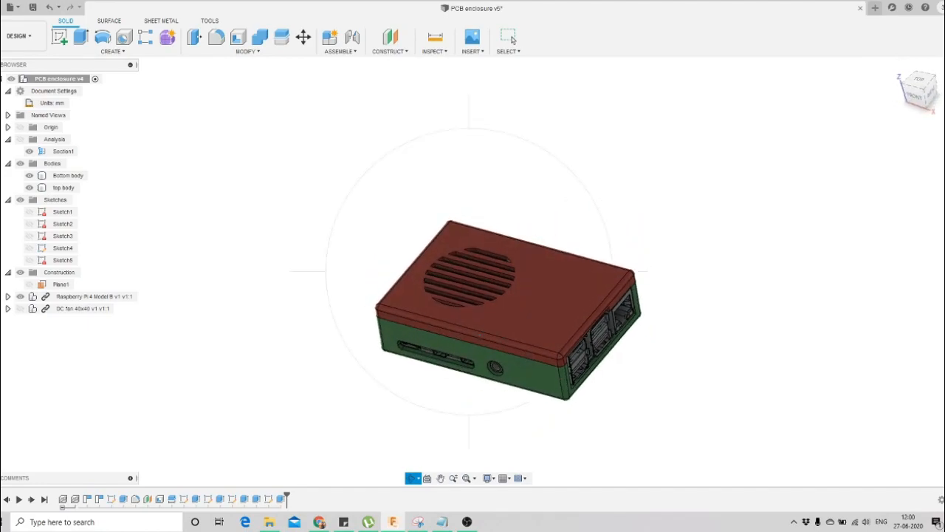
Show the origin planes and examine the assembled enclosure from the top, front and USB side
click(20, 128)
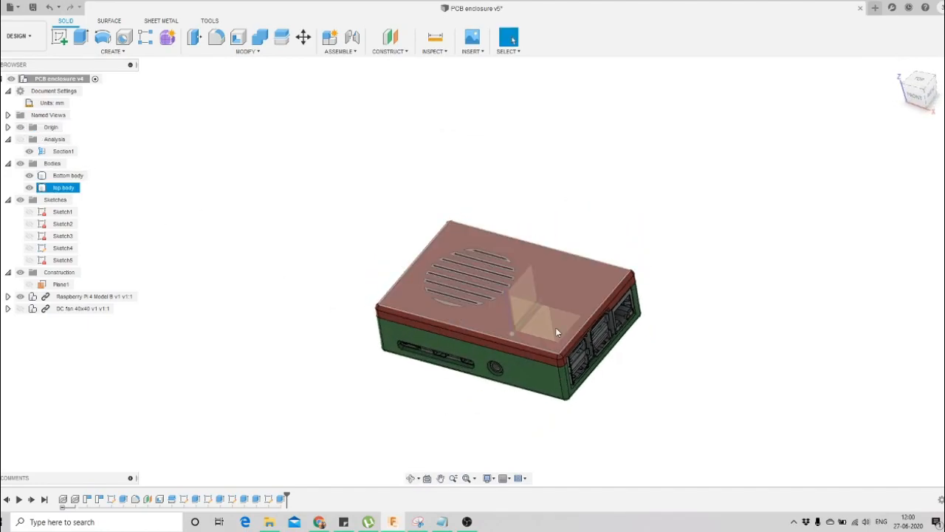
click(918, 83)
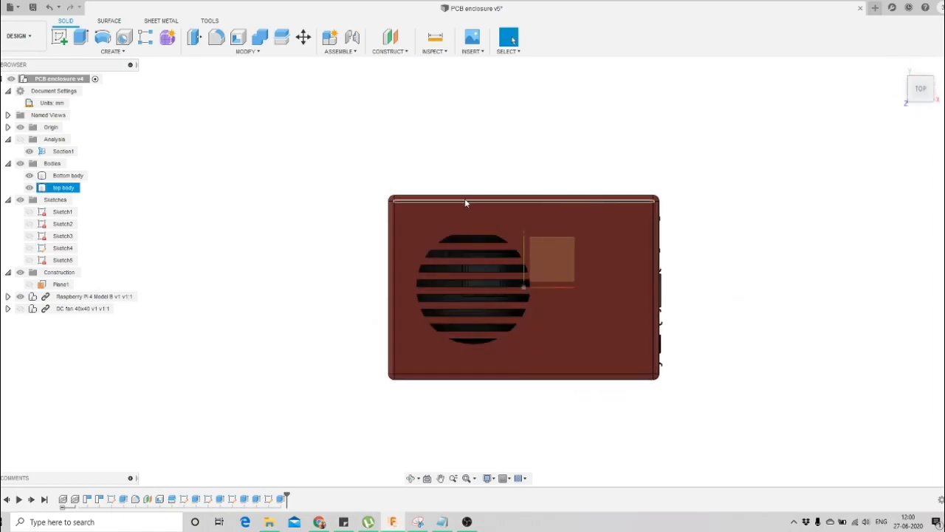
drag(548, 343, 505, 292)
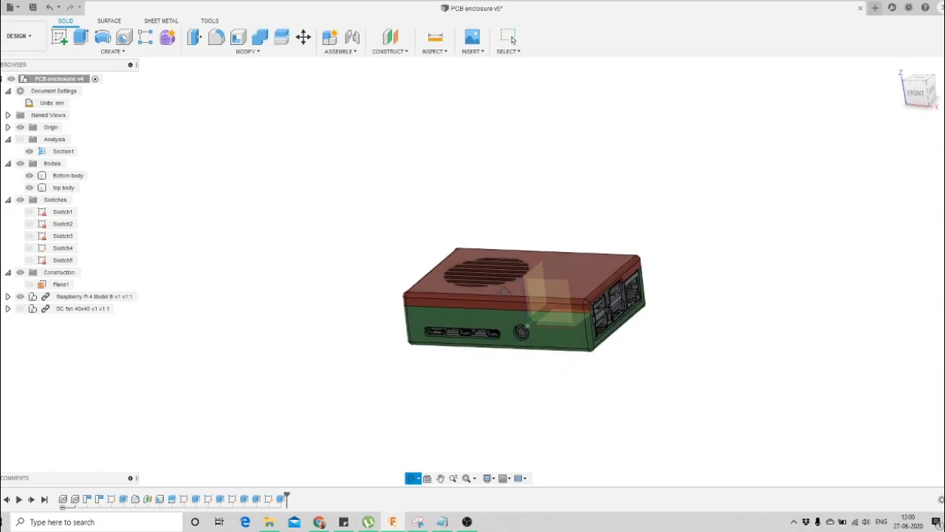
scroll(535, 319, up, 4)
key(Escape)
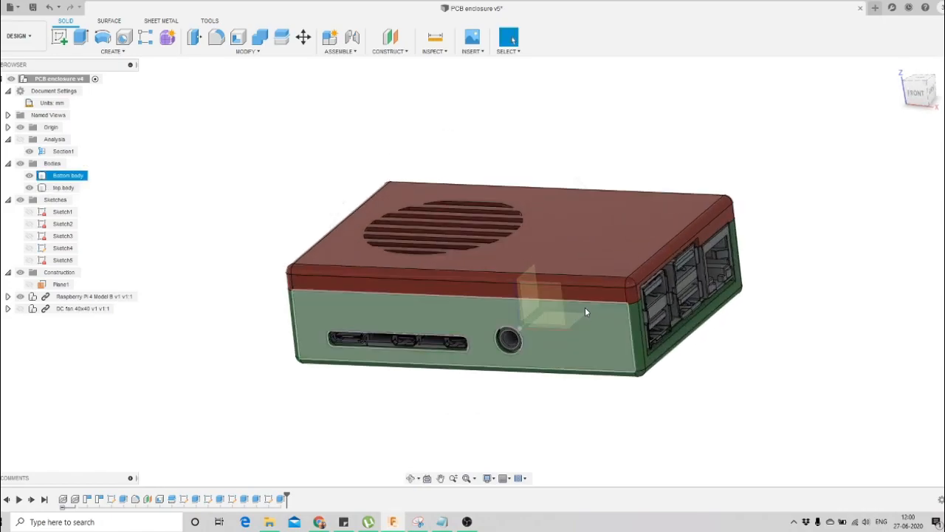
click(411, 478)
drag(487, 314, 436, 359)
scroll(548, 252, down, 3)
drag(502, 336, 530, 308)
scroll(458, 336, up, 3)
scroll(510, 328, up, 2)
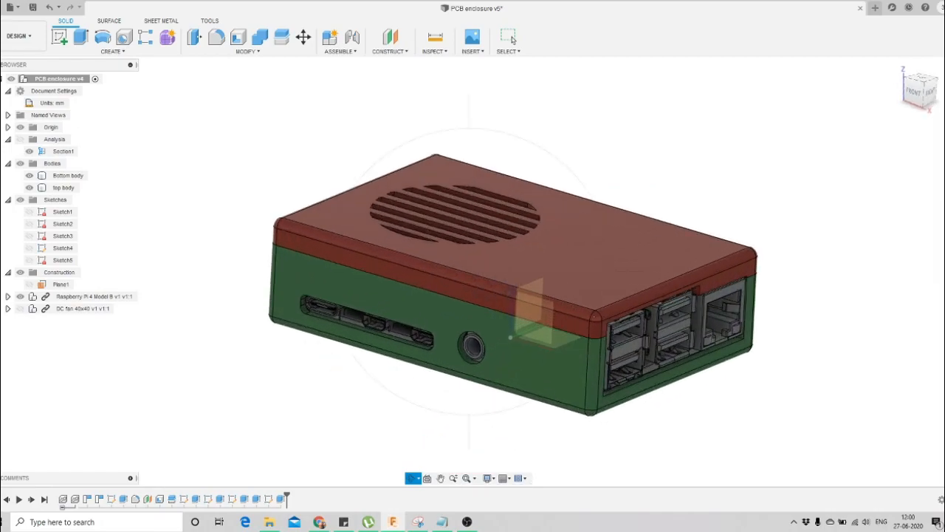
scroll(505, 340, down, 2)
drag(480, 381, 502, 378)
click(510, 39)
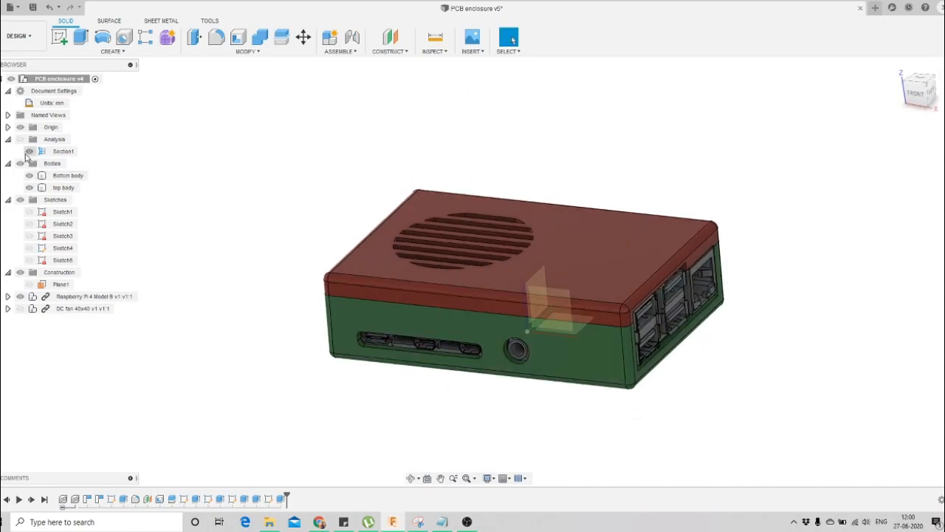
Hide the enclosure bodies and the Raspberry Pi component so that only the origin planes remain on display
click(20, 164)
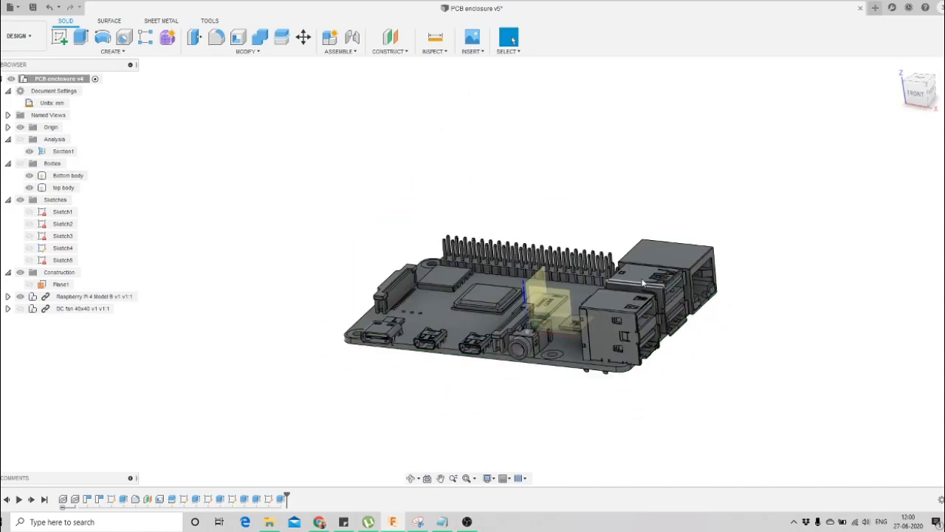
scroll(518, 325, up, 2)
scroll(513, 327, down, 5)
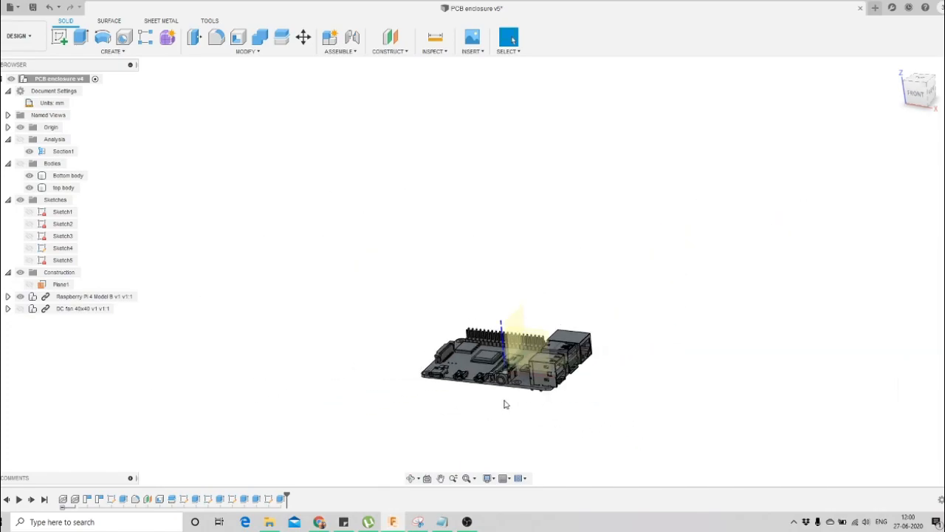
scroll(504, 401, up, 5)
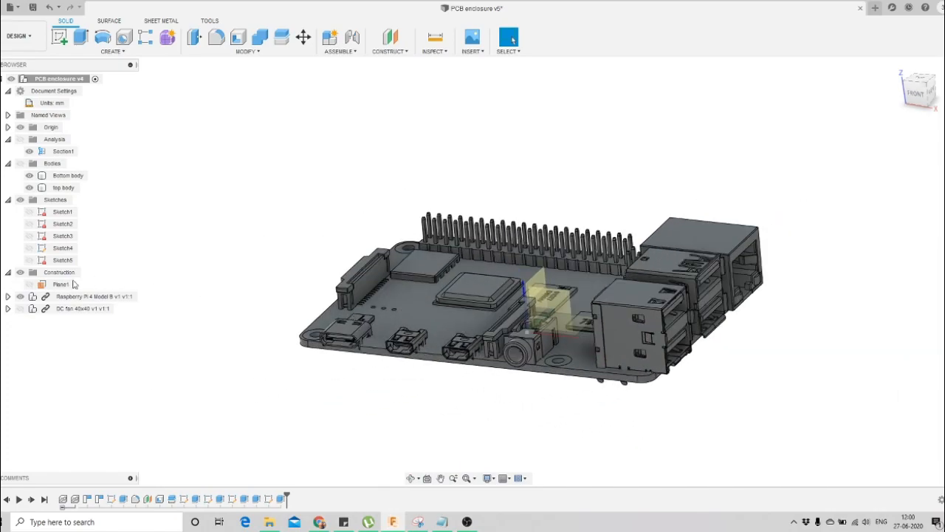
click(25, 296)
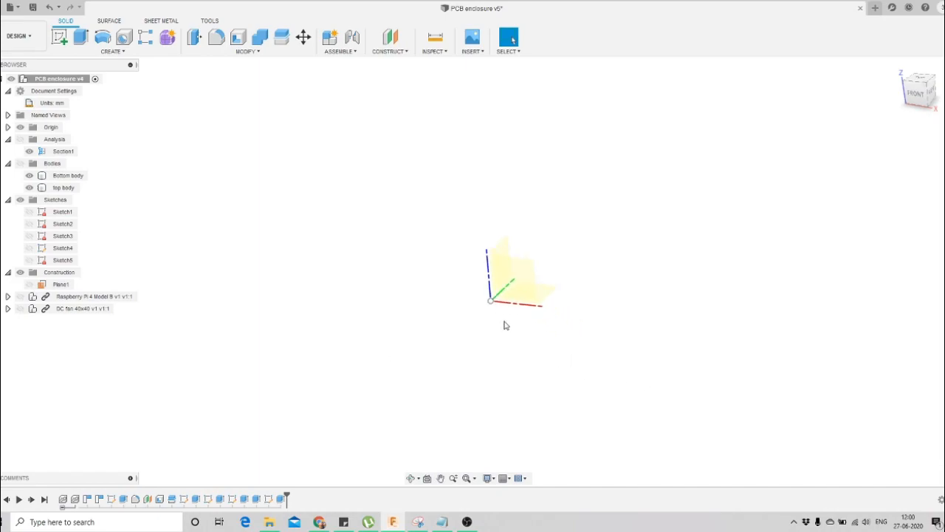
click(392, 38)
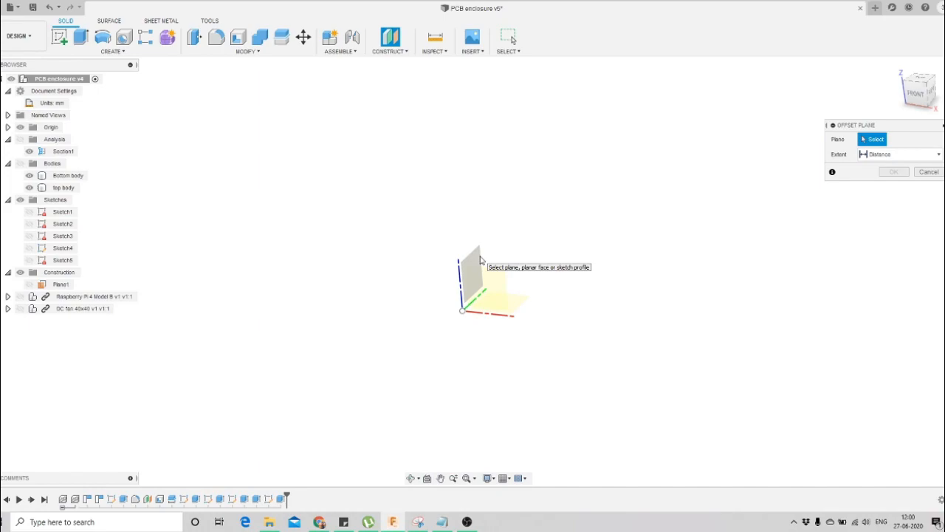
key(Escape)
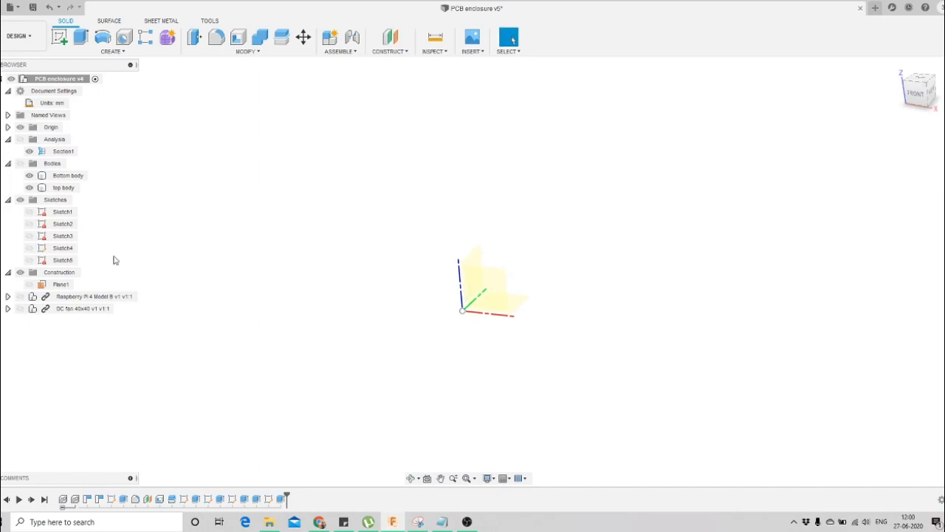
Show the enclosure bodies and the Raspberry Pi component again
click(20, 163)
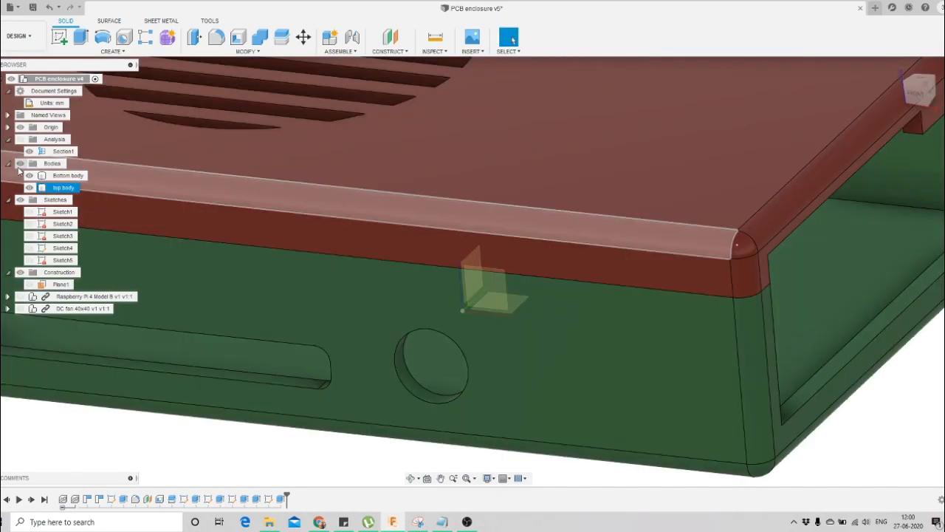
click(25, 297)
click(24, 298)
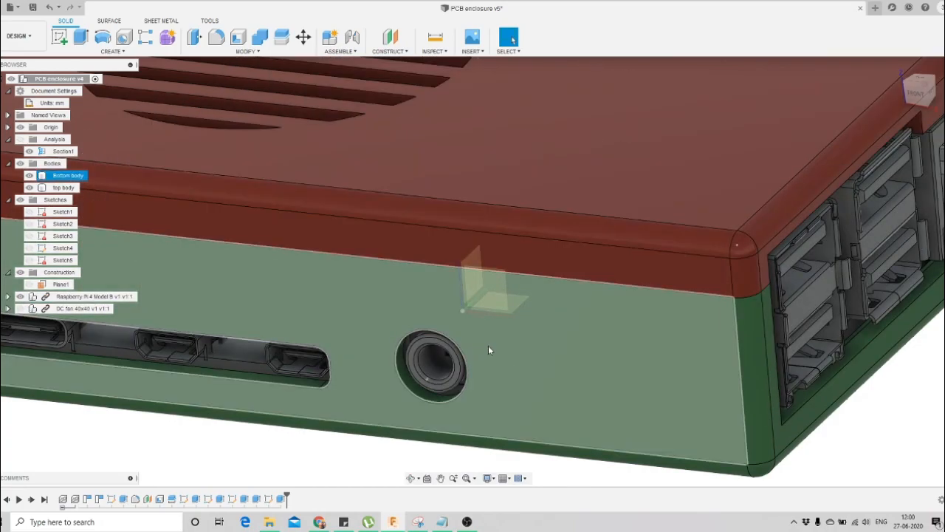
Examine the assembled enclosure from several angles, ending on the front wall with the port slot and audio jack hole
scroll(518, 344, down, 5)
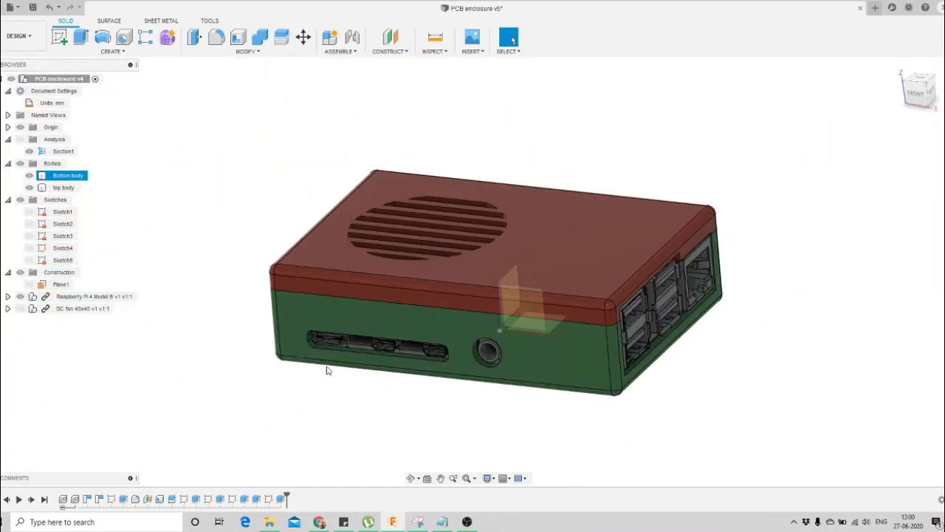
scroll(404, 479, down, 2)
click(411, 478)
drag(442, 355, 584, 357)
scroll(585, 356, up, 4)
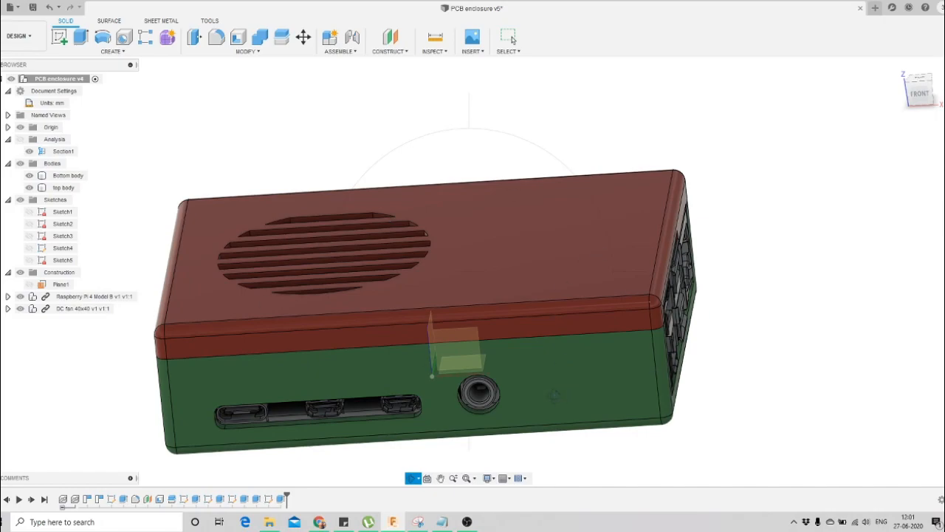
scroll(593, 334, up, 1)
scroll(593, 334, down, 4)
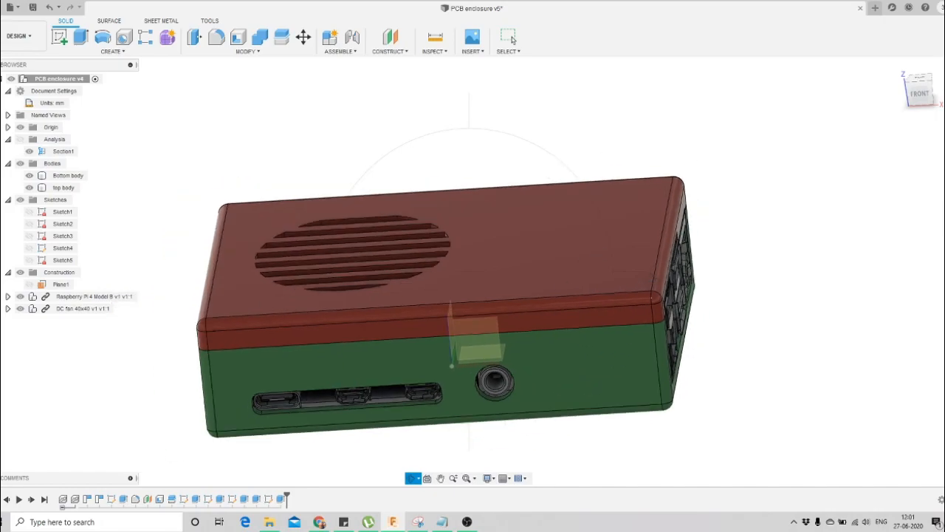
scroll(517, 369, up, 3)
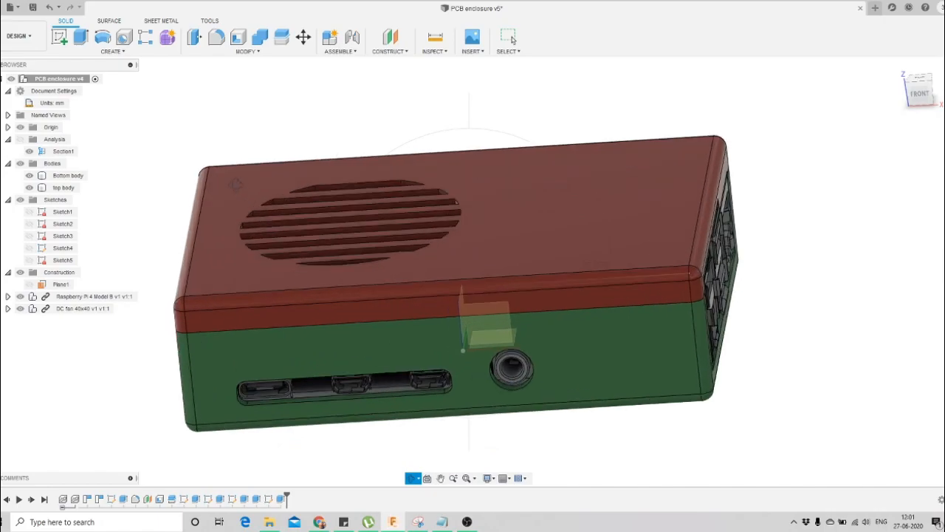
shift+middle_drag(452, 330, 388, 268)
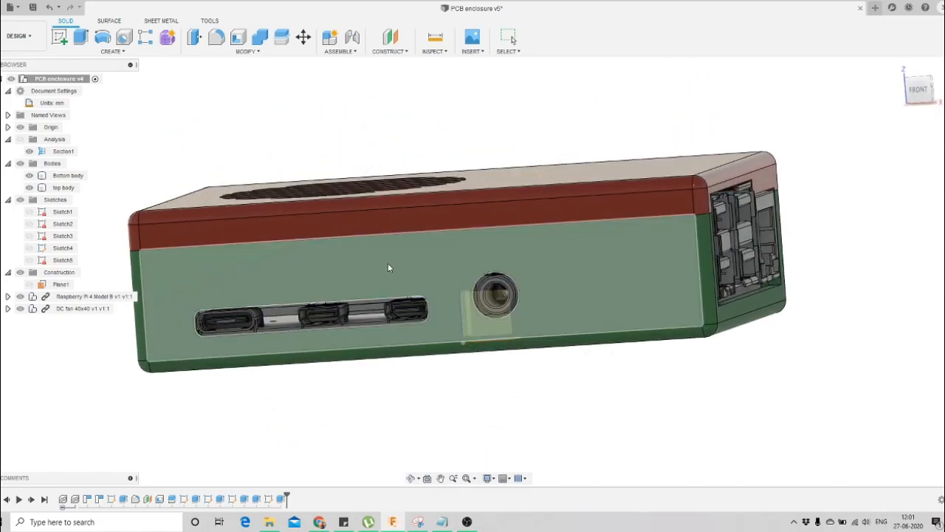
Start a sketch on the front face of the bottom body and view that face straight on
click(557, 251)
click(61, 38)
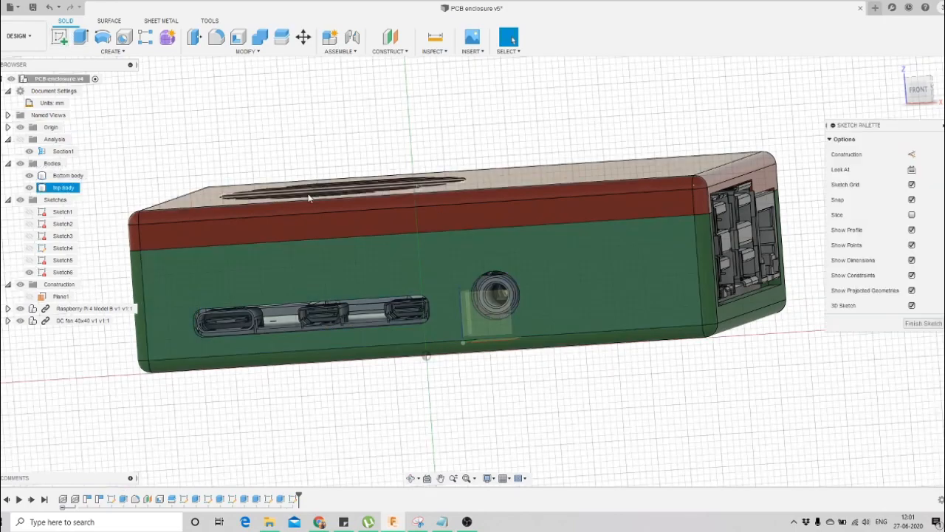
click(427, 478)
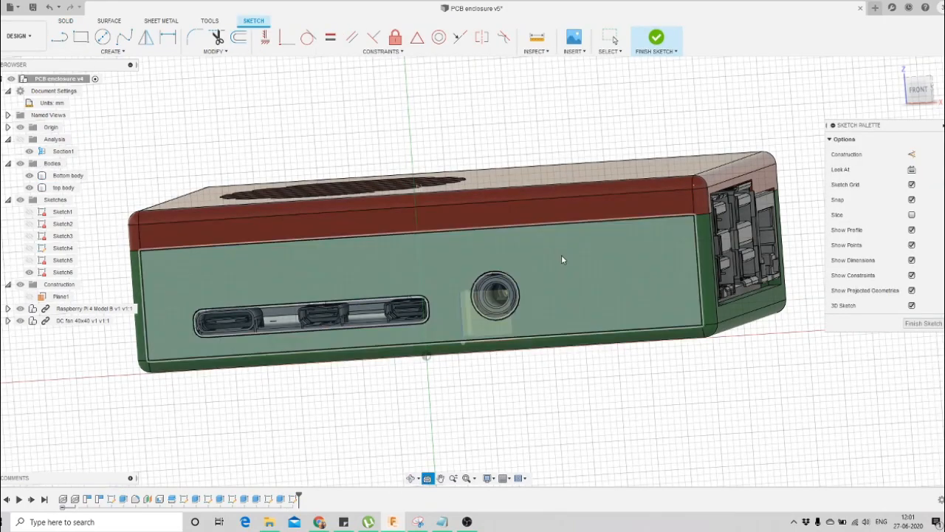
click(561, 255)
scroll(431, 267, up, 4)
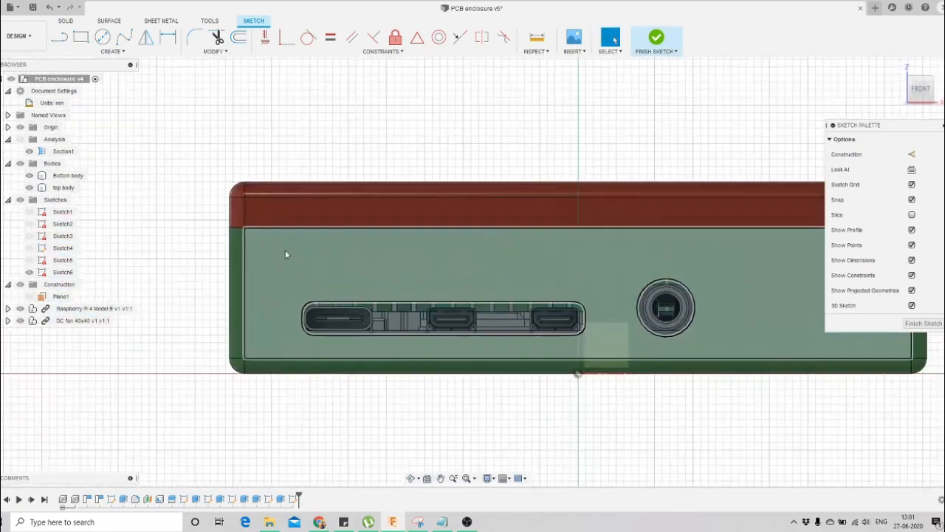
Sketch two small rectangles on the front face, one above the USB-C port and one about 9 × 3 mm beyond the audio jack hole
click(81, 37)
click(294, 252)
click(331, 263)
scroll(301, 258, down, 3)
scroll(692, 272, up, 2)
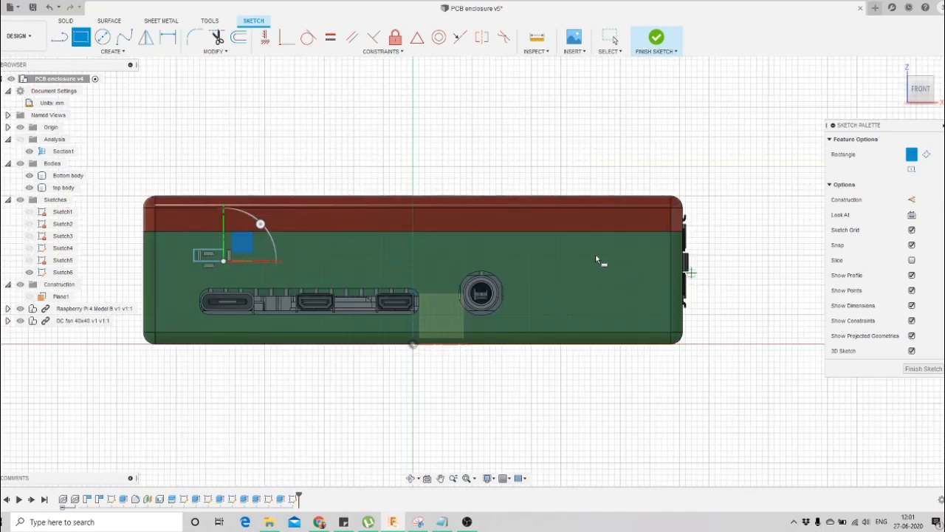
scroll(598, 254, up, 2)
click(557, 248)
click(619, 268)
key(Escape)
scroll(618, 258, down, 2)
scroll(628, 239, up, 3)
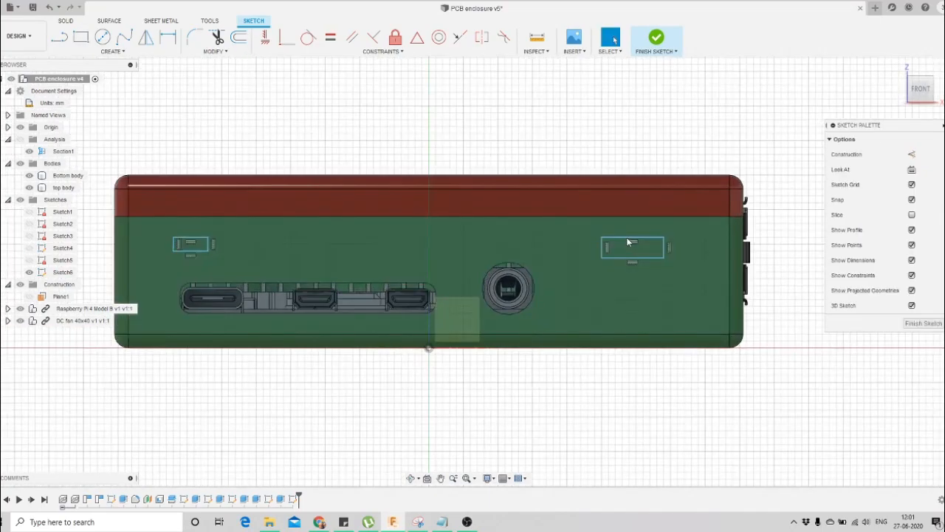
Apply Equal constraints to the widths and to the heights of the two rectangles
click(625, 237)
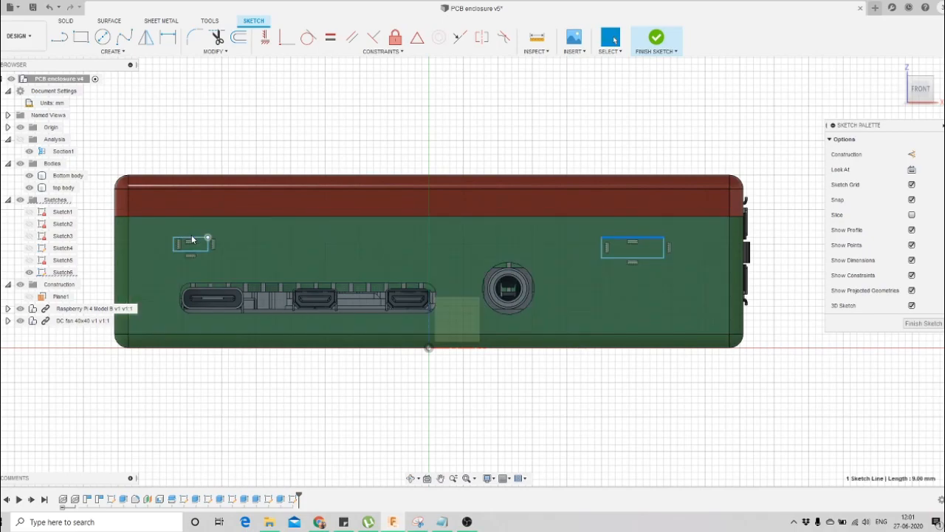
click(194, 241)
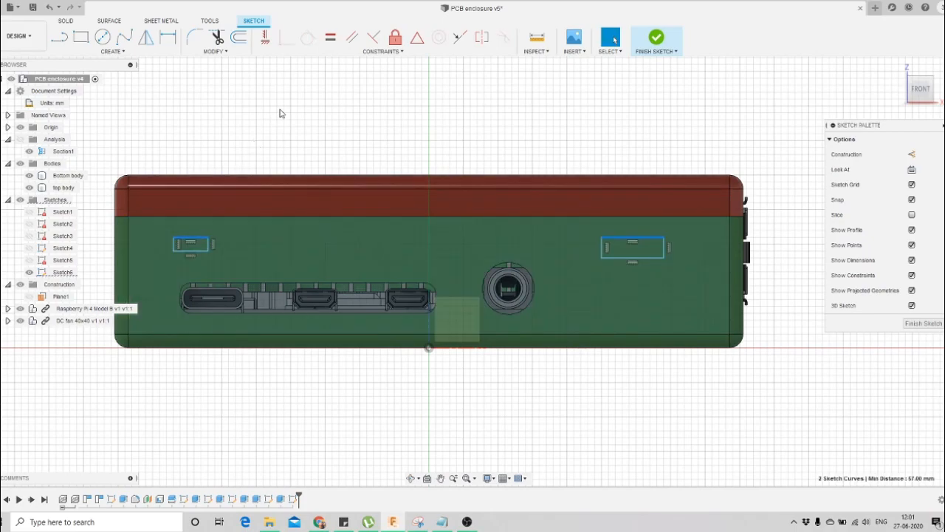
click(331, 38)
click(603, 251)
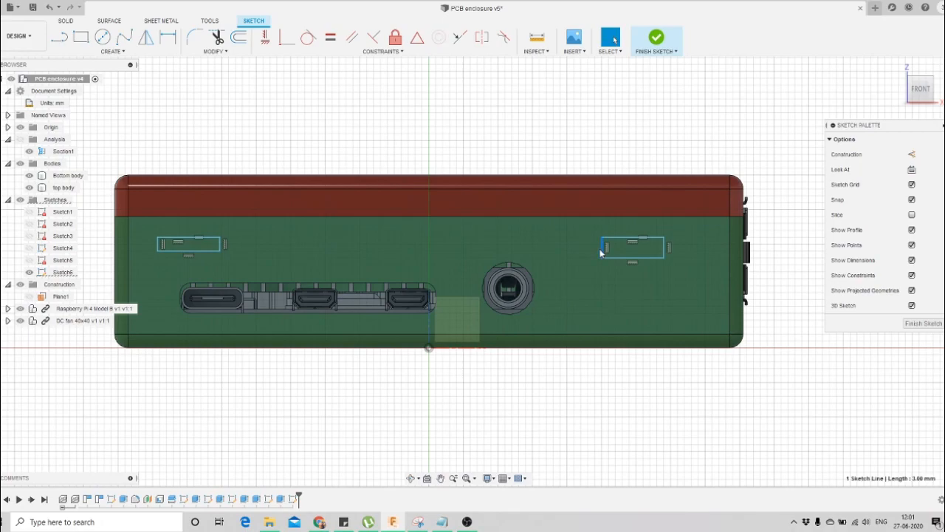
click(221, 246)
click(331, 38)
key(Escape)
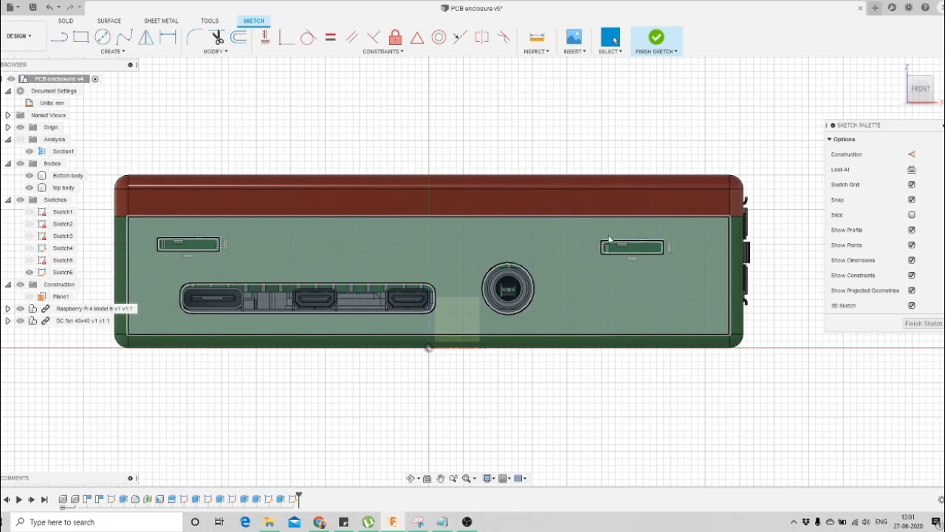
key(d)
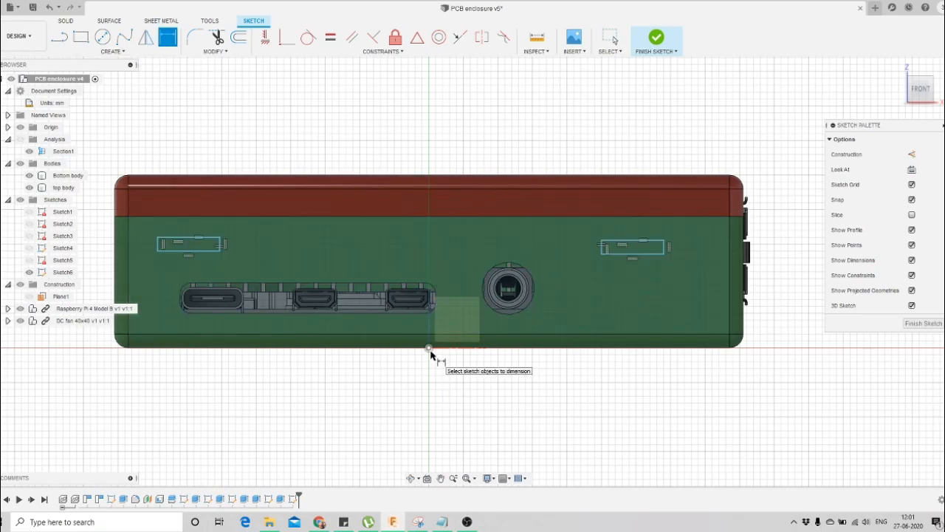
click(601, 250)
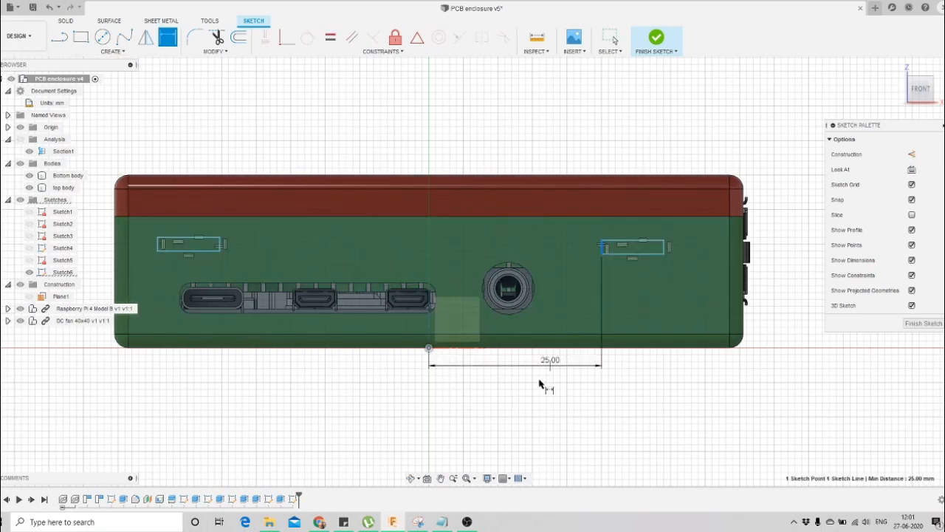
key(Escape)
key(Escape)
Delete the rectangle above the USB-C port from the sketch
double_click(220, 244)
key(Delete)
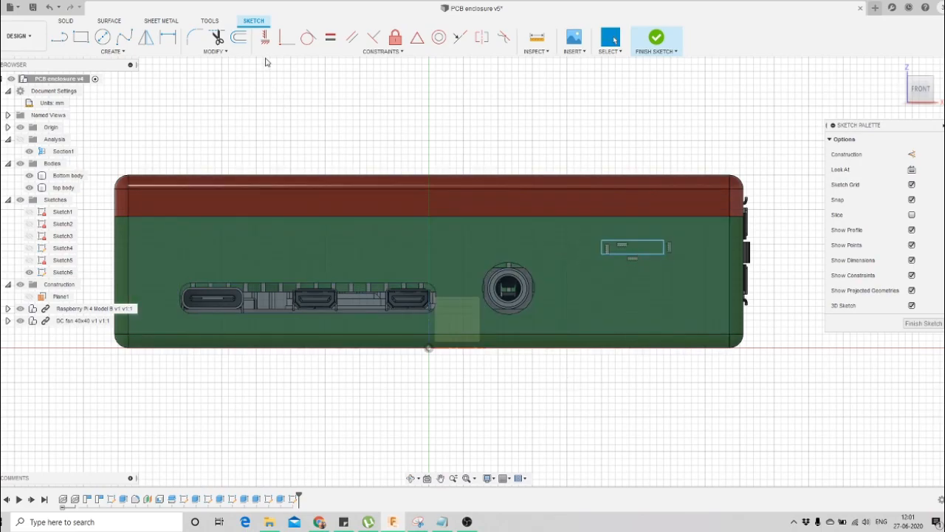
Dimension the horizontal distance from the origin to the near side edge of the remaining rectangle as 25 mm
click(168, 37)
mouse_move(601, 239)
mouse_down()
mouse_move(460, 380)
mouse_move(431, 351)
mouse_up()
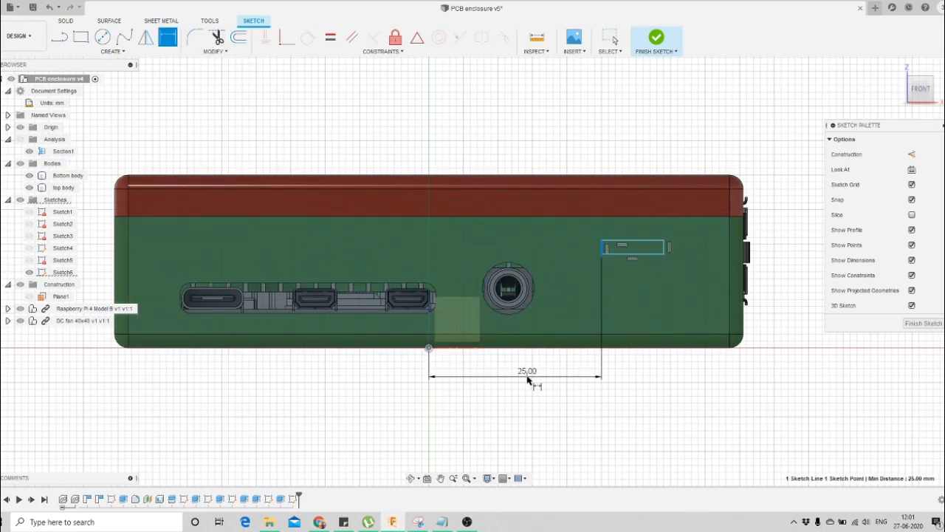
click(534, 378)
key(Return)
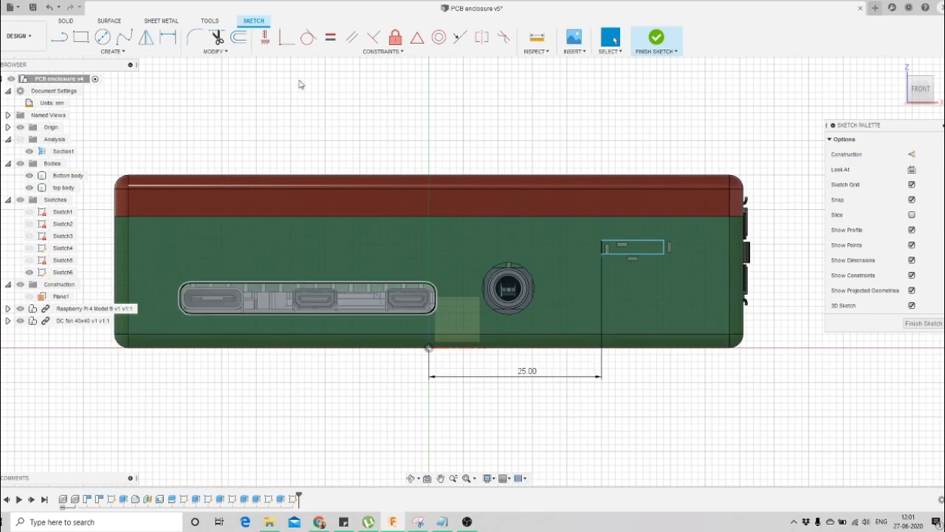
Dimension the rectangle's height and set it to 3 mm
click(168, 37)
scroll(664, 242, up, 1)
scroll(664, 241, up, 2)
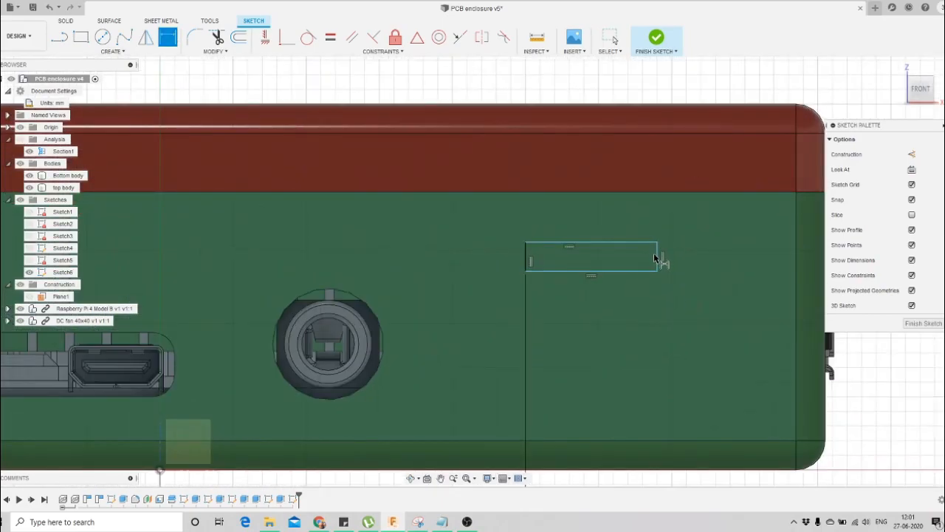
click(657, 259)
click(695, 259)
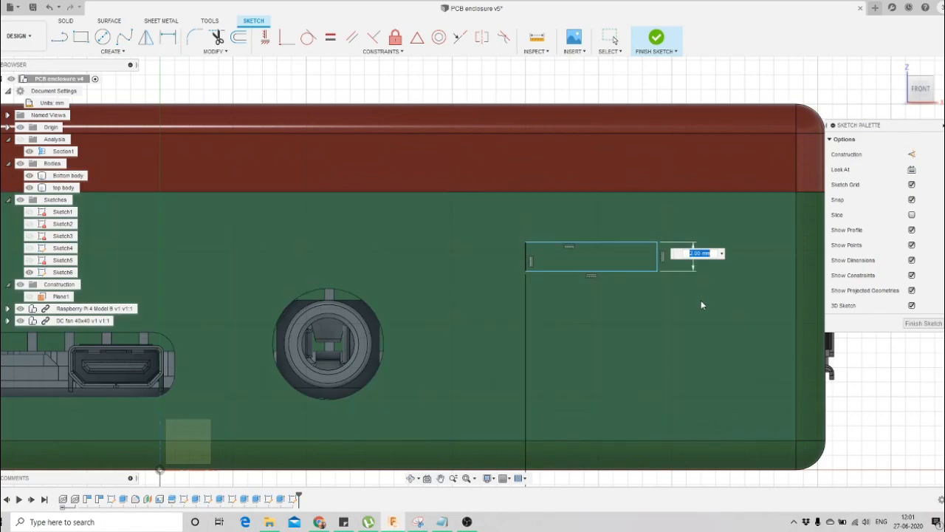
text(3)
key(Return)
key(Escape)
scroll(646, 299, down, 3)
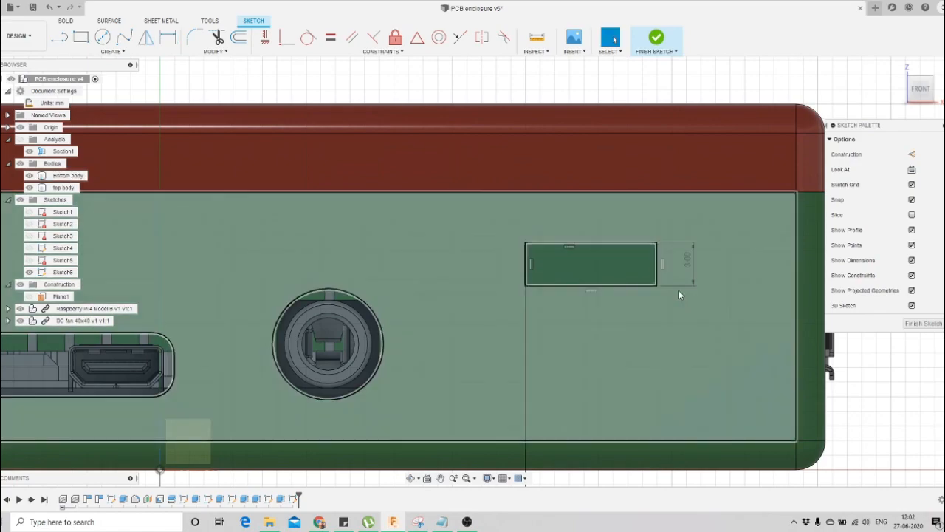
Dimension the vertical distance from the origin to the rectangle's lower edge and set it to 12 mm
click(168, 37)
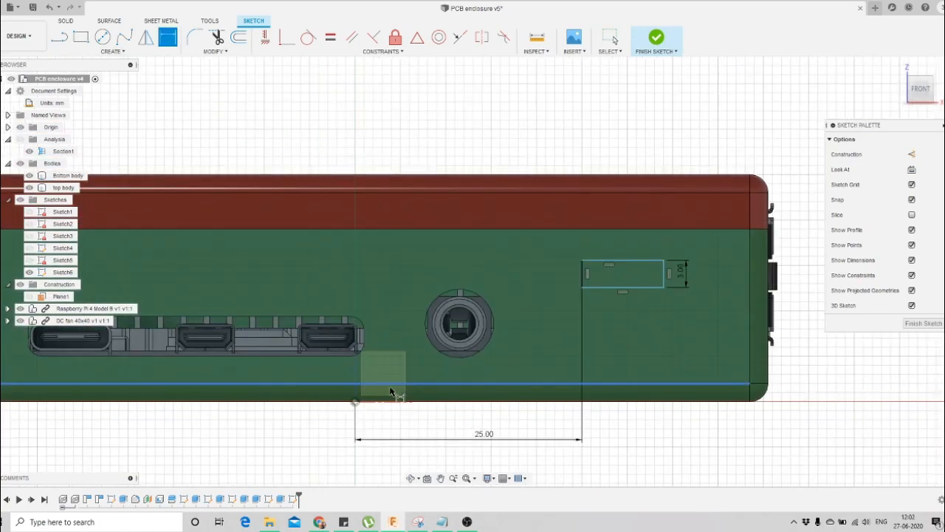
click(354, 402)
click(633, 287)
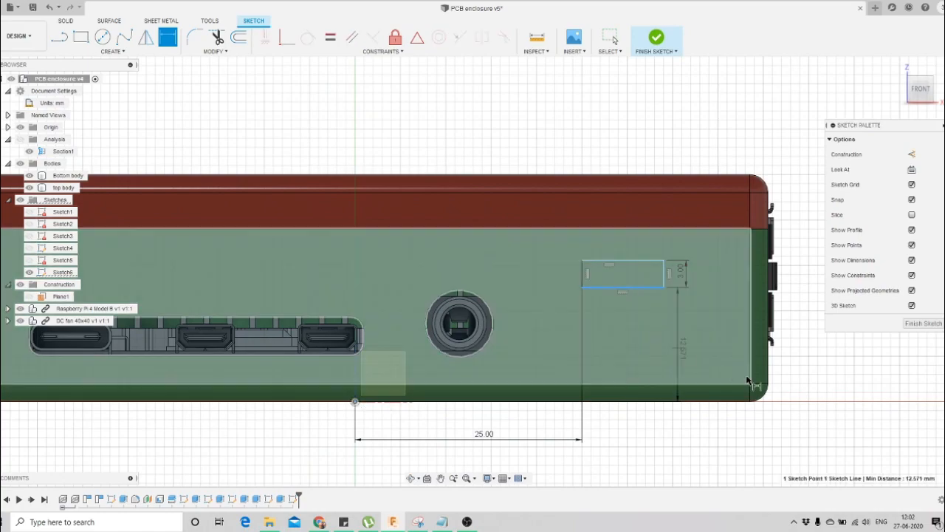
click(826, 369)
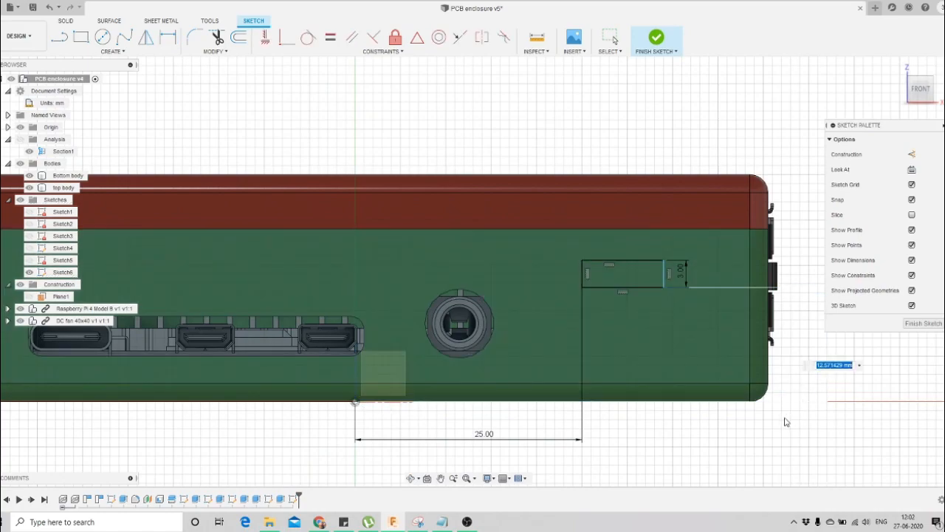
text(8)
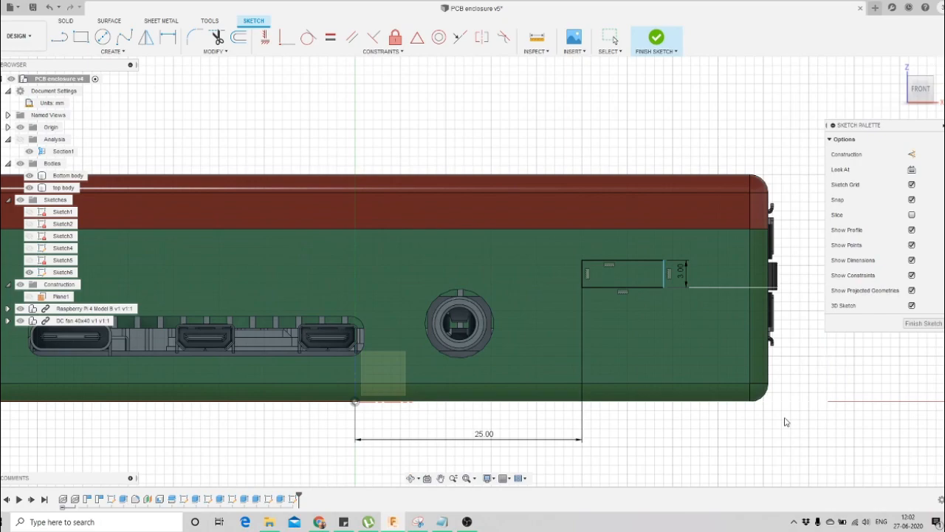
key(Return)
key(Escape)
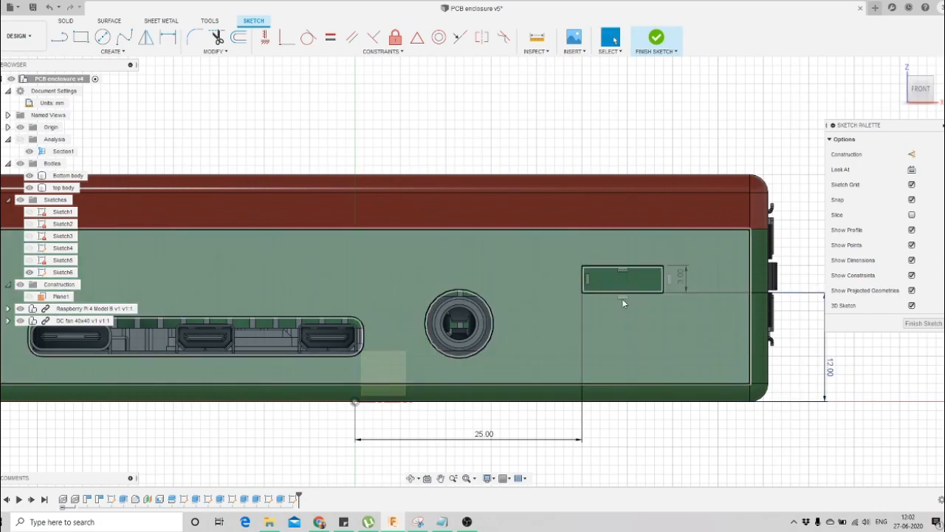
Dimension the rectangle's width and set it to 6 mm
key(d)
click(624, 293)
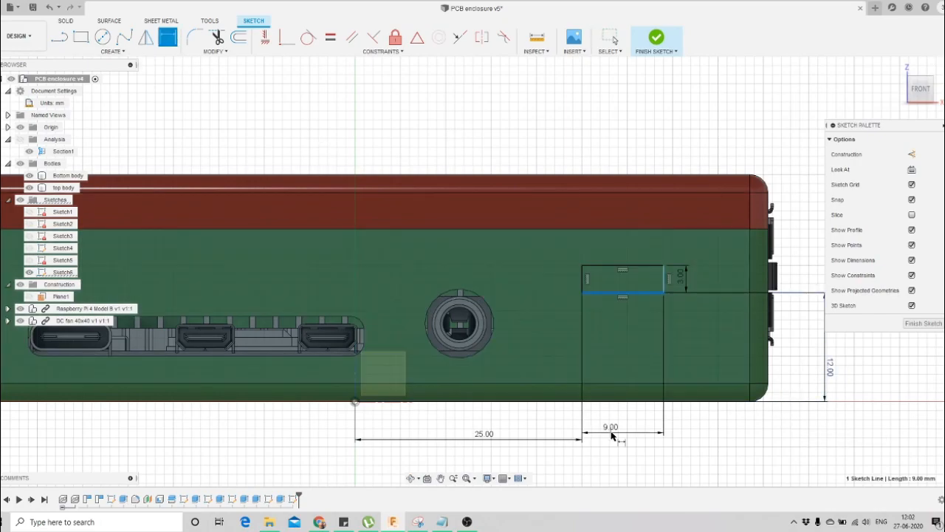
click(630, 448)
text(5)
key(Return)
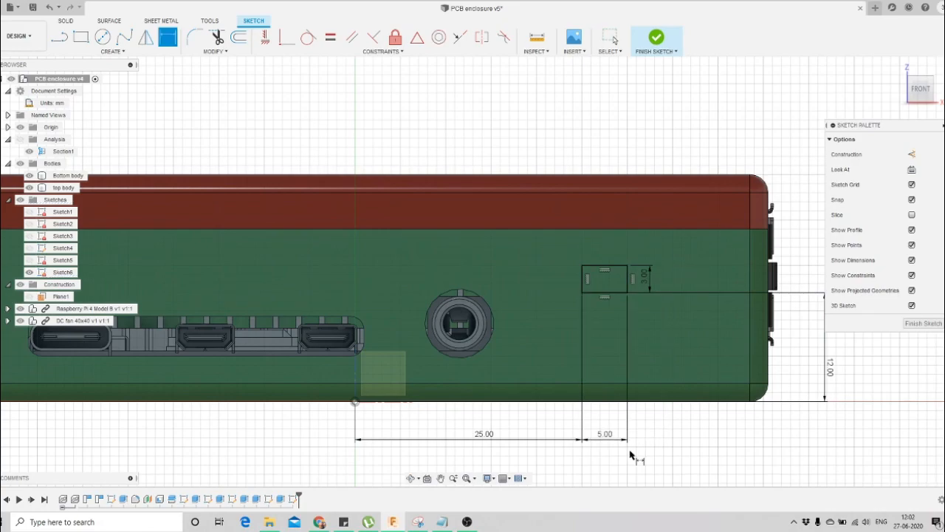
scroll(628, 452, down, 1)
double_click(609, 428)
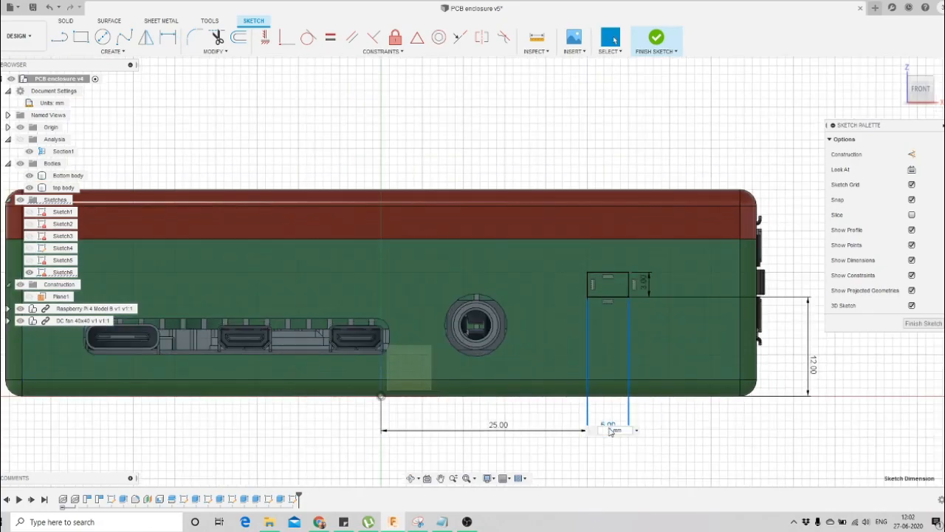
key(Return)
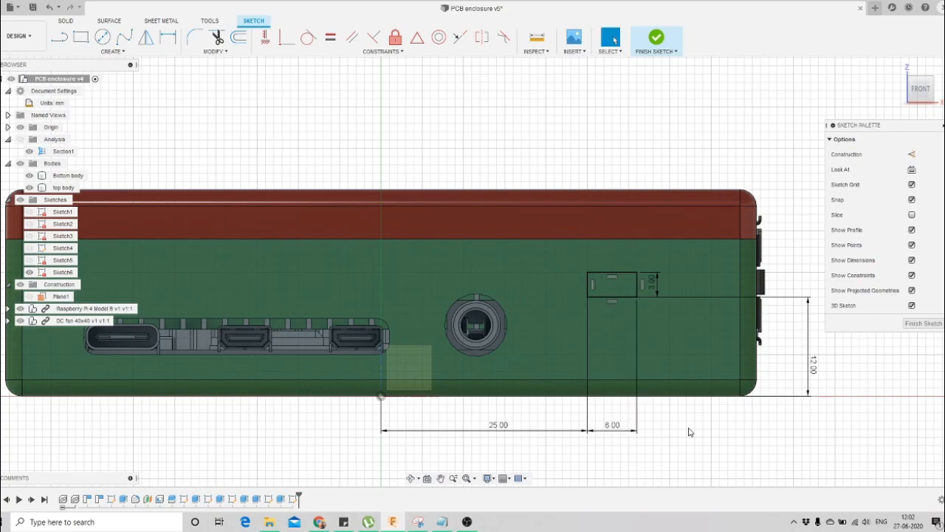
Finish the sketch with the dimensioned rectangle on the front wall
scroll(667, 456, down, 3)
scroll(620, 299, down, 1)
scroll(620, 306, up, 3)
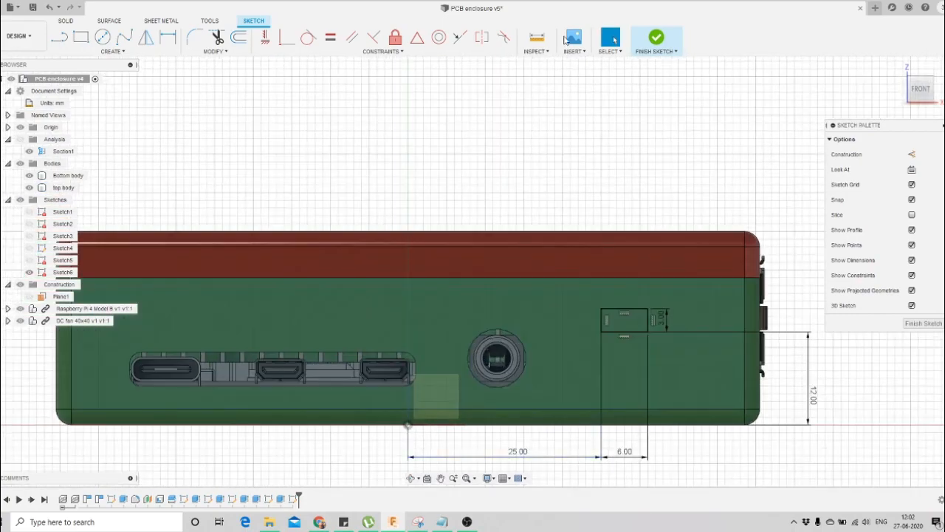
click(657, 38)
click(413, 478)
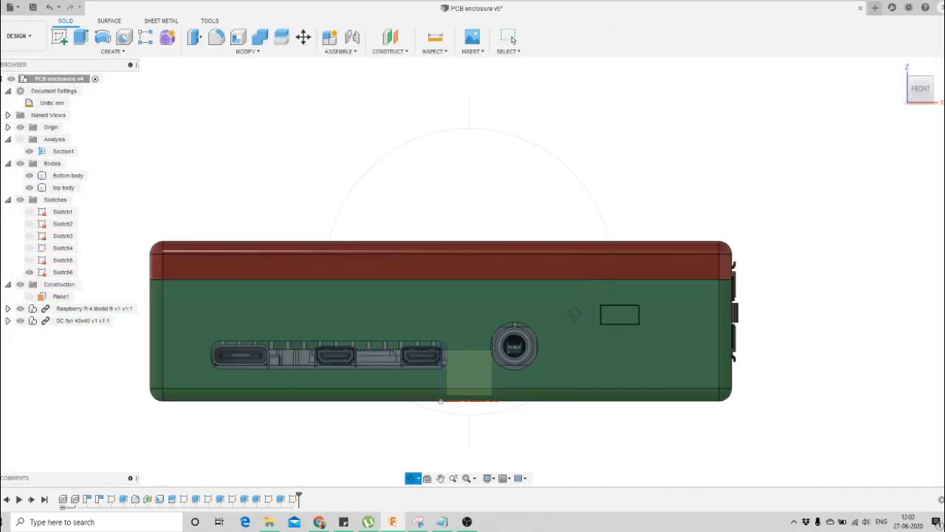
scroll(594, 329, up, 2)
scroll(589, 331, down, 2)
key(Escape)
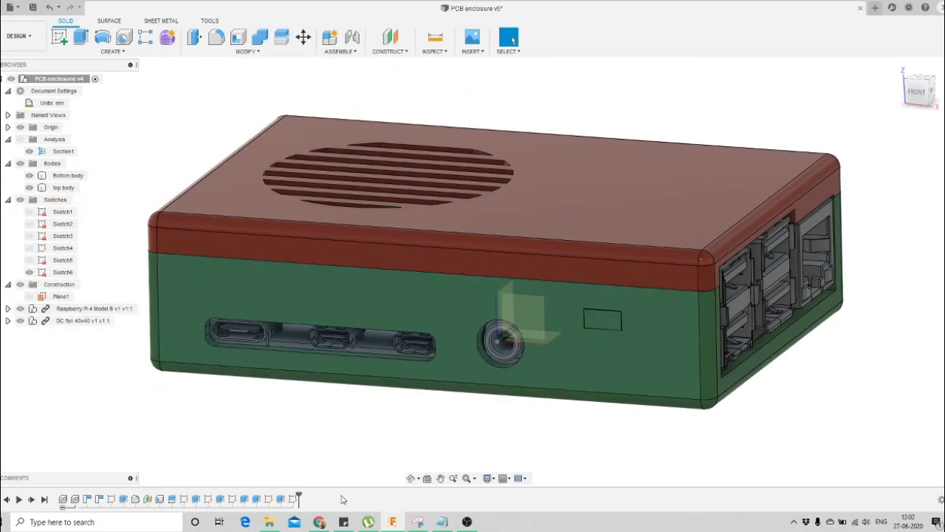
Reopen the rectangle's sketch to review its dimensions and position on the front wall, and close it again
double_click(288, 499)
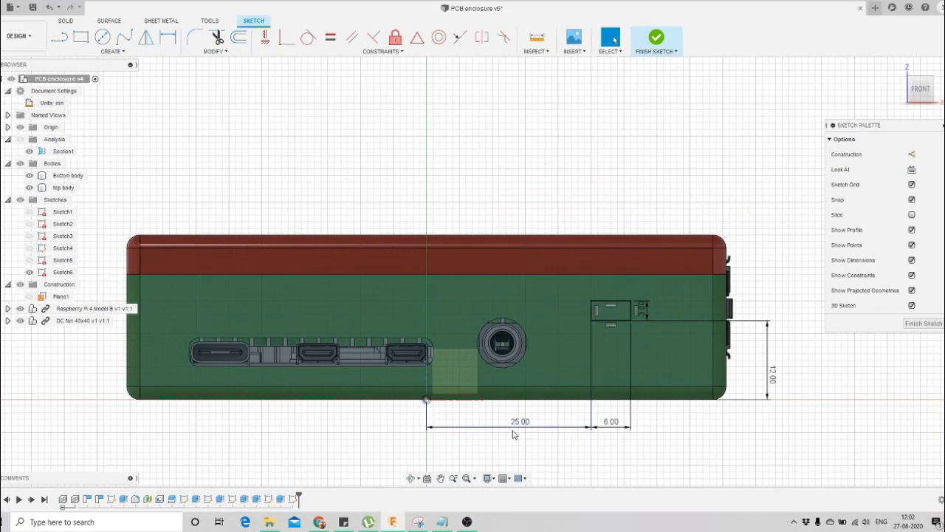
scroll(606, 421, up, 2)
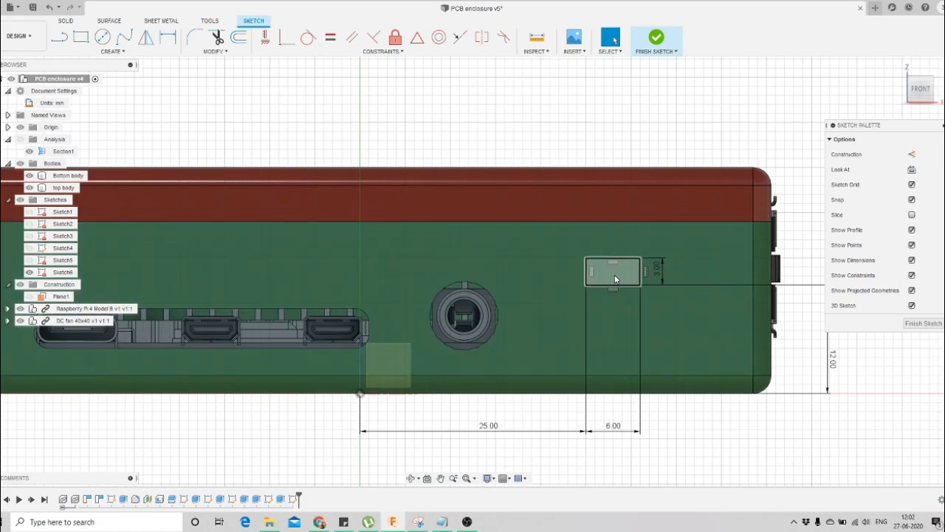
scroll(615, 278, down, 2)
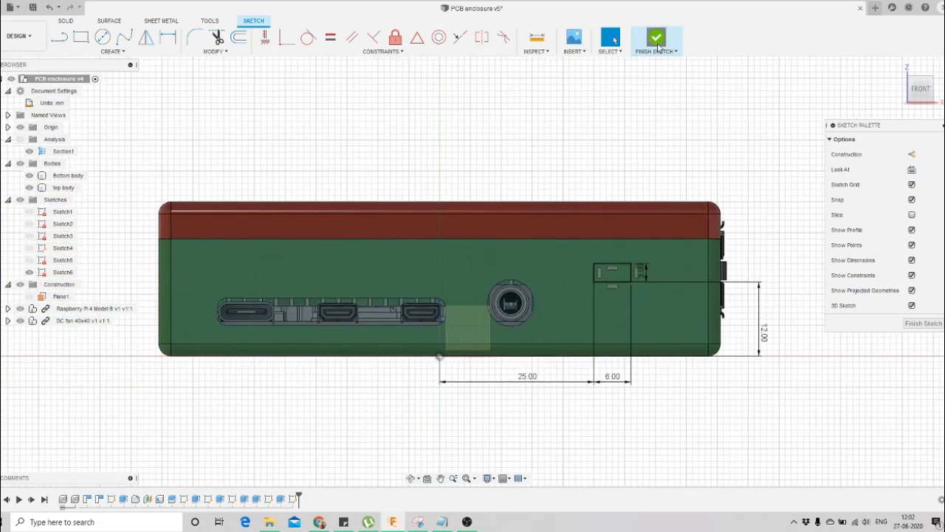
click(658, 41)
Hide the Raspberry Pi and DC fan components so only the enclosure bodies are displayed
click(418, 478)
click(436, 452)
drag(480, 318, 619, 272)
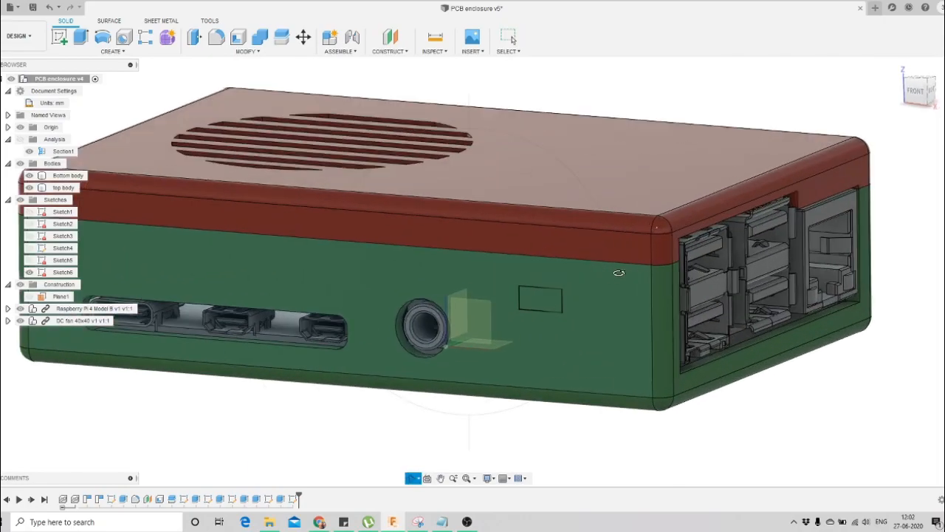
scroll(619, 272, up, 2)
key(Escape)
click(21, 308)
click(22, 321)
scroll(393, 264, down, 2)
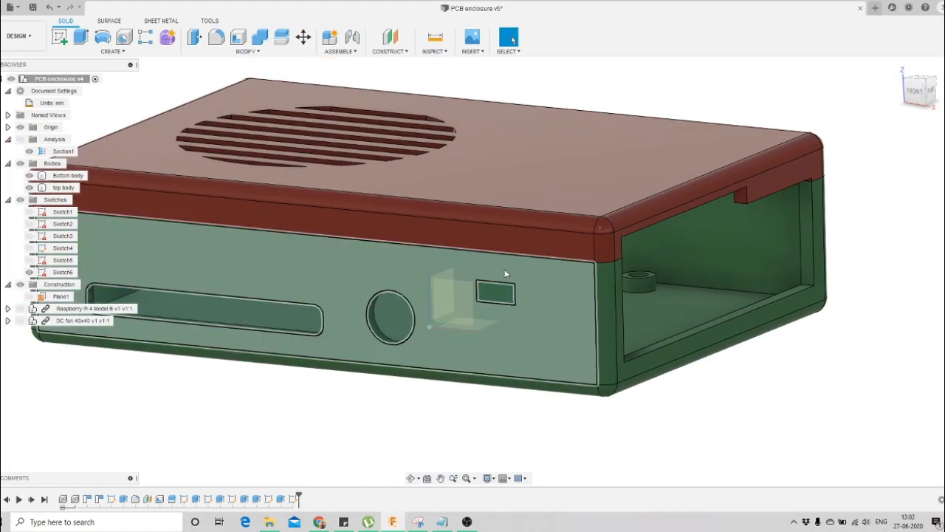
Extrude the small rectangular profile by -2 mm as a cut through the bottom body's front wall
scroll(507, 274, up, 1)
click(83, 37)
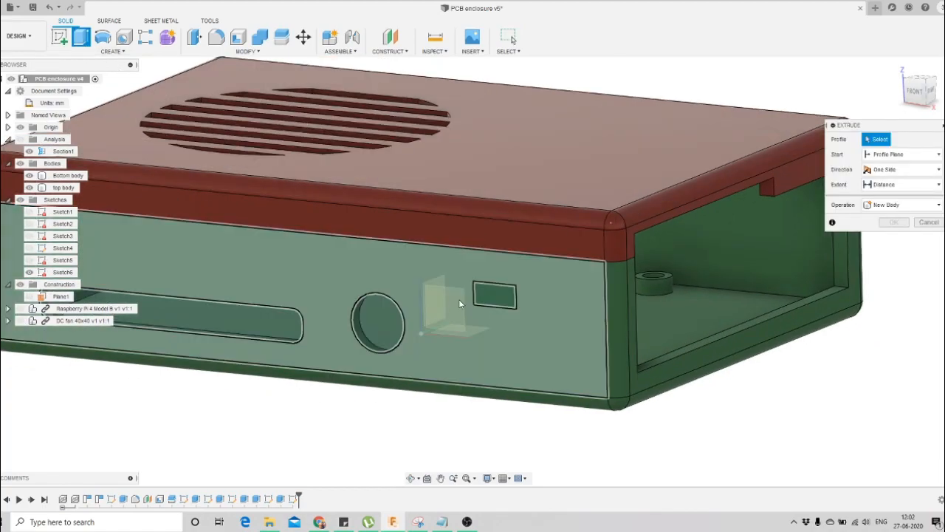
click(491, 297)
text(-23)
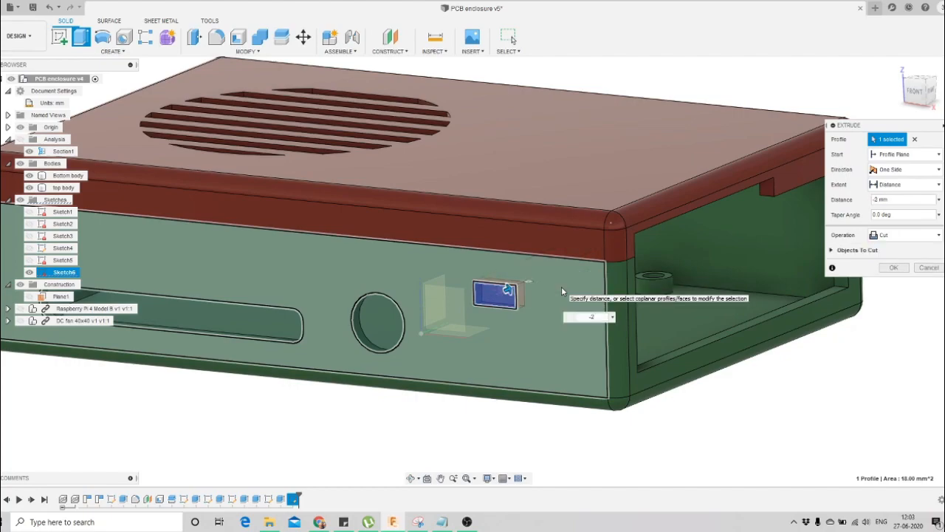
click(890, 268)
click(494, 293)
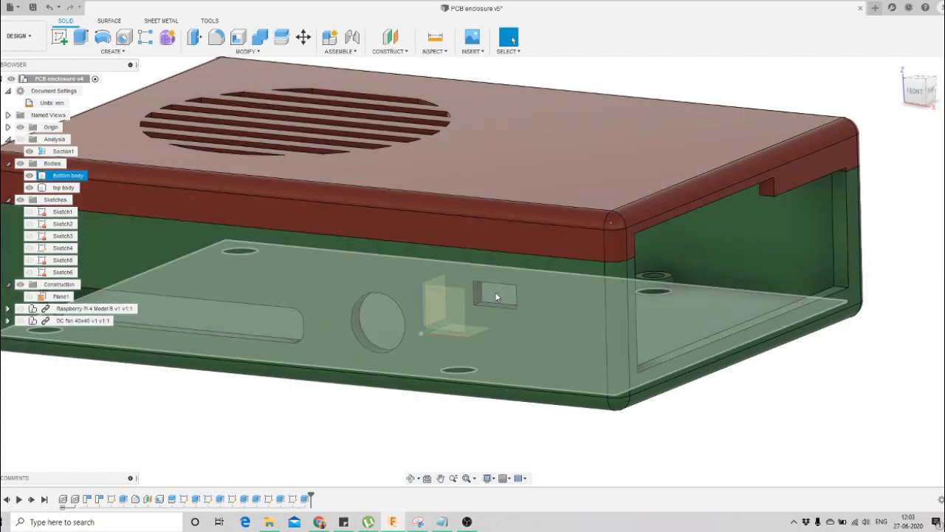
scroll(546, 309, down, 2)
scroll(587, 301, down, 2)
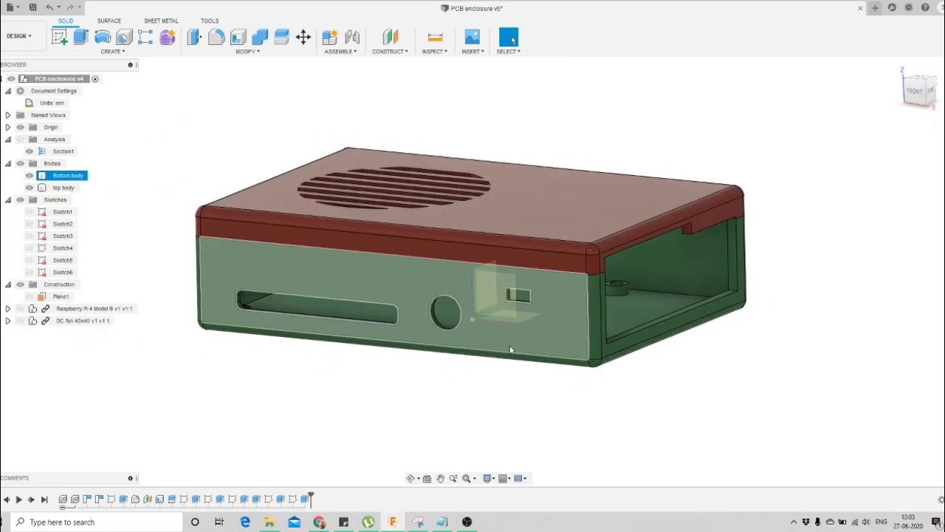
Hide the bodies and create a construction plane offset 25+3 mm from the YZ plane
click(20, 163)
click(387, 41)
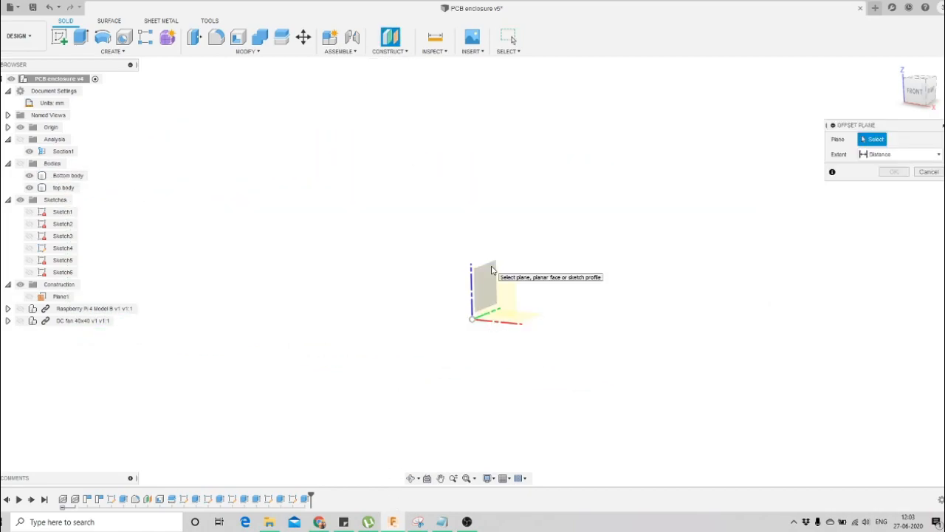
click(500, 288)
drag(517, 222, 659, 223)
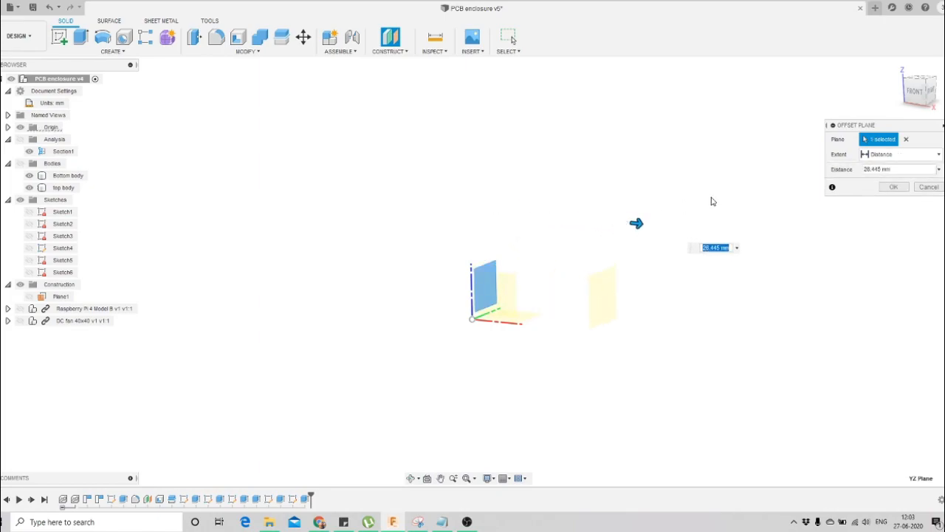
text(25)
key(Return)
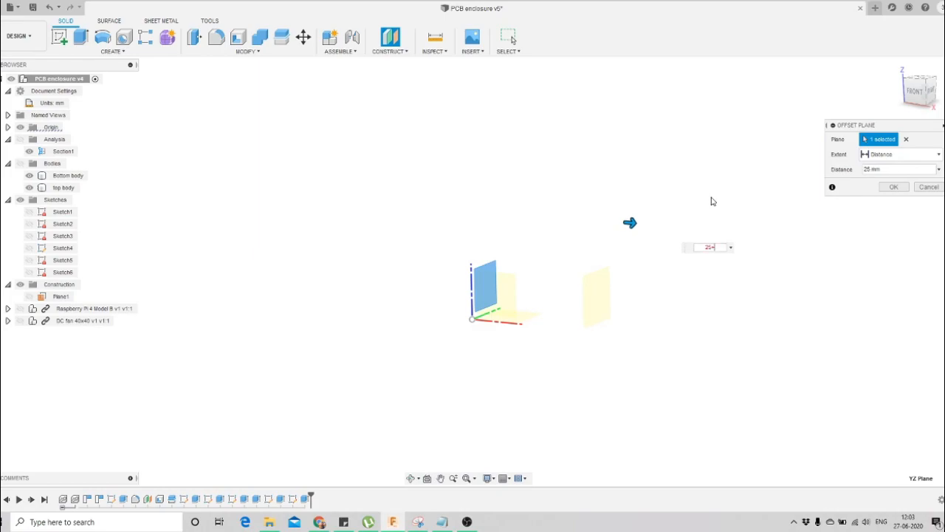
text(+3)
key(Return)
key(Return)
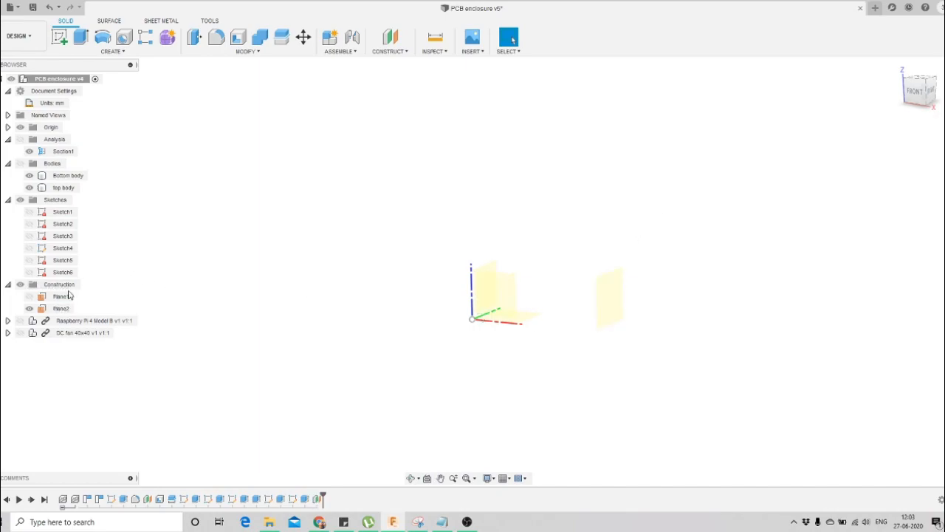
Show the bodies again and create a displayed section analysis through the new offset plane
click(20, 163)
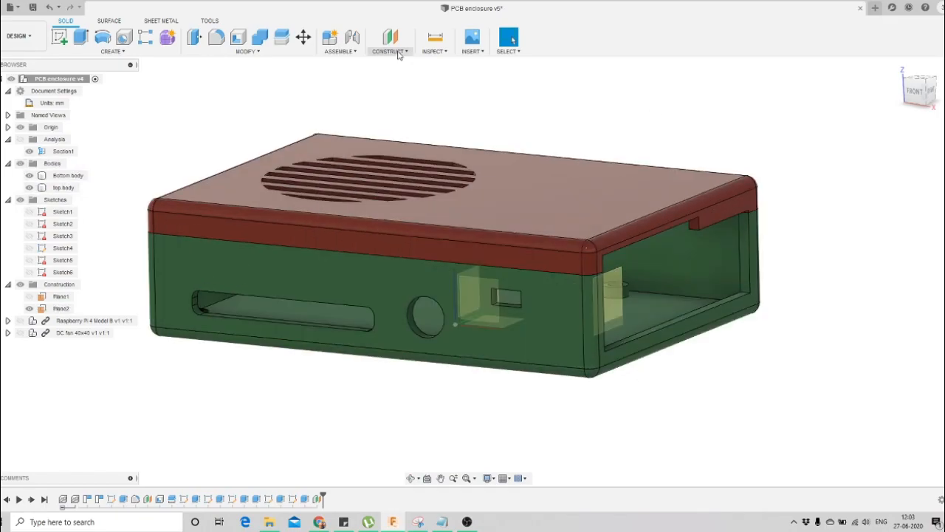
click(437, 52)
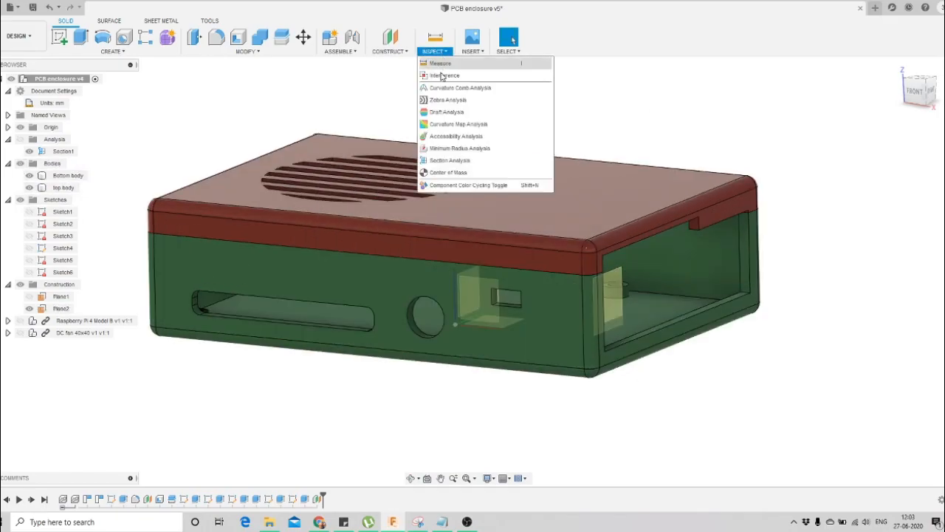
click(460, 161)
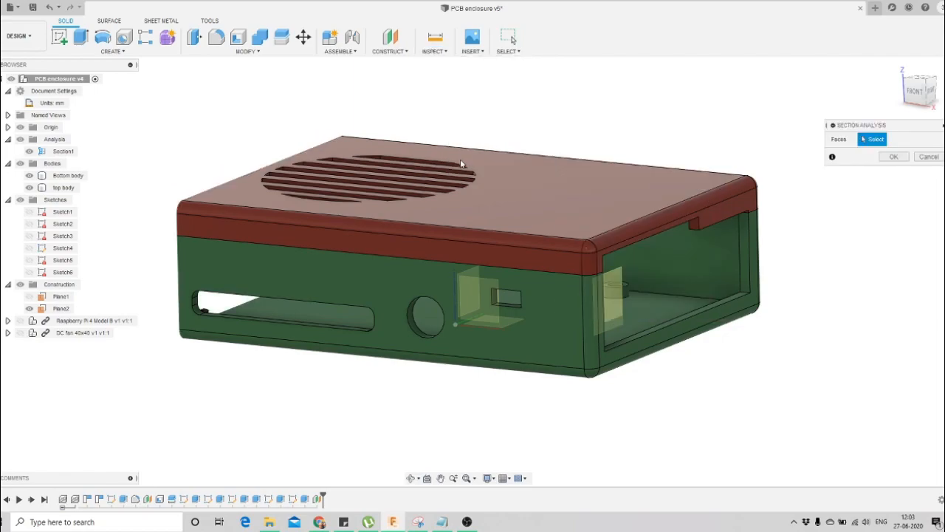
click(613, 307)
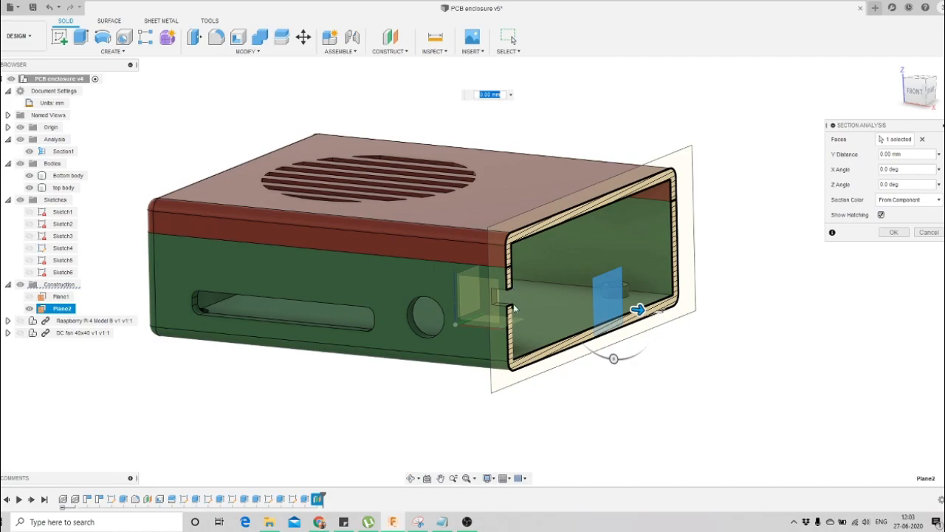
click(893, 232)
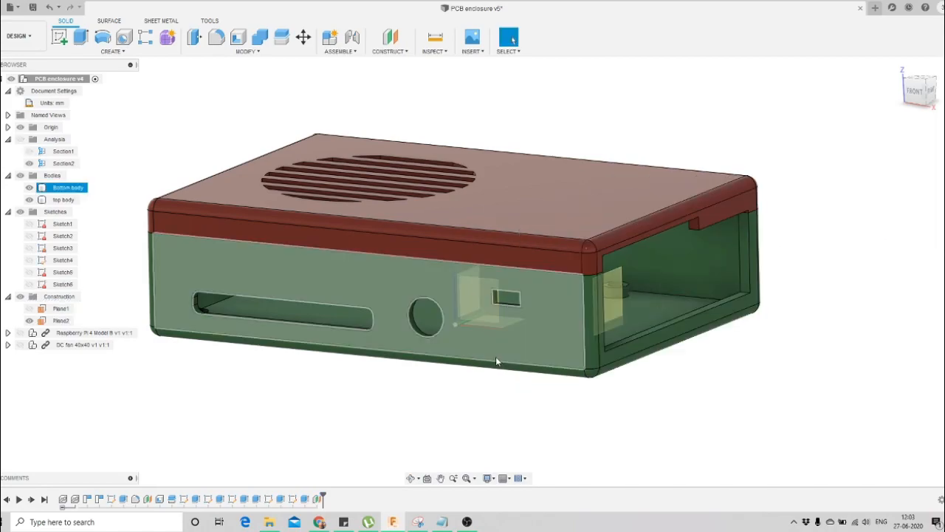
click(21, 140)
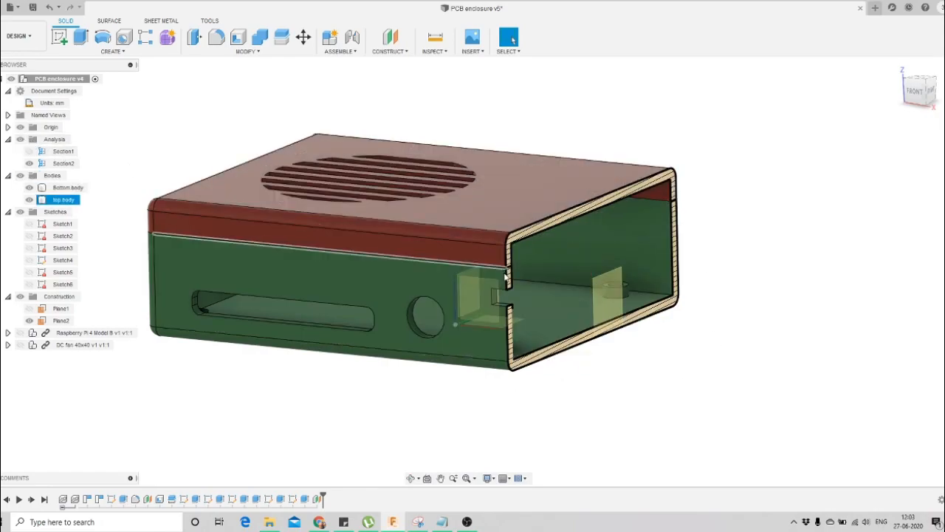
Check the enclosure with the earlier section analysis from its other side, and switch back to the section through the rectangular opening
click(30, 151)
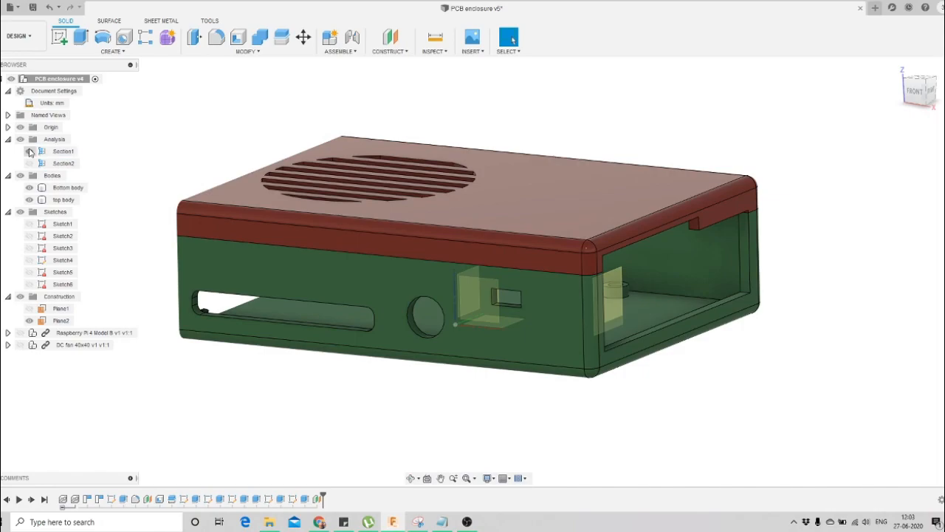
click(411, 478)
drag(277, 277, 371, 230)
key(Escape)
click(29, 154)
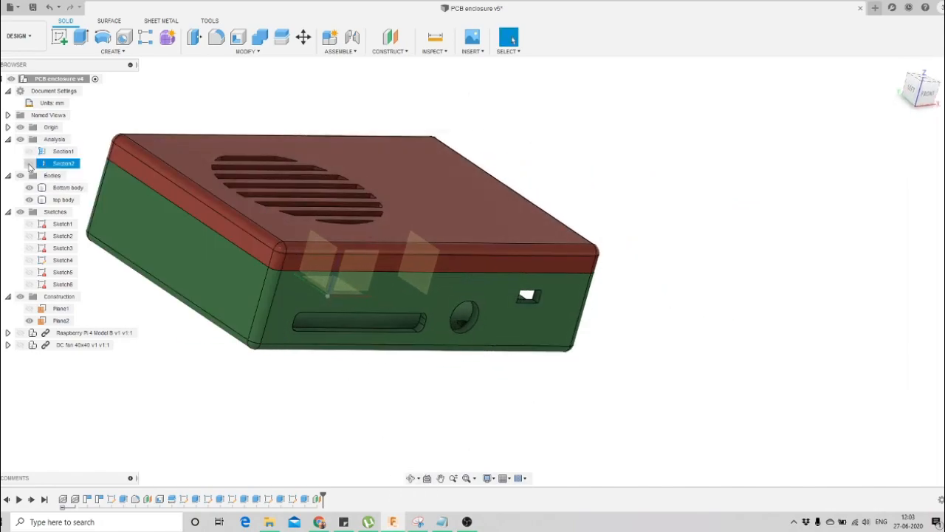
click(30, 163)
Start a new sketch on the offset construction plane at the section through the rectangular opening
click(412, 480)
scroll(467, 291, down, 2)
drag(467, 291, 362, 302)
scroll(564, 283, up, 2)
key(Escape)
click(469, 232)
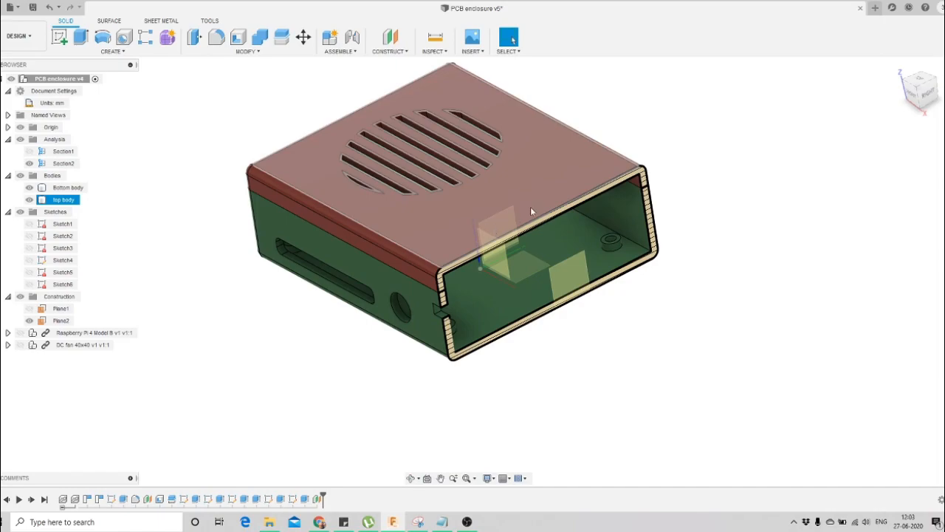
click(581, 294)
scroll(580, 294, up, 2)
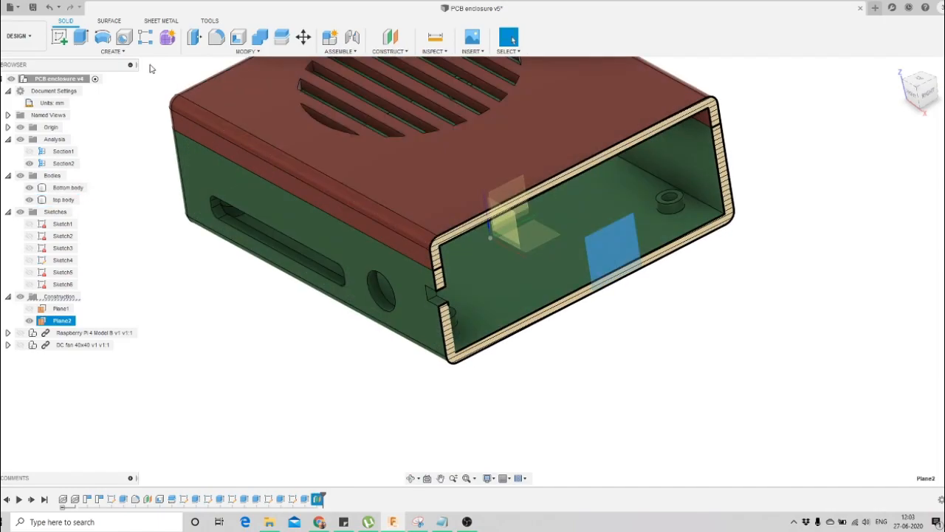
click(60, 39)
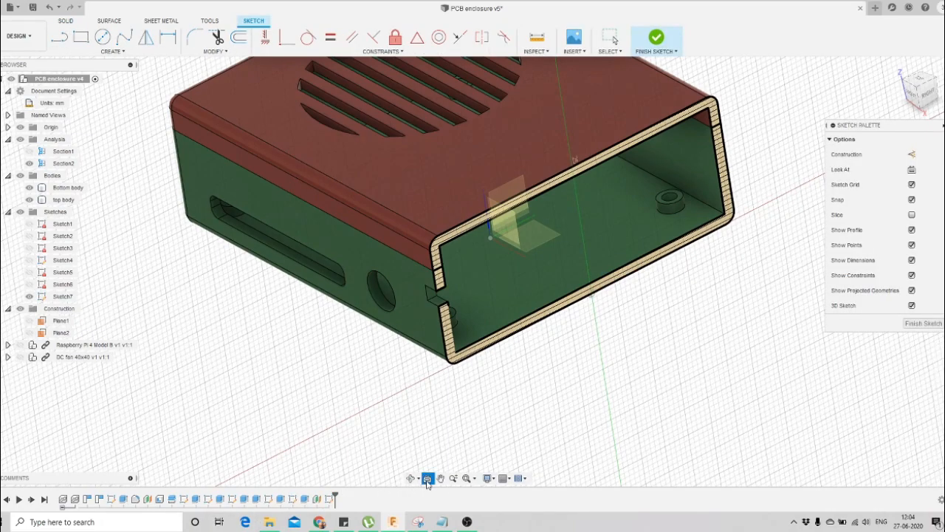
Show the offset construction plane and orient the view face-on to it near the sectioned front wall
click(45, 332)
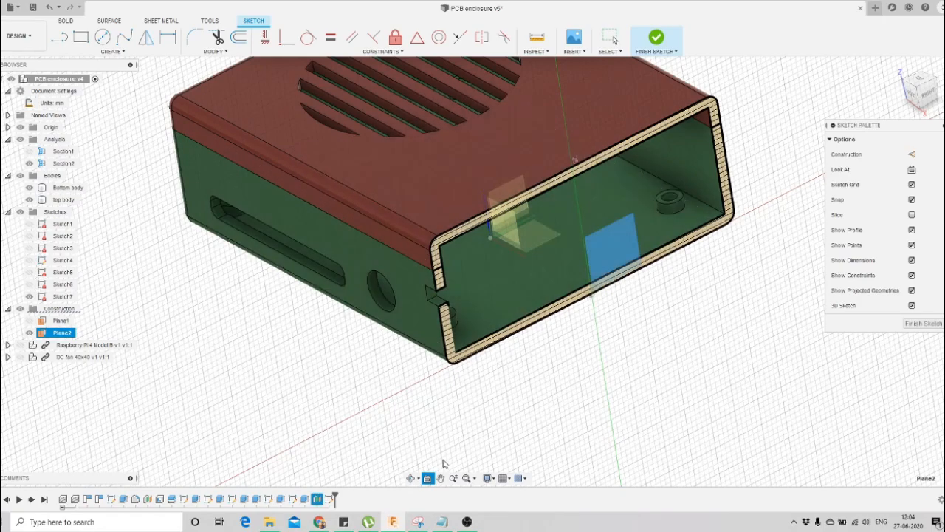
click(429, 478)
click(429, 479)
click(613, 251)
scroll(317, 235, up, 2)
scroll(325, 236, down, 2)
scroll(348, 197, up, 3)
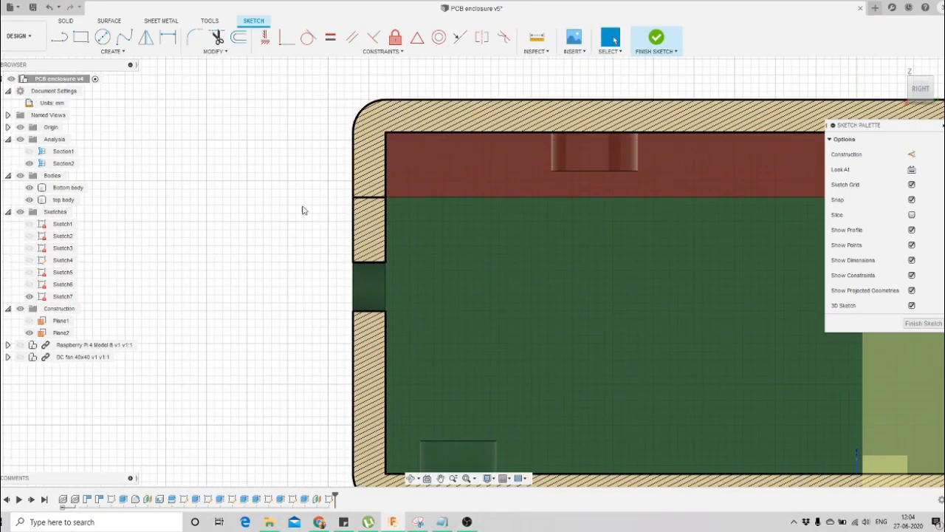
Sketch a closed L-shaped profile about 2 mm wide and 8.5 mm tall along the inner wall, its foot reaching about 1.5 mm into the opening
click(59, 37)
scroll(395, 171, up, 2)
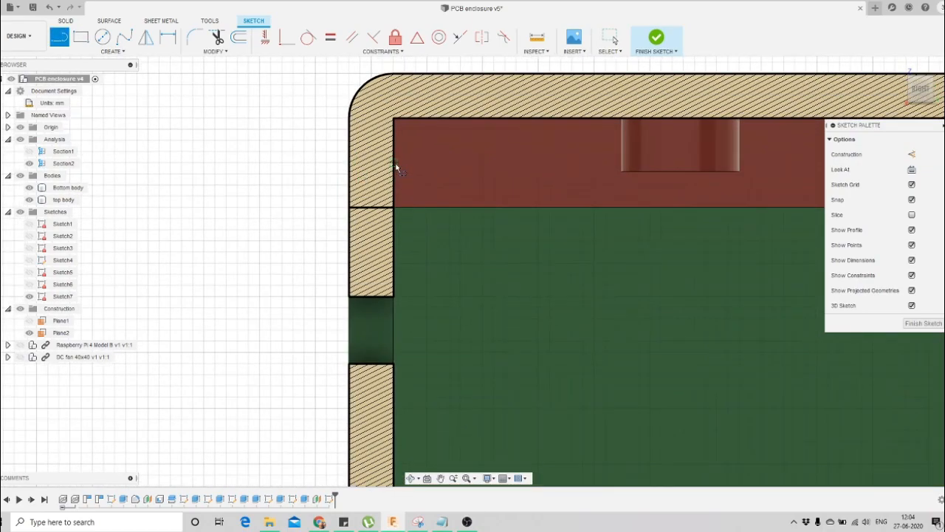
click(393, 161)
click(438, 162)
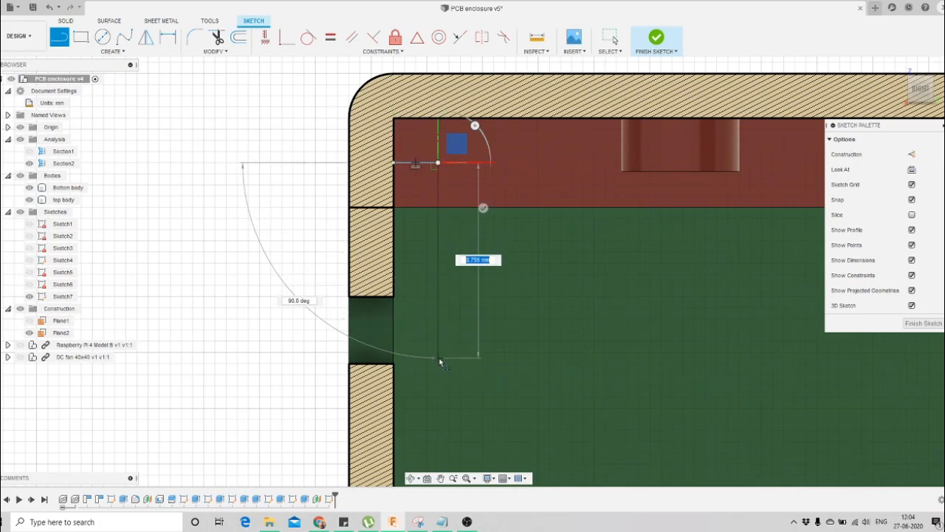
click(438, 351)
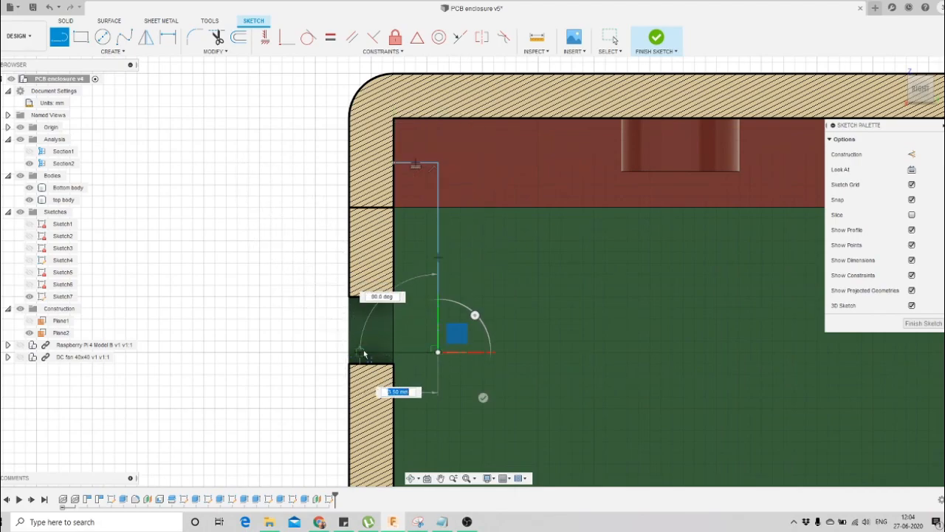
click(361, 352)
click(360, 296)
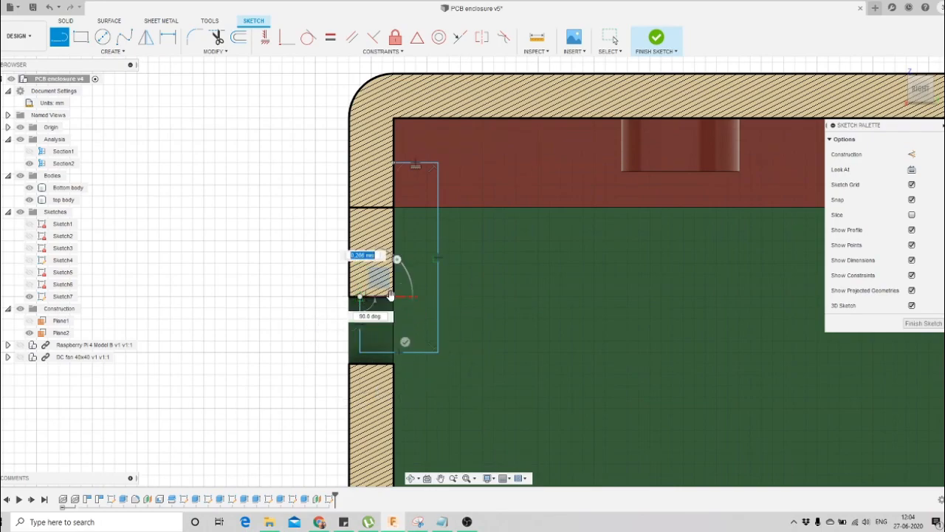
click(393, 295)
click(394, 163)
key(Escape)
Dimension the top edge of the L-shaped profile at 2 mm
scroll(443, 228, down, 2)
scroll(340, 287, up, 2)
scroll(401, 320, up, 2)
scroll(401, 315, down, 2)
scroll(410, 352, up, 2)
scroll(411, 352, down, 2)
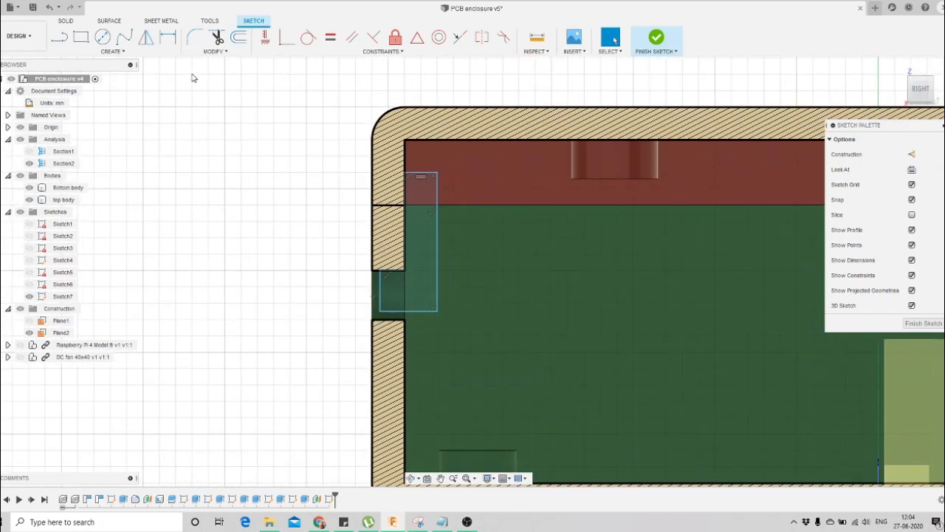
click(168, 36)
scroll(423, 281, up, 2)
scroll(423, 281, down, 3)
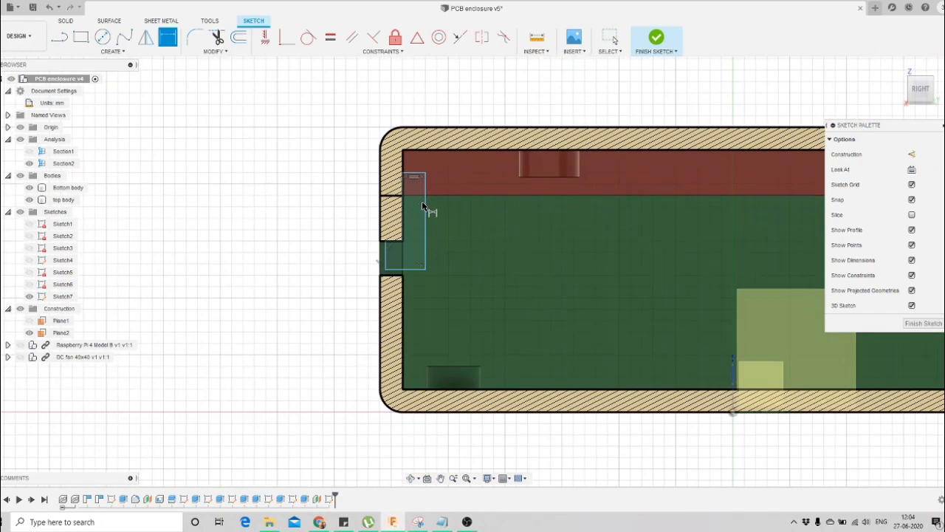
scroll(414, 192, up, 1)
scroll(406, 166, up, 1)
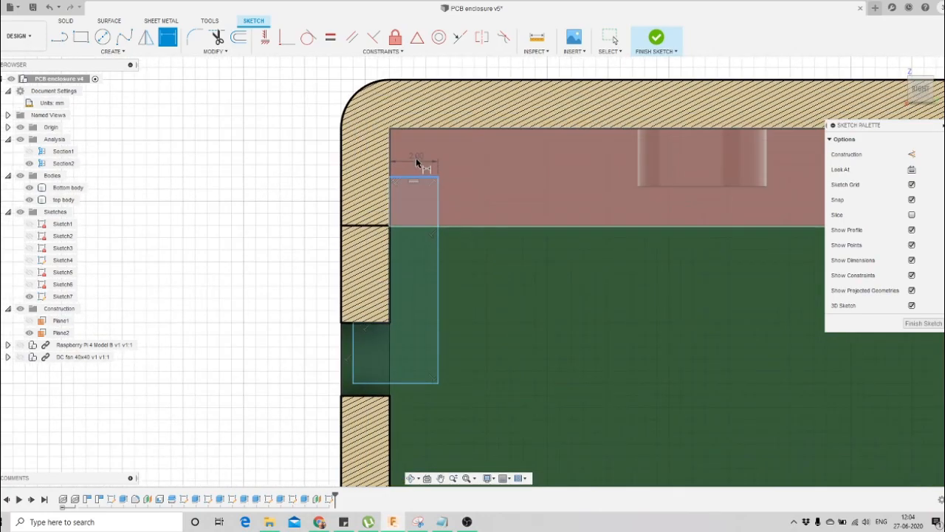
click(413, 167)
key(Return)
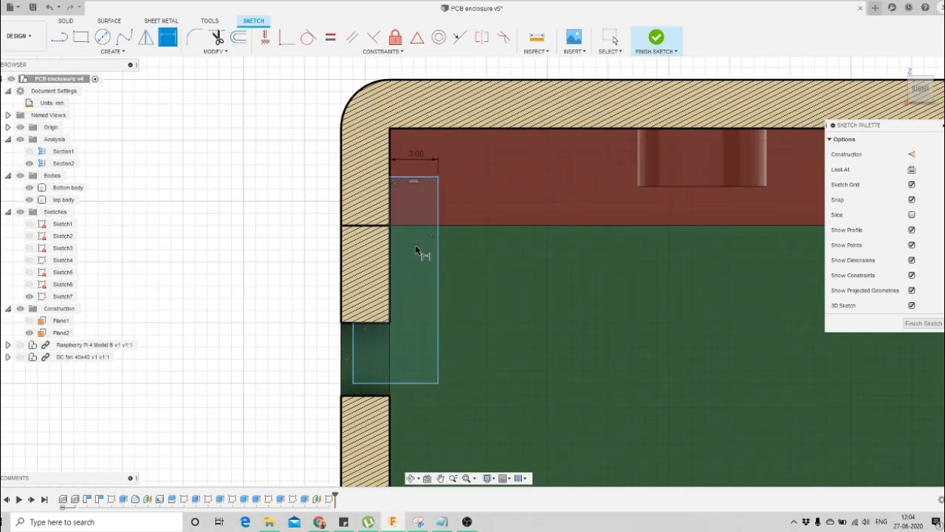
Dimension the profile's long vertical edge, trying 9 mm first and settling on 8.5 mm
click(439, 269)
click(481, 268)
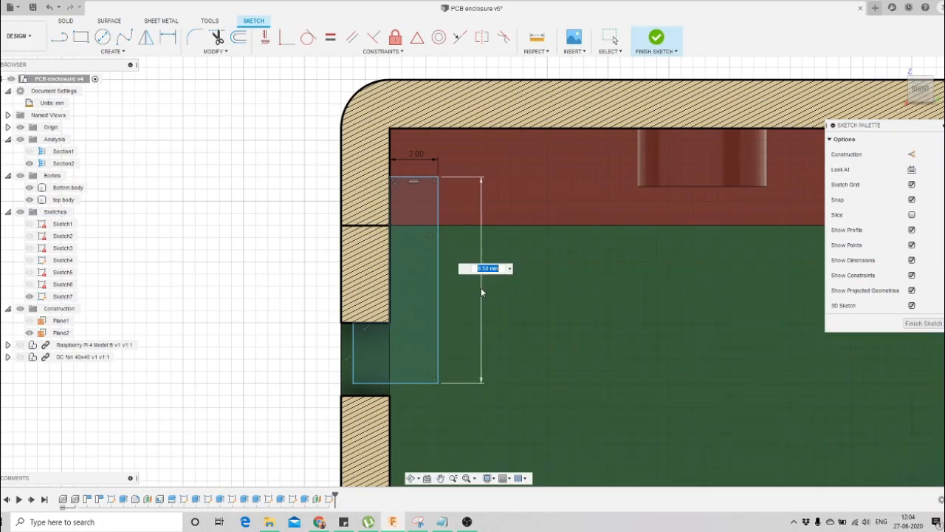
text(9)
key(Return)
double_click(476, 274)
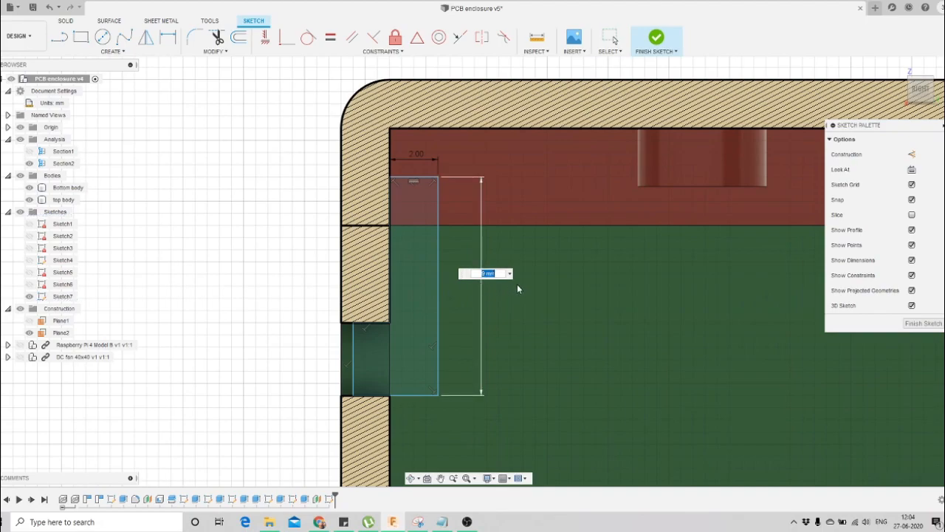
text(8.5)
key(Return)
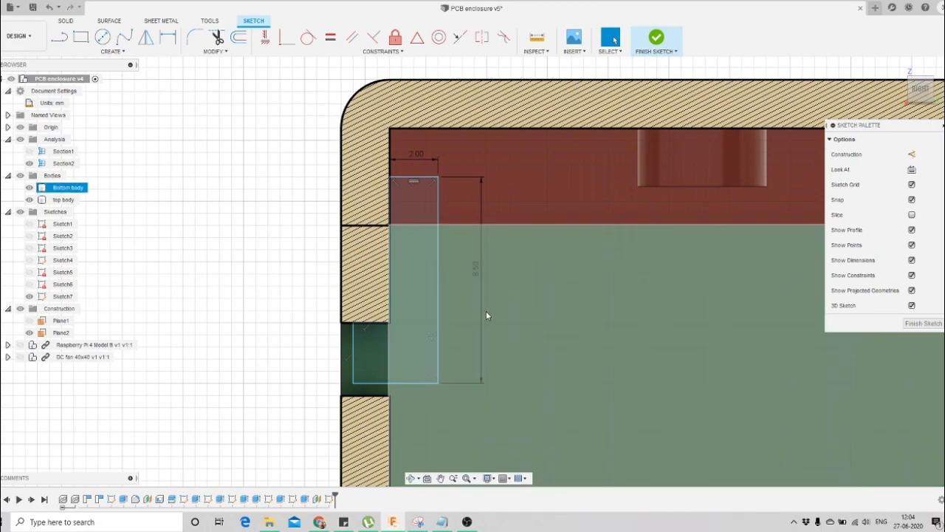
Dimension the foot's reach from the inner wall face into the opening, trying 1 mm first and settling on 2 mm
key(d)
click(355, 334)
click(390, 342)
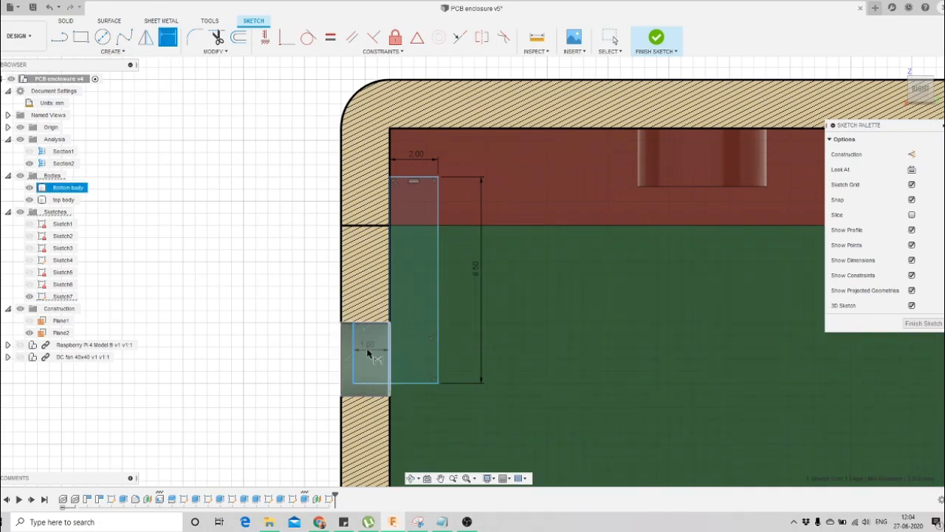
click(369, 356)
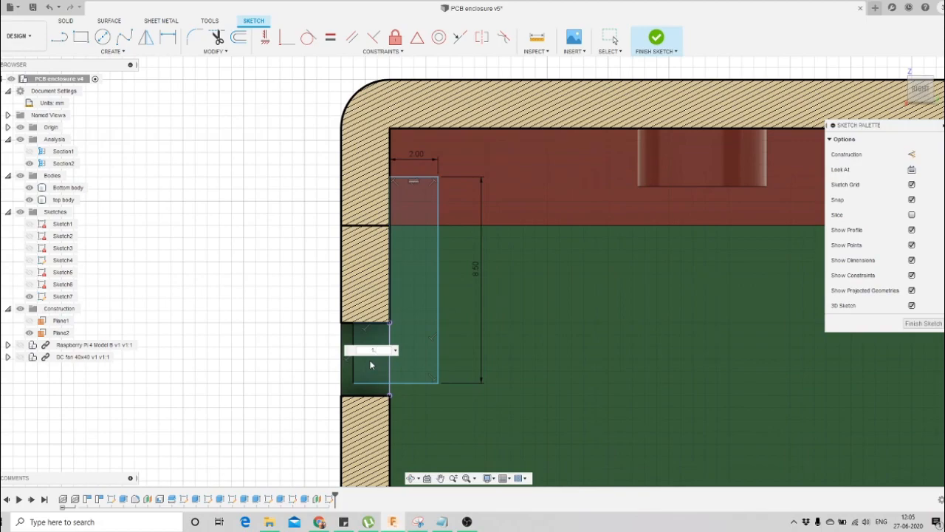
key(Return)
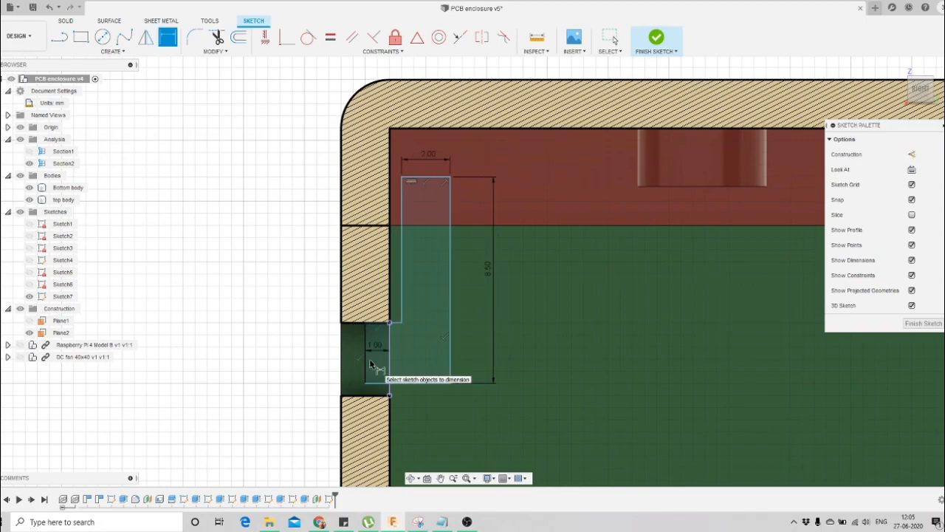
double_click(376, 347)
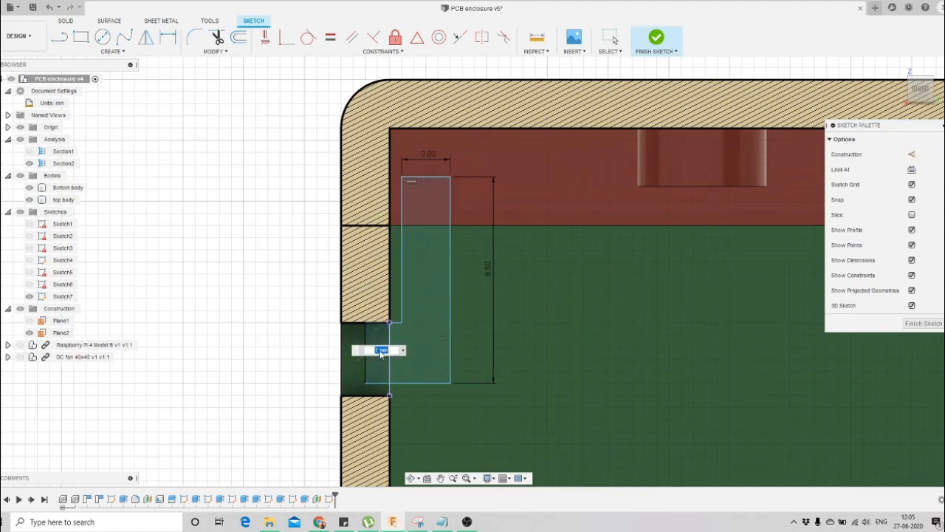
text(2)
key(Return)
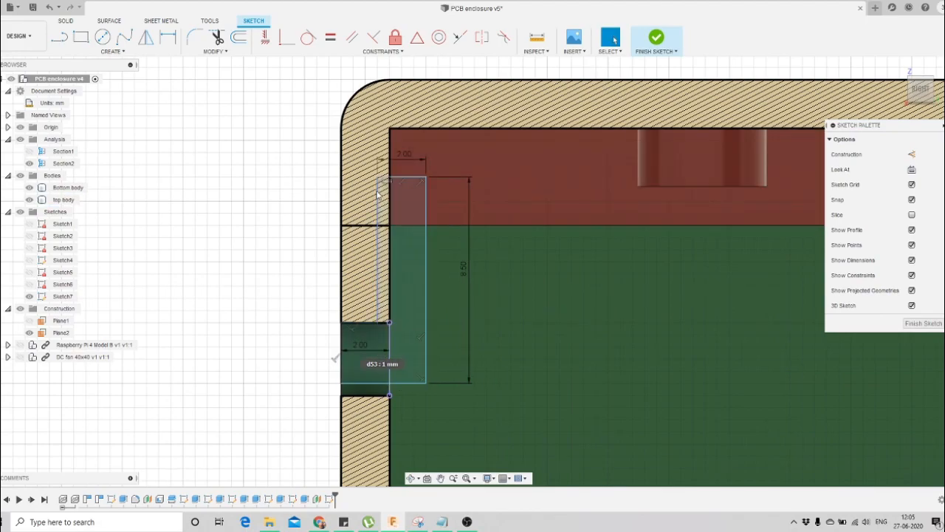
Pull the profile's upright away from the wall and dimension its wall-side edge 2 mm from the enclosure's outer face
drag(383, 196, 431, 188)
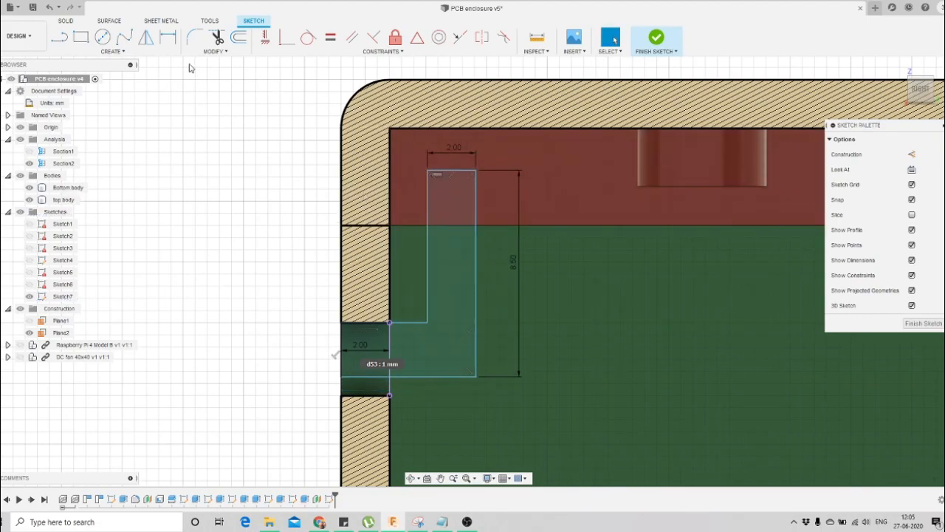
click(343, 289)
click(427, 244)
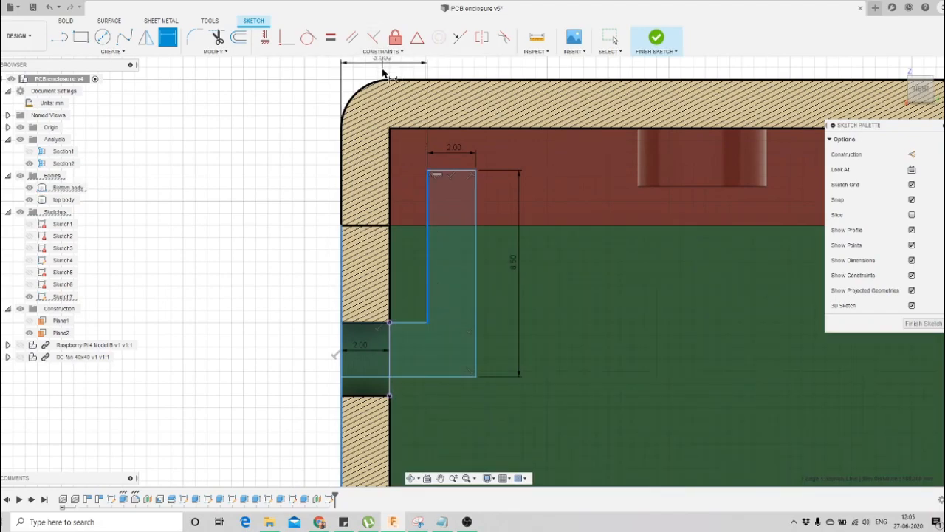
click(389, 71)
text(2)
key(Return)
key(Escape)
scroll(401, 263, down, 1)
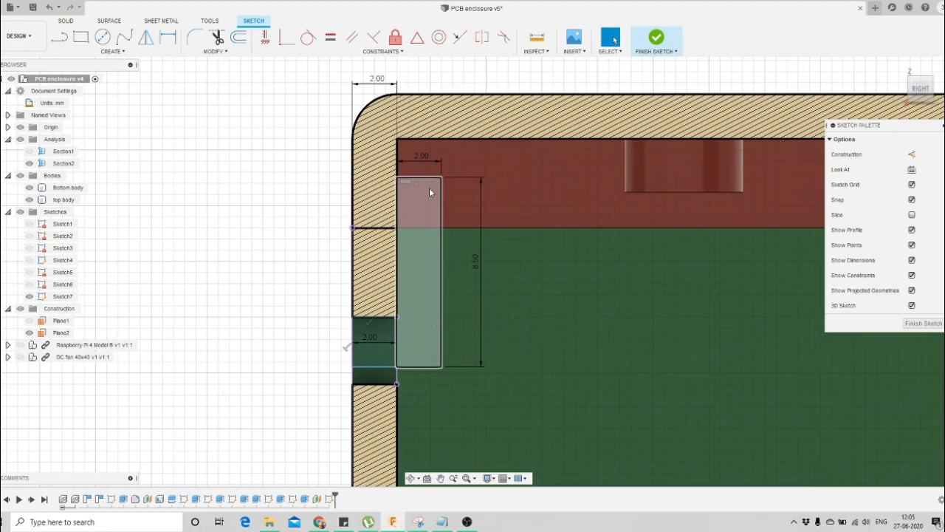
Move the profile's bottom line within the opening and dimension it 13 mm above the origin point
drag(406, 367, 407, 391)
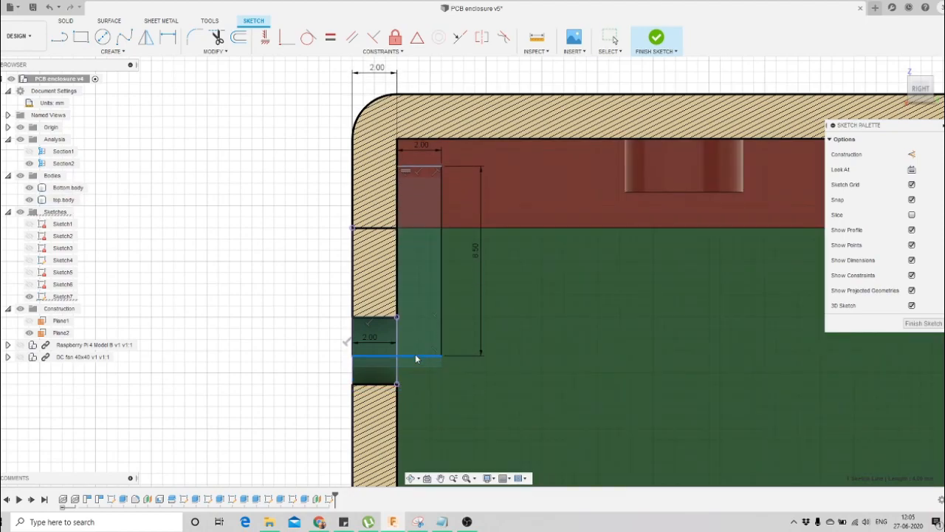
scroll(421, 310, down, 5)
scroll(441, 238, up, 2)
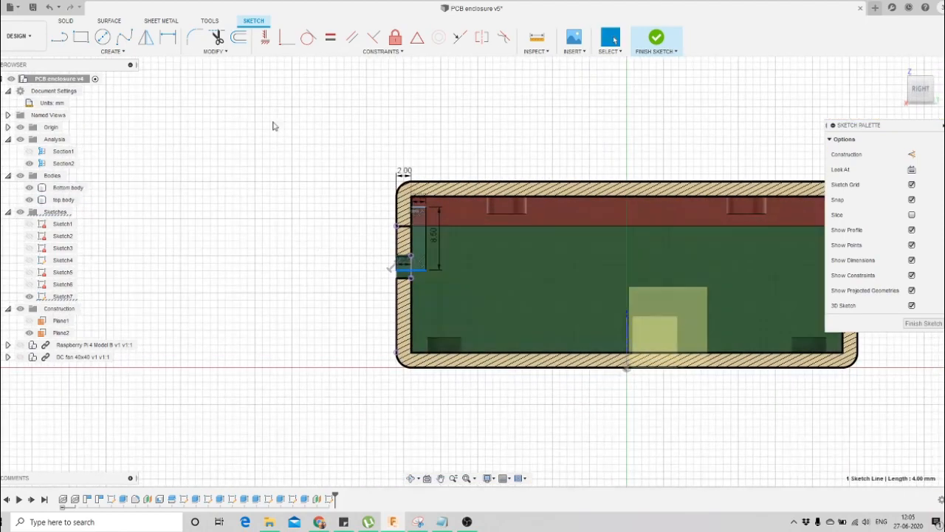
click(168, 38)
click(629, 374)
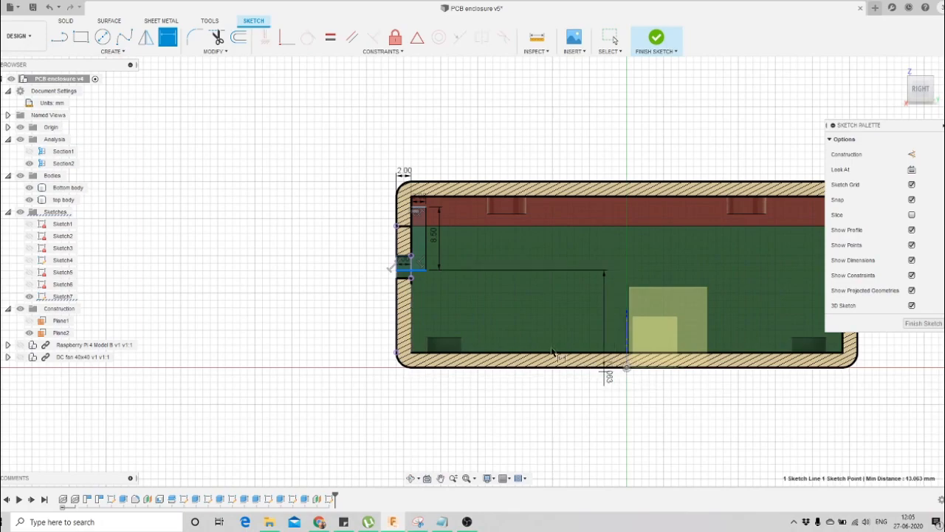
click(362, 309)
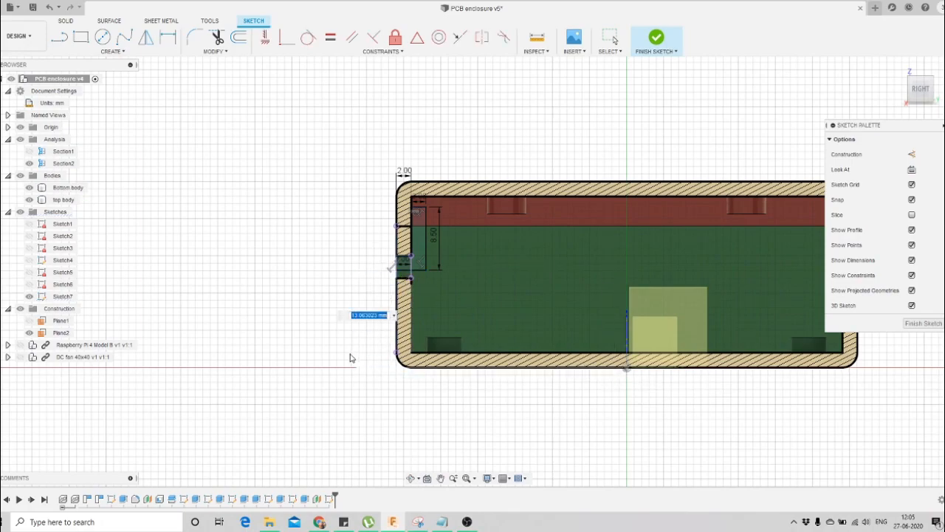
scroll(389, 296, up, 4)
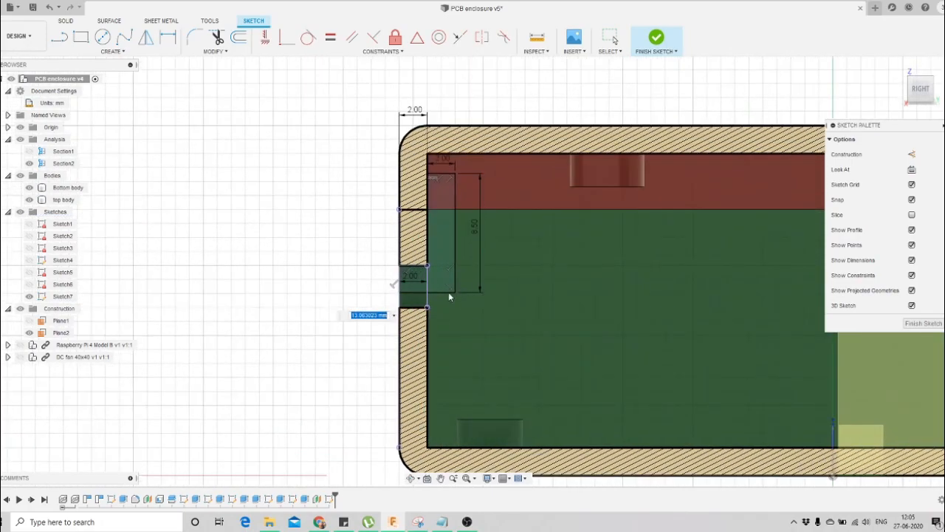
key(Return)
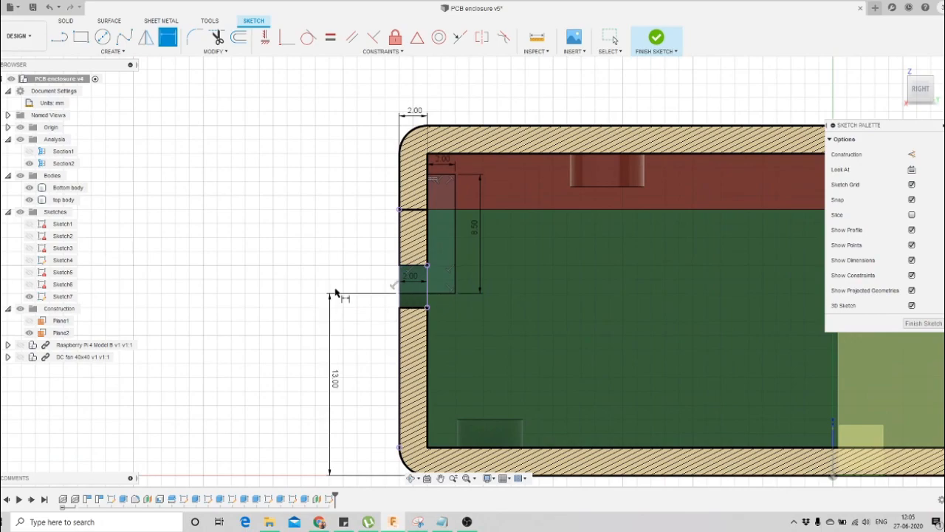
key(Escape)
Remove the 13 mm height dimension and shift the foot's short upper line slightly below the opening's upper edge
scroll(408, 286, up, 5)
scroll(482, 251, up, 2)
scroll(469, 276, down, 3)
click(495, 334)
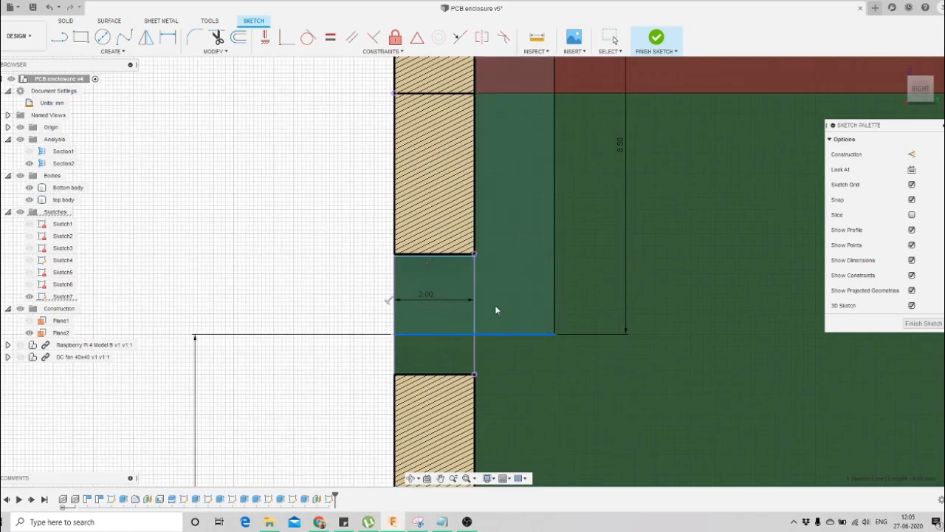
scroll(497, 310, down, 5)
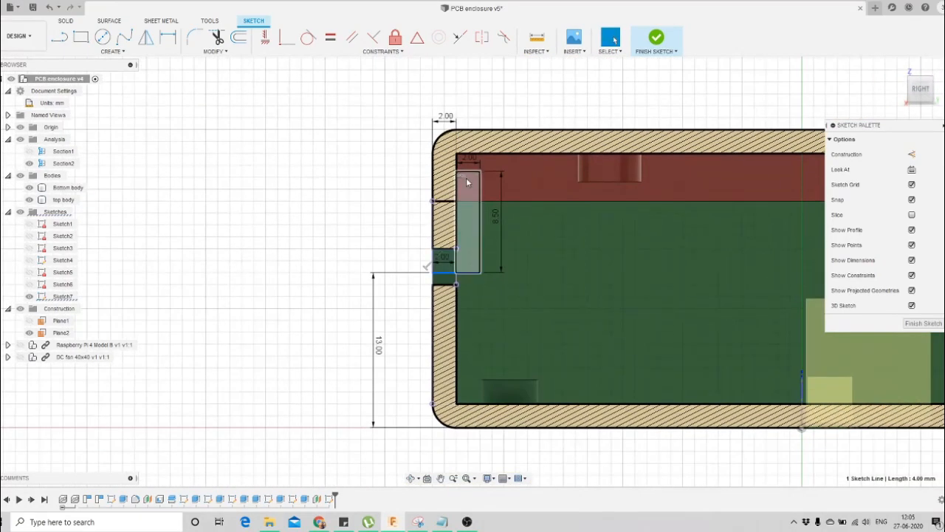
scroll(449, 248, up, 5)
scroll(423, 280, down, 3)
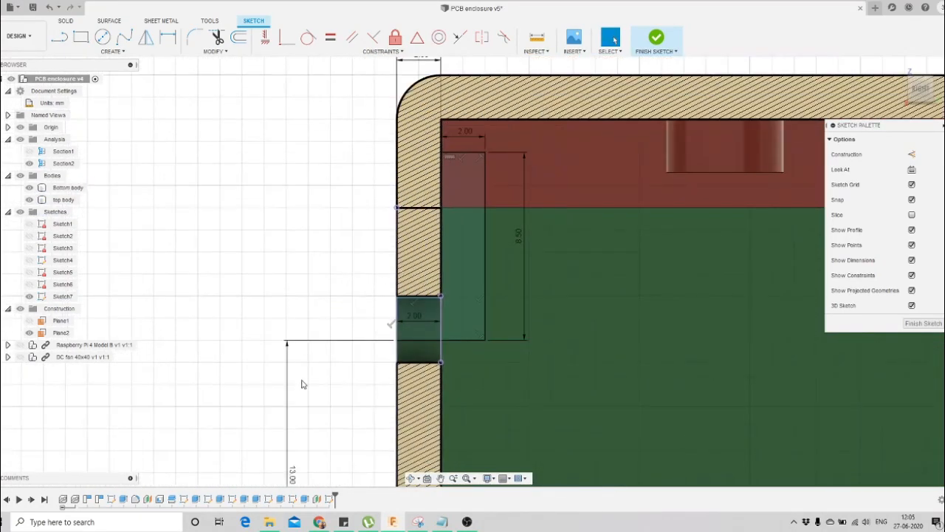
scroll(443, 310, up, 5)
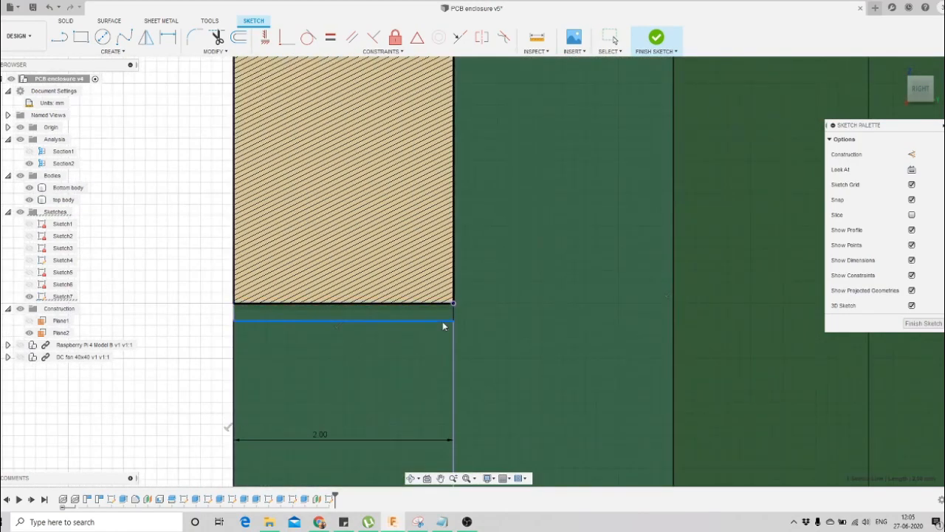
scroll(473, 295, down, 3)
Dimension the foot's height between its short upper line and the profile's bottom line at 2 mm
key(d)
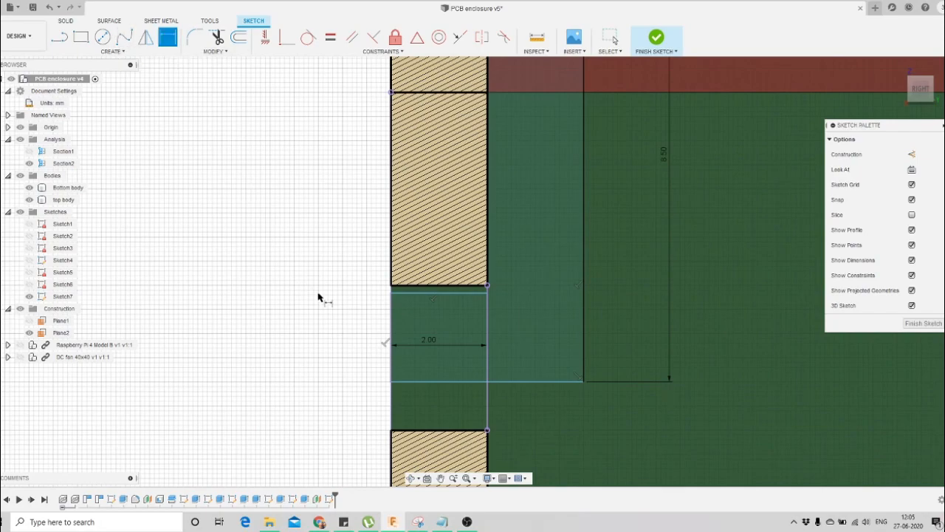
click(412, 383)
click(427, 294)
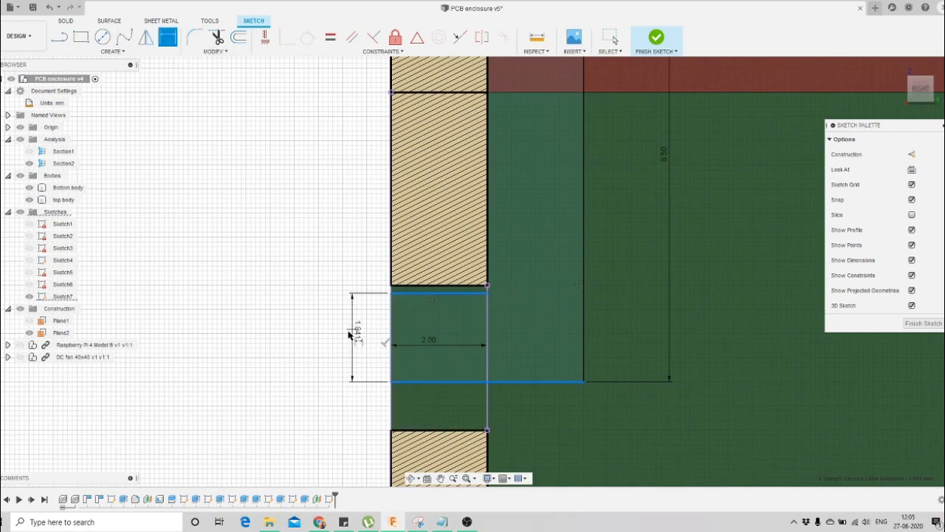
click(356, 360)
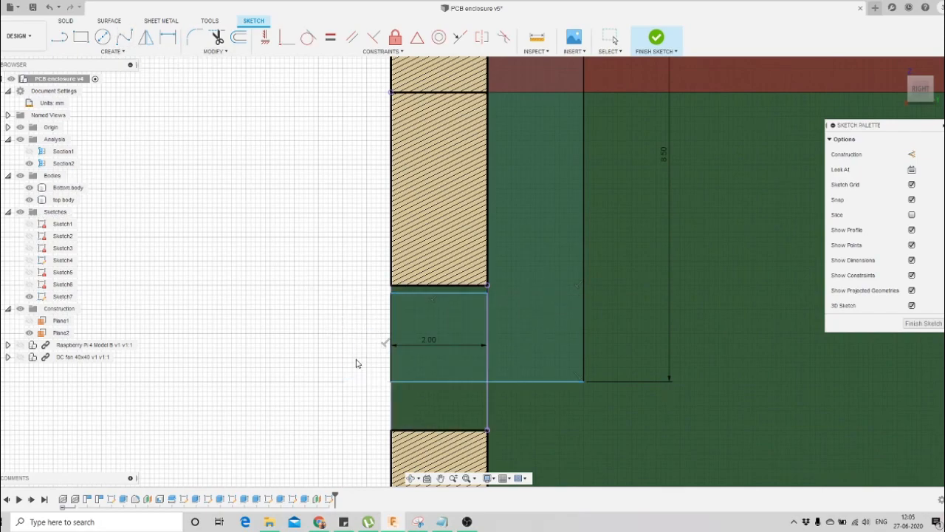
key(Escape)
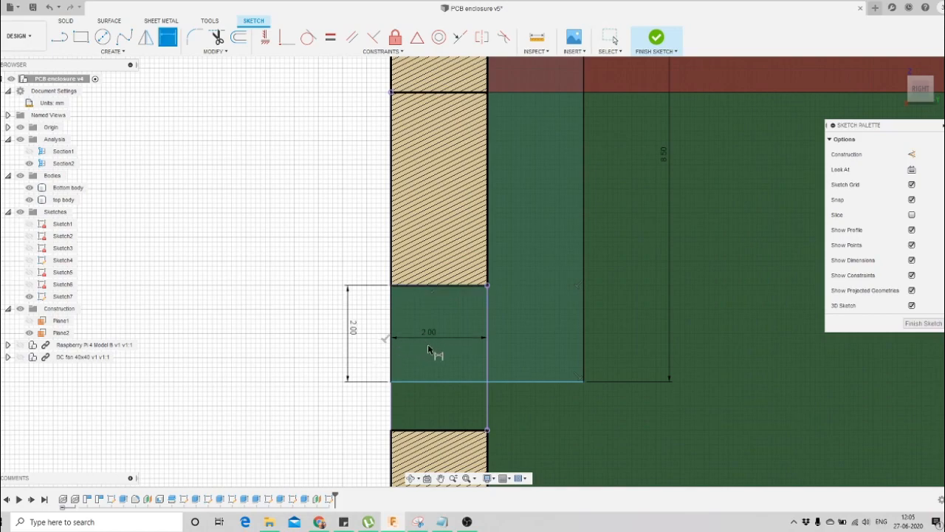
Align the profile's inside corner with the upper inner corner of the wall opening
scroll(479, 301, up, 4)
mouse_move(481, 274)
mouse_down()
mouse_move(480, 306)
mouse_move(500, 297)
mouse_move(500, 273)
mouse_up()
scroll(500, 274, down, 9)
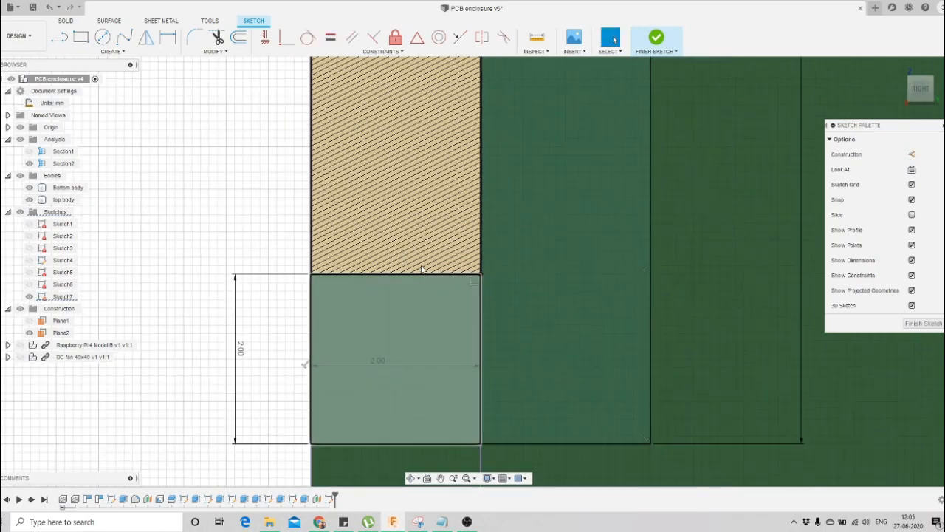
click(439, 343)
scroll(484, 318, up, 2)
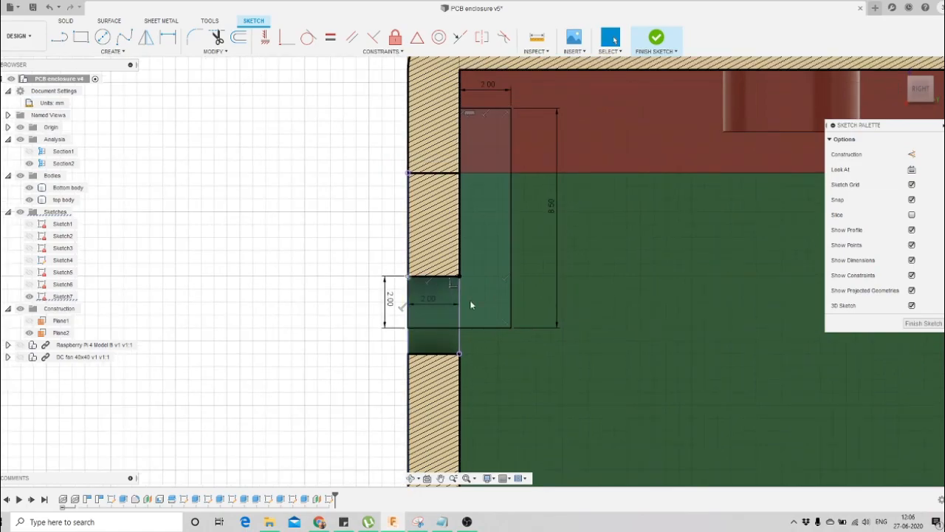
Finish the snap-fit profile sketch and hide the bottom body
scroll(431, 282, down, 2)
scroll(494, 300, up, 2)
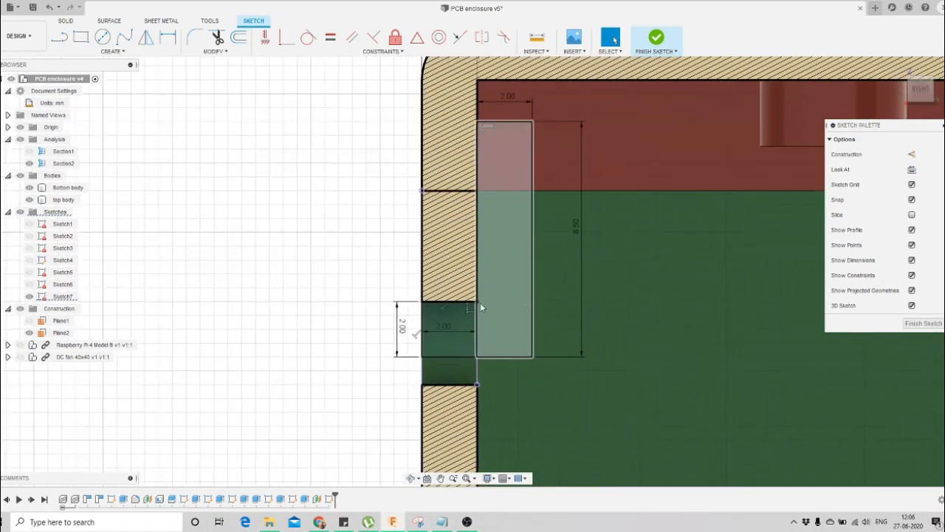
scroll(454, 288, down, 3)
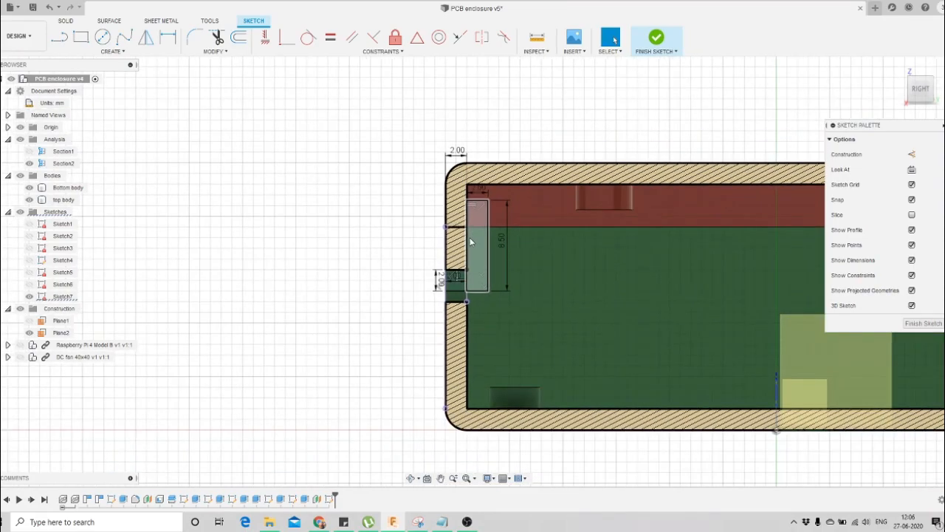
scroll(456, 292, up, 2)
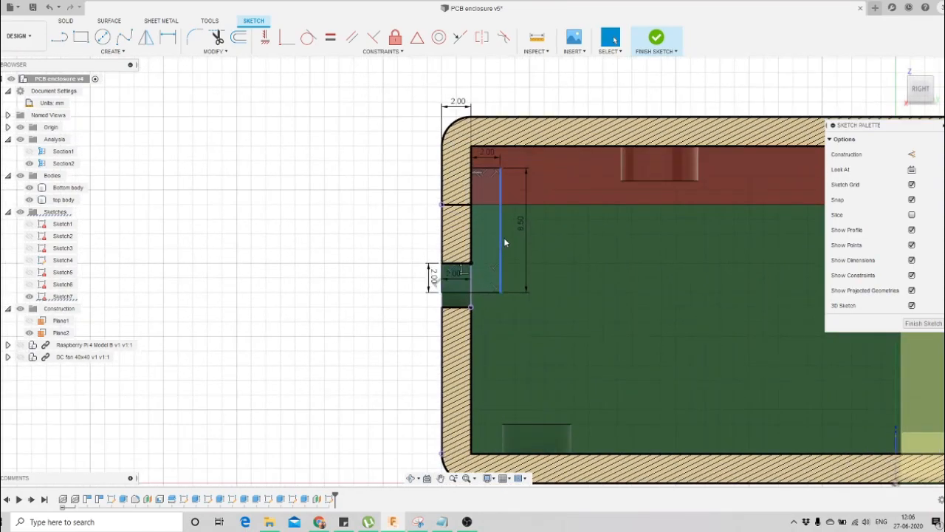
scroll(502, 240, down, 2)
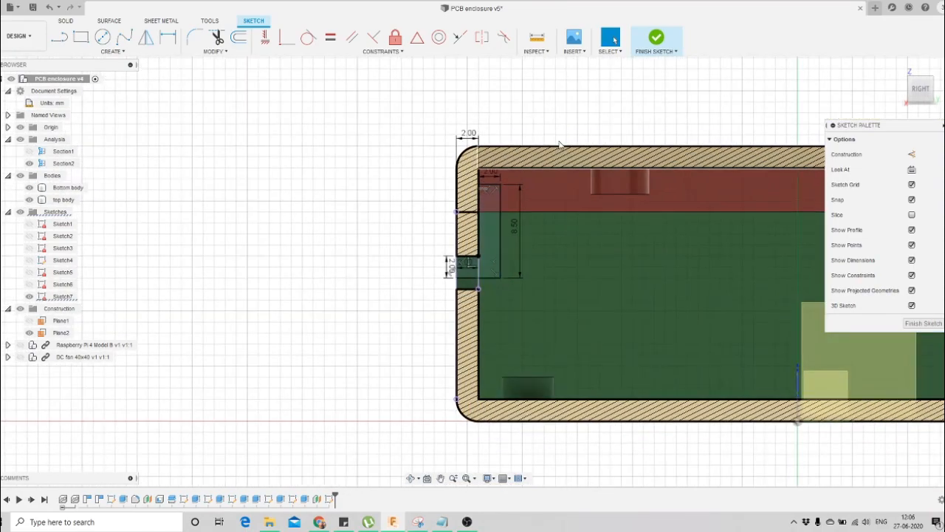
click(656, 38)
click(411, 479)
scroll(482, 303, down, 1)
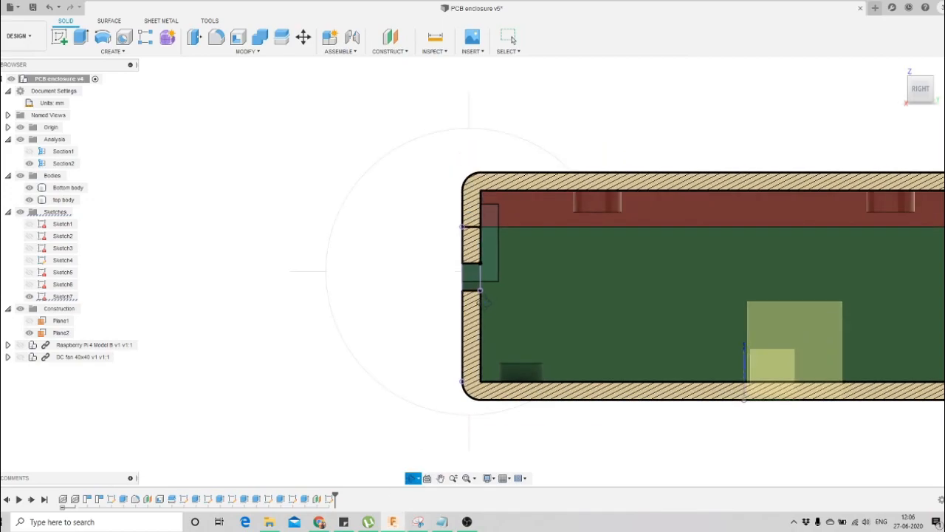
click(484, 304)
key(Escape)
click(898, 67)
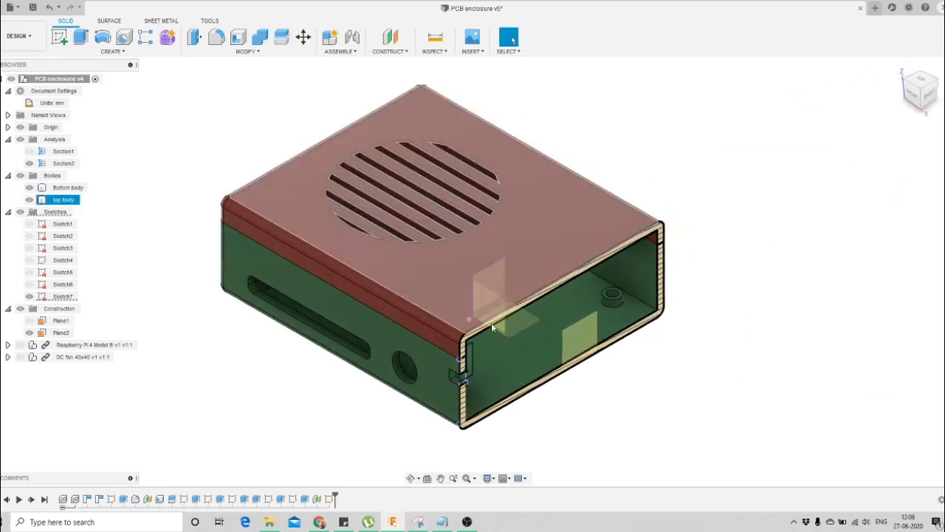
scroll(484, 383, up, 4)
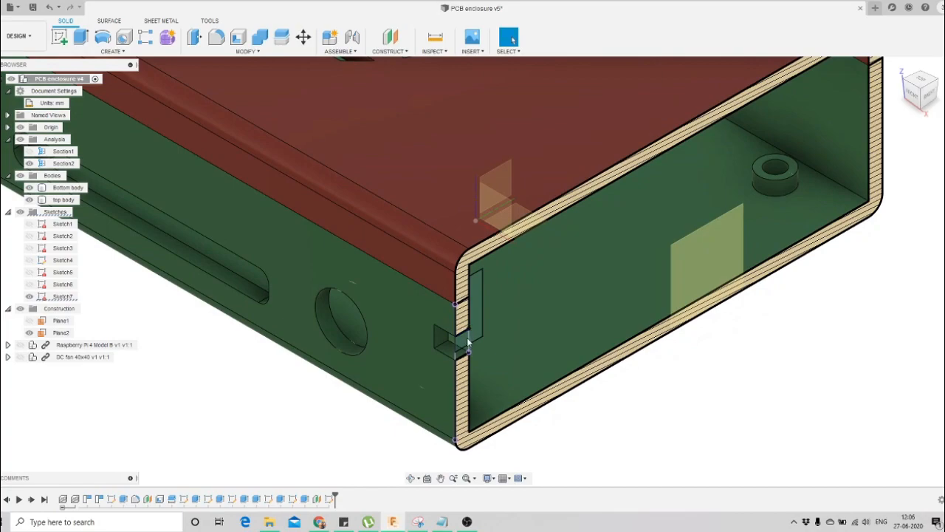
click(29, 188)
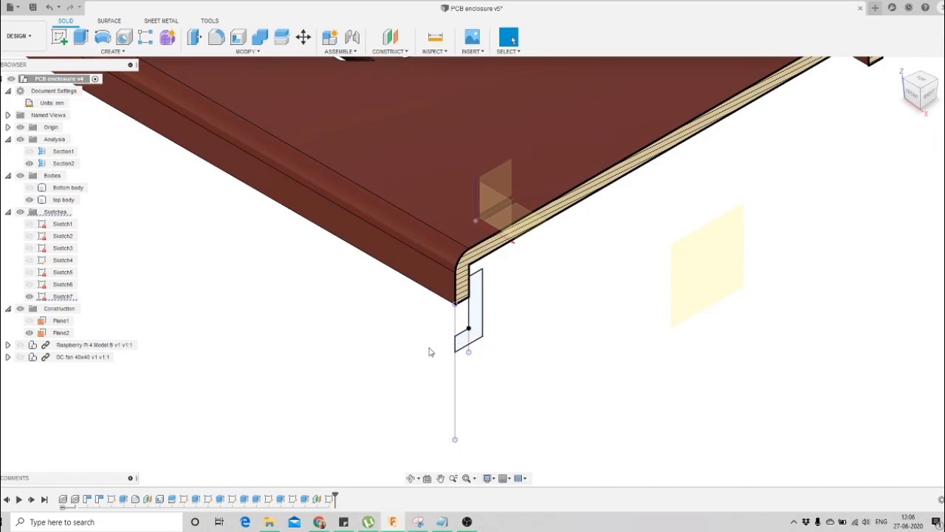
Extrude both regions of the L-shaped snap-fit profile symmetrically, with a distance of 2.5 mm
scroll(429, 351, up, 1)
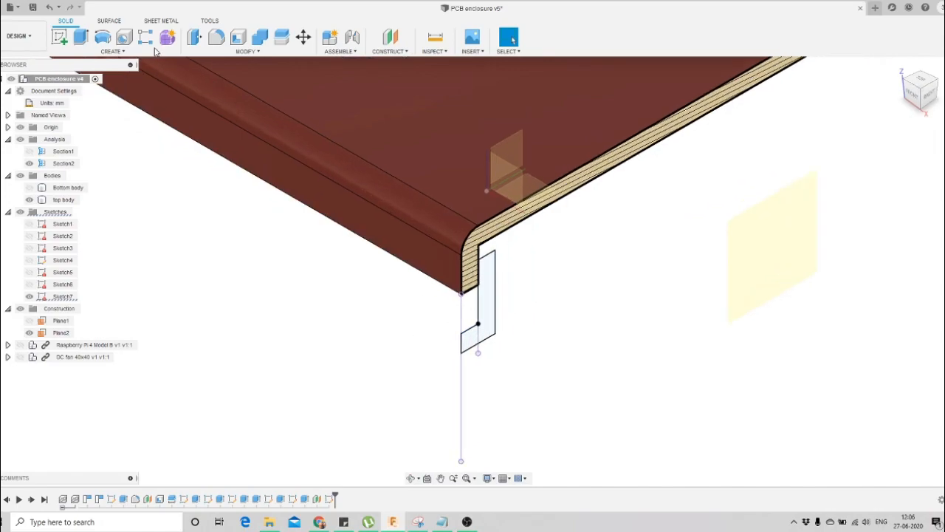
click(81, 36)
click(489, 297)
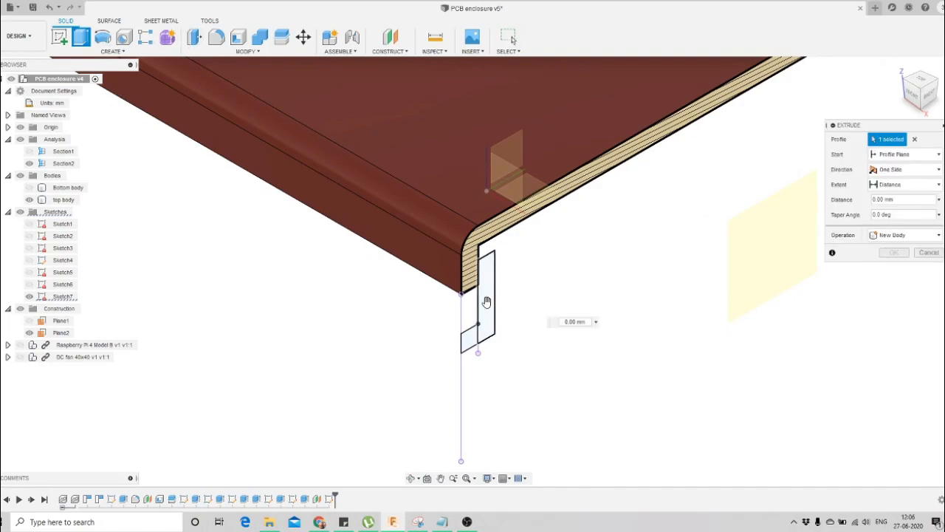
click(474, 341)
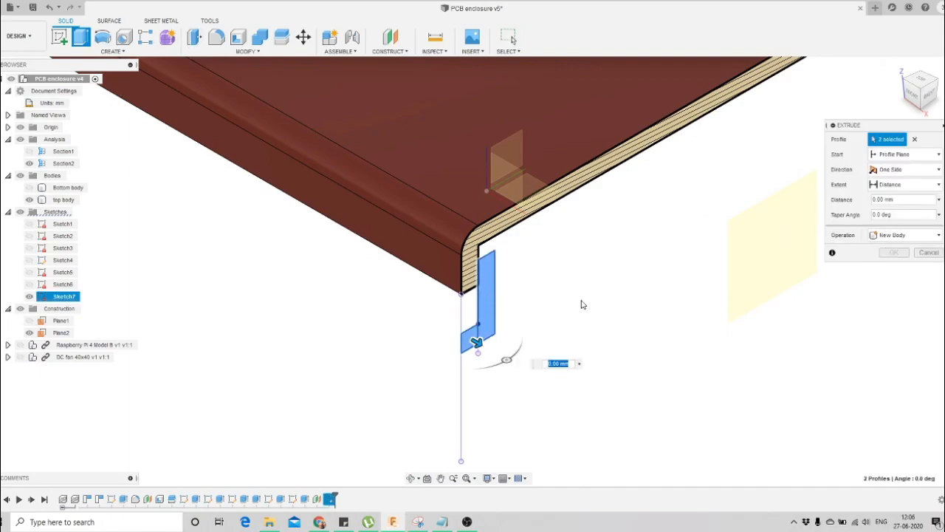
click(904, 157)
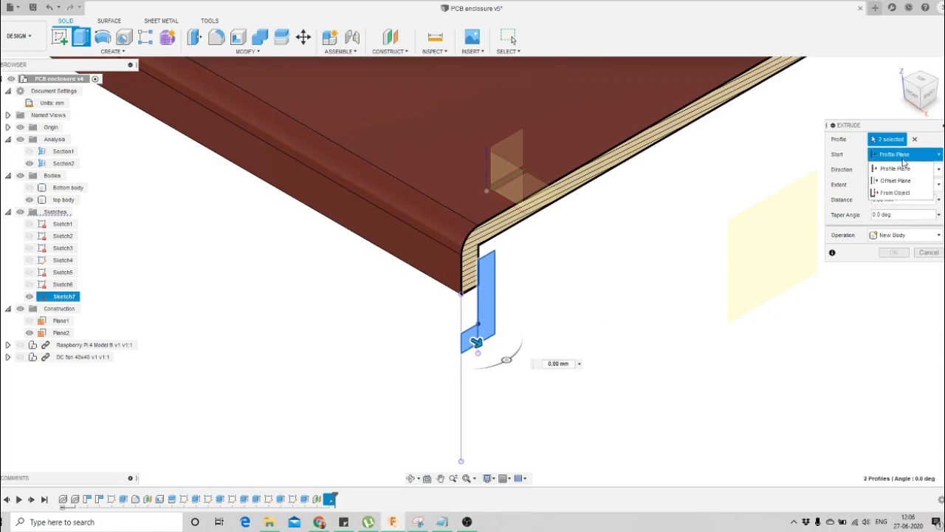
click(904, 165)
click(906, 170)
click(889, 213)
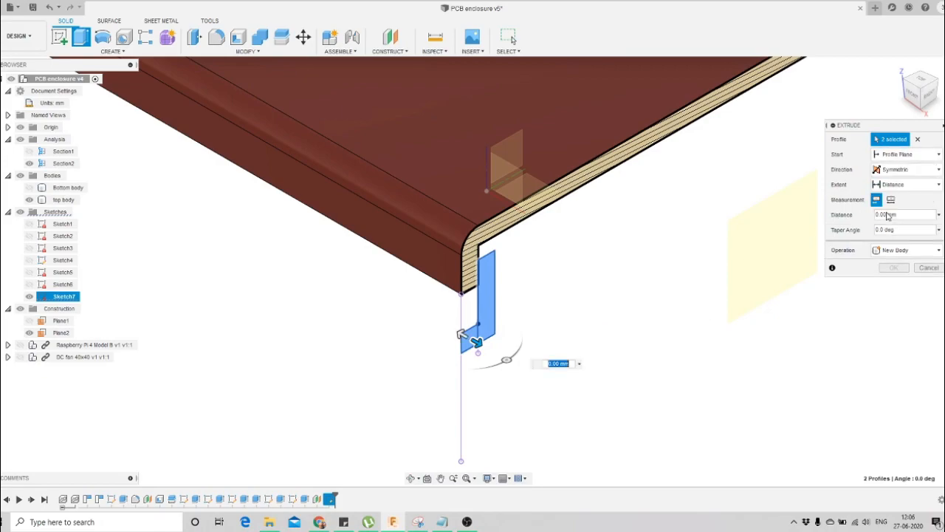
click(557, 368)
text(2)
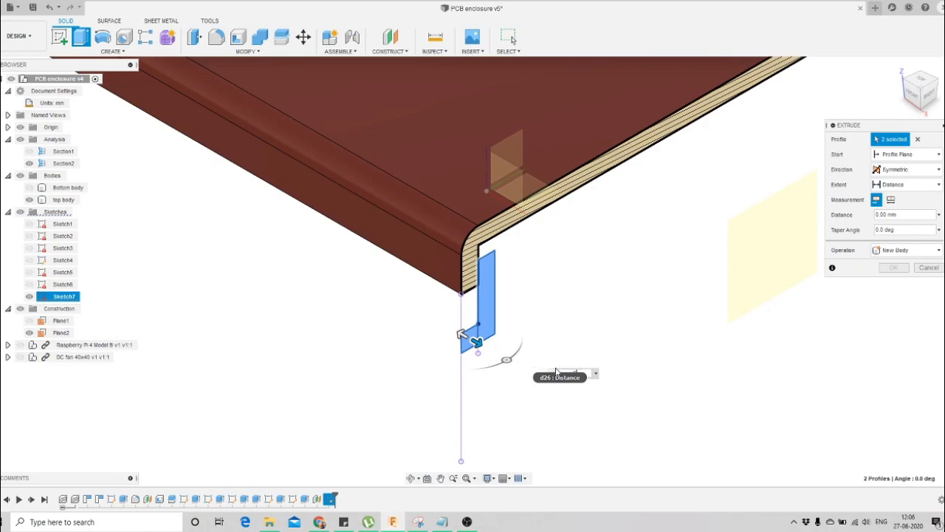
text(.5)
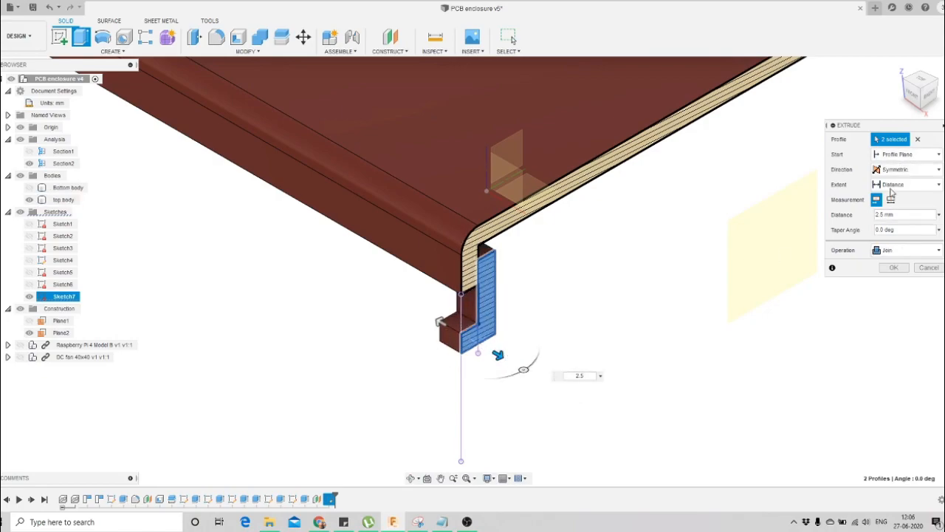
Turn off the Section2 analysis and complete the clip extrusion as a join with the top body
click(411, 478)
drag(505, 331, 497, 340)
scroll(609, 250, up, 2)
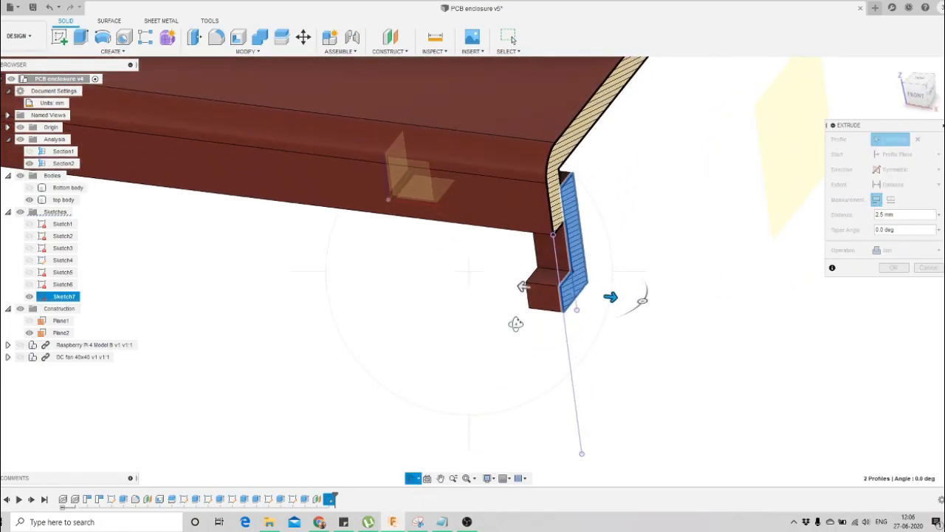
scroll(517, 324, down, 3)
key(Escape)
click(31, 163)
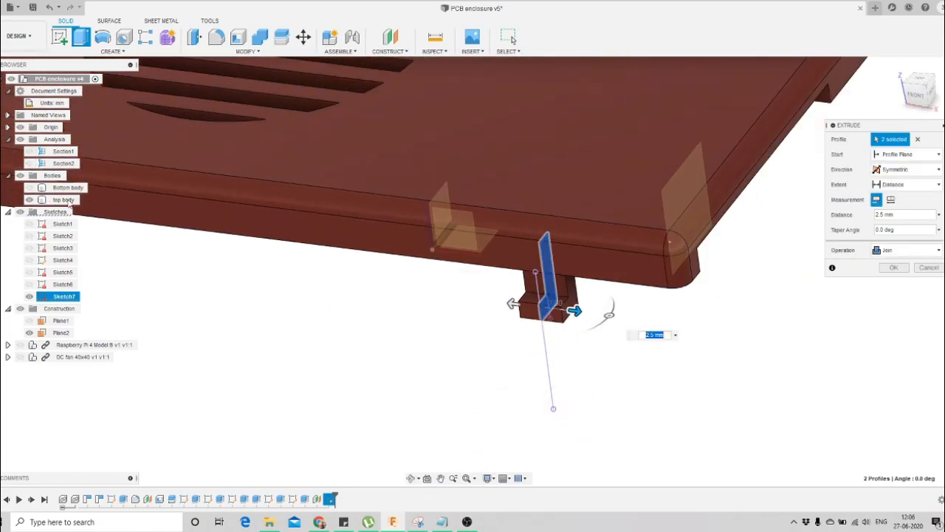
scroll(549, 298, down, 2)
scroll(545, 304, up, 4)
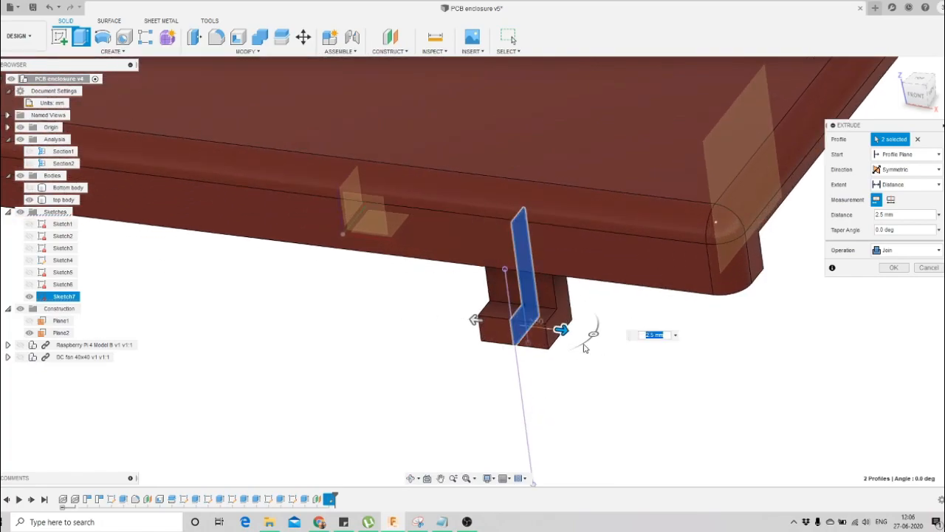
scroll(582, 345, down, 2)
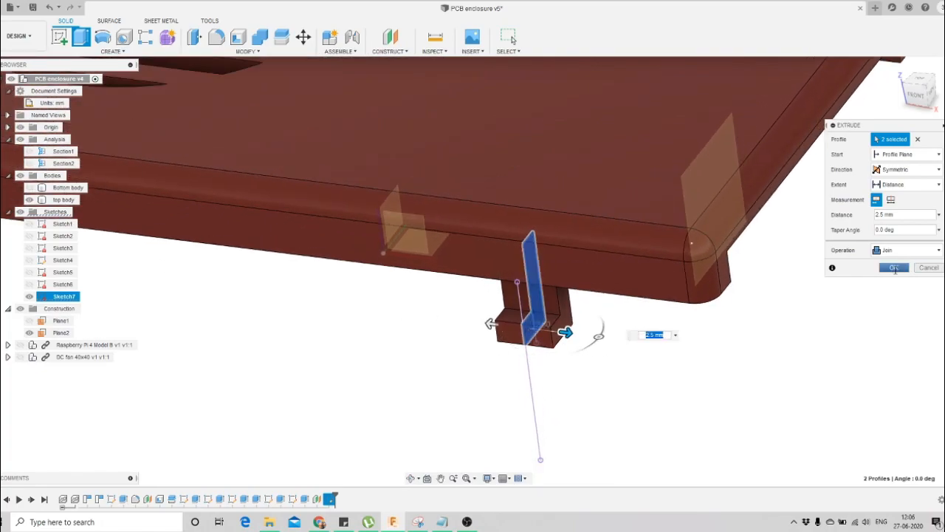
click(894, 268)
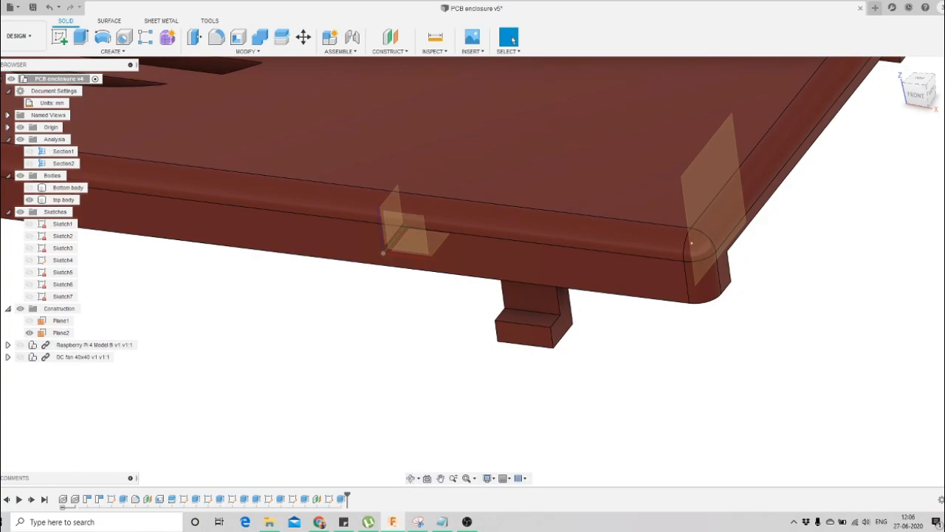
double_click(344, 499)
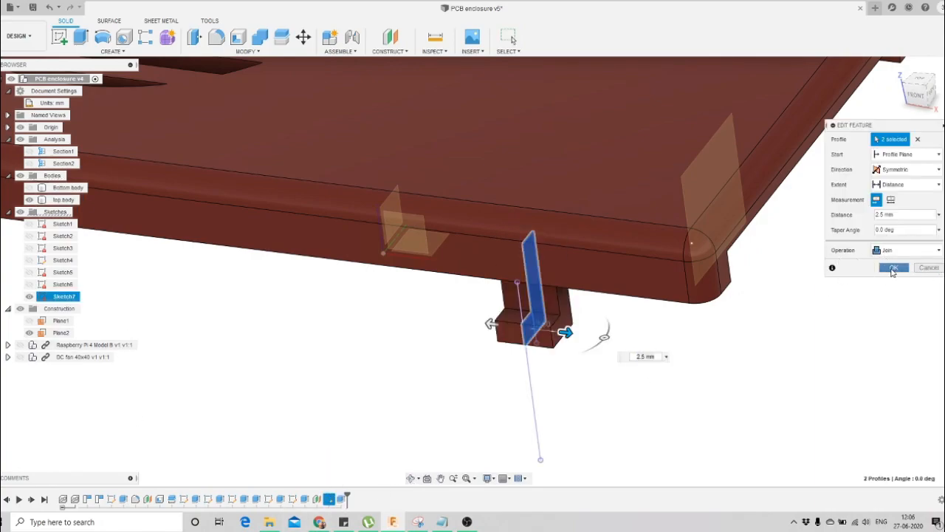
click(894, 268)
Chamfer the upper and lower edges of the clip's inward-facing side with an equal distance of 2 mm
click(411, 480)
scroll(537, 315, down, 3)
drag(536, 316, 322, 174)
scroll(199, 143, up, 2)
scroll(431, 308, down, 3)
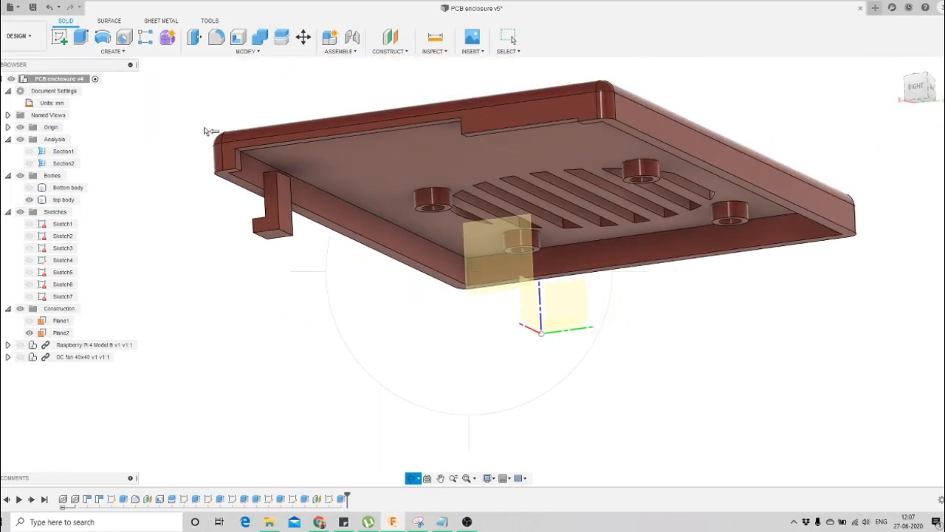
scroll(227, 162, up, 5)
drag(271, 229, 305, 250)
scroll(304, 249, up, 3)
key(Escape)
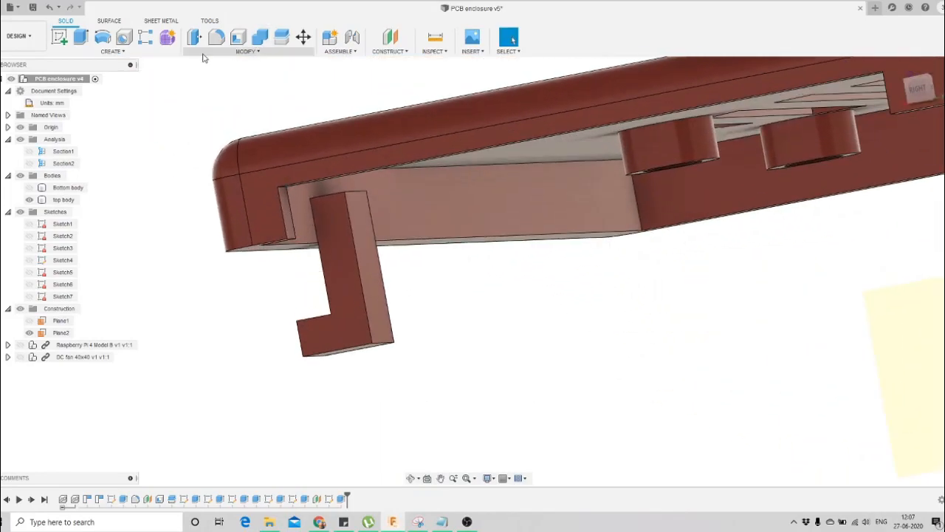
click(226, 54)
click(214, 89)
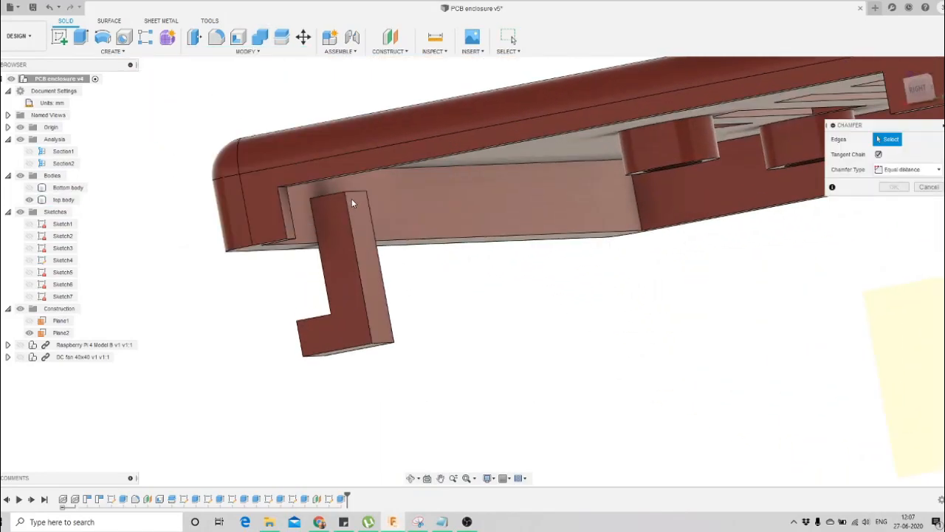
click(351, 195)
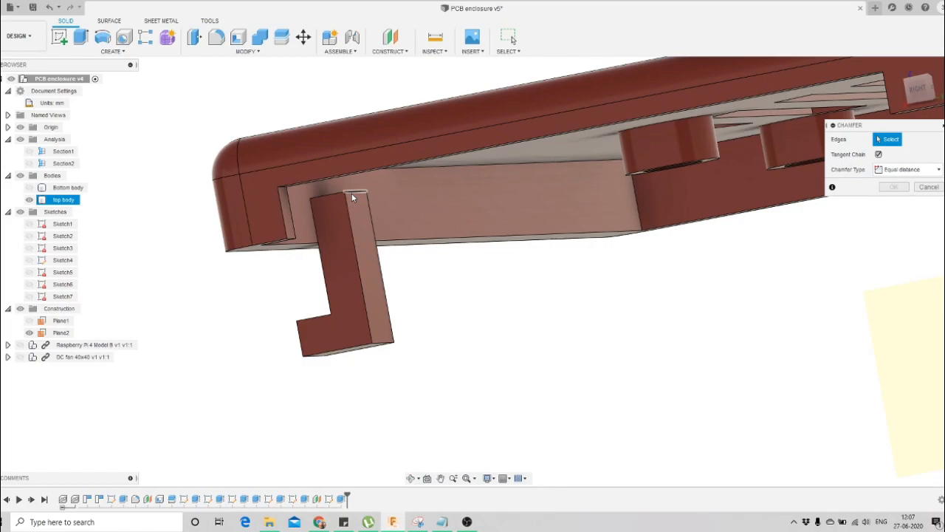
click(379, 346)
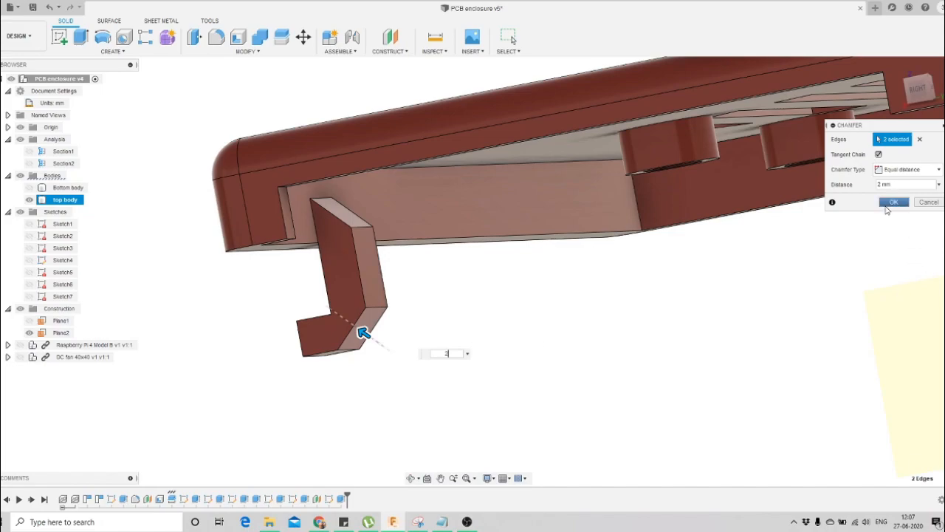
click(892, 203)
click(410, 478)
drag(423, 325, 443, 332)
click(511, 38)
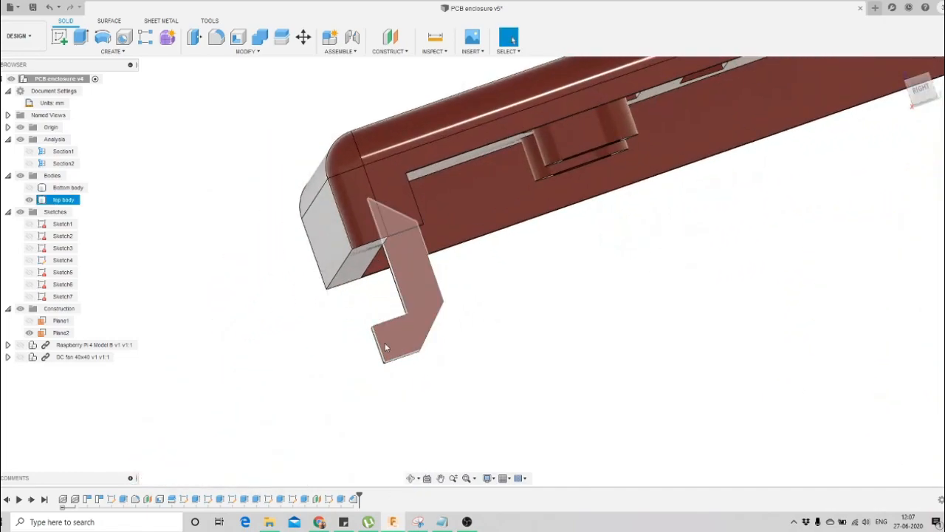
click(248, 51)
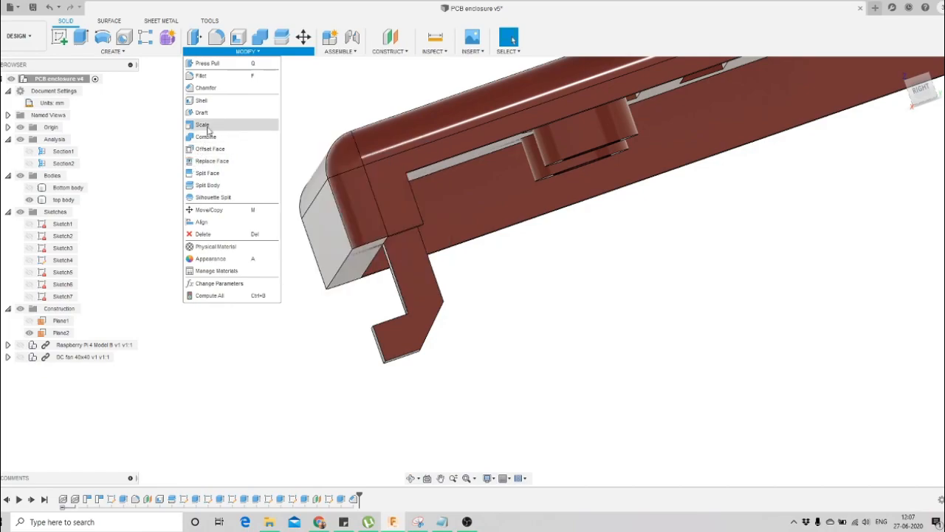
click(206, 87)
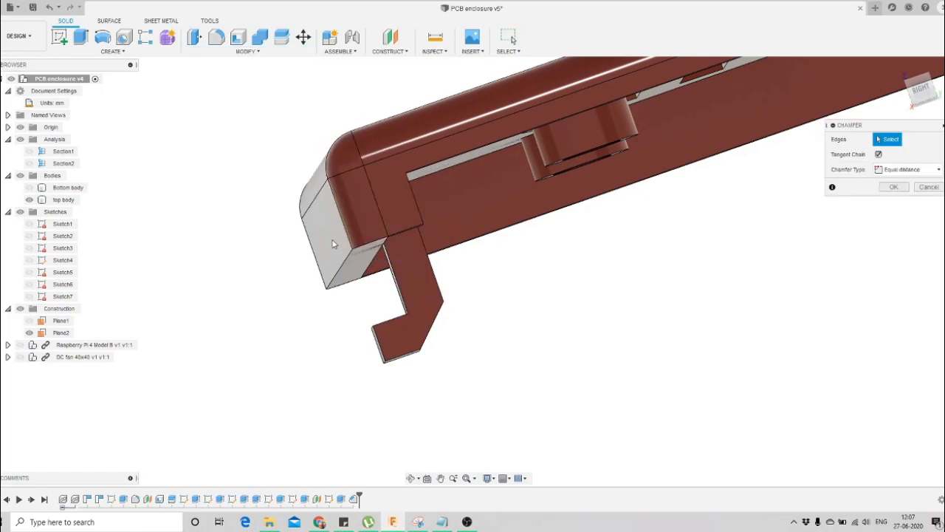
click(384, 362)
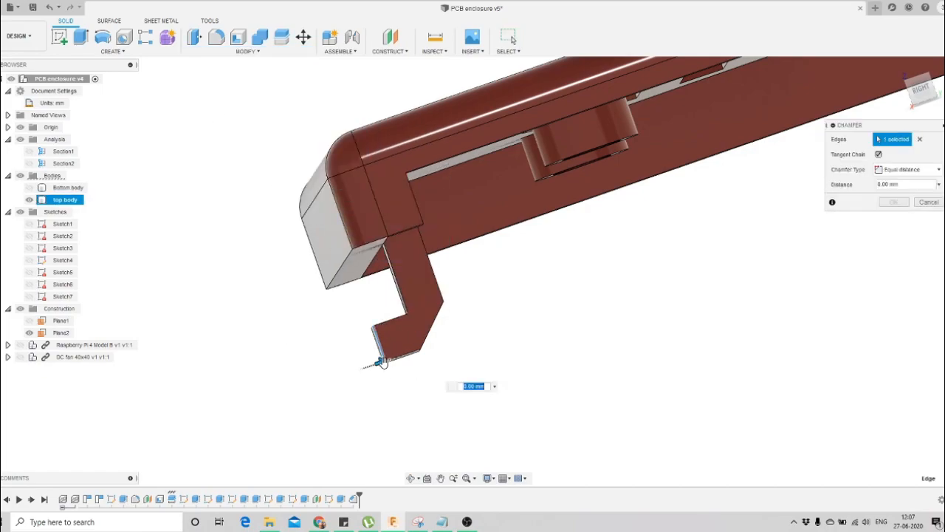
key(Escape)
Chamfer the lower front edge of the clip's hooked foot with an equal distance of 1 mm
scroll(383, 399, up, 1)
click(413, 478)
scroll(405, 298, down, 1)
drag(405, 298, 460, 320)
scroll(460, 320, up, 2)
key(Escape)
click(208, 51)
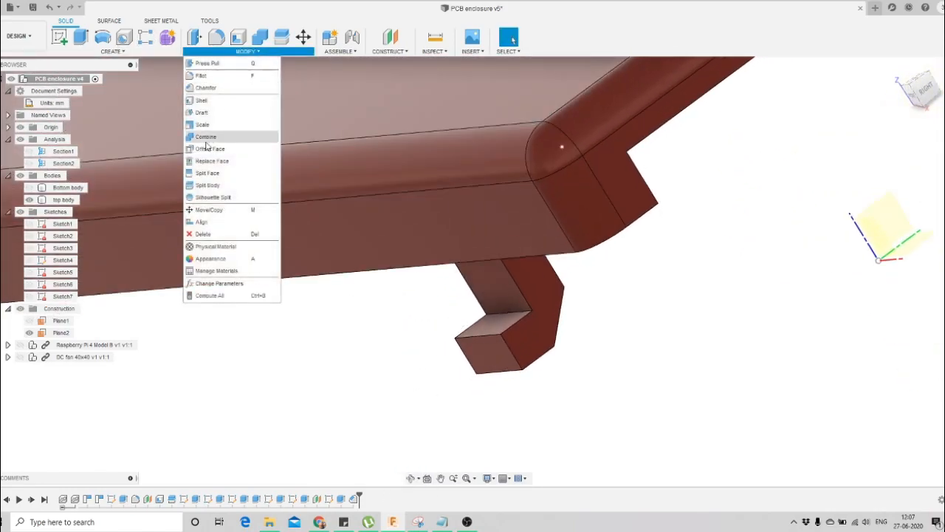
click(211, 89)
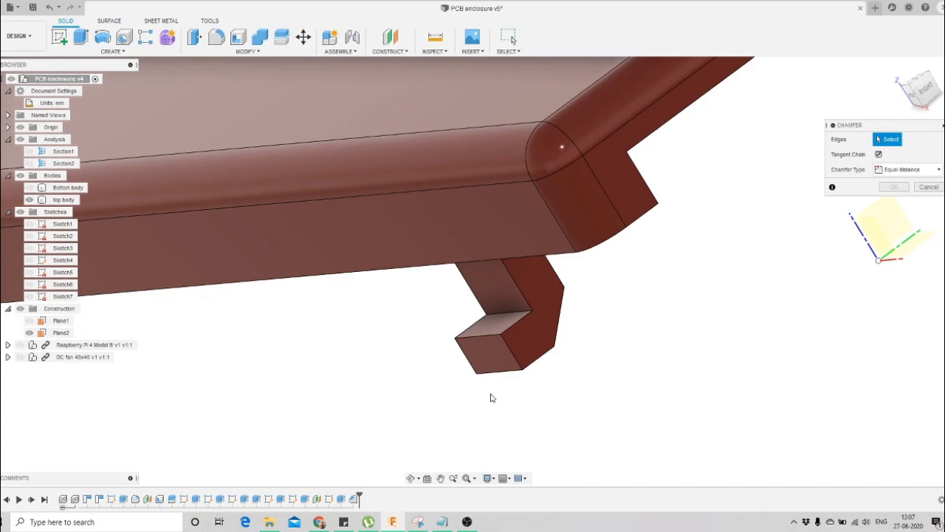
click(493, 371)
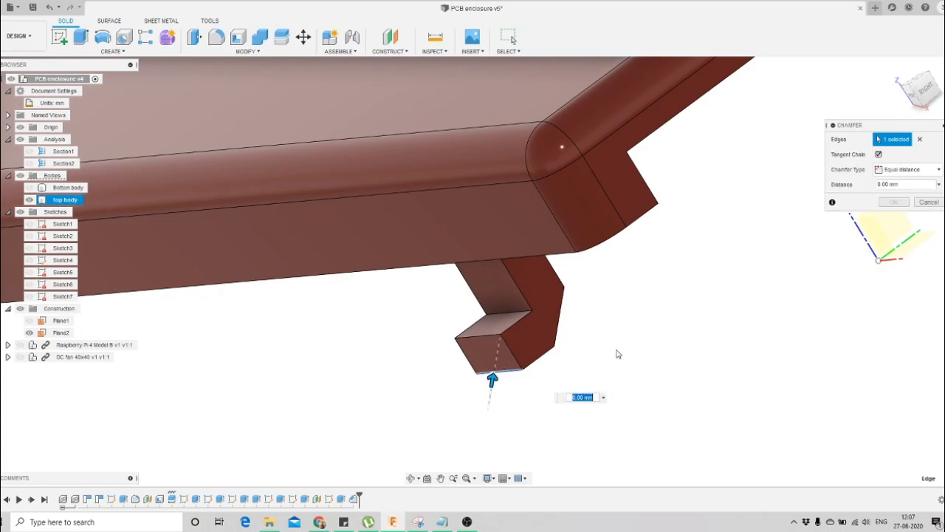
text(1)
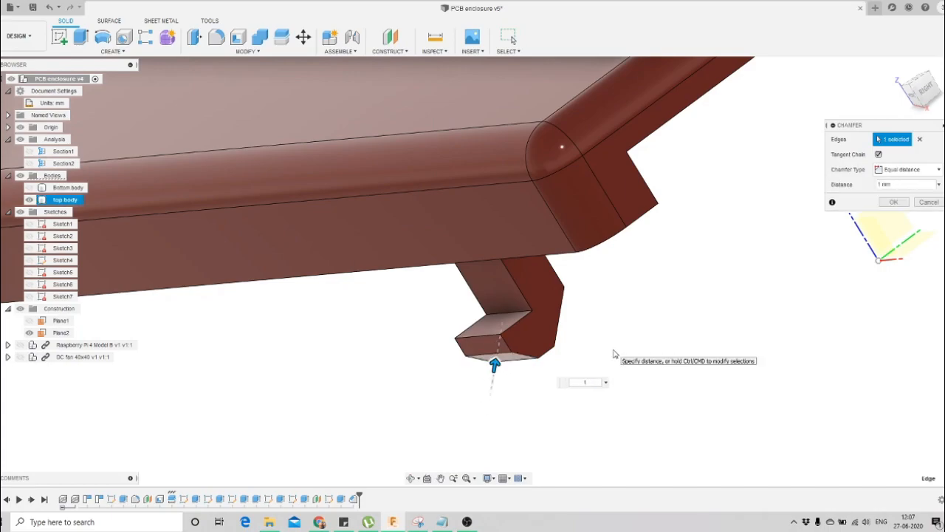
click(894, 201)
click(247, 51)
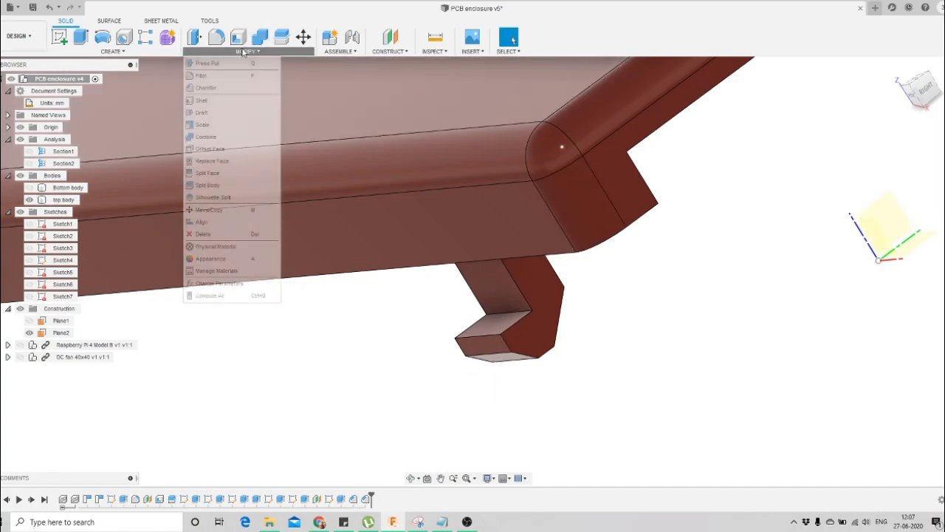
Chamfer the upper front edge of the clip's hooked foot with an equal distance of 0.5 mm
click(205, 87)
click(491, 338)
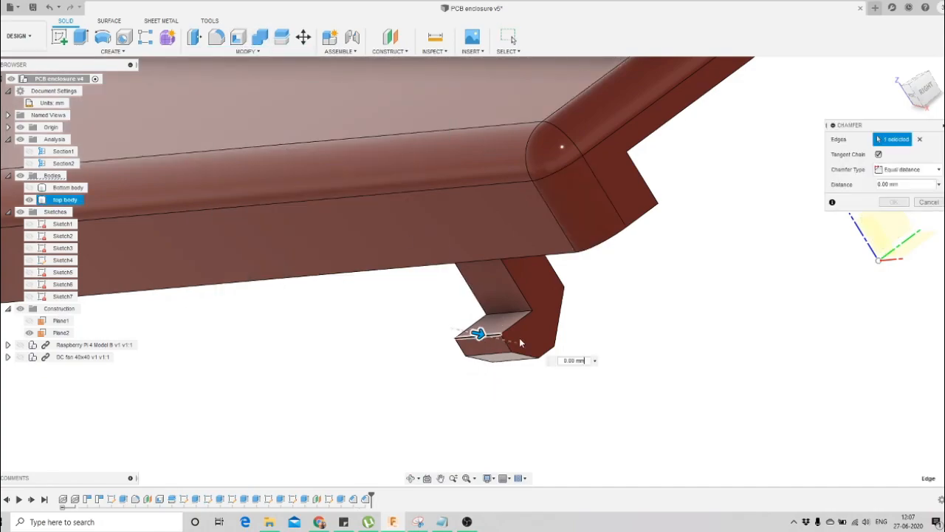
text(.5)
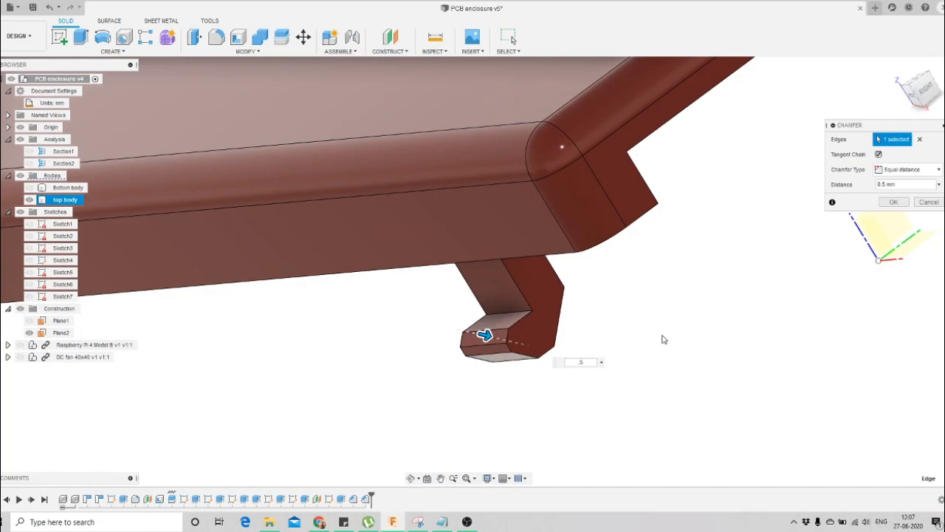
click(893, 203)
Show the bottom body together with the top body and its chamfered clip
scroll(502, 221, down, 2)
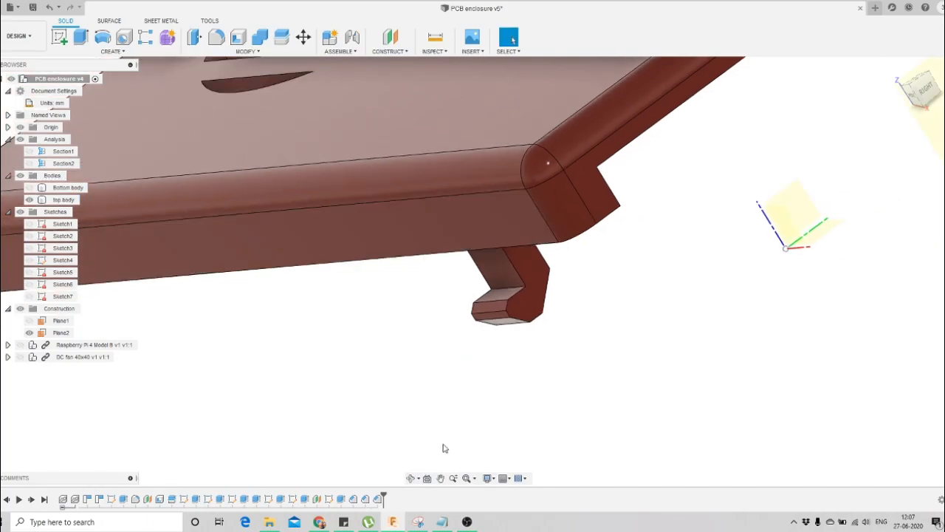
click(411, 479)
drag(458, 318, 454, 255)
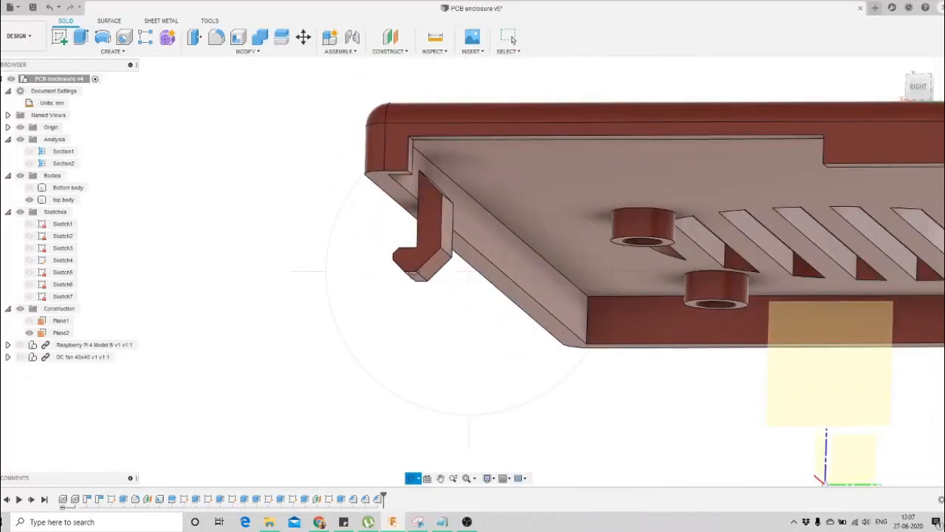
scroll(423, 226, down, 2)
drag(423, 226, 115, 202)
key(Escape)
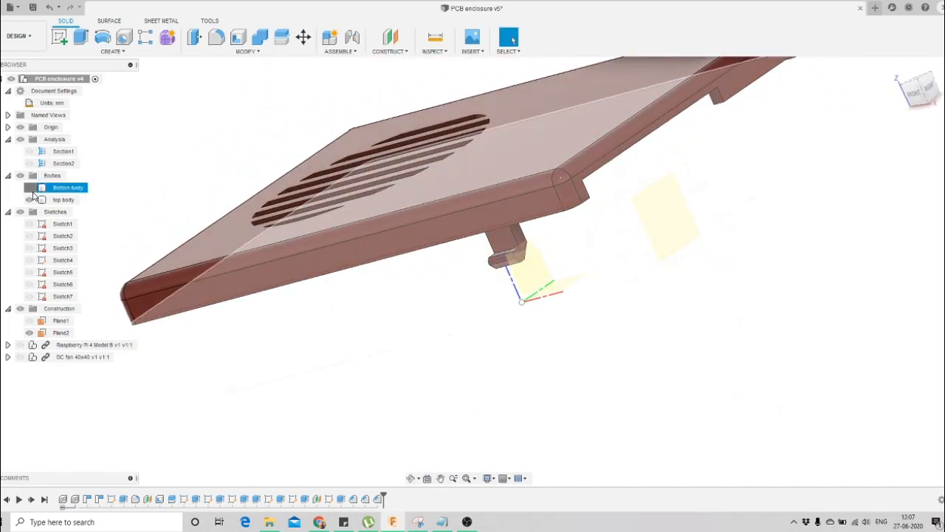
click(29, 188)
Examine how the clip's hook fits in the rectangular opening of the bottom body's front wall, from oblique and front views
click(410, 481)
scroll(528, 257, up, 1)
mouse_move(513, 285)
mouse_down()
mouse_move(547, 254)
mouse_move(550, 192)
mouse_move(509, 258)
mouse_move(515, 270)
mouse_up()
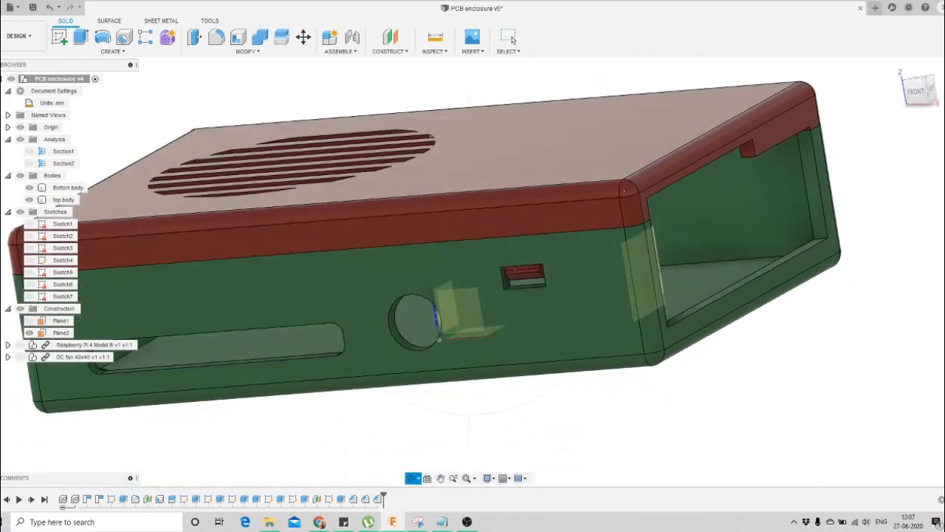
scroll(515, 269, up, 4)
scroll(591, 258, down, 1)
scroll(530, 279, up, 1)
scroll(559, 280, down, 5)
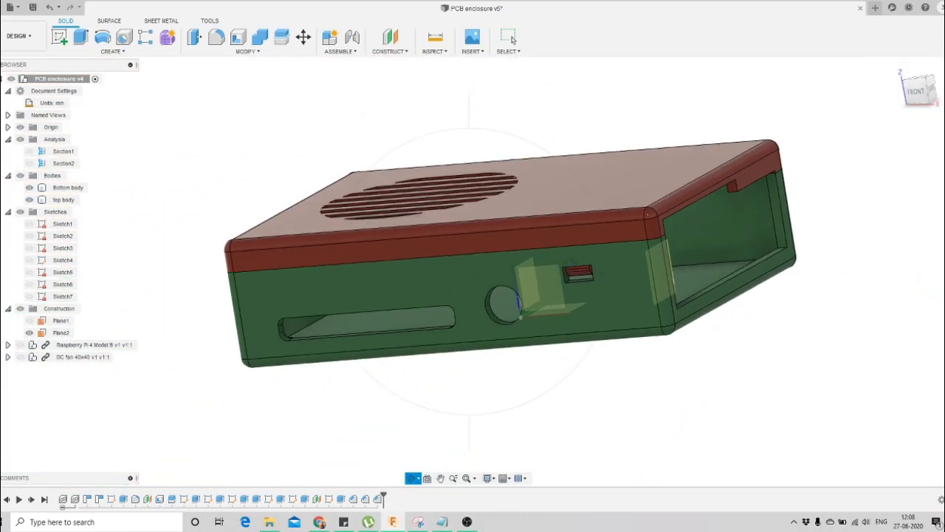
scroll(607, 284, up, 5)
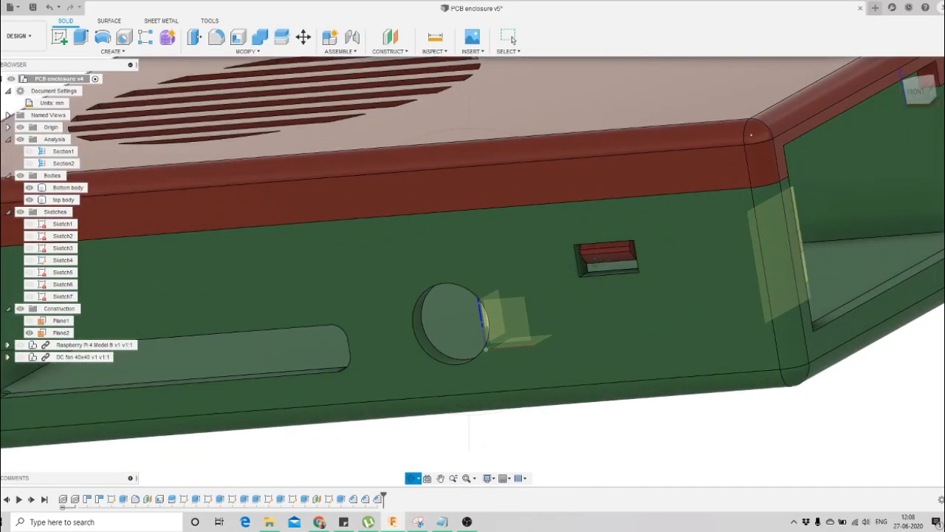
shift+middle_drag(690, 236, 395, 248)
scroll(568, 263, down, 2)
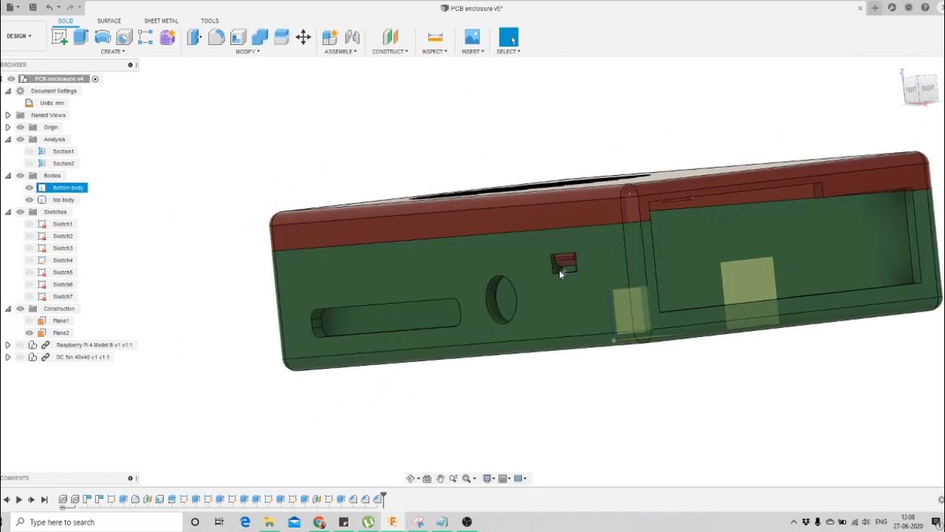
scroll(559, 270, up, 4)
scroll(572, 268, up, 3)
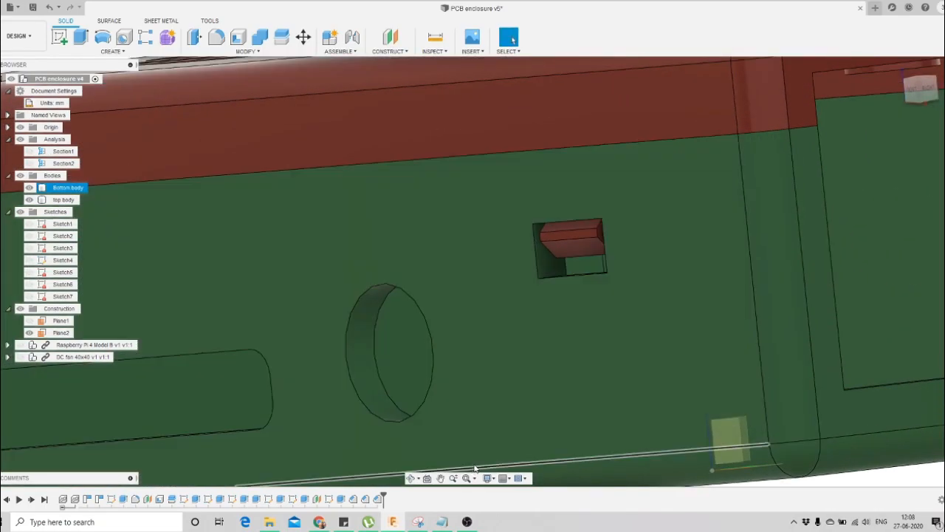
click(911, 90)
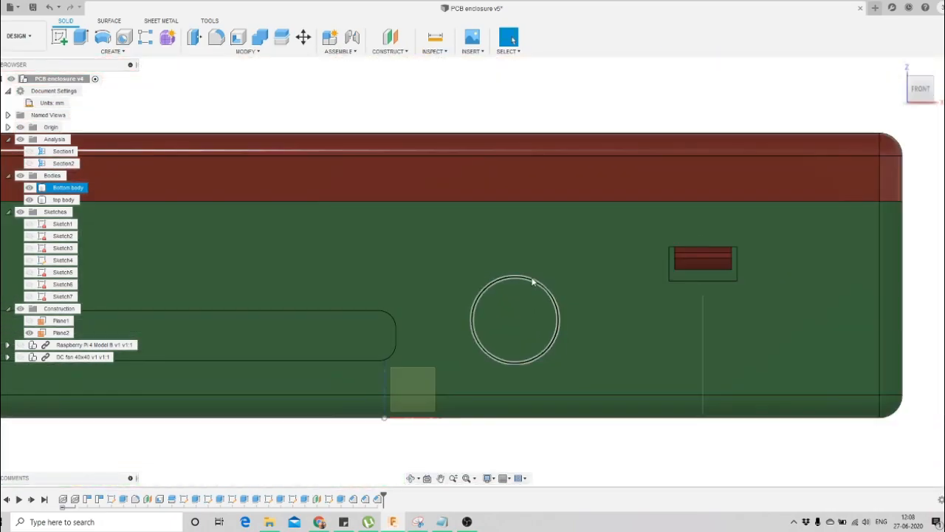
scroll(606, 255, down, 4)
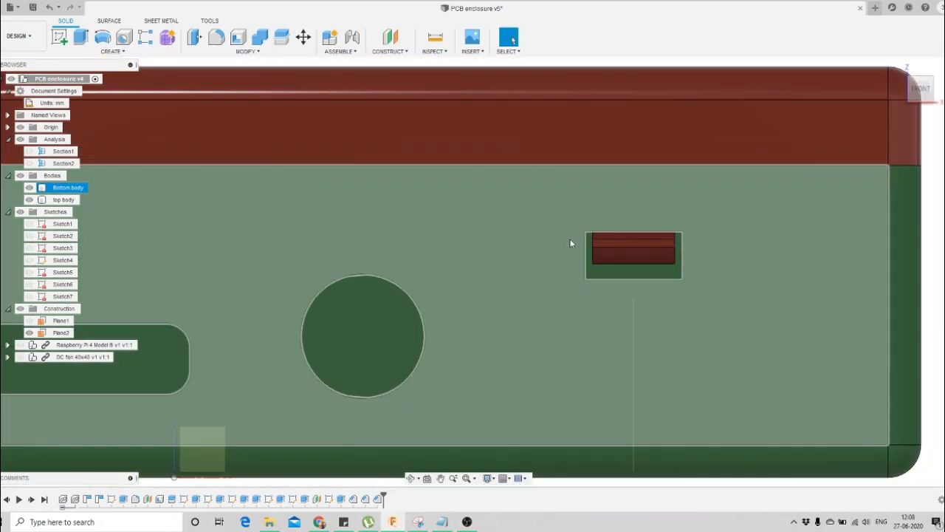
scroll(639, 260, up, 3)
scroll(625, 251, up, 2)
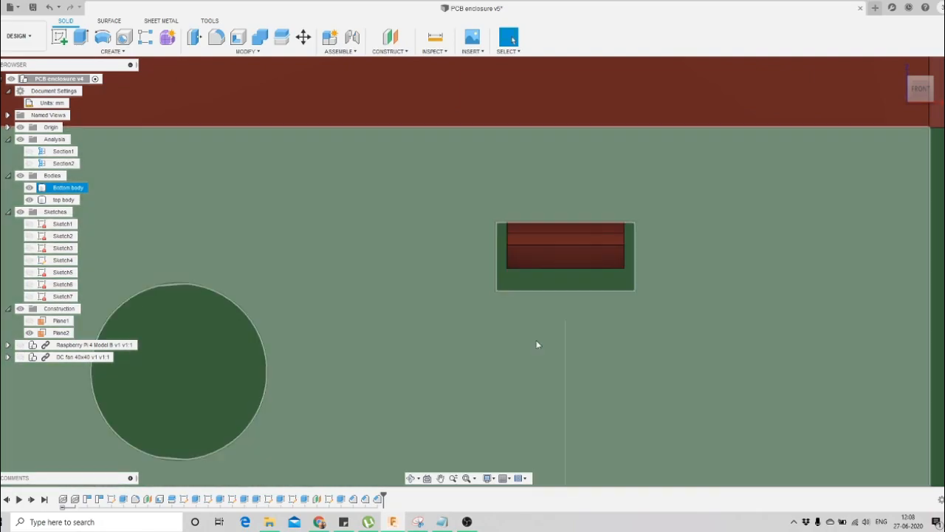
scroll(510, 408, down, 1)
Edit the sketch of the rectangular clip opening and set the rectangle's height to 2.75 mm
click(329, 499)
double_click(329, 501)
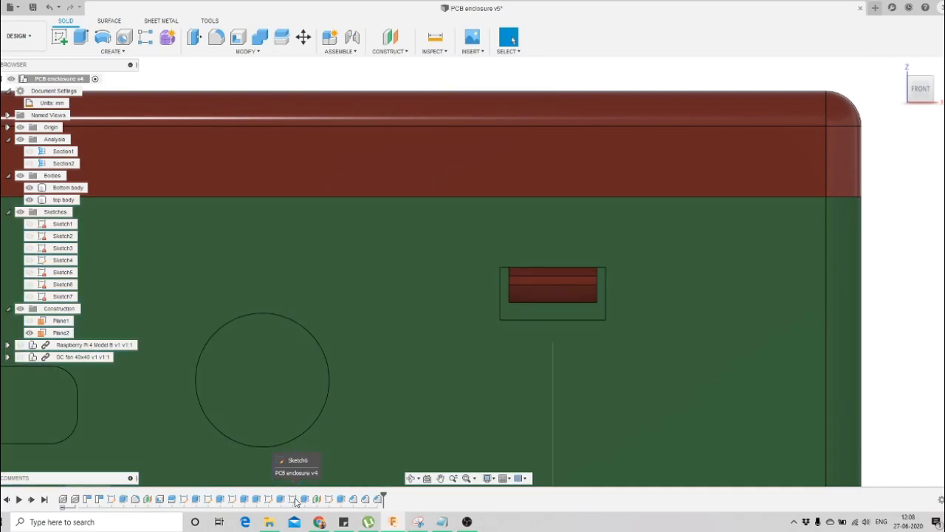
double_click(295, 500)
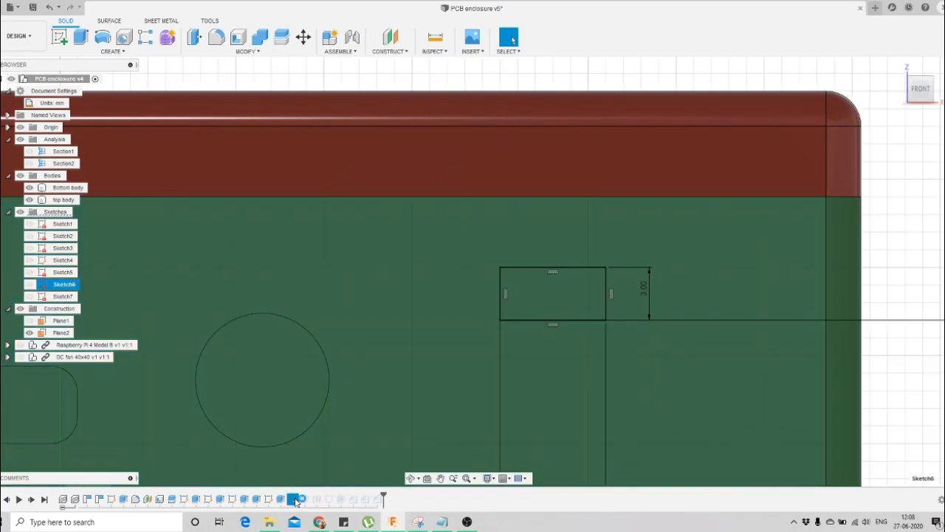
scroll(632, 301, up, 1)
scroll(602, 239, down, 3)
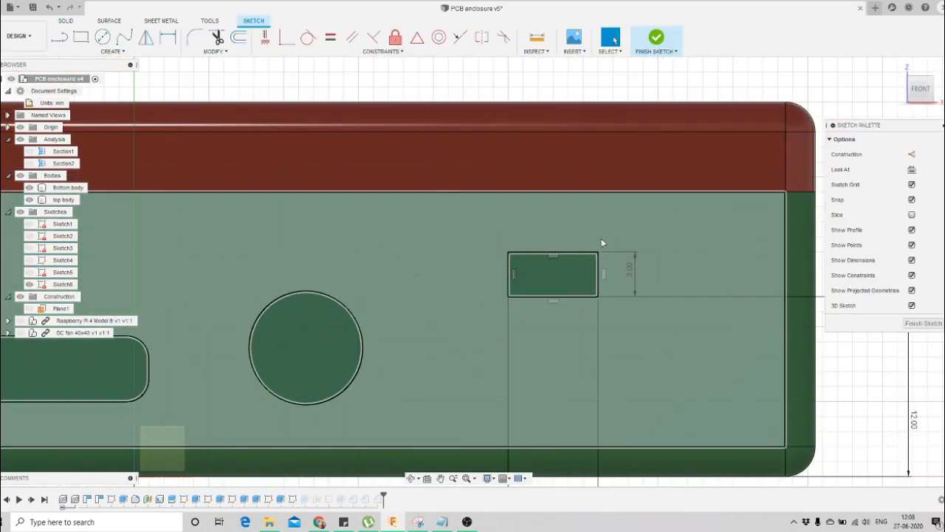
scroll(584, 303, down, 2)
scroll(635, 318, up, 1)
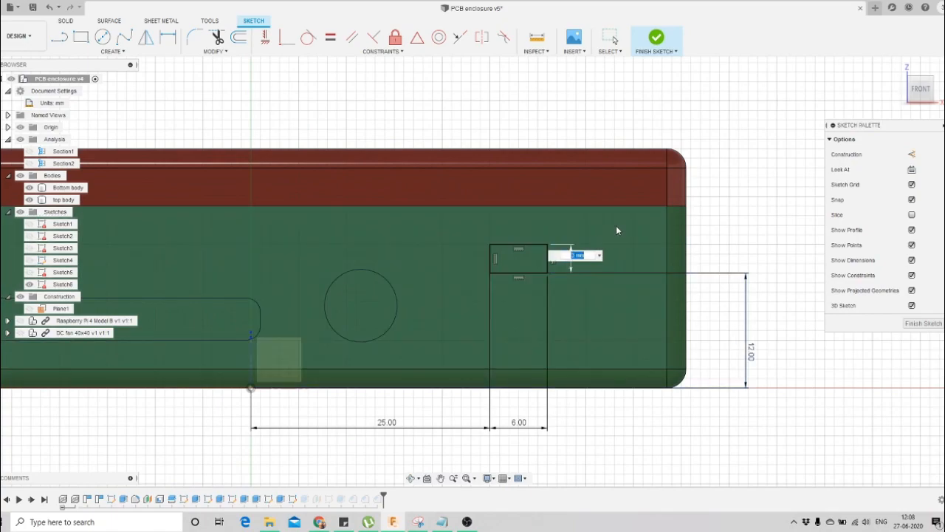
text(2.75)
key(Return)
Set the opening's distance from the enclosure's base to 12.25 mm and finish the sketch
double_click(754, 352)
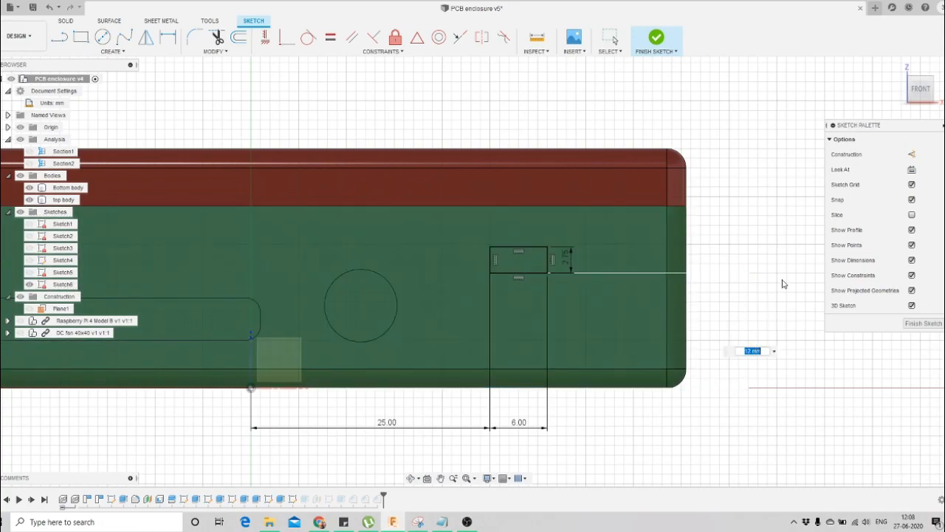
key(Return)
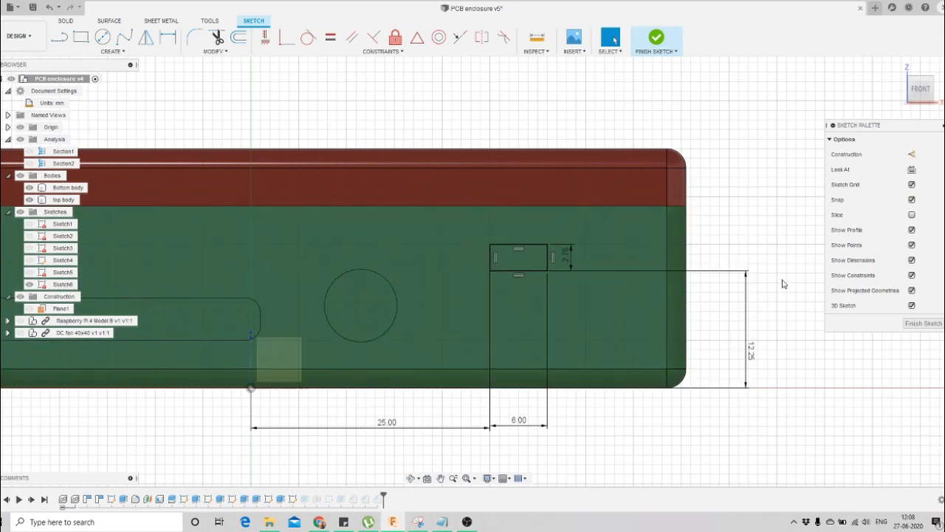
click(658, 40)
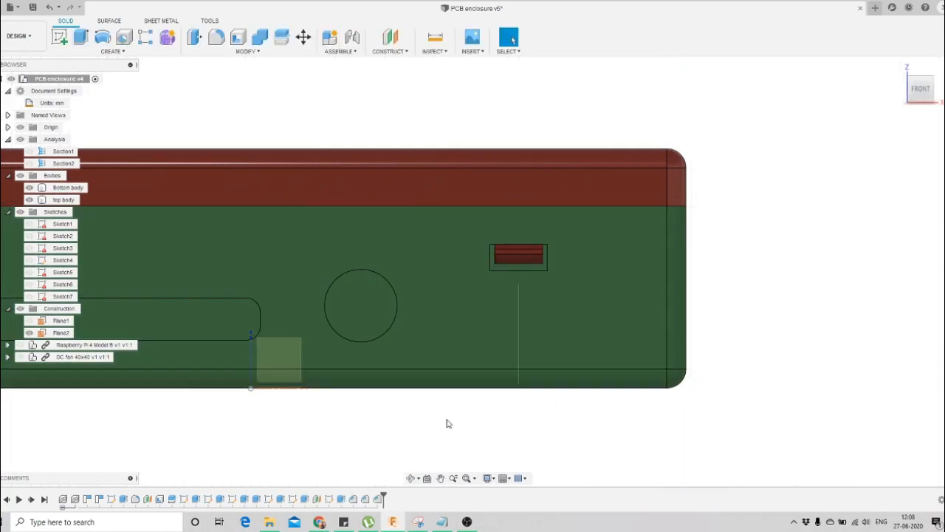
Examine the clip's fit in the resized opening from inside and outside the enclosure
click(410, 479)
drag(443, 310, 465, 291)
scroll(480, 268, down, 3)
drag(498, 254, 428, 249)
scroll(331, 232, up, 5)
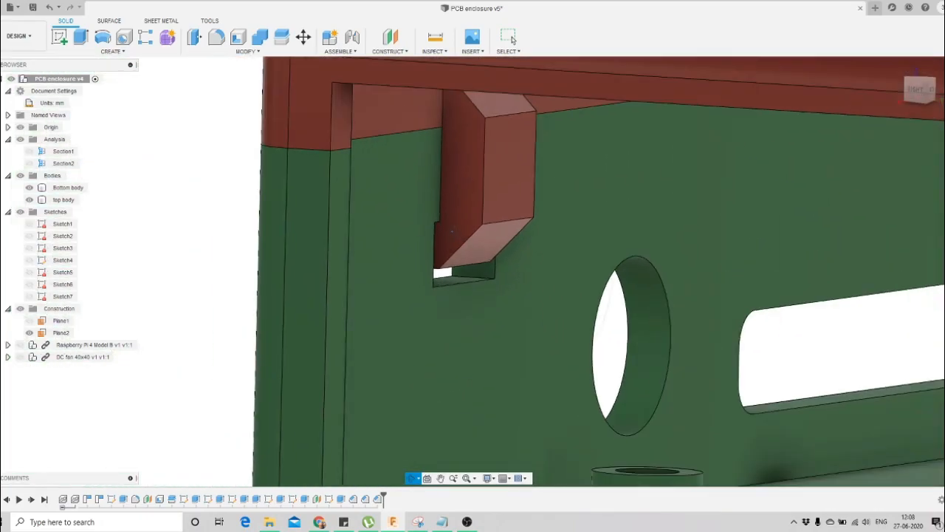
scroll(452, 232, down, 5)
drag(471, 241, 581, 225)
scroll(584, 235, down, 2)
scroll(584, 235, down, 3)
drag(511, 275, 489, 273)
key(Escape)
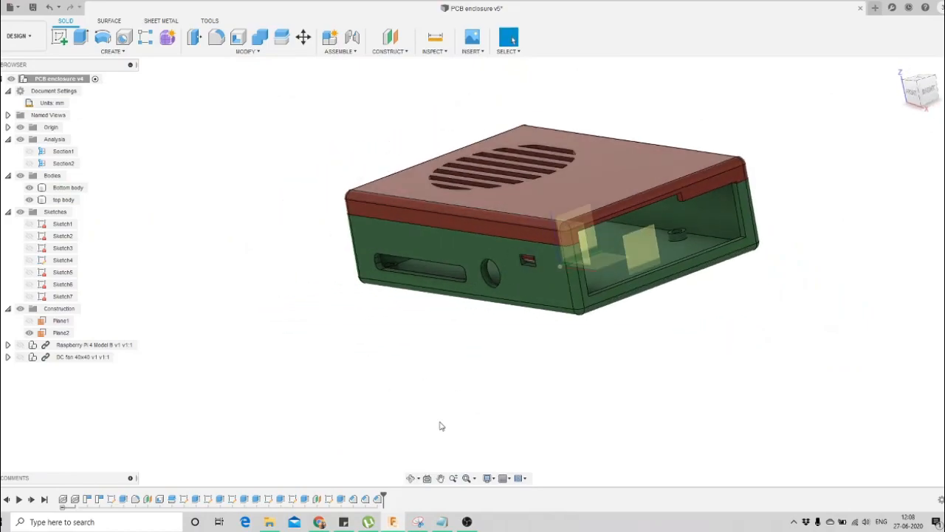
scroll(534, 235, up, 3)
click(532, 268)
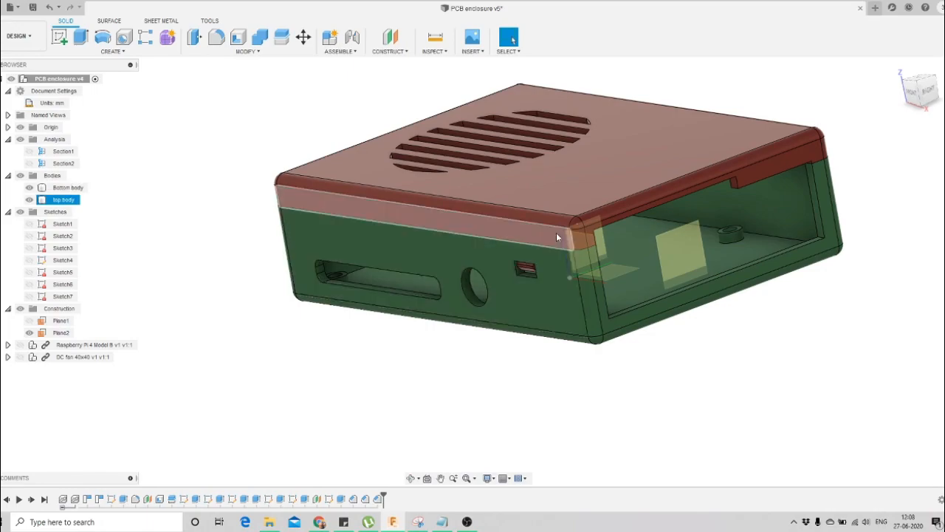
key(Escape)
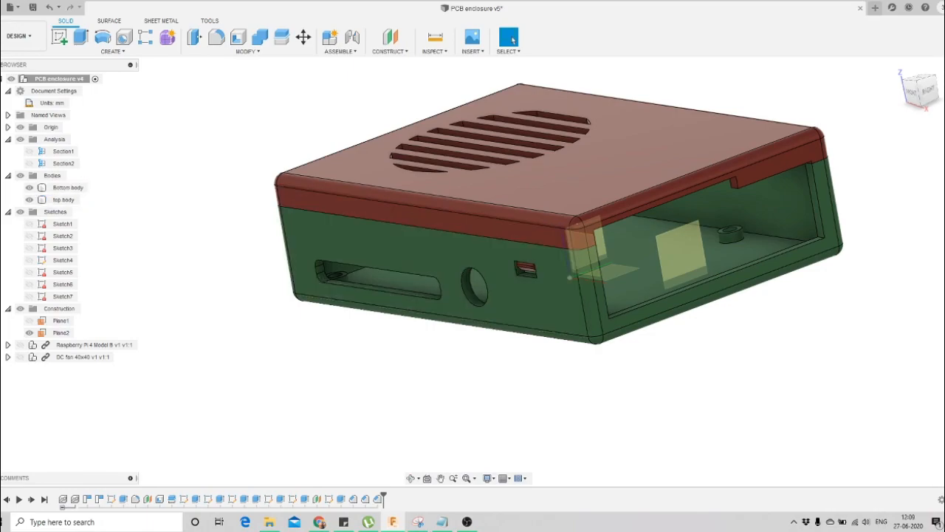
click(412, 477)
drag(452, 380, 395, 340)
key(Escape)
click(411, 481)
key(Escape)
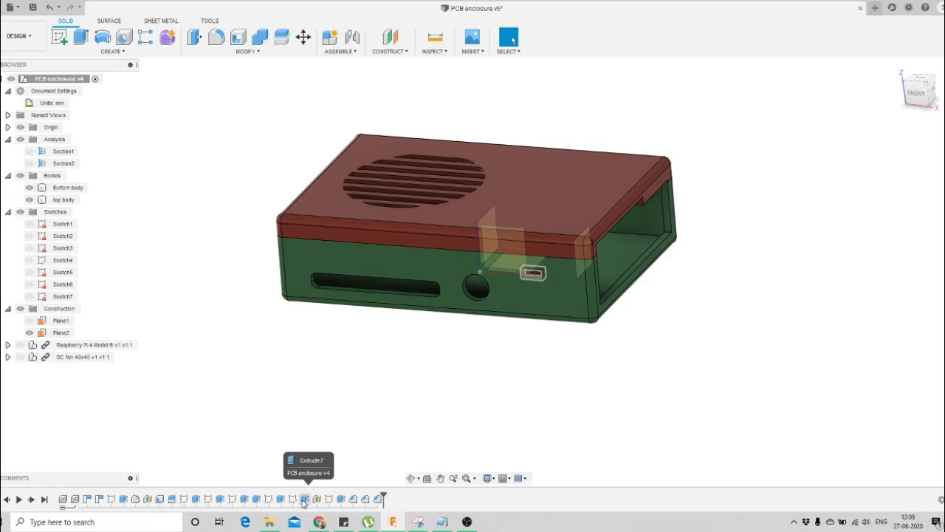
Mirror the clip opening's cut, the clip extrusion and its three chamfers as features across the YZ origin plane
scroll(568, 252, up, 5)
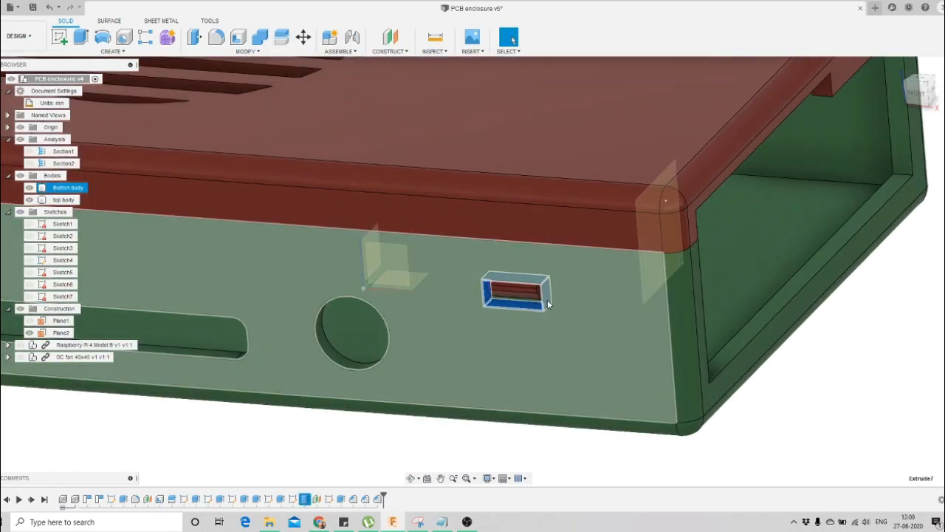
ctrl+click(342, 500)
ctrl+click(355, 501)
scroll(519, 312, down, 5)
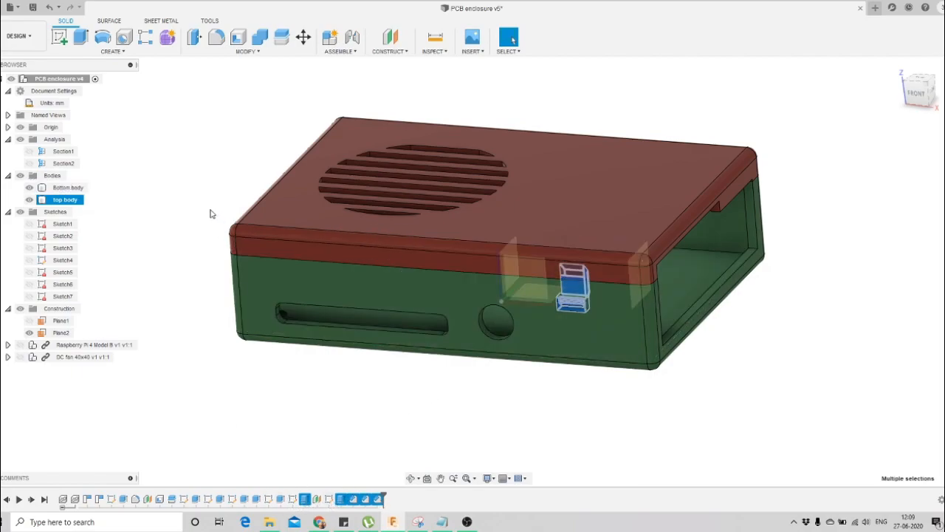
click(145, 52)
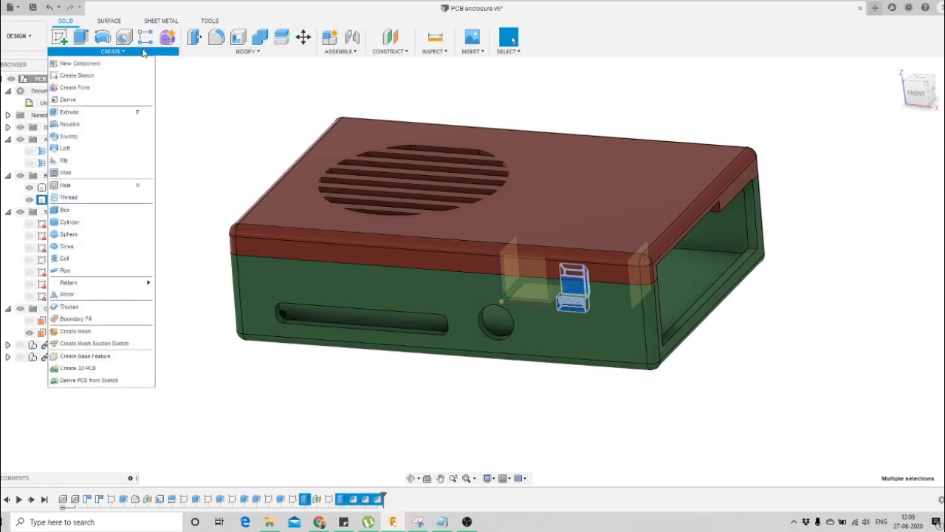
click(87, 295)
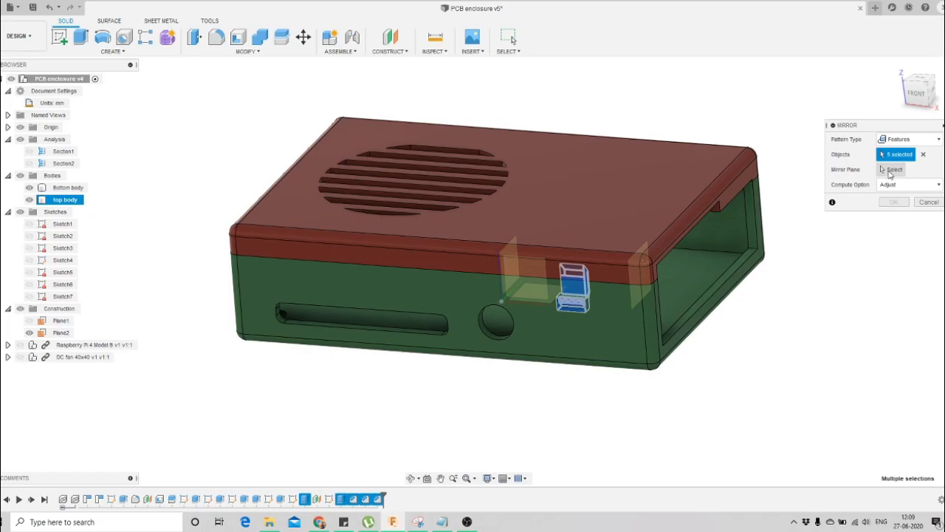
click(890, 171)
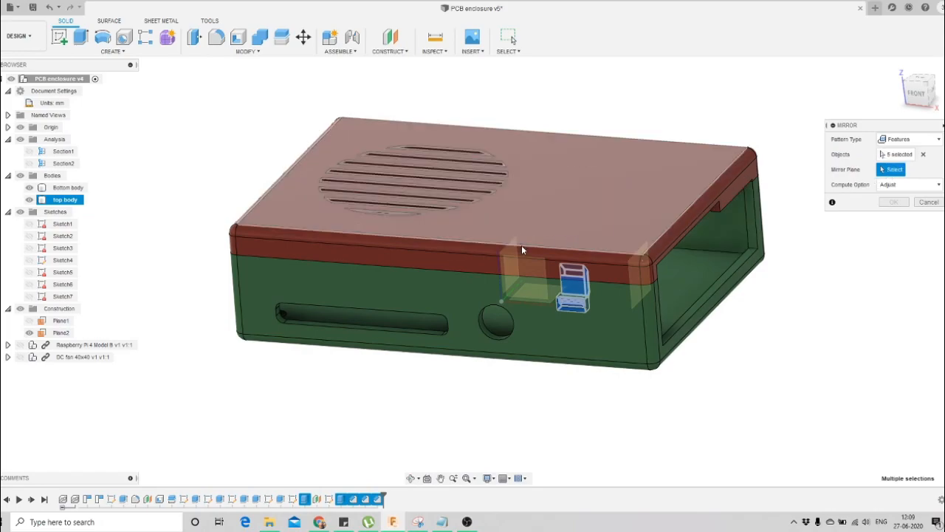
click(20, 176)
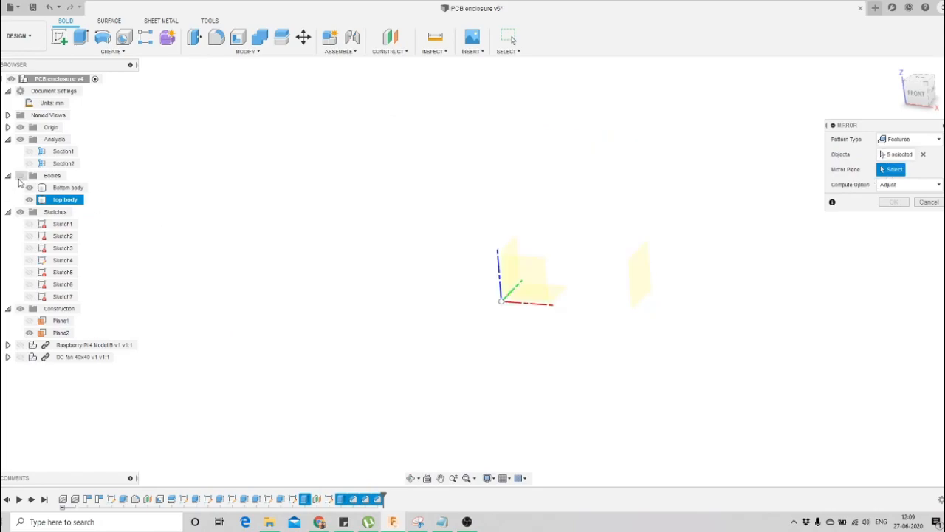
click(510, 251)
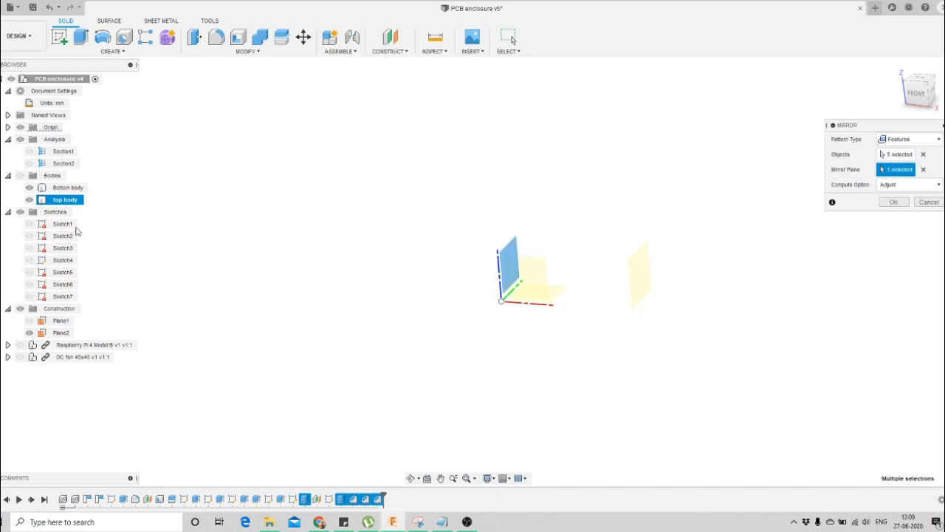
click(20, 175)
click(890, 202)
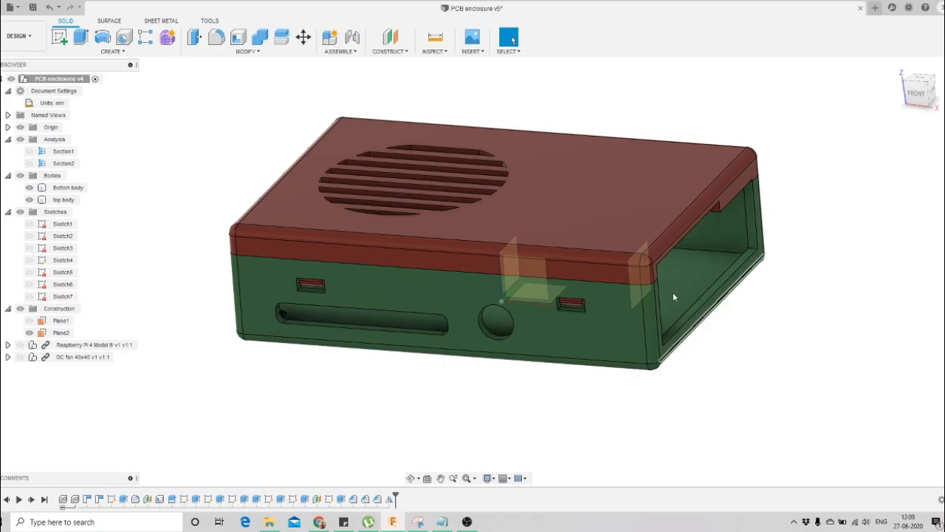
scroll(279, 263, up, 2)
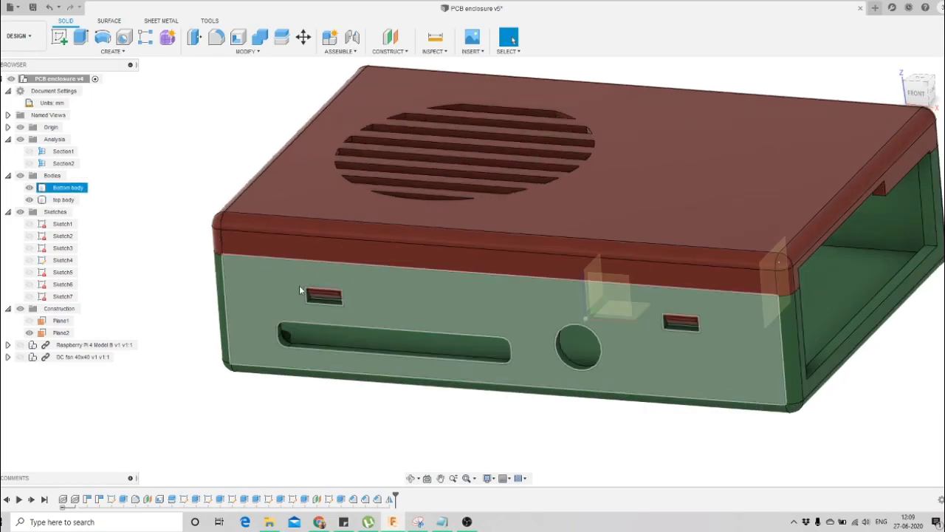
scroll(370, 252, down, 2)
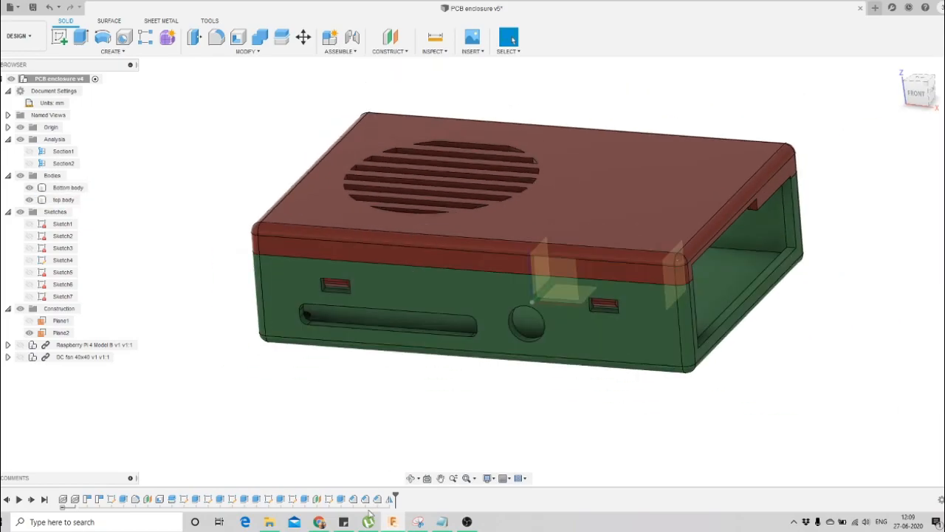
Mirror the clip and opening features, including their chamfers and the previous mirror, across the XZ origin plane to the rear wall
click(305, 500)
ctrl+click(342, 501)
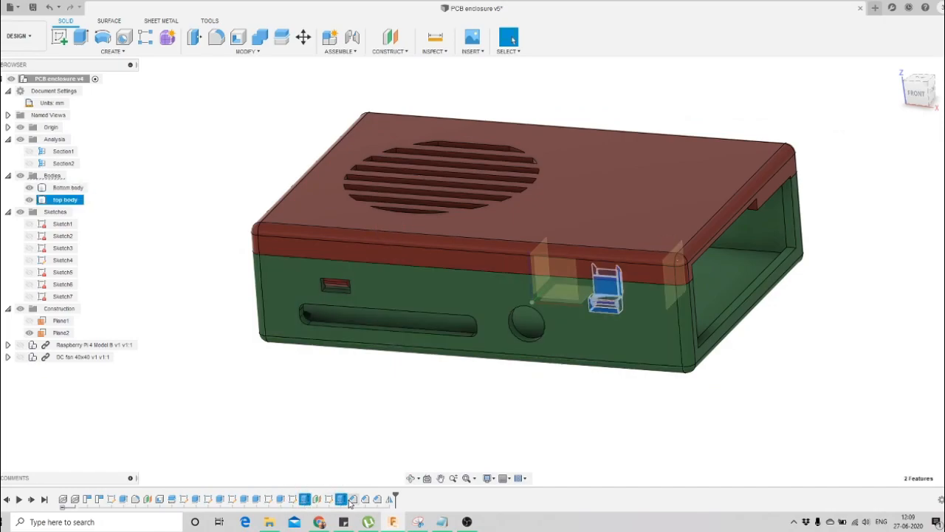
ctrl+click(392, 502)
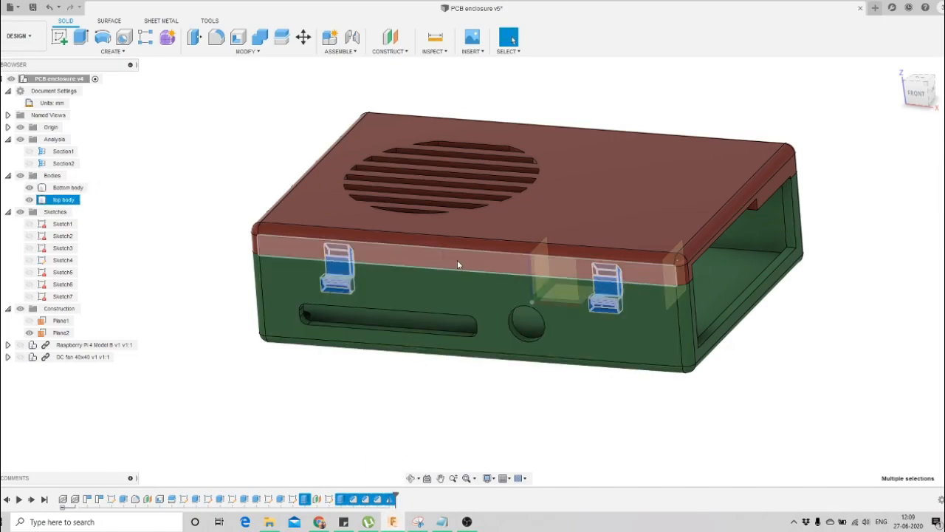
click(112, 51)
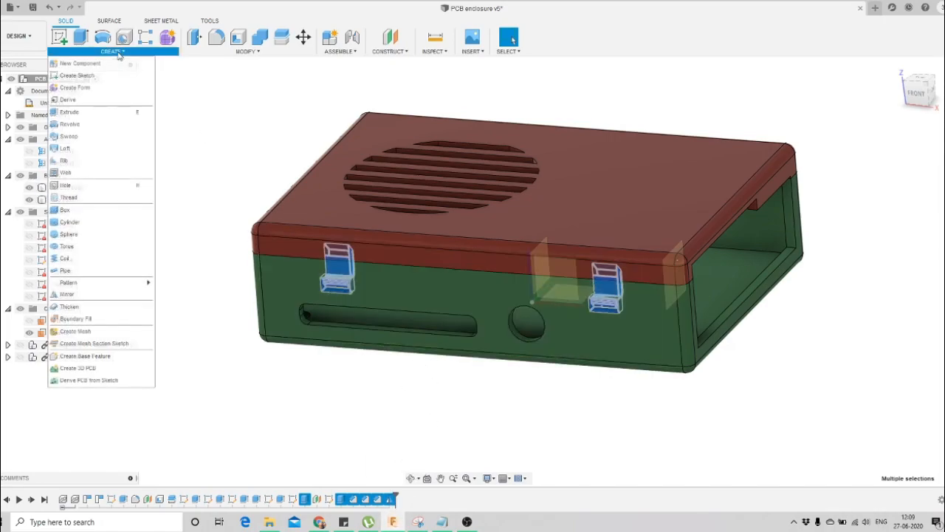
click(103, 296)
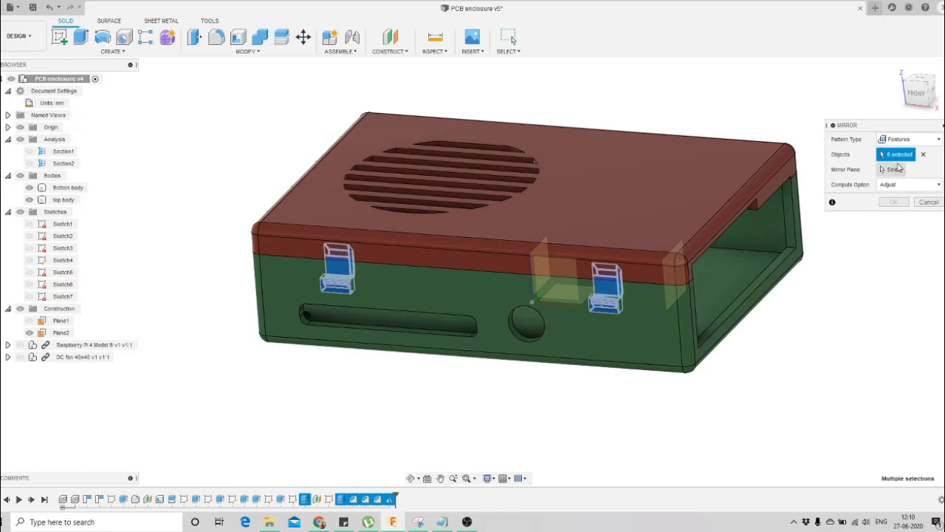
click(897, 171)
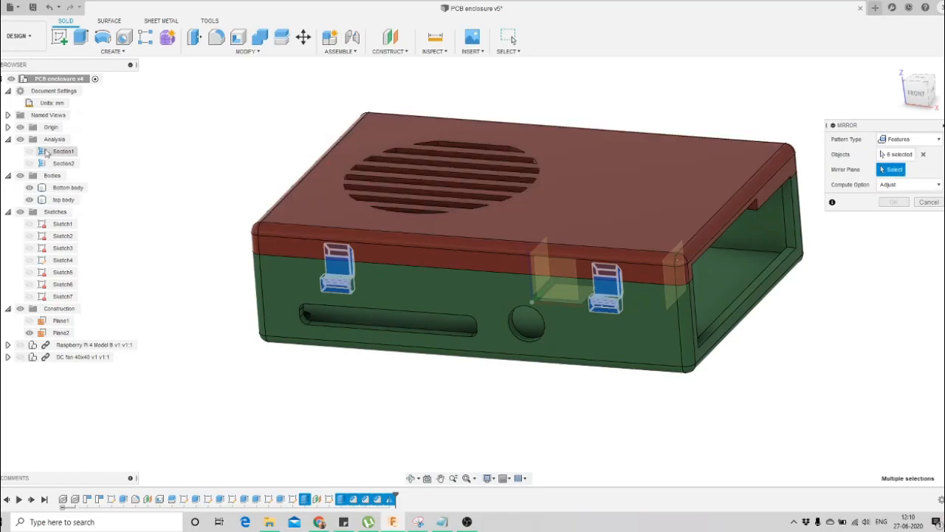
click(20, 175)
click(565, 274)
click(20, 176)
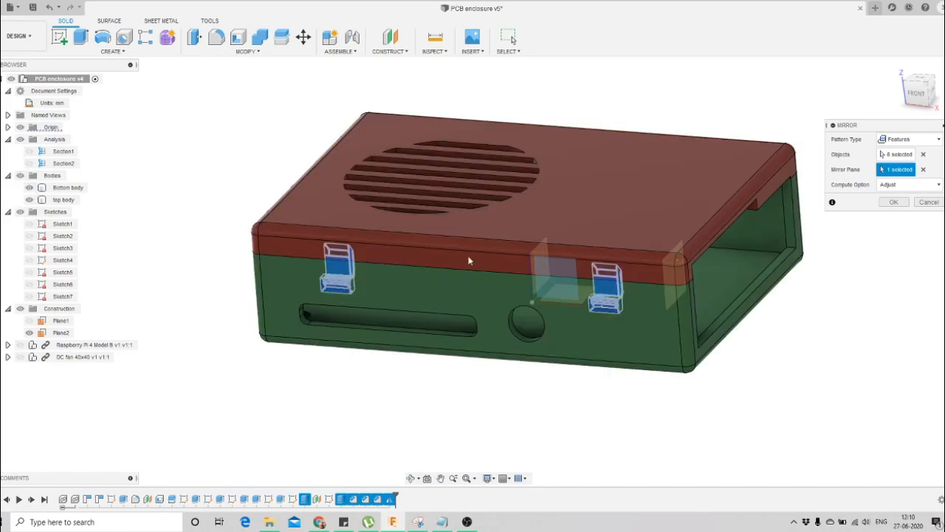
click(893, 203)
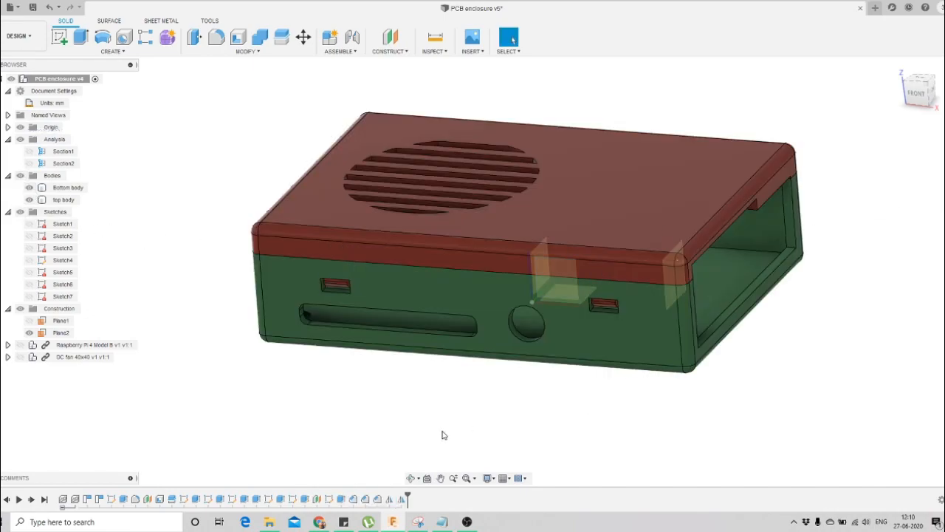
Hide the bottom body and examine the mirrored clips along both long sides of the top body
click(411, 479)
scroll(583, 290, down, 2)
drag(583, 290, 524, 233)
drag(486, 275, 561, 280)
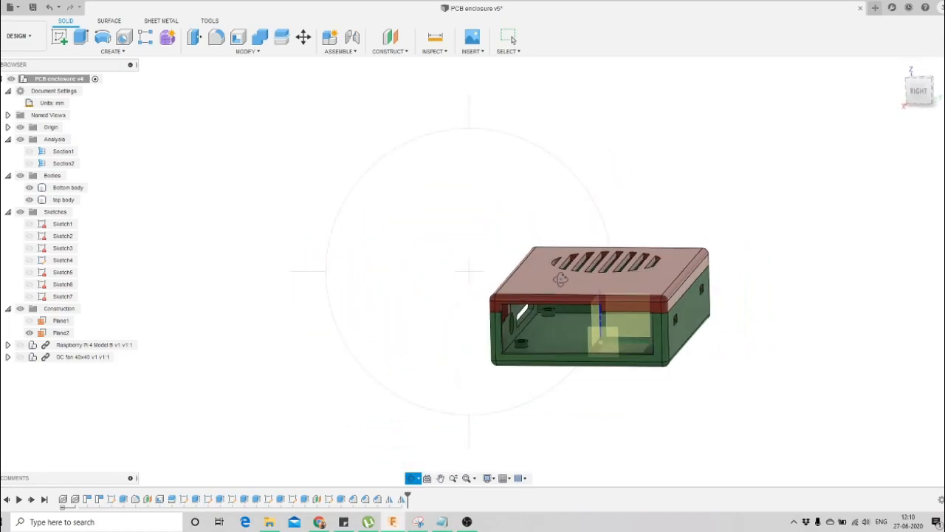
click(29, 187)
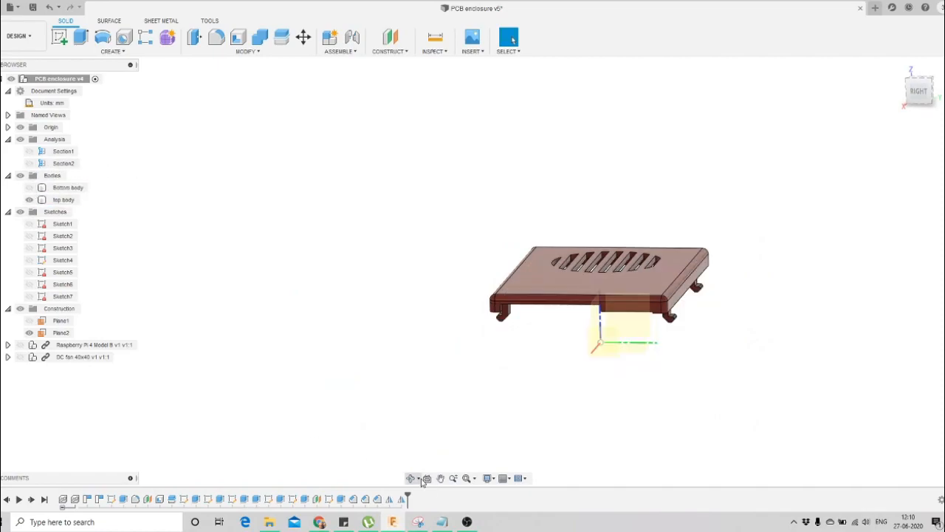
drag(468, 401, 738, 293)
scroll(468, 315, up, 3)
drag(435, 315, 481, 360)
scroll(433, 347, down, 2)
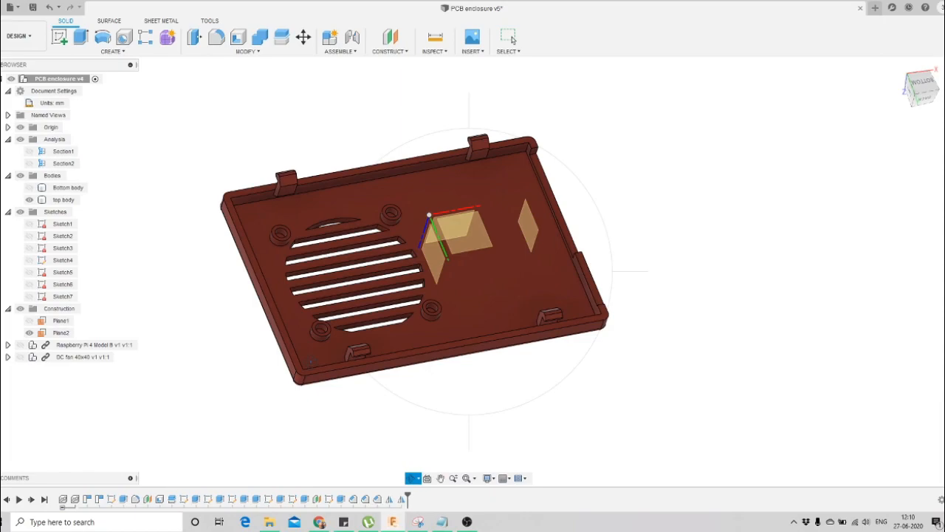
Create a sketch on the top body's rim face and view it straight on
key(Escape)
scroll(229, 201, up, 6)
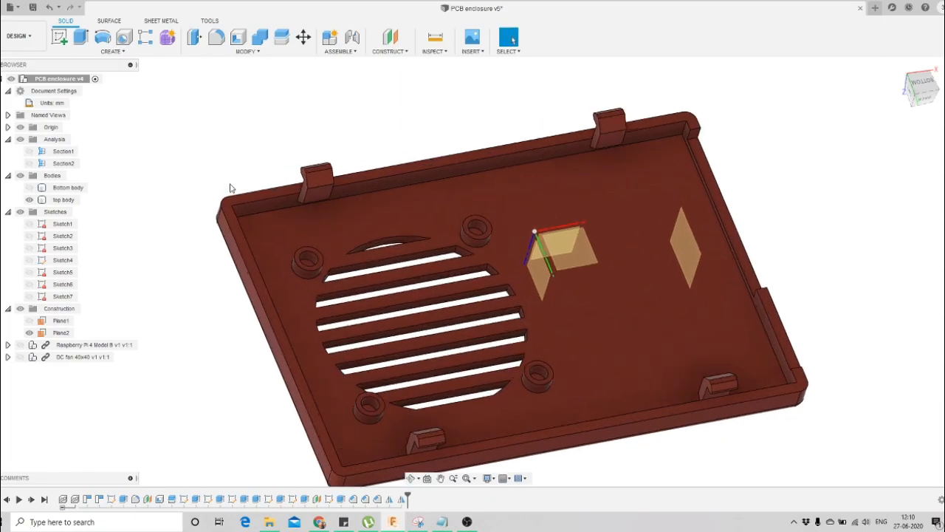
click(231, 206)
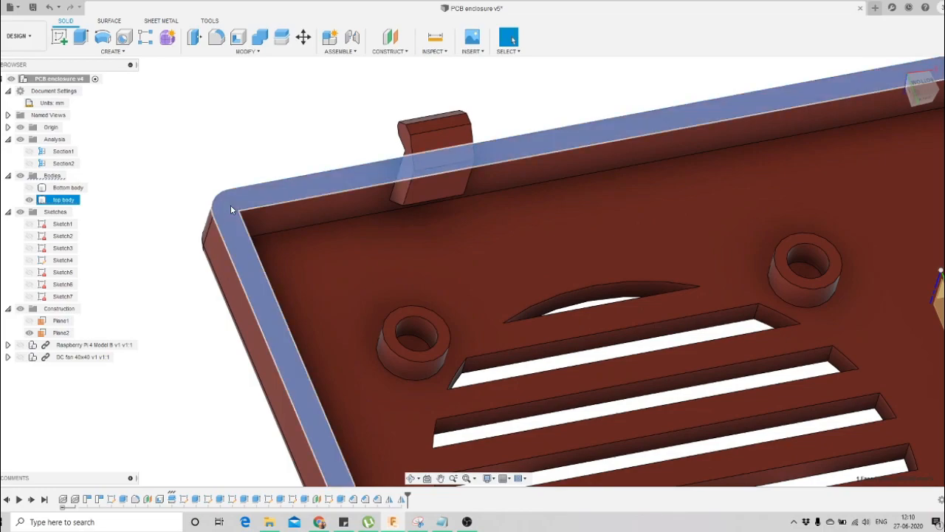
click(59, 38)
scroll(361, 177, down, 6)
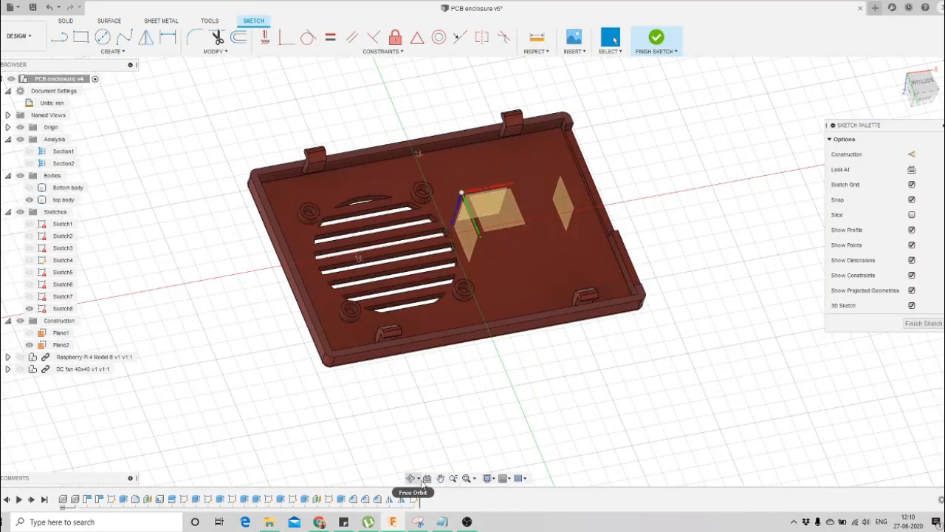
click(427, 479)
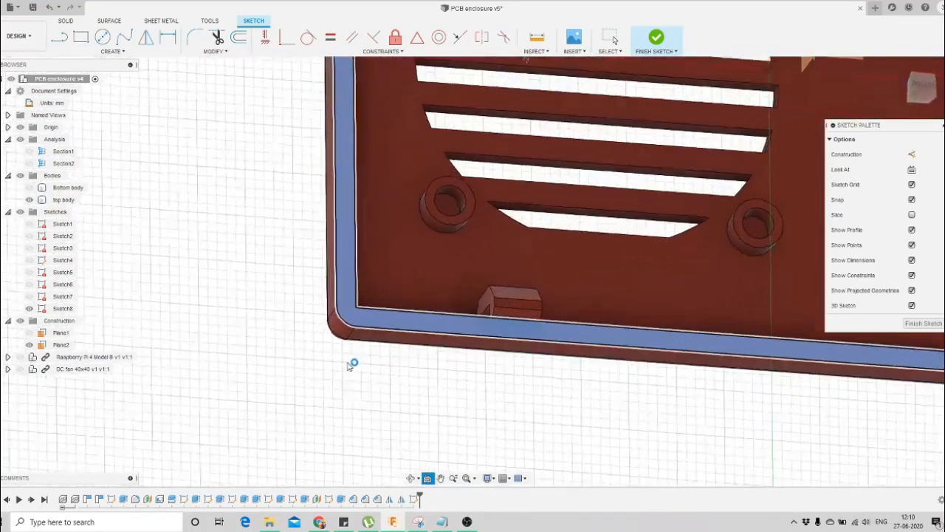
scroll(328, 388, down, 3)
scroll(436, 258, up, 5)
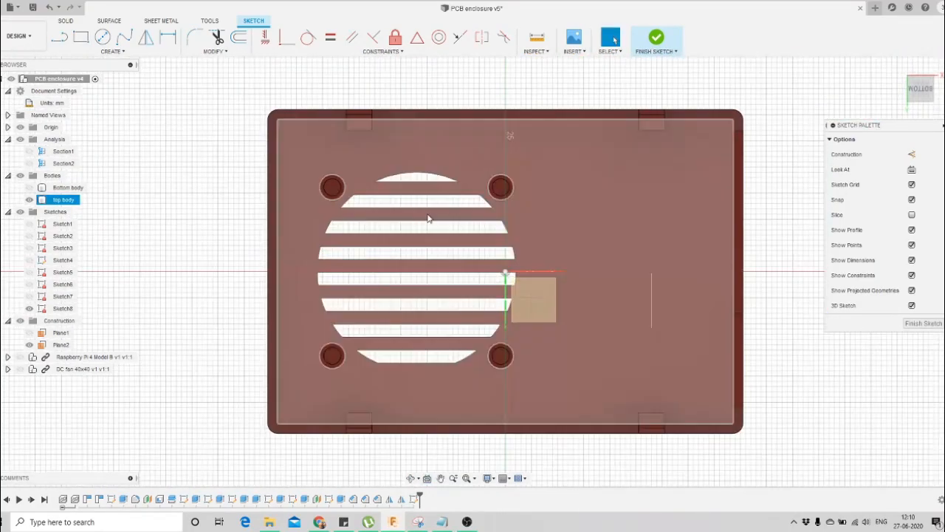
Offset the rim's outer edge 1 mm inward along the top body and finish the sketch
click(238, 38)
scroll(298, 126, up, 4)
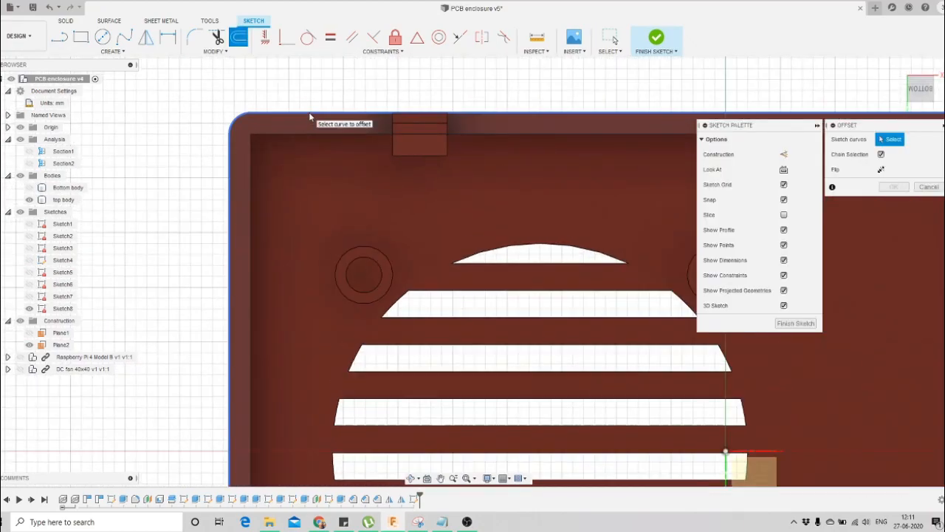
click(310, 114)
drag(308, 104, 309, 125)
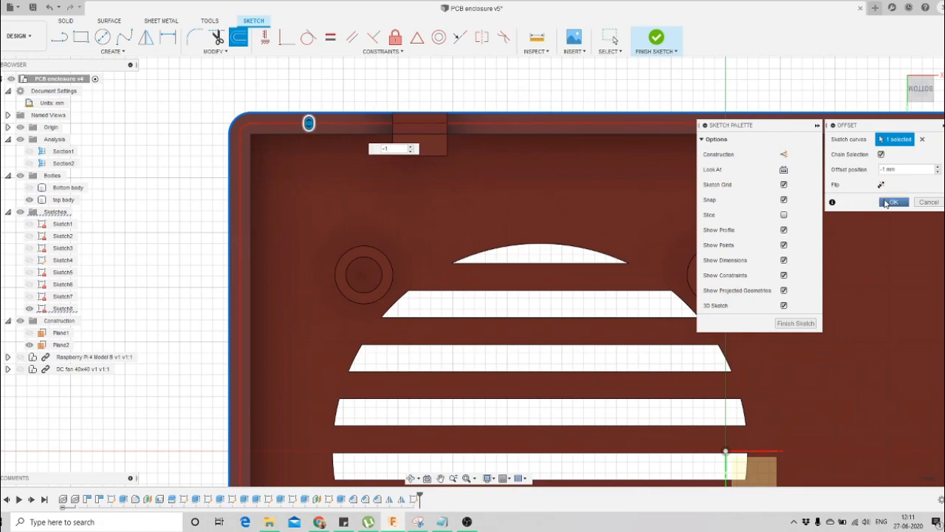
click(891, 202)
scroll(559, 154, down, 5)
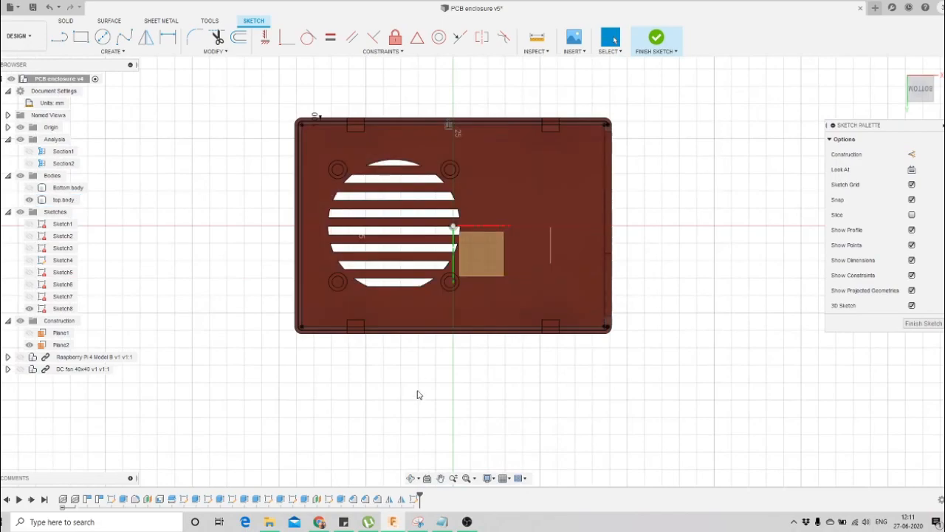
scroll(365, 236, up, 3)
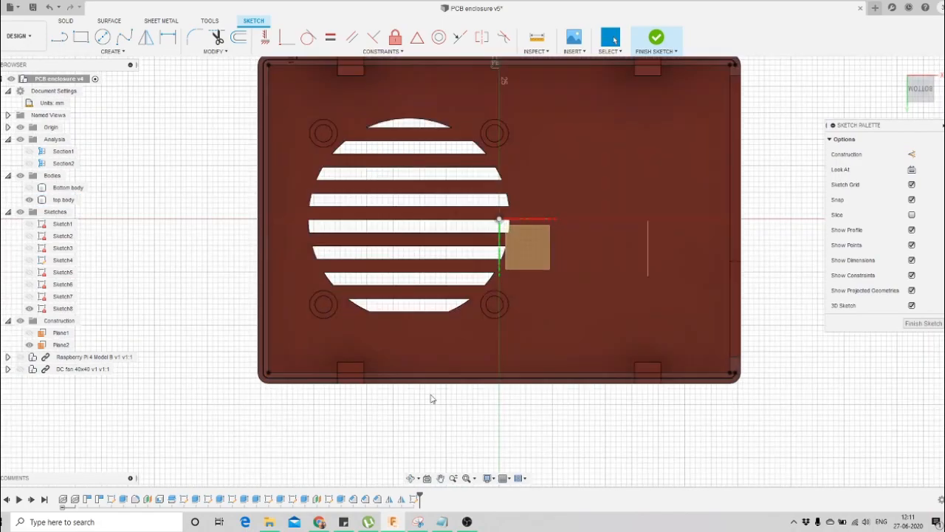
click(411, 479)
scroll(403, 336, down, 2)
scroll(276, 140, up, 3)
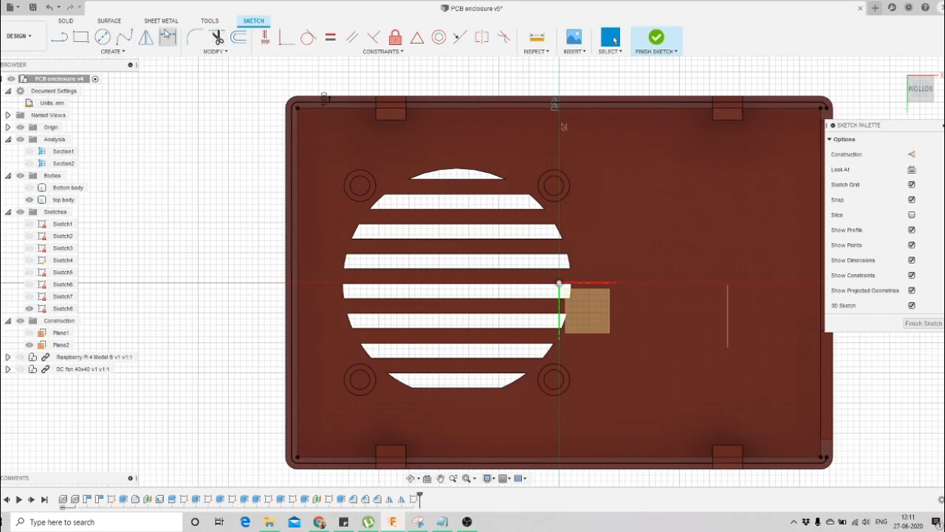
click(657, 38)
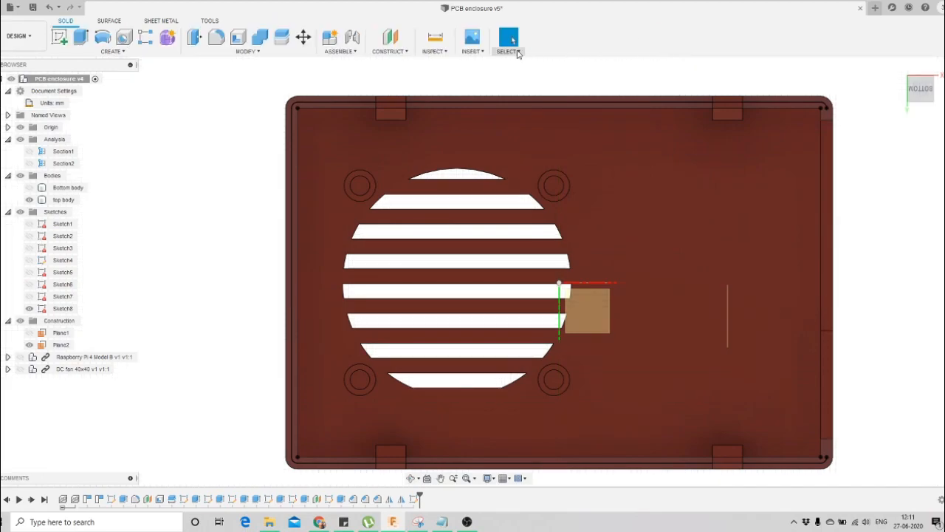
scroll(517, 67, down, 3)
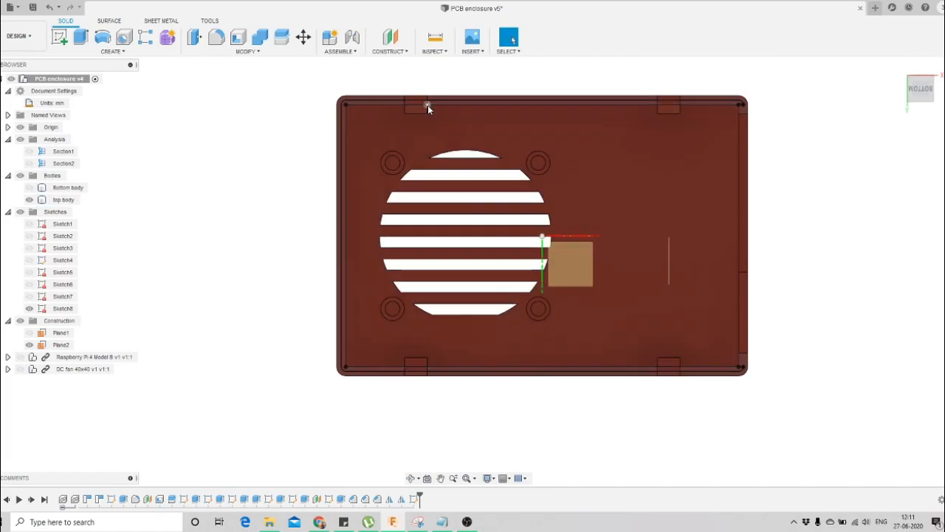
scroll(428, 106, up, 2)
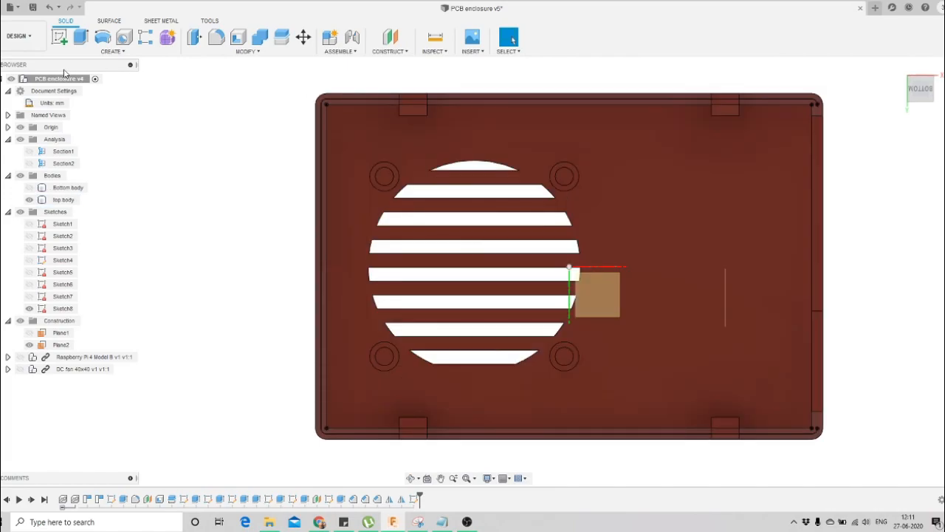
drag(483, 271, 452, 278)
key(Escape)
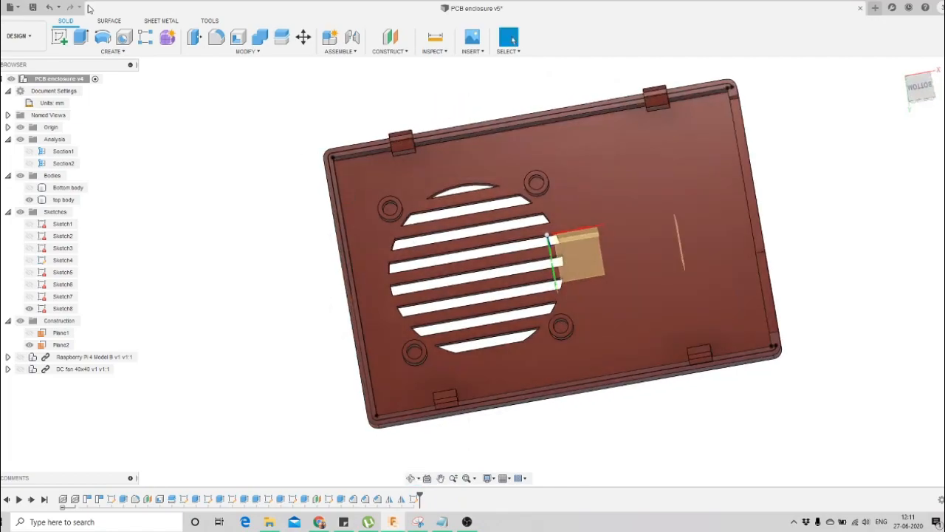
click(81, 37)
scroll(340, 155, up, 5)
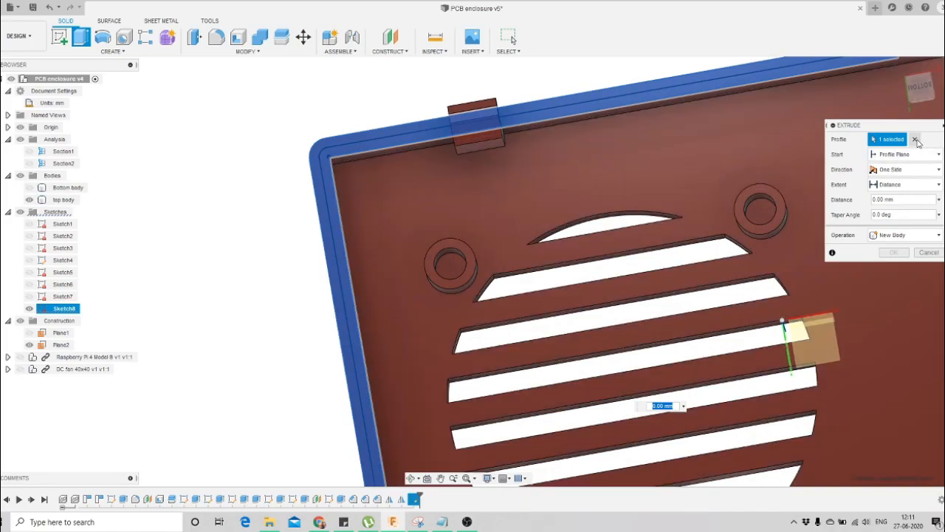
click(915, 140)
scroll(318, 133, down, 5)
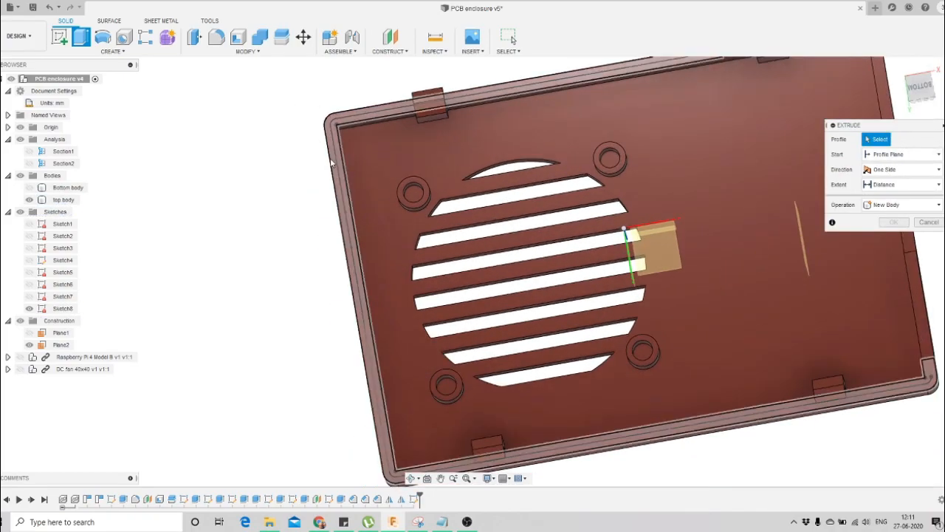
scroll(335, 140, up, 3)
scroll(347, 128, down, 5)
scroll(730, 66, up, 2)
scroll(729, 63, down, 3)
scroll(695, 78, up, 5)
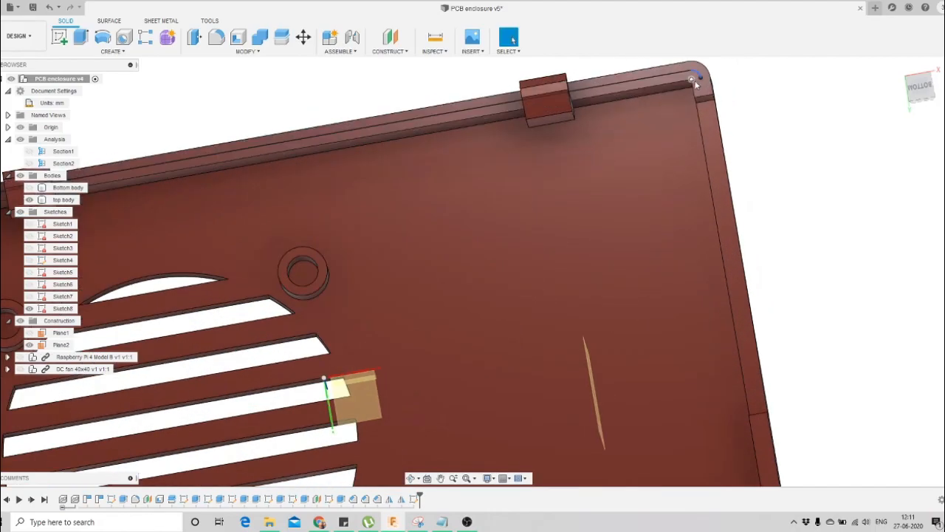
key(Escape)
Edit the rim sketch and offset the short outer line at one corner of the notched side 1 mm inward
scroll(699, 94, down, 2)
scroll(699, 95, down, 4)
scroll(724, 342, up, 7)
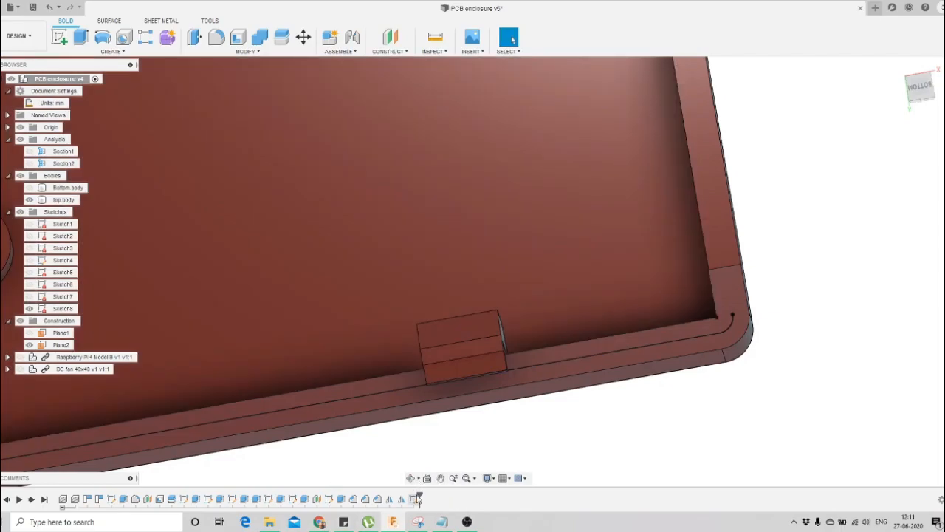
double_click(416, 499)
click(712, 382)
click(239, 41)
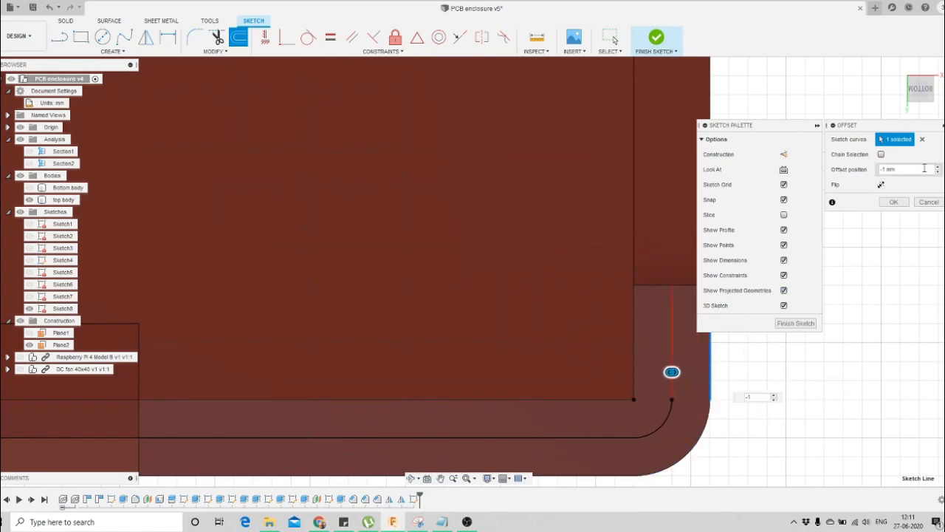
click(894, 202)
scroll(654, 389, down, 5)
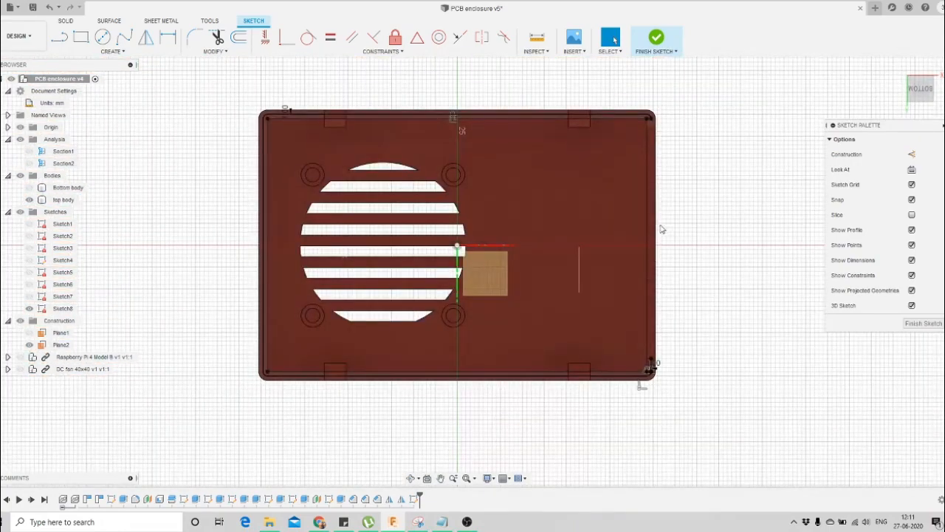
Offset the short outer line at the notched side's other corner 1 mm inward and finish the sketch
scroll(654, 111, up, 3)
scroll(654, 111, up, 4)
click(649, 148)
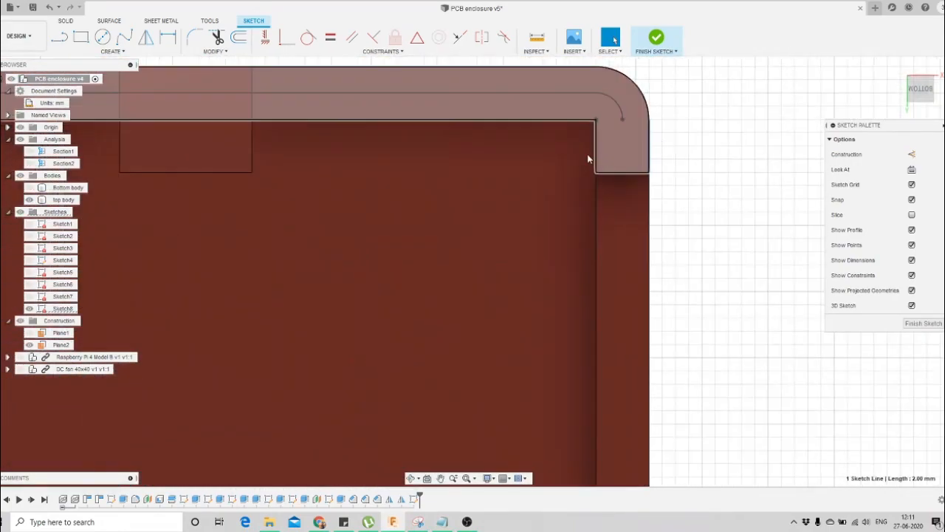
click(239, 38)
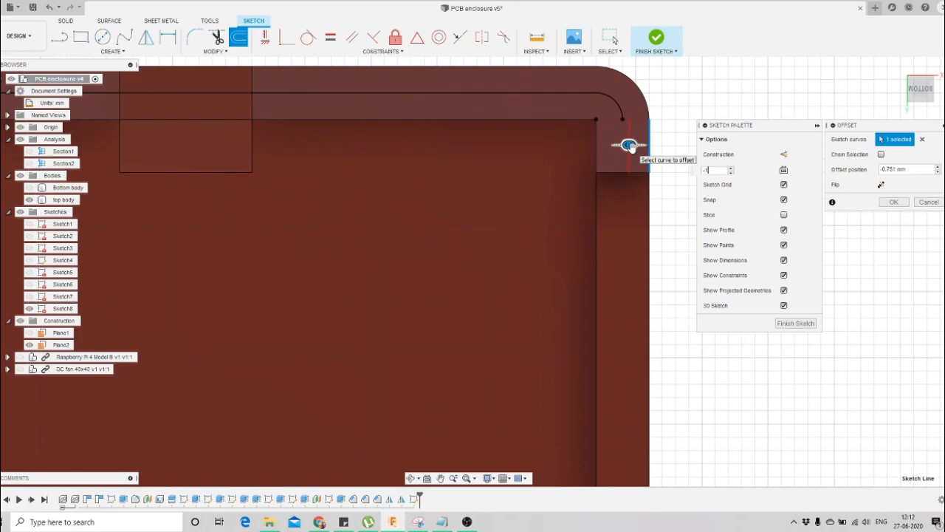
click(894, 203)
scroll(536, 152, down, 8)
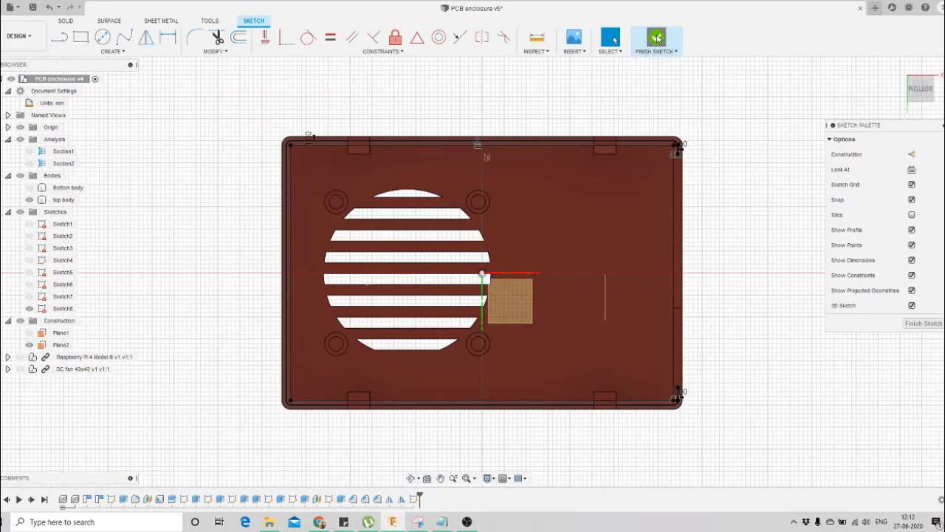
click(657, 38)
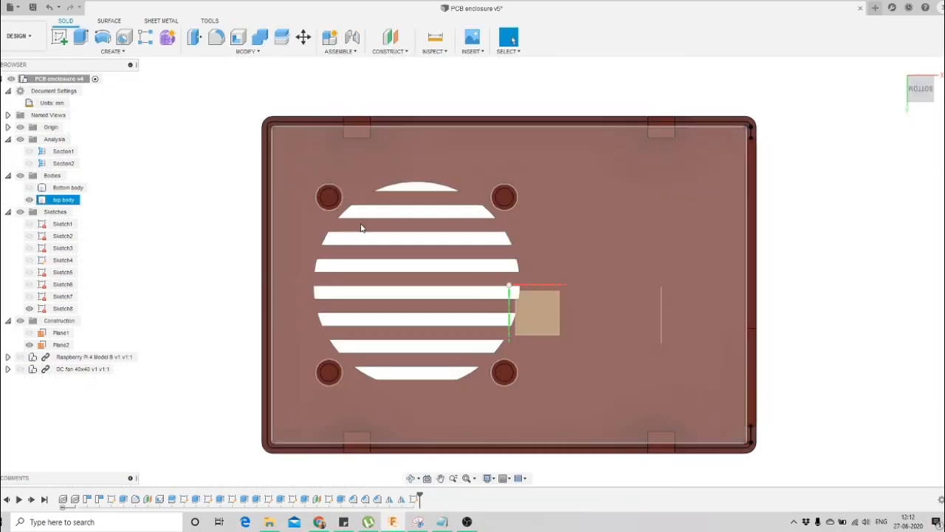
Extrude the inner strip of the top body's rim sketch -1 mm as a cut
click(411, 478)
drag(354, 199, 328, 261)
click(79, 37)
scroll(305, 158, up, 5)
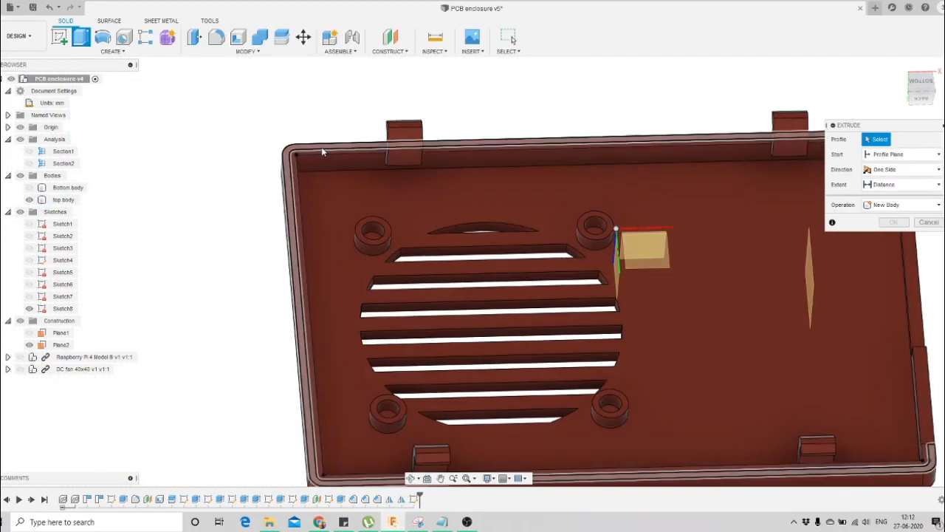
click(304, 158)
scroll(305, 158, down, 5)
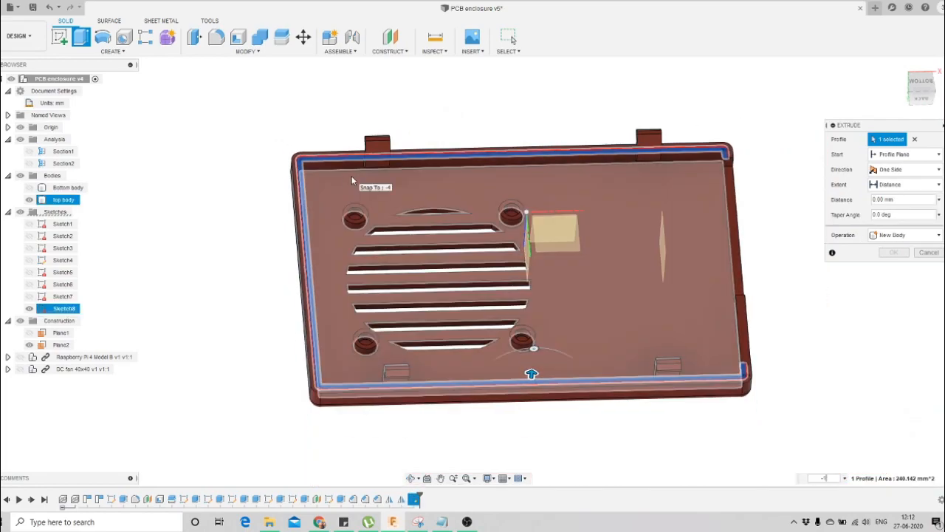
key(Return)
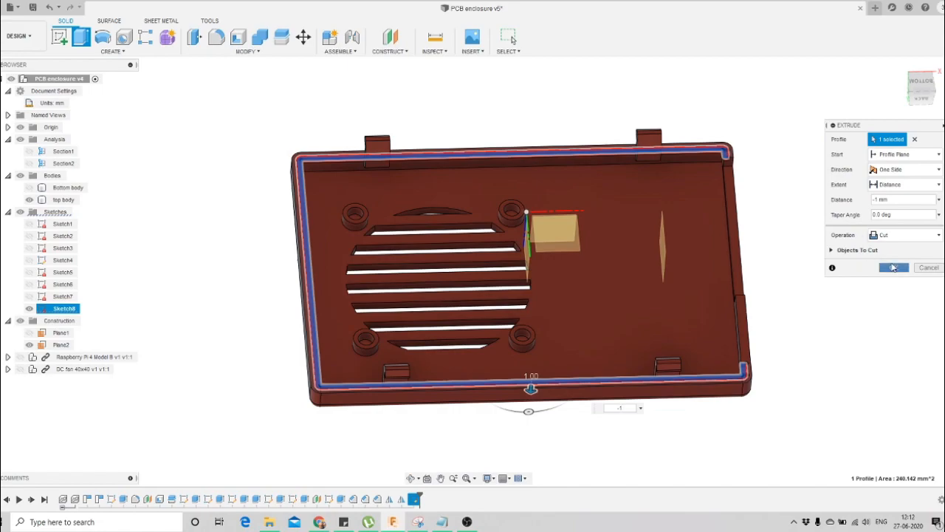
click(894, 267)
Hide the origin planes and axes around the top body
scroll(672, 244, up, 5)
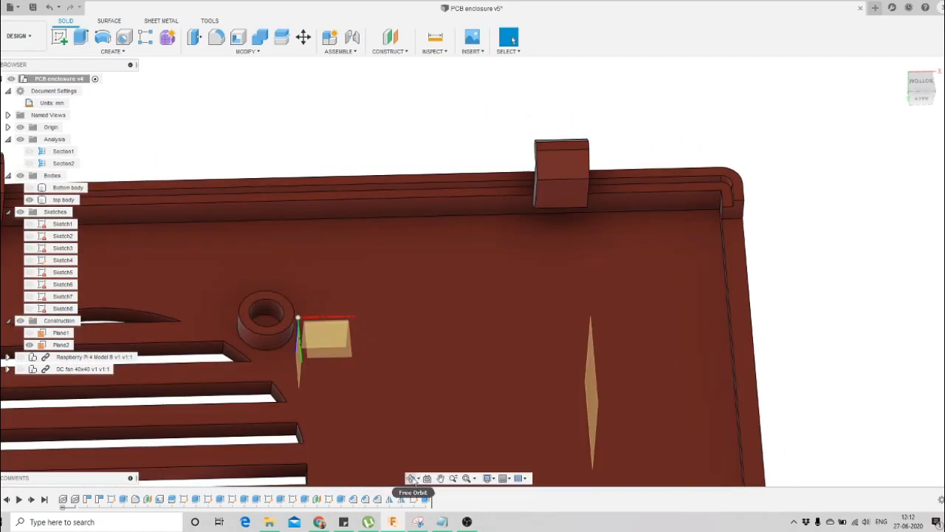
click(412, 478)
scroll(660, 136, down, 3)
drag(659, 136, 593, 158)
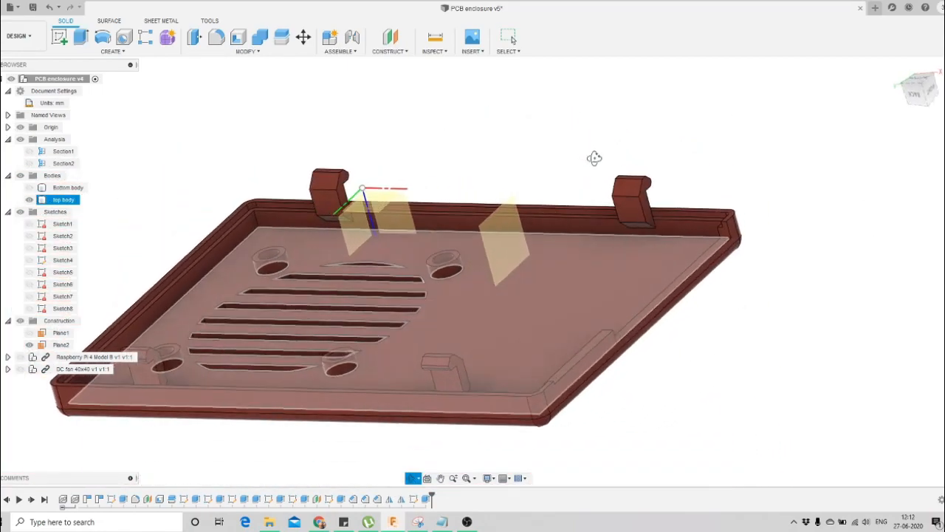
shift+middle_drag(593, 158, 607, 171)
click(21, 128)
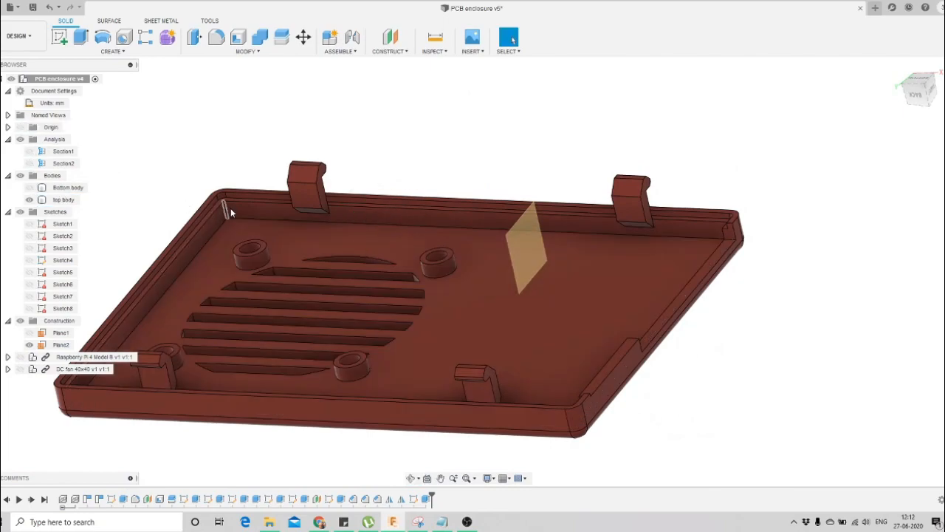
Examine the cut along the top body's rim and corners from several angles
scroll(244, 194, up, 5)
scroll(443, 170, down, 5)
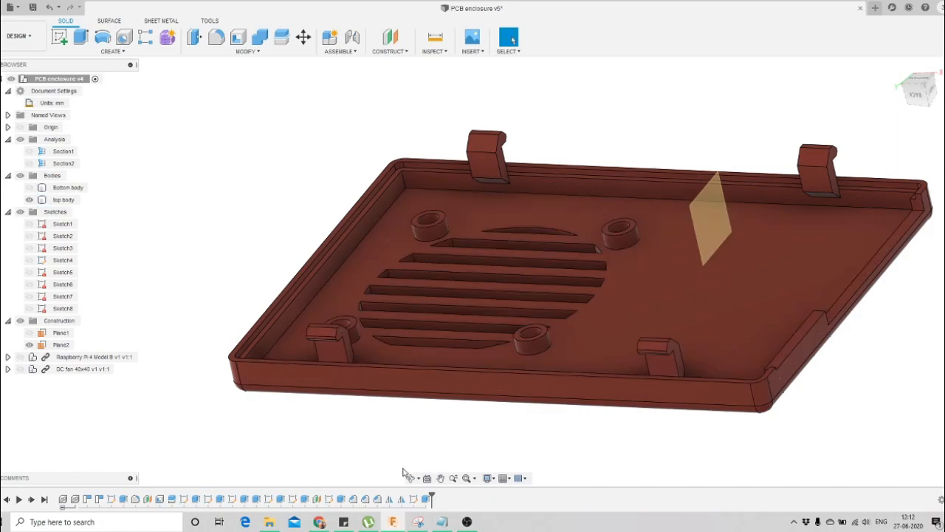
click(413, 480)
drag(531, 325, 384, 325)
scroll(759, 170, up, 3)
scroll(727, 175, down, 3)
drag(500, 303, 588, 329)
click(509, 39)
scroll(354, 329, up, 3)
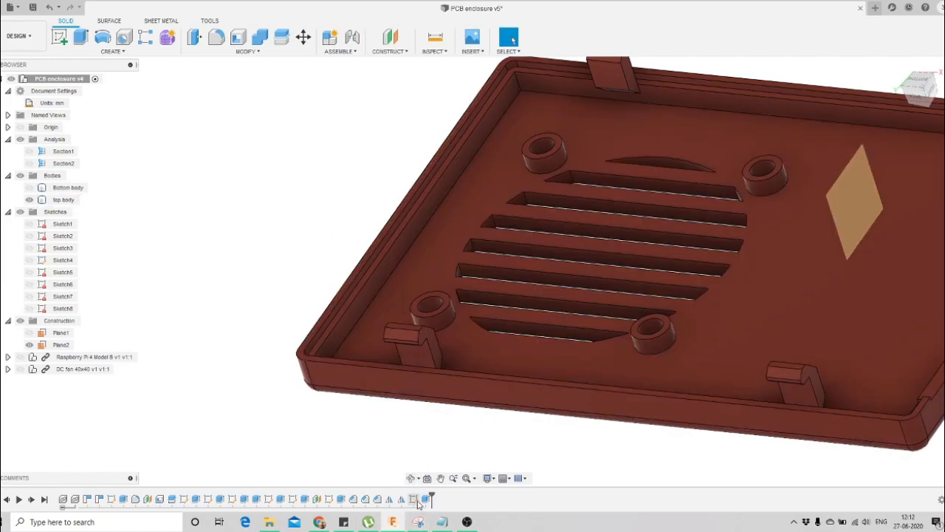
Edit the top body's rim cut and replace its inner profile with the outer rim strip
double_click(415, 500)
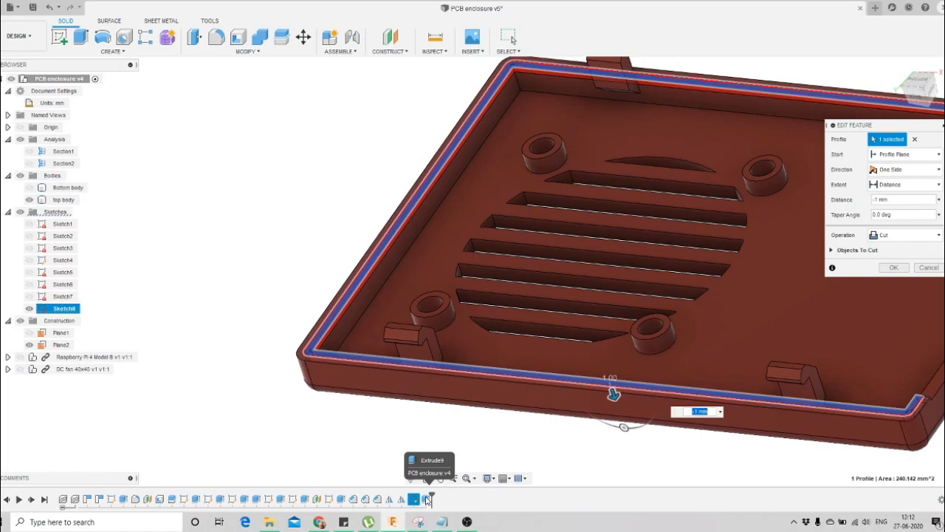
click(915, 139)
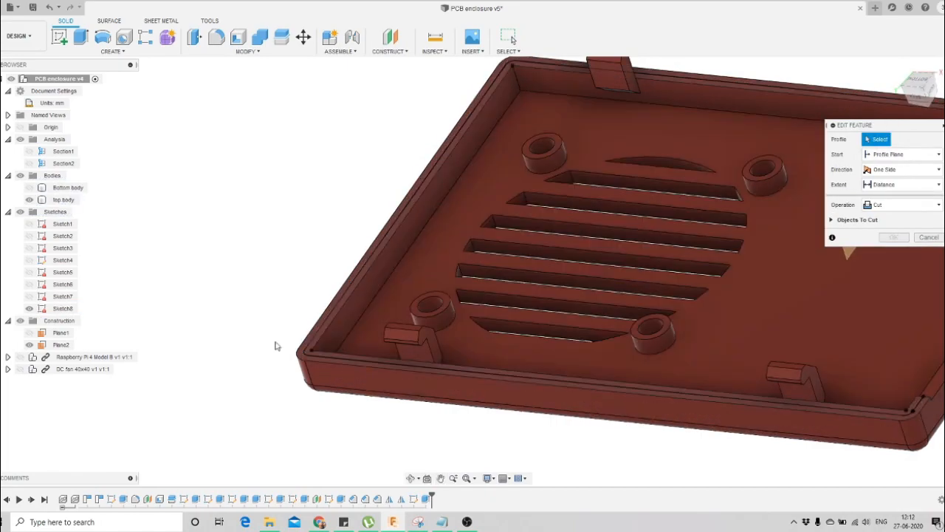
scroll(284, 348, up, 4)
click(340, 356)
scroll(265, 342, down, 5)
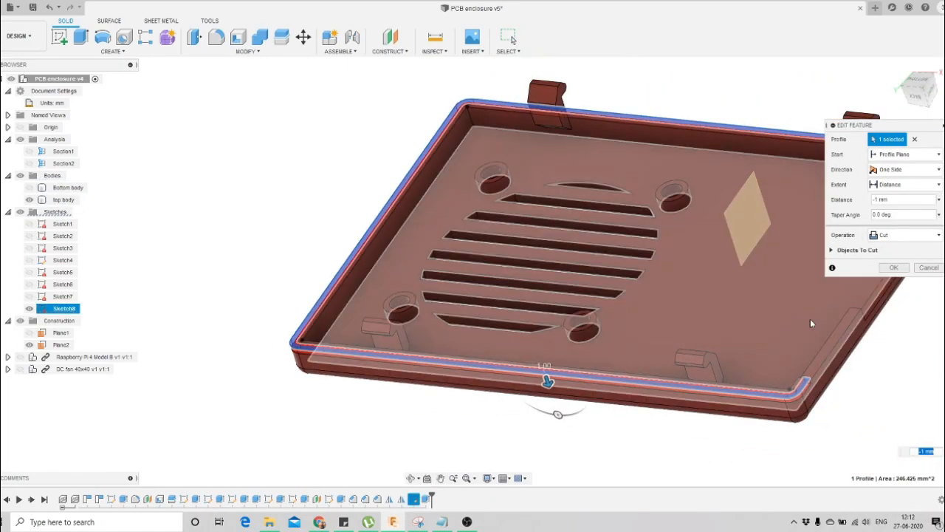
key(Return)
Examine the stepped outer rim of the top body, including the corners at the notched side
scroll(852, 327, up, 5)
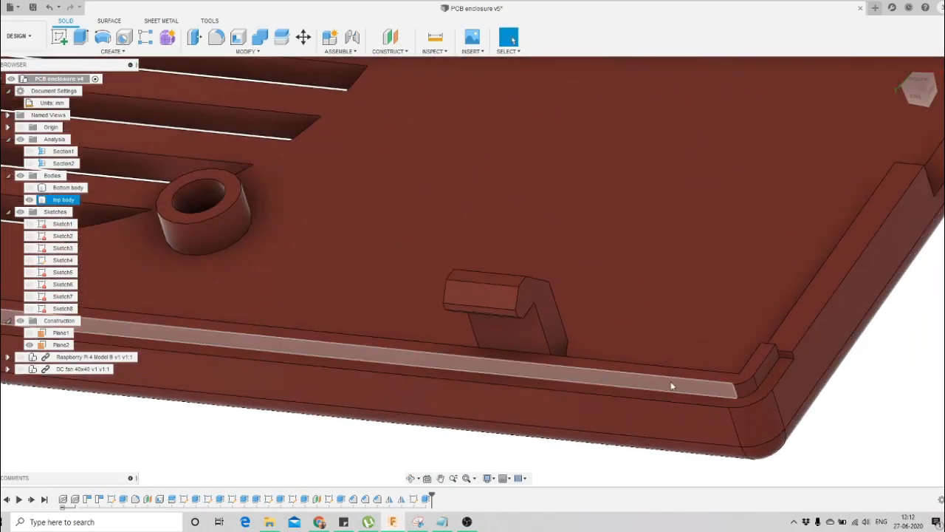
scroll(683, 390, down, 3)
click(412, 480)
scroll(628, 332, down, 3)
mouse_move(644, 364)
mouse_down()
mouse_move(631, 325)
mouse_move(611, 325)
mouse_move(637, 347)
mouse_up()
scroll(625, 336, down, 2)
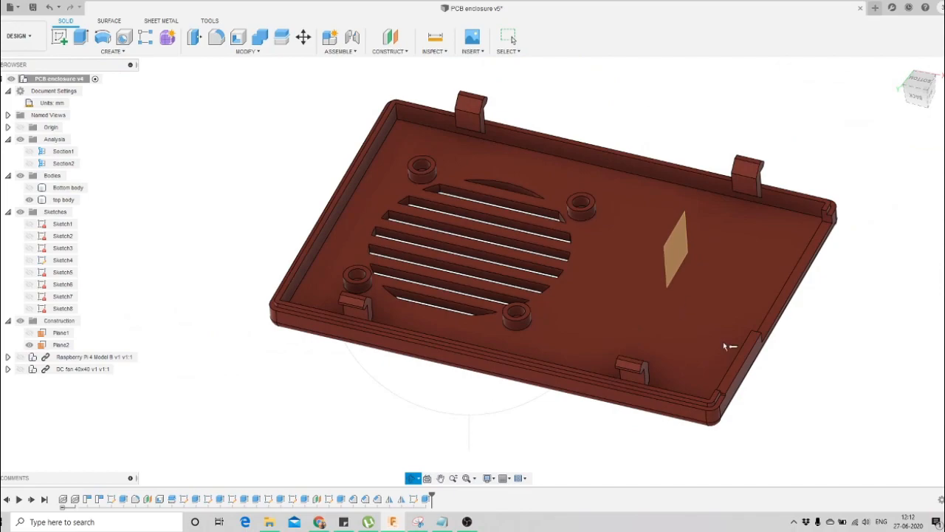
scroll(698, 367, up, 3)
scroll(687, 359, down, 3)
scroll(788, 215, up, 3)
scroll(780, 190, down, 5)
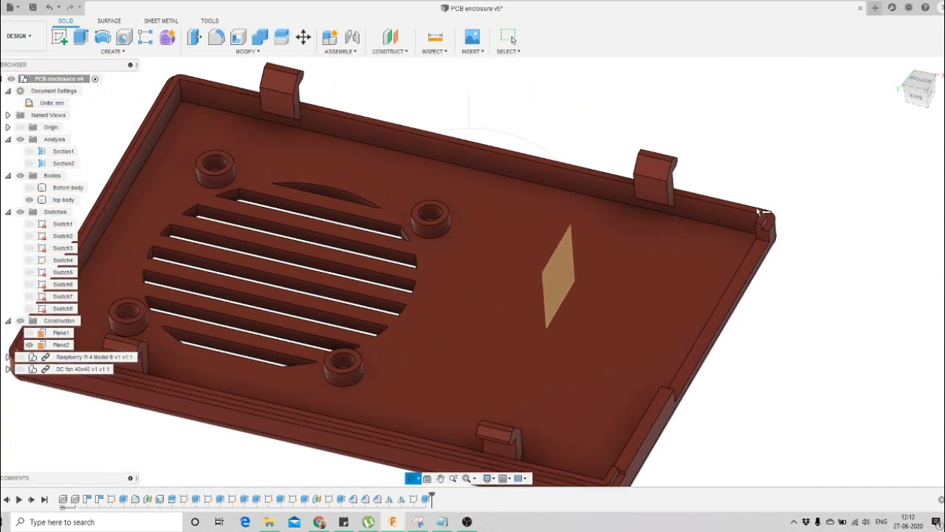
drag(643, 377, 436, 155)
scroll(510, 290, down, 2)
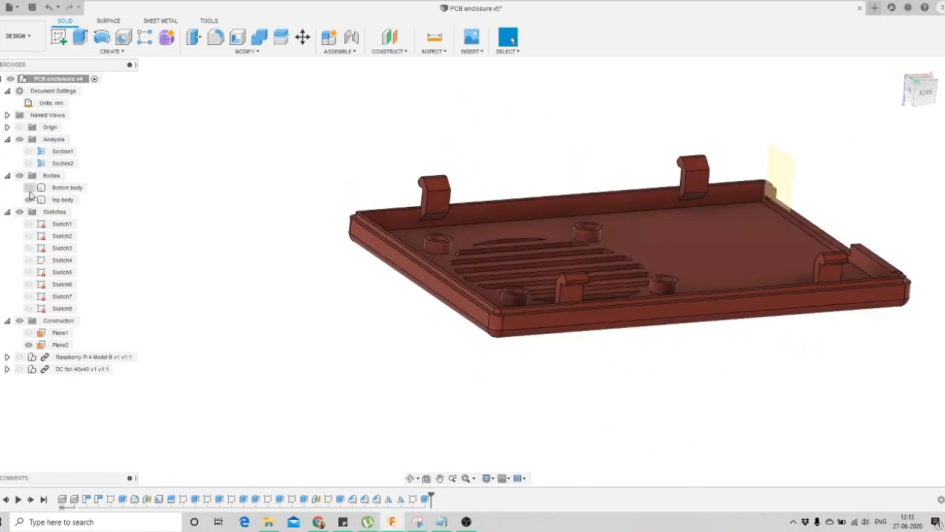
Show the bottom body, hide the top body, and turn the bottom body's open side into view
click(30, 190)
click(29, 200)
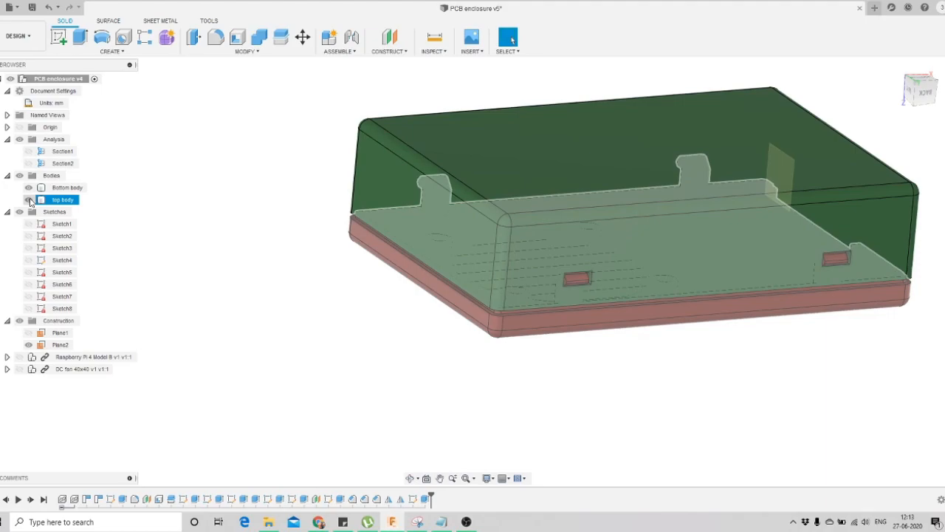
click(29, 201)
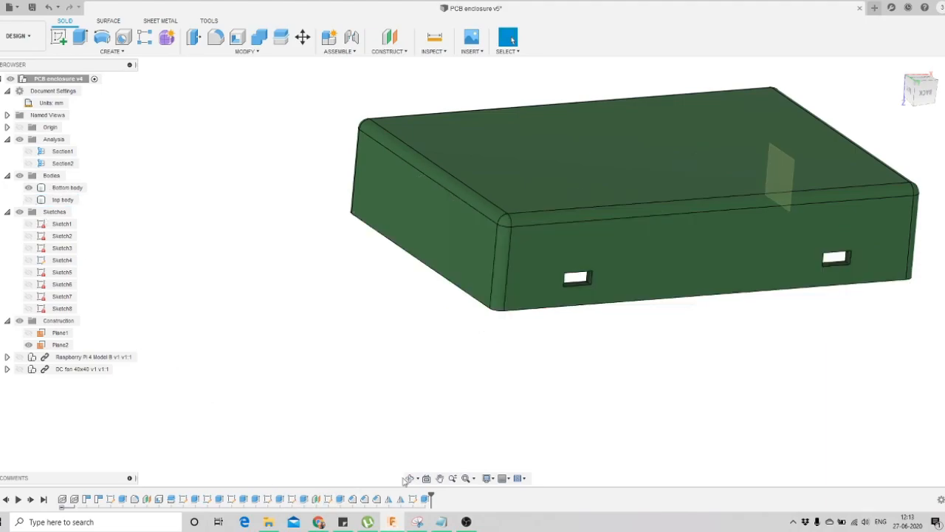
scroll(459, 295, down, 2)
shift+middle_drag(459, 295, 504, 175)
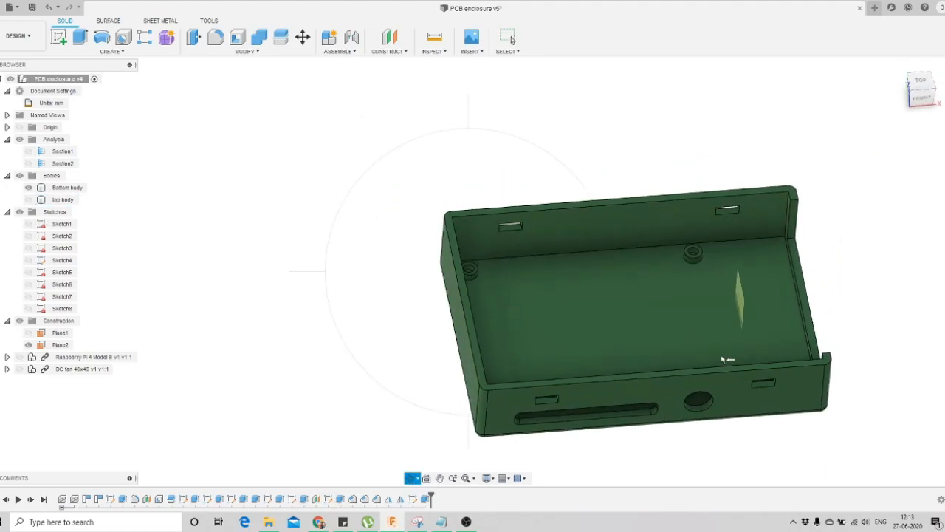
scroll(528, 305, up, 2)
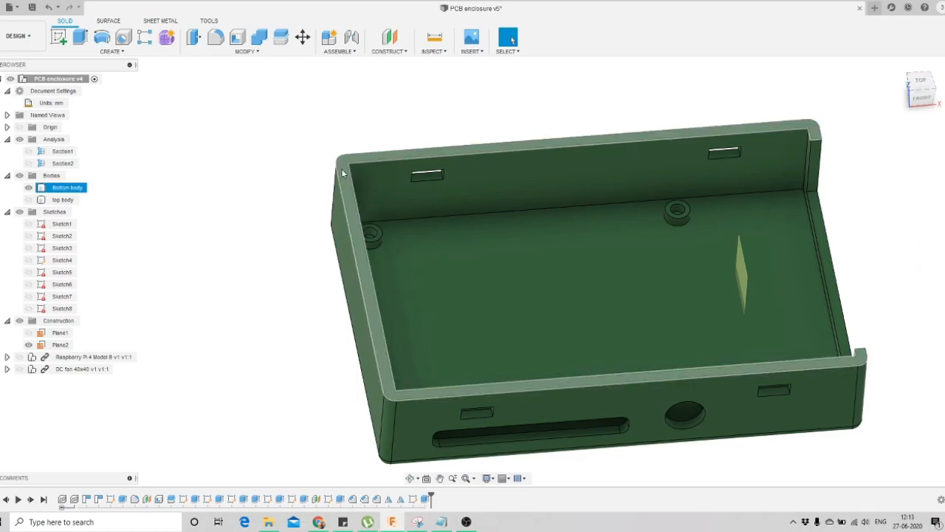
Create a sketch on the bottom body's rim face and view it straight on
click(341, 173)
click(59, 36)
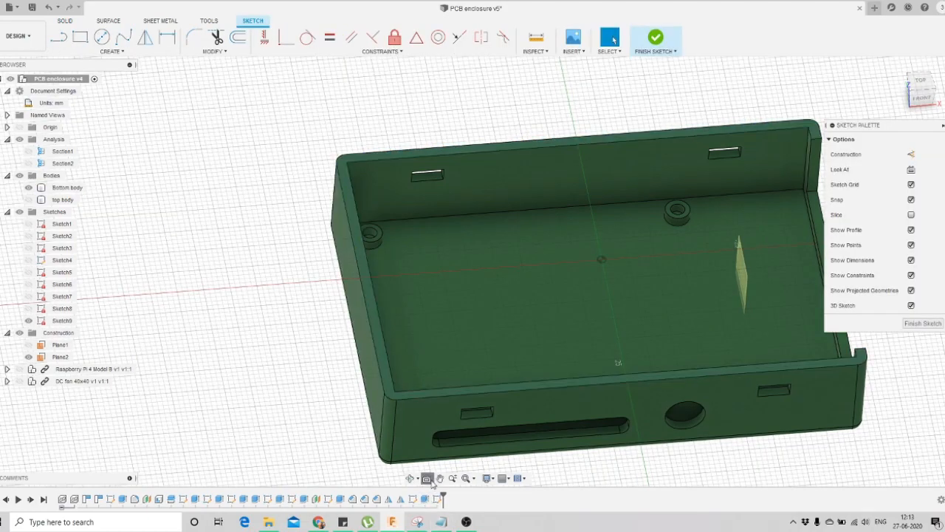
click(394, 394)
scroll(551, 244, down, 4)
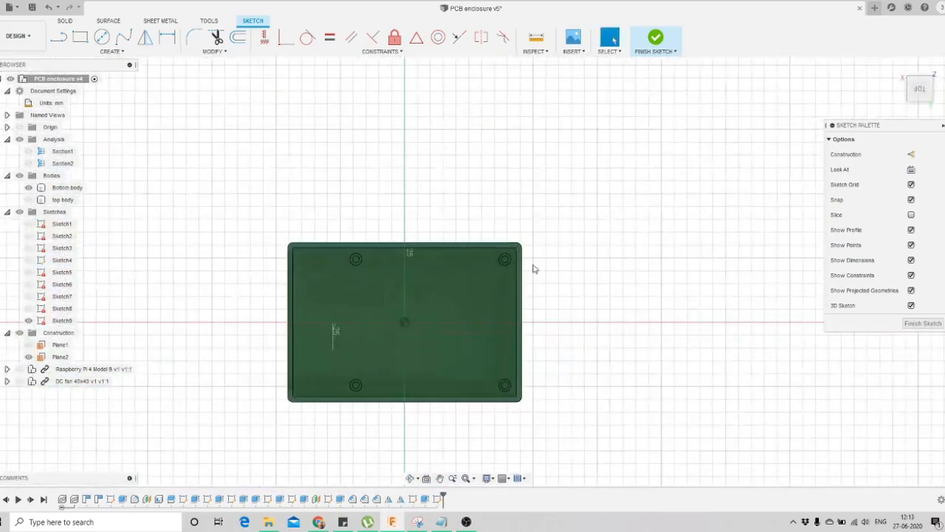
scroll(380, 392, up, 3)
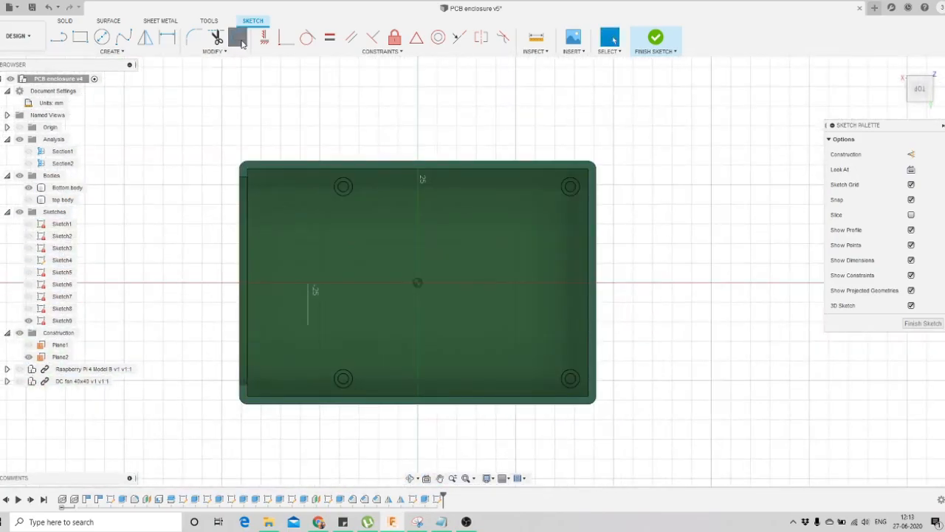
Offset the chained outer edge of the bottom body's rim 1 mm inward
click(238, 38)
scroll(326, 171, up, 2)
click(337, 151)
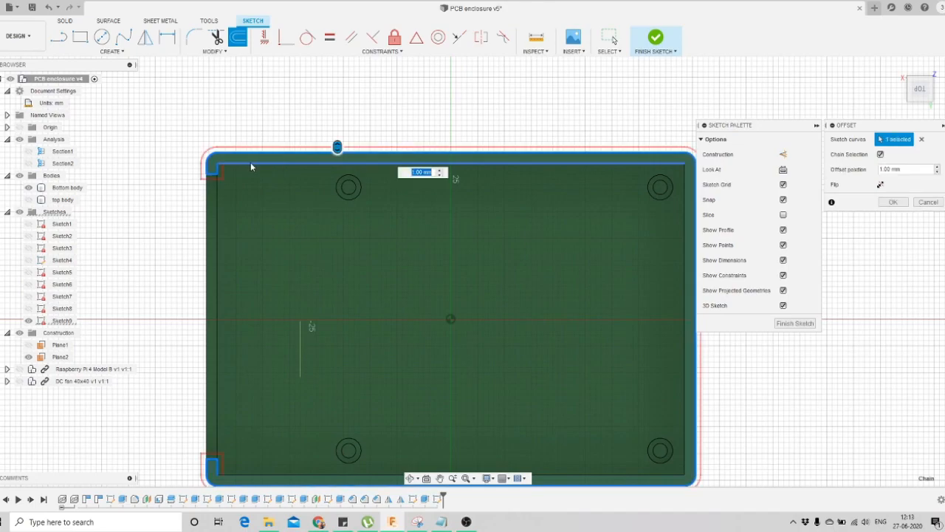
text(-)
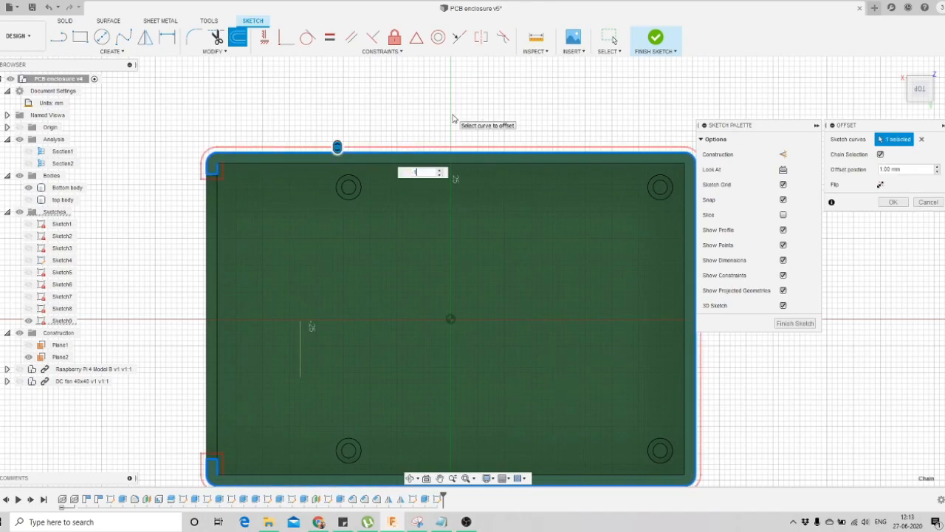
text(1)
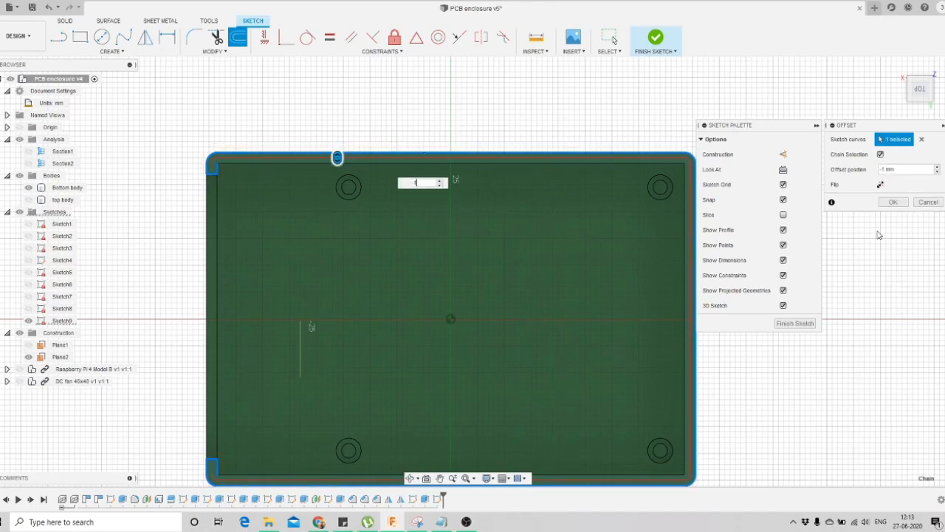
click(892, 202)
Offset the short outer line at one corner of the bottom body's open side 1 mm inward, without chain selection
scroll(217, 182, up, 5)
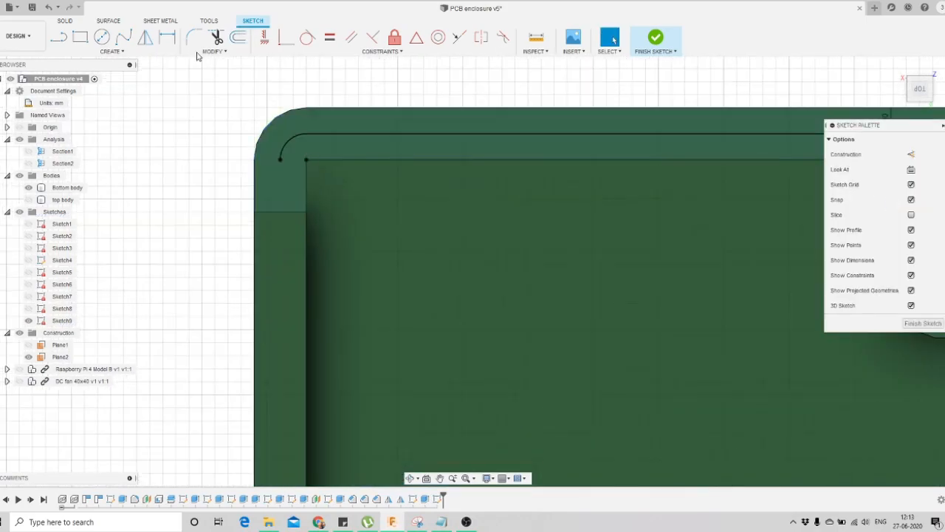
click(238, 38)
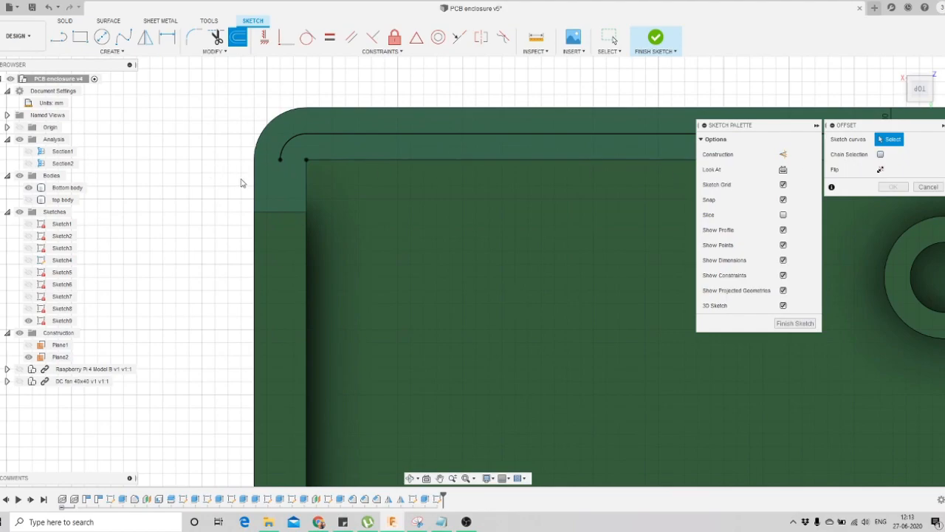
click(254, 190)
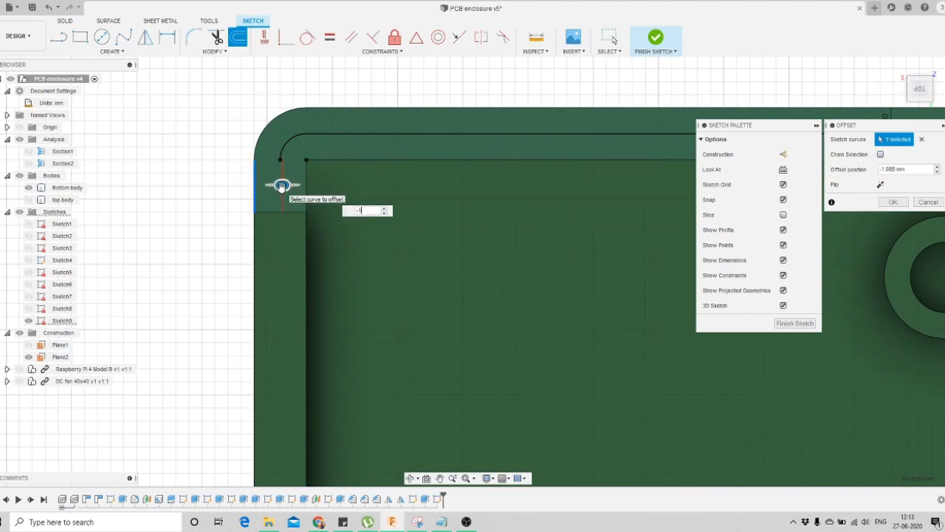
click(893, 202)
Offset the short outer line at the open side's other corner 1 mm inward and finish the bottom body's rim sketch
scroll(351, 106, down, 10)
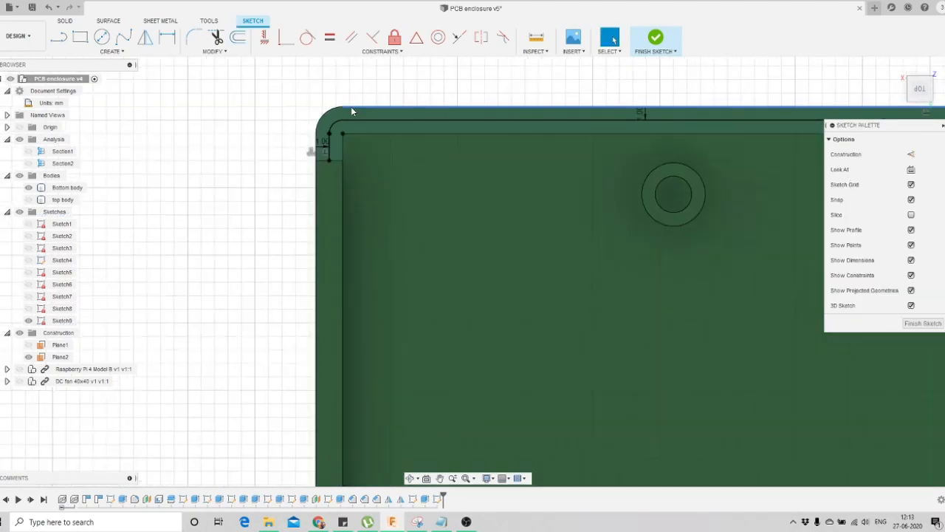
scroll(353, 372, up, 5)
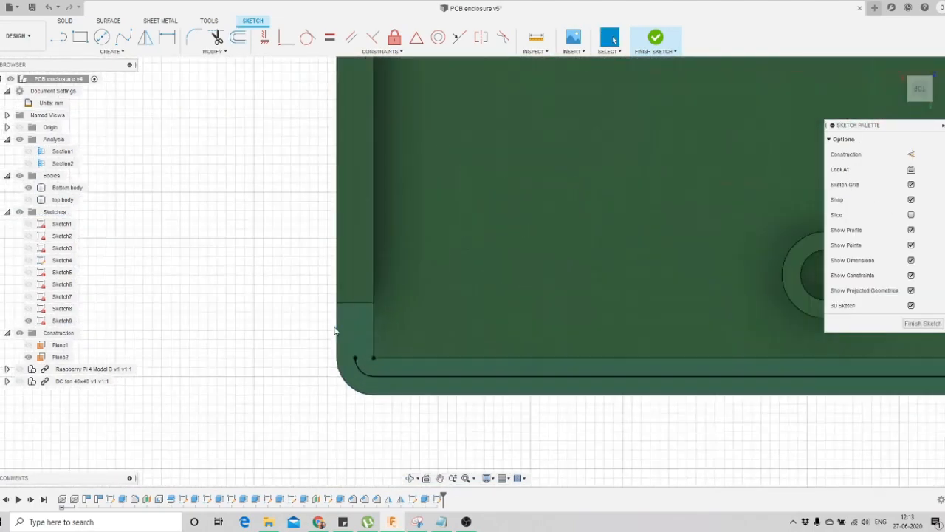
click(231, 44)
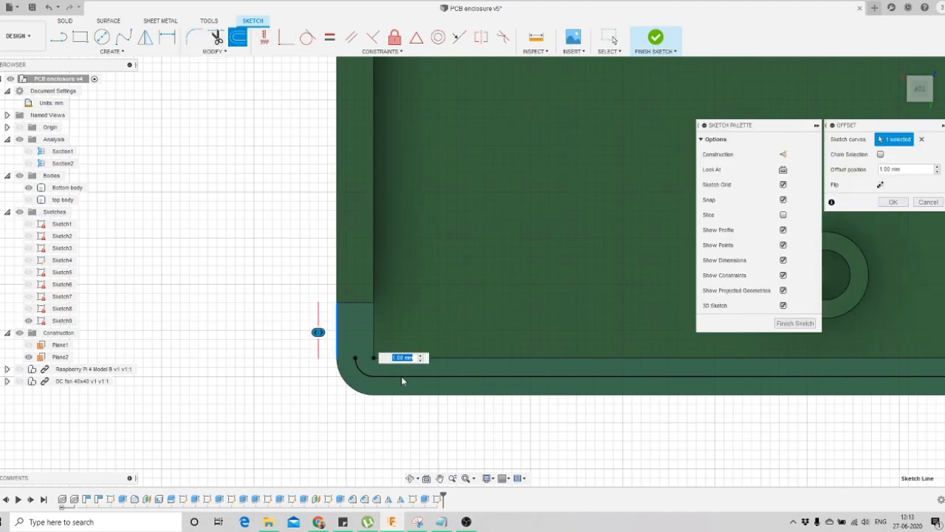
drag(317, 339, 344, 333)
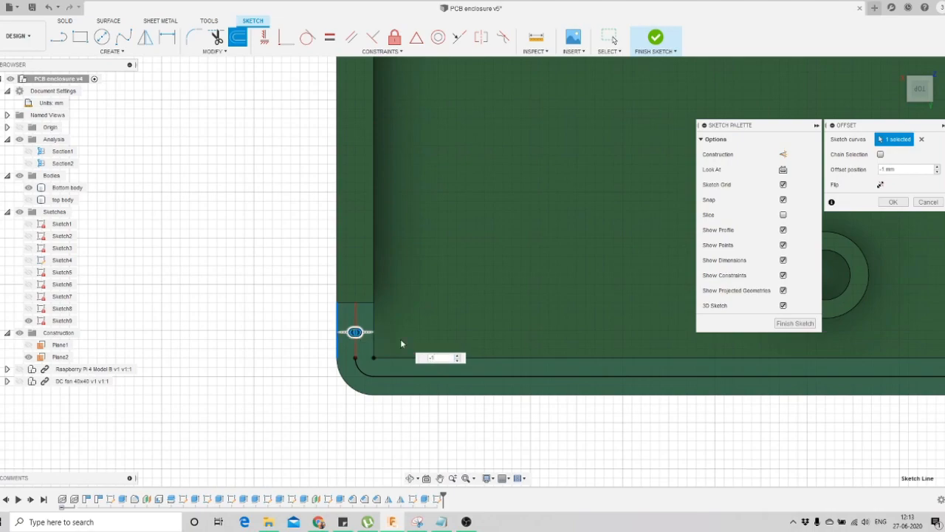
click(929, 202)
scroll(317, 407, down, 6)
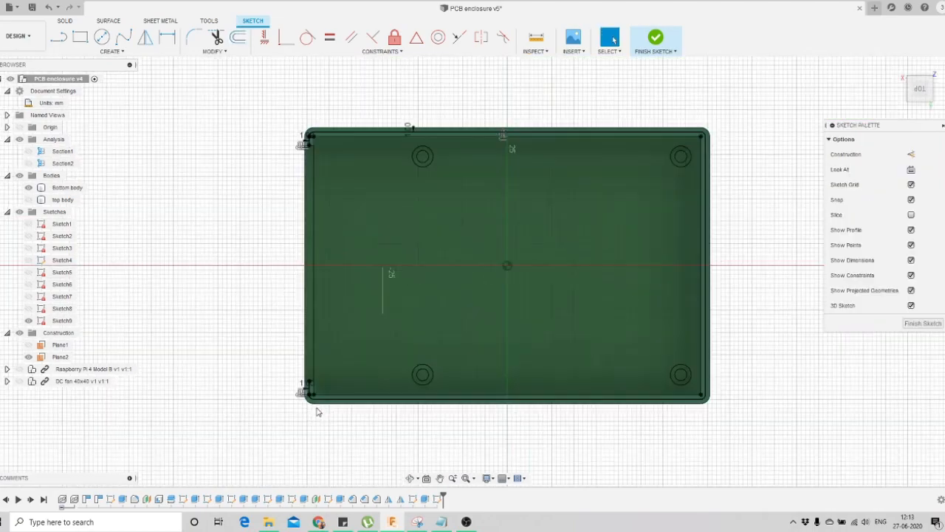
scroll(366, 414, up, 2)
click(410, 478)
drag(584, 311, 629, 110)
click(647, 43)
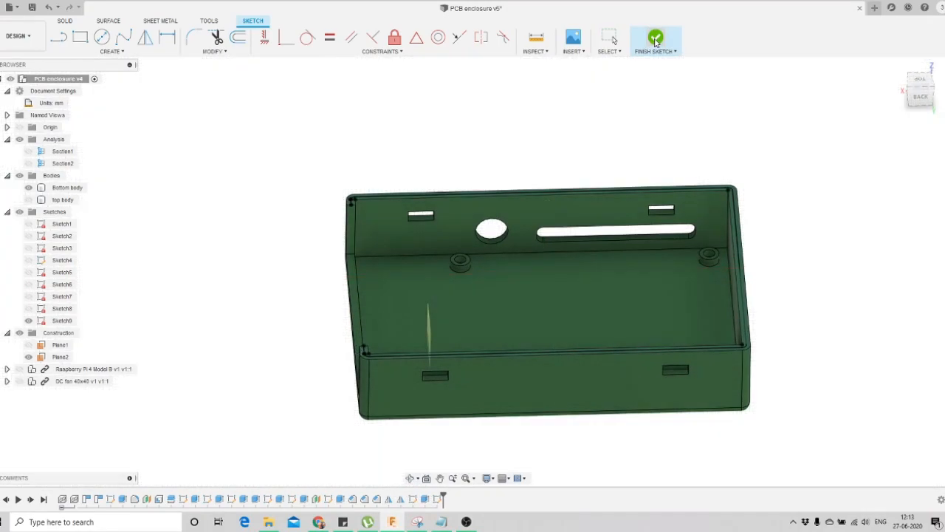
Extrude the bottom body's outlined rim profile as a cut by -1 mm to form the stepped lip
click(80, 37)
scroll(376, 239, up, 5)
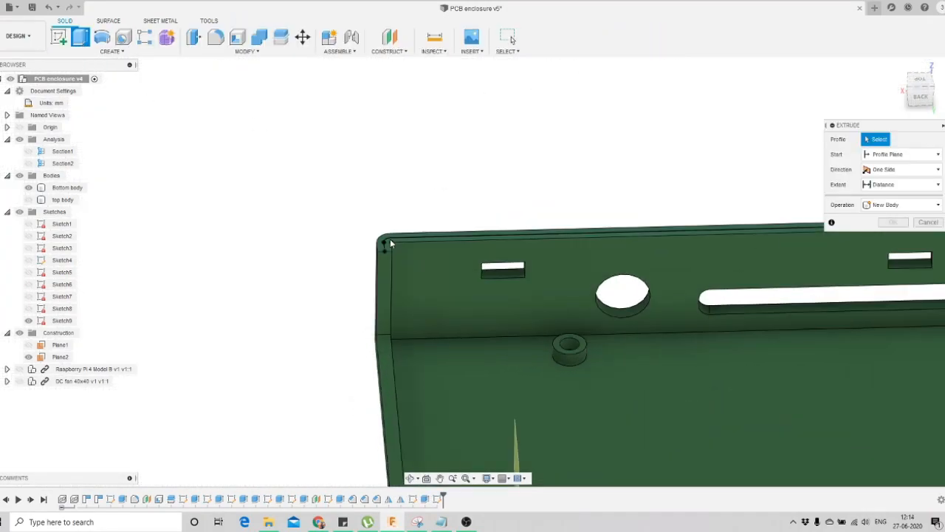
click(368, 235)
scroll(367, 235, down, 5)
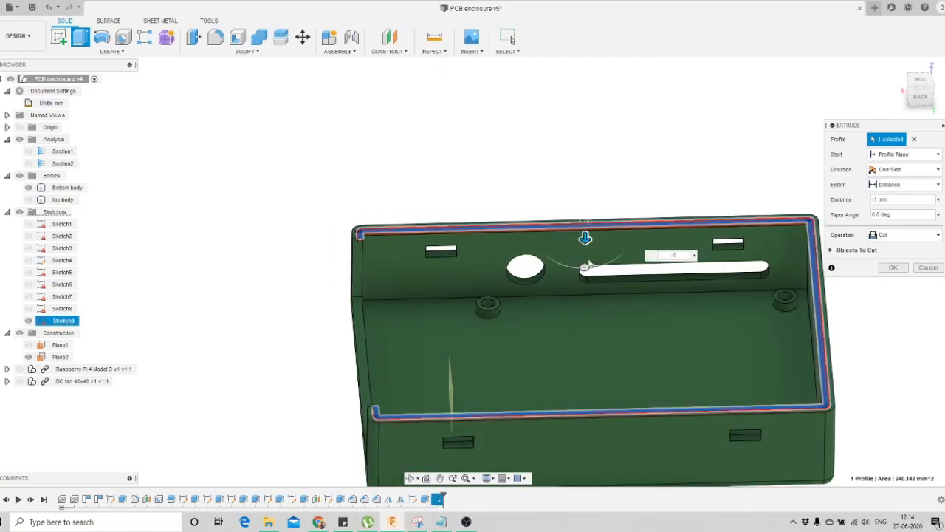
click(893, 268)
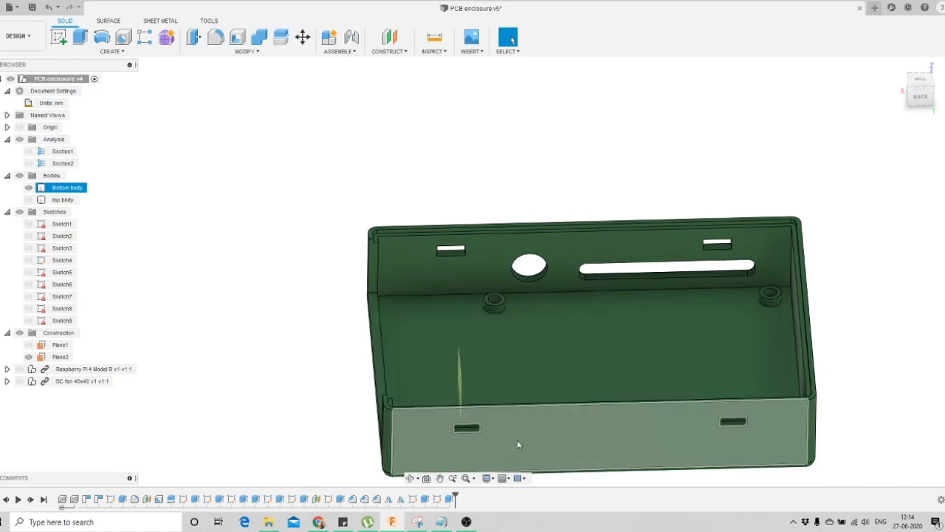
Show the top body again and examine how the two enclosure halves meet along the rim
click(409, 479)
drag(532, 295, 184, 356)
key(Escape)
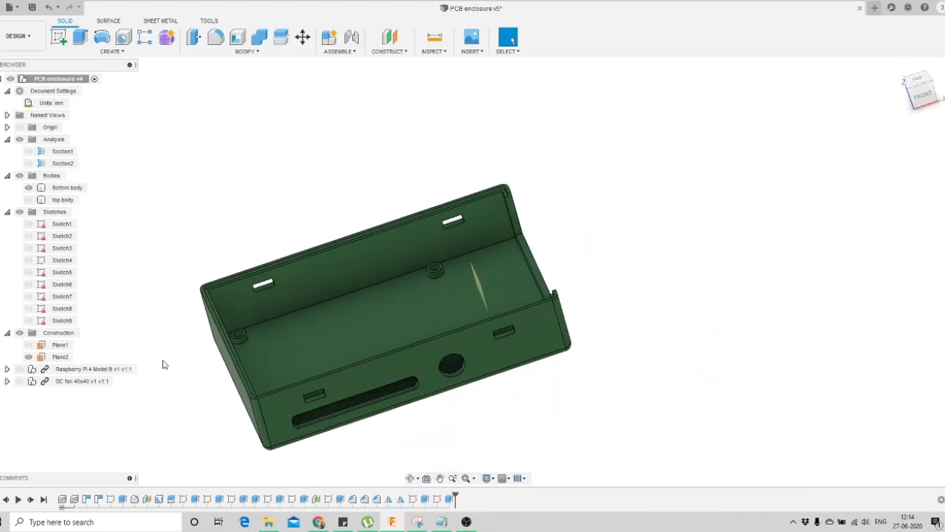
click(28, 199)
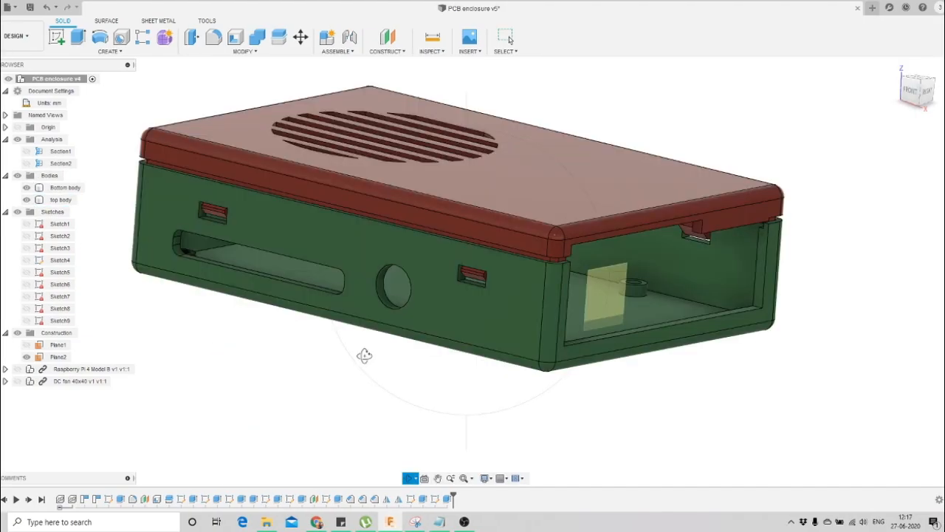
drag(363, 354, 343, 322)
scroll(459, 267, up, 2)
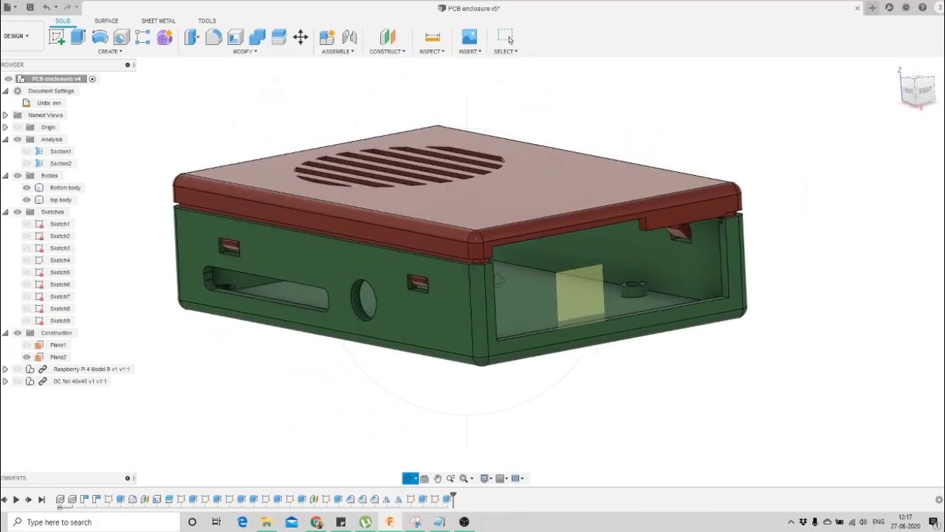
scroll(473, 273, down, 3)
drag(438, 266, 454, 277)
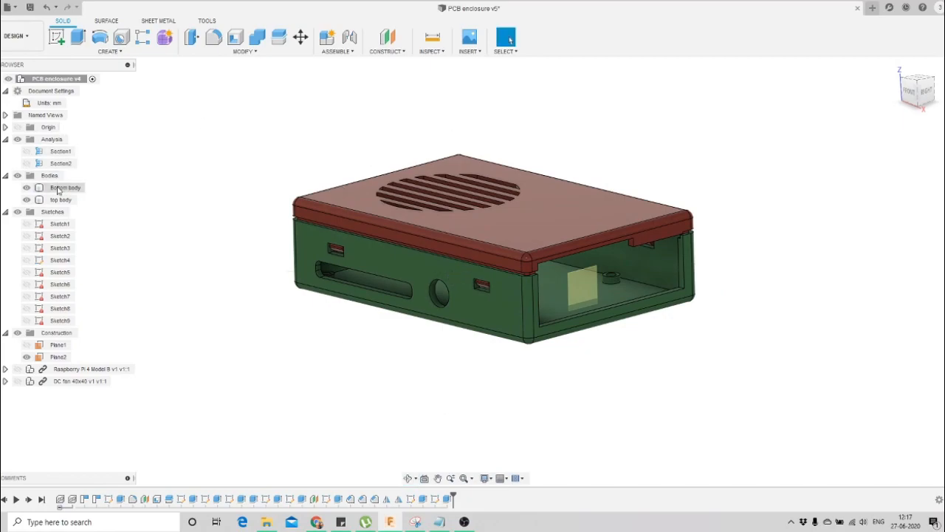
Move the top body by -1 mm along Z onto the bottom body's rim
click(61, 199)
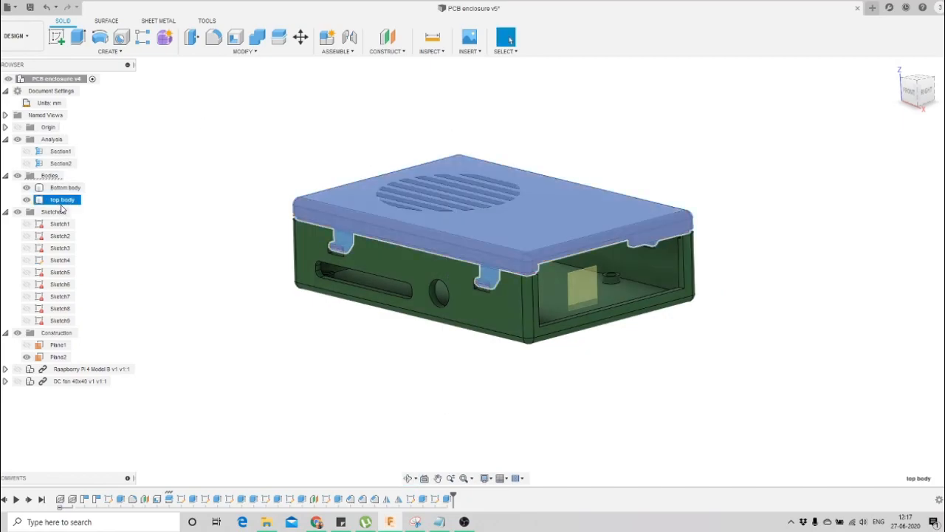
click(305, 43)
scroll(279, 220, up, 2)
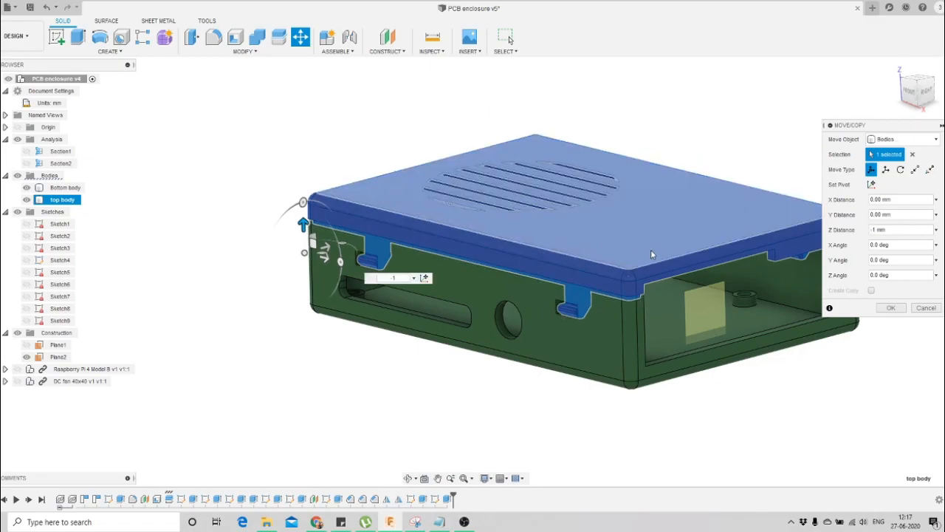
click(891, 307)
Examine the closed seam and how the snap-fit hooks sit in the bottom body's side windows
scroll(483, 392, up, 3)
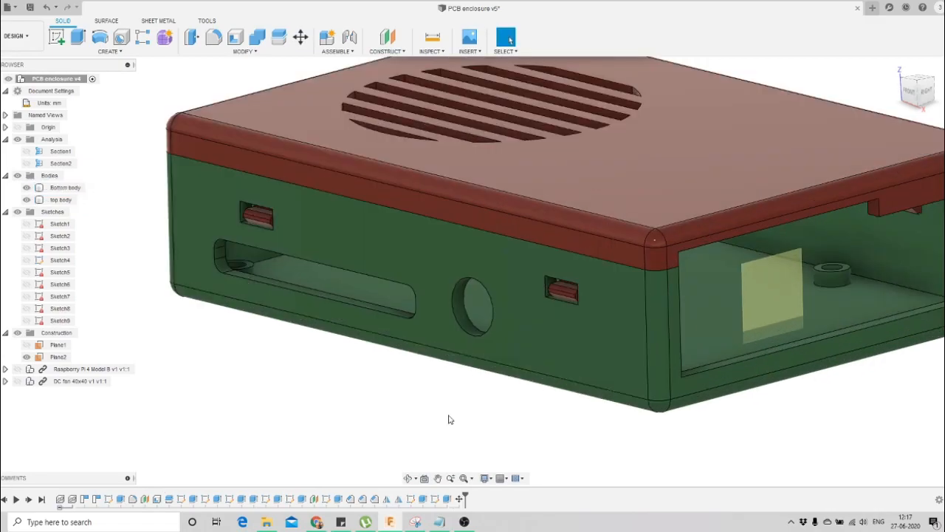
scroll(454, 418, down, 2)
shift+middle_drag(455, 417, 410, 402)
scroll(347, 281, up, 3)
scroll(362, 279, up, 2)
shift+middle_drag(370, 328, 340, 289)
scroll(341, 287, down, 4)
shift+middle_drag(392, 211, 582, 170)
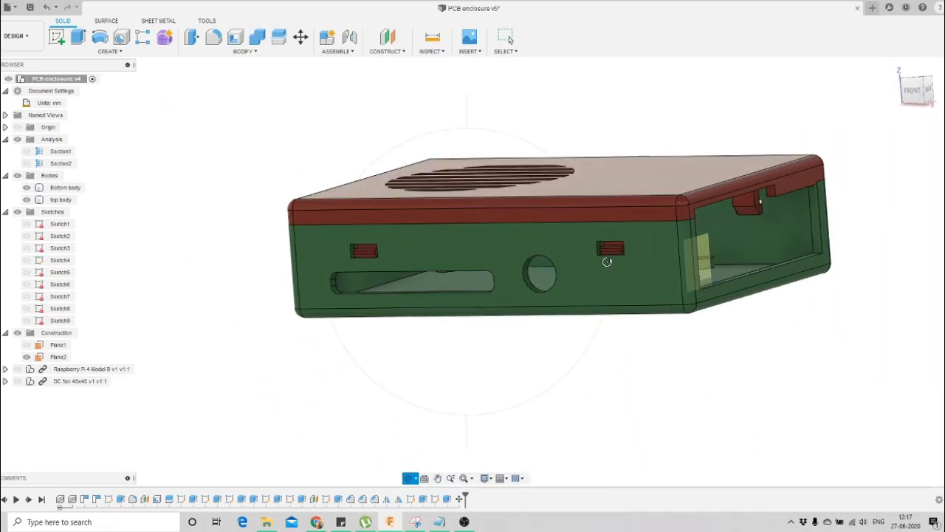
scroll(406, 254, up, 4)
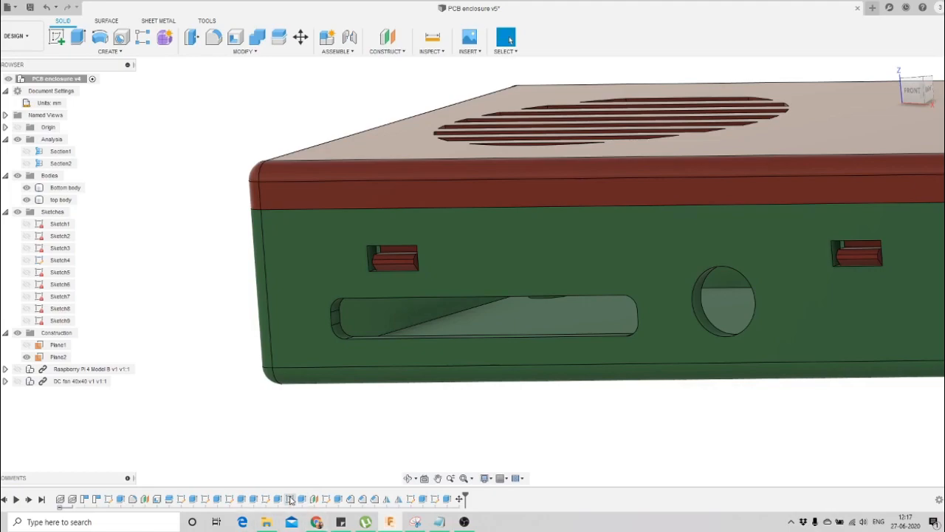
shift+middle_drag(509, 282, 404, 357)
scroll(404, 357, down, 2)
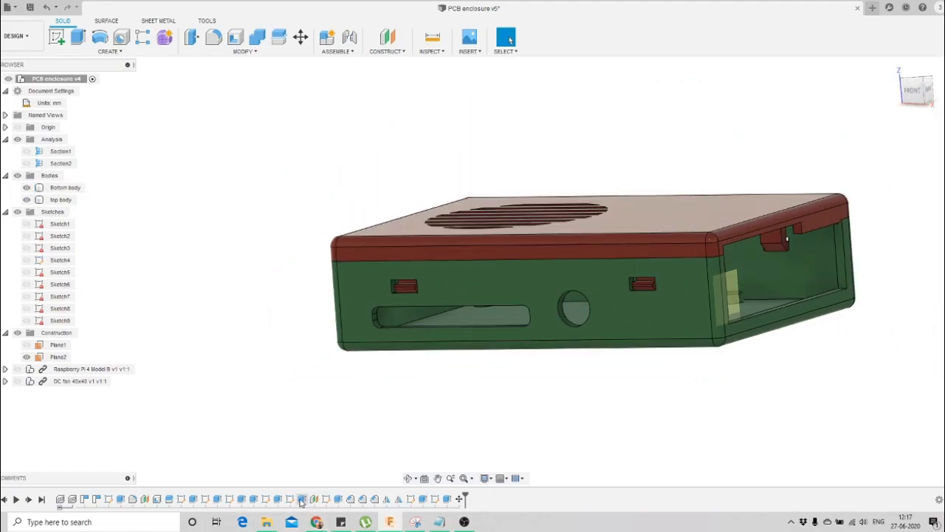
Edit the snap-fit window sketch on the bottom body's front face and reduce the rectangle's height above the base to lower the windows
click(291, 500)
right_click(291, 500)
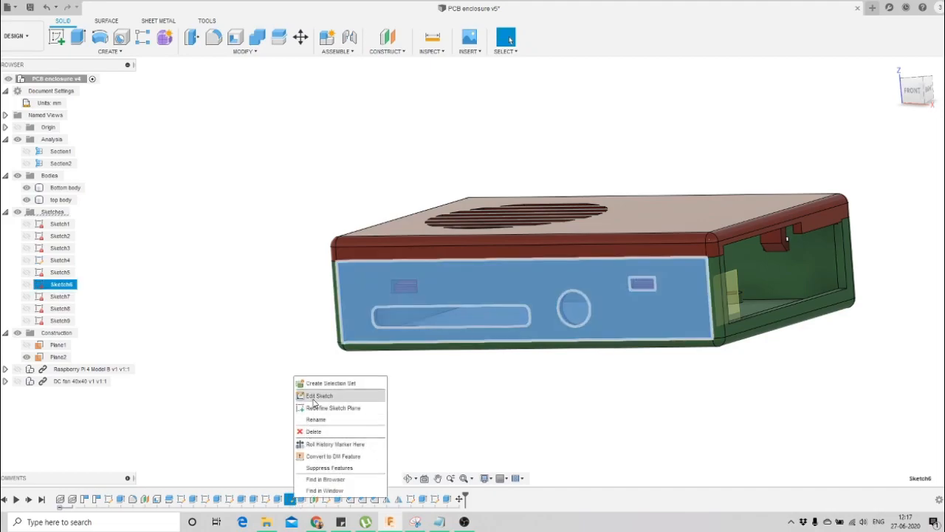
click(314, 400)
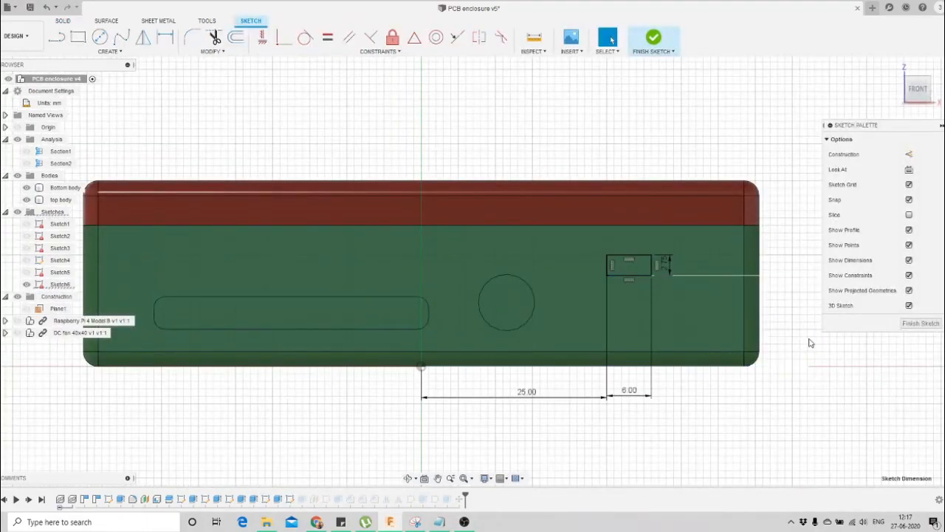
double_click(812, 340)
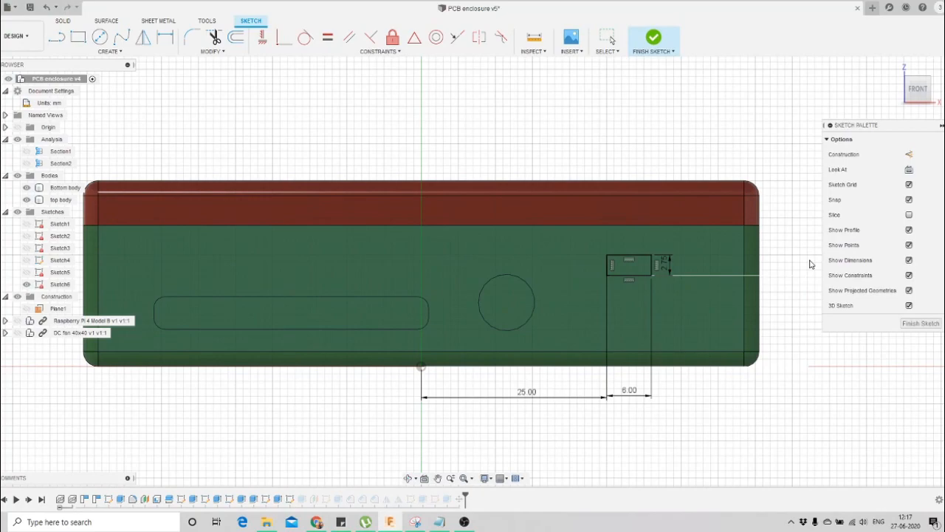
key(Return)
click(651, 41)
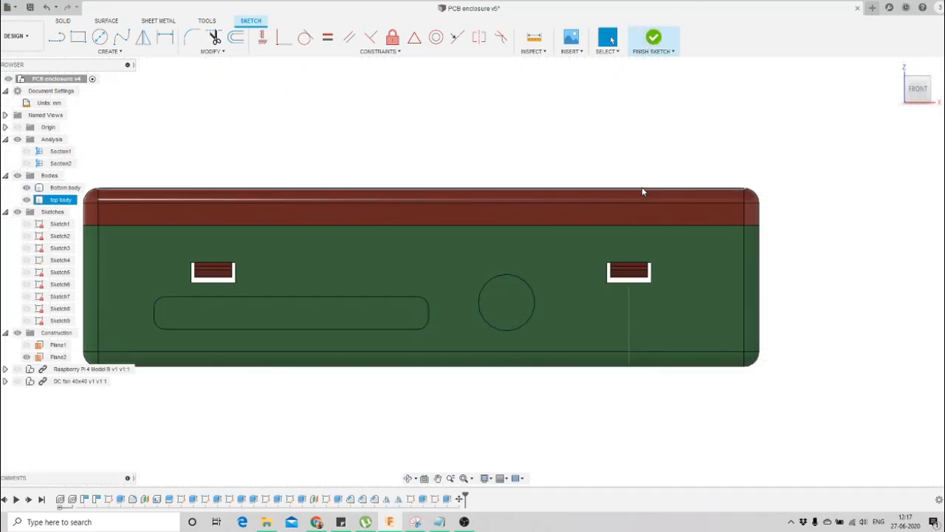
Show the Raspberry Pi 4 and DC fan components and inspect their fit in the closed enclosure
shift+middle_drag(466, 403, 375, 399)
scroll(598, 248, up, 2)
shift+middle_drag(594, 250, 503, 301)
scroll(515, 260, down, 3)
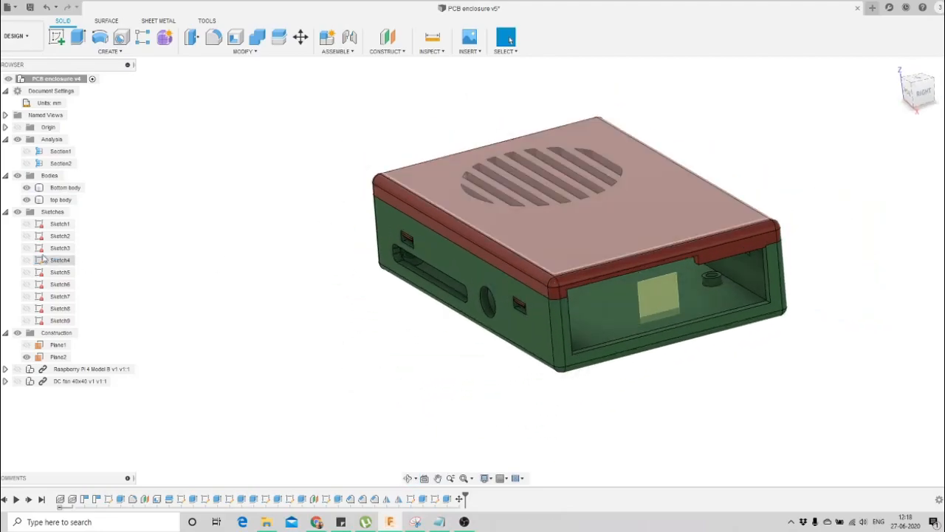
click(19, 369)
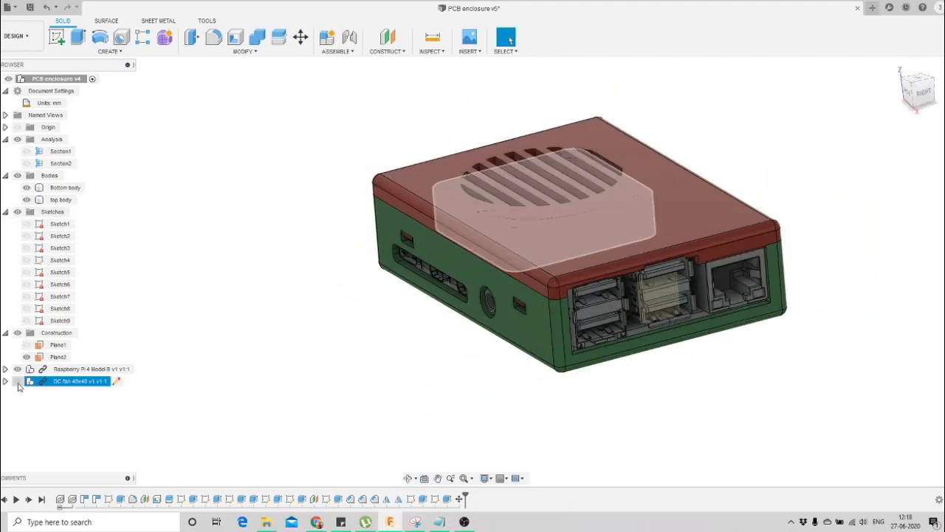
shift+middle_drag(508, 388, 567, 381)
shift+middle_drag(564, 265, 339, 243)
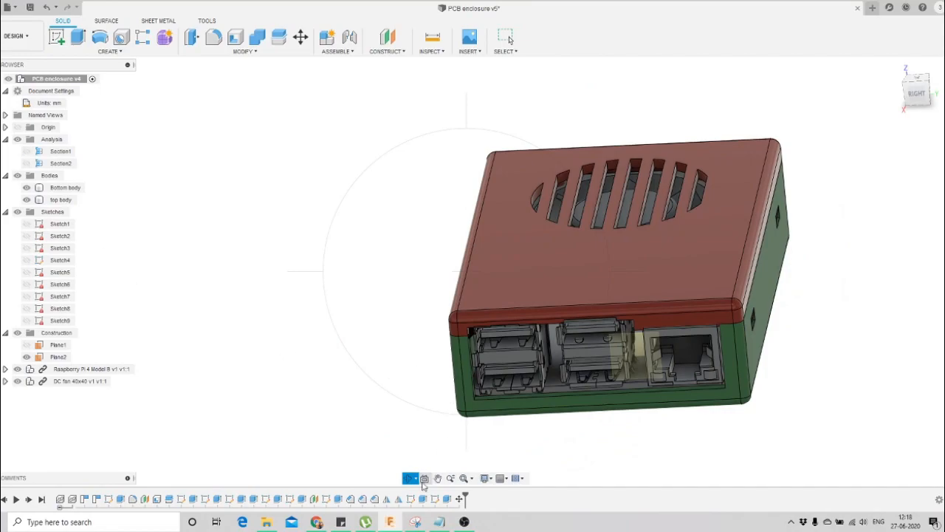
Hide the top body temporarily to inspect the board and fan inside the bottom body
click(26, 200)
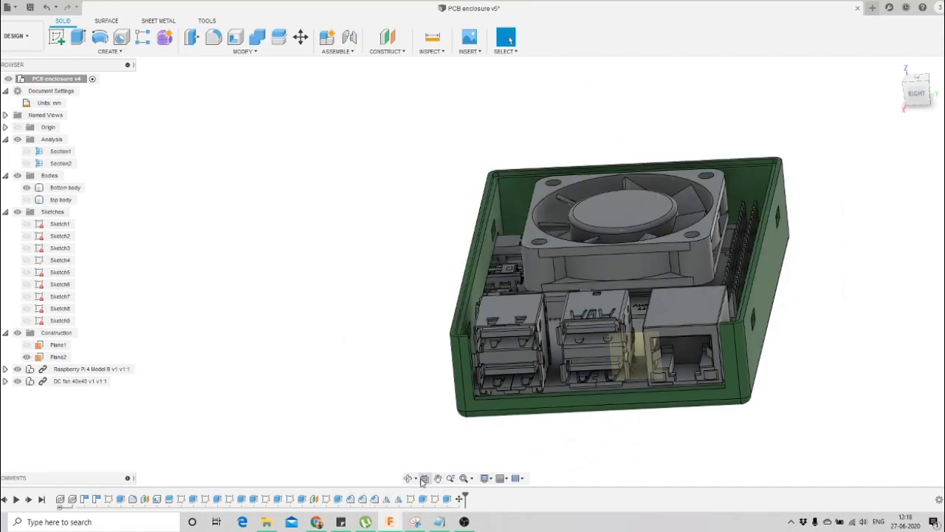
scroll(476, 310, down, 1)
drag(476, 277, 508, 329)
shift+middle_drag(505, 338, 472, 328)
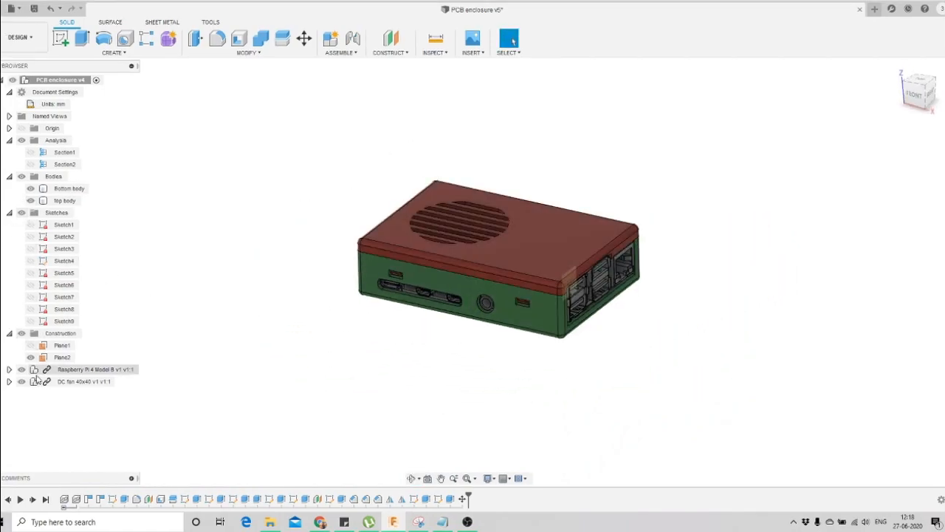
Create separate components from the Bottom body and the top body
click(67, 190)
right_click(65, 190)
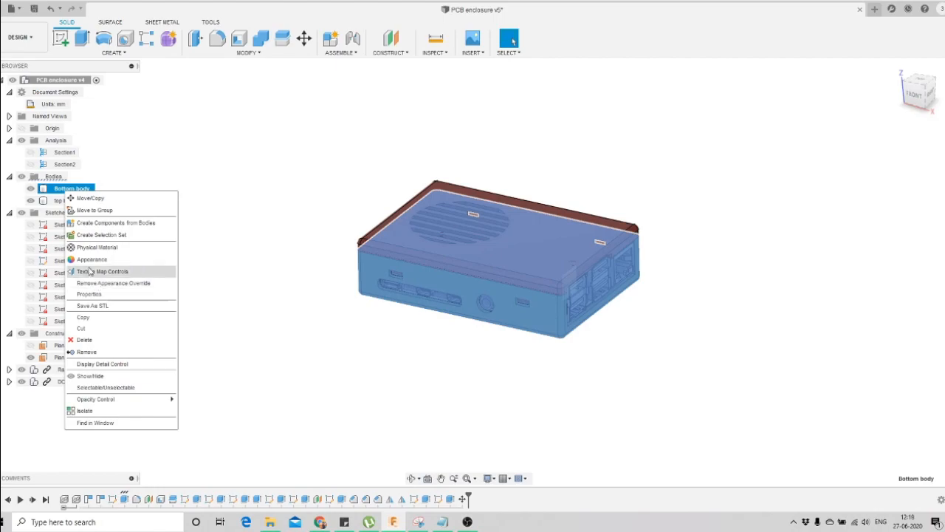
click(108, 222)
click(67, 189)
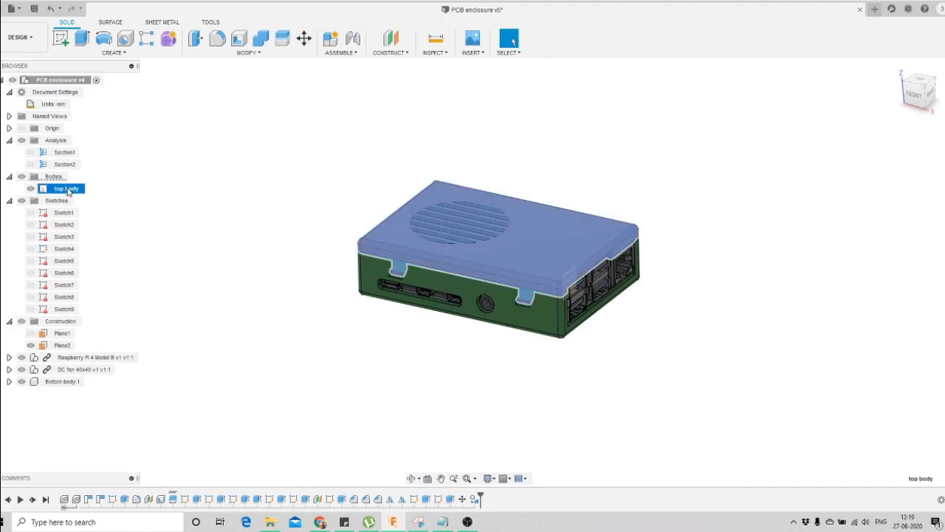
right_click(67, 189)
click(105, 220)
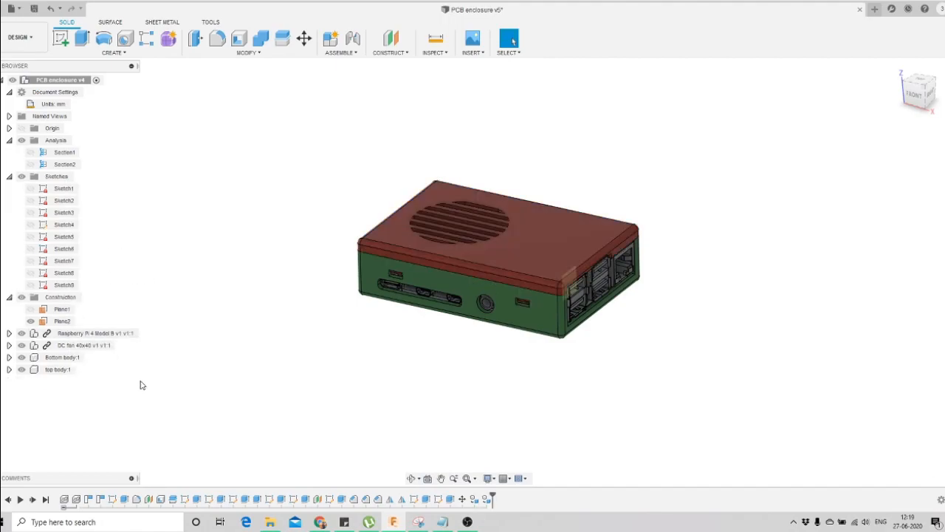
click(414, 480)
scroll(485, 306, down, 3)
drag(485, 306, 482, 279)
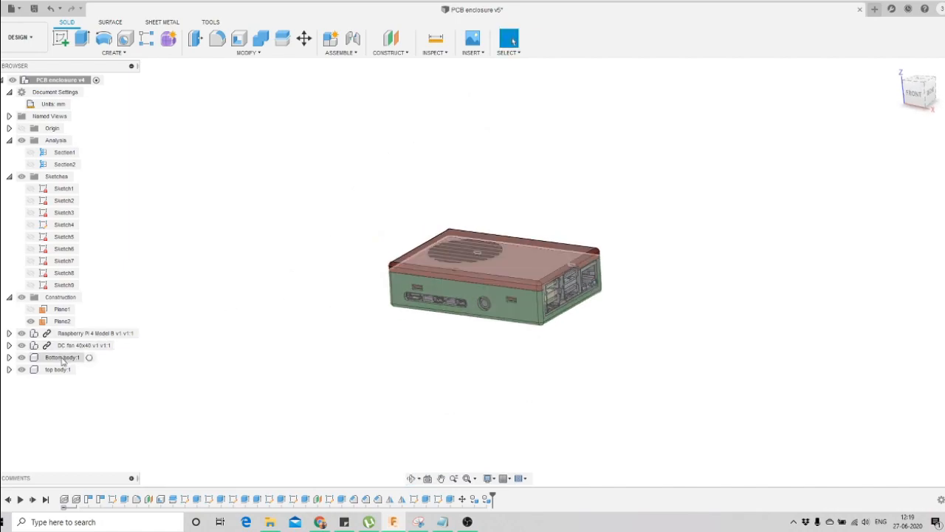
scroll(438, 269, up, 1)
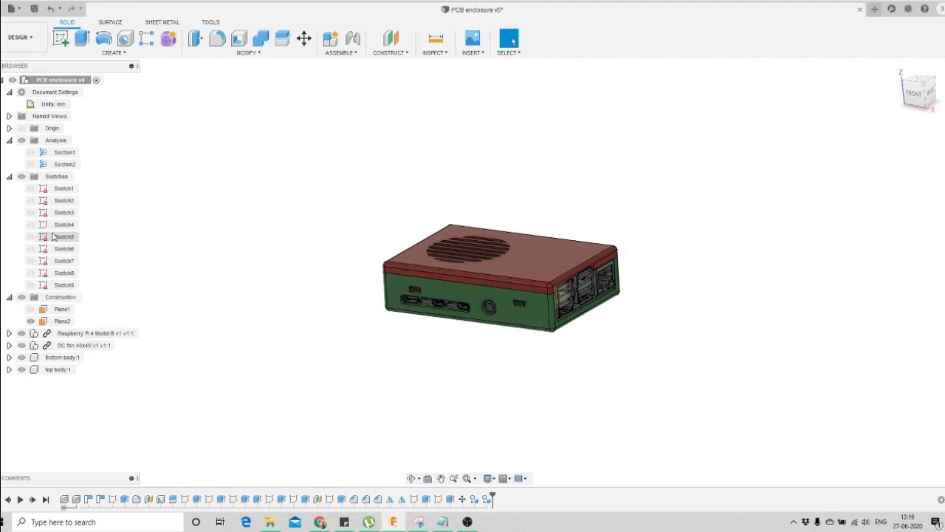
Try to export the Bottom body component as a binary STL file with medium refinement to the Desktop
right_click(58, 202)
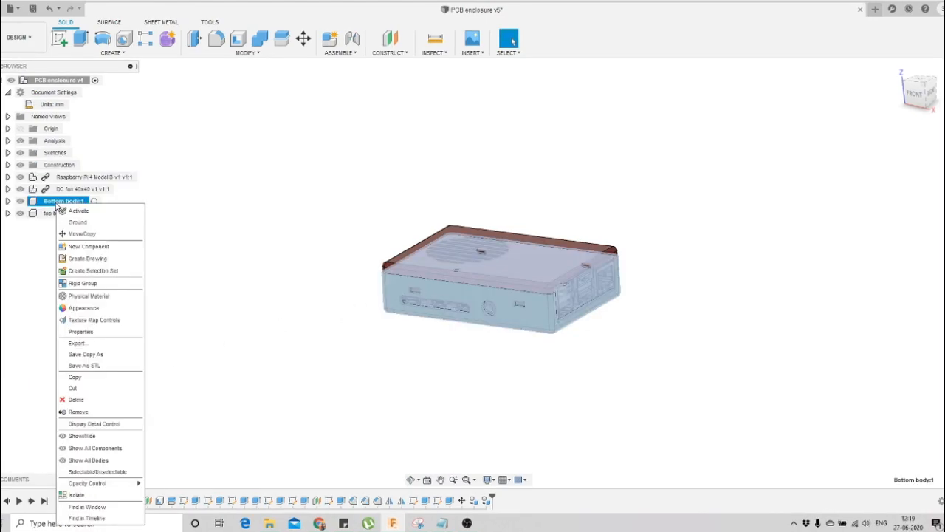
click(103, 366)
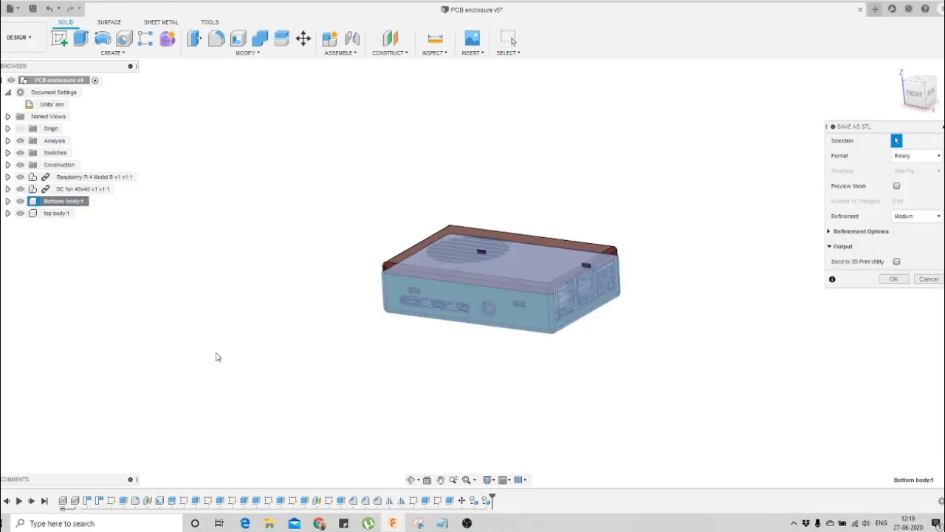
click(903, 281)
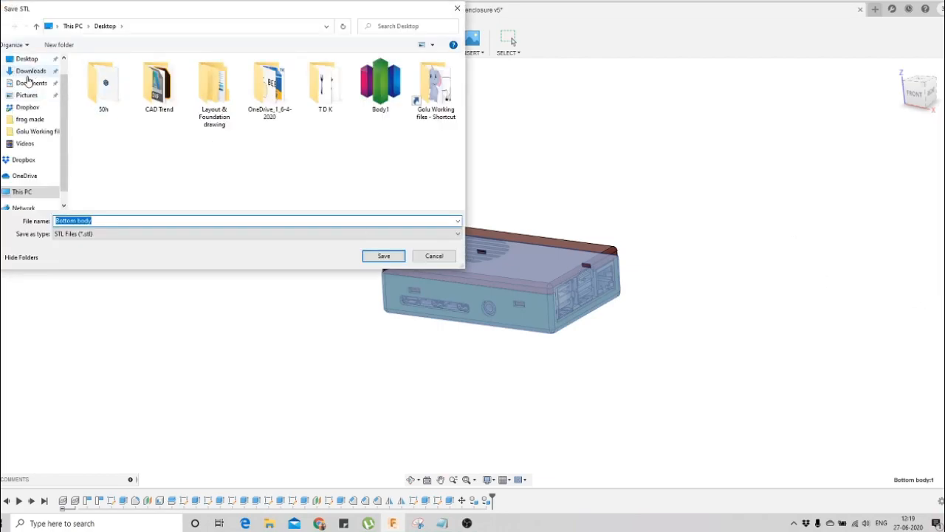
click(29, 61)
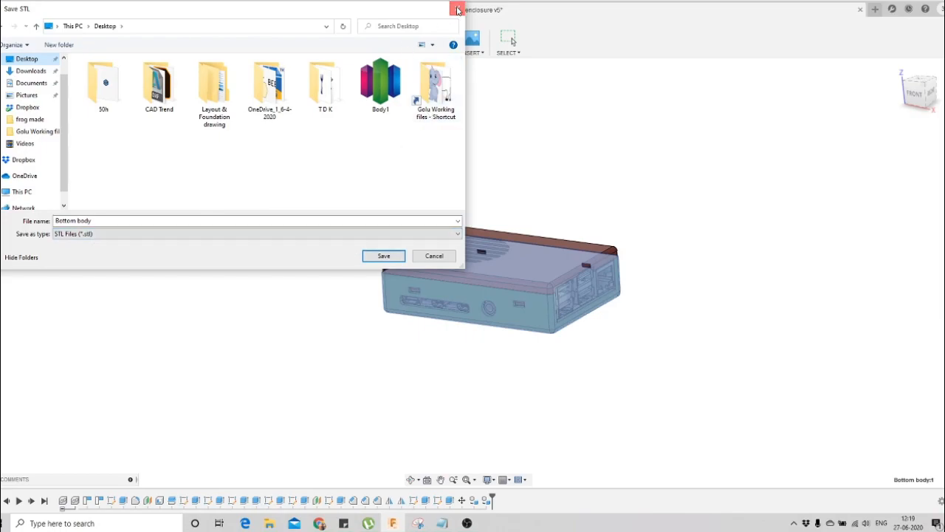
click(457, 8)
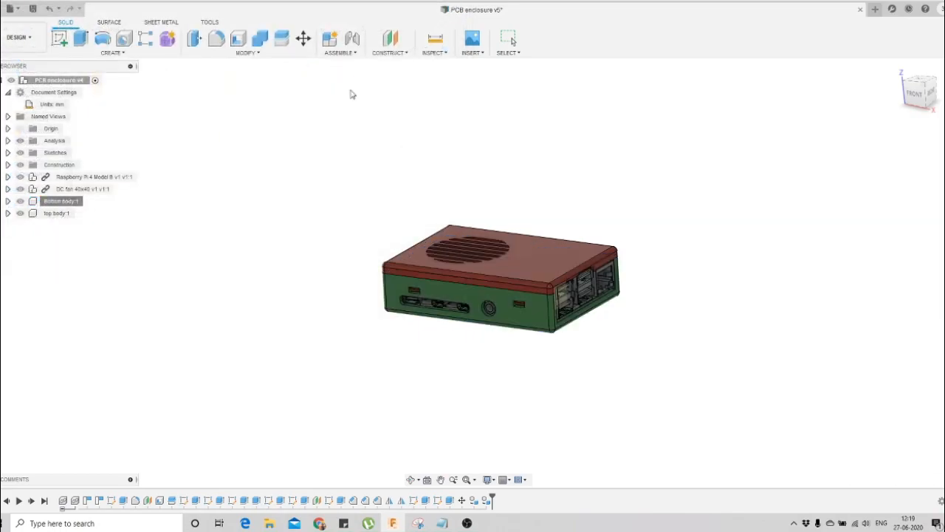
click(52, 213)
click(412, 480)
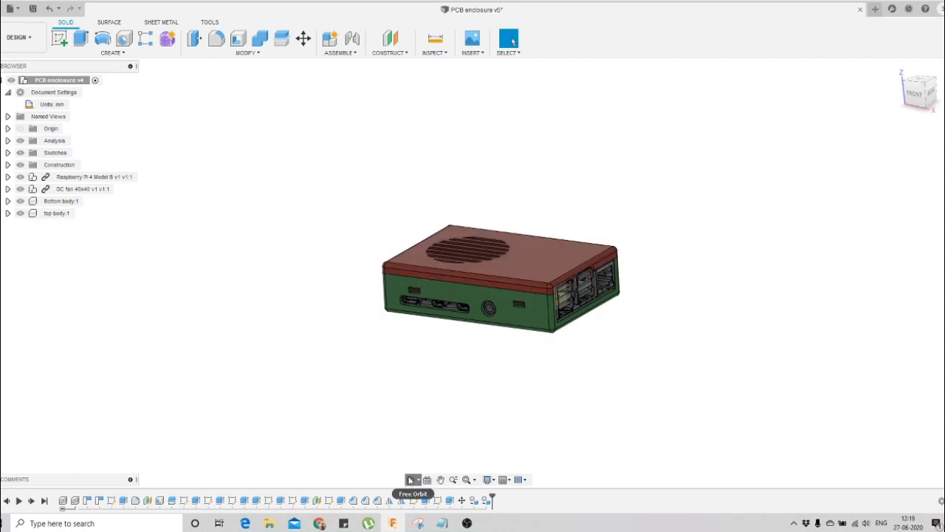